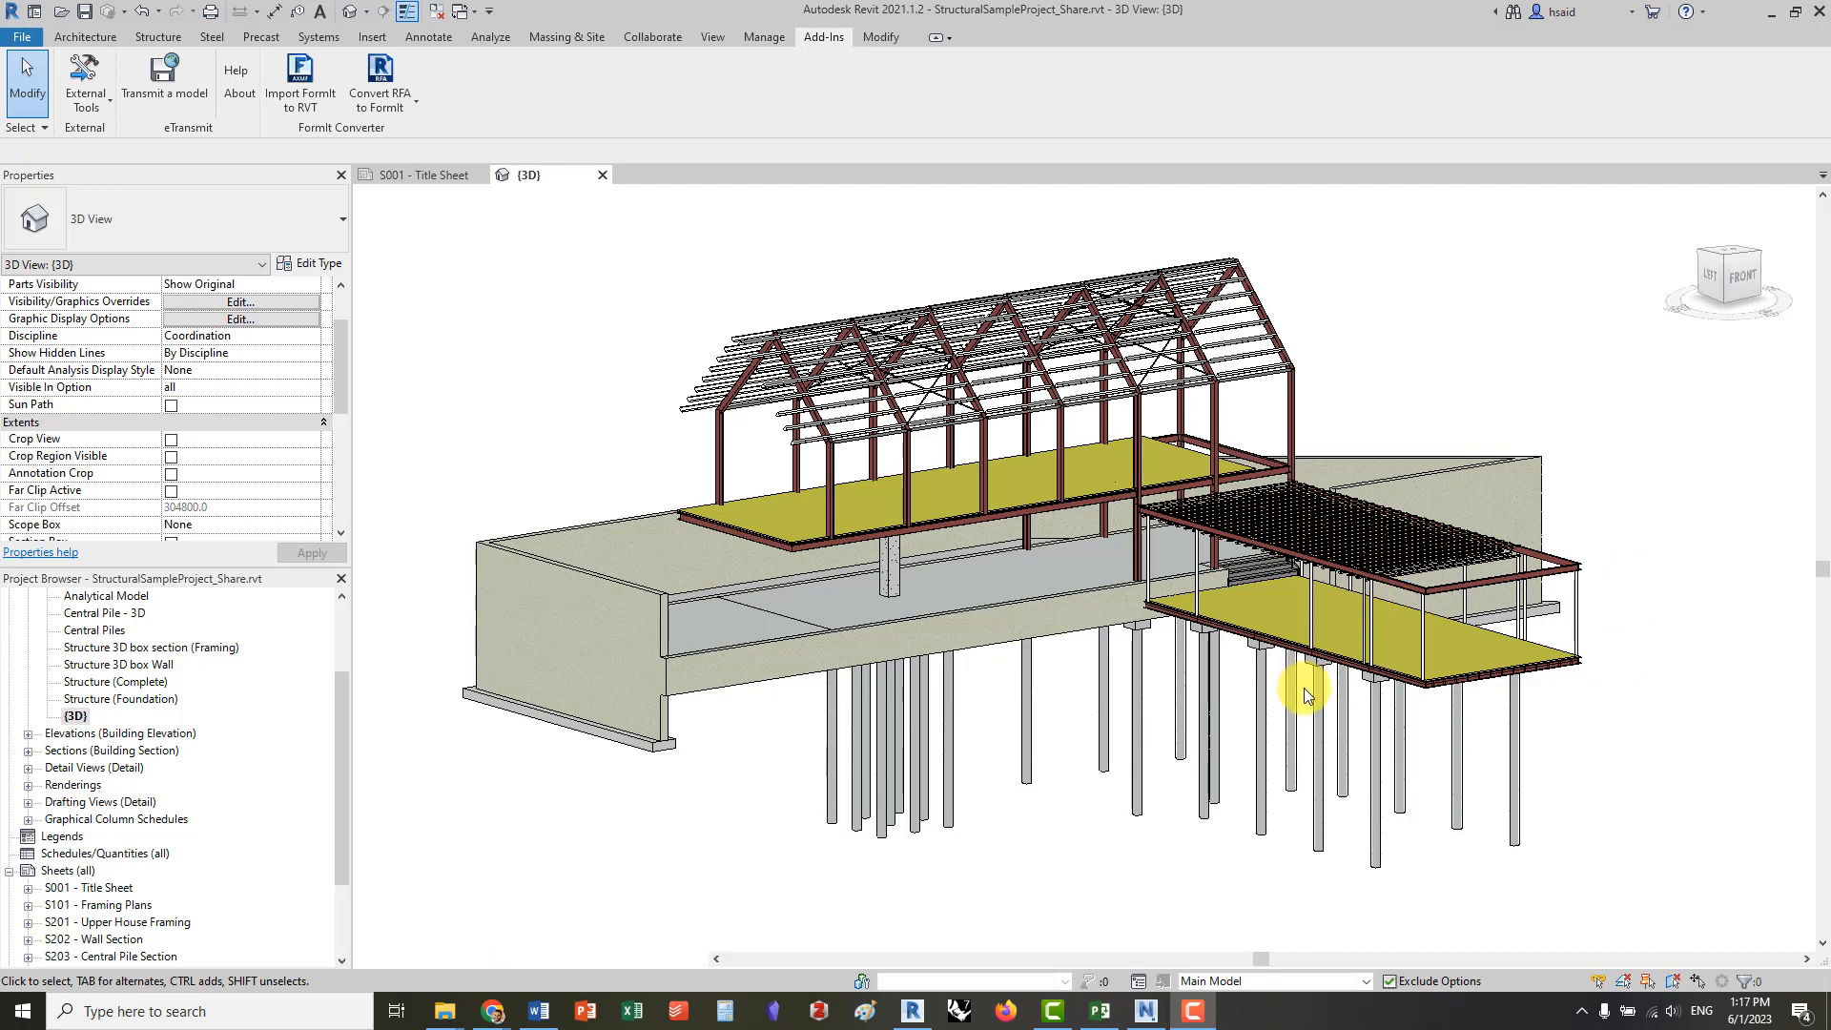
# Inspect the structural model's main building walls, foundations and the wing section's steel framing from below and above
pyautogui.keyDown('shift'); pyautogui.moveTo(1140, 707); pyautogui.dragTo(1071, 396, button='middle'); pyautogui.keyUp('shift')
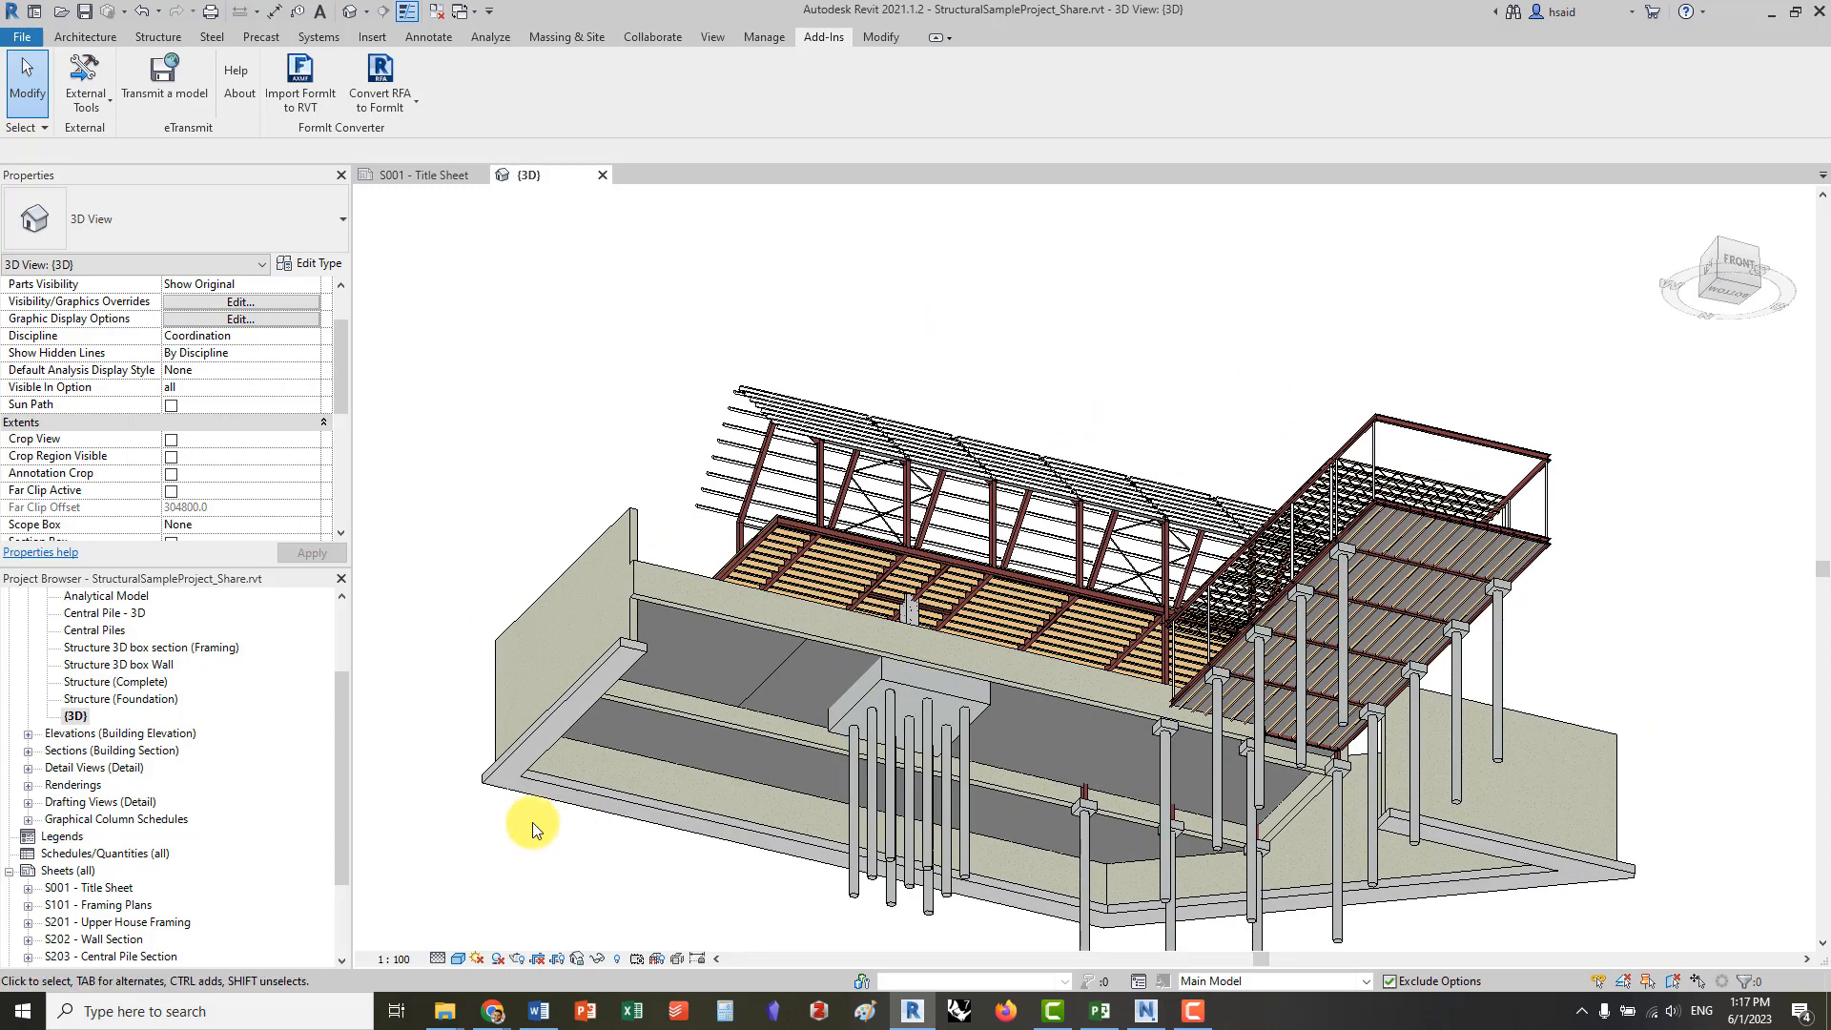
pyautogui.moveTo(597, 767); pyautogui.dragTo(694, 780, button='middle')
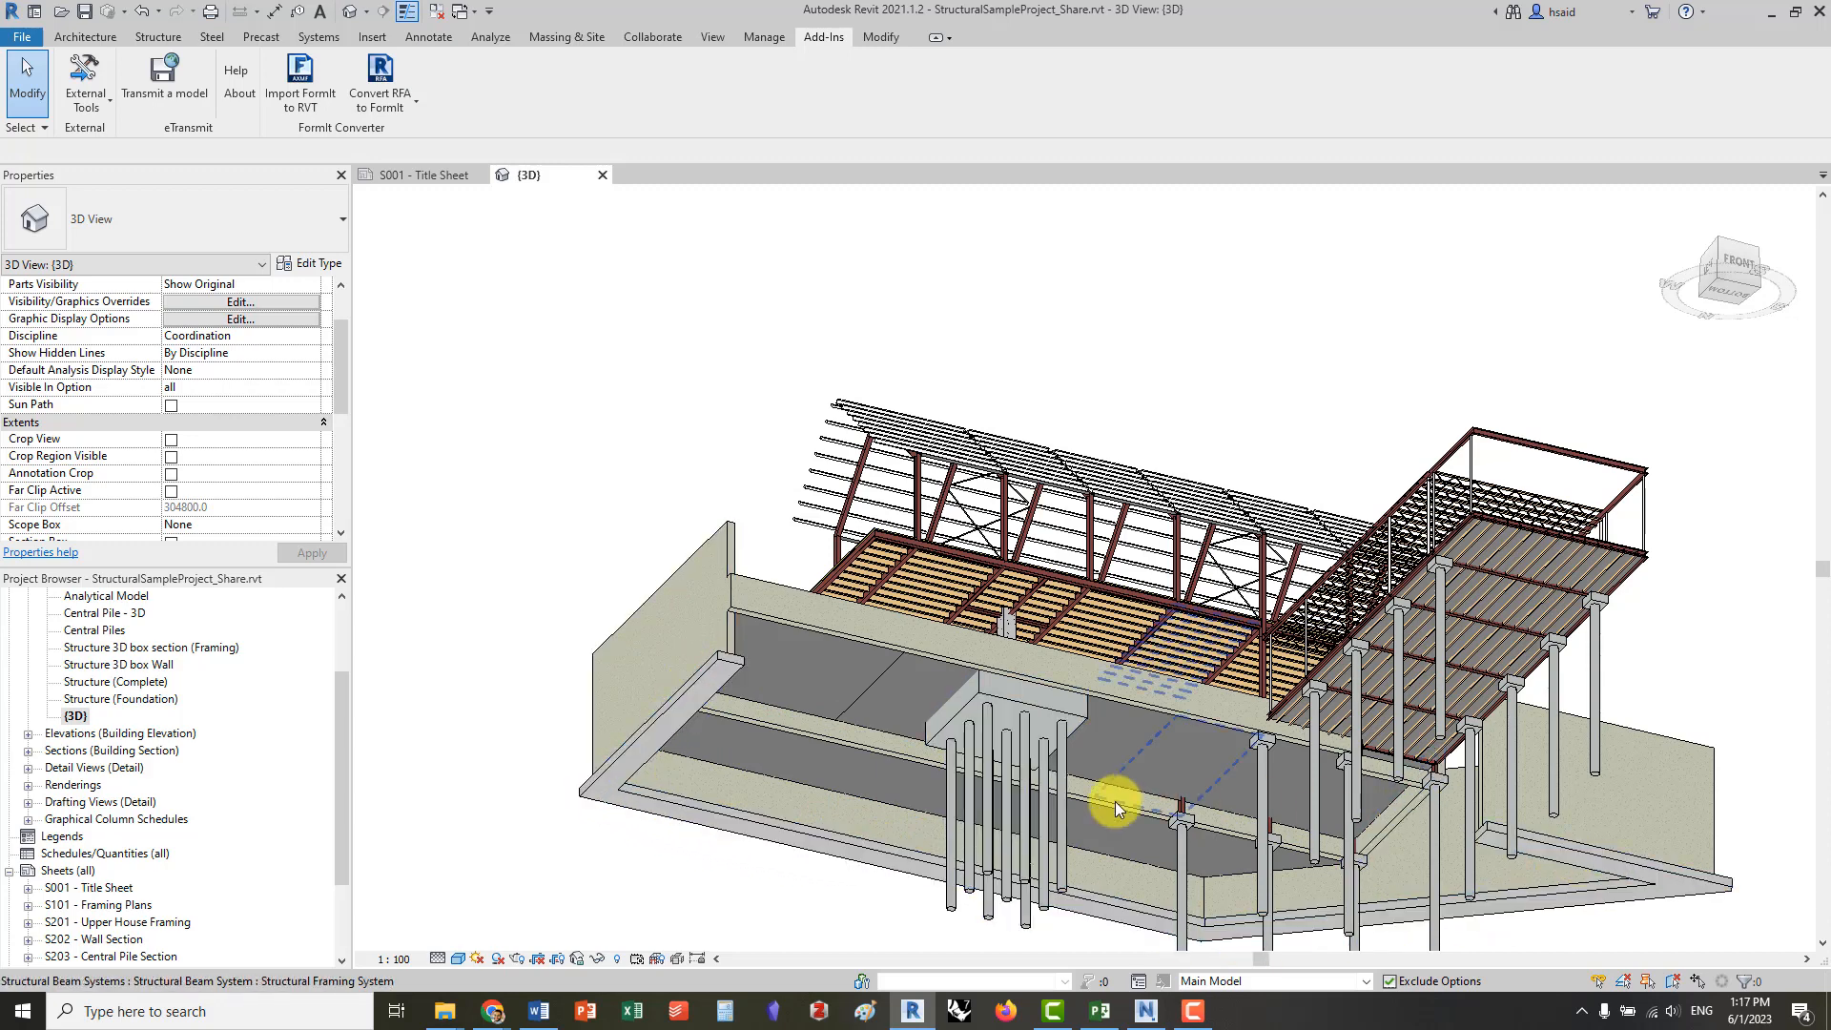
pyautogui.click(792, 618)
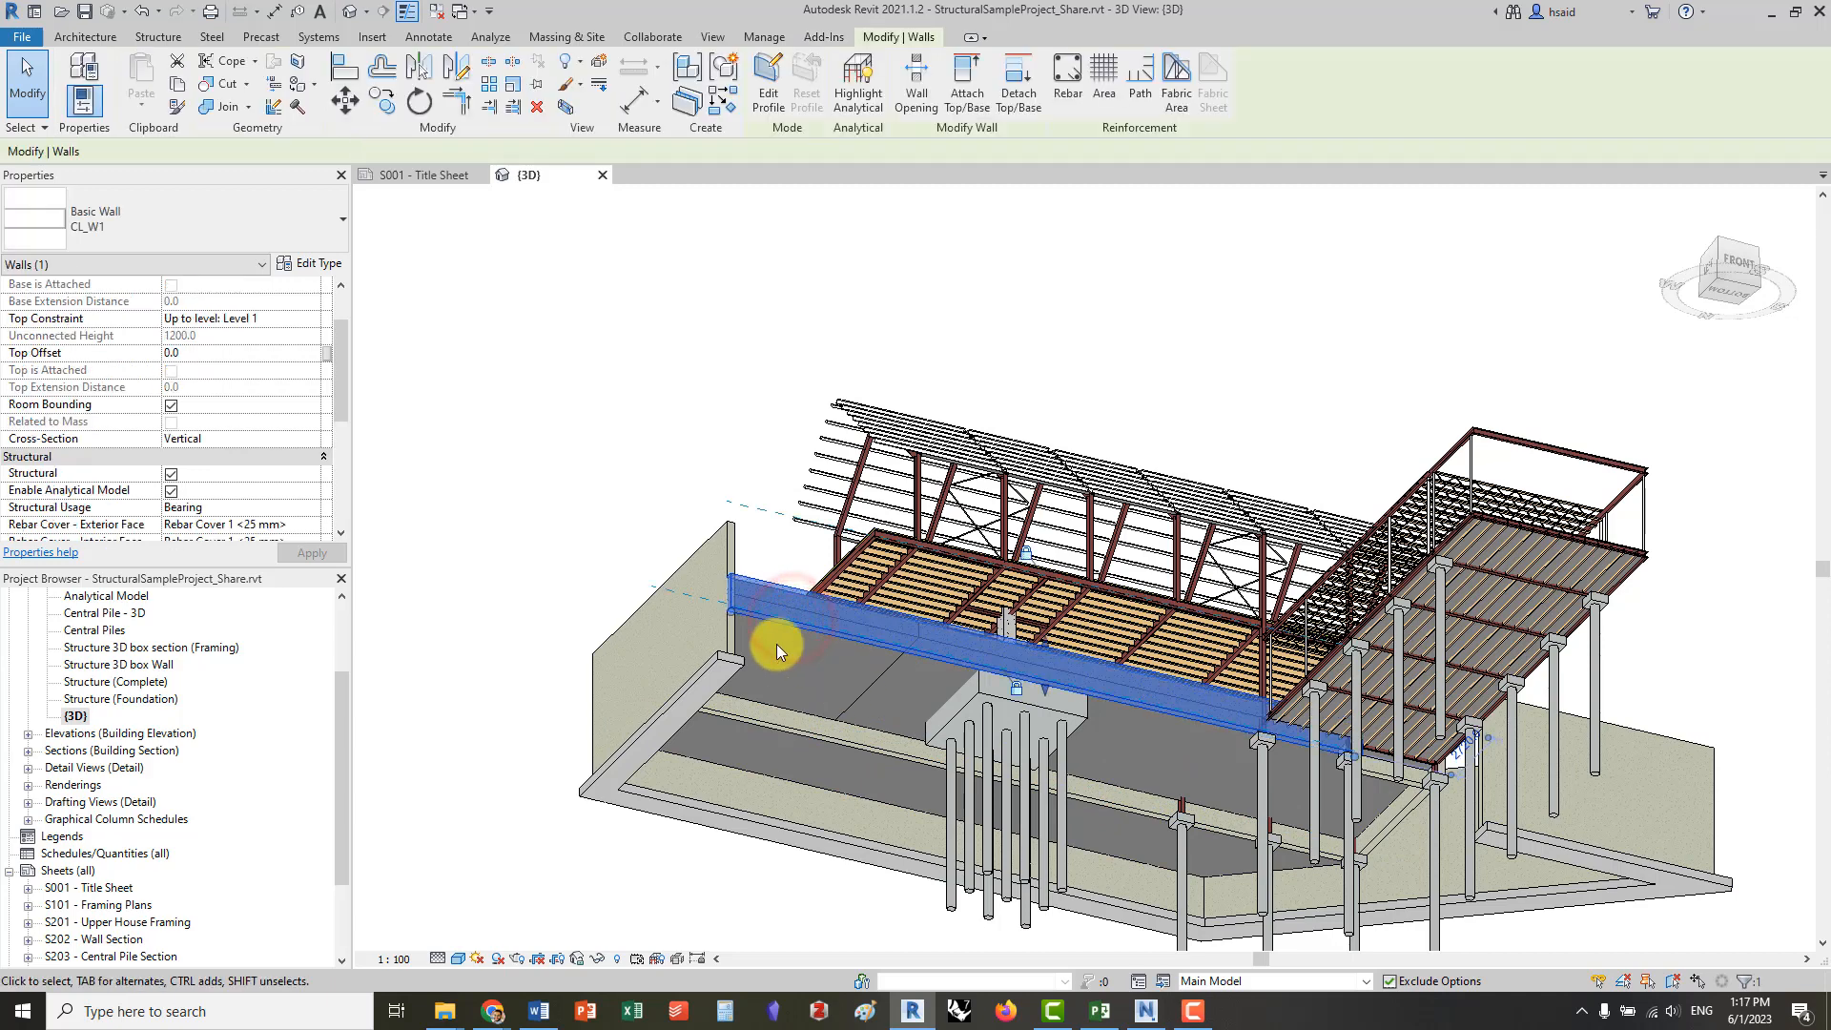
pyautogui.click(737, 708)
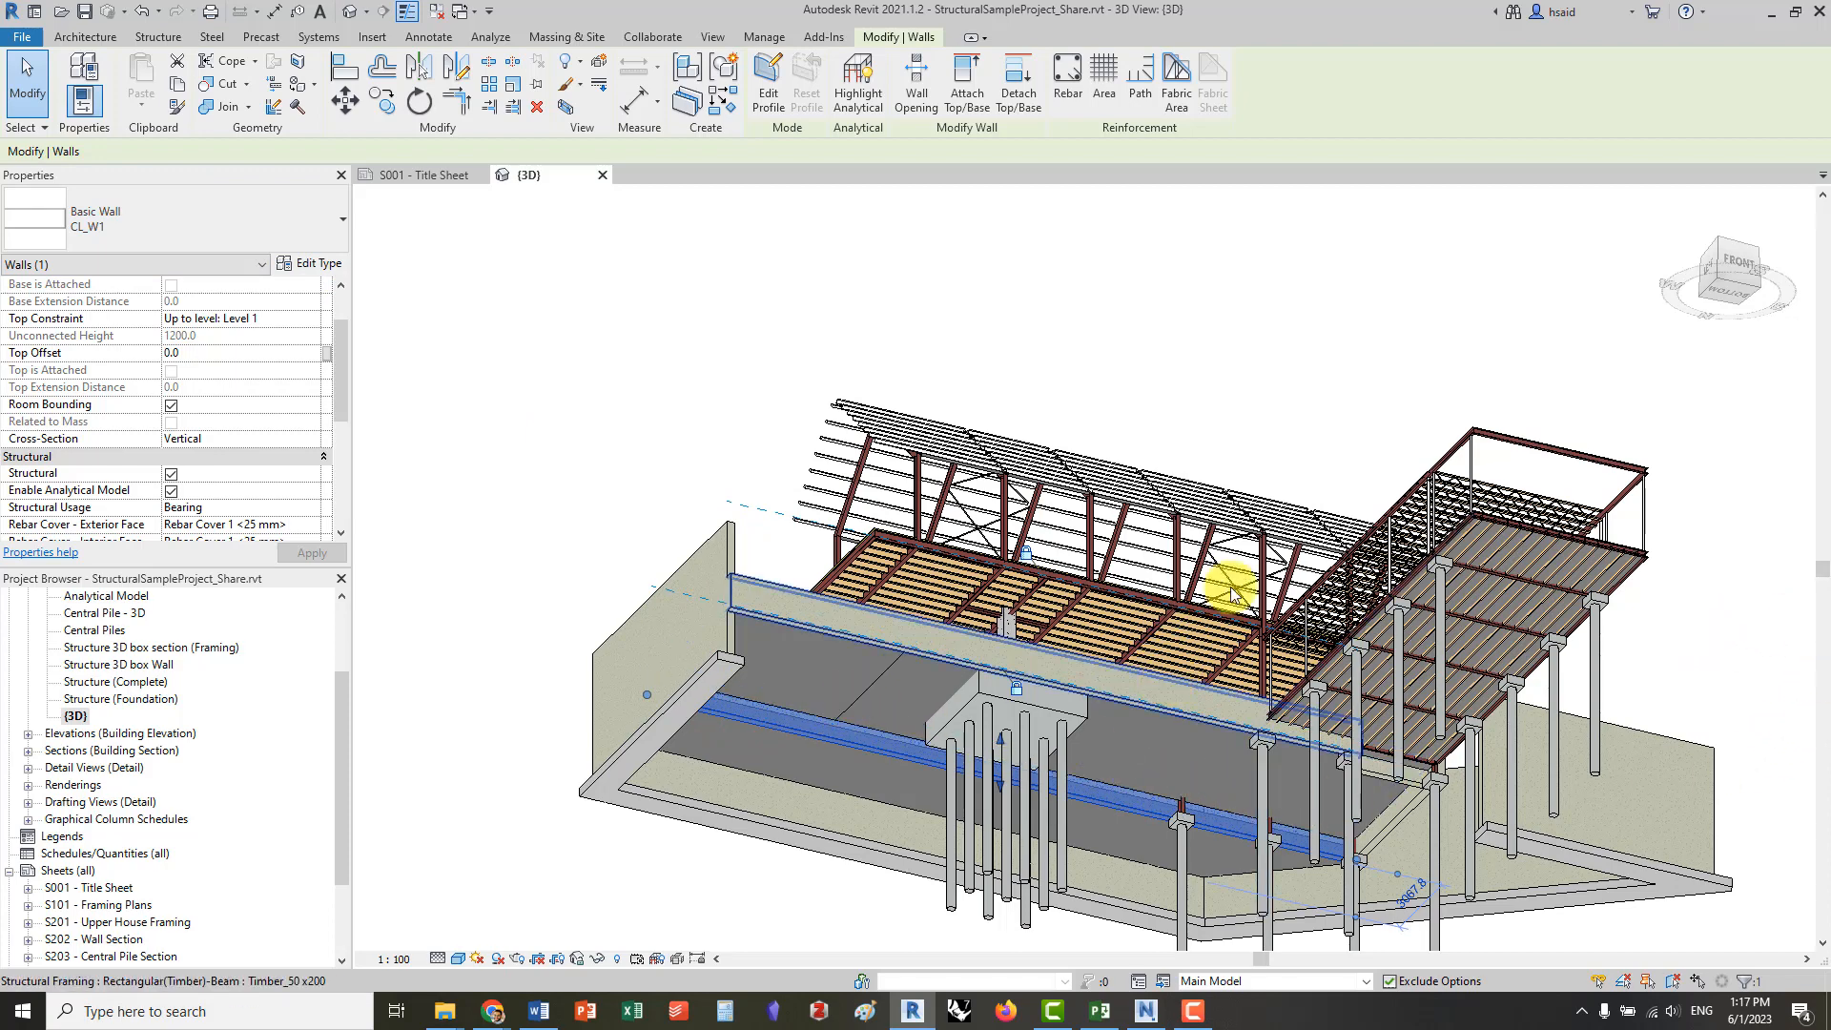
pyautogui.click(1502, 524)
pyautogui.click(1566, 527)
pyautogui.scroll(-3, 1335, 675)
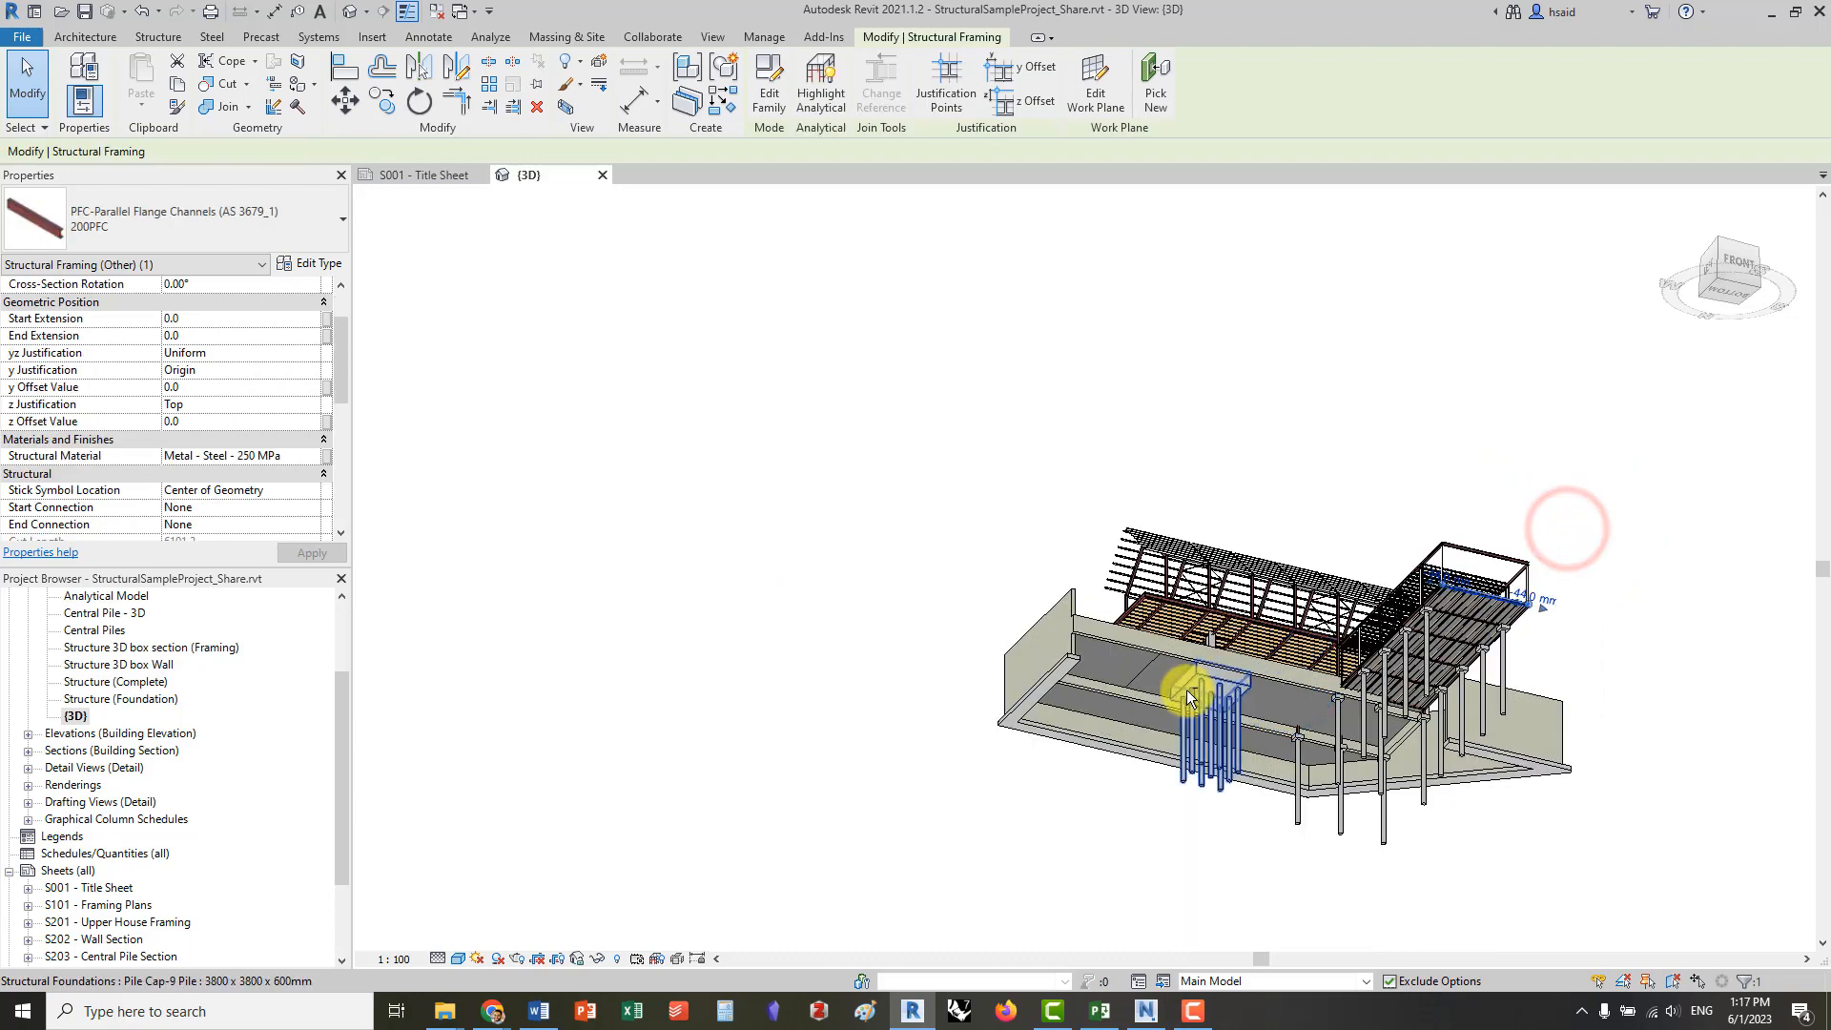
pyautogui.keyDown('shift'); pyautogui.moveTo(1185, 693); pyautogui.dragTo(1231, 387, button='middle'); pyautogui.keyUp('shift')
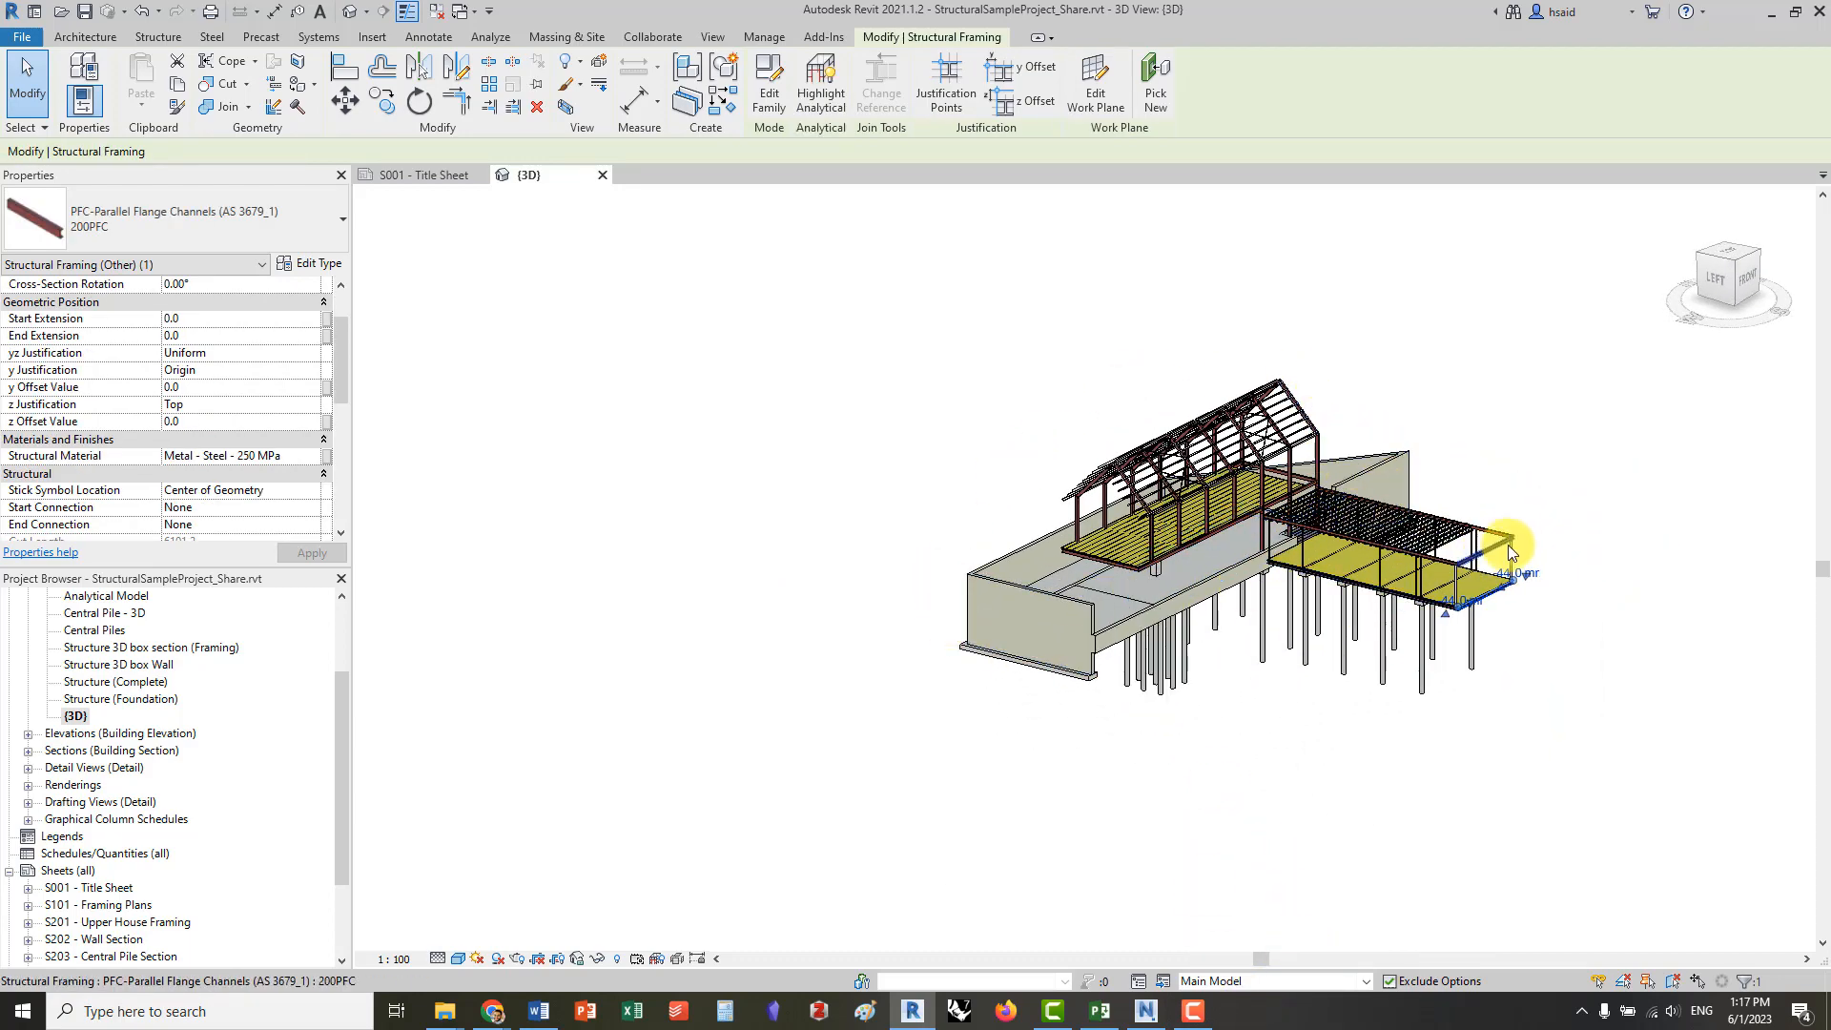
pyautogui.click(1569, 605)
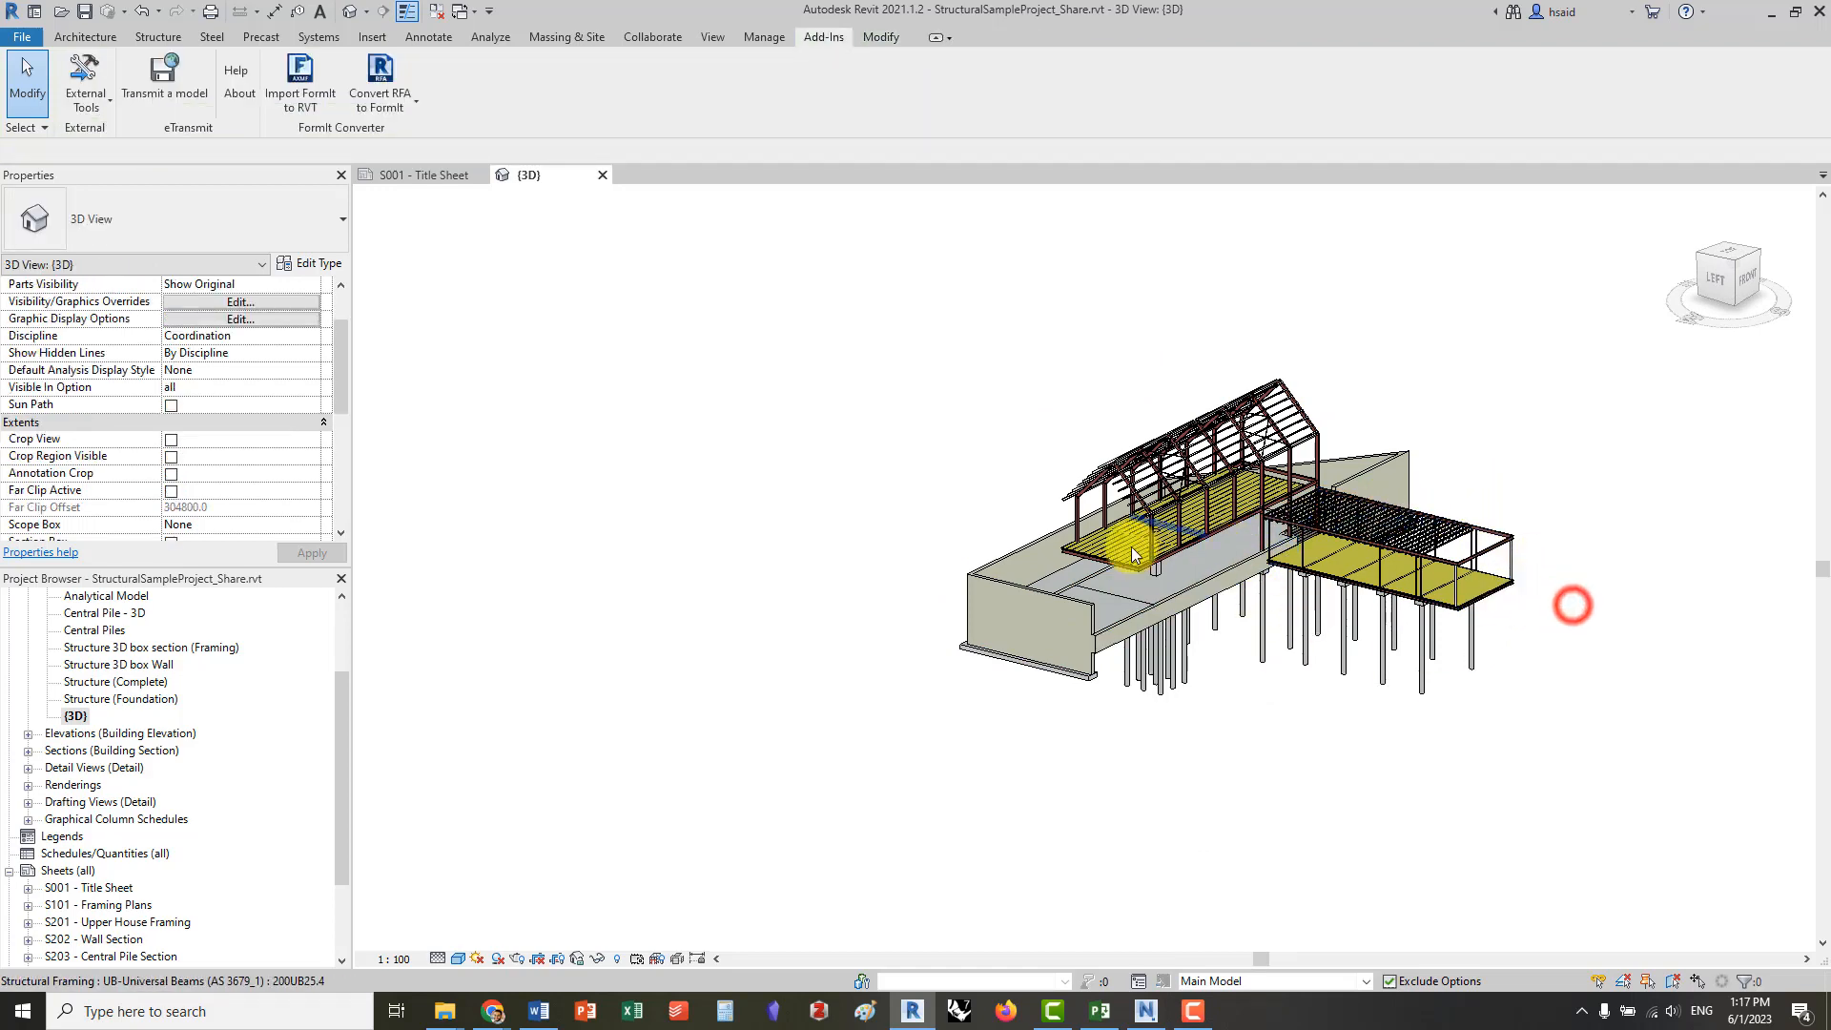
# Examine the main building and wing floors, including the rigid insulation floor between the wing's floor beams
pyautogui.keyDown('shift'); pyautogui.moveTo(1104, 531); pyautogui.dragTo(1116, 592, button='middle'); pyautogui.keyUp('shift')
pyautogui.scroll(5, 1116, 592)
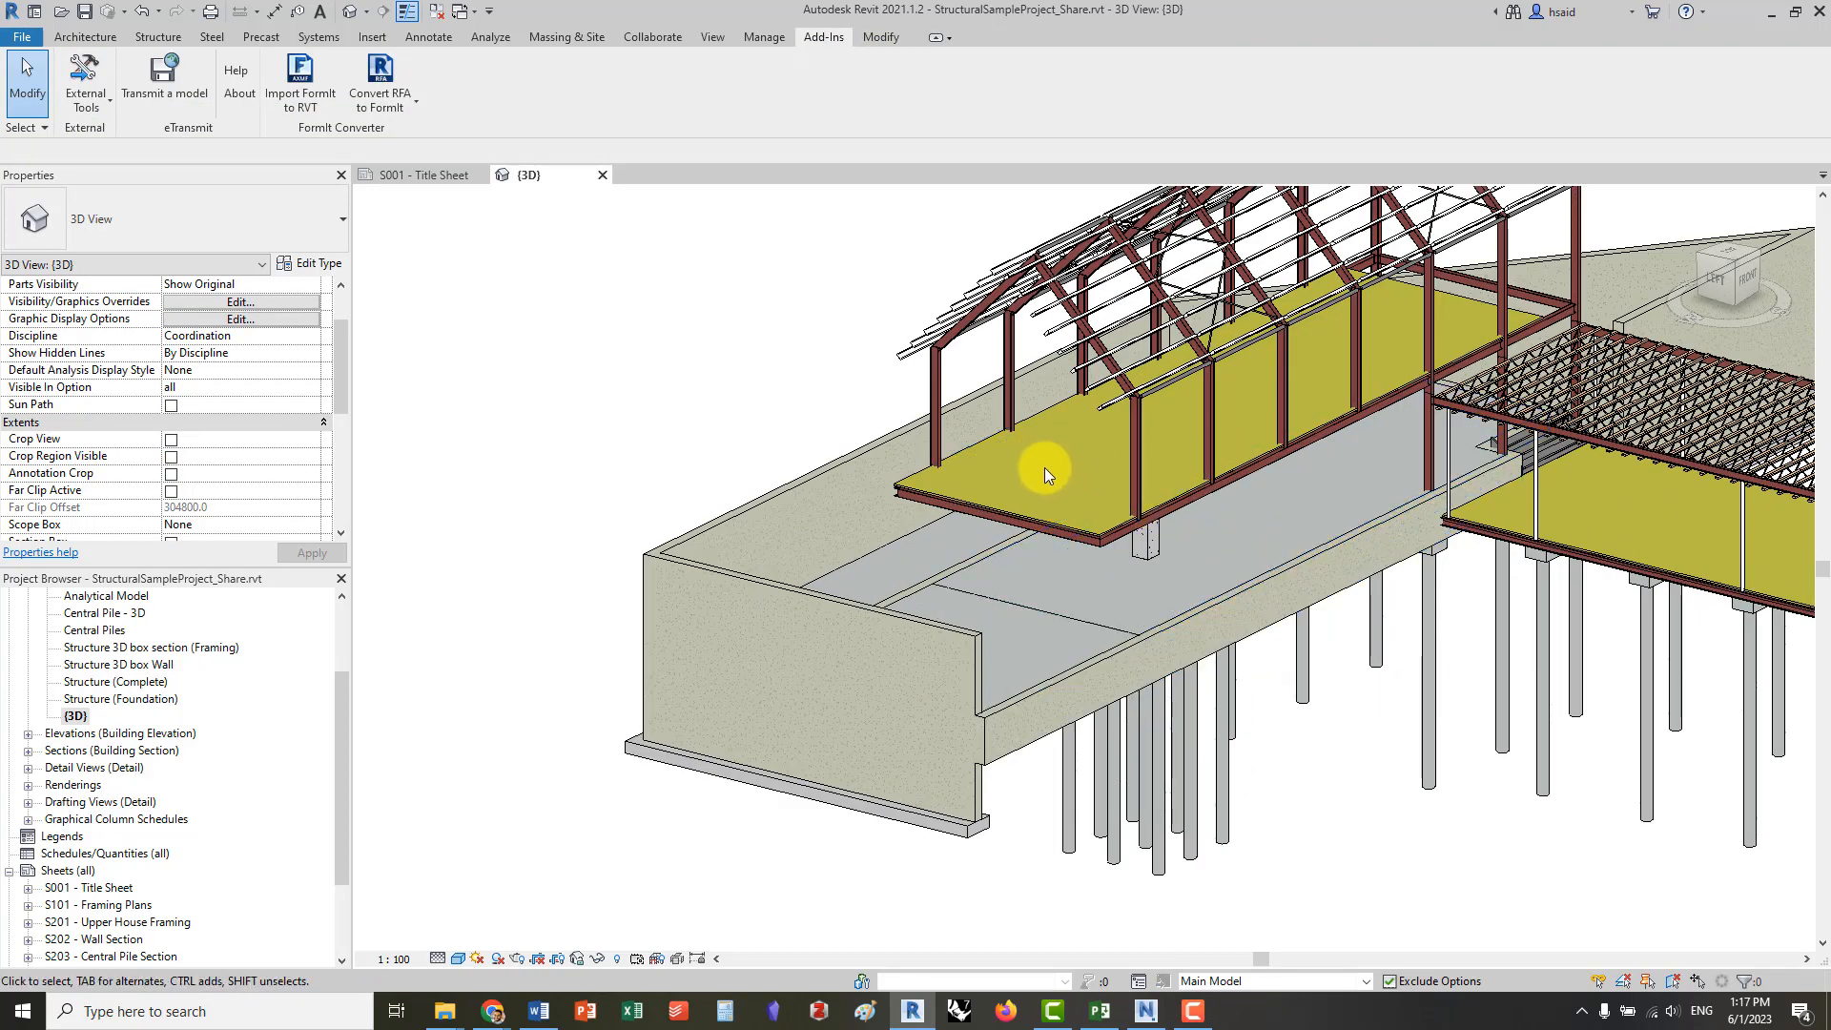
pyautogui.keyDown('shift'); pyautogui.moveTo(1384, 249); pyautogui.dragTo(1091, 315, button='middle'); pyautogui.keyUp('shift')
pyautogui.moveTo(1512, 748); pyautogui.dragTo(1263, 655, button='middle')
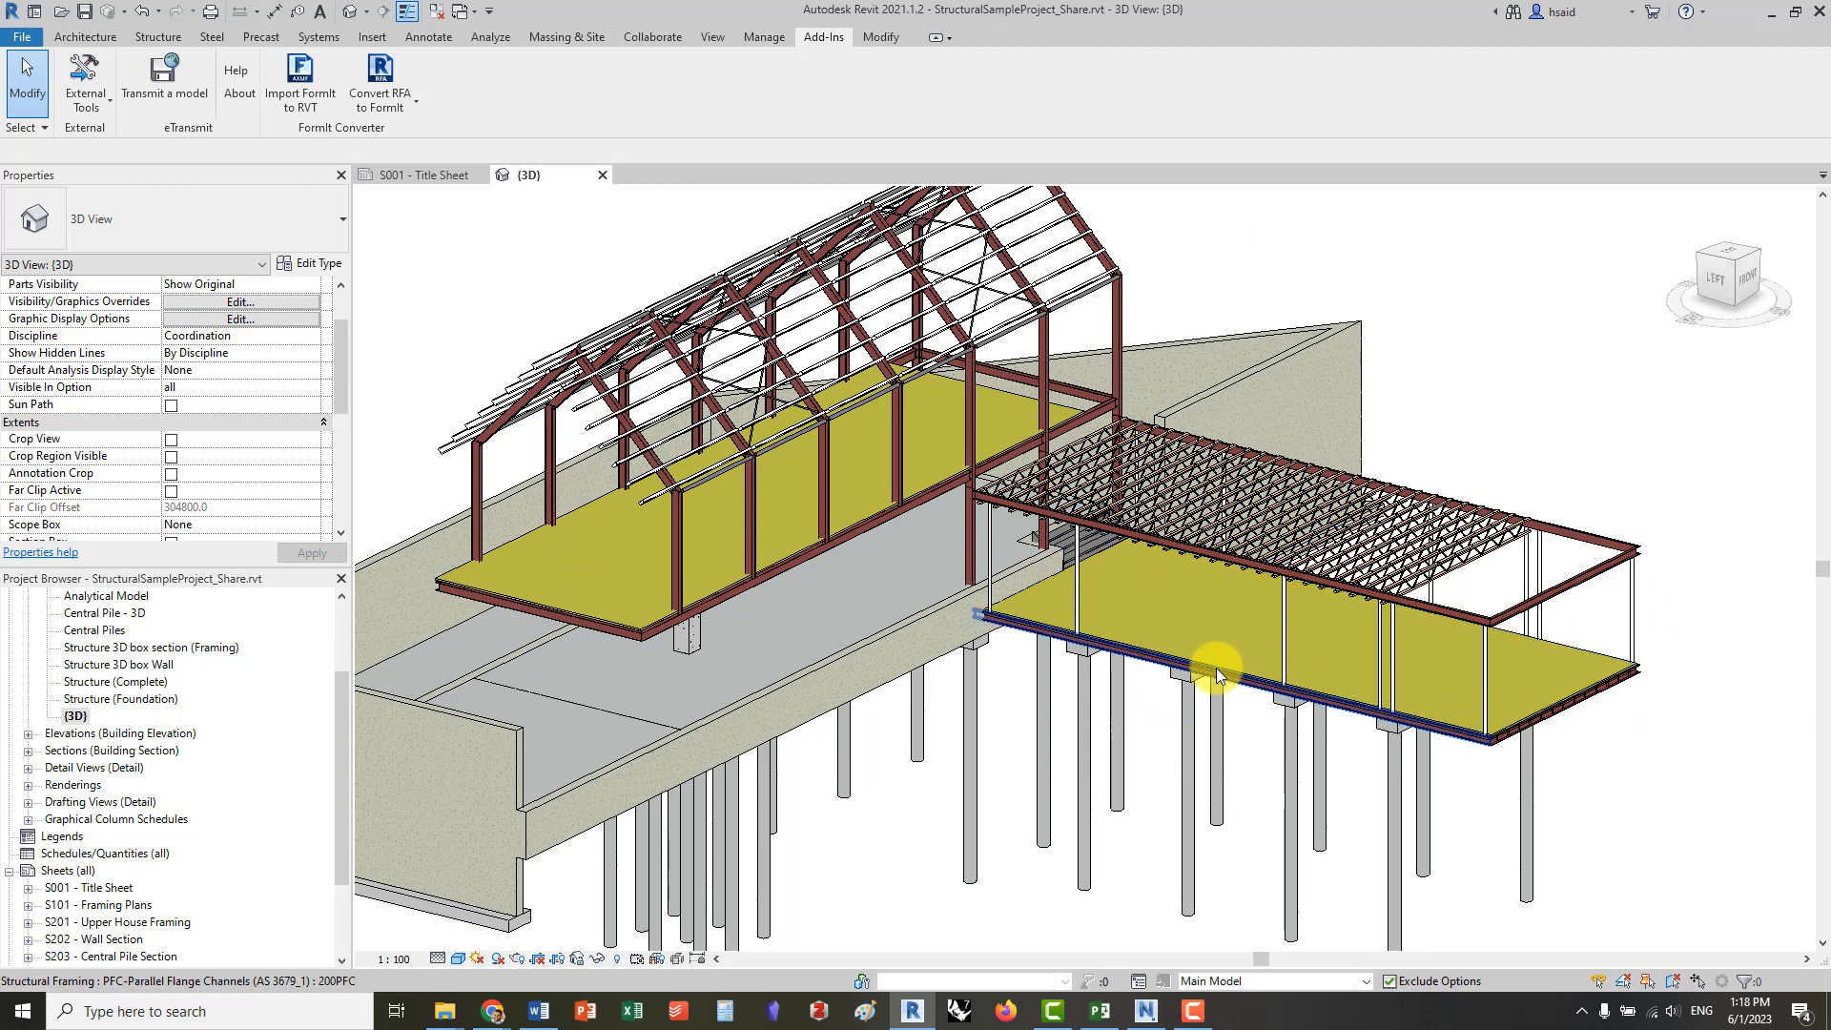
pyautogui.click(1588, 662)
pyautogui.click(1681, 715)
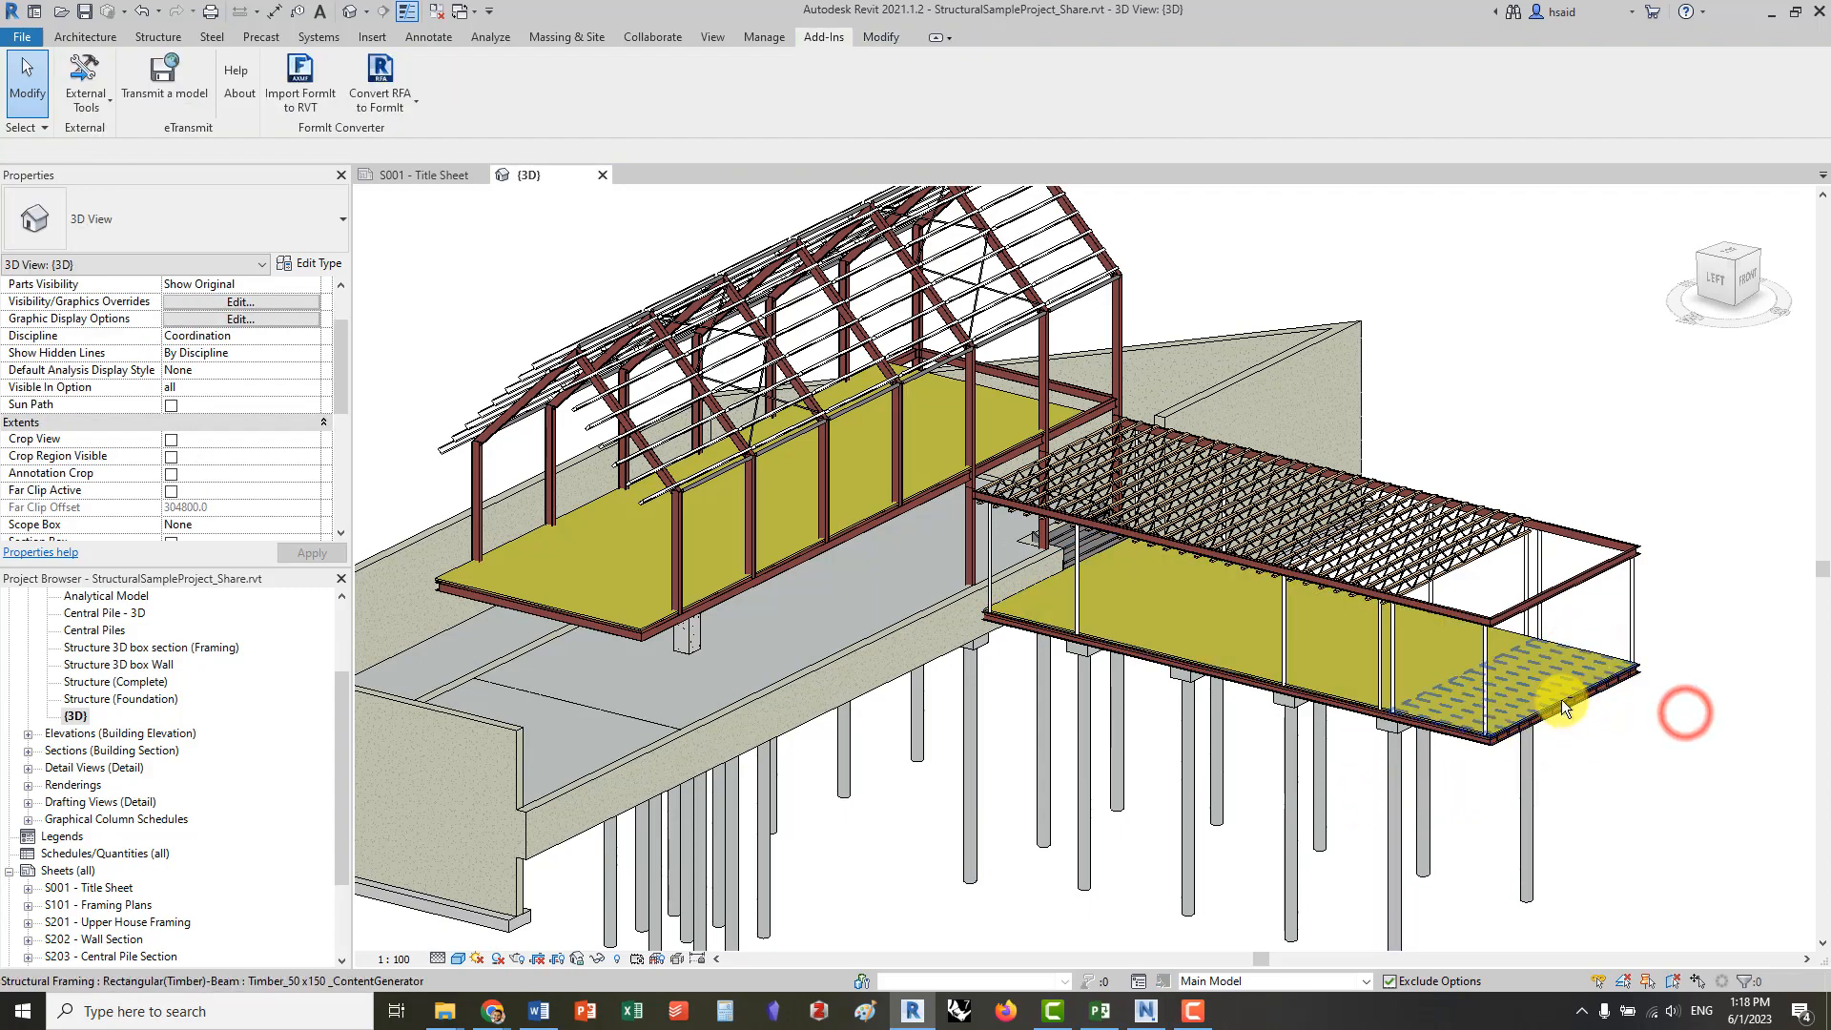
pyautogui.keyDown('shift'); pyautogui.moveTo(1560, 700); pyautogui.dragTo(1532, 724, button='middle'); pyautogui.keyUp('shift')
pyautogui.click(1532, 712)
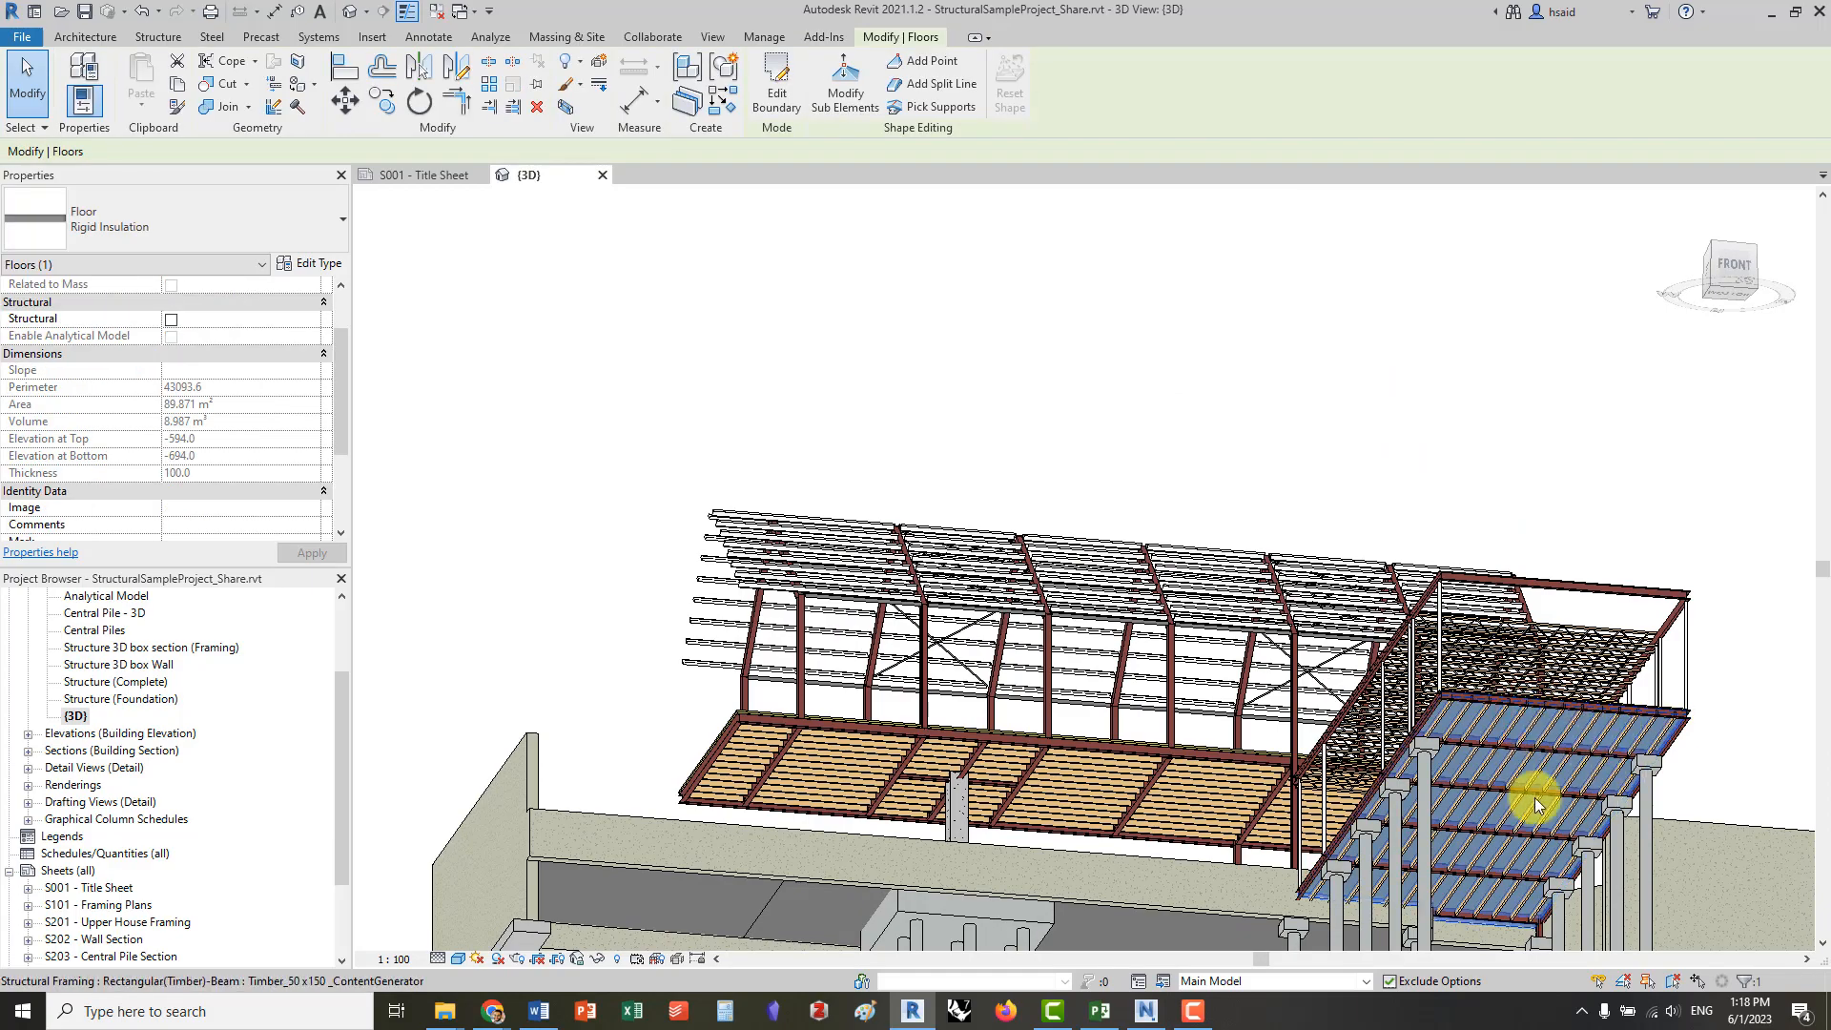
pyautogui.keyDown('shift'); pyautogui.moveTo(1240, 667); pyautogui.dragTo(1505, 733, button='middle'); pyautogui.keyUp('shift')
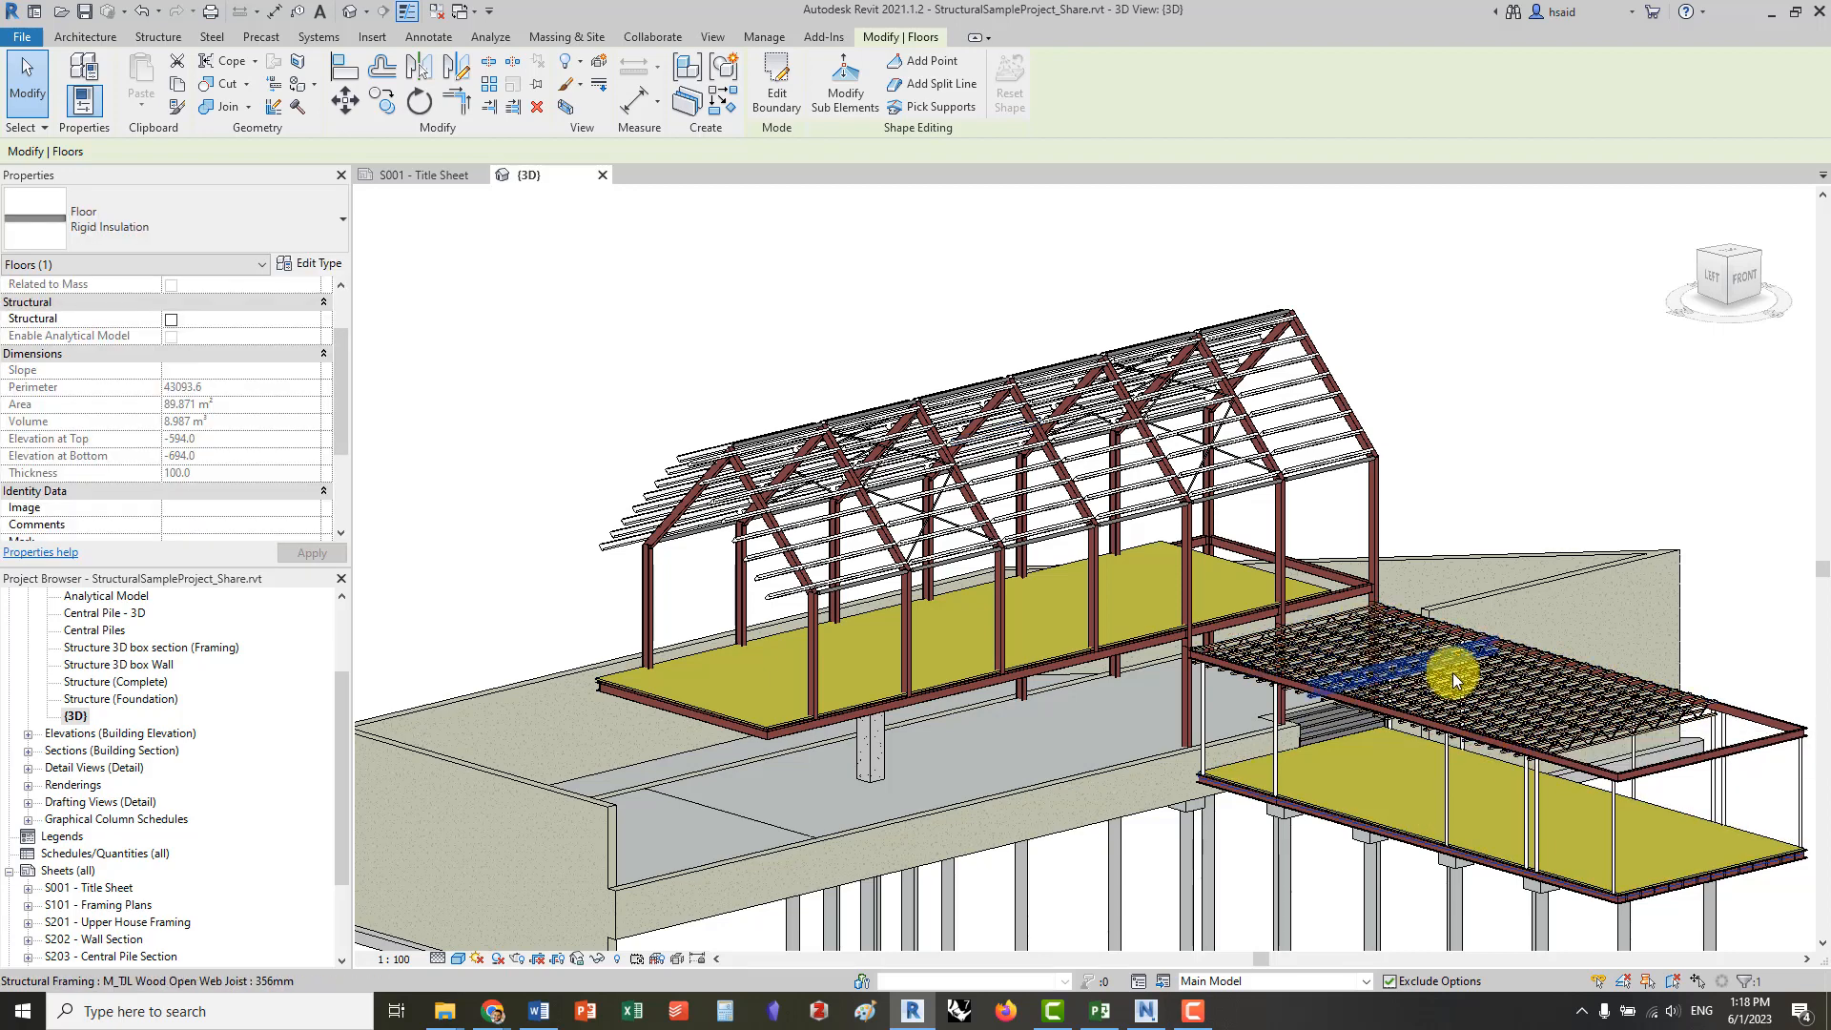
# Examine the wing's open web roof joists and the main roof's round bar braces, circular hollow sections and light gauge purlins
pyautogui.click(1549, 721)
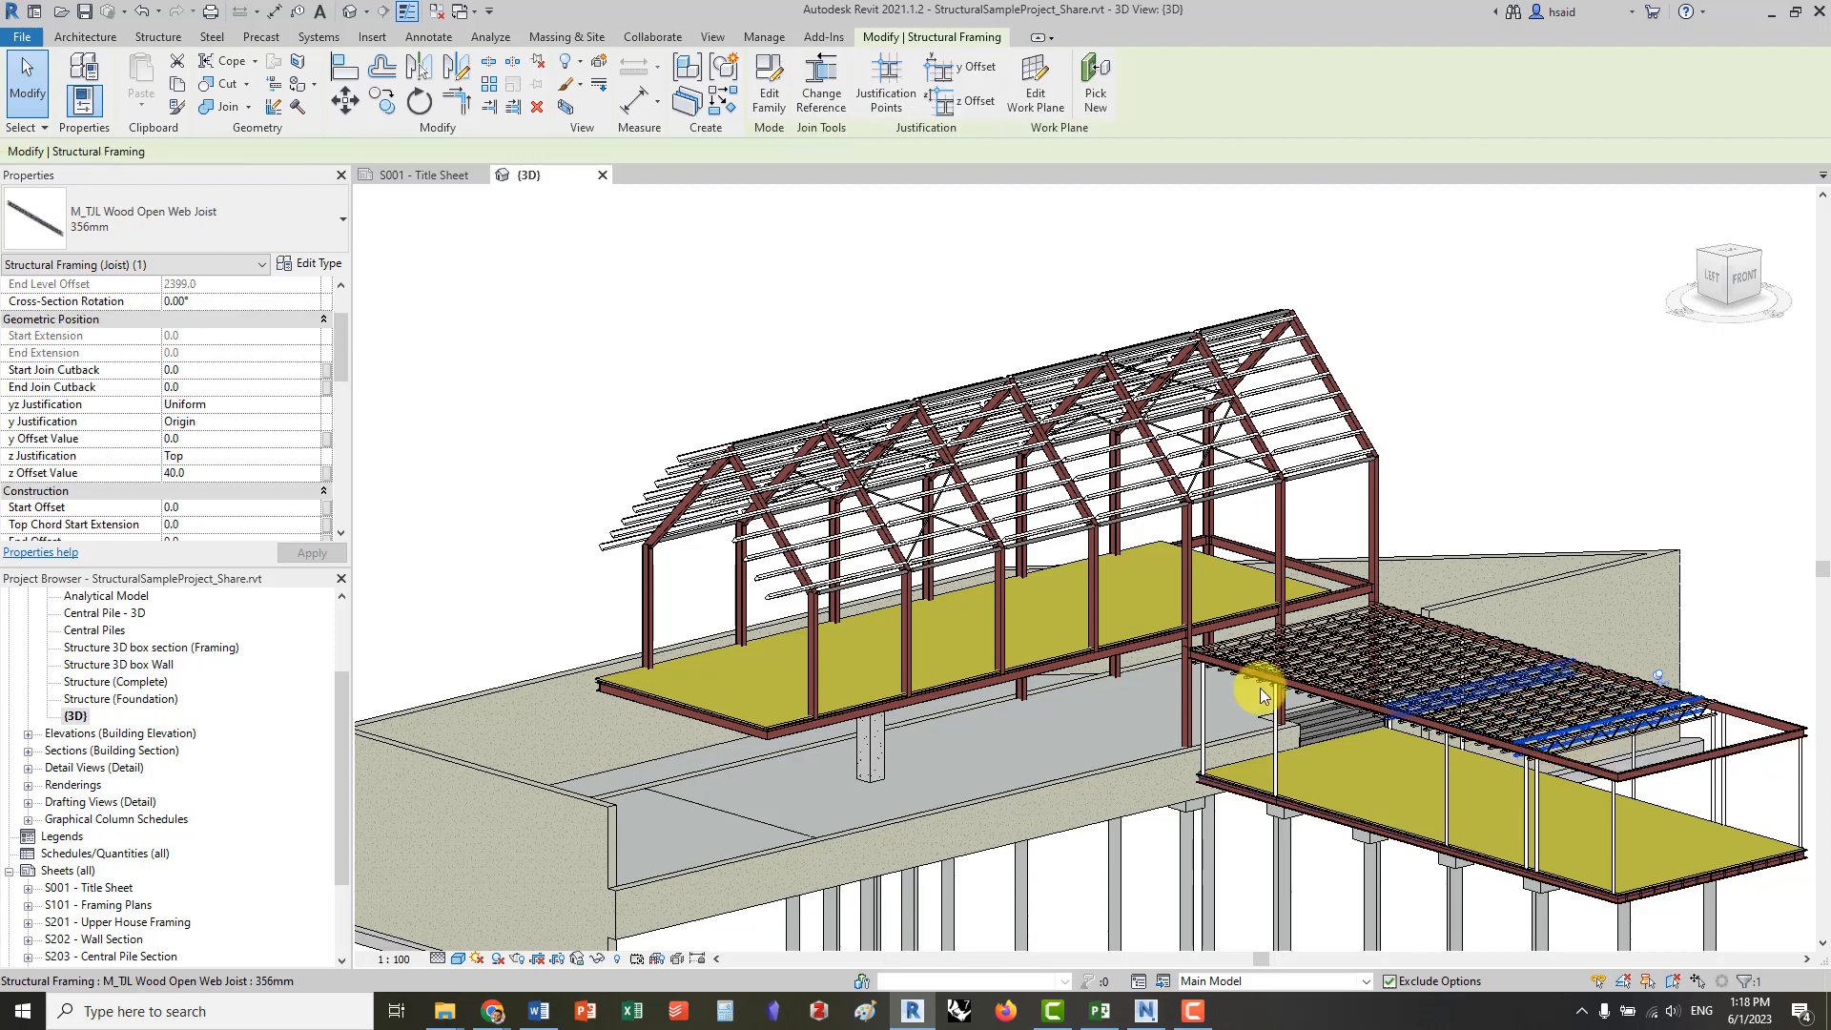
pyautogui.click(733, 462)
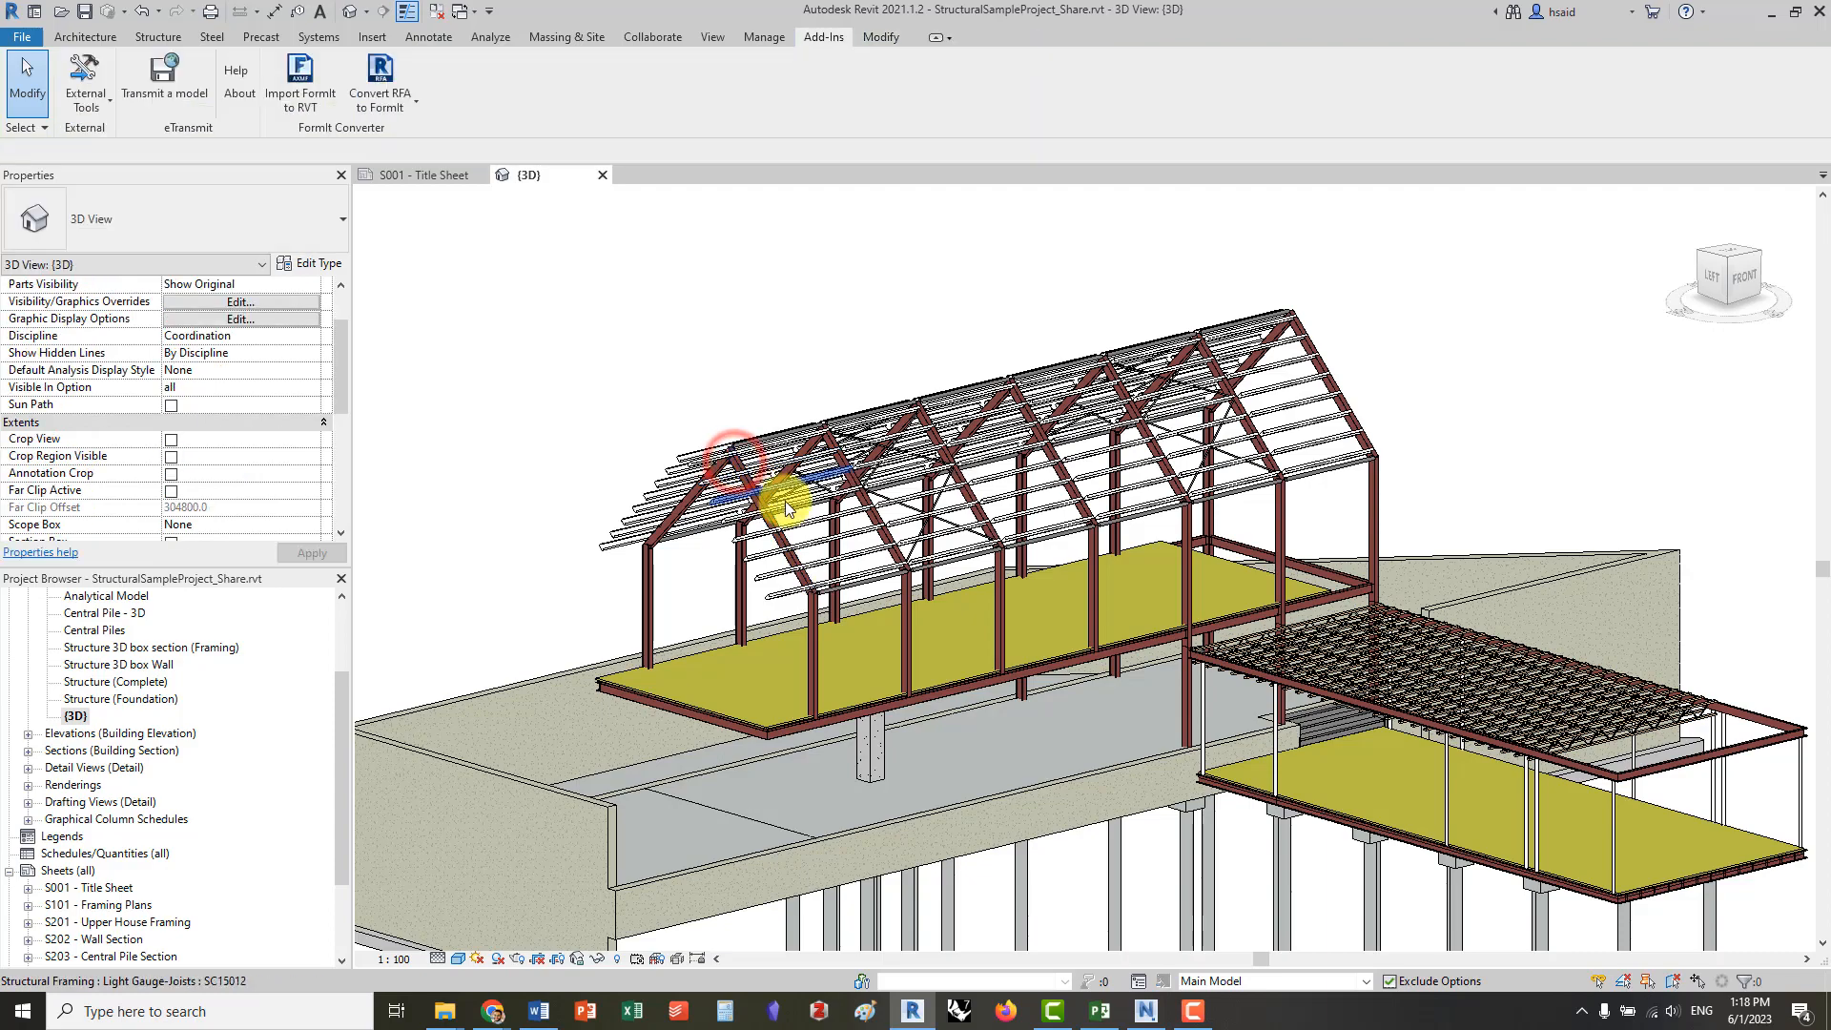
pyautogui.scroll(5, 949, 496)
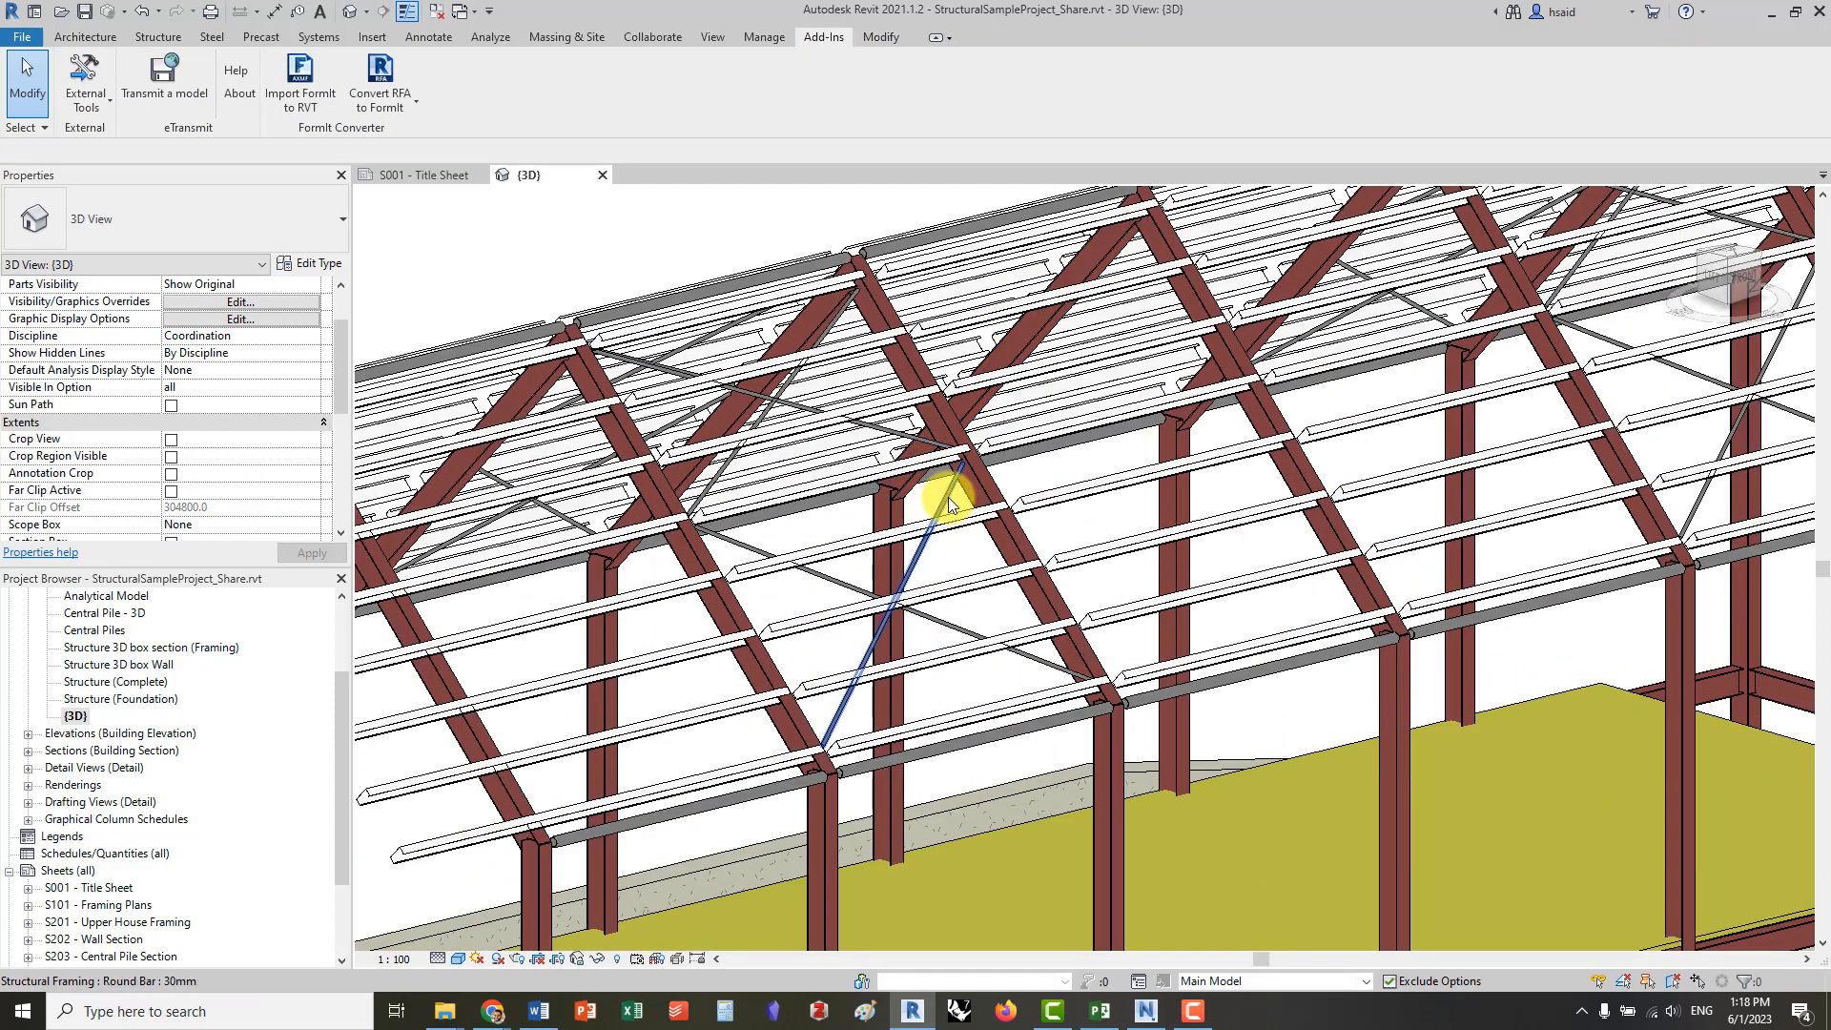
pyautogui.click(949, 500)
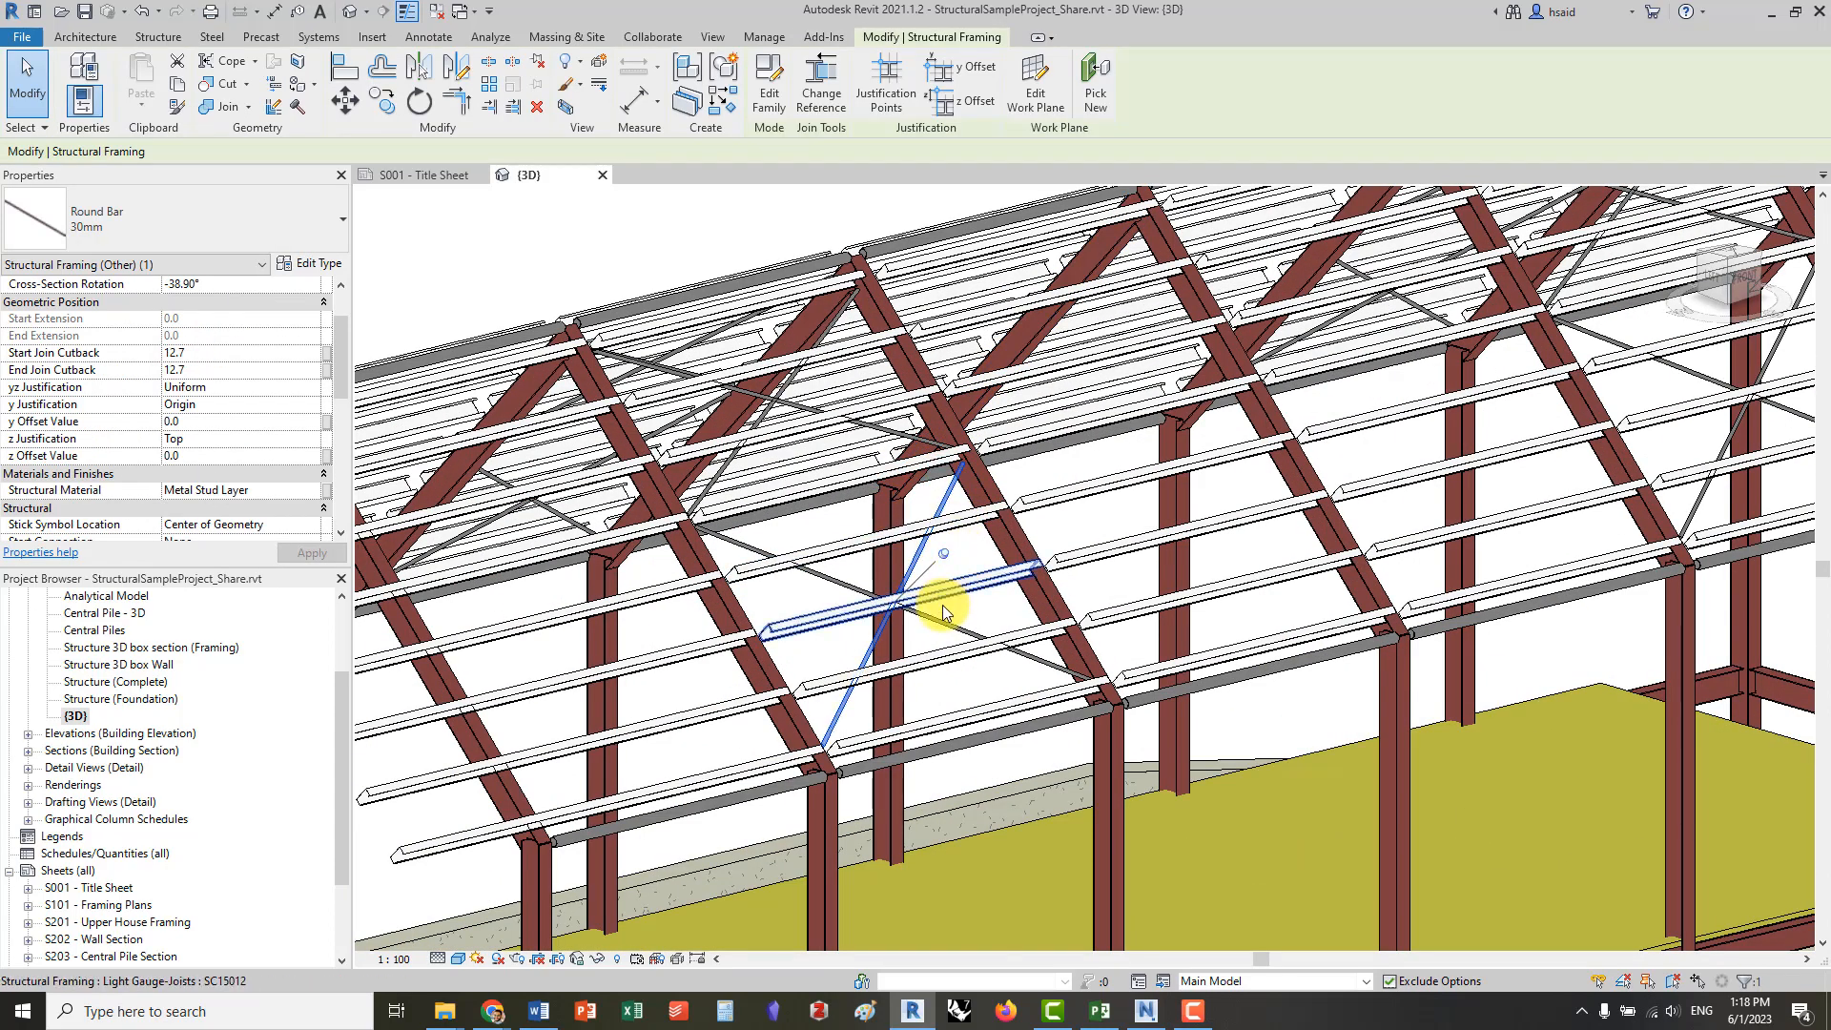
pyautogui.click(994, 742)
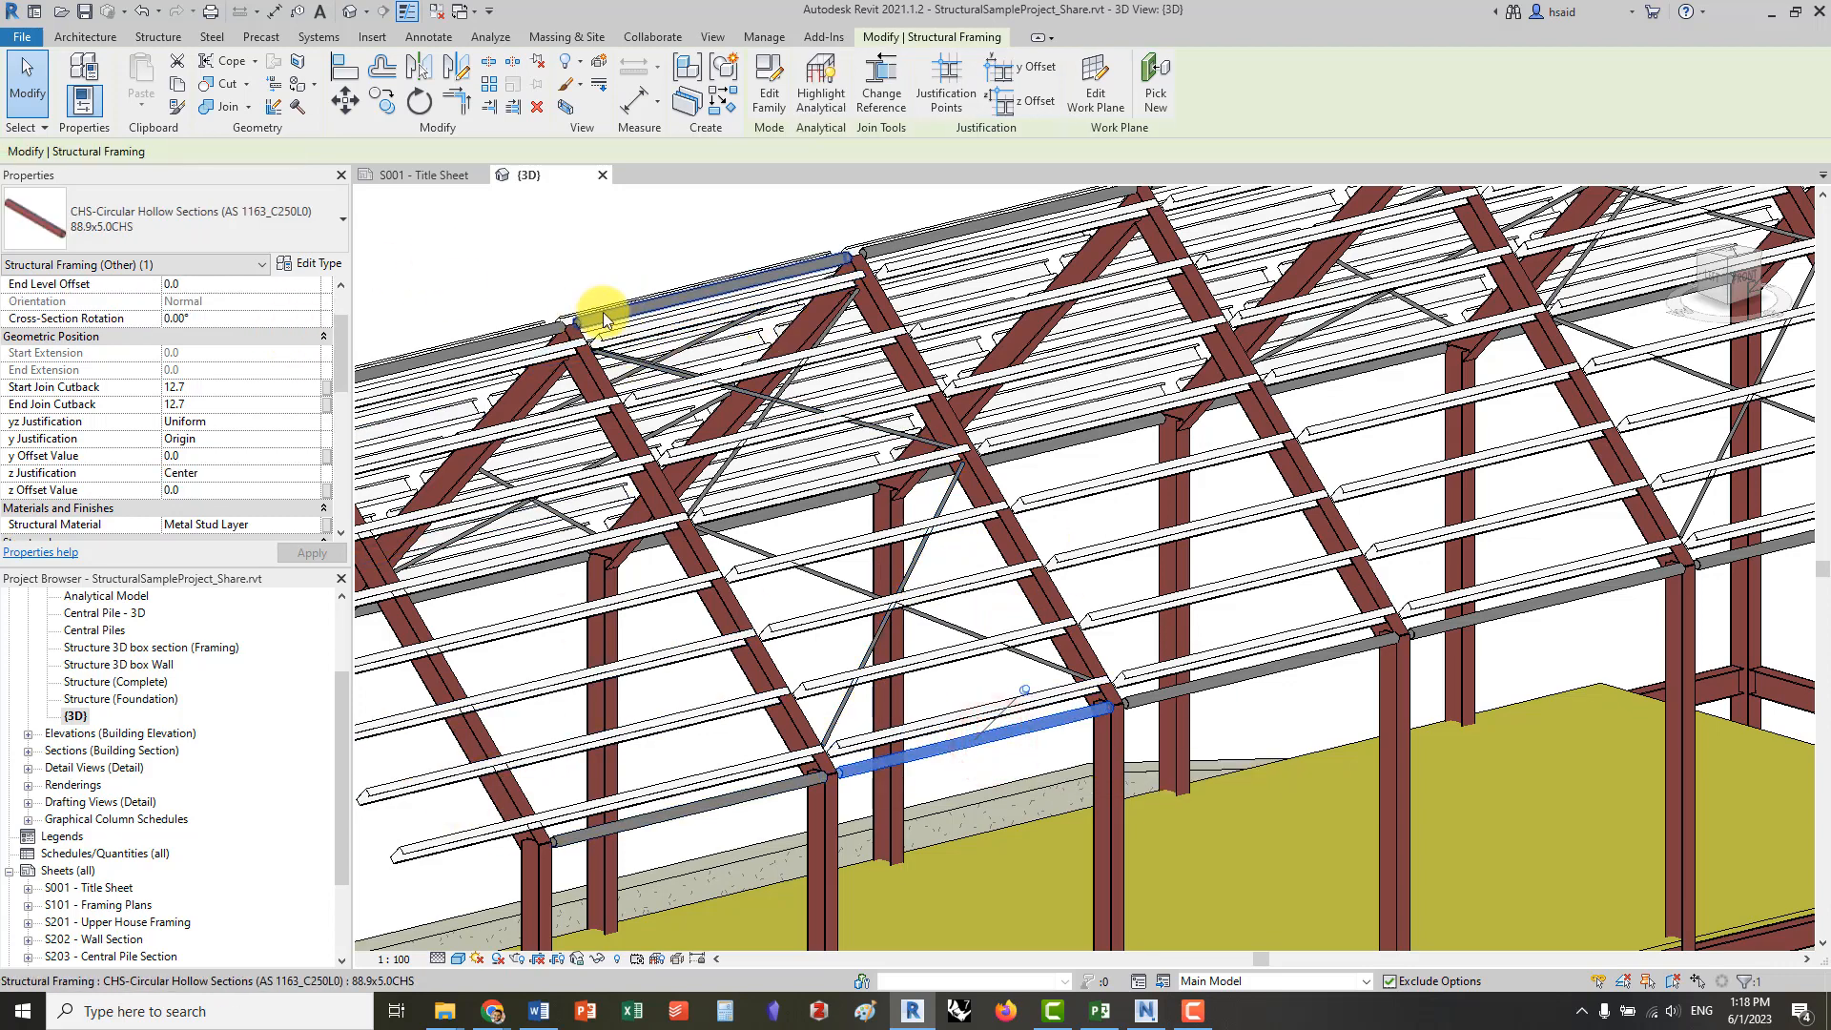
pyautogui.scroll(-2, 802, 392)
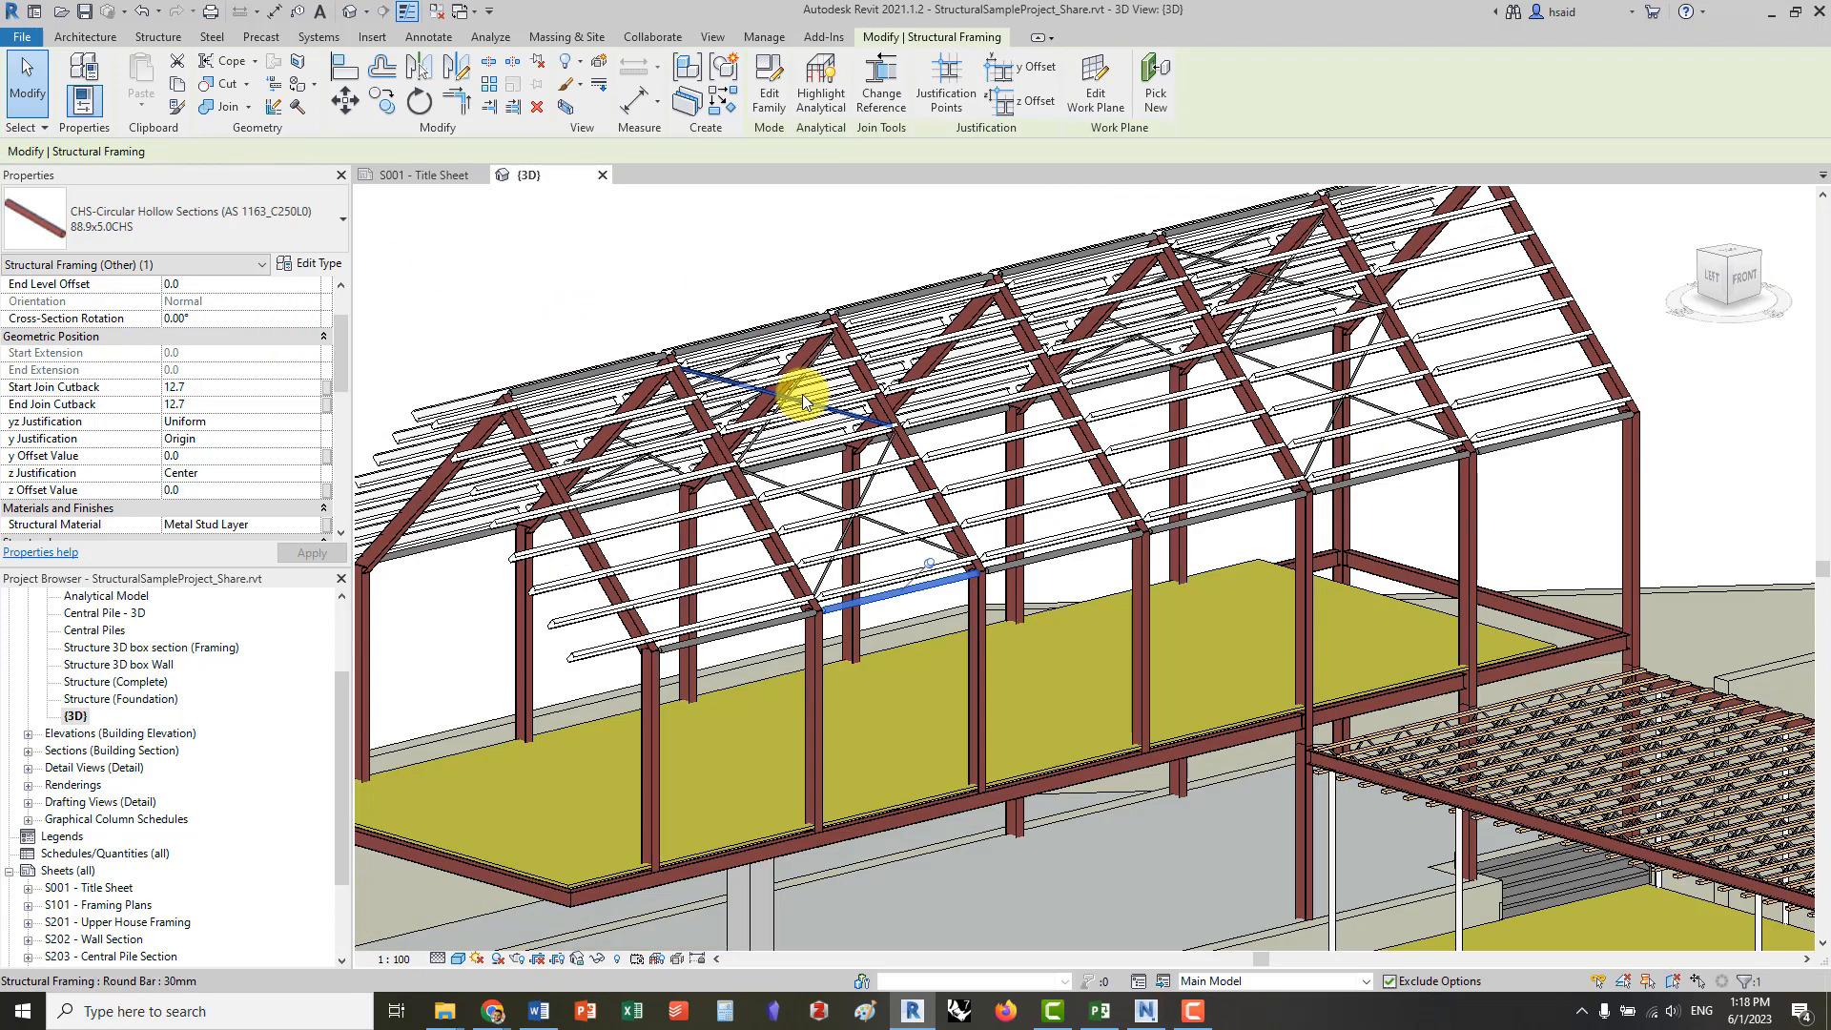
pyautogui.click(473, 456)
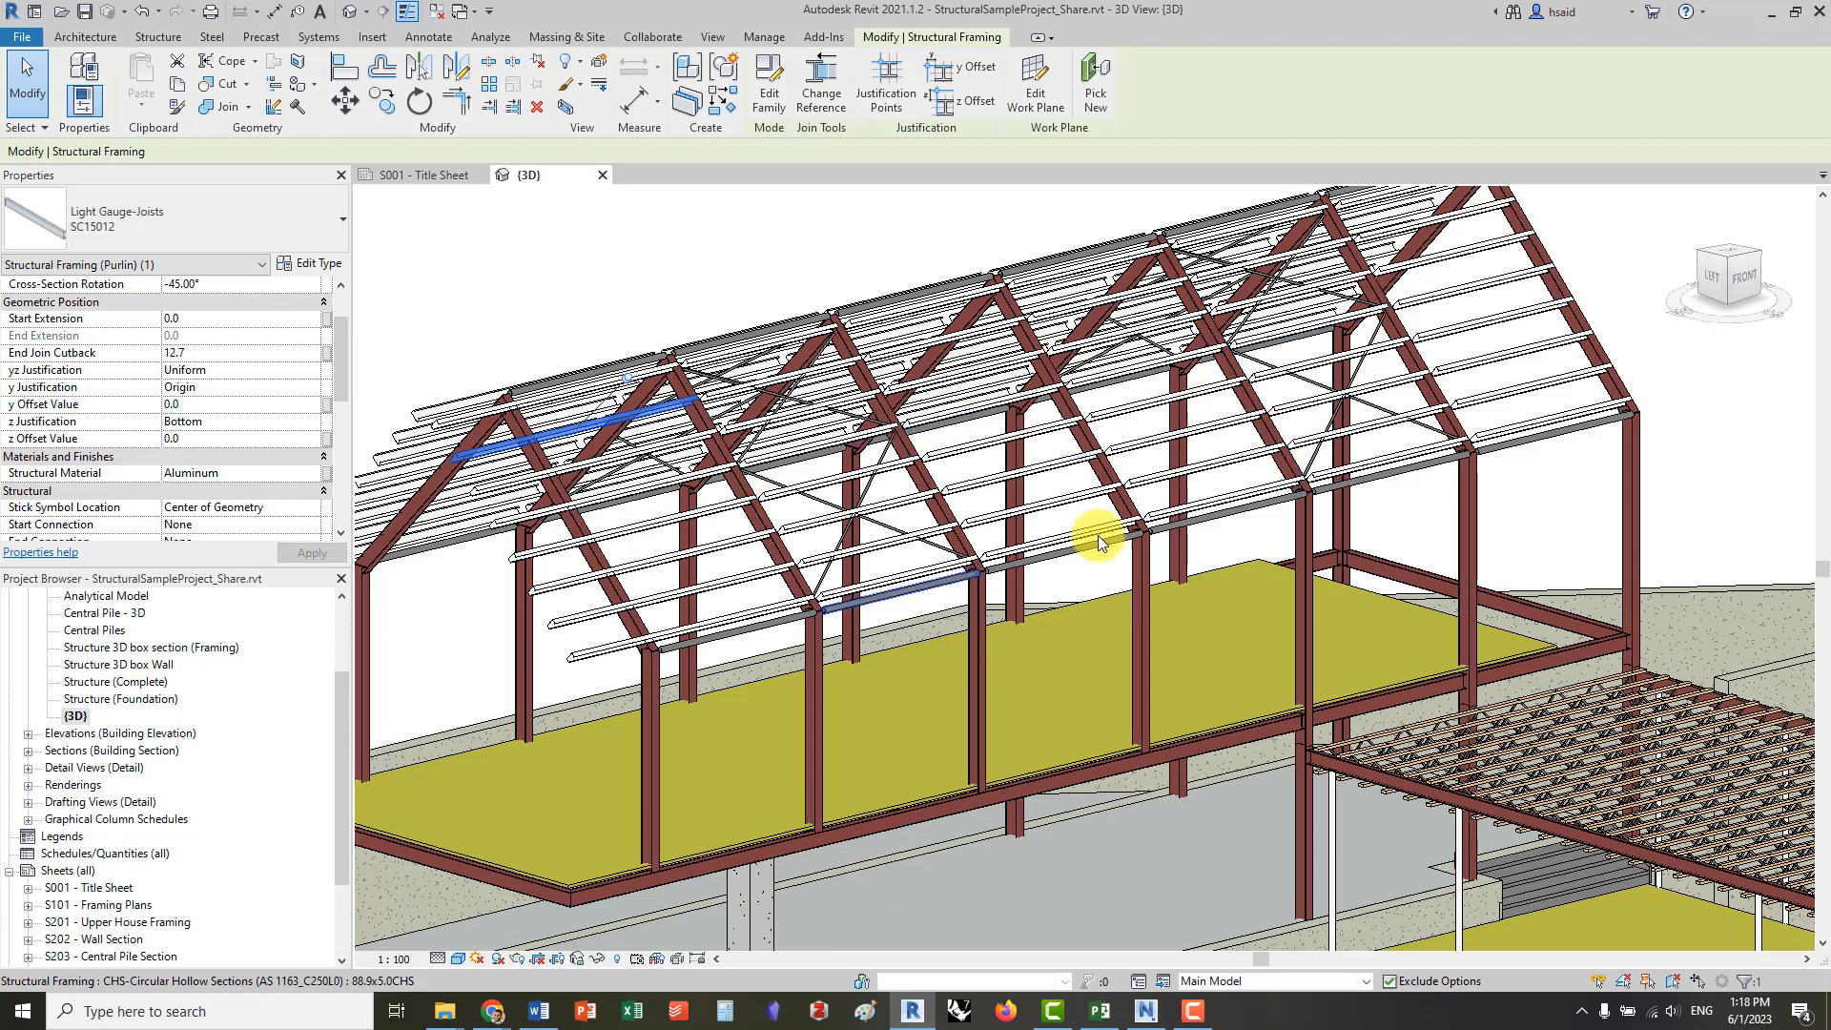
pyautogui.scroll(-3, 784, 506)
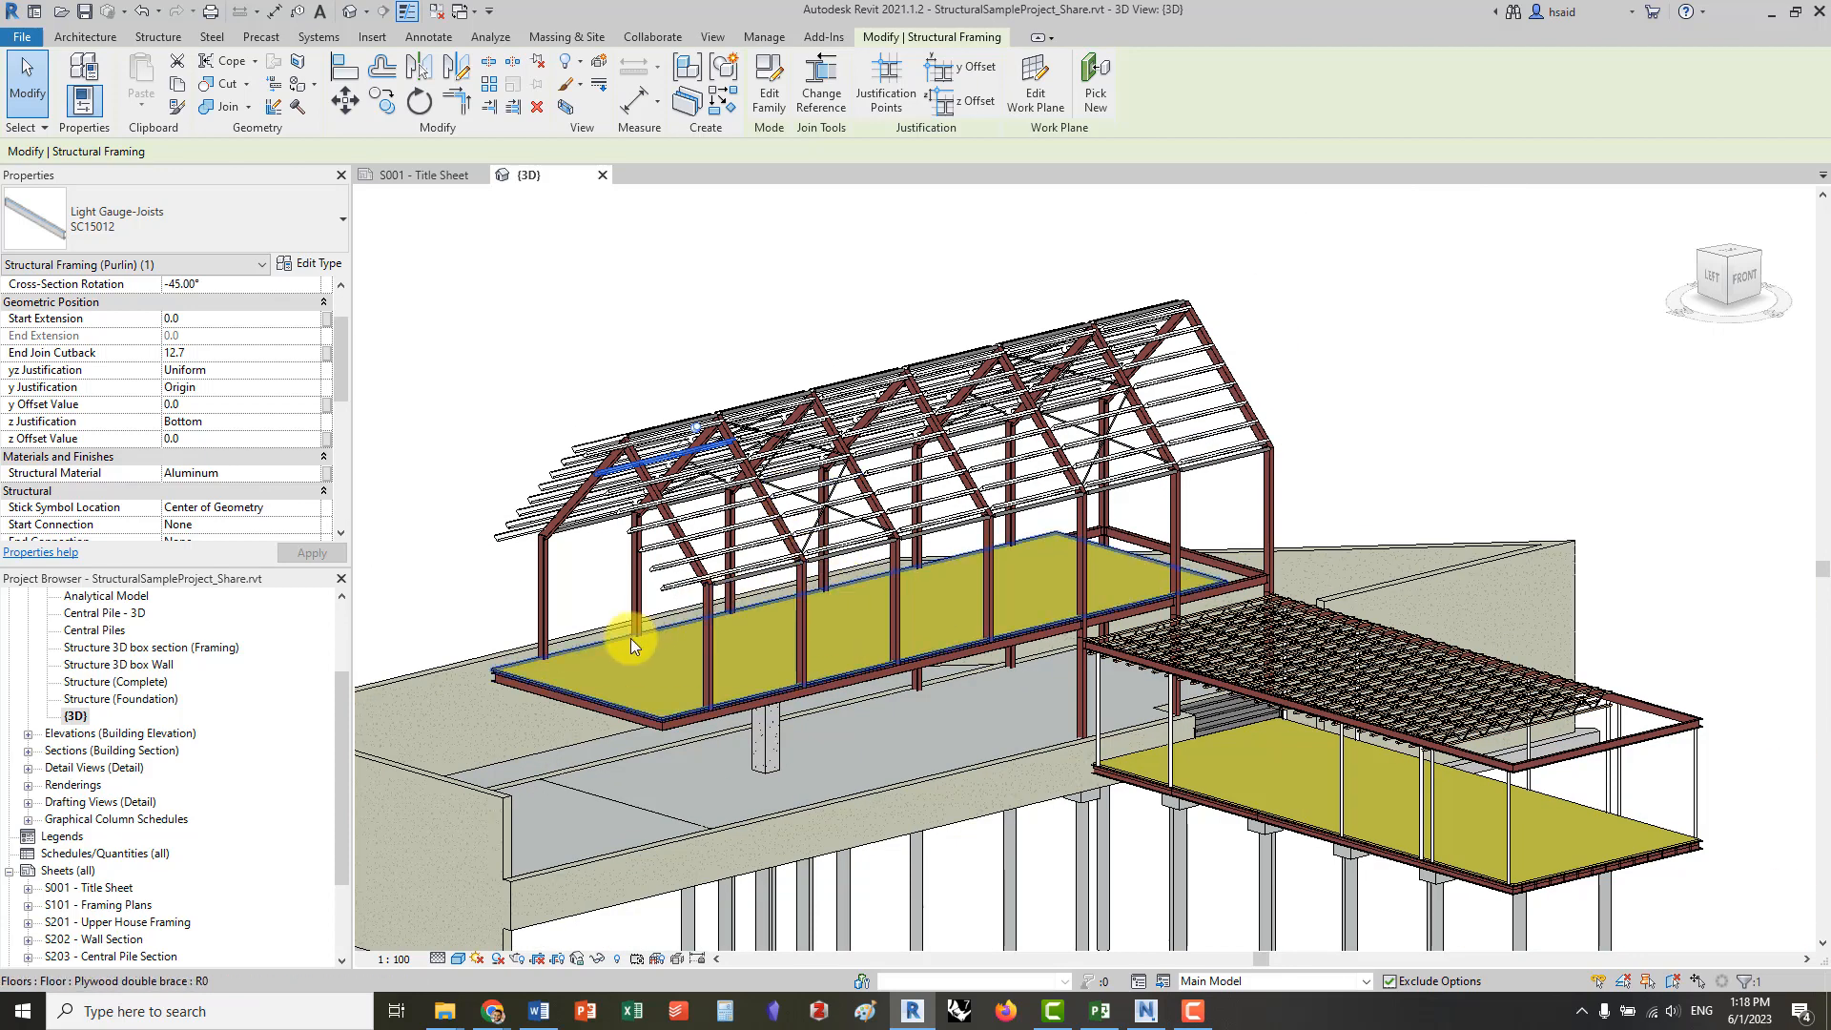
pyautogui.scroll(-3, 631, 638)
pyautogui.moveTo(701, 599); pyautogui.dragTo(907, 470, button='middle')
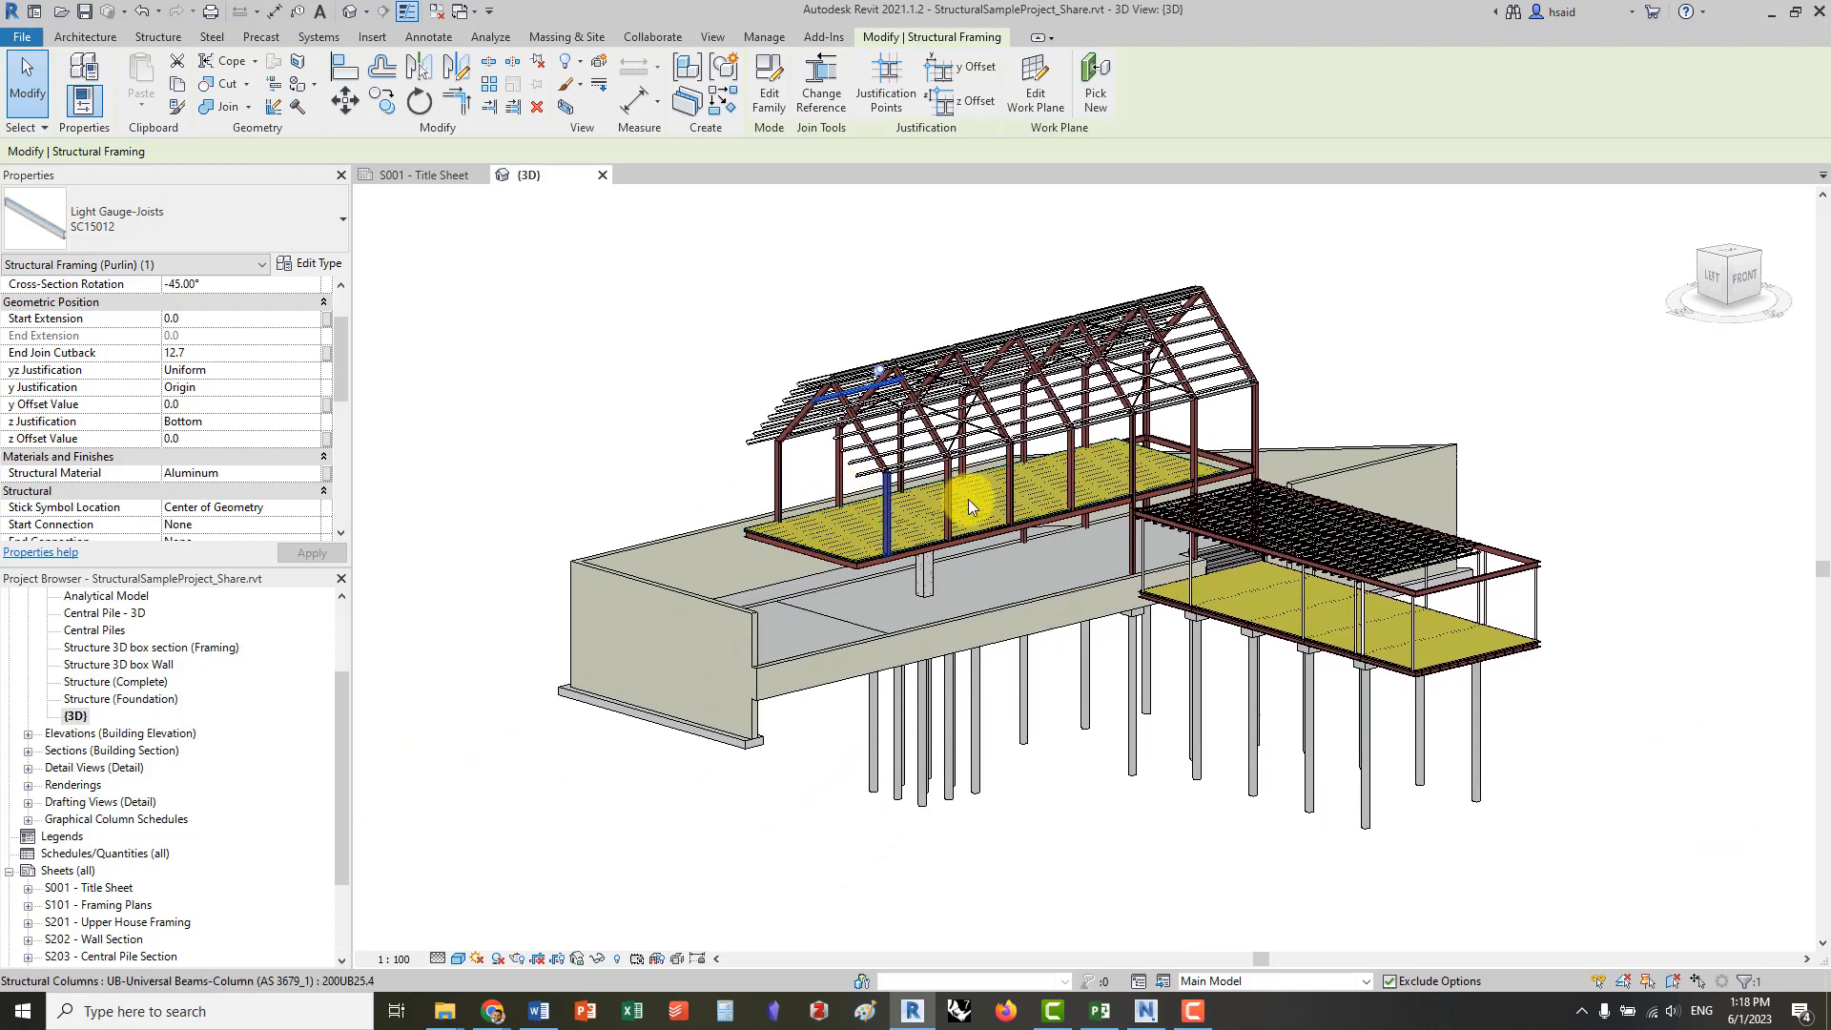
pyautogui.scroll(2, 973, 496)
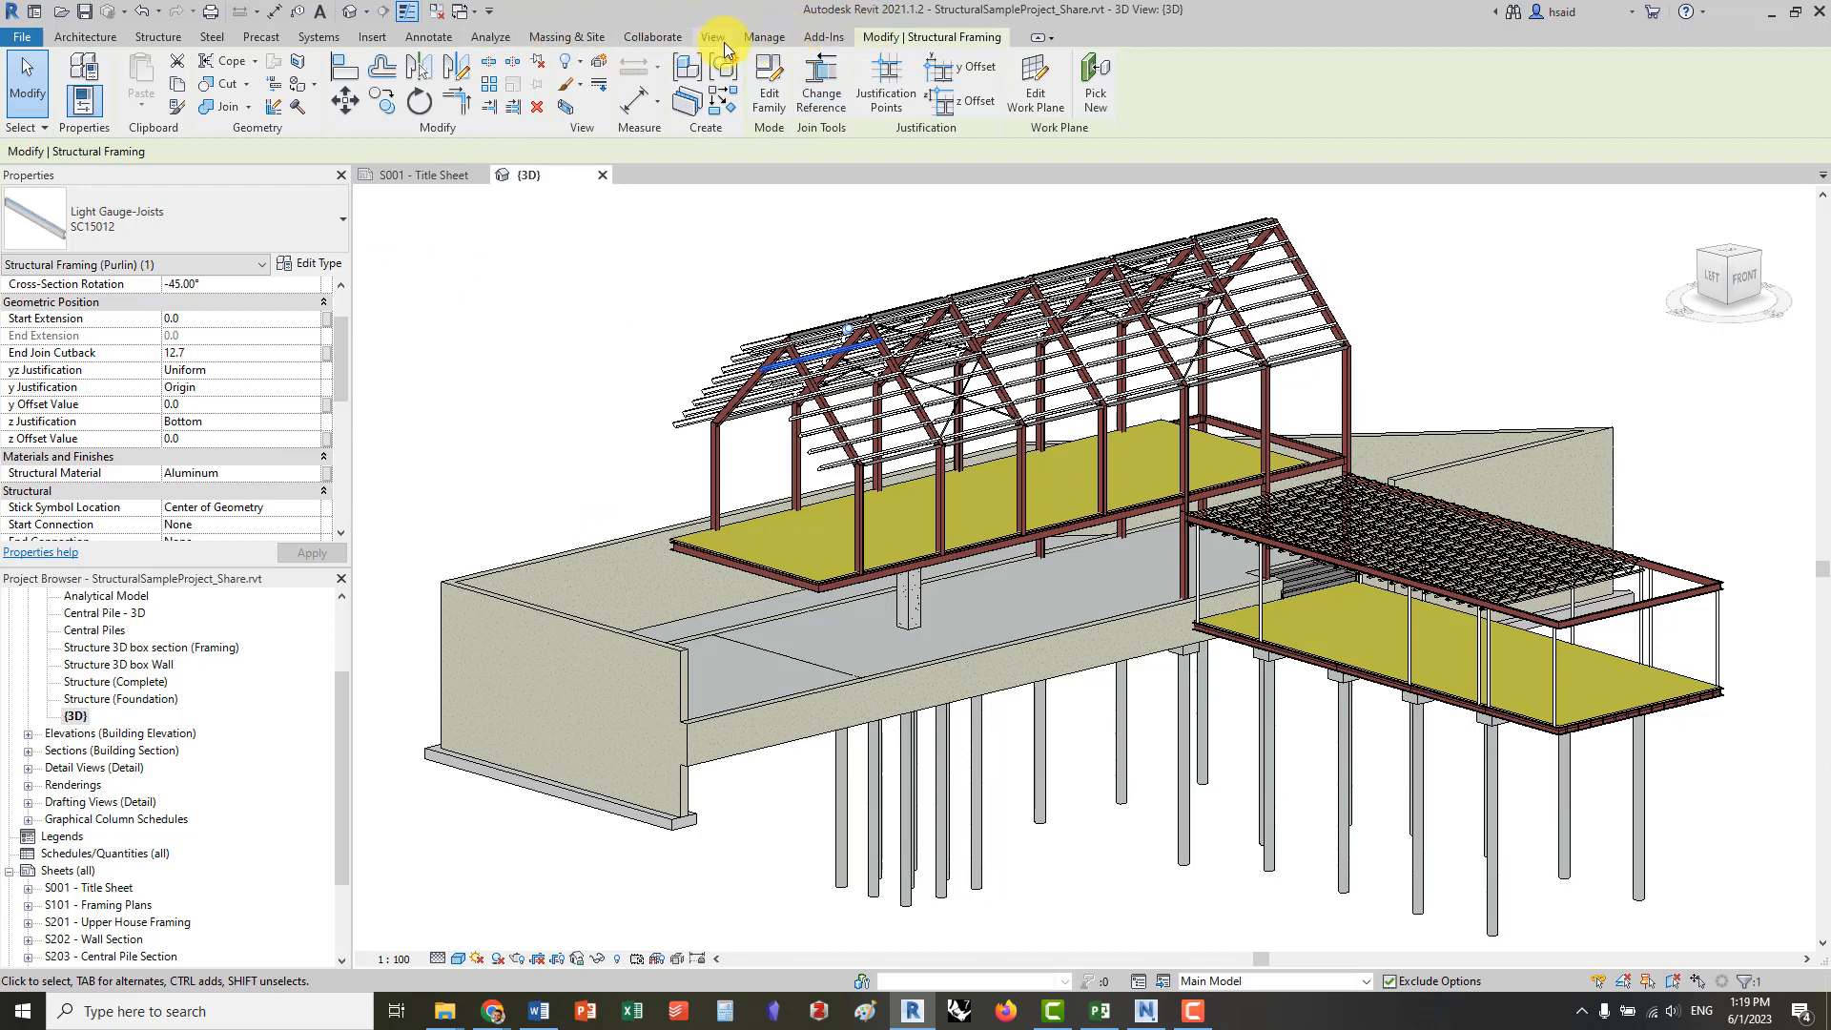
# Check the external add-in tools for the Navisworks 2021 file exporter
pyautogui.click(822, 35)
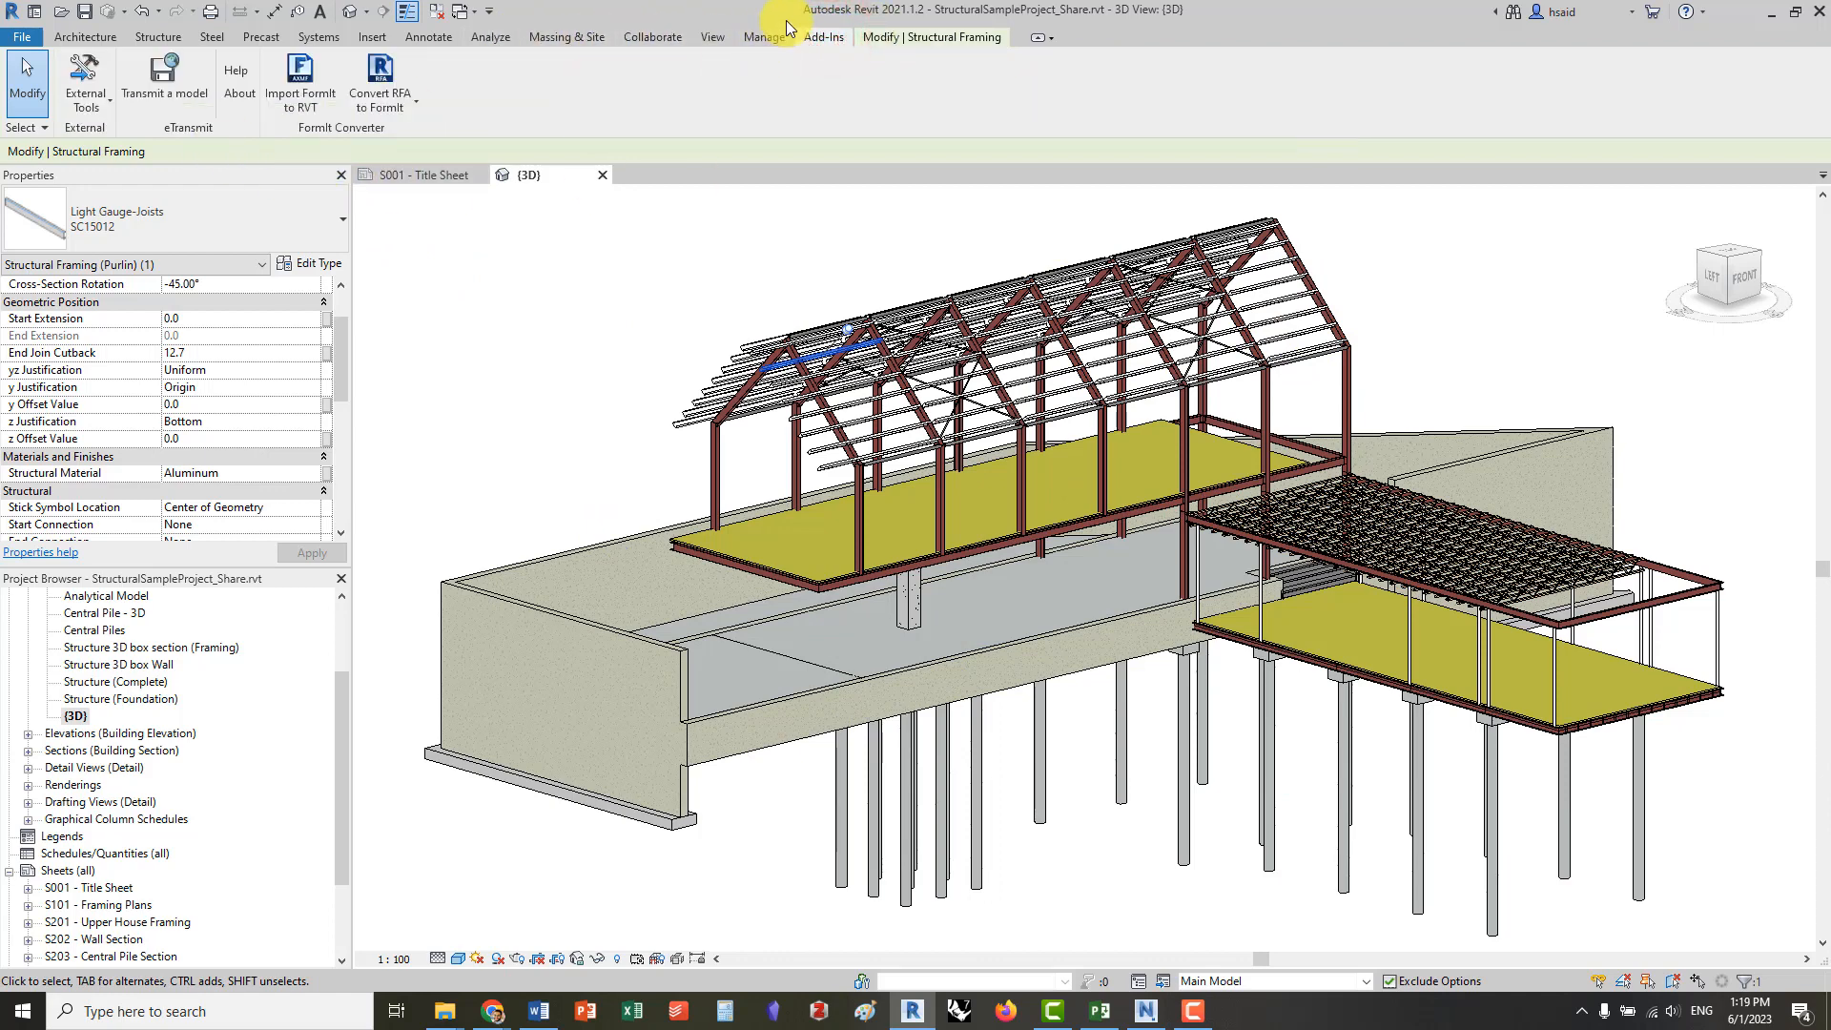
pyautogui.click(85, 90)
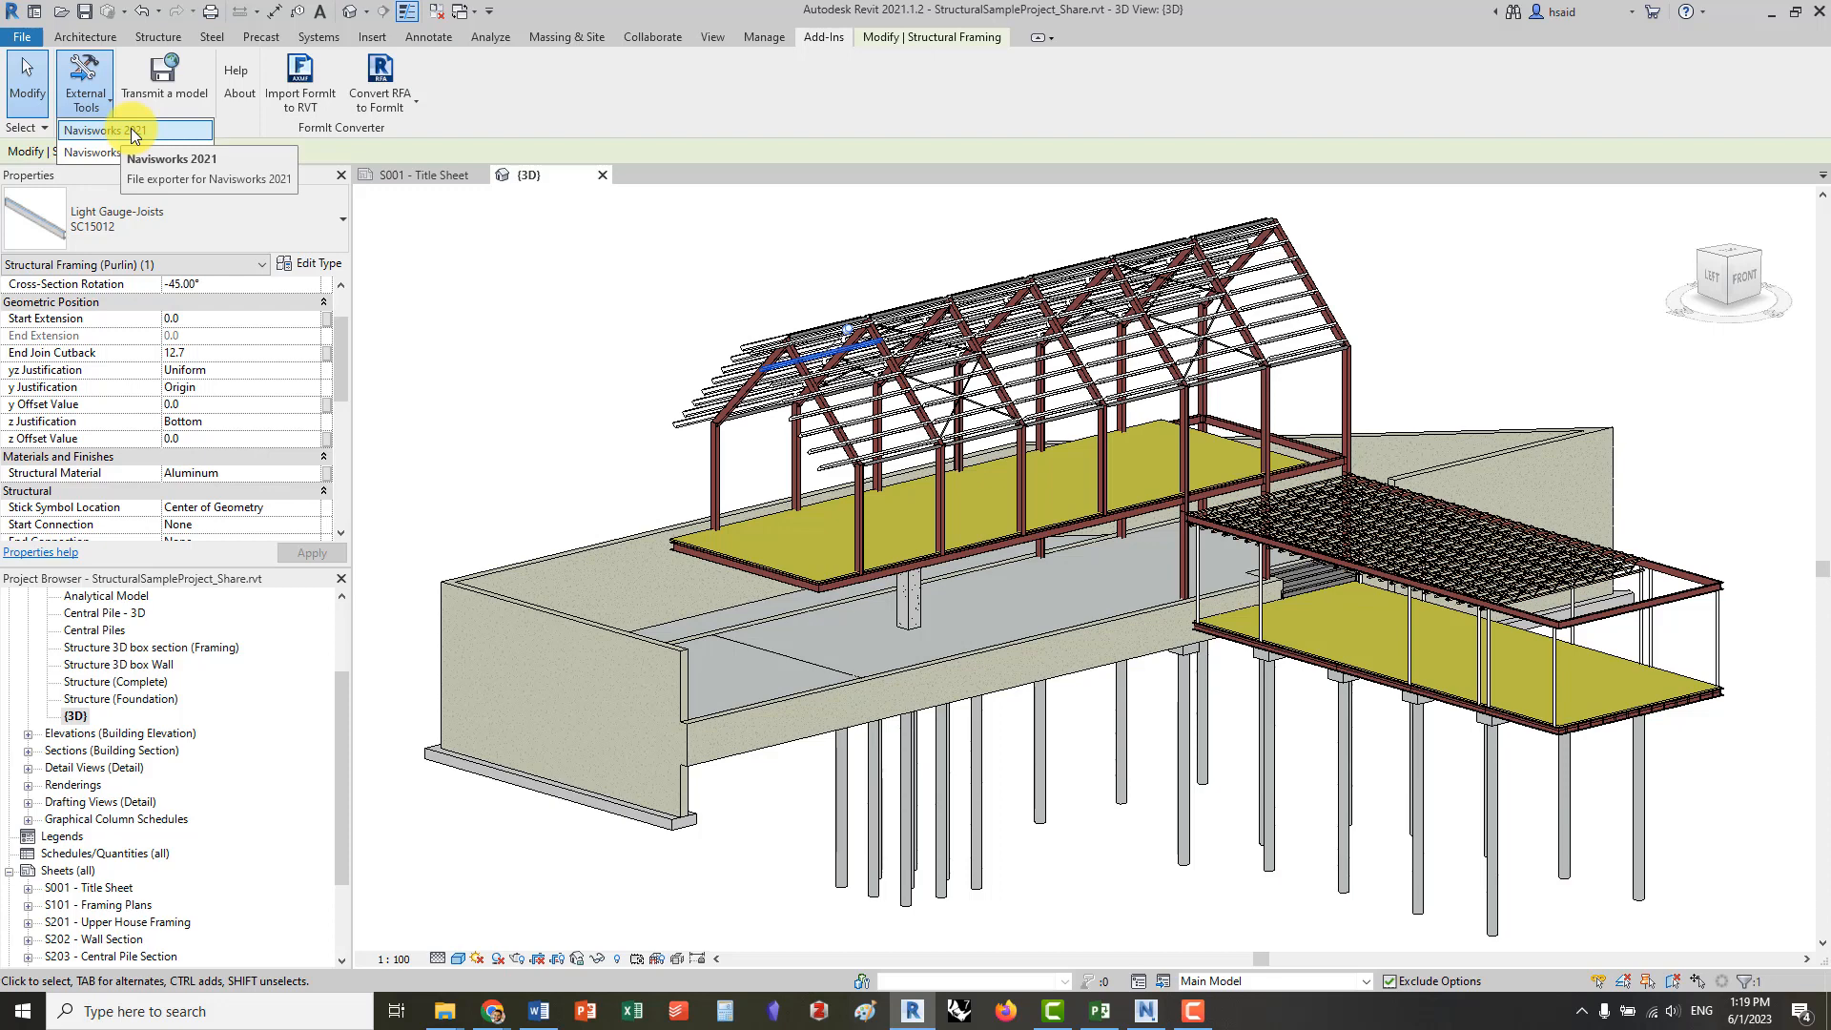
pyautogui.click(531, 307)
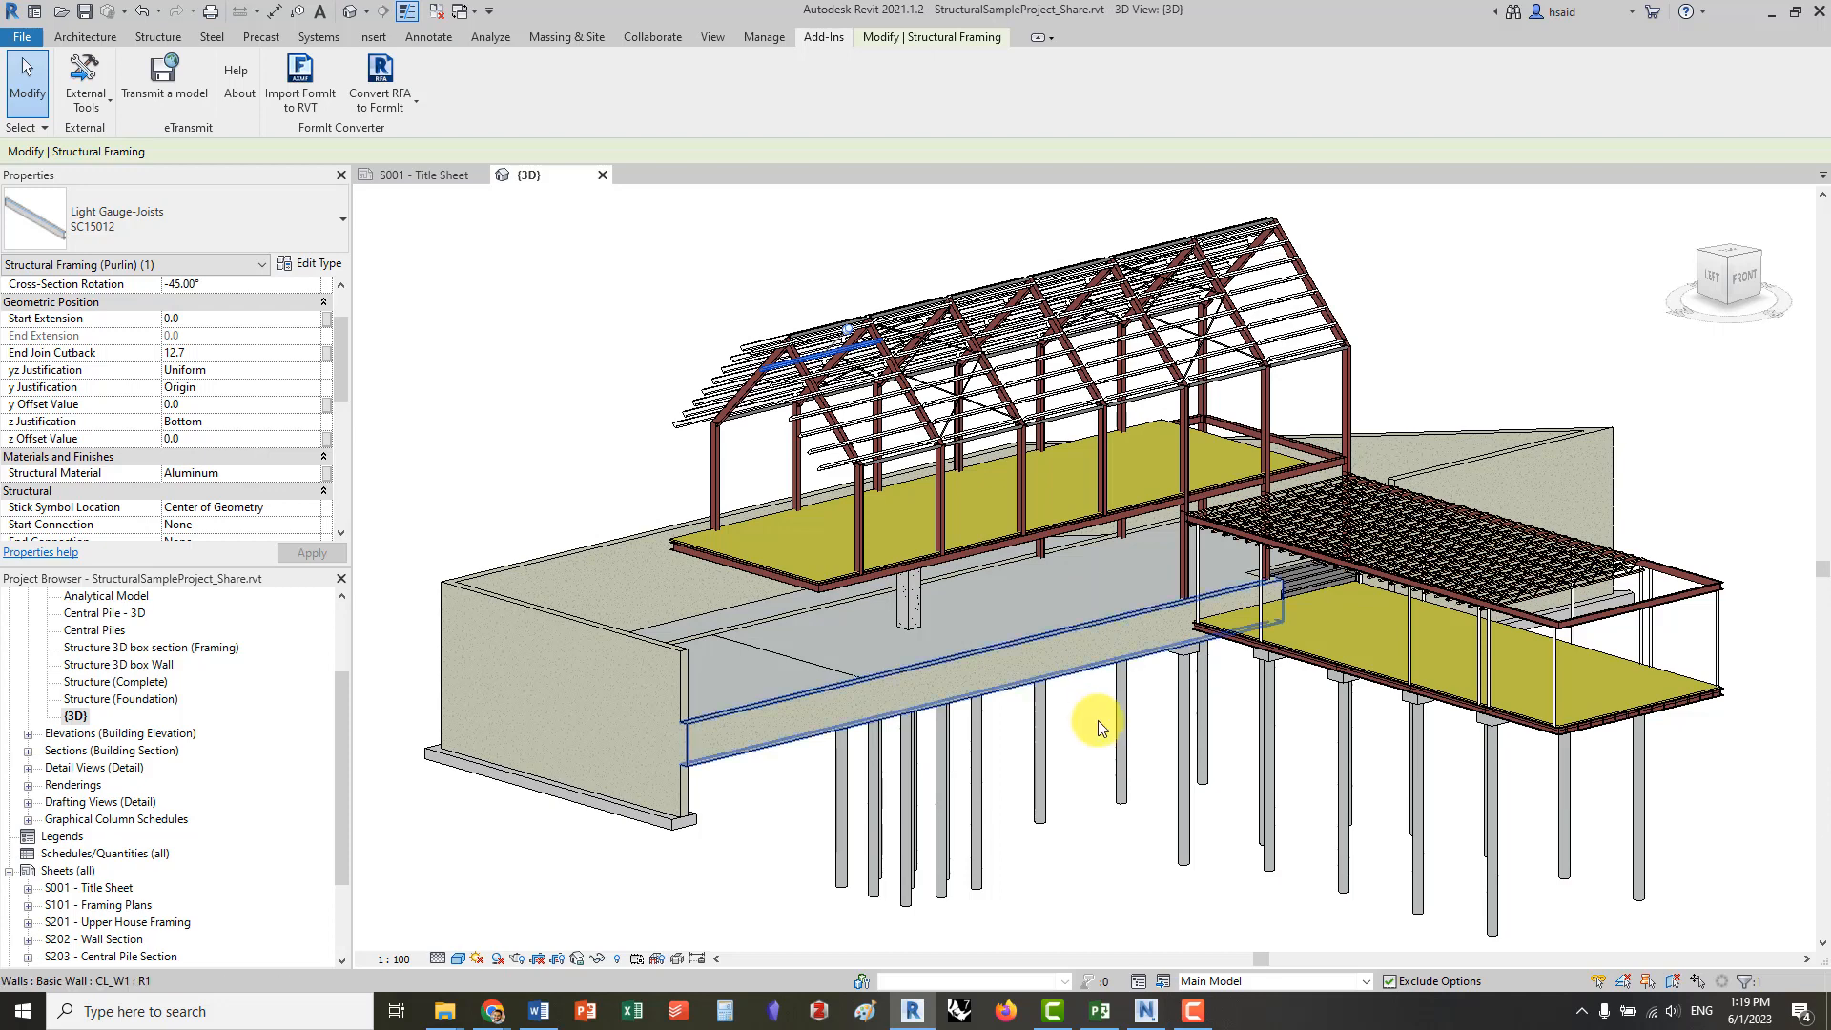
# Switch to Microsoft Project and widen the schedule's task table to show the cost and Task Type columns
pyautogui.click(1100, 1017)
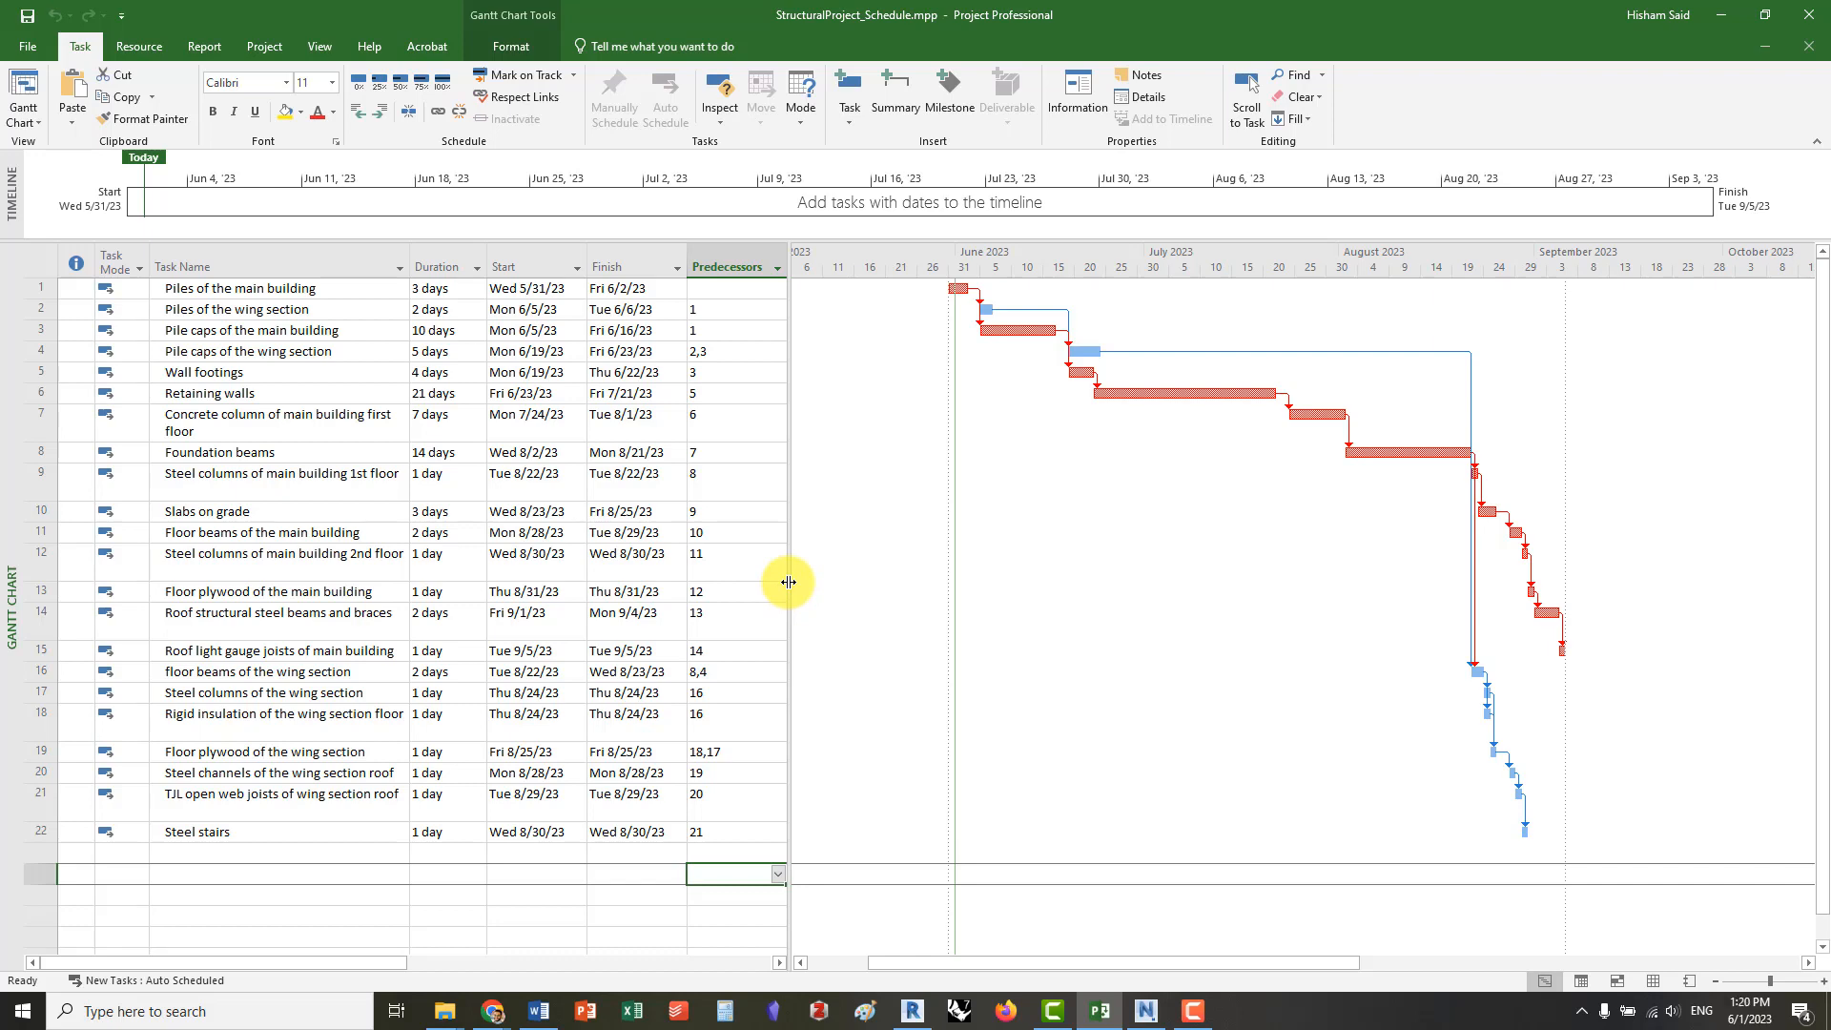
pyautogui.moveTo(789, 582); pyautogui.dragTo(1354, 572)
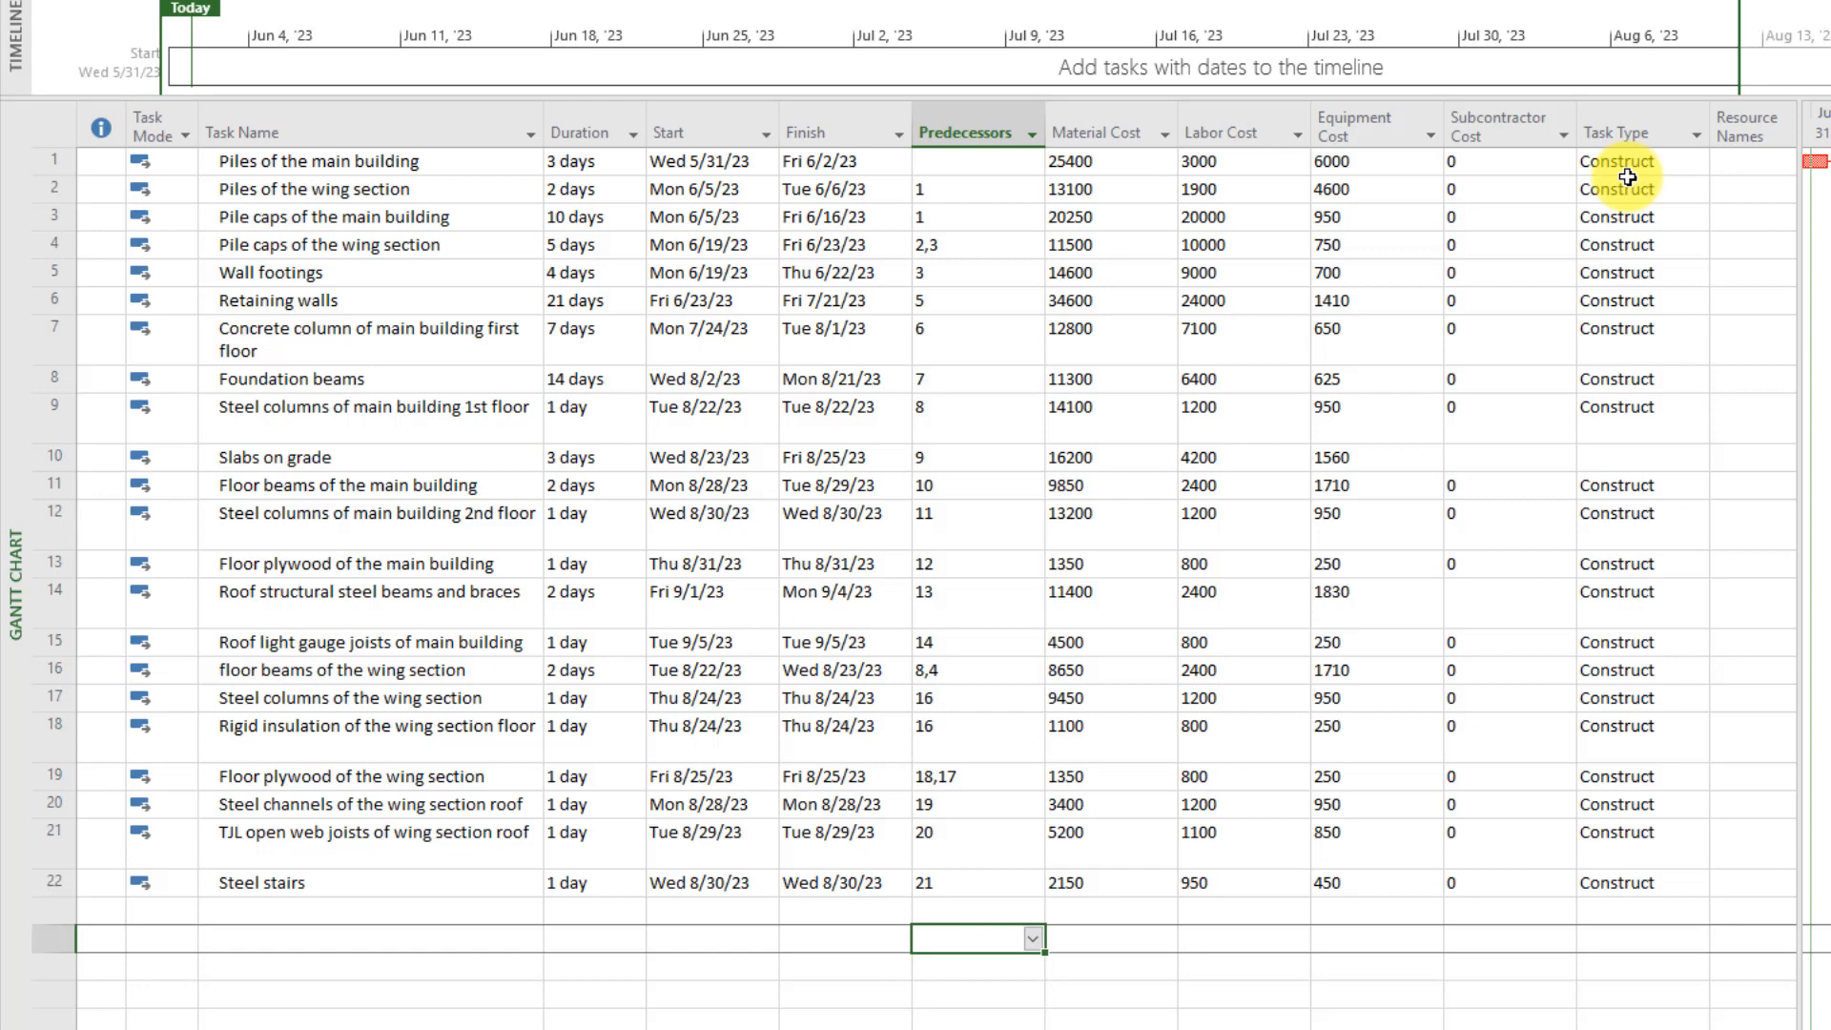
pyautogui.moveTo(1106, 131); pyautogui.dragTo(1488, 124)
# Start inserting a column before Material Cost to view the available fields, and cancel the insertion
pyautogui.click(1074, 138)
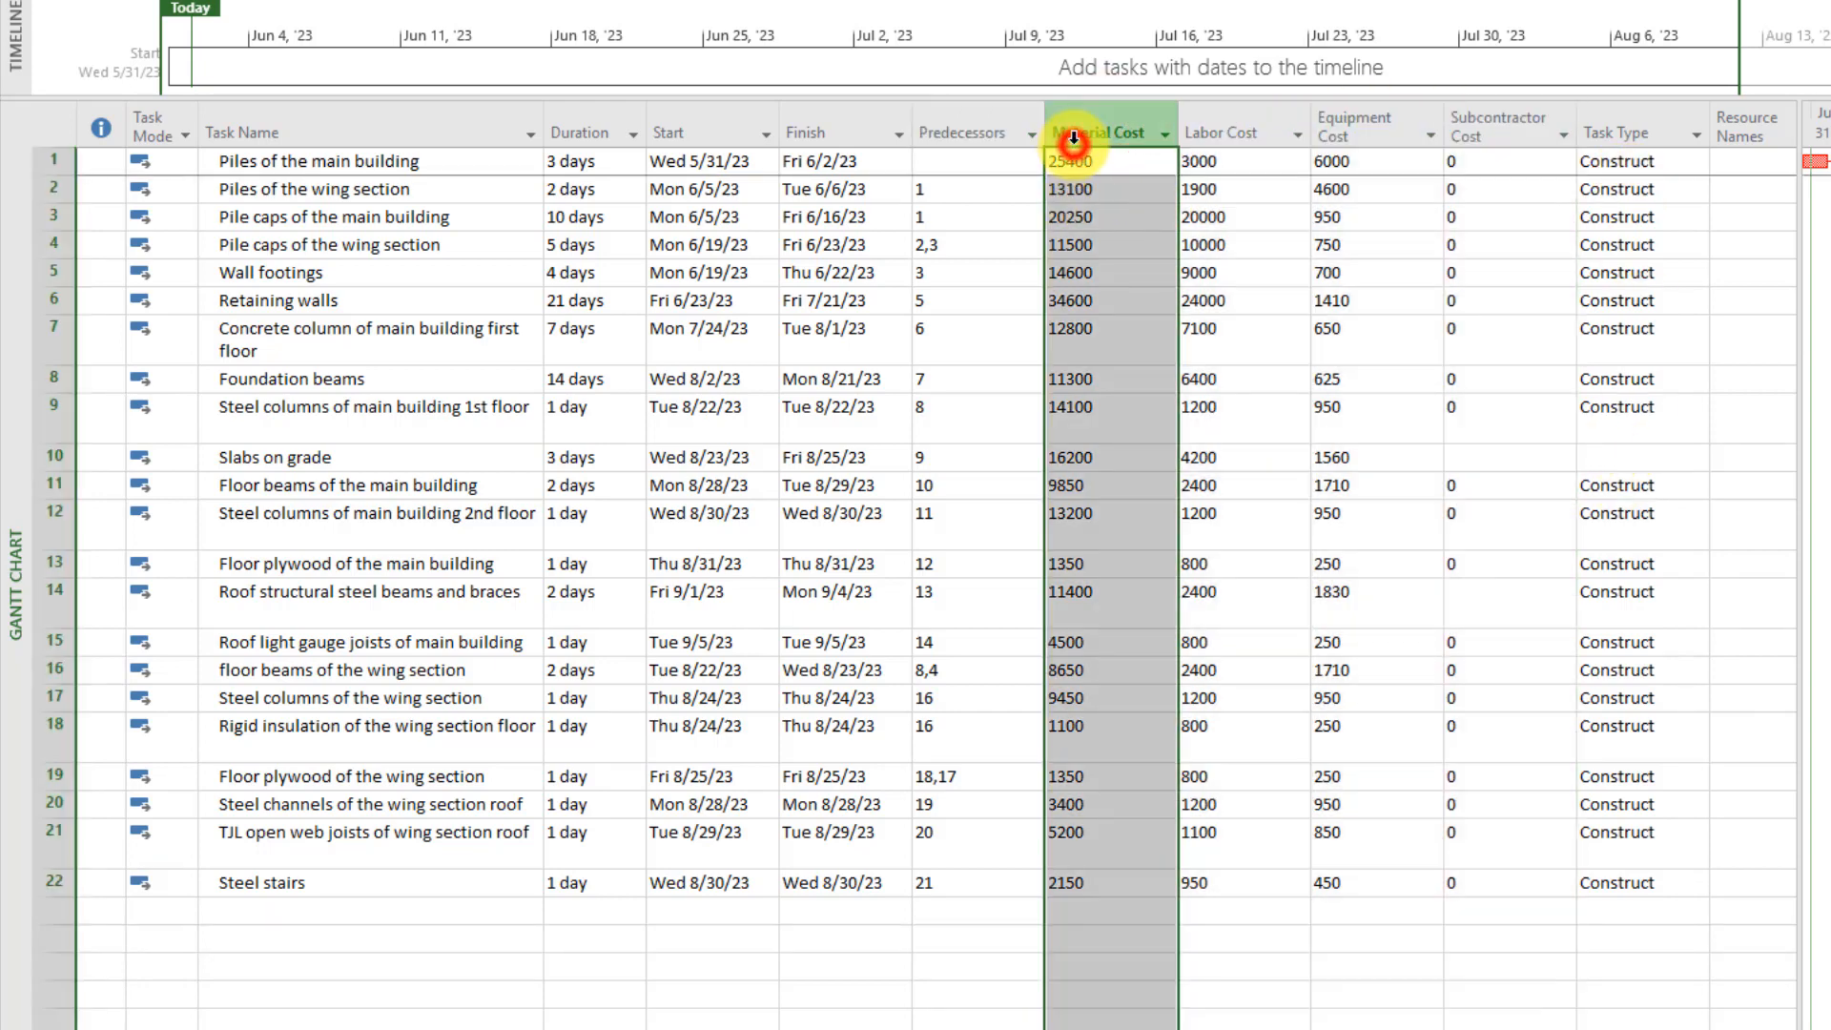
pyautogui.rightClick(1092, 131)
pyautogui.click(1090, 125)
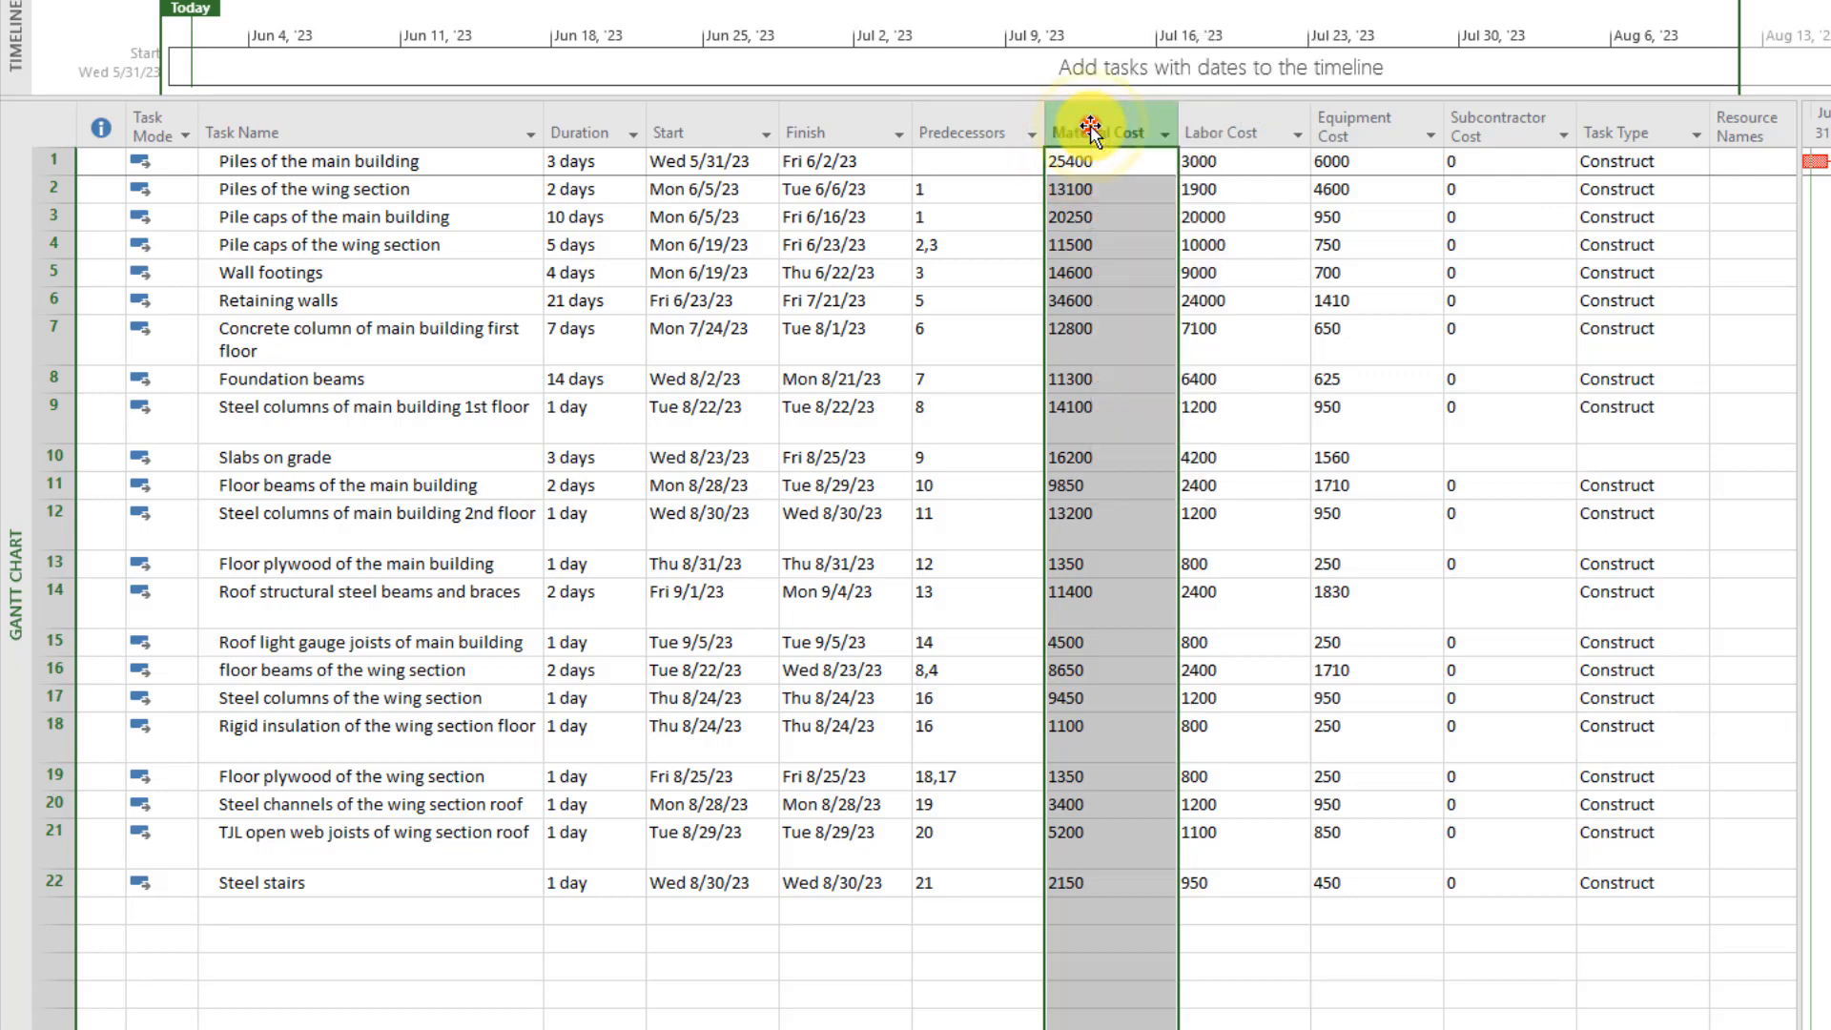
pyautogui.click(1262, 336)
pyautogui.rightClick(1112, 128)
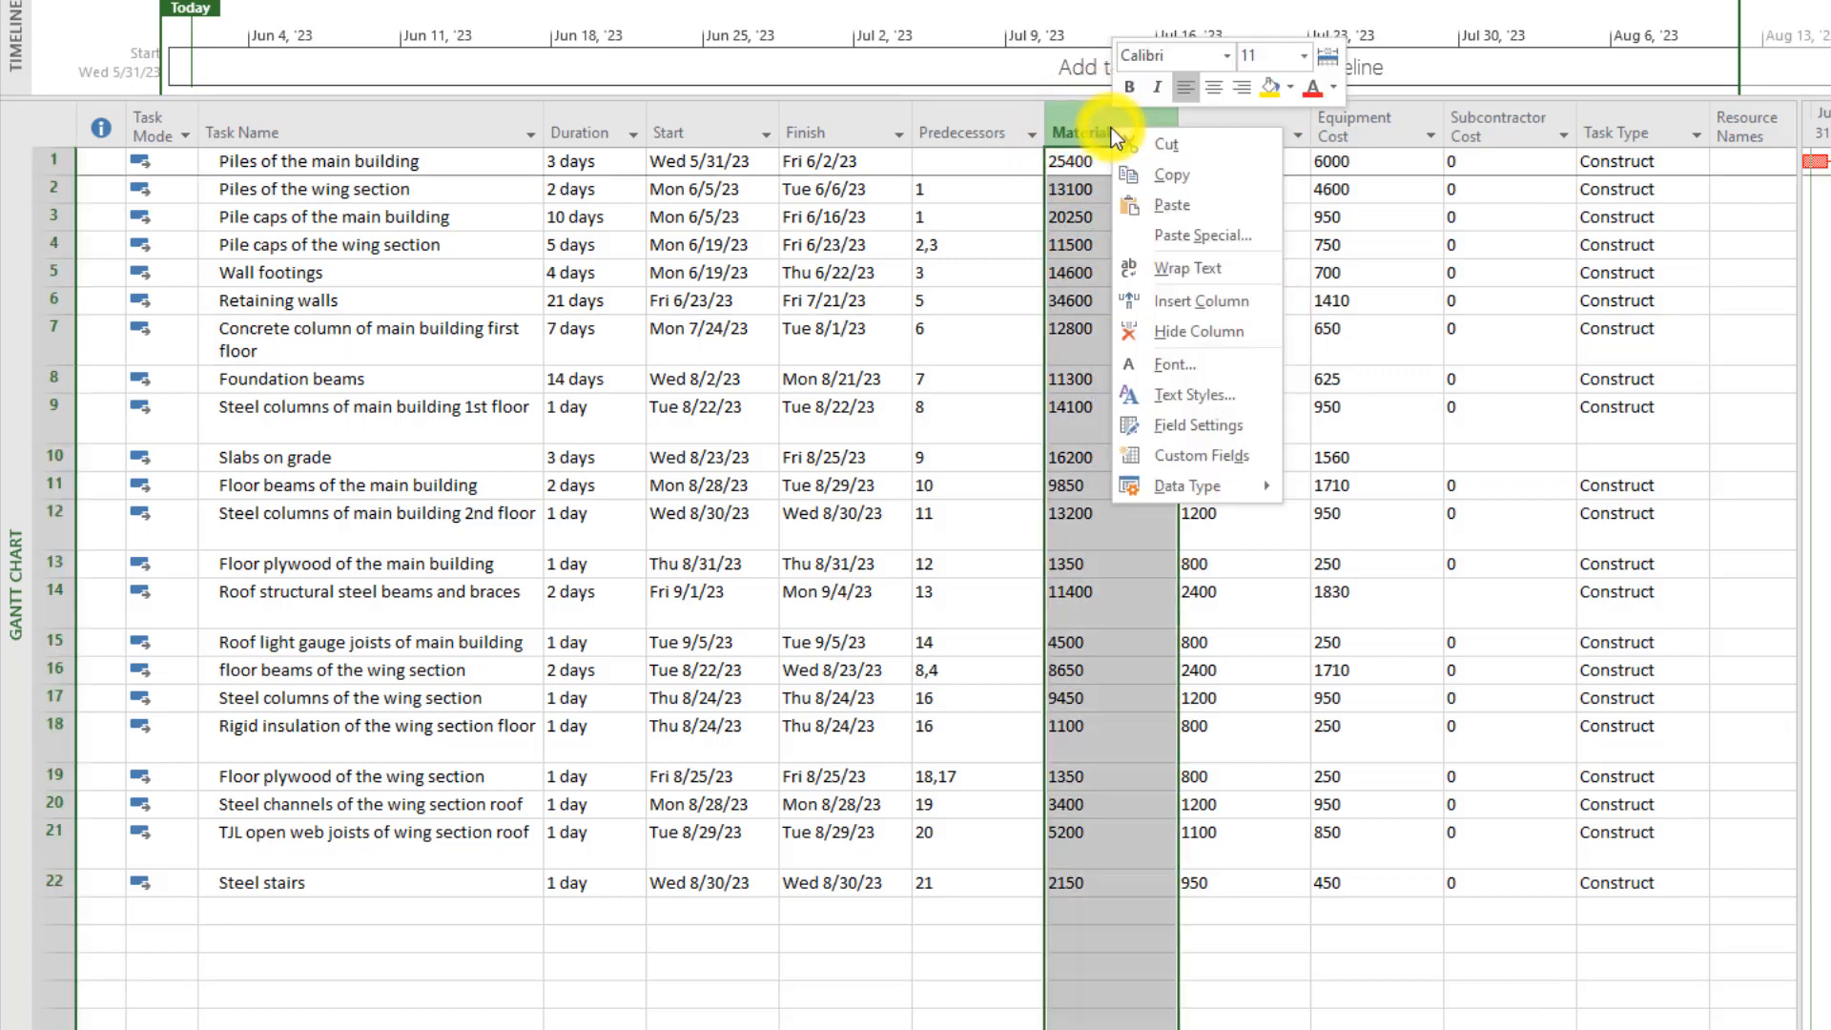
pyautogui.click(1237, 303)
pyautogui.moveTo(1306, 186)
pyautogui.mouseDown()
pyautogui.moveTo(1340, 741)
pyautogui.moveTo(1316, 940)
pyautogui.moveTo(1316, 163)
pyautogui.mouseUp()
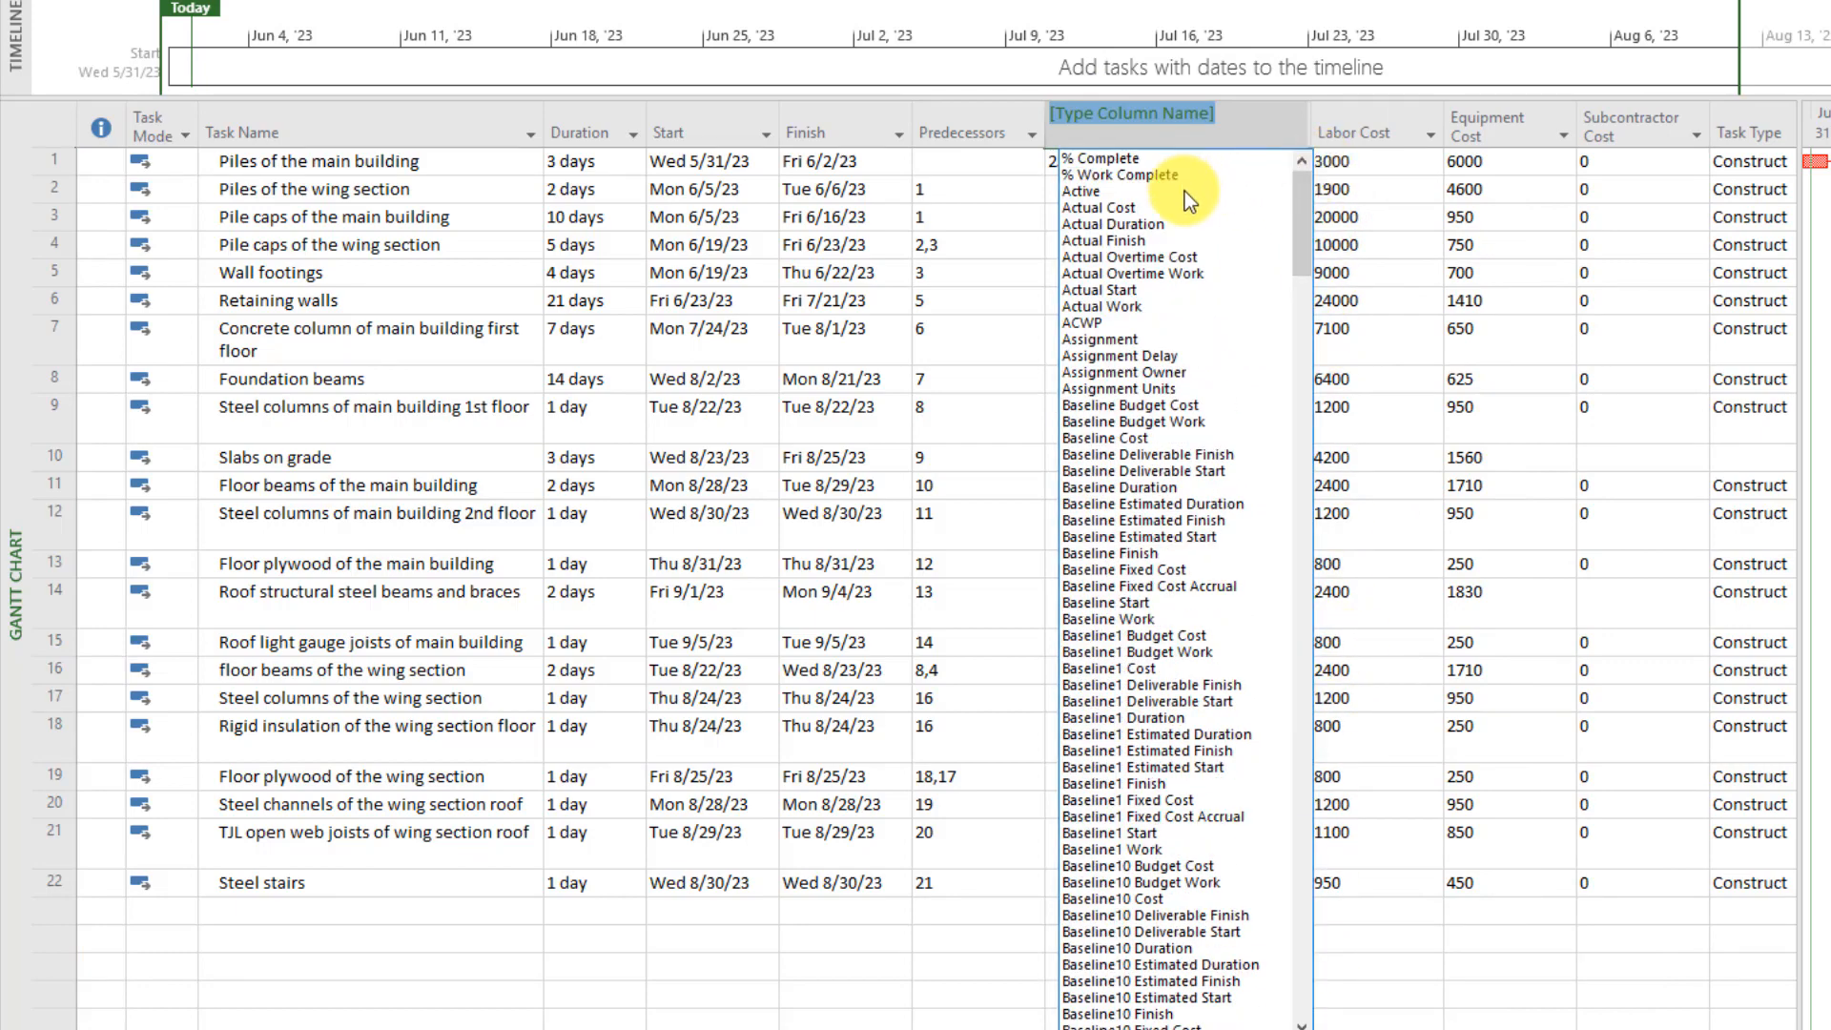
pyautogui.click(1411, 185)
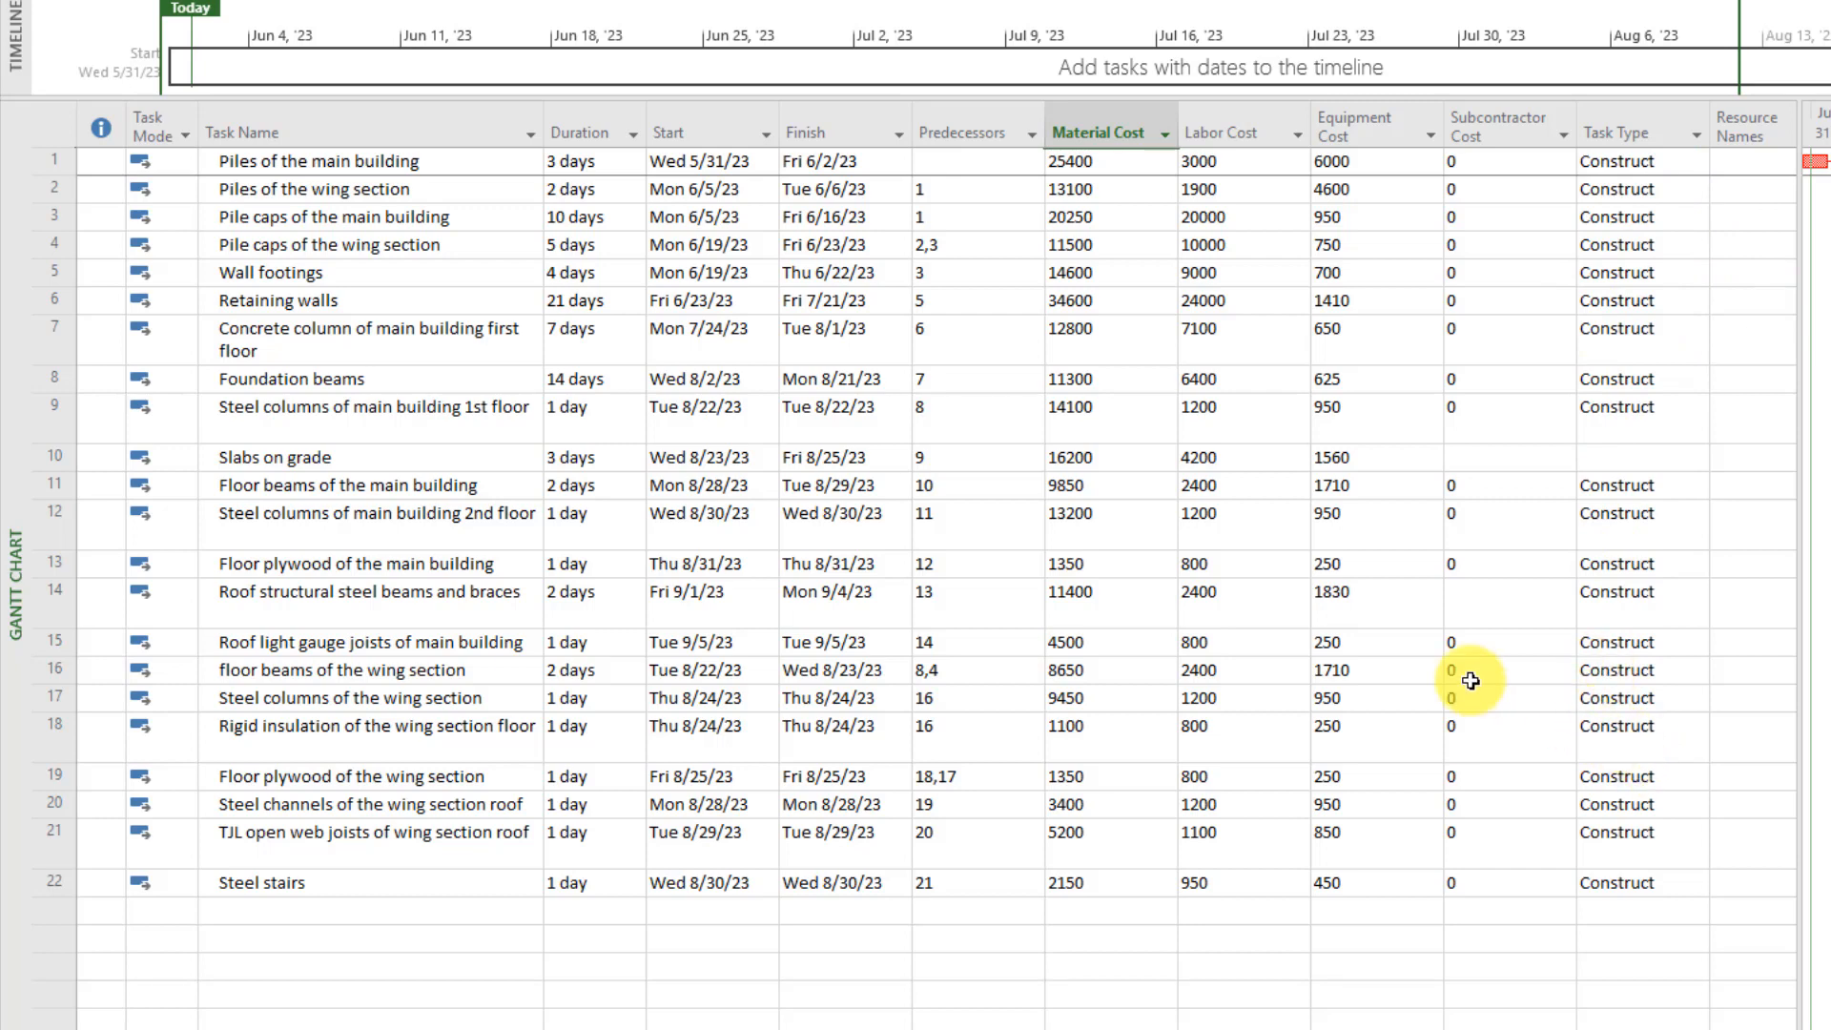
# Switch to Navisworks Manage and append the Navisworks Cache file StructuralSampleProject.nwc from the LE6 folder
pyautogui.click(286, 38)
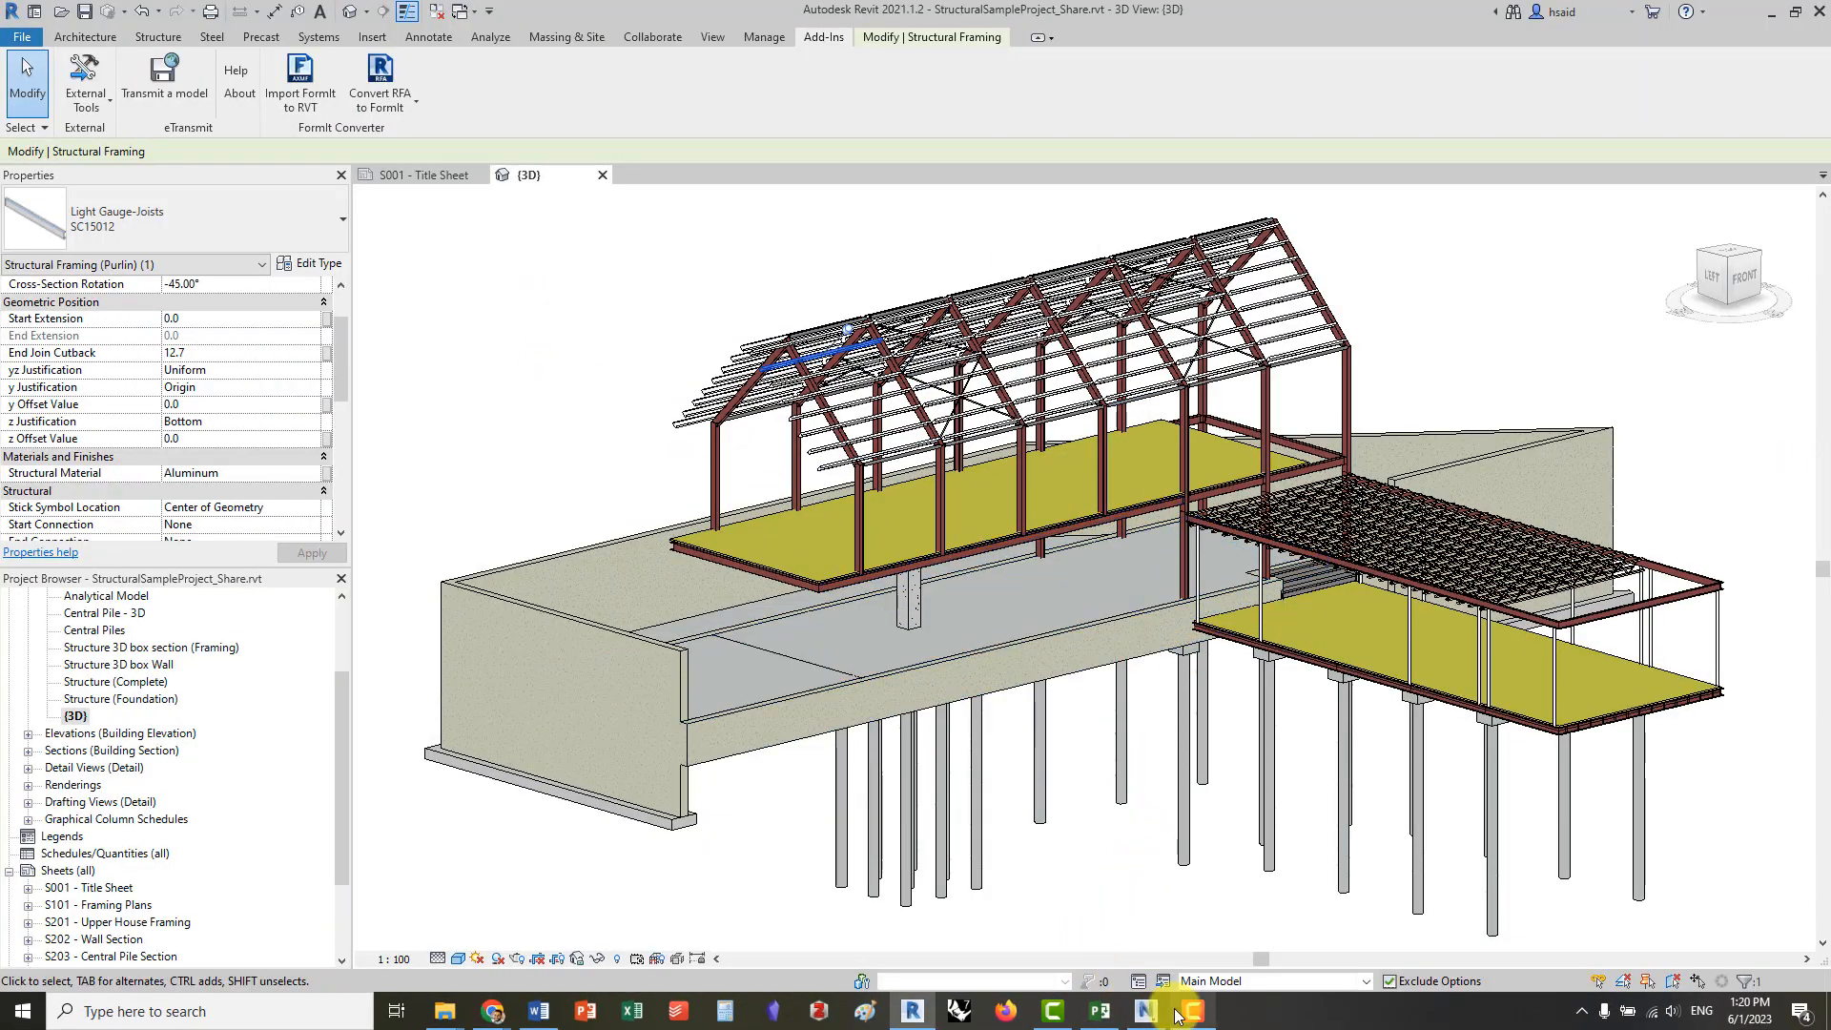
pyautogui.click(1146, 1010)
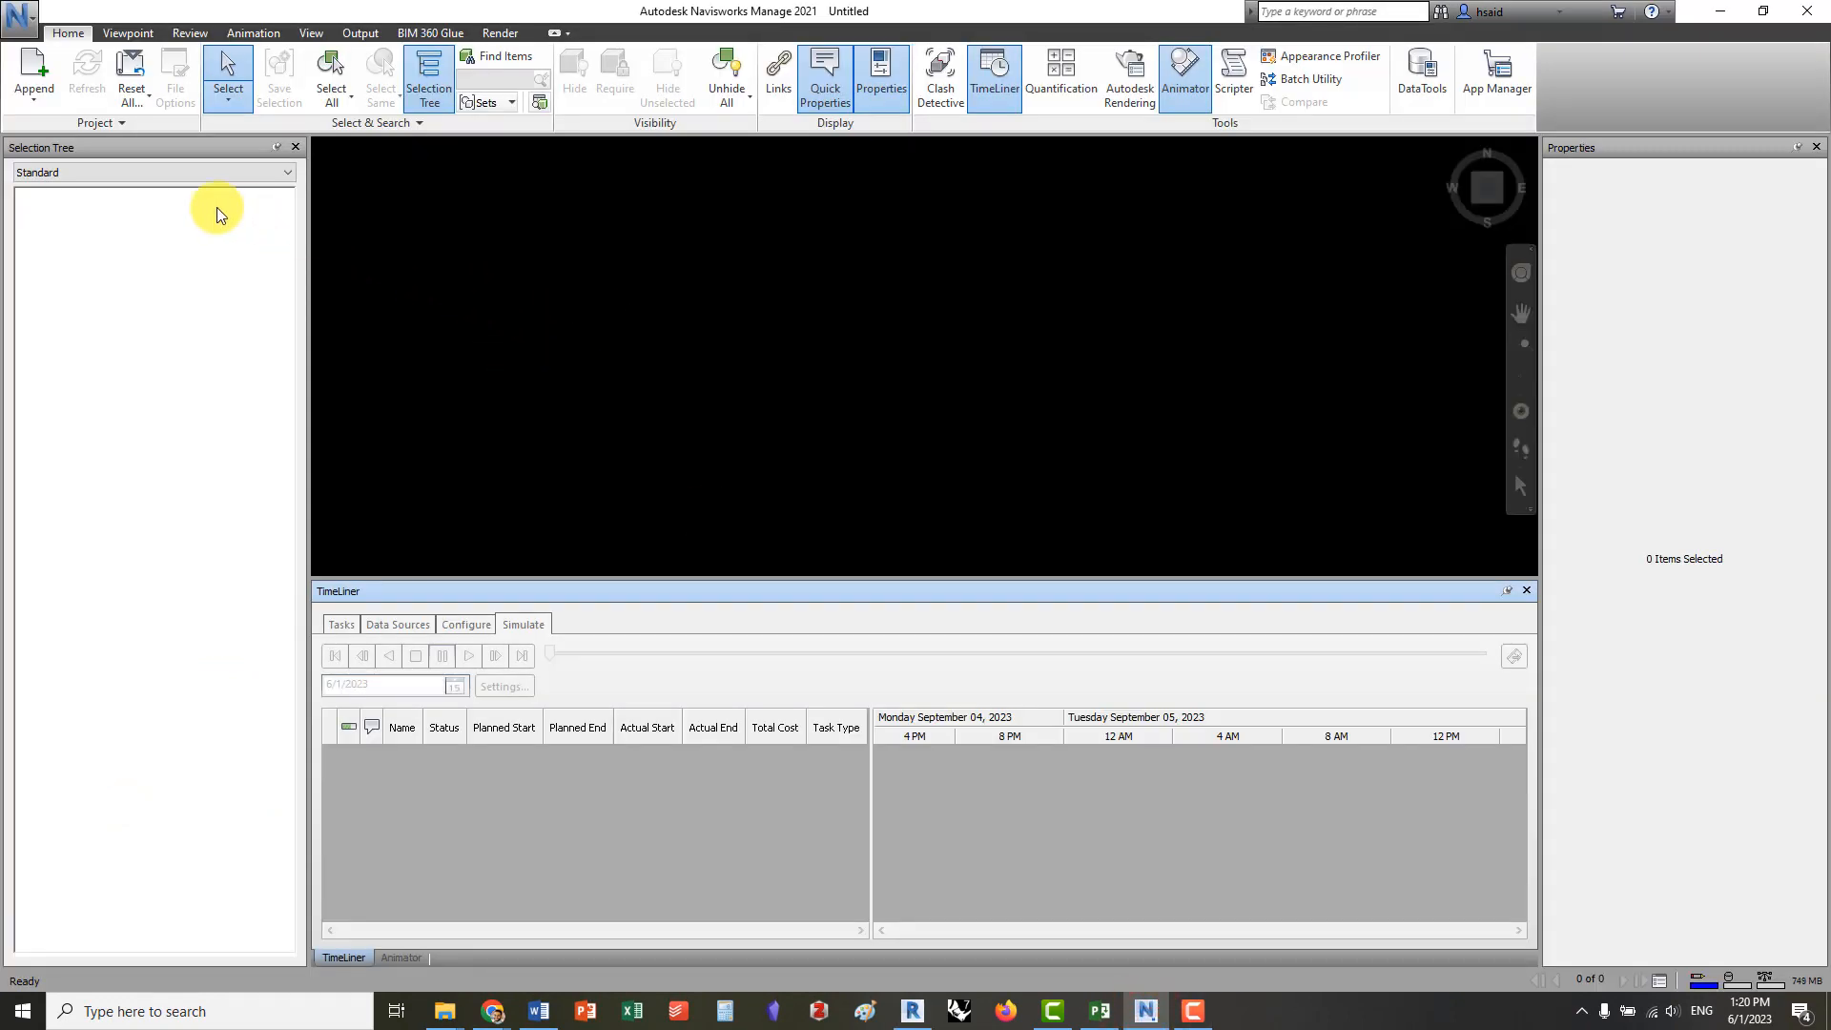
pyautogui.click(34, 95)
pyautogui.click(69, 127)
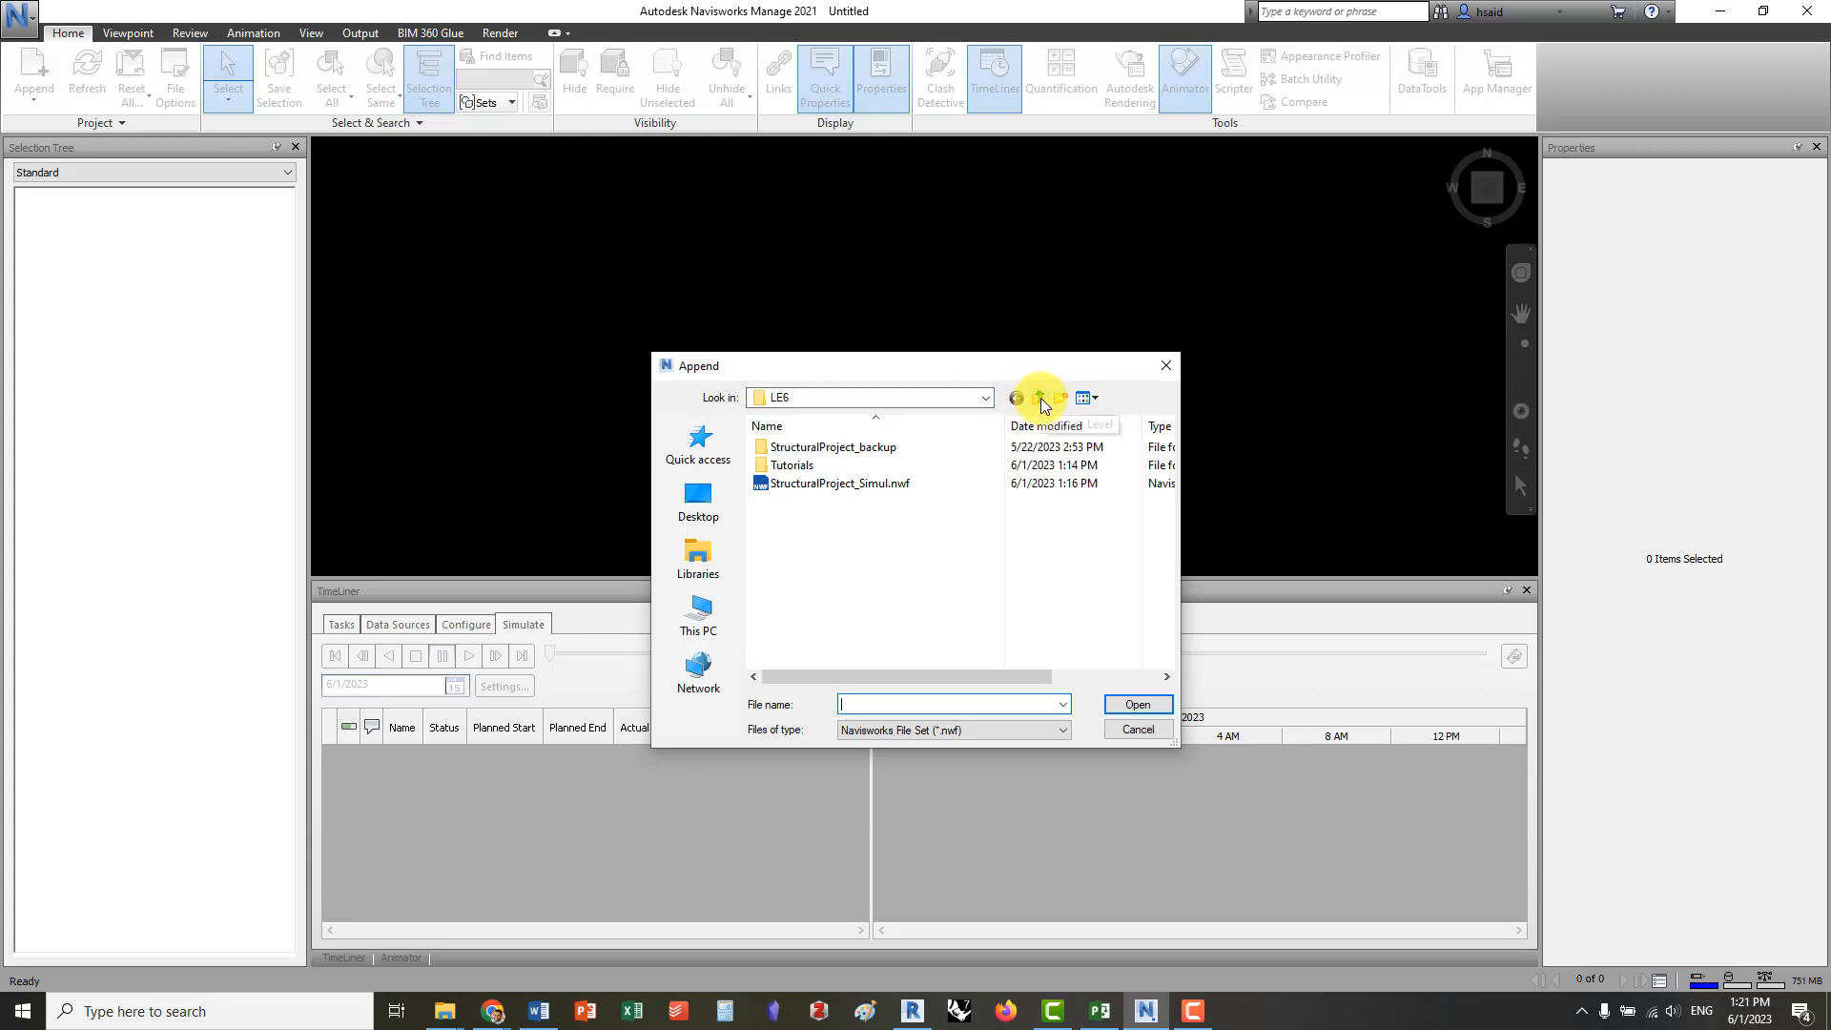
pyautogui.click(992, 731)
pyautogui.click(949, 357)
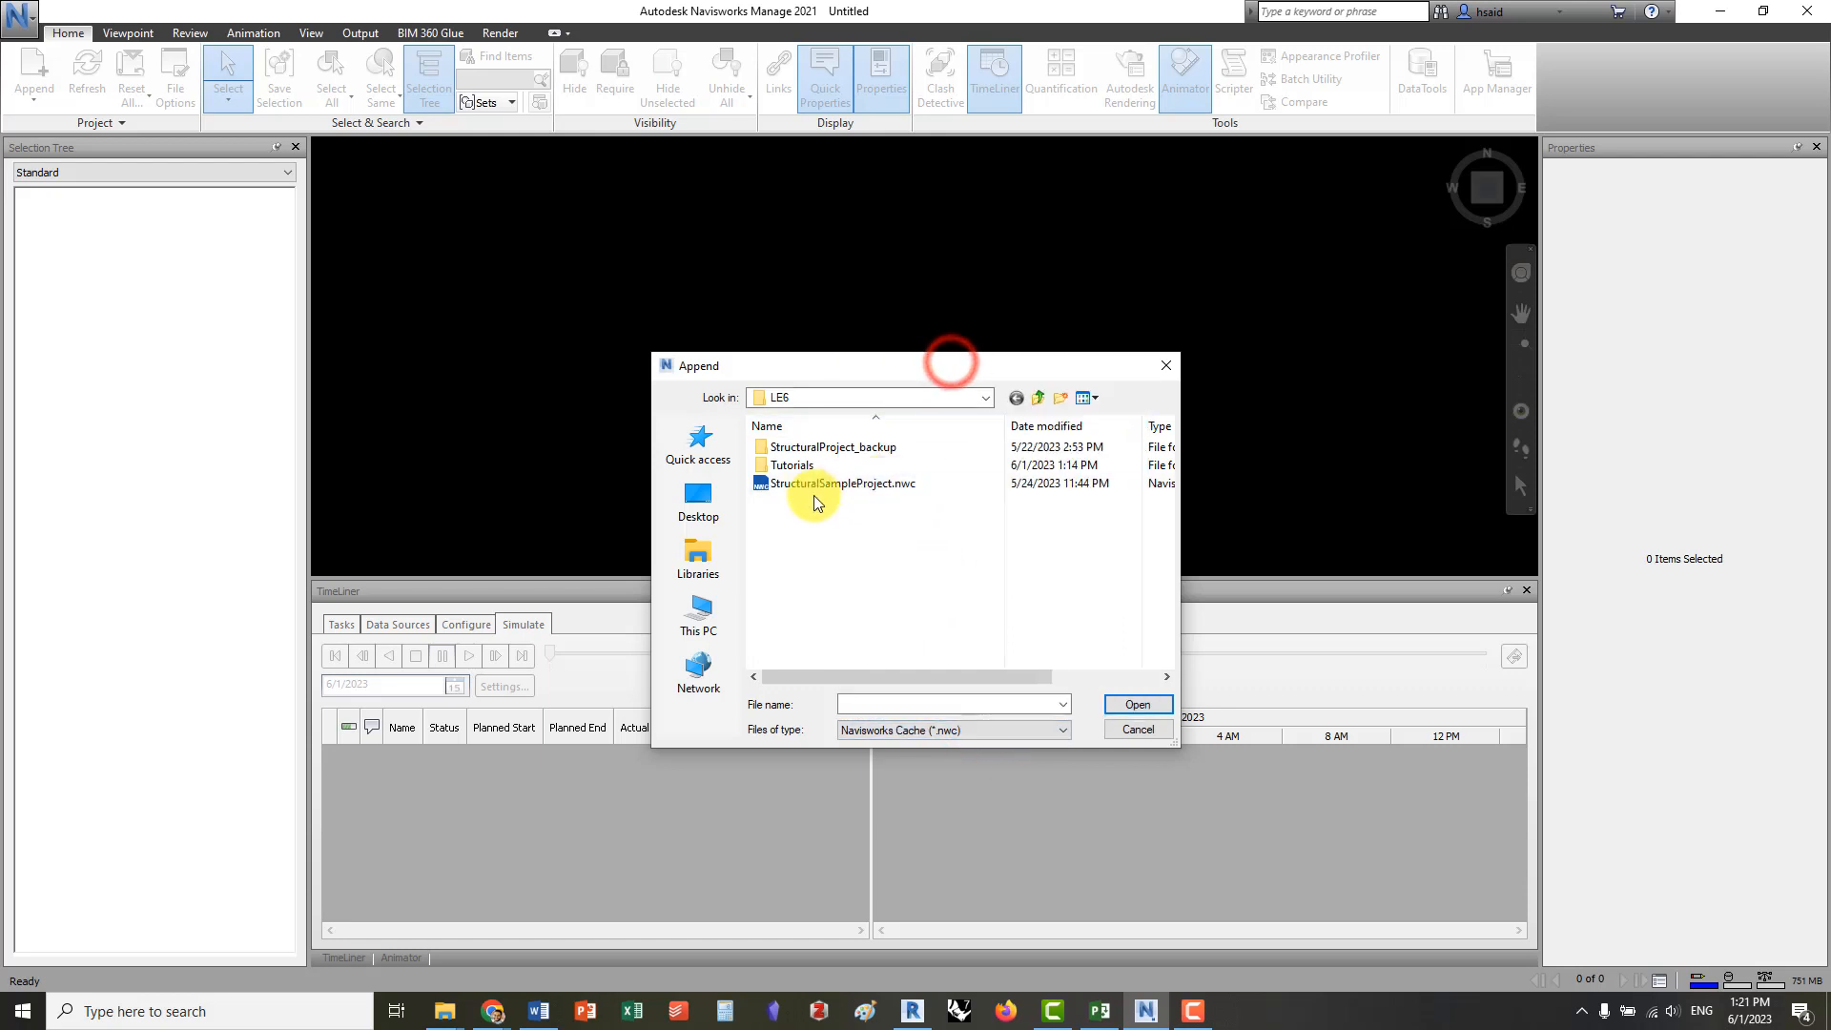
pyautogui.click(816, 498)
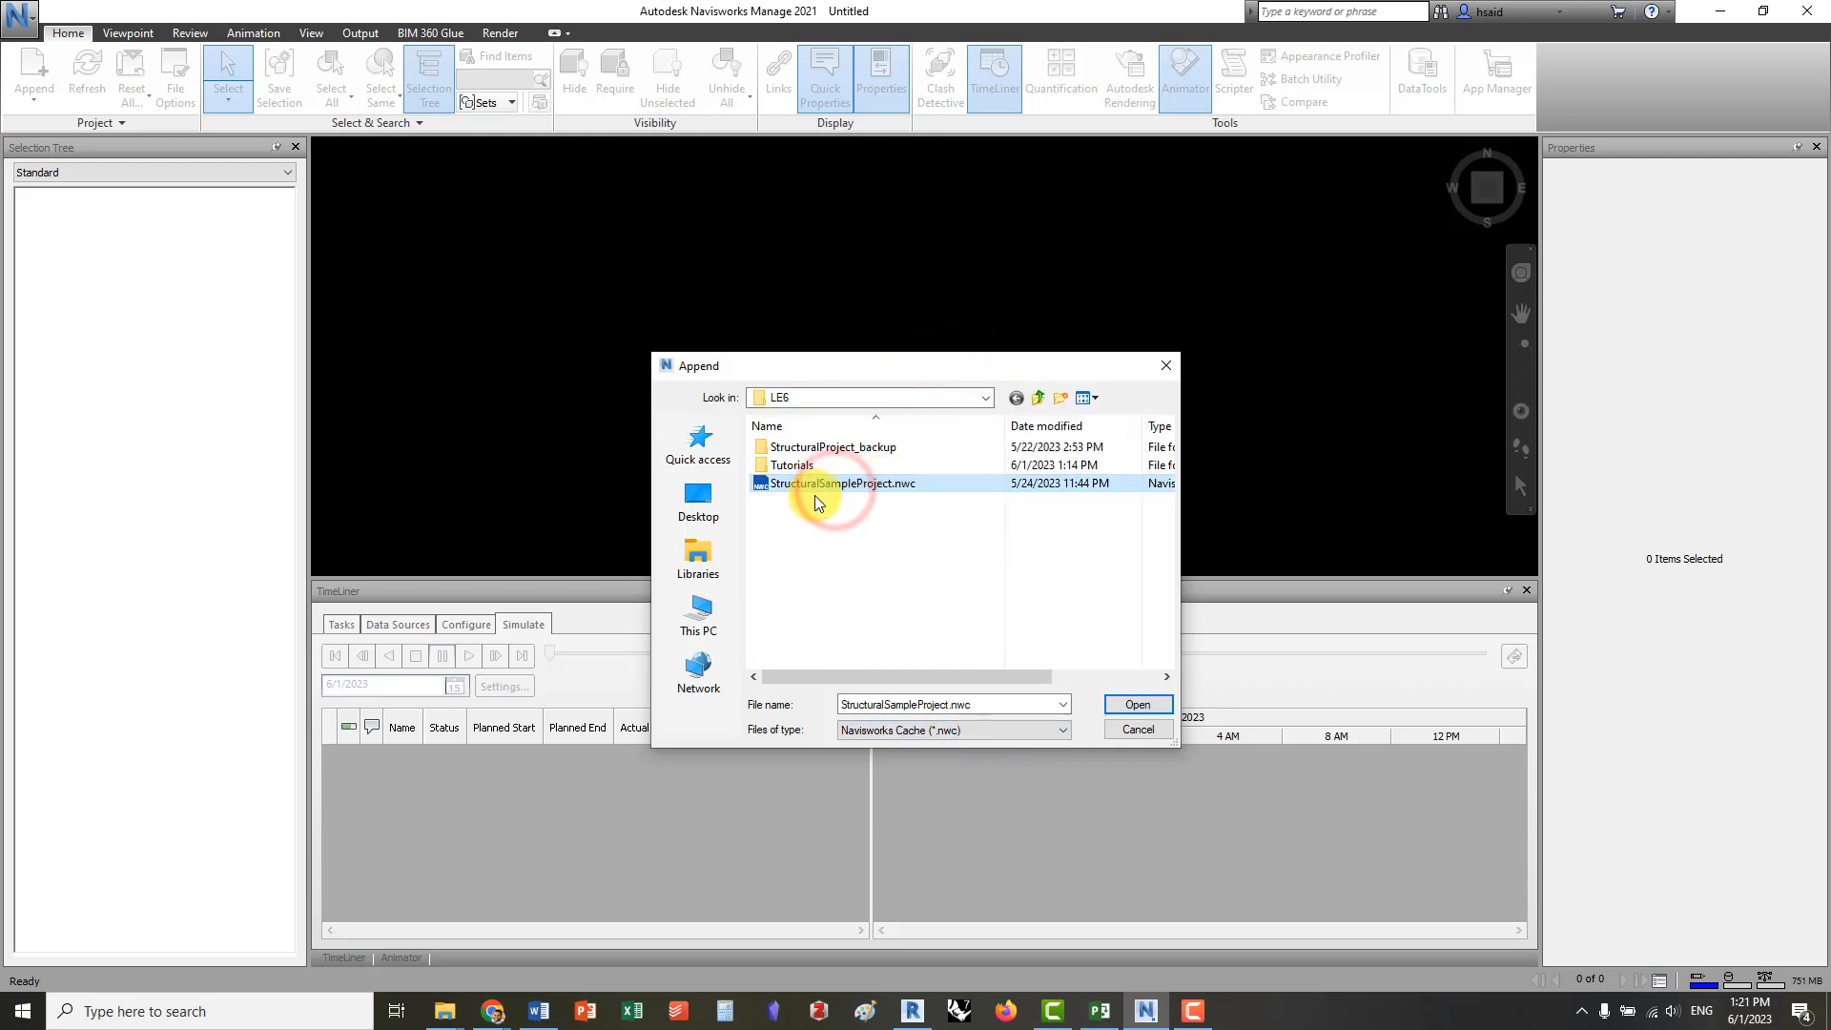
pyautogui.doubleClick(855, 484)
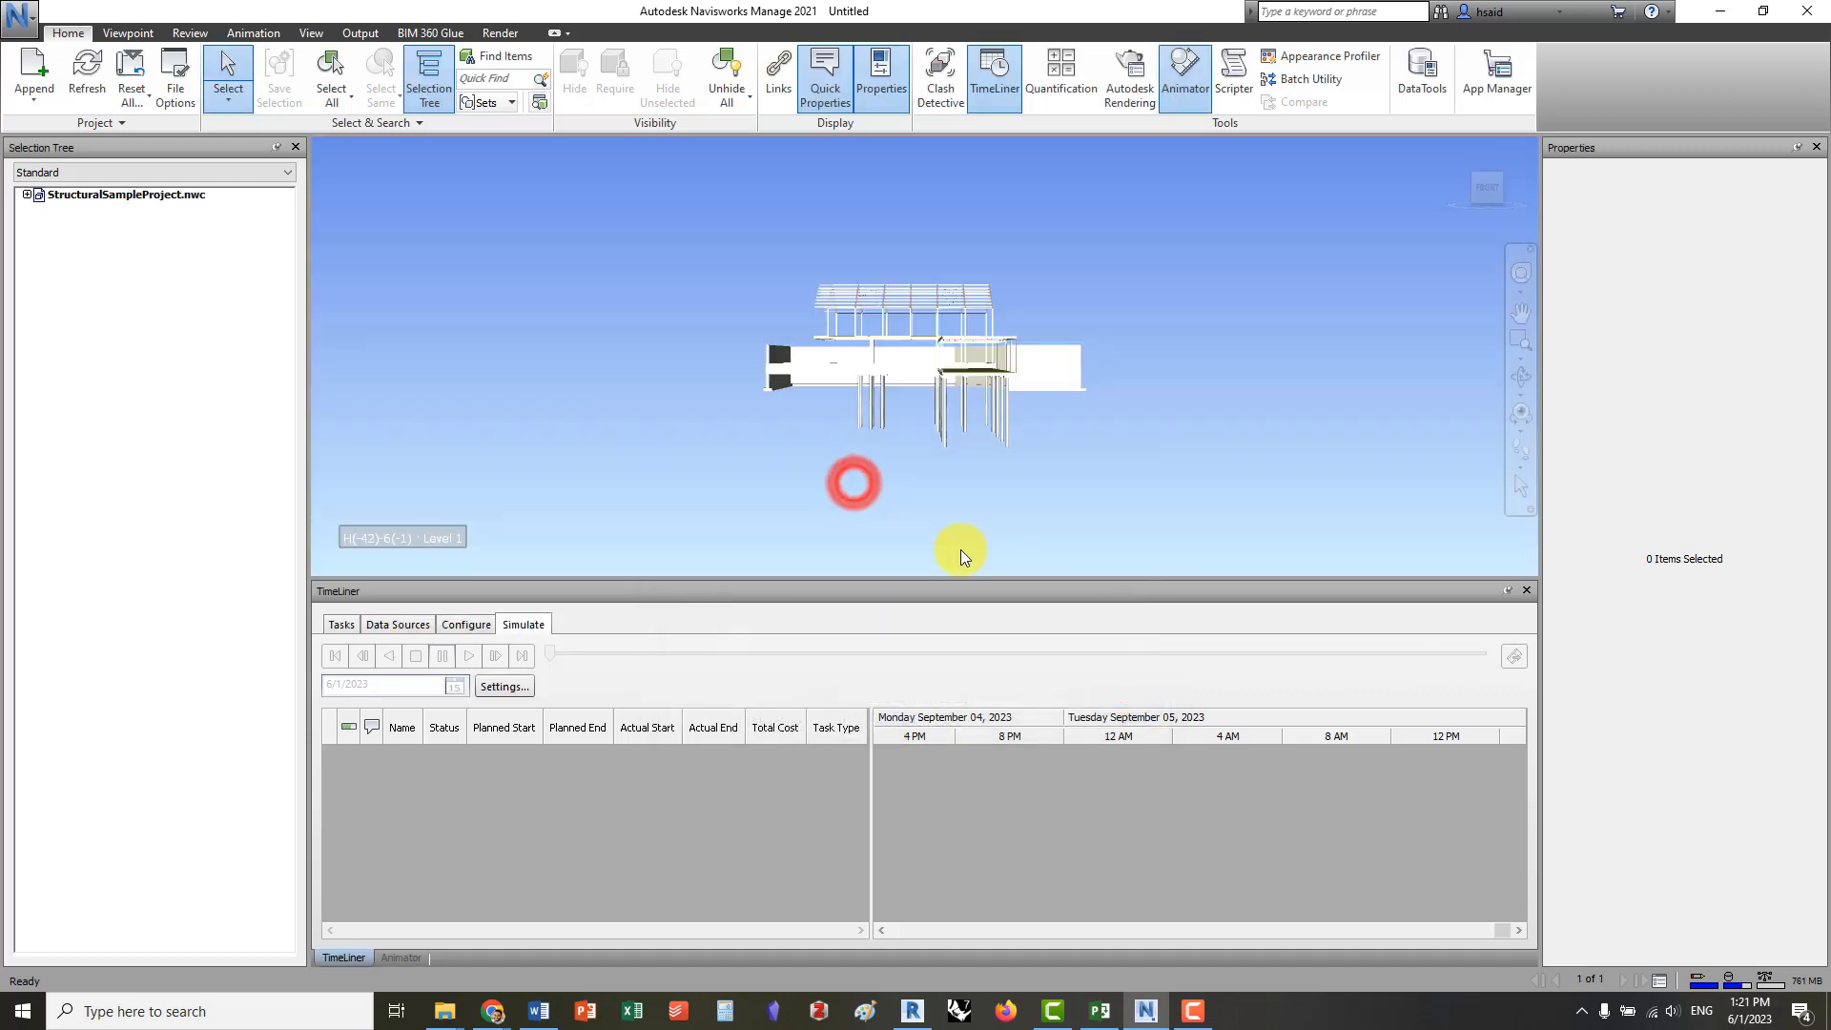
# Set the scene background of the appended model to Plain mode in black
pyautogui.keyDown('shift'); pyautogui.moveTo(835, 342); pyautogui.dragTo(987, 322, button='middle'); pyautogui.keyUp('shift')
pyautogui.scroll(3, 987, 323)
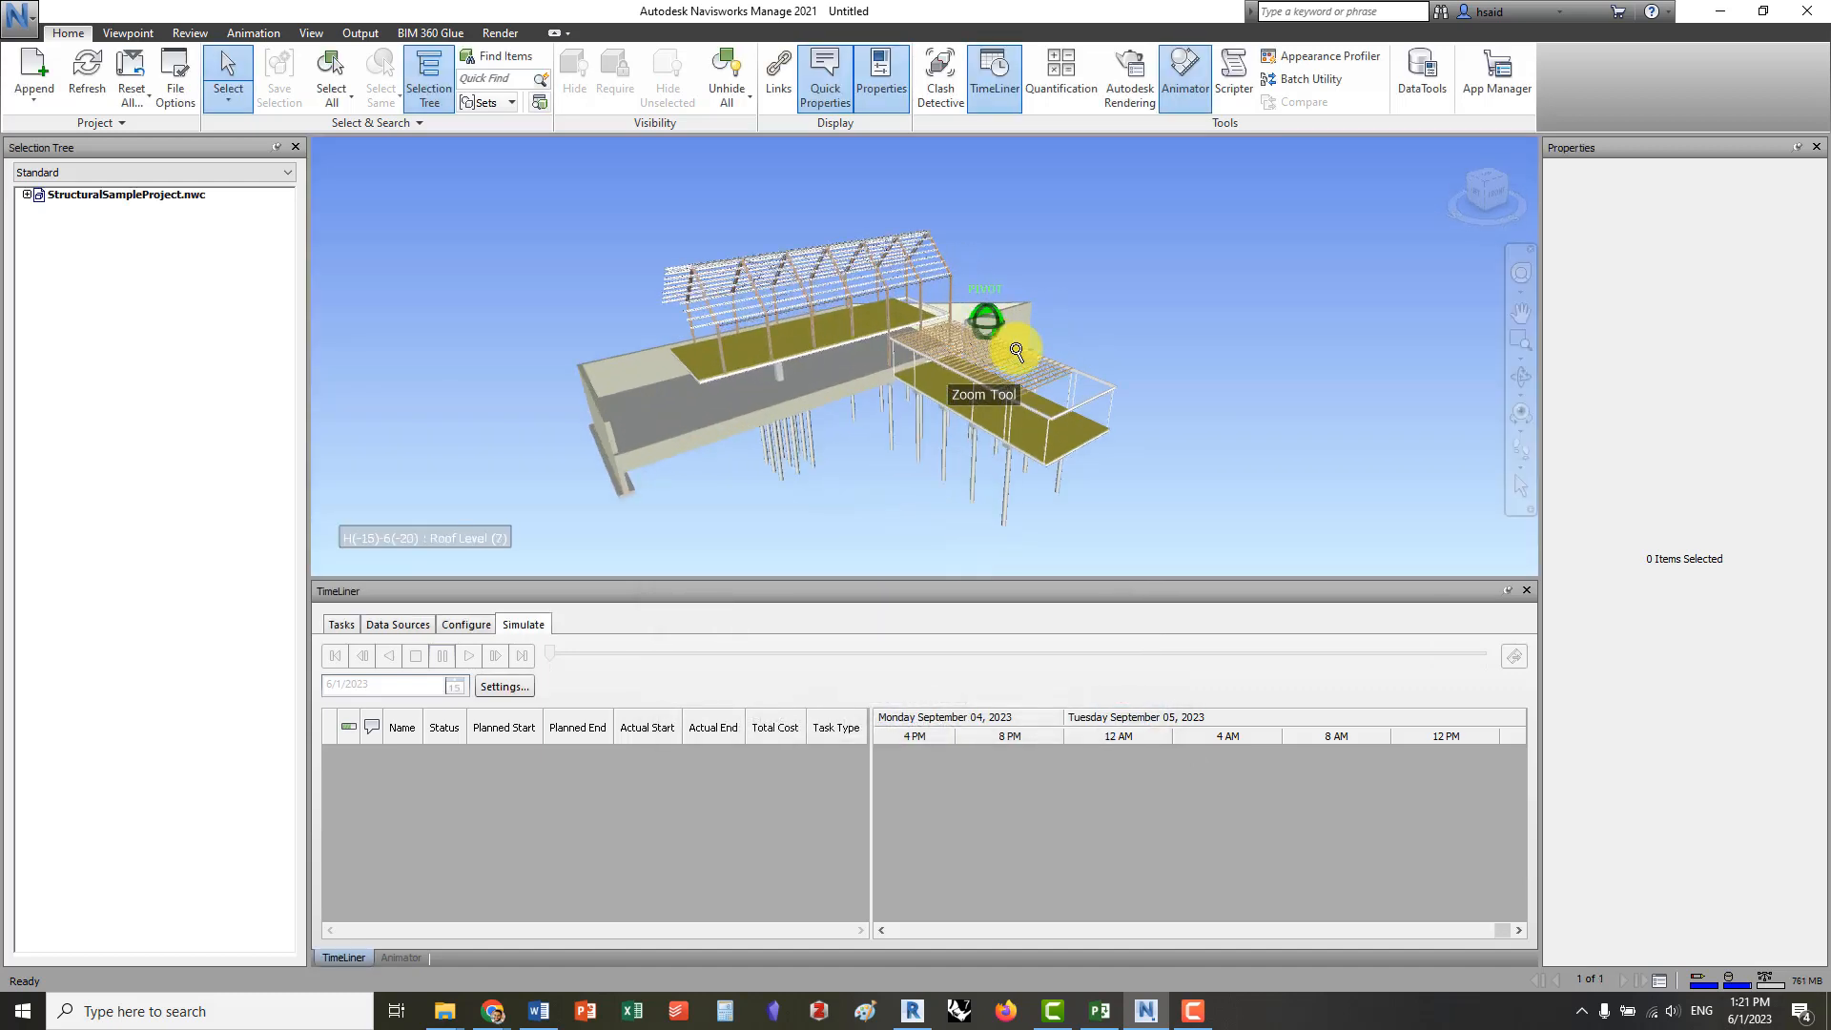
pyautogui.rightClick(1383, 240)
pyautogui.click(1285, 280)
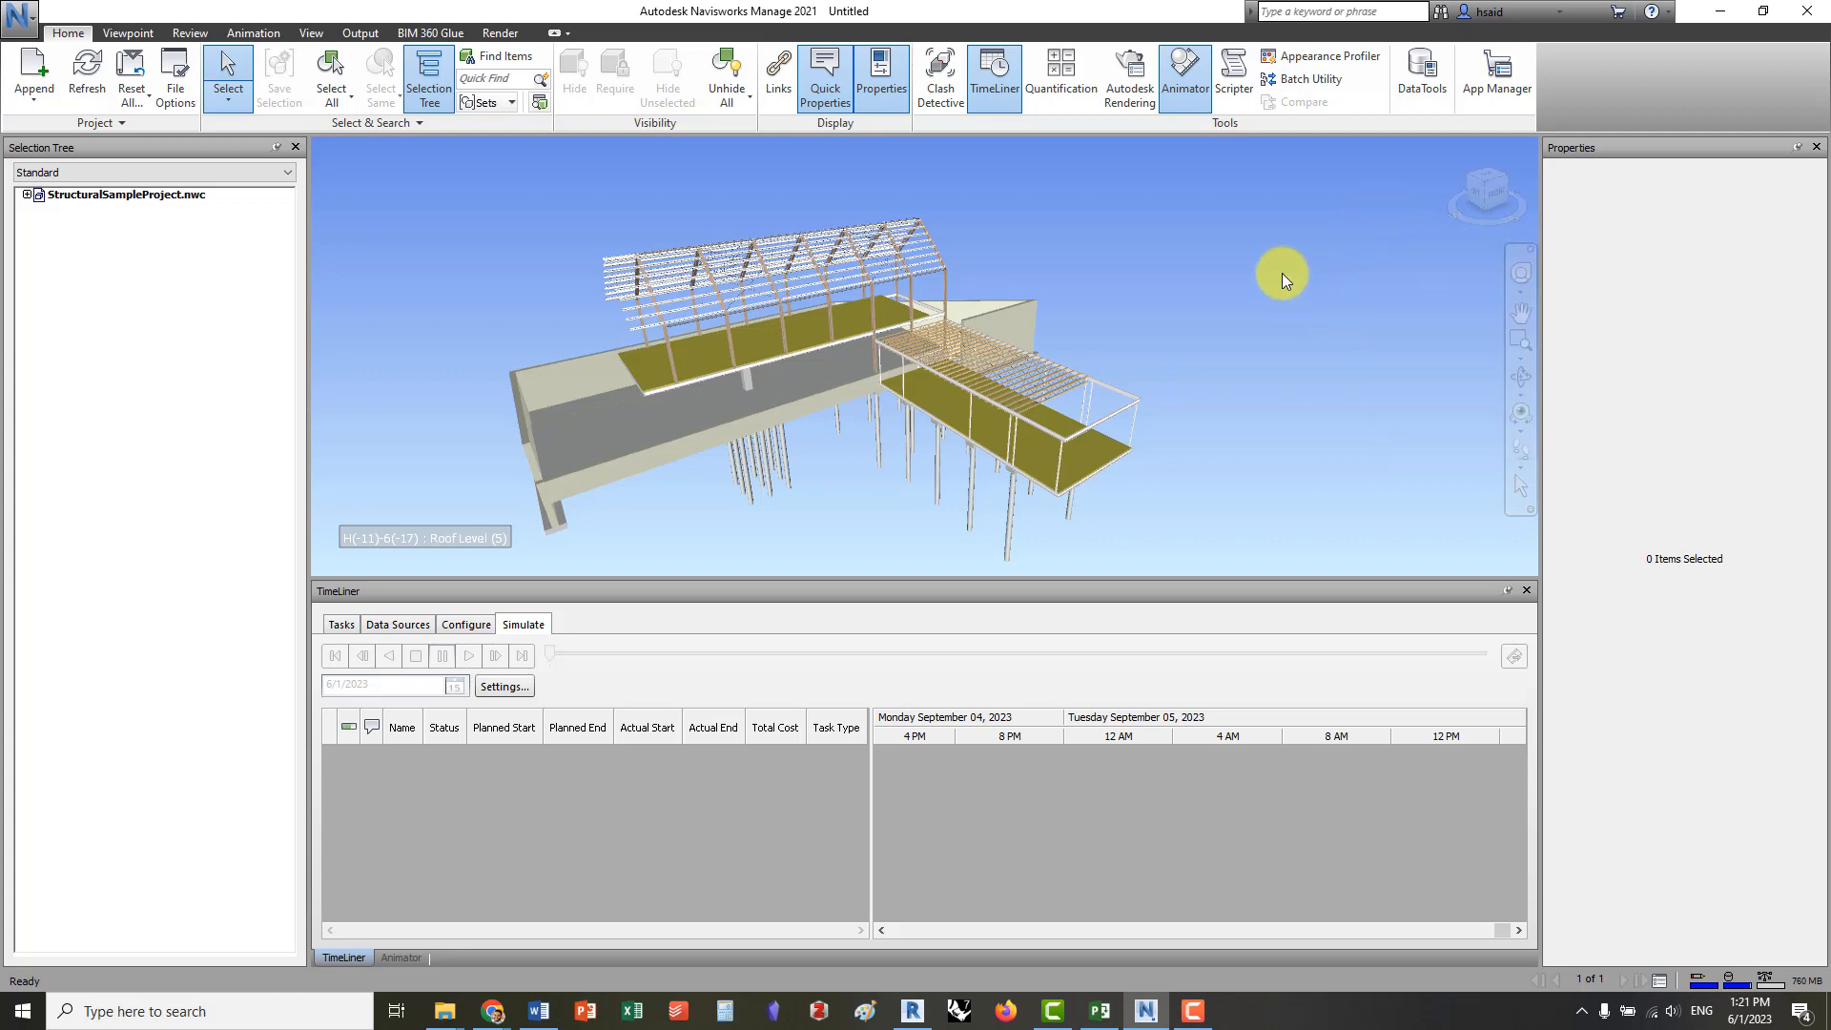
pyautogui.rightClick(1260, 256)
pyautogui.click(1366, 447)
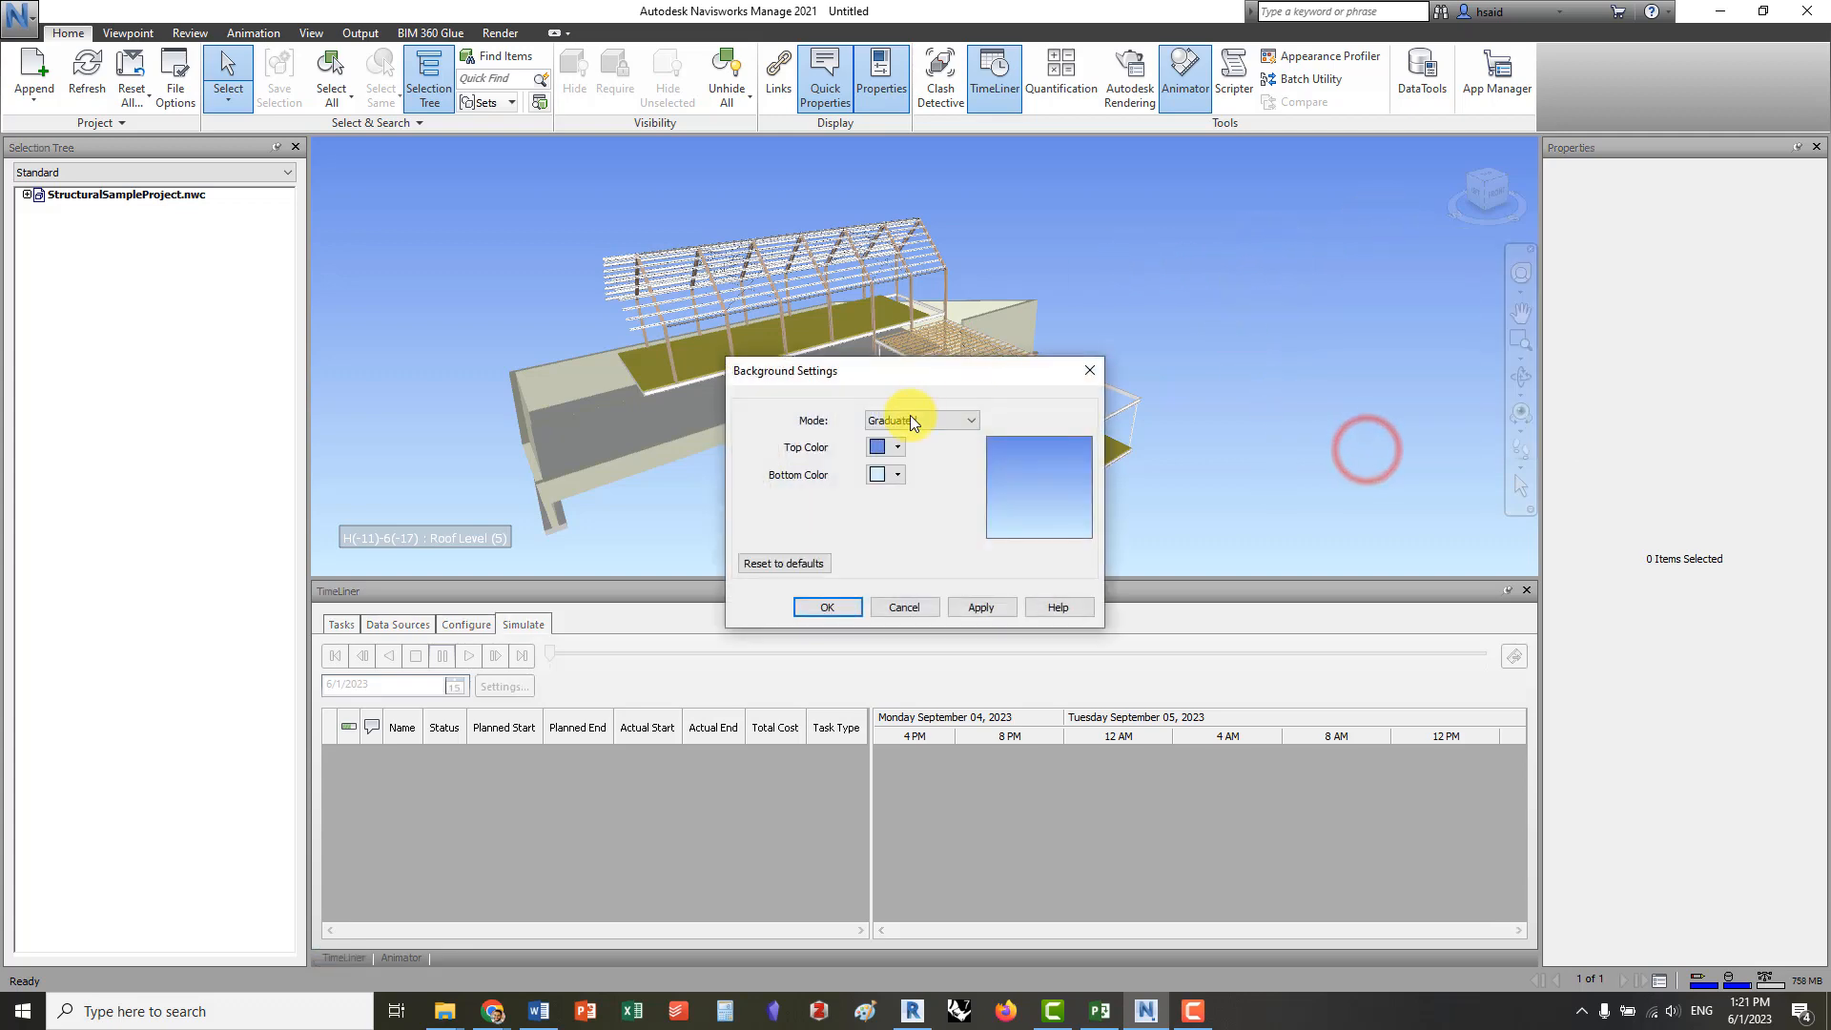
pyautogui.click(908, 418)
pyautogui.click(906, 438)
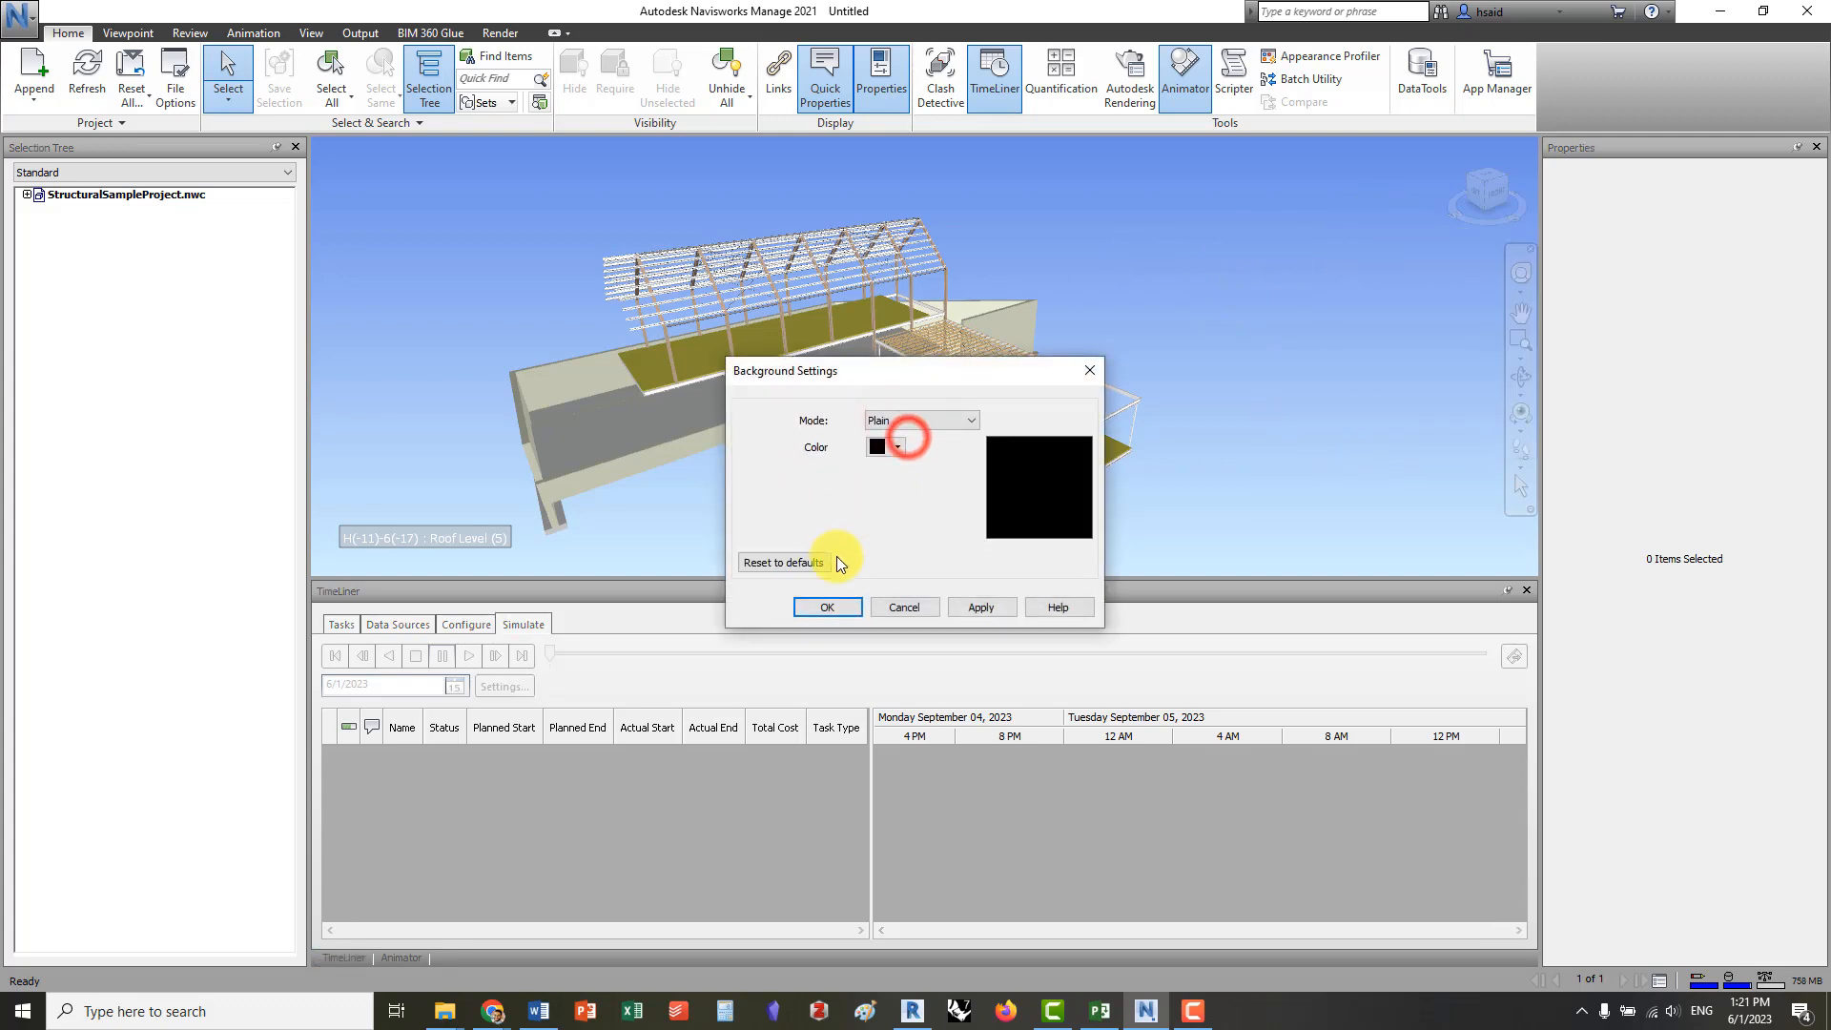
pyautogui.click(824, 608)
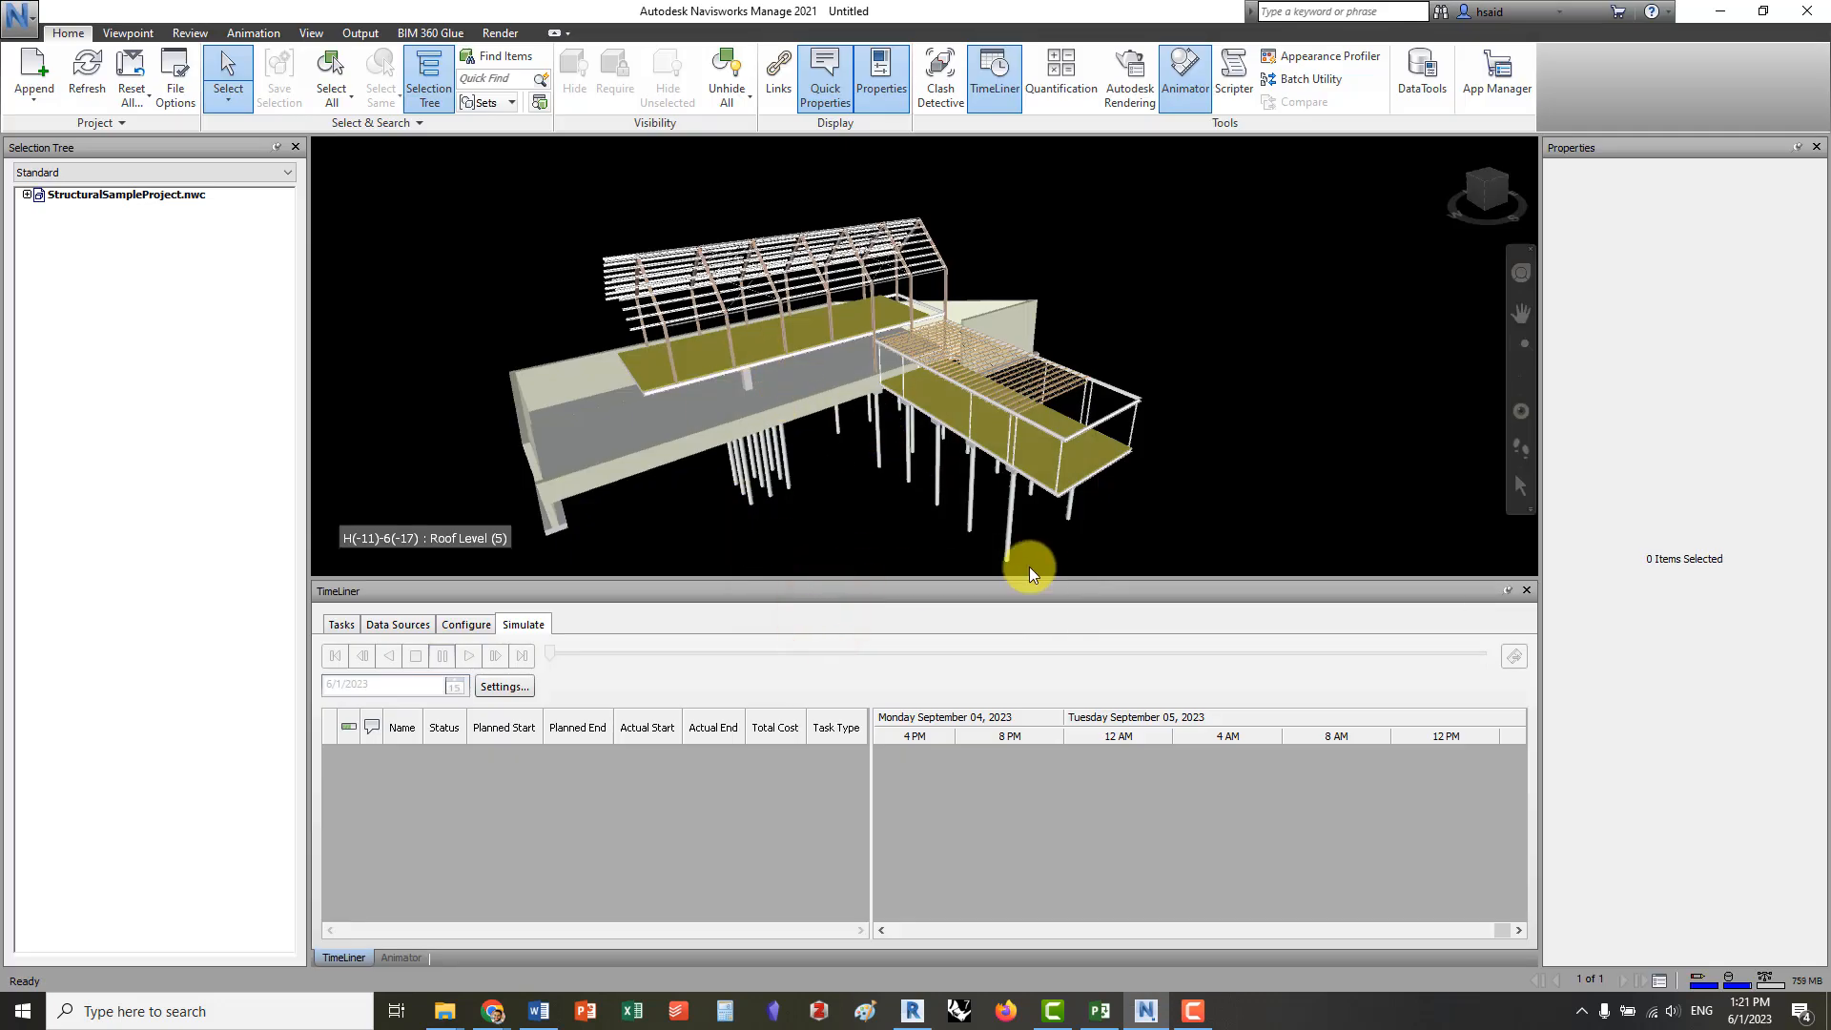
# Turn off the Animator window, and hide and redisplay the TimeLiner window beneath the model view
pyautogui.click(1176, 84)
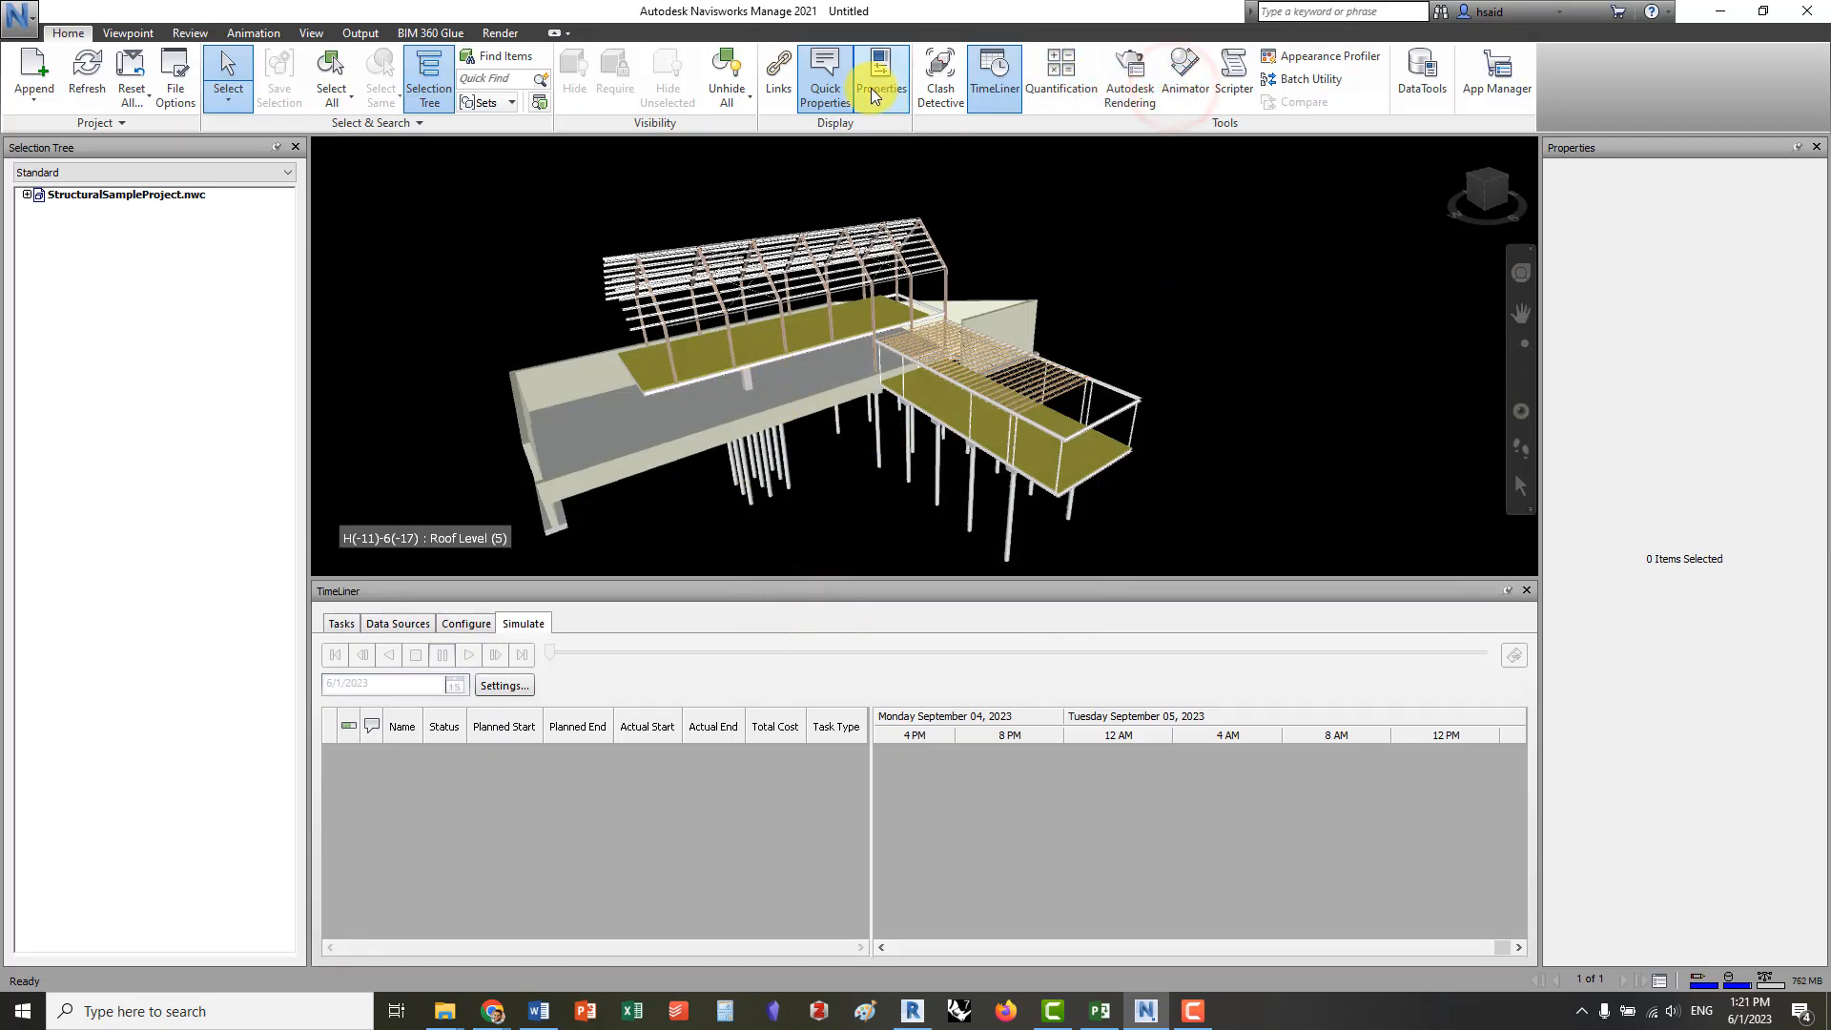
pyautogui.click(995, 77)
pyautogui.scroll(-2, 832, 418)
pyautogui.moveTo(811, 426); pyautogui.dragTo(911, 360, button='middle')
pyautogui.scroll(-2, 1256, 387)
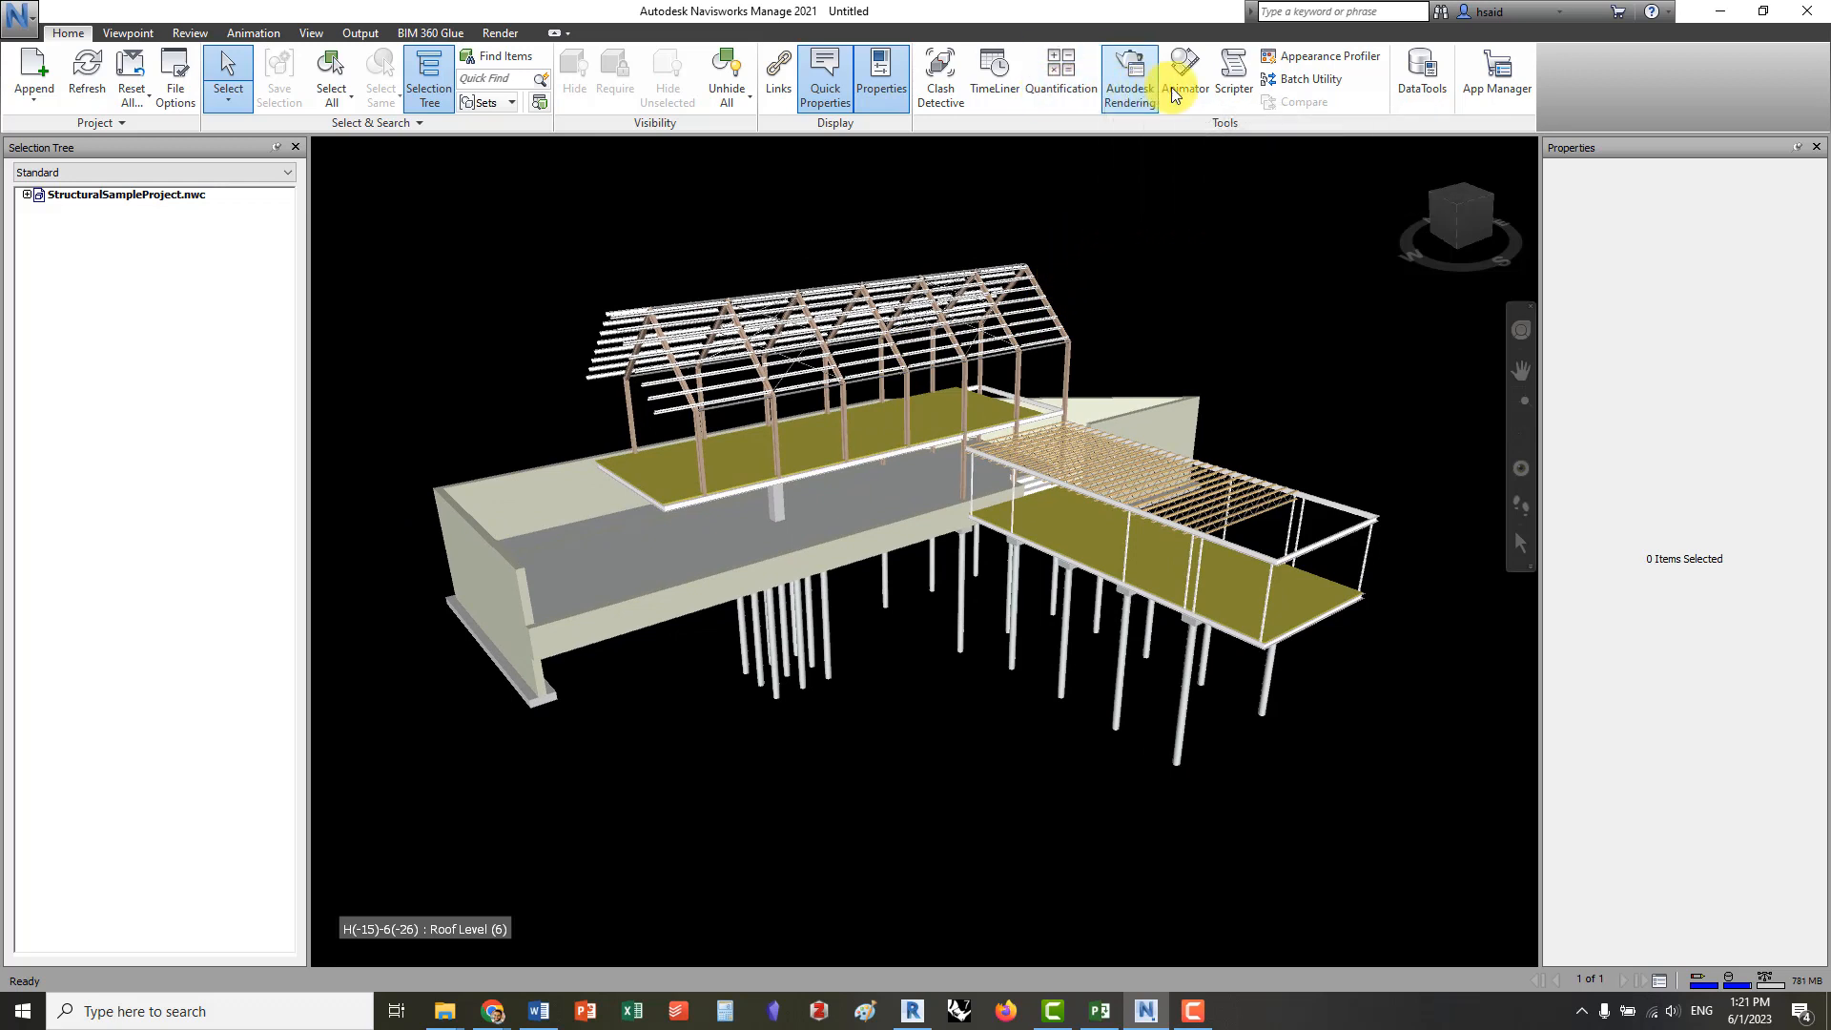
pyautogui.click(1011, 95)
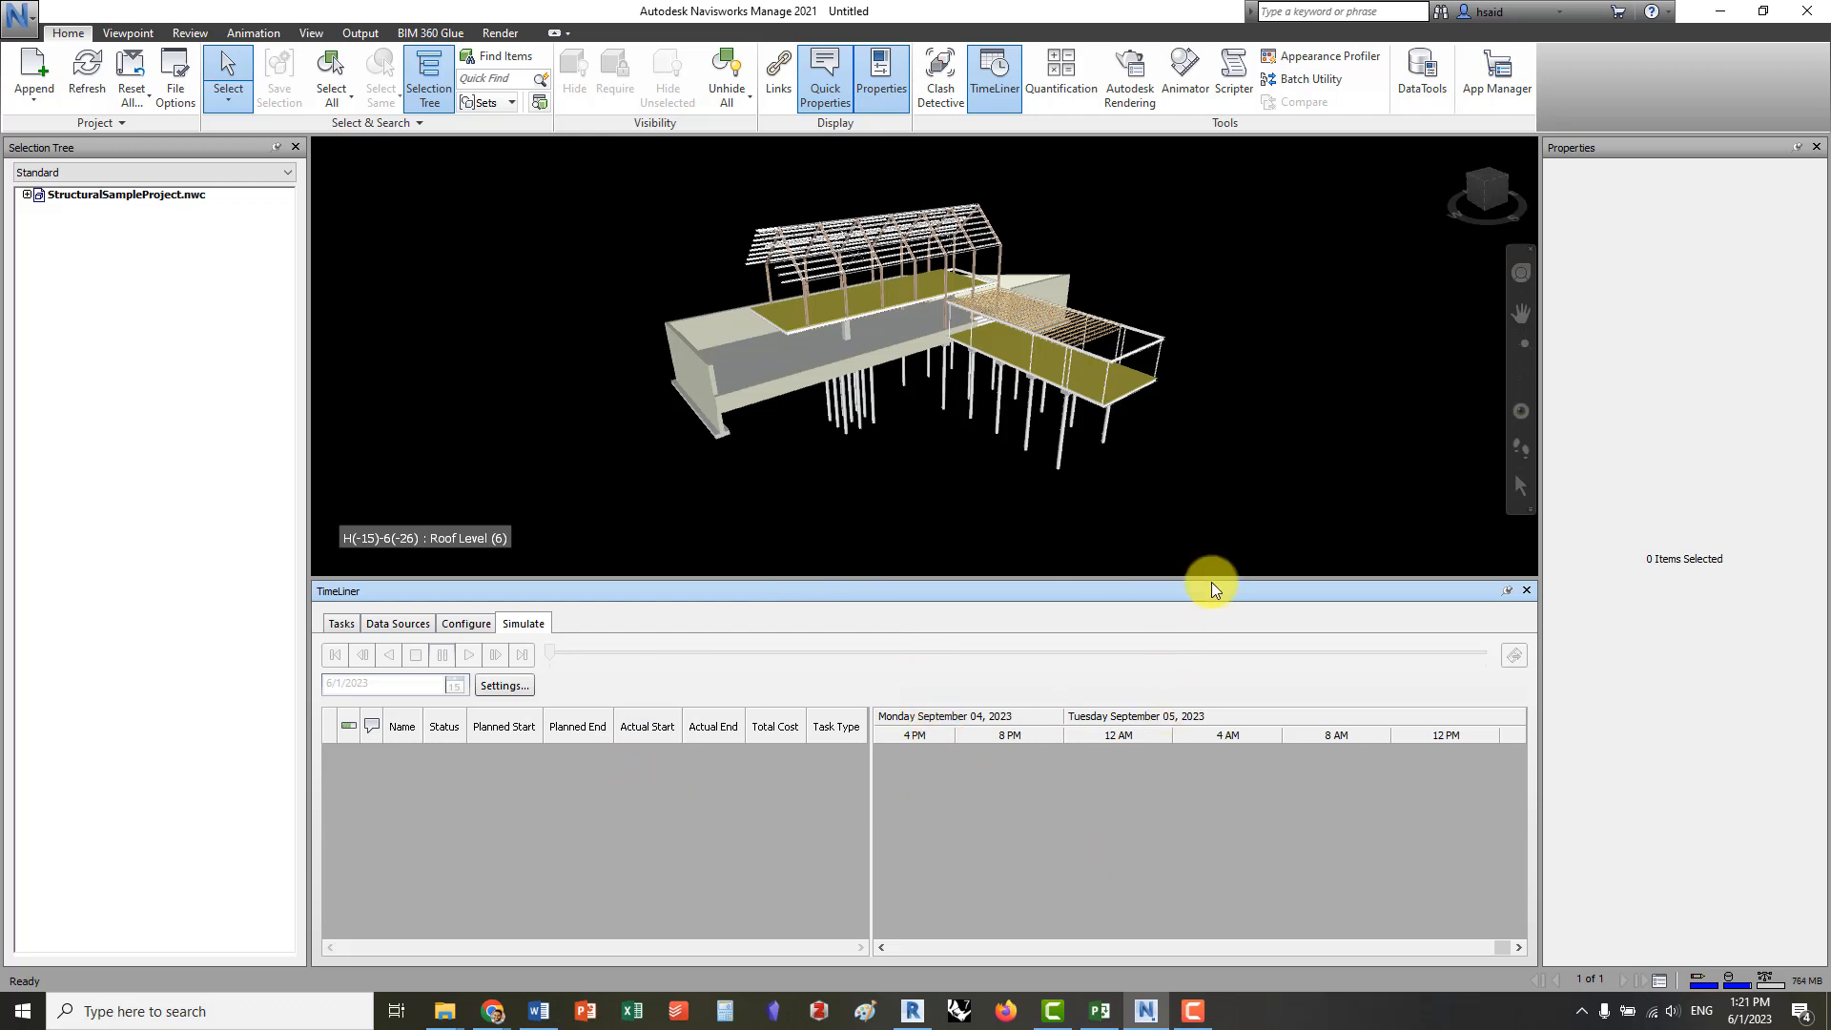
# Add a Microsoft Project 2007-2013 data source to TimeLiner from the file StructuralProject_Schedule.mpp
pyautogui.moveTo(839, 286)
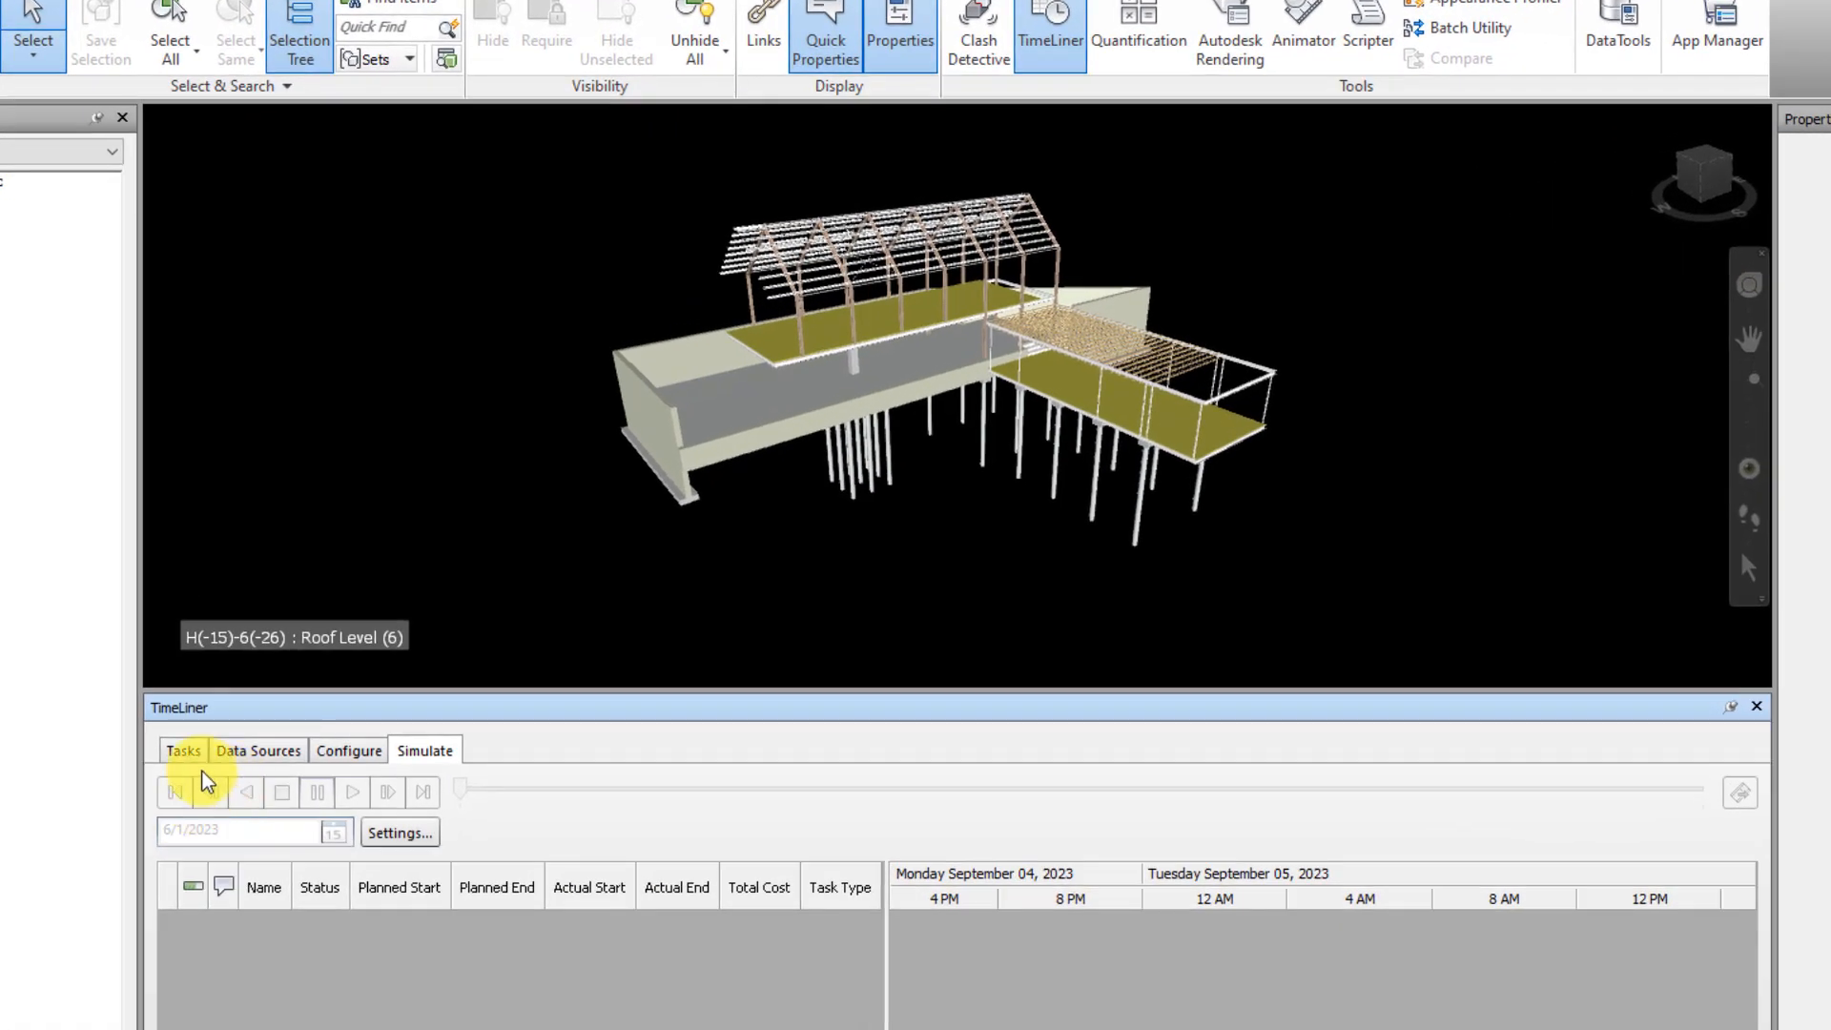
pyautogui.click(255, 750)
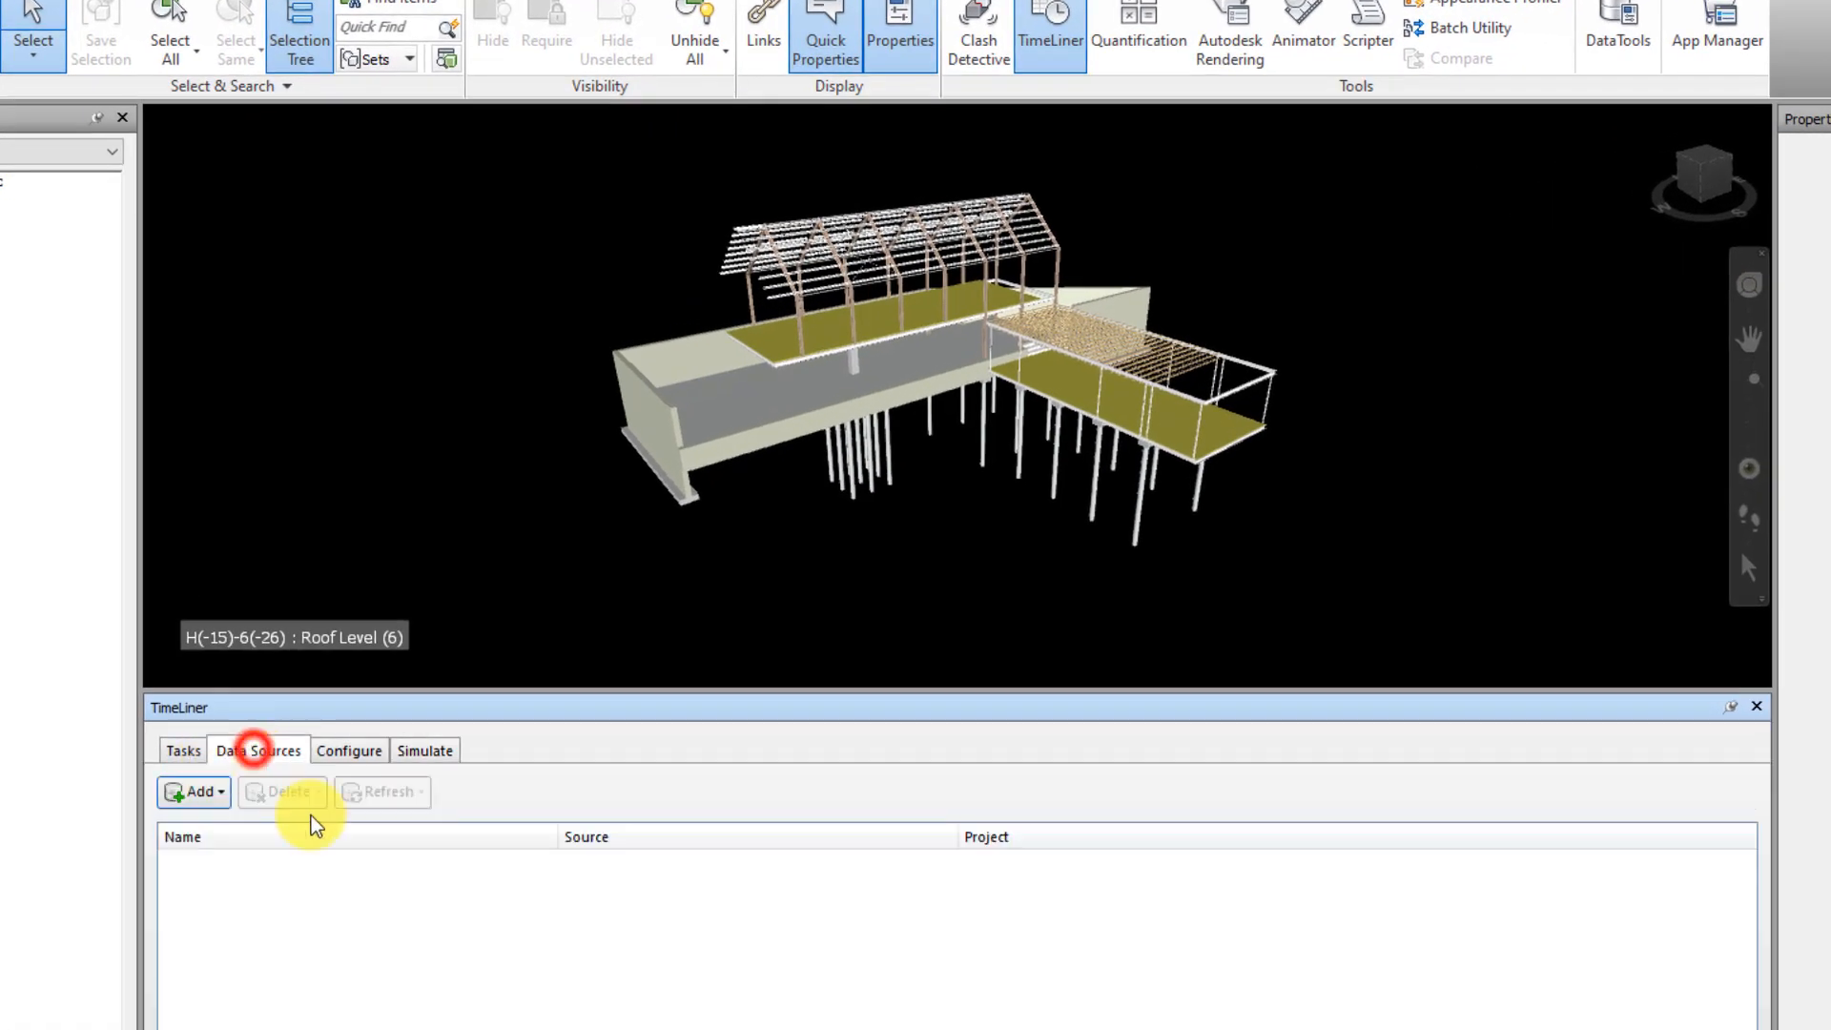
pyautogui.click(196, 792)
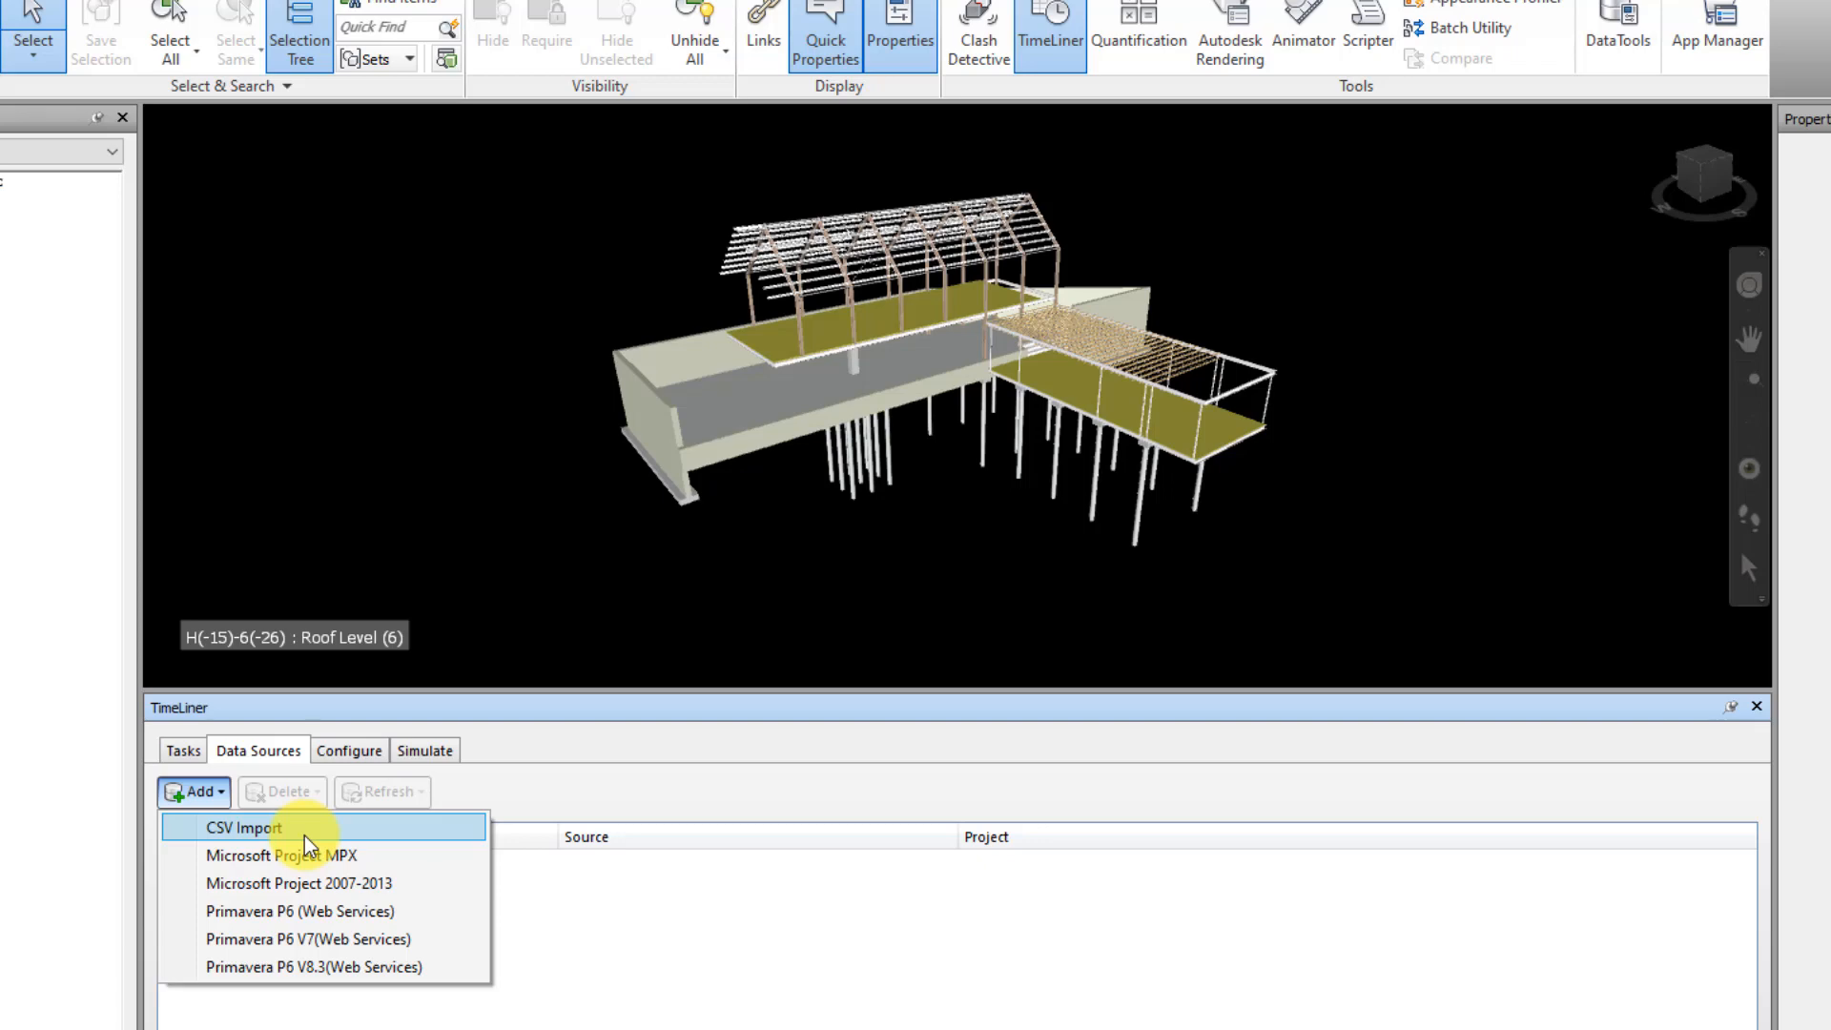
pyautogui.click(332, 886)
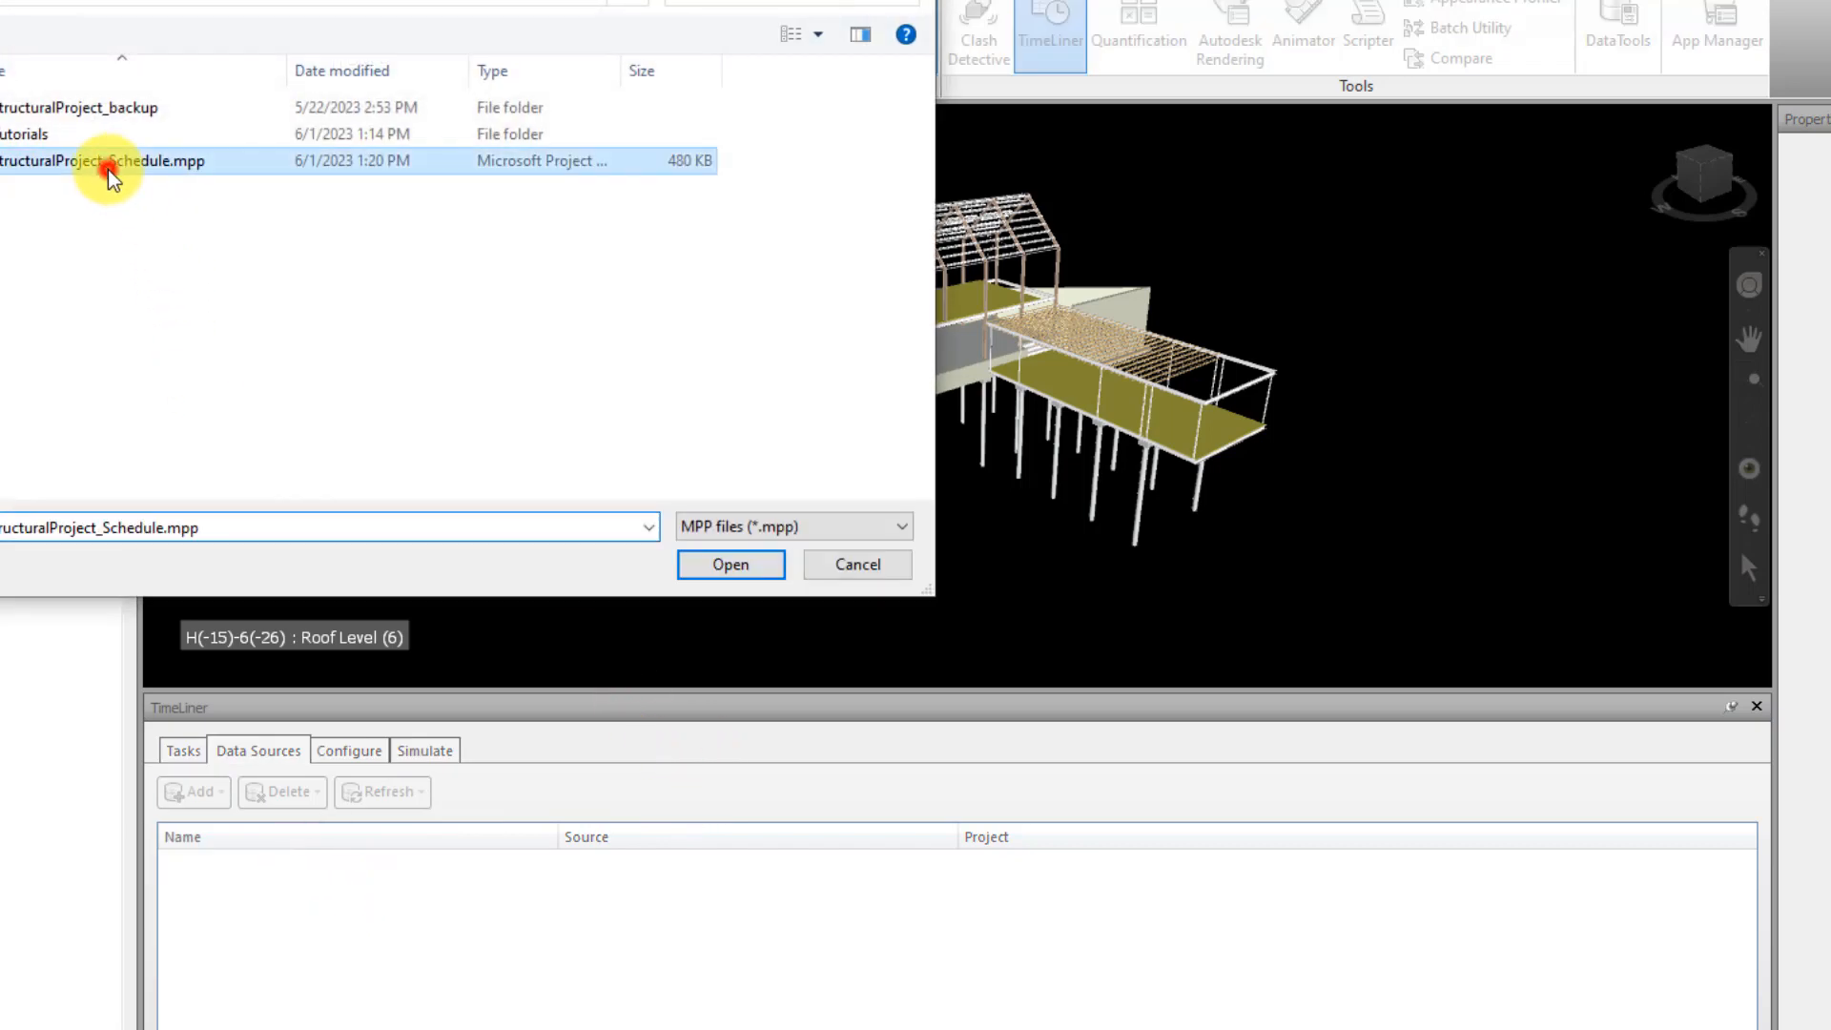
pyautogui.doubleClick(109, 163)
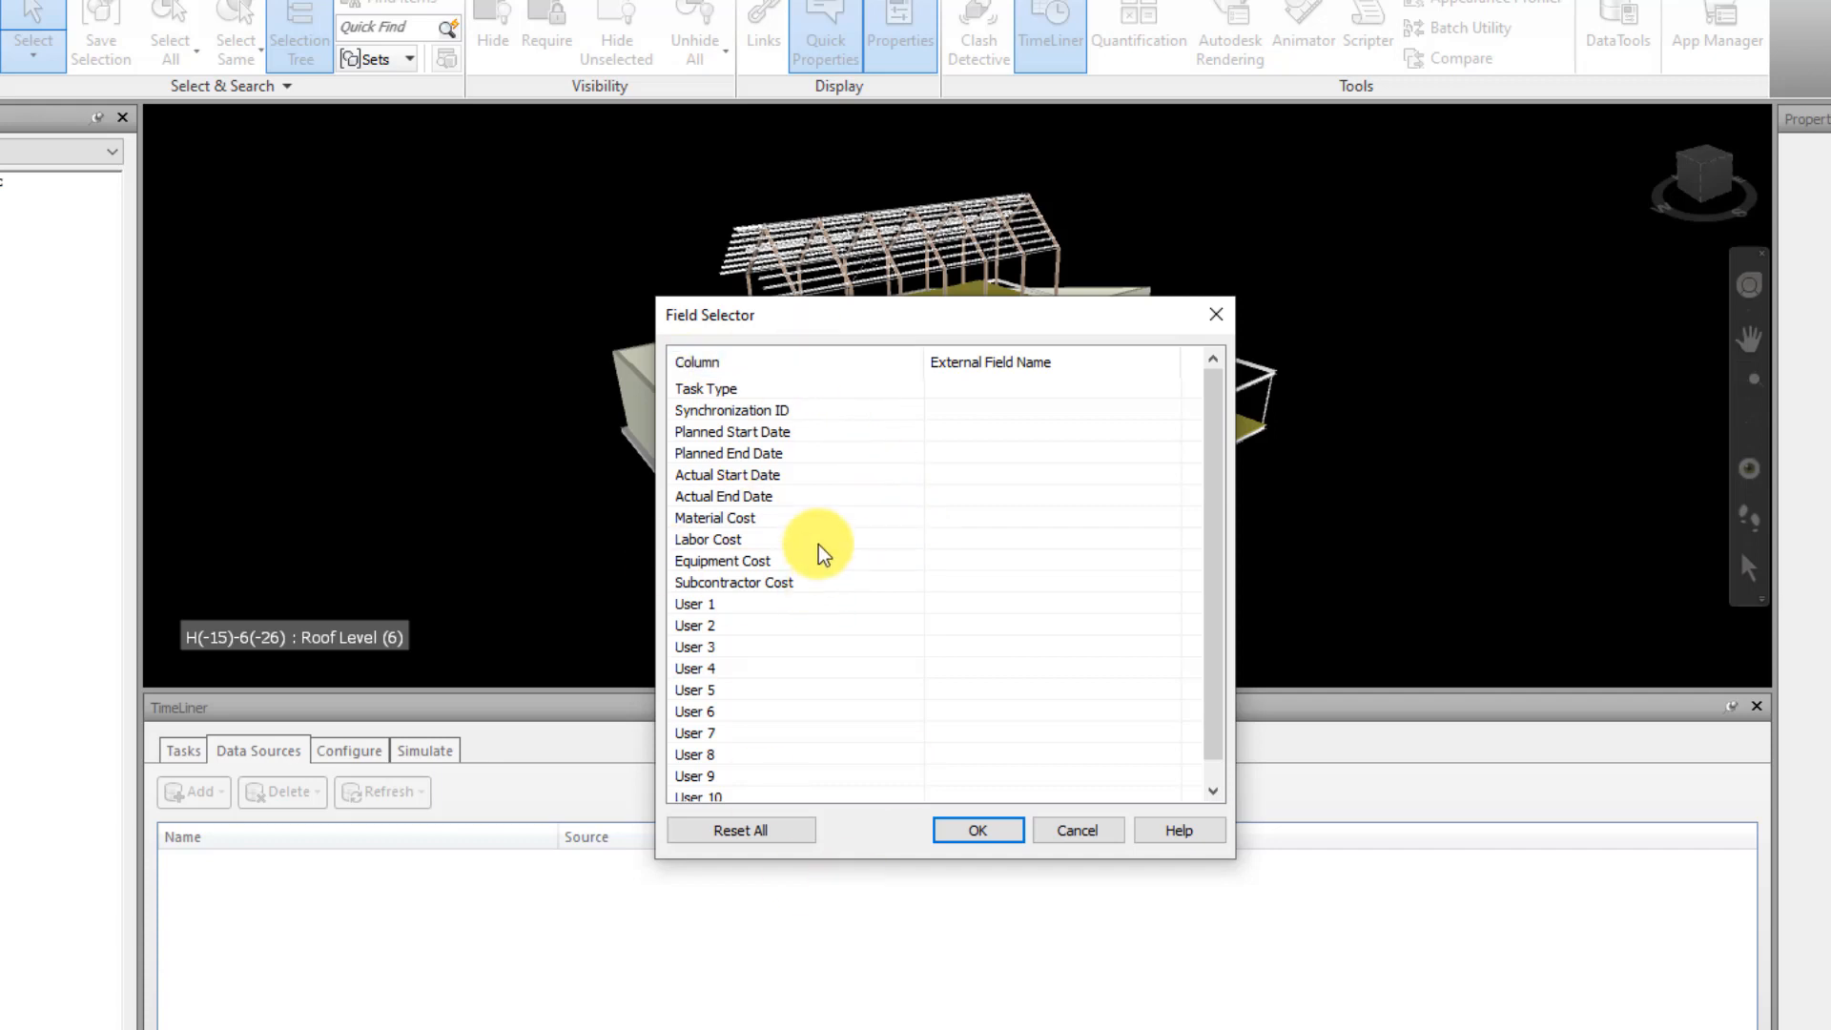
# Look through the Field Selector's columns and the external fields offered for Planned Start Date
pyautogui.click(1130, 431)
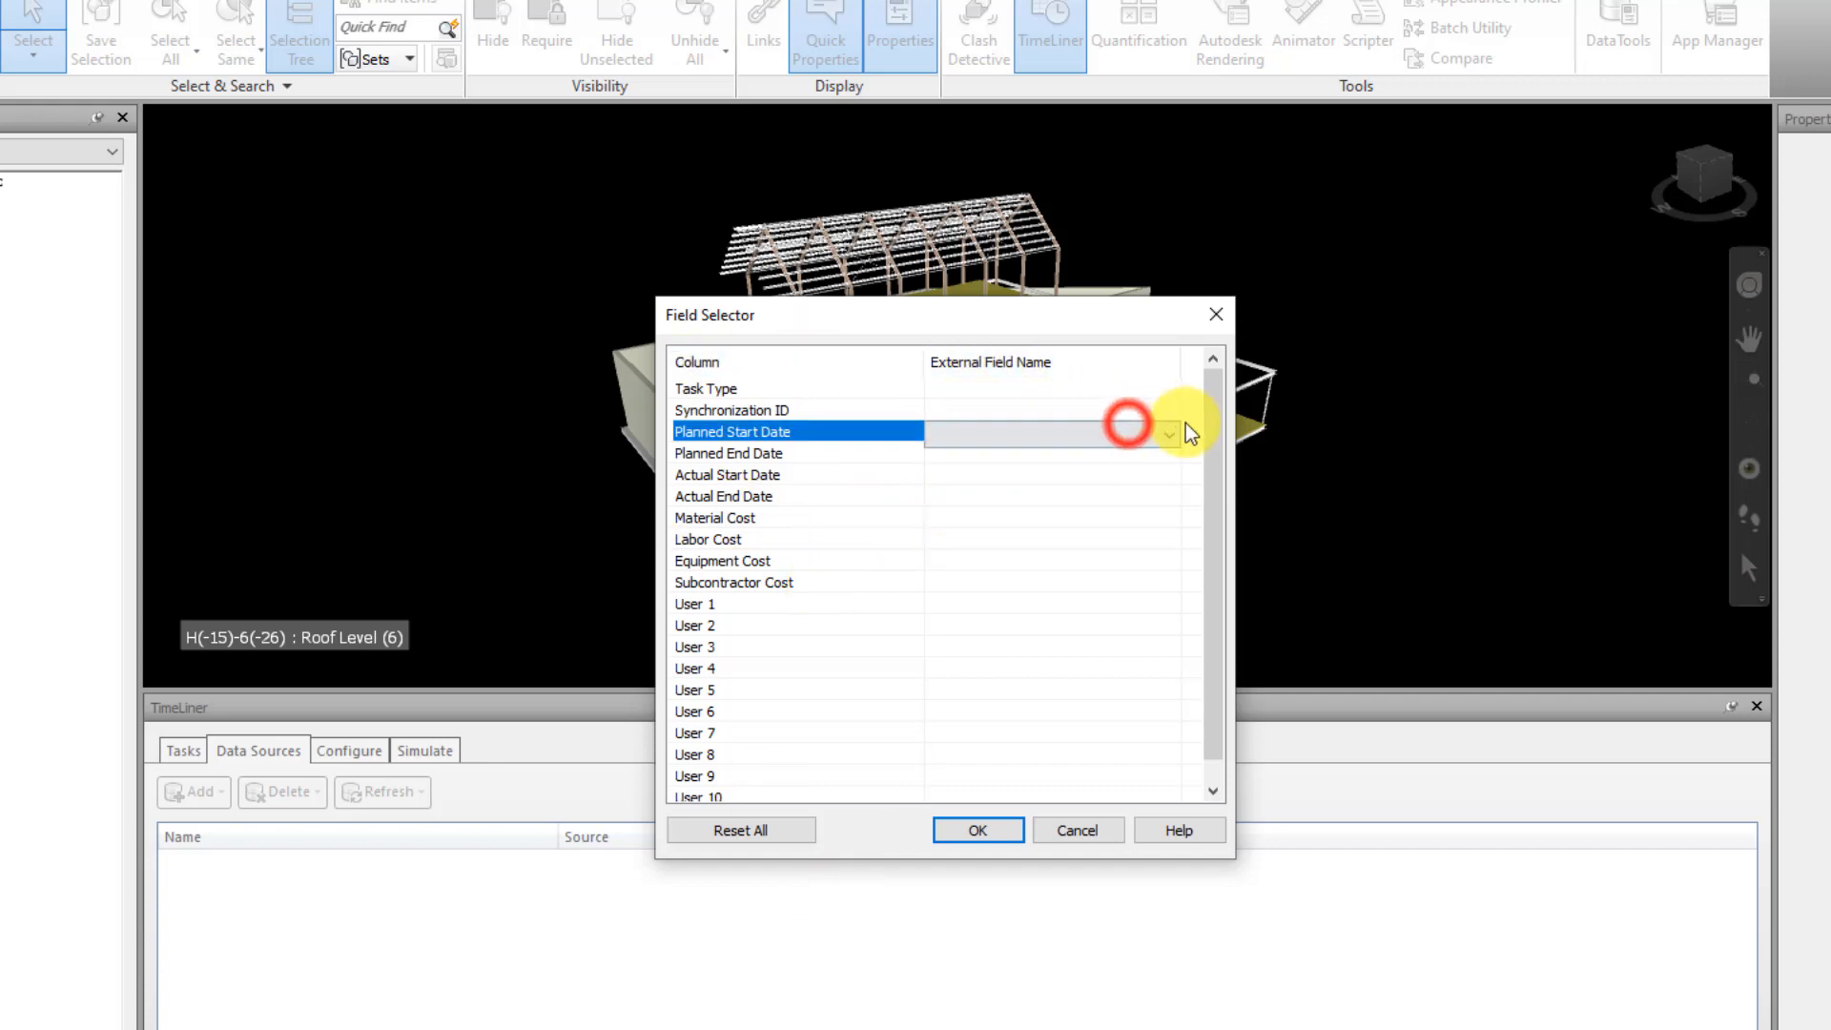
pyautogui.click(1177, 434)
pyautogui.moveTo(1173, 491); pyautogui.dragTo(1159, 441)
pyautogui.click(1161, 435)
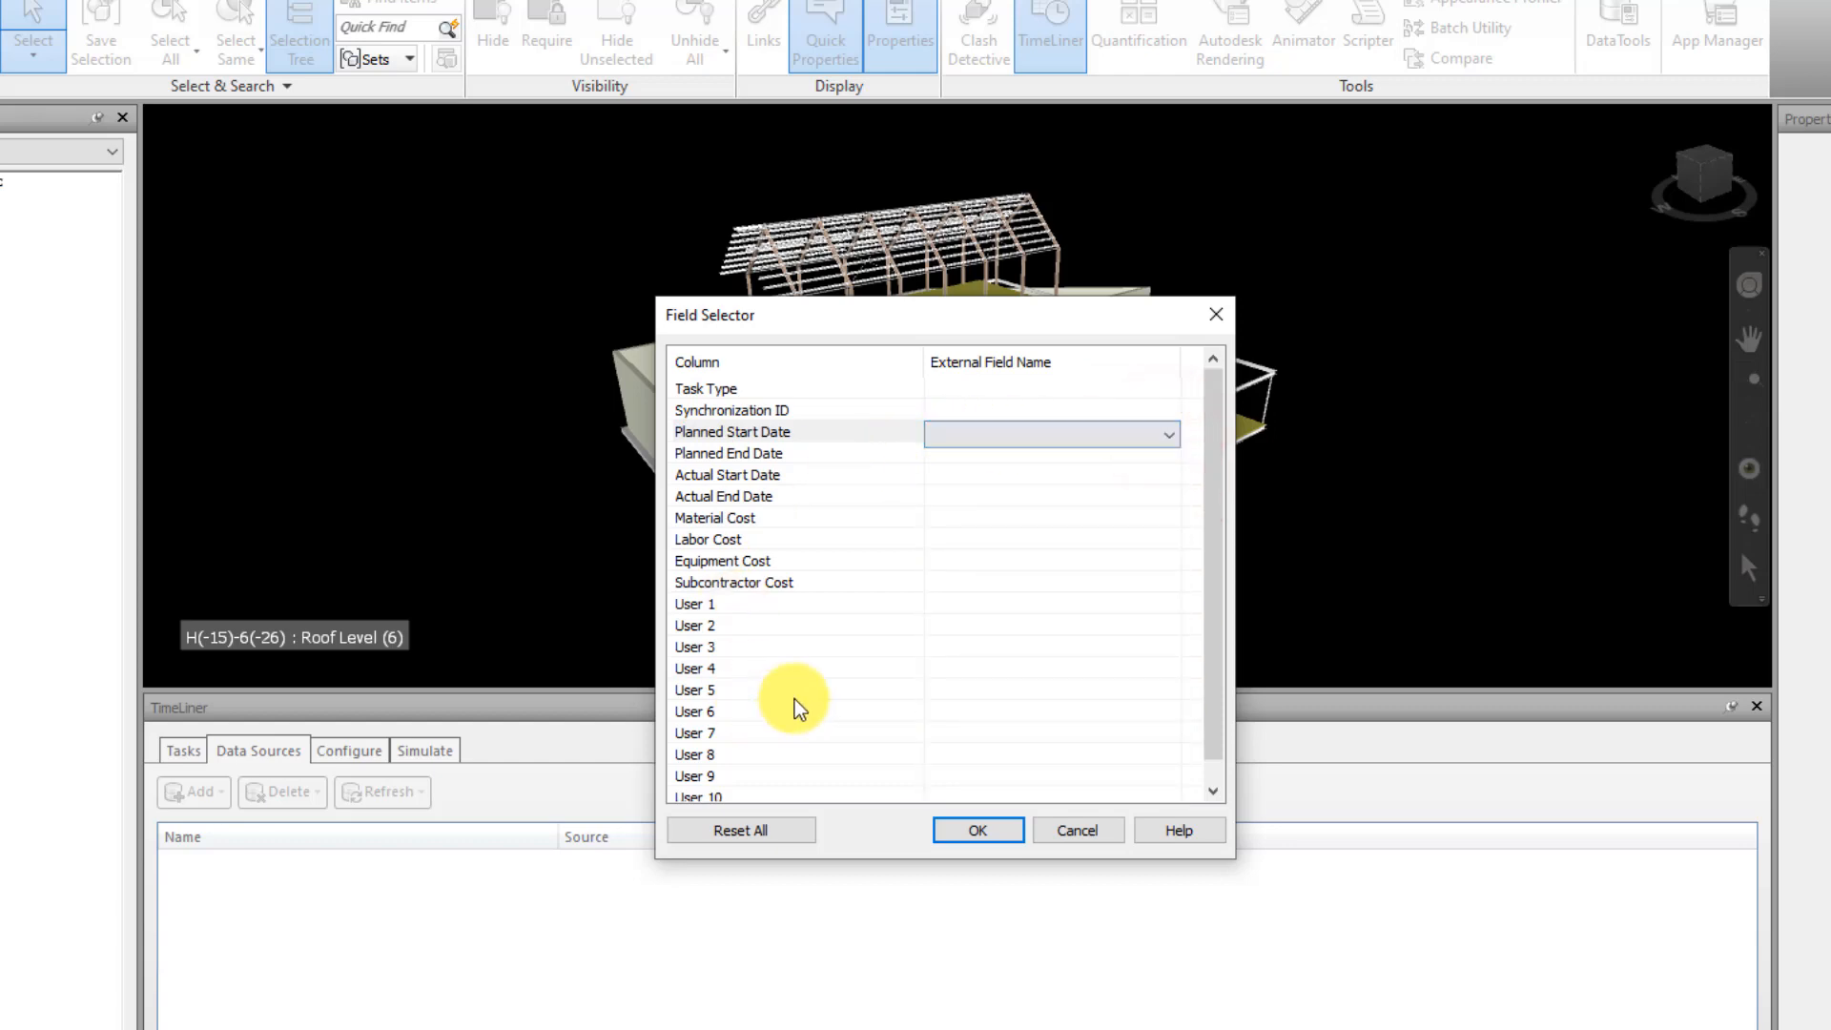
pyautogui.click(1211, 531)
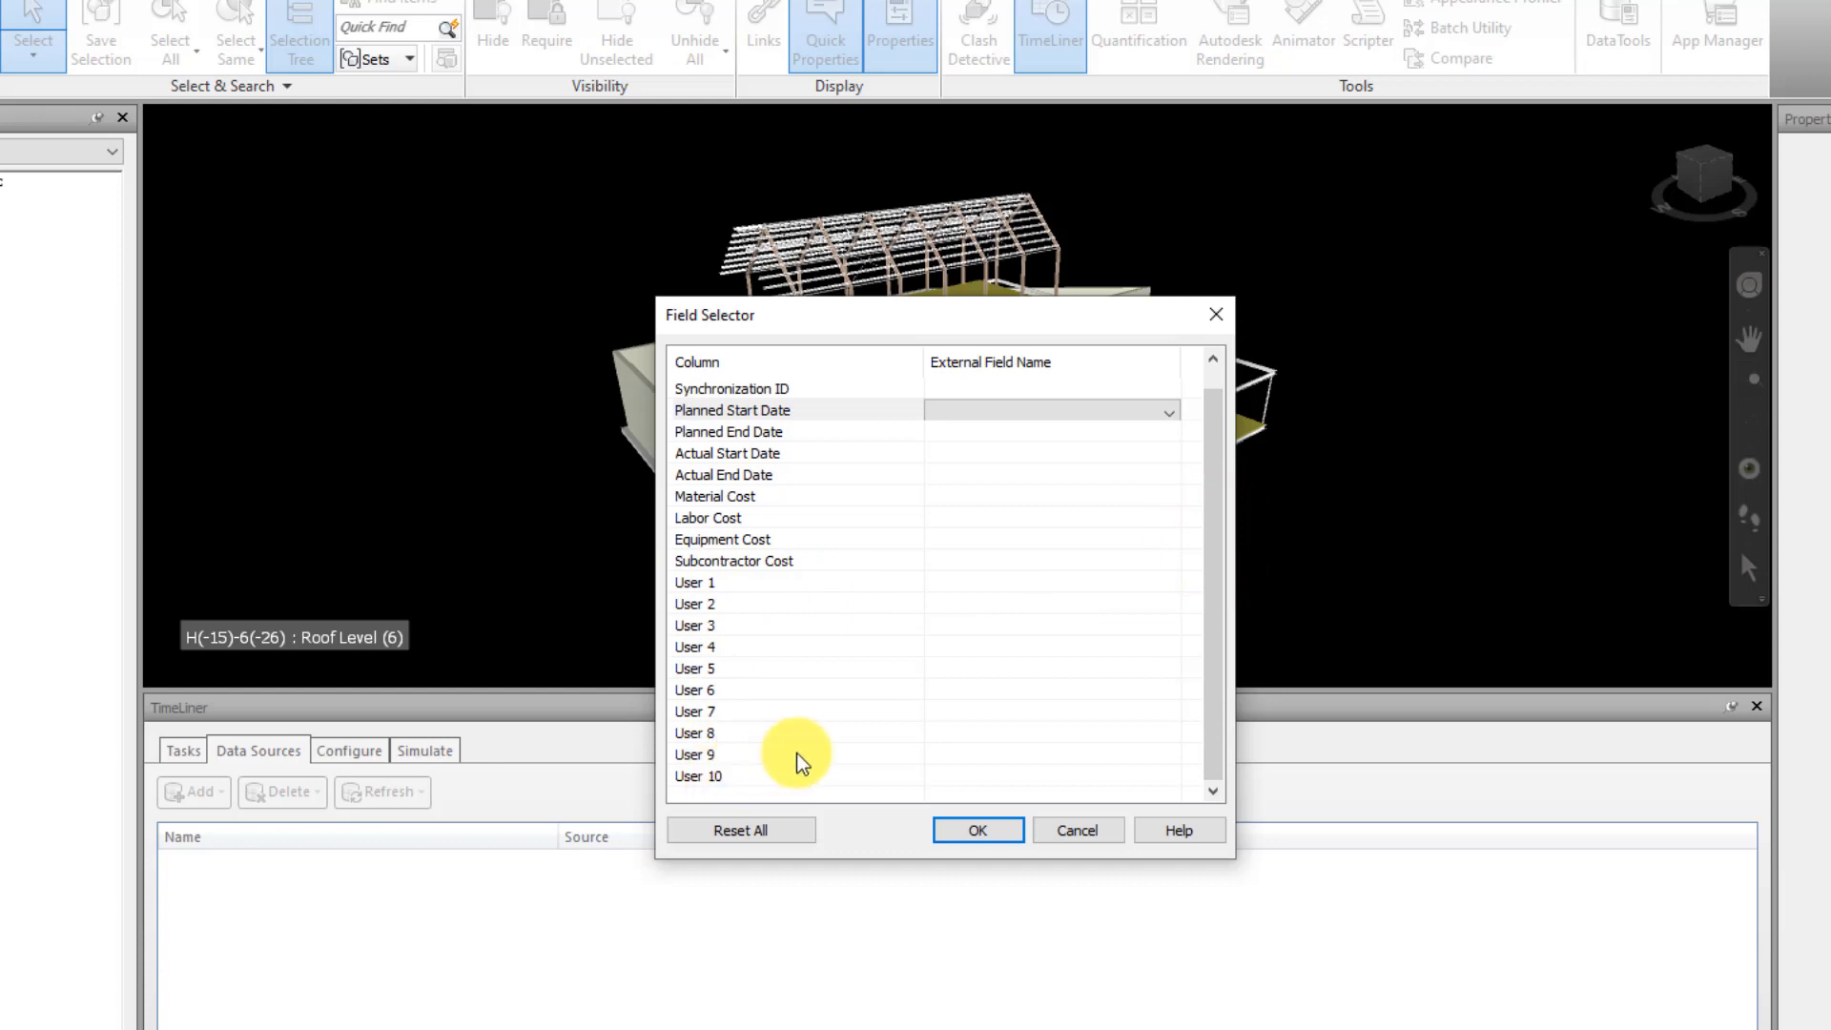
pyautogui.moveTo(1214, 601); pyautogui.dragTo(1221, 494)
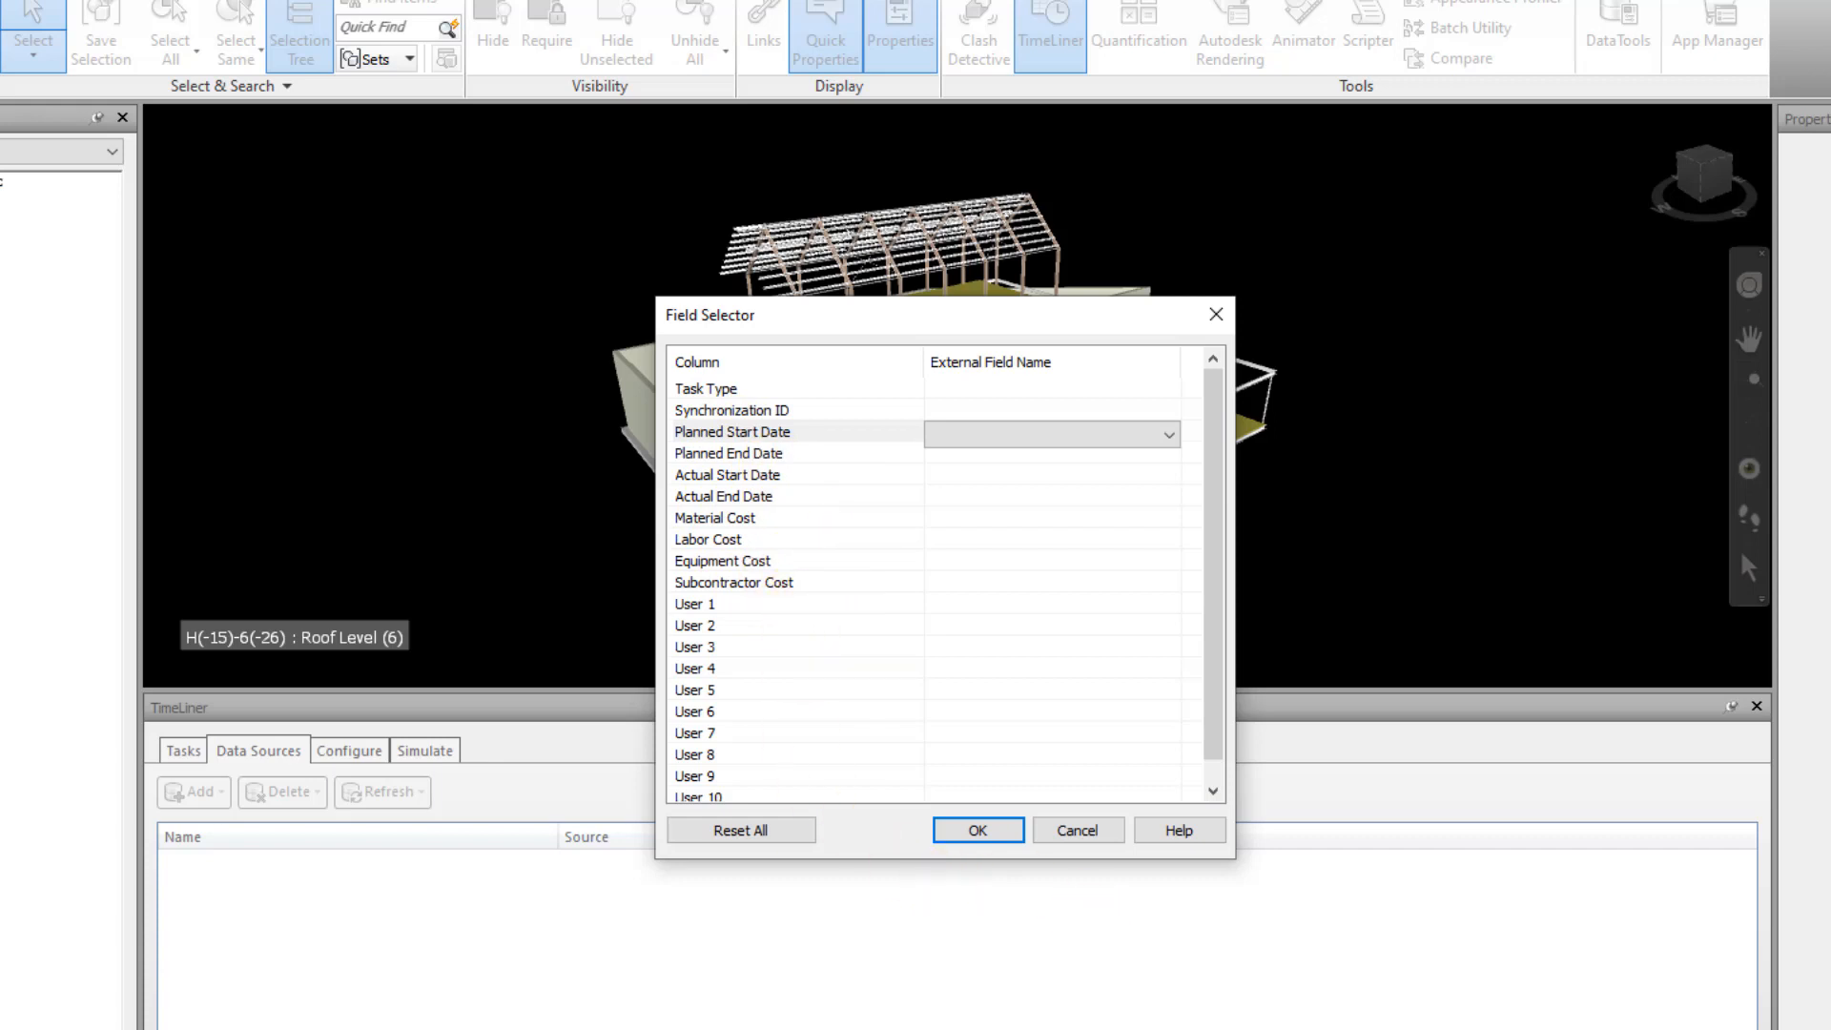
# Map the Material Cost column to the external field Text 1 and Labor Cost to Text 2
pyautogui.click(732, 519)
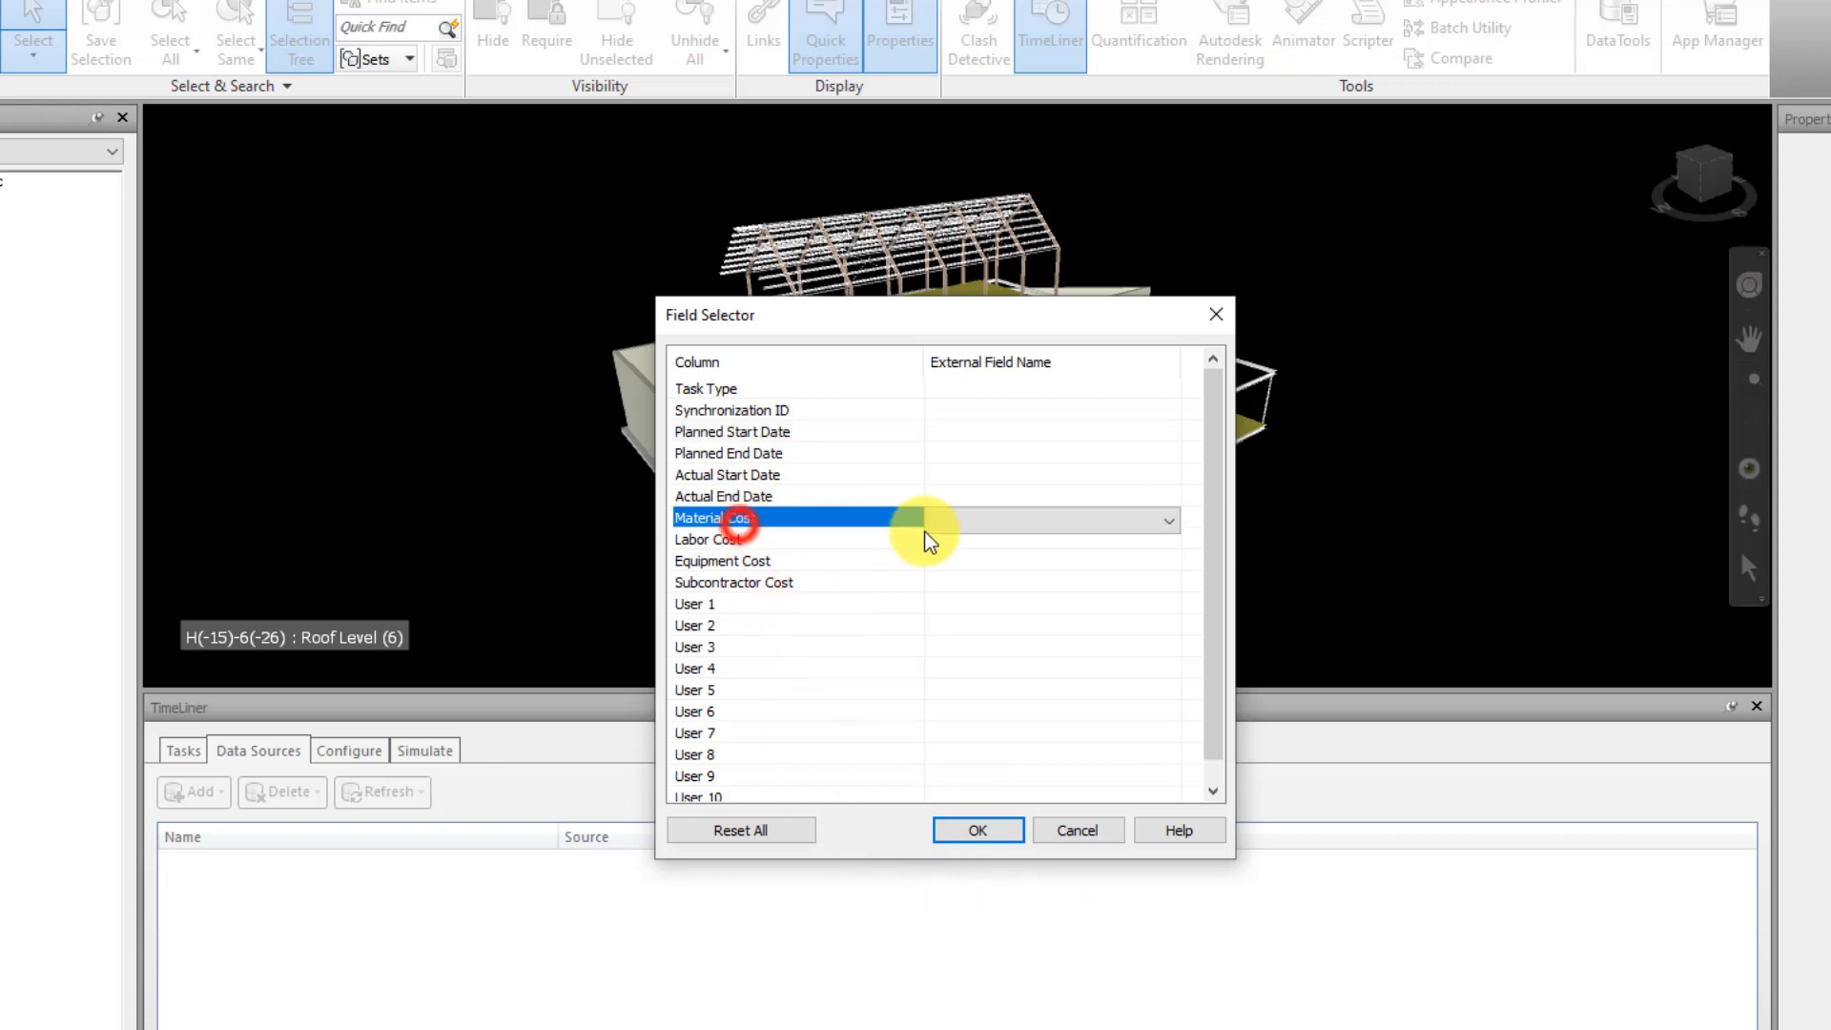
pyautogui.click(1172, 520)
pyautogui.moveTo(1168, 561); pyautogui.dragTo(1162, 844)
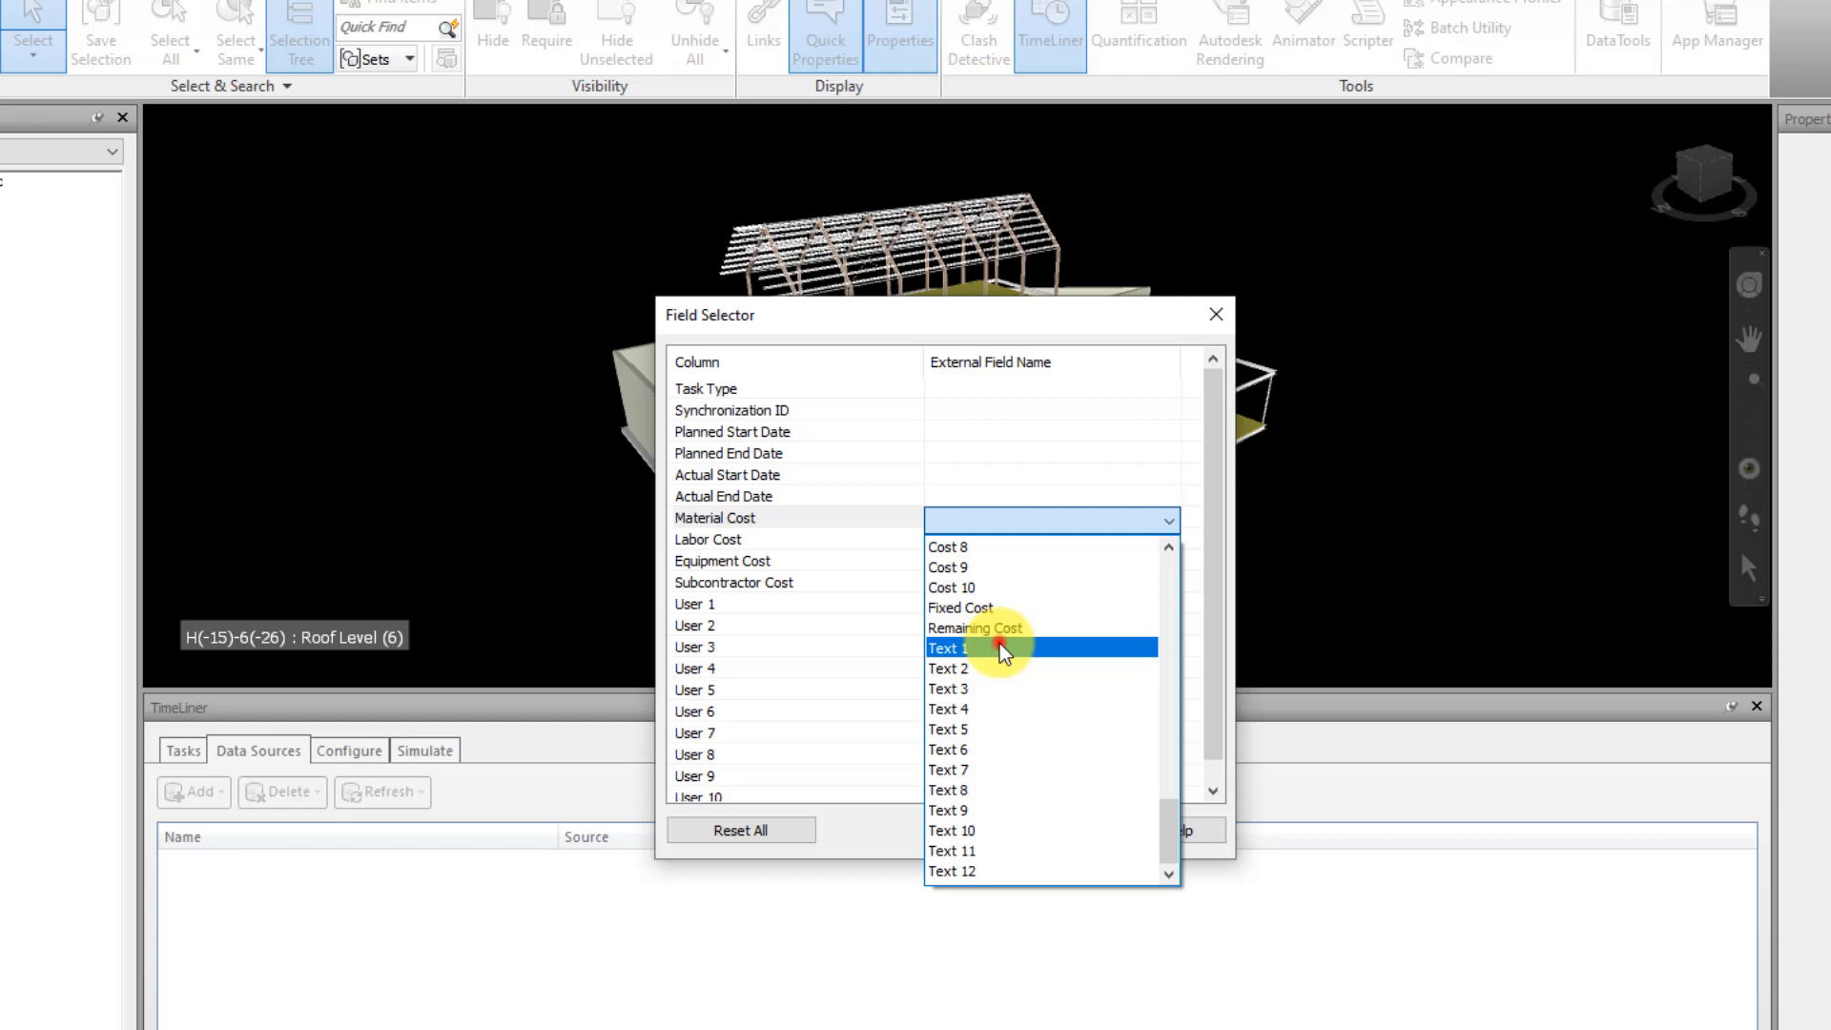
pyautogui.click(1001, 649)
pyautogui.click(1096, 539)
pyautogui.click(1169, 541)
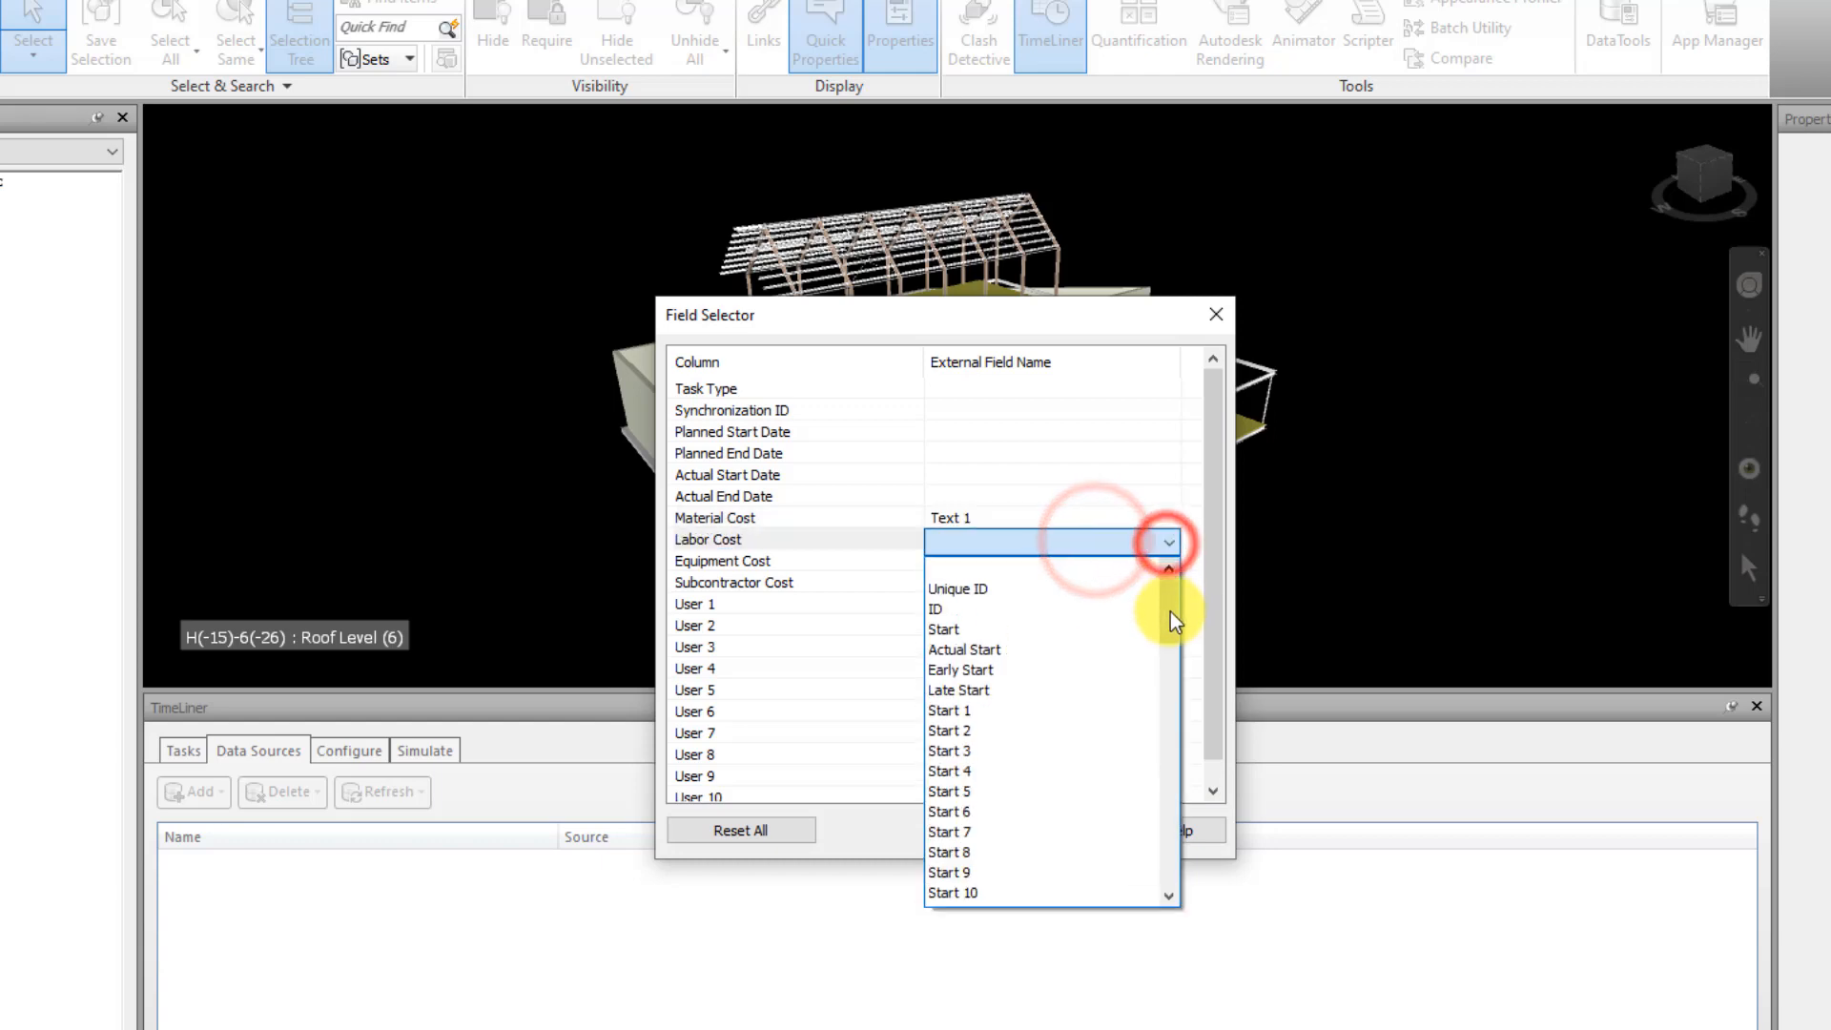
pyautogui.moveTo(1172, 621); pyautogui.dragTo(1173, 858)
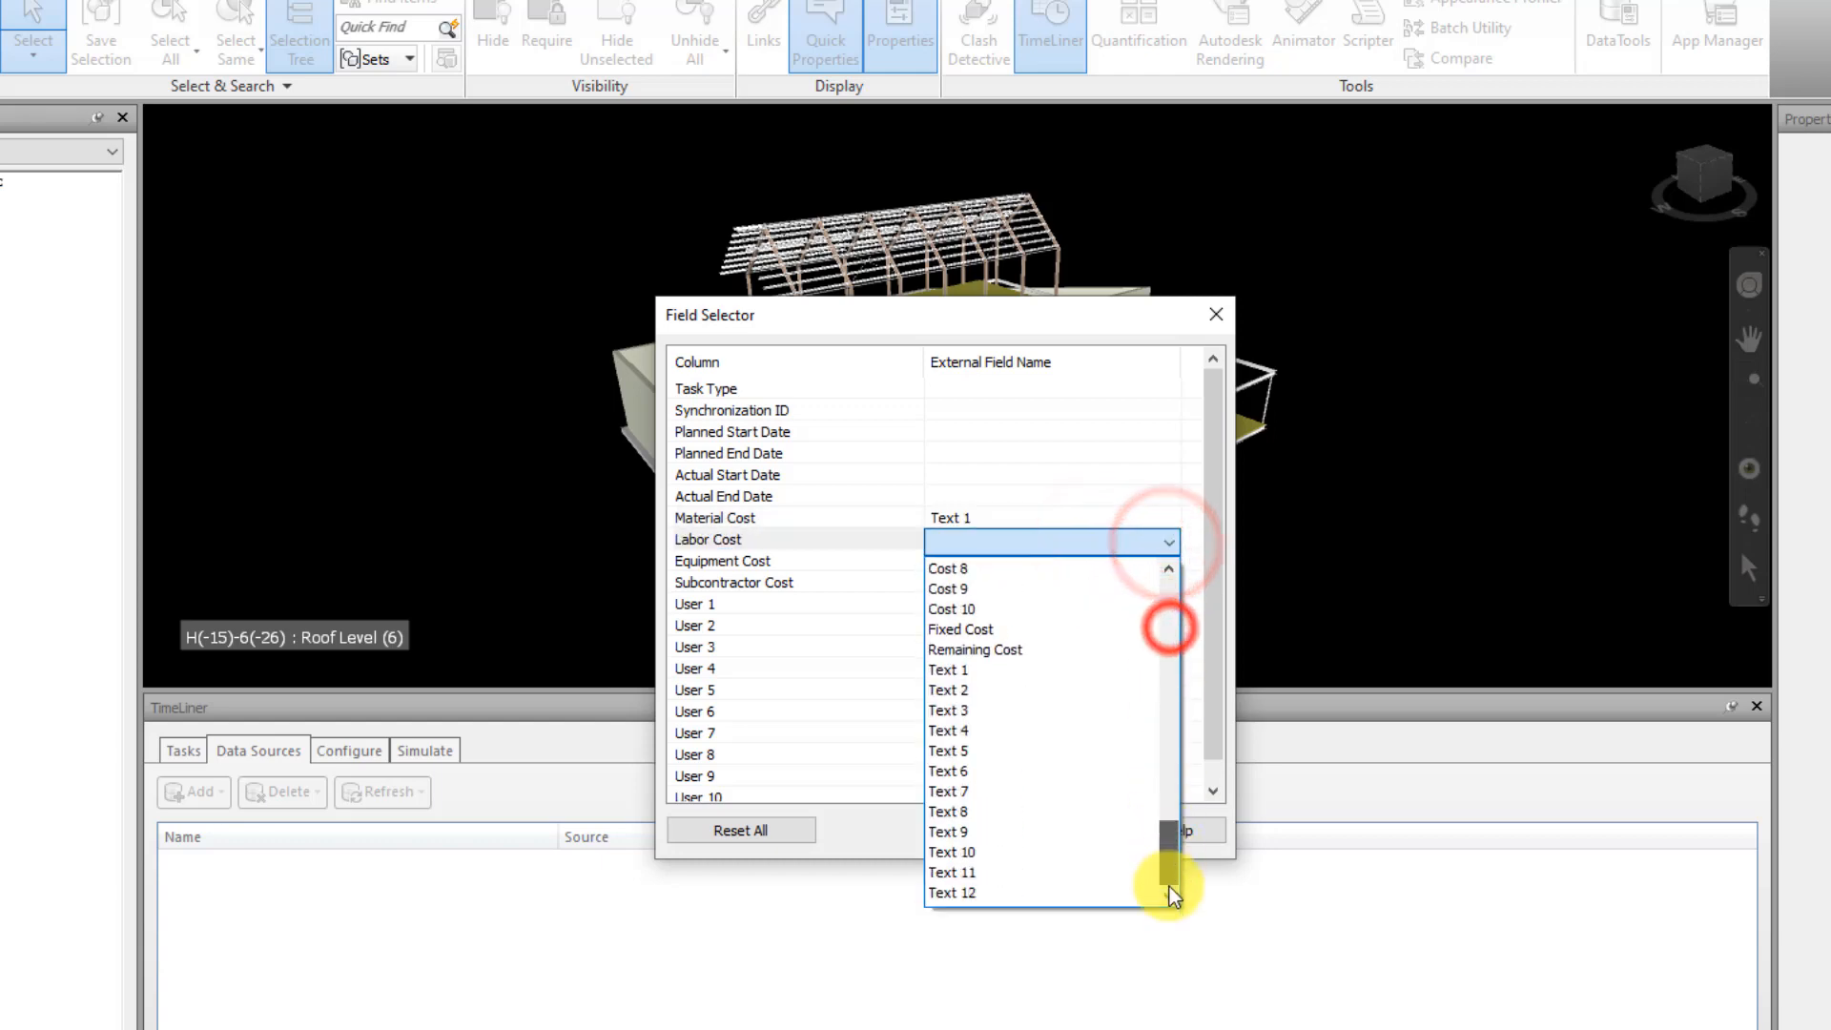
pyautogui.click(985, 690)
# Map the Equipment Cost column to the external field Text 3 and Subcontractor Cost to Text 4
pyautogui.click(1084, 564)
pyautogui.click(1168, 563)
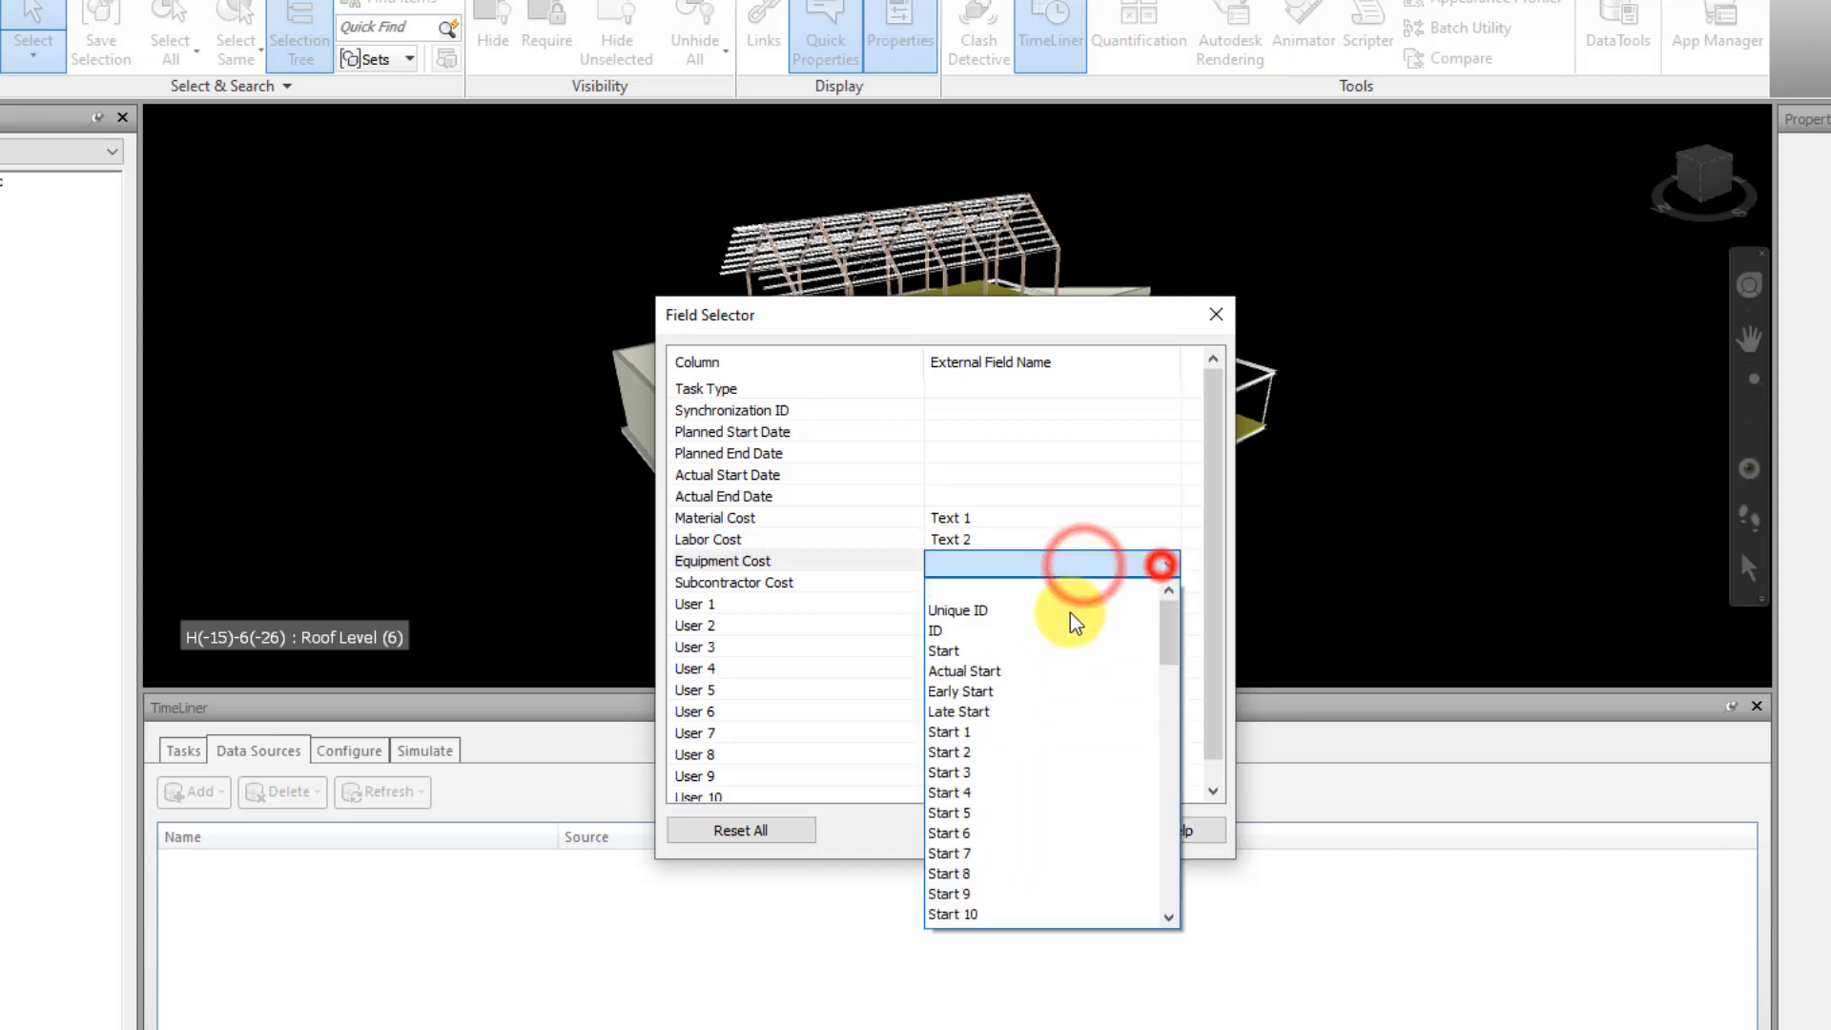
pyautogui.scroll(-15, 1027, 839)
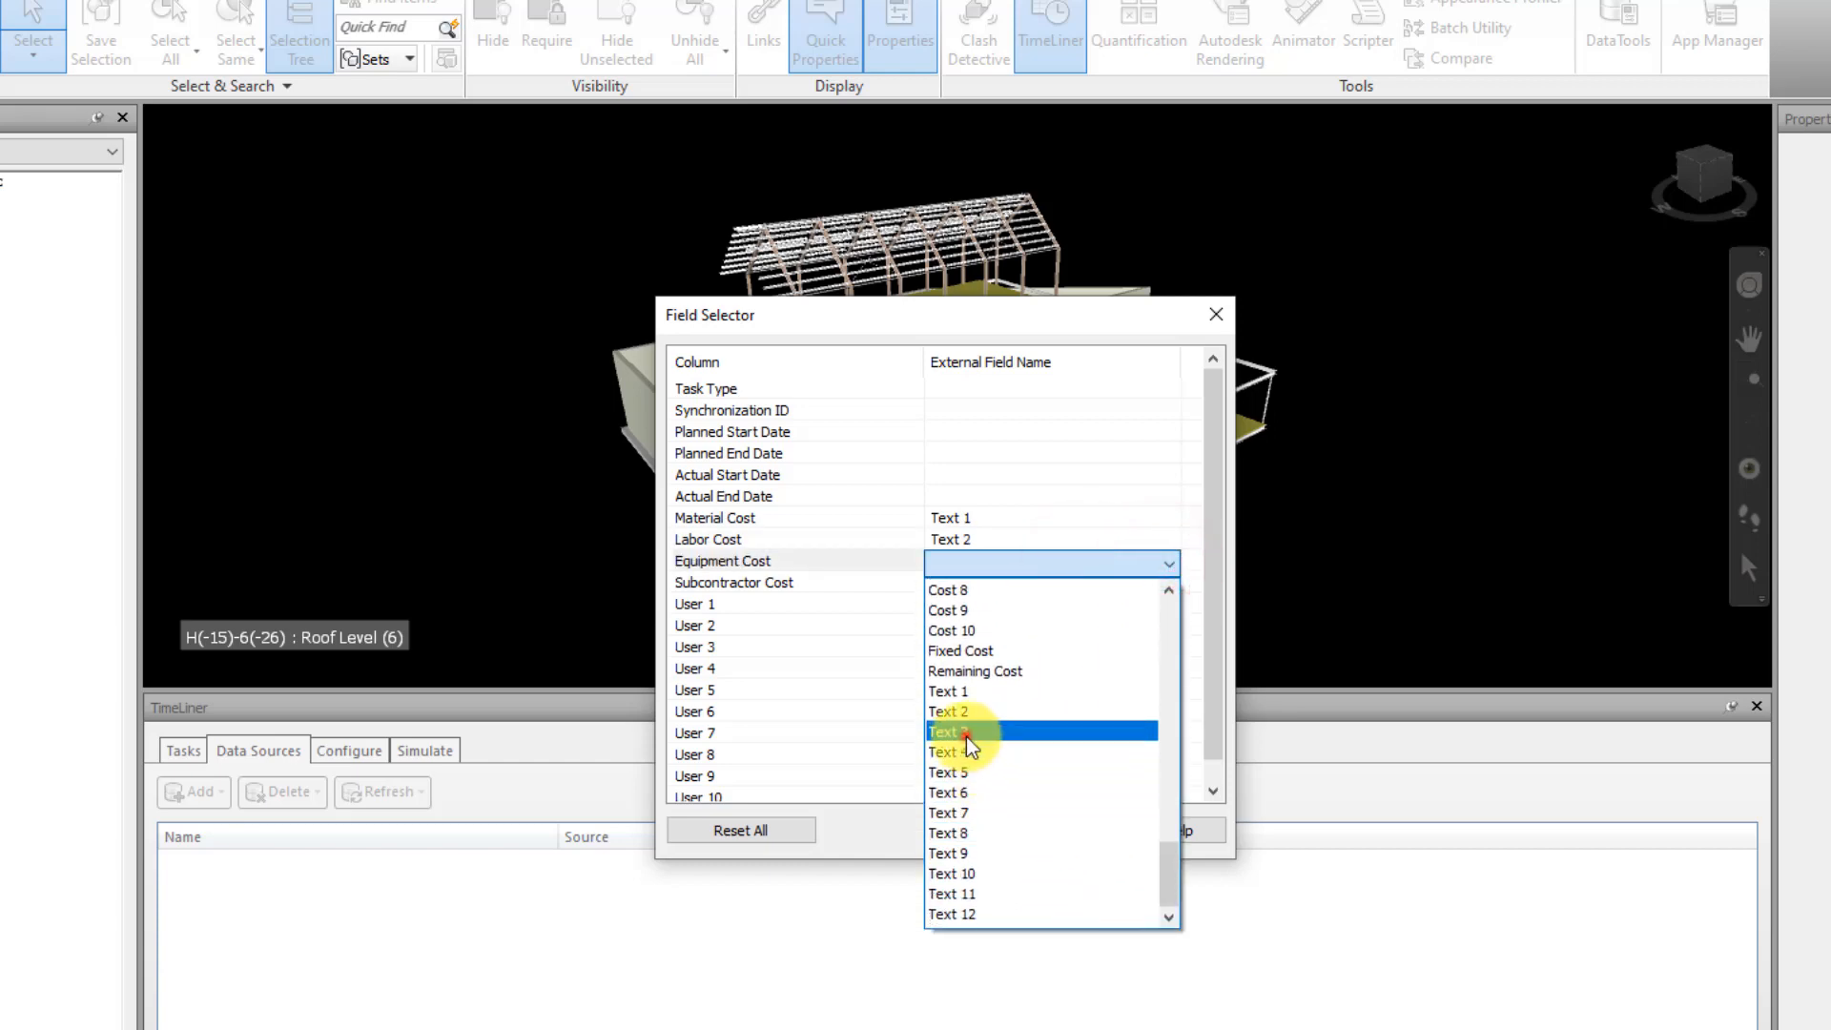
pyautogui.click(966, 736)
pyautogui.click(1106, 586)
pyautogui.click(1168, 584)
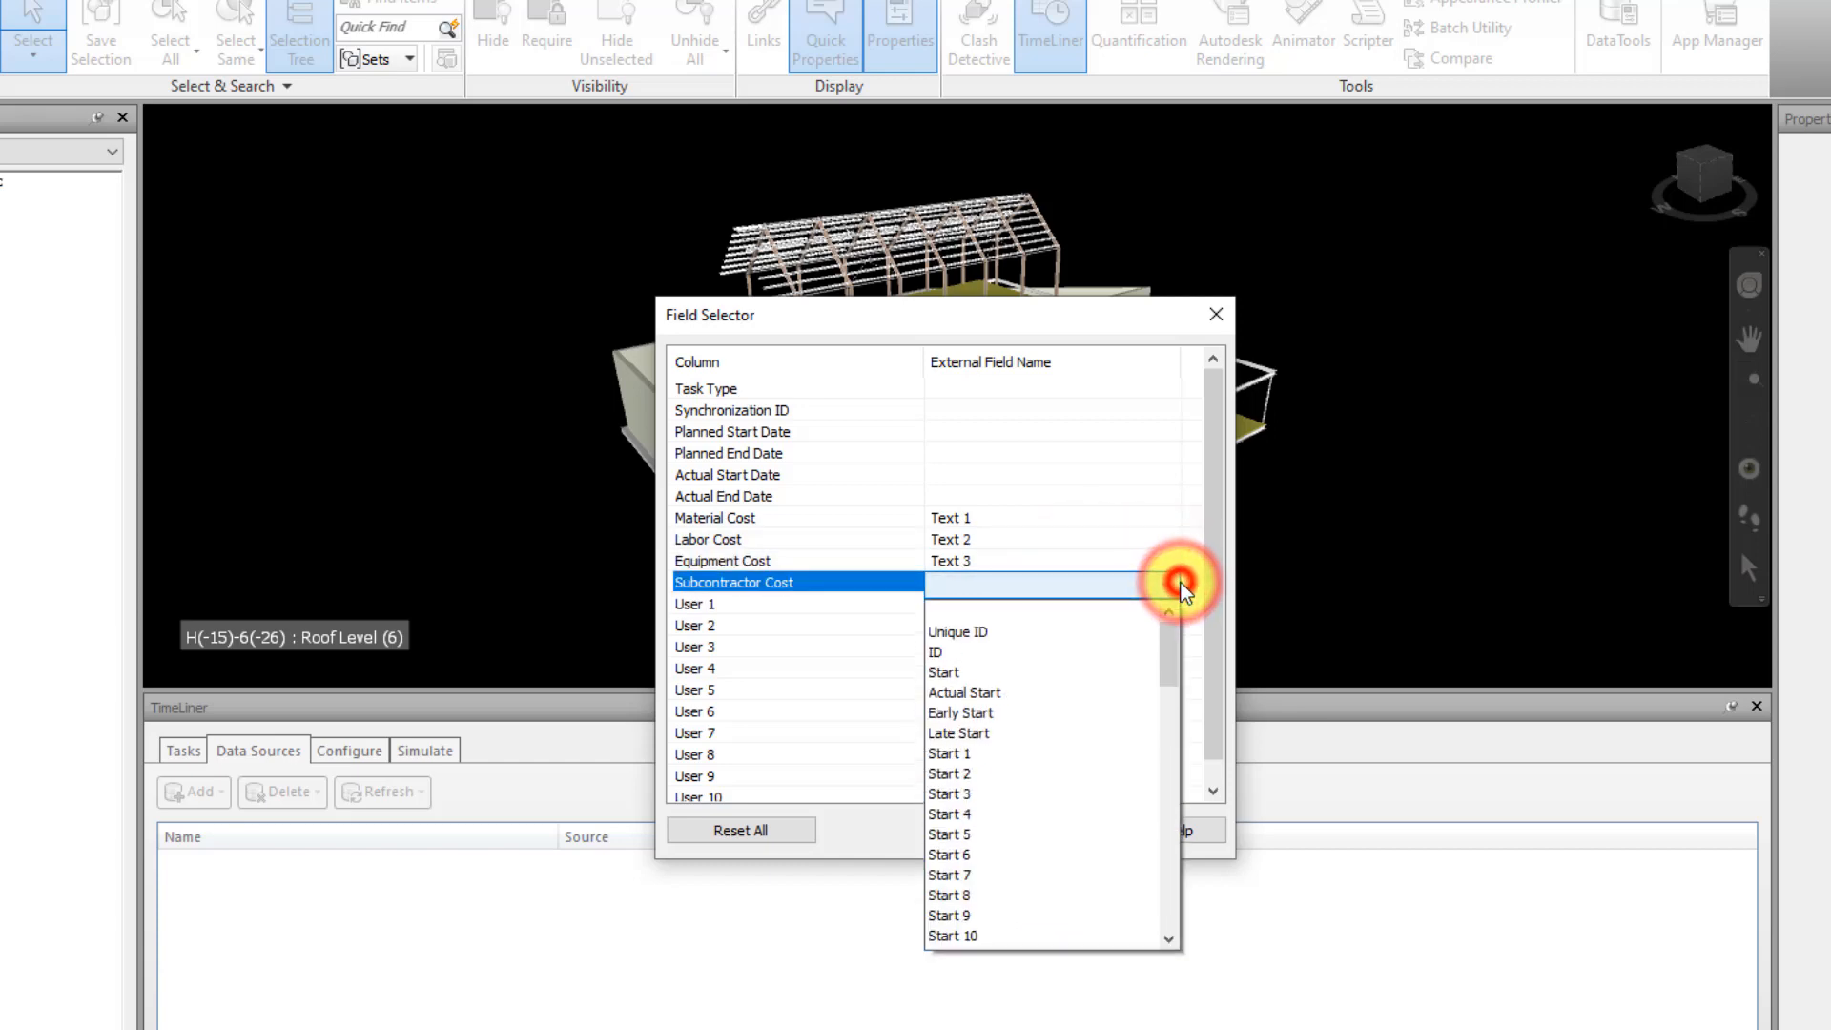
pyautogui.moveTo(1171, 644); pyautogui.dragTo(1199, 932)
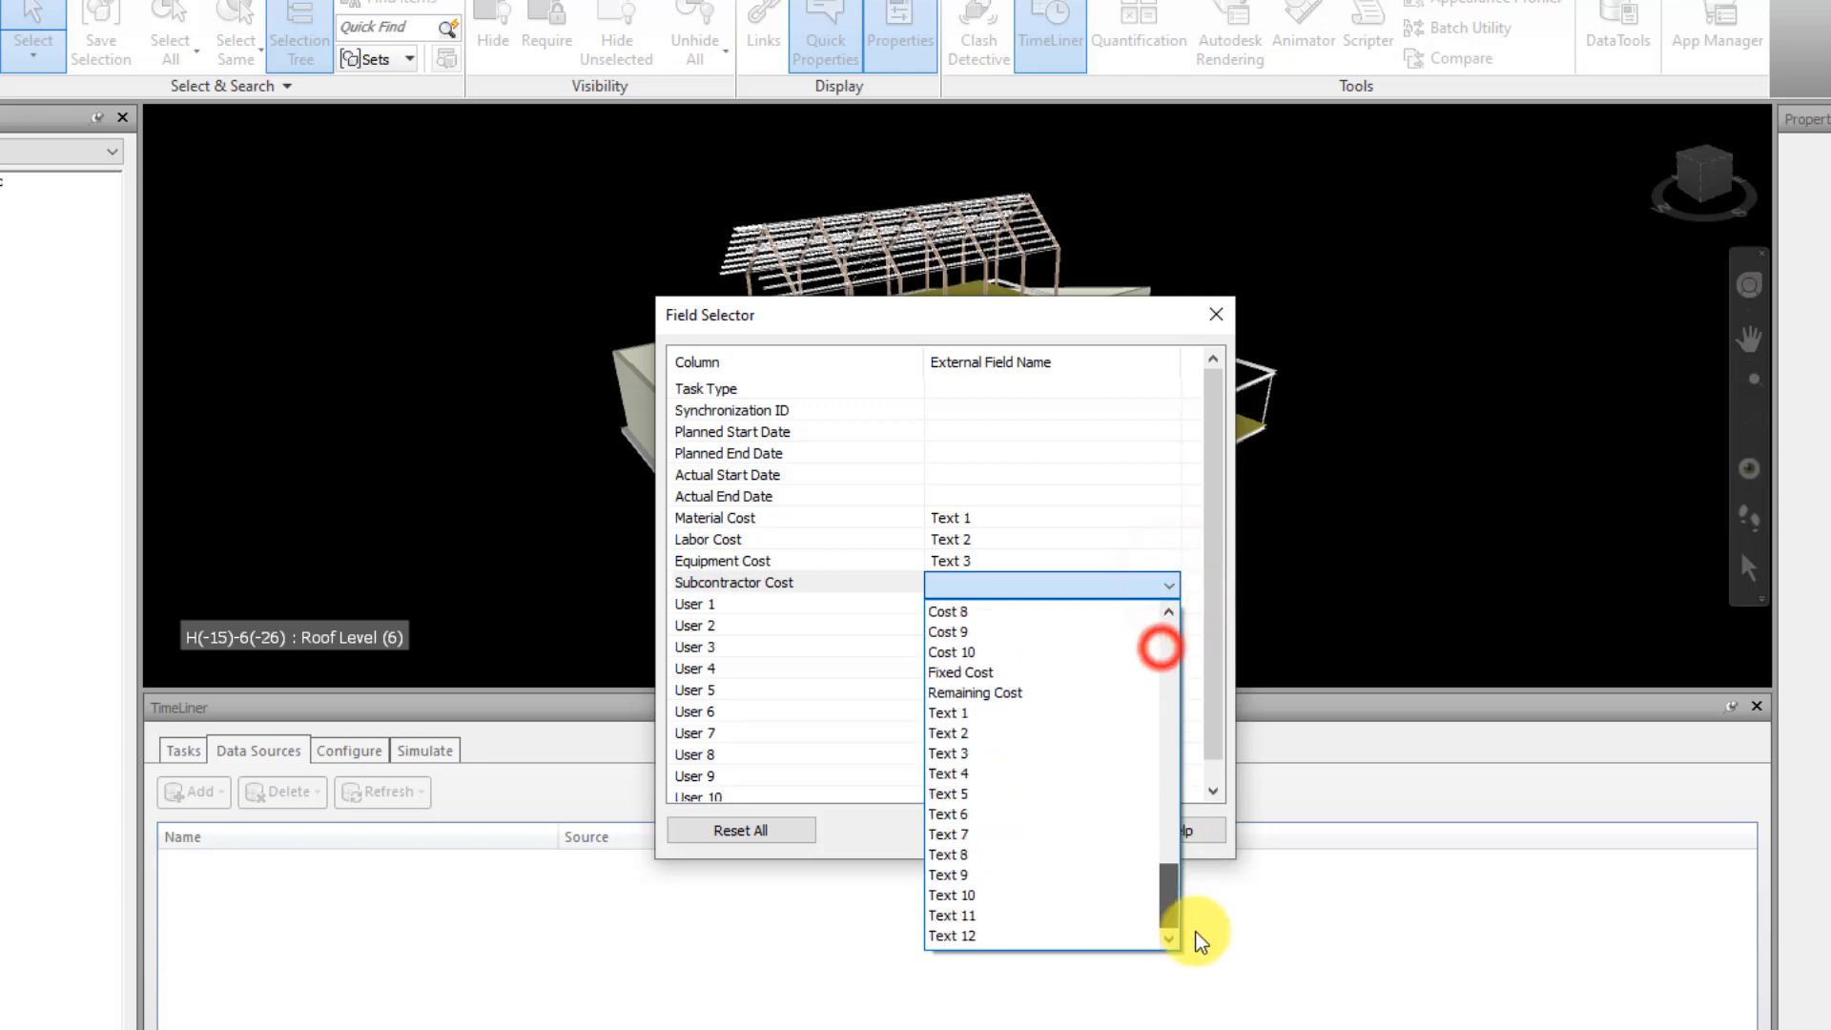
pyautogui.click(980, 780)
# Map the Task Type column to the external field Text 5 and accept the field mapping
pyautogui.click(973, 393)
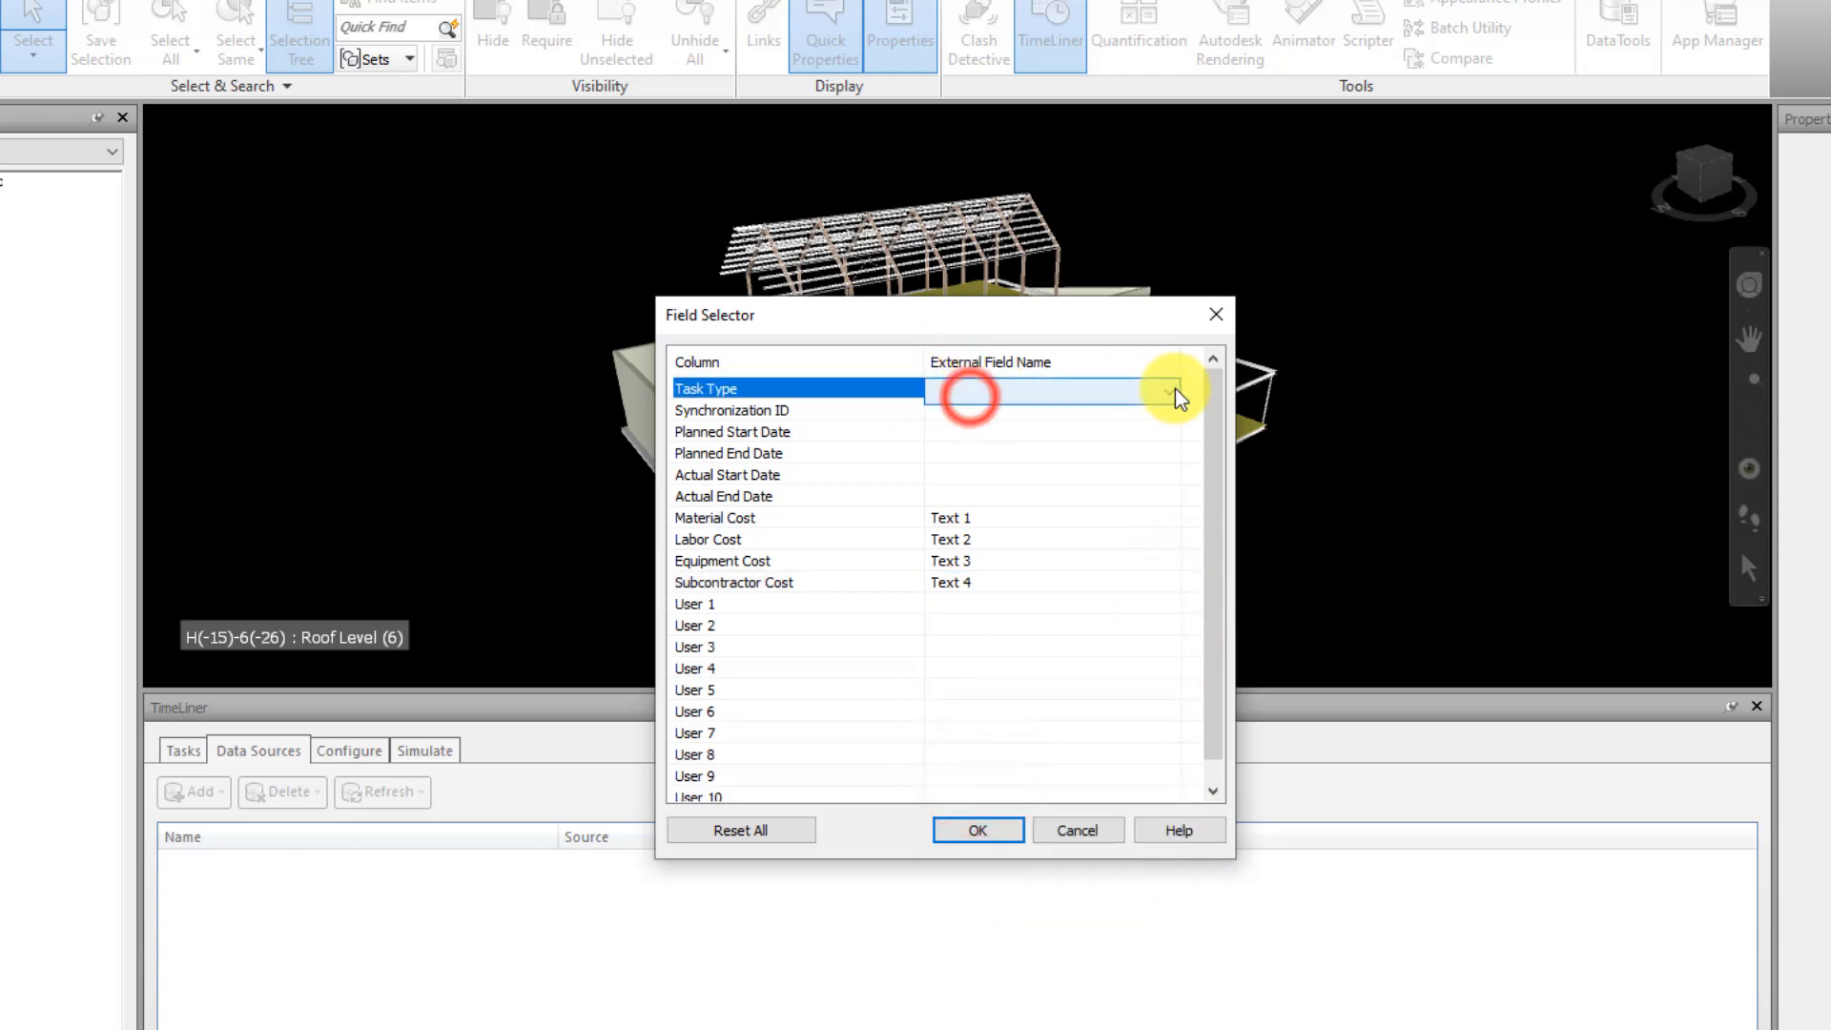
pyautogui.click(1169, 391)
pyautogui.moveTo(1174, 470); pyautogui.dragTo(1173, 724)
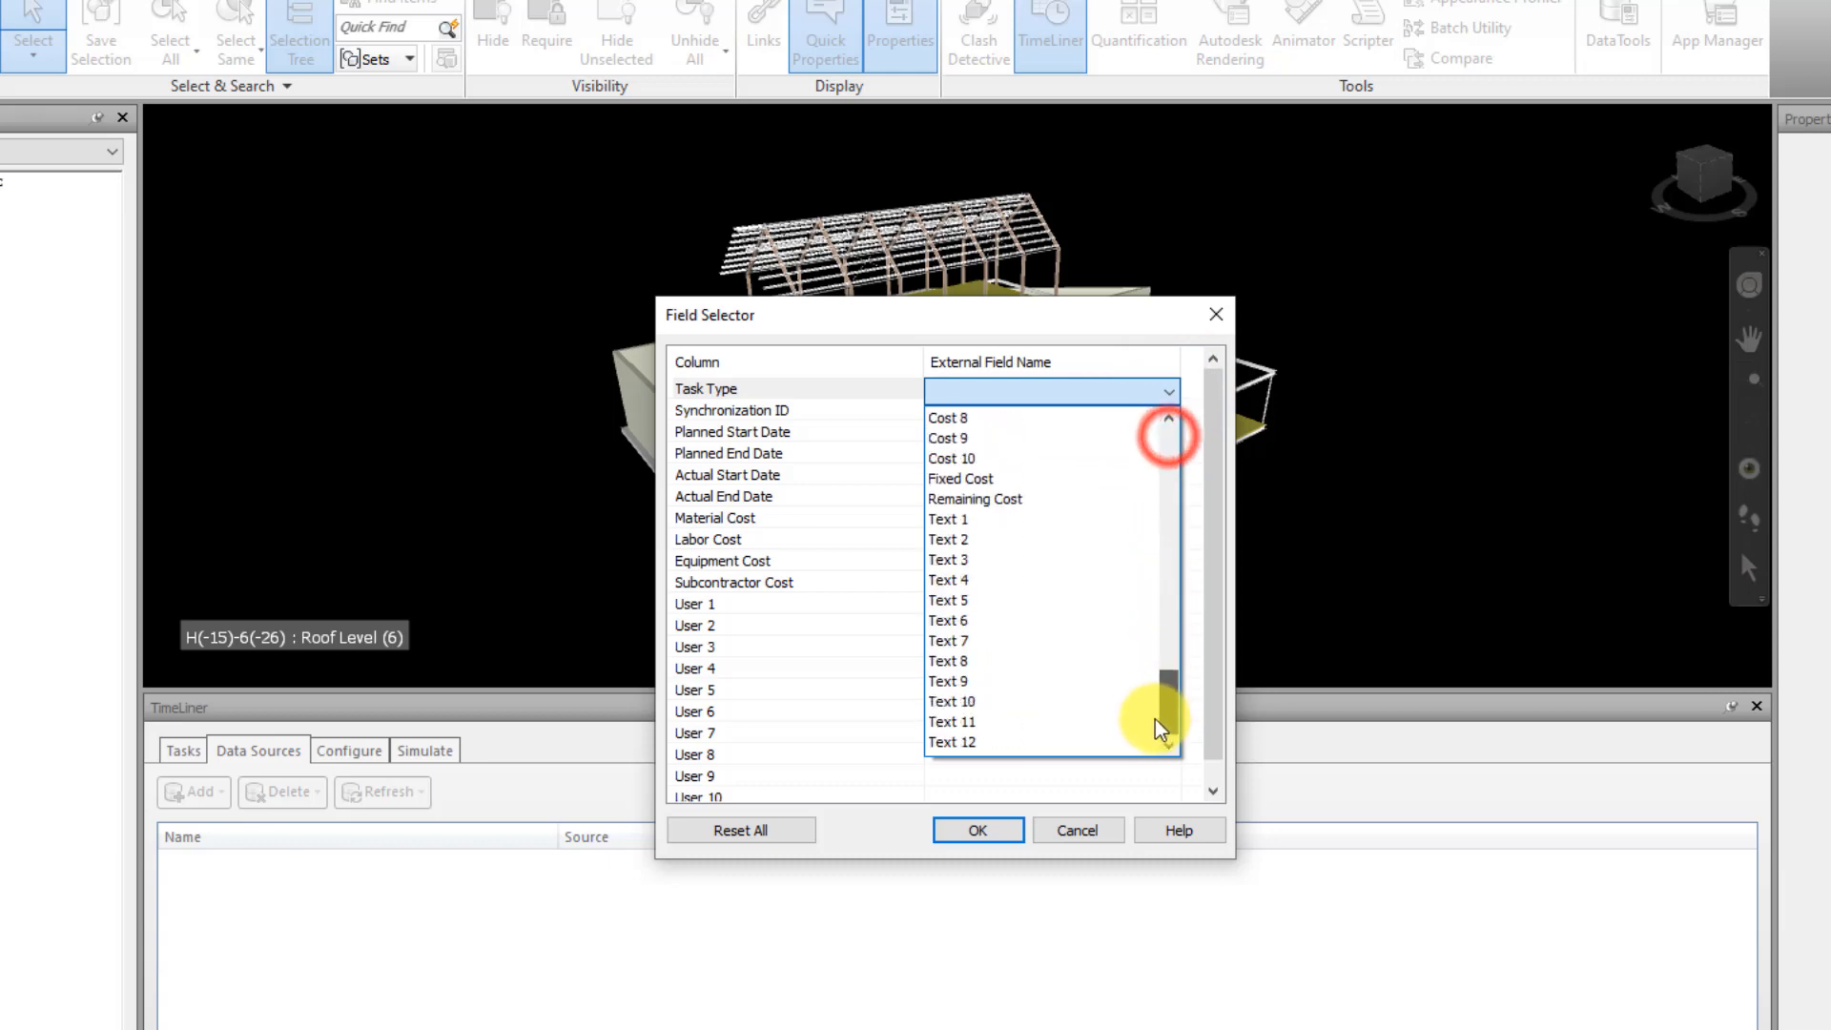
pyautogui.scroll(4, 1001, 518)
pyautogui.scroll(4, 1011, 539)
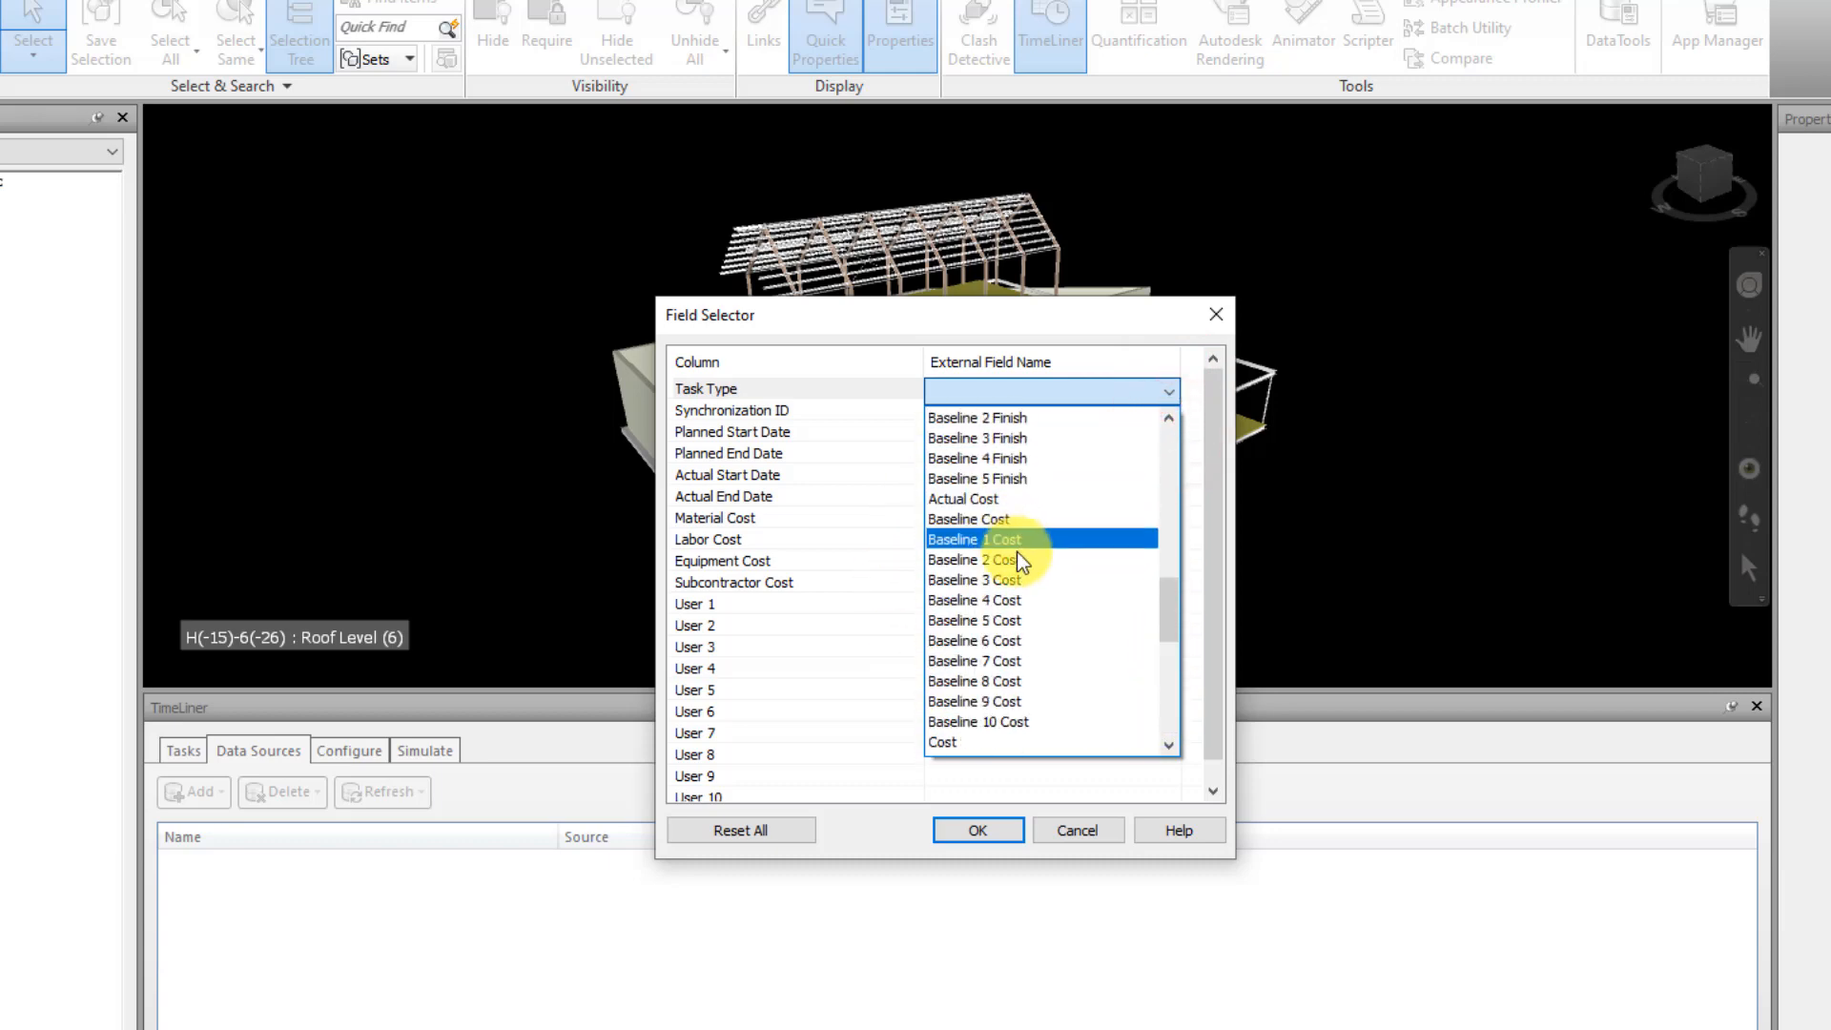
pyautogui.scroll(-7, 1068, 639)
pyautogui.scroll(-3, 1092, 616)
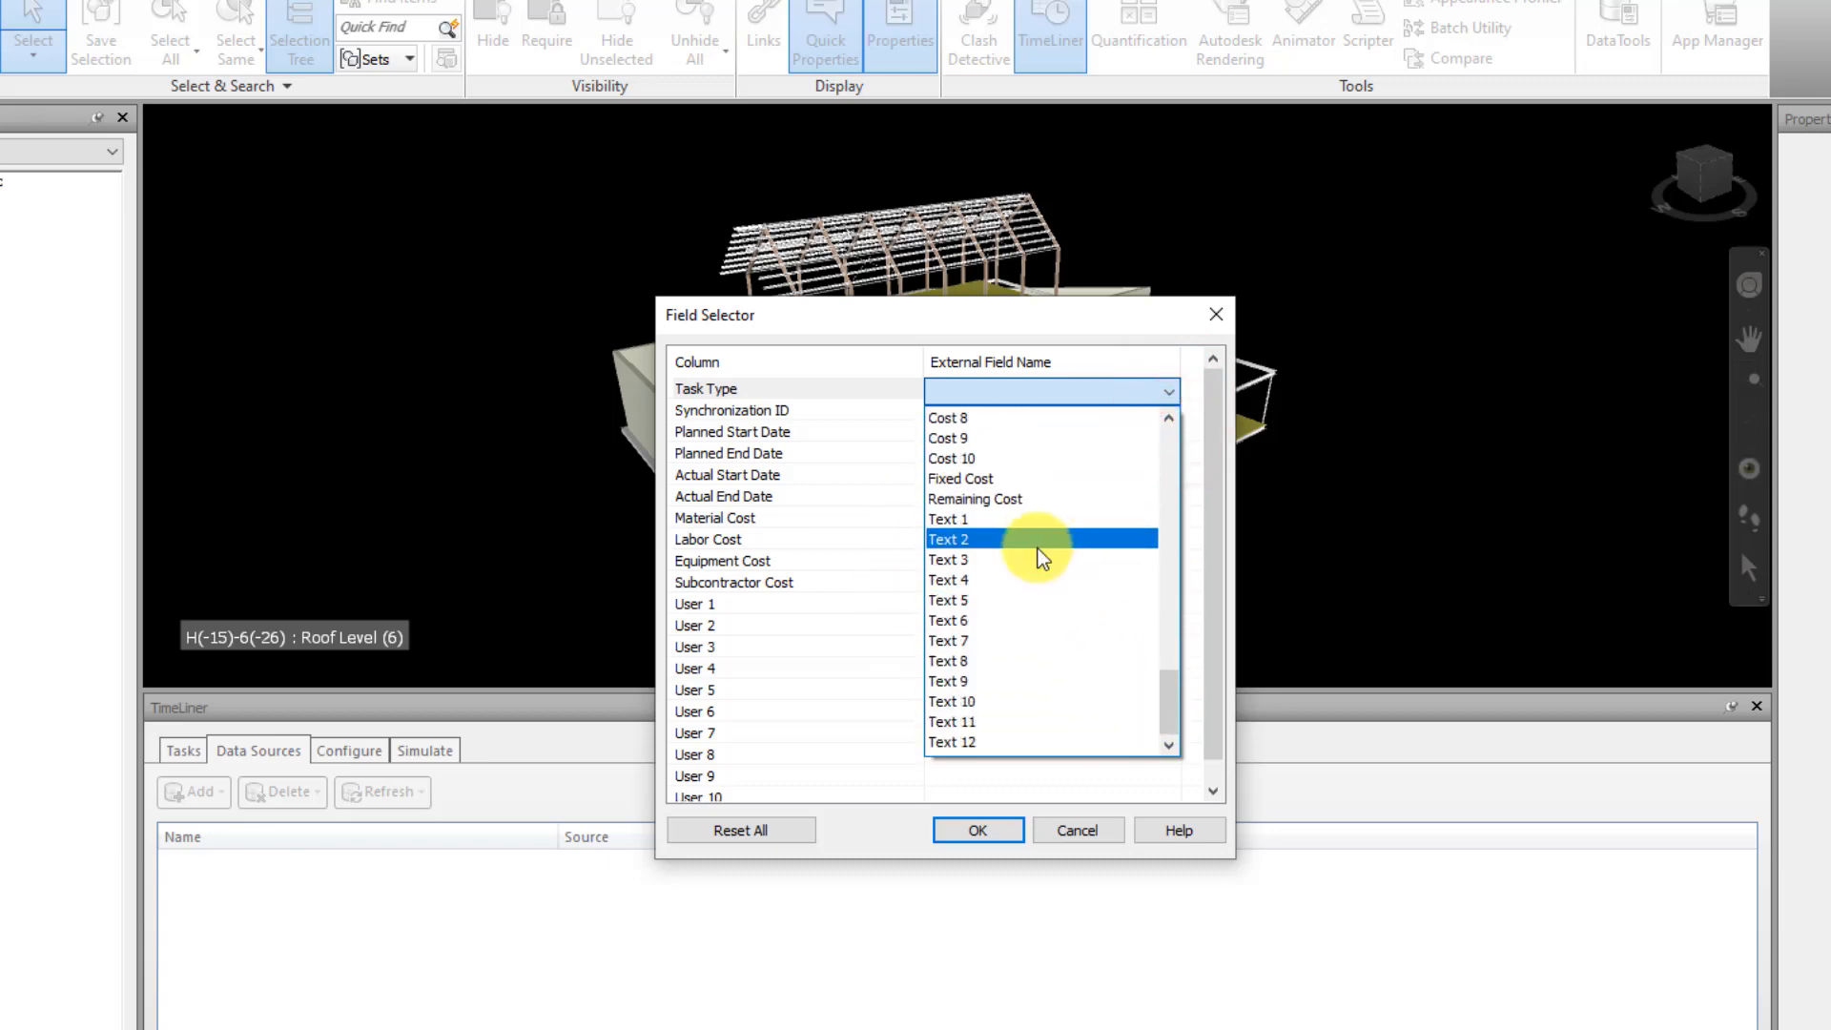
pyautogui.click(990, 600)
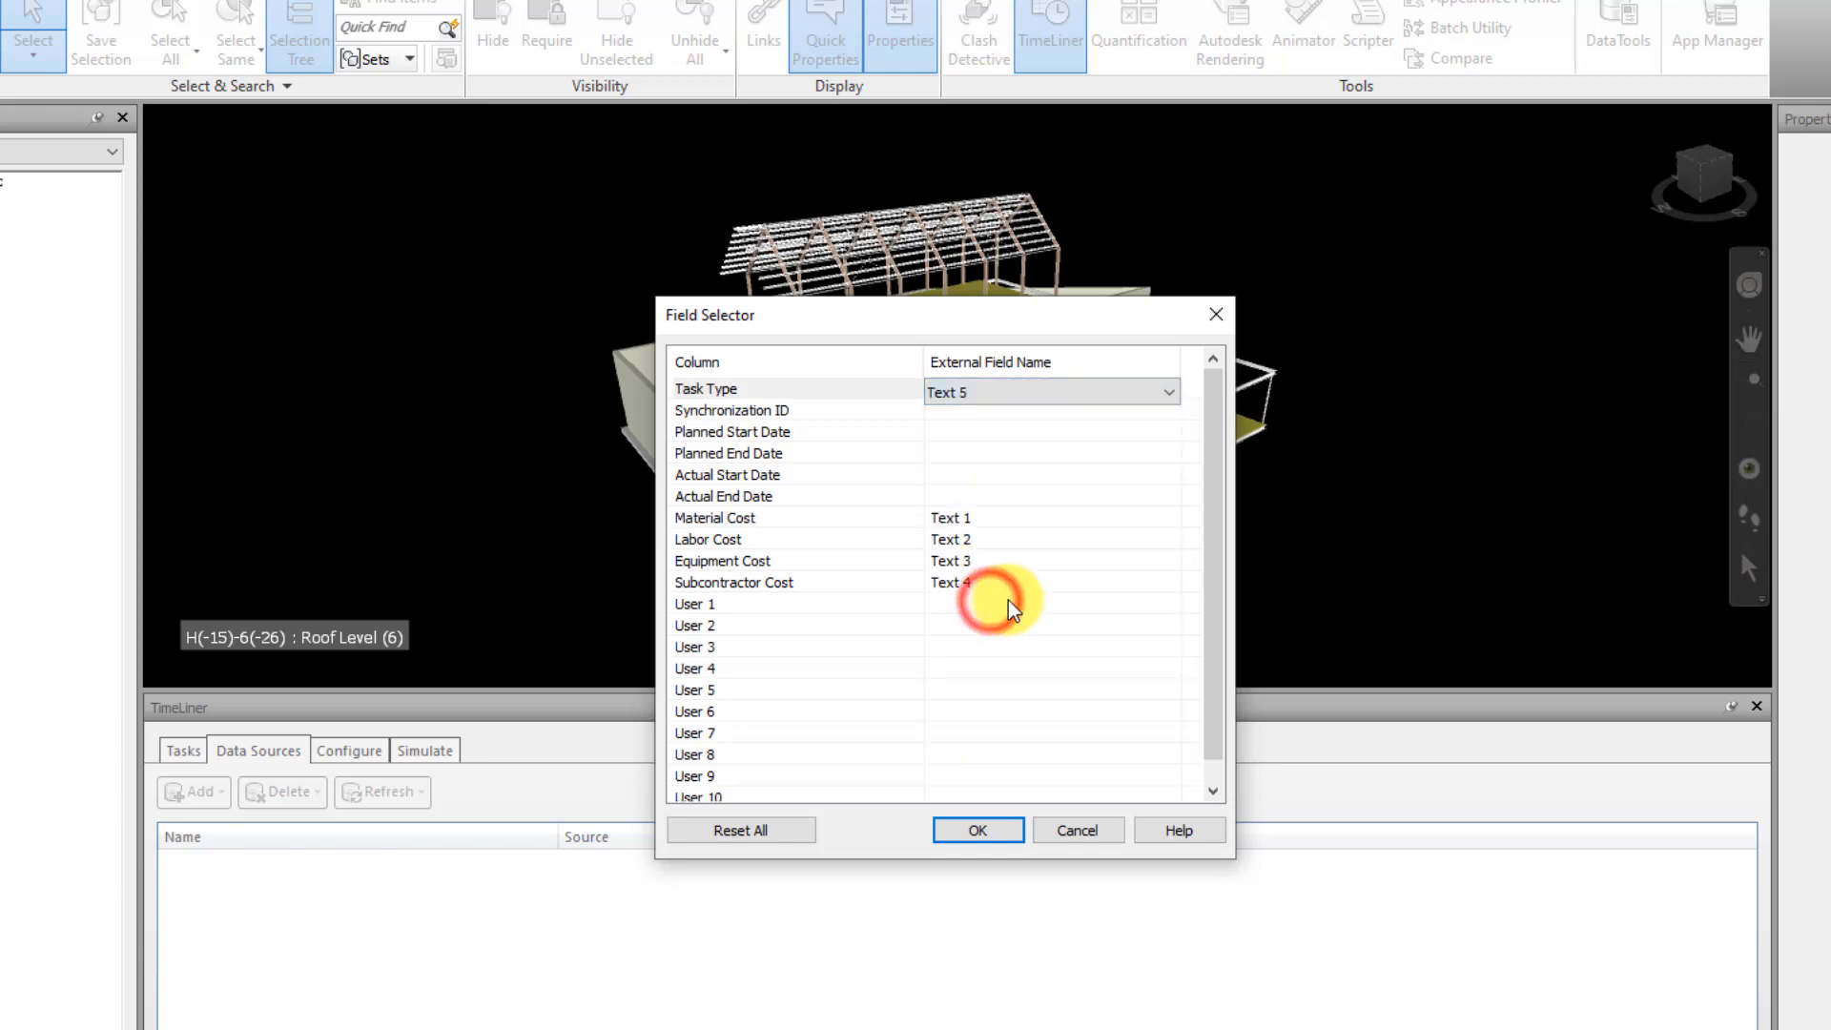
pyautogui.click(745, 431)
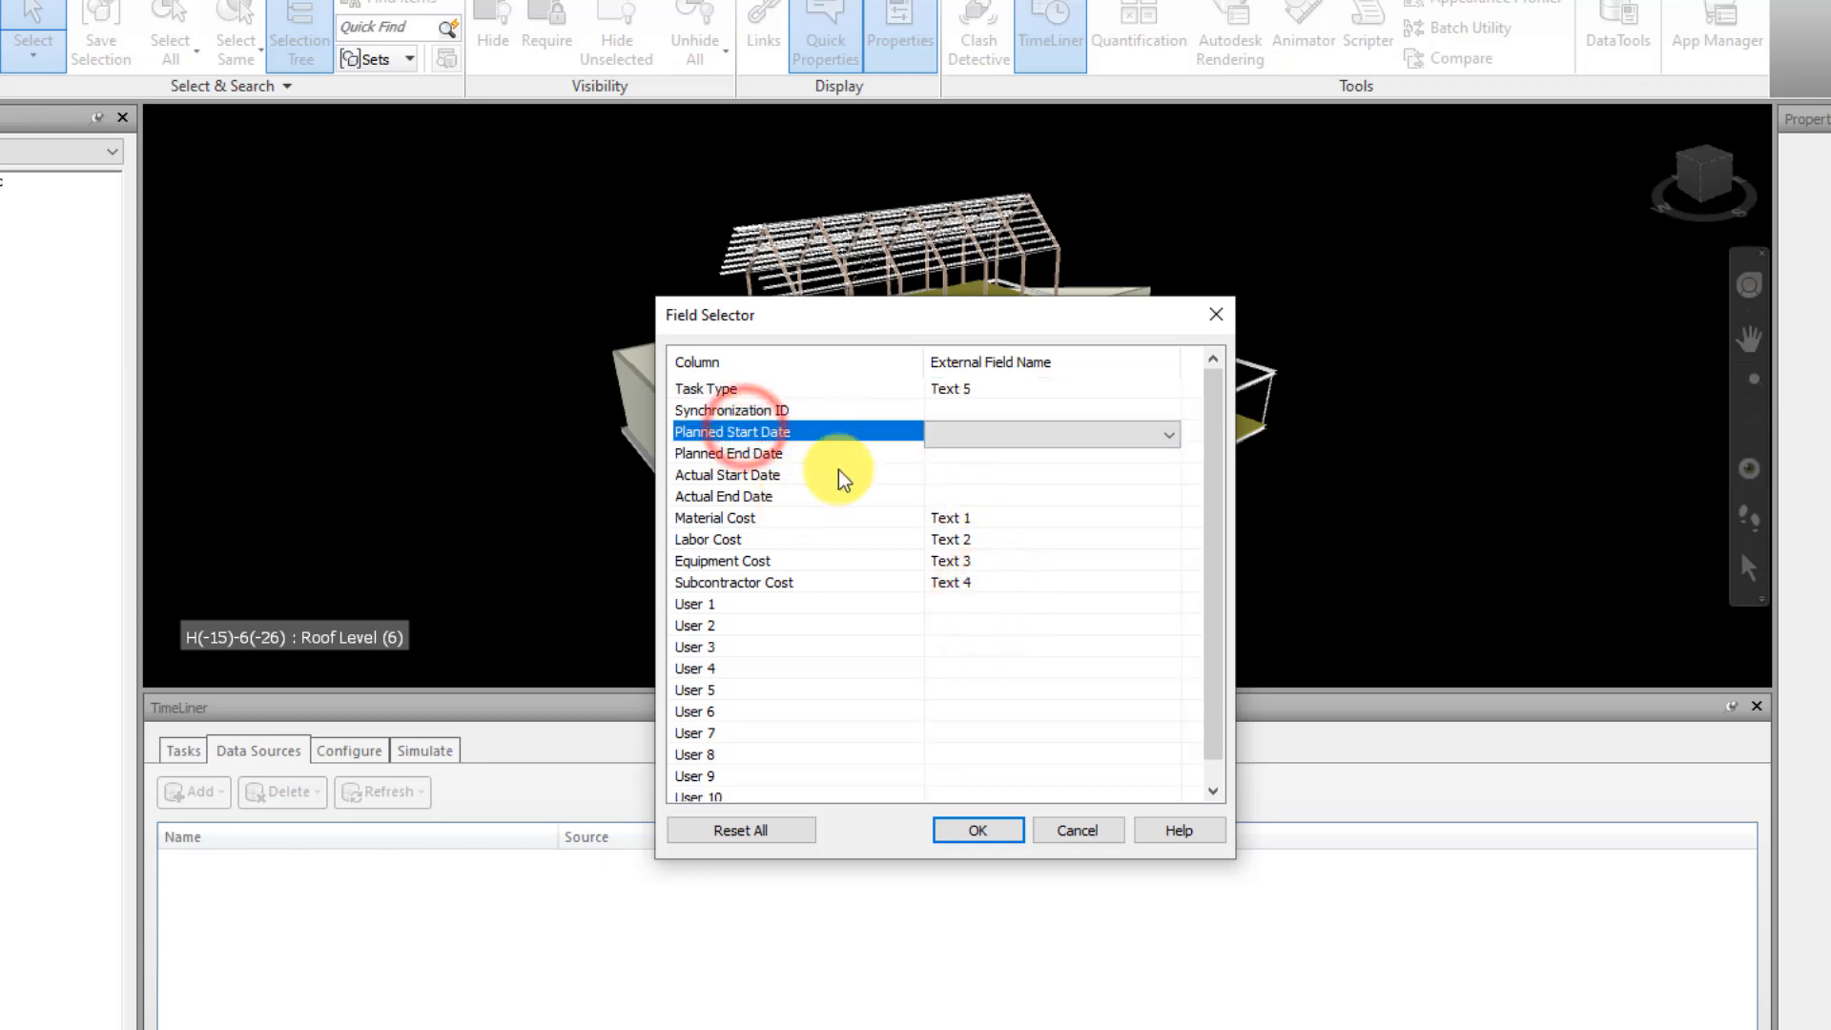
pyautogui.click(954, 836)
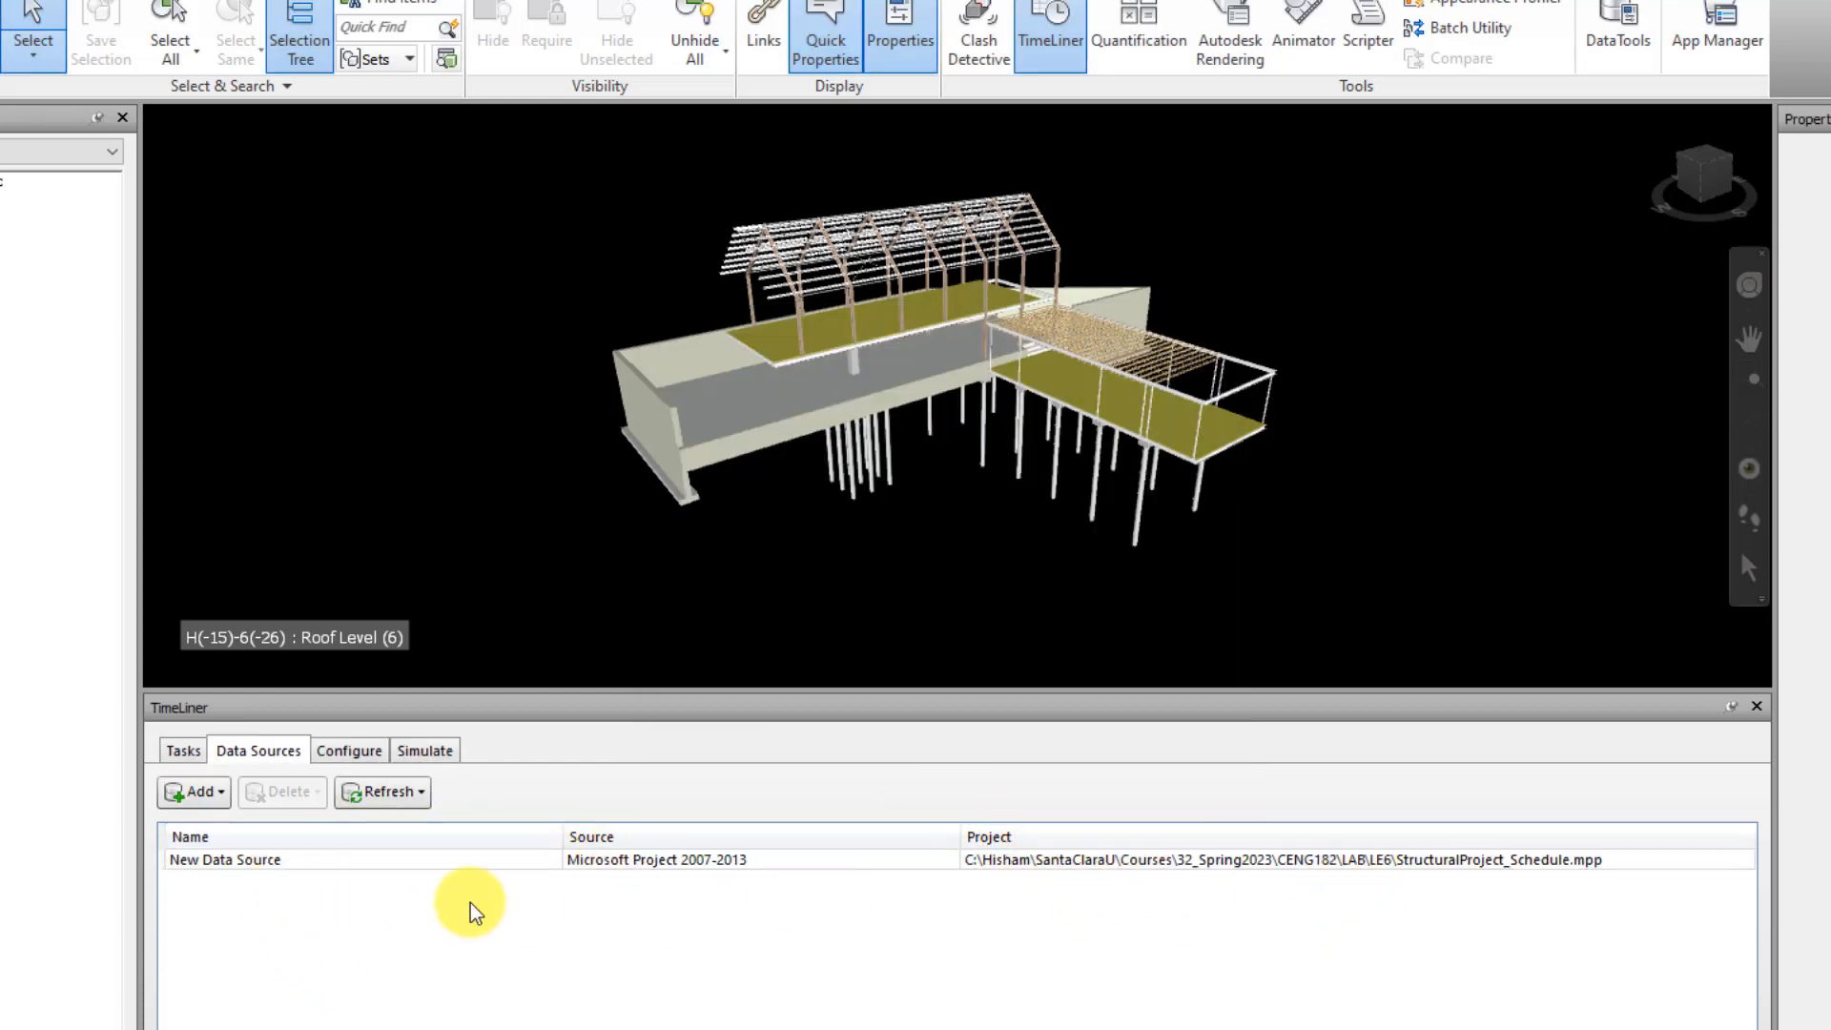
# Refresh the data source with Rebuild Task Hierarchy and view the cost columns of the imported tasks
pyautogui.click(386, 796)
pyautogui.click(438, 857)
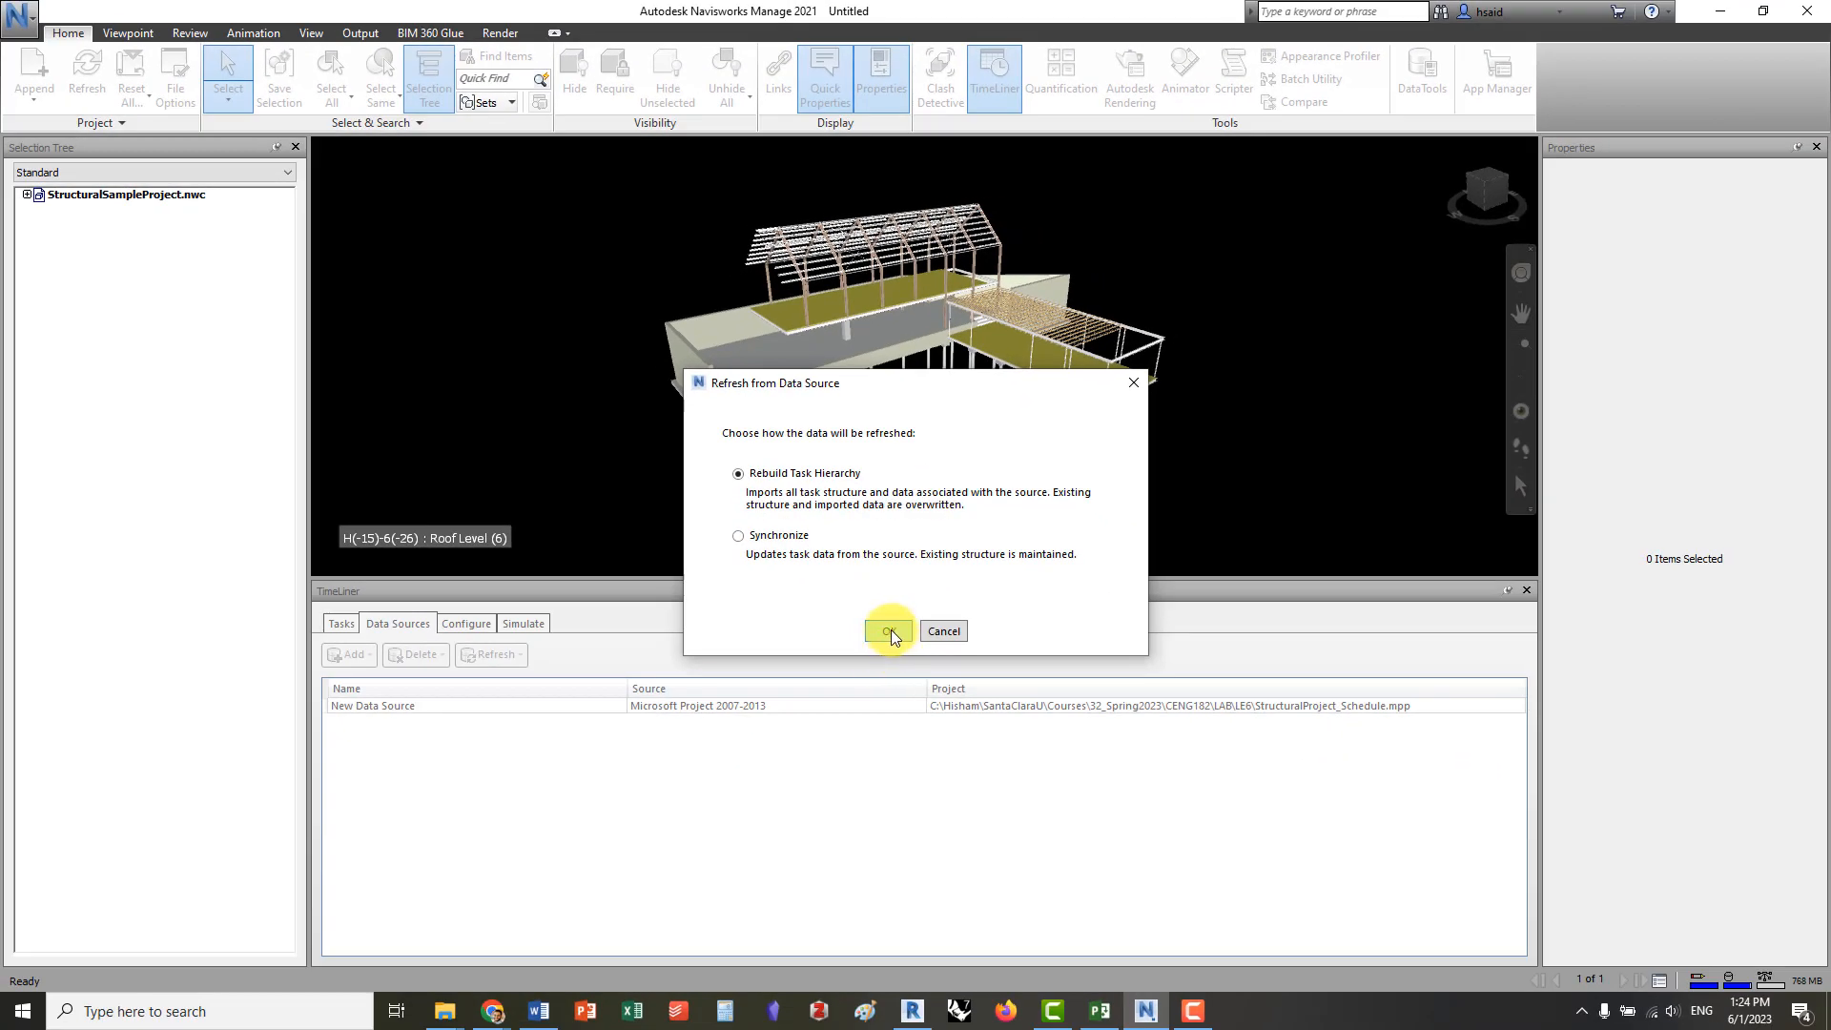
pyautogui.click(889, 631)
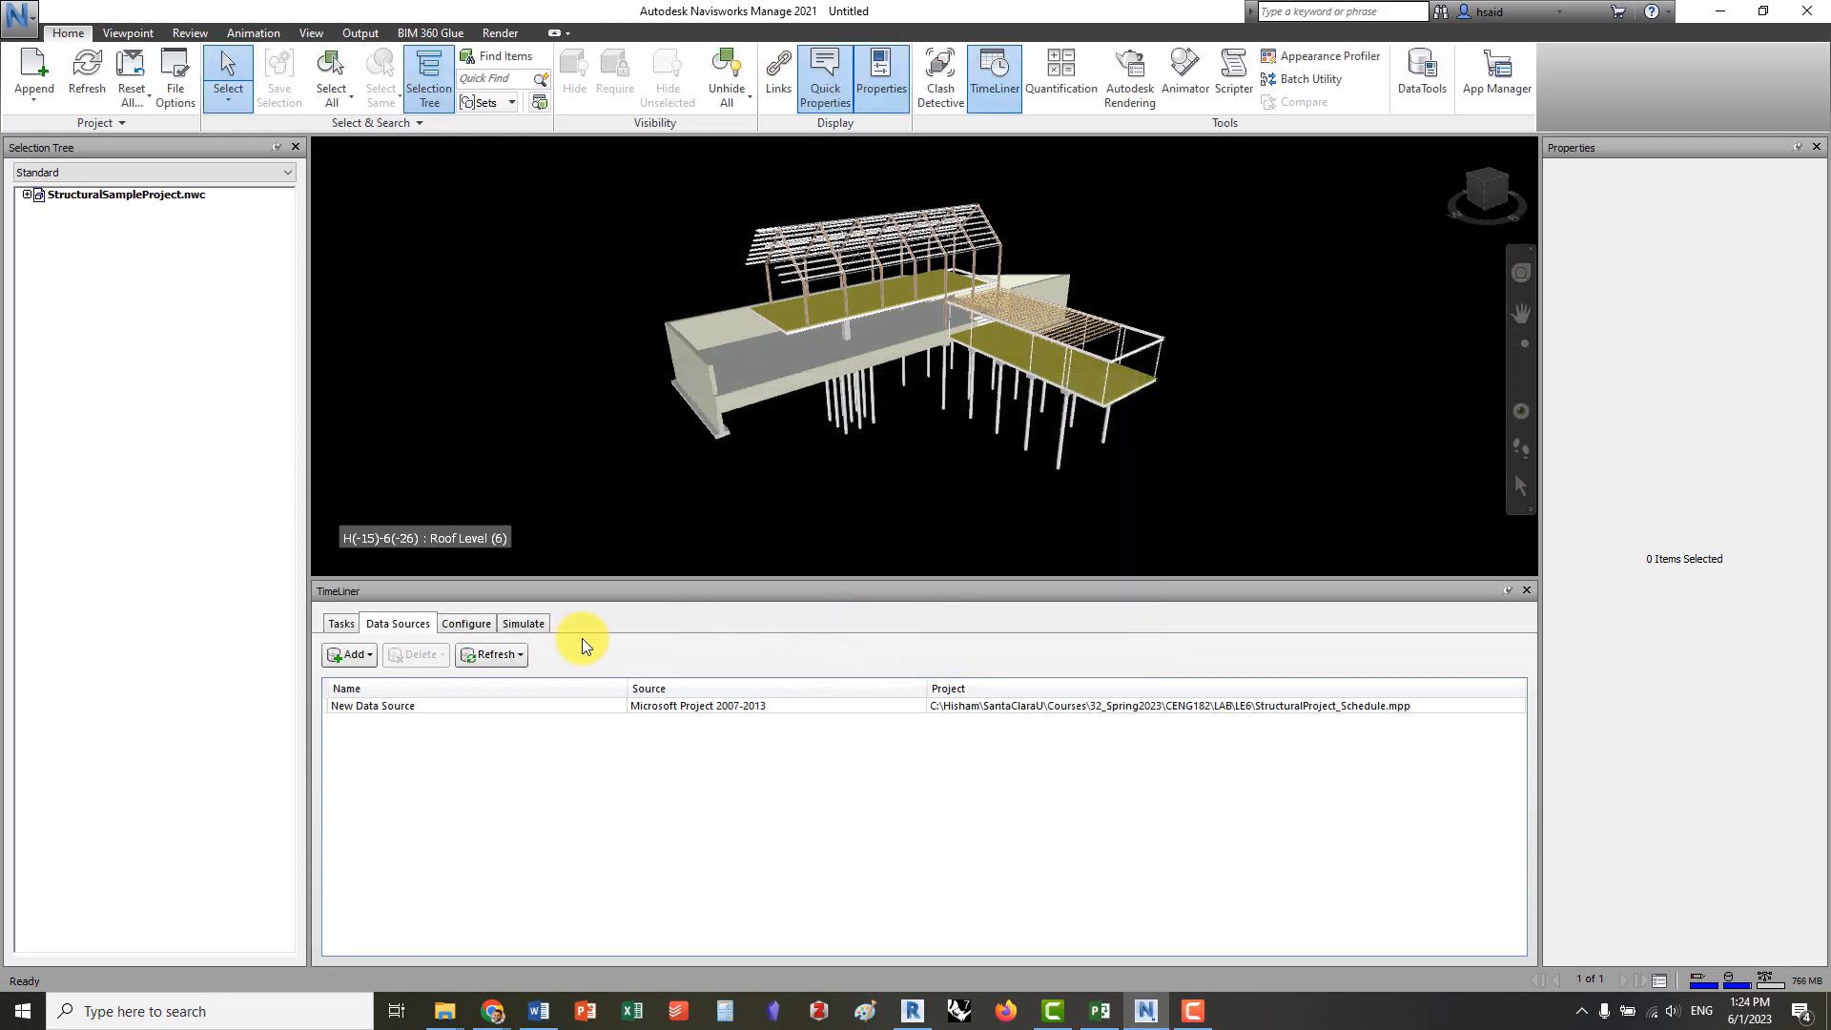
pyautogui.click(348, 634)
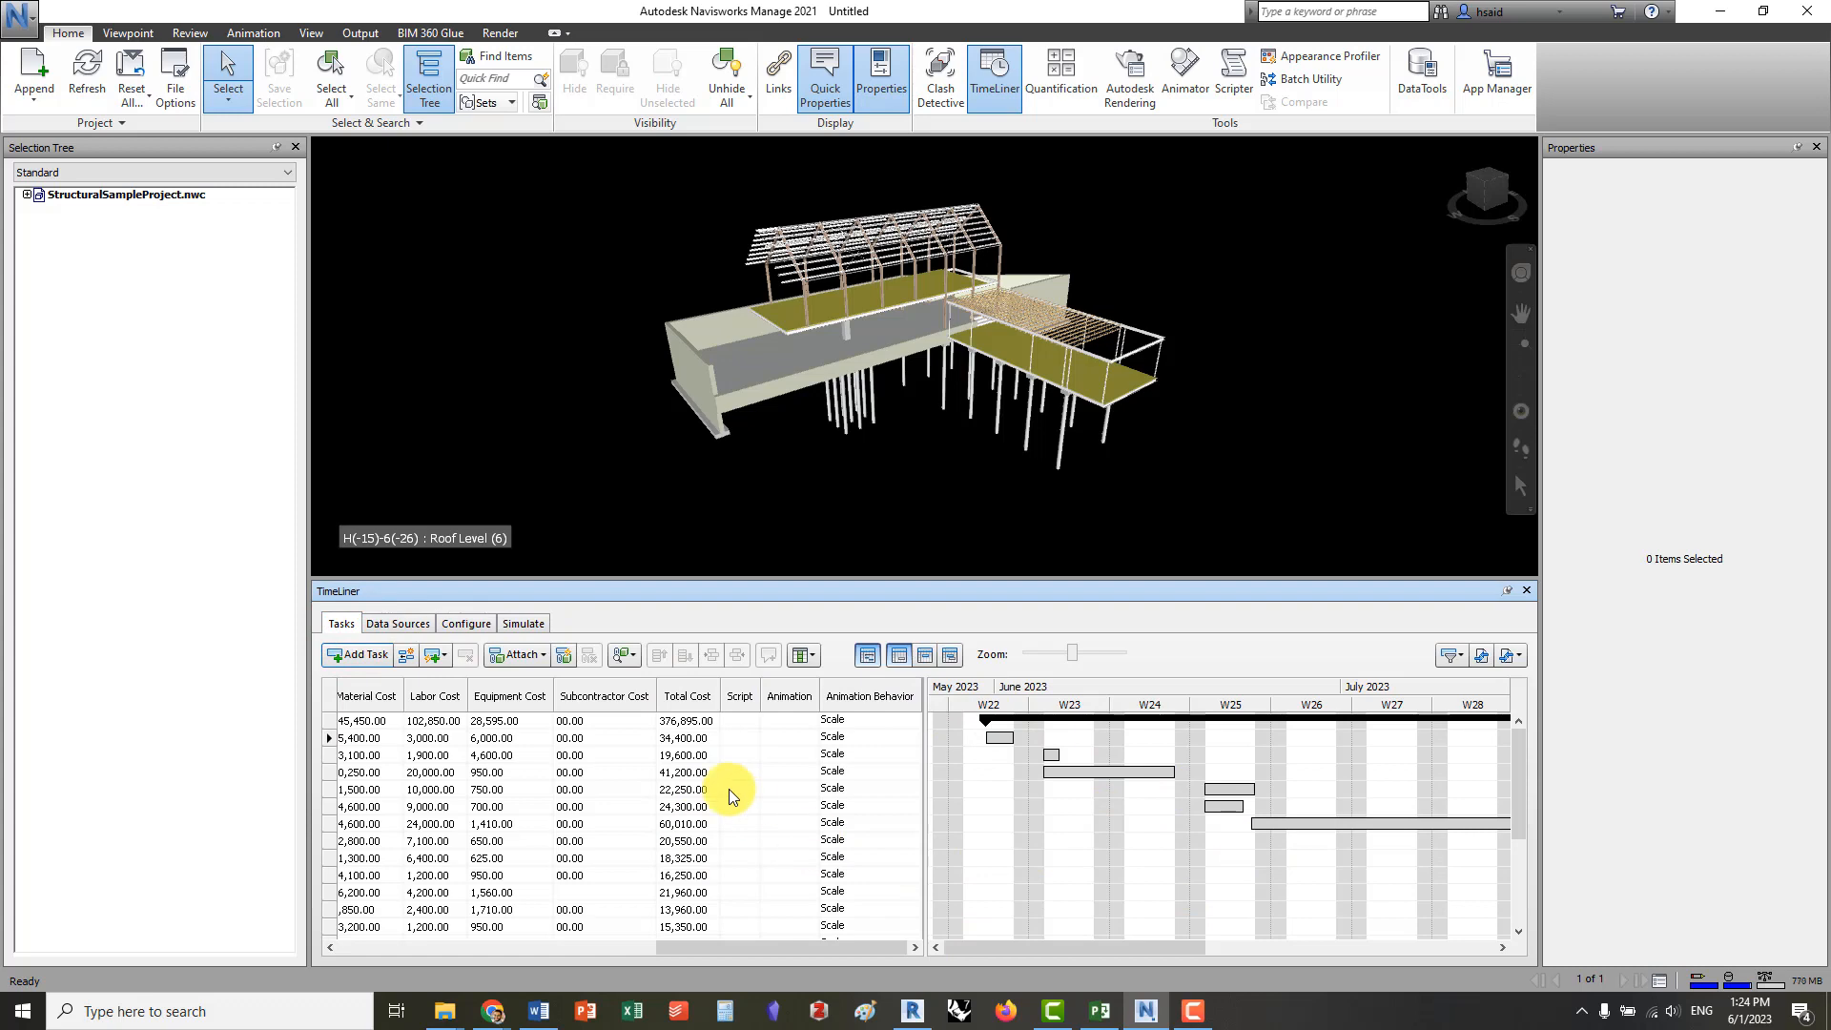
pyautogui.moveTo(750, 948); pyautogui.dragTo(871, 973)
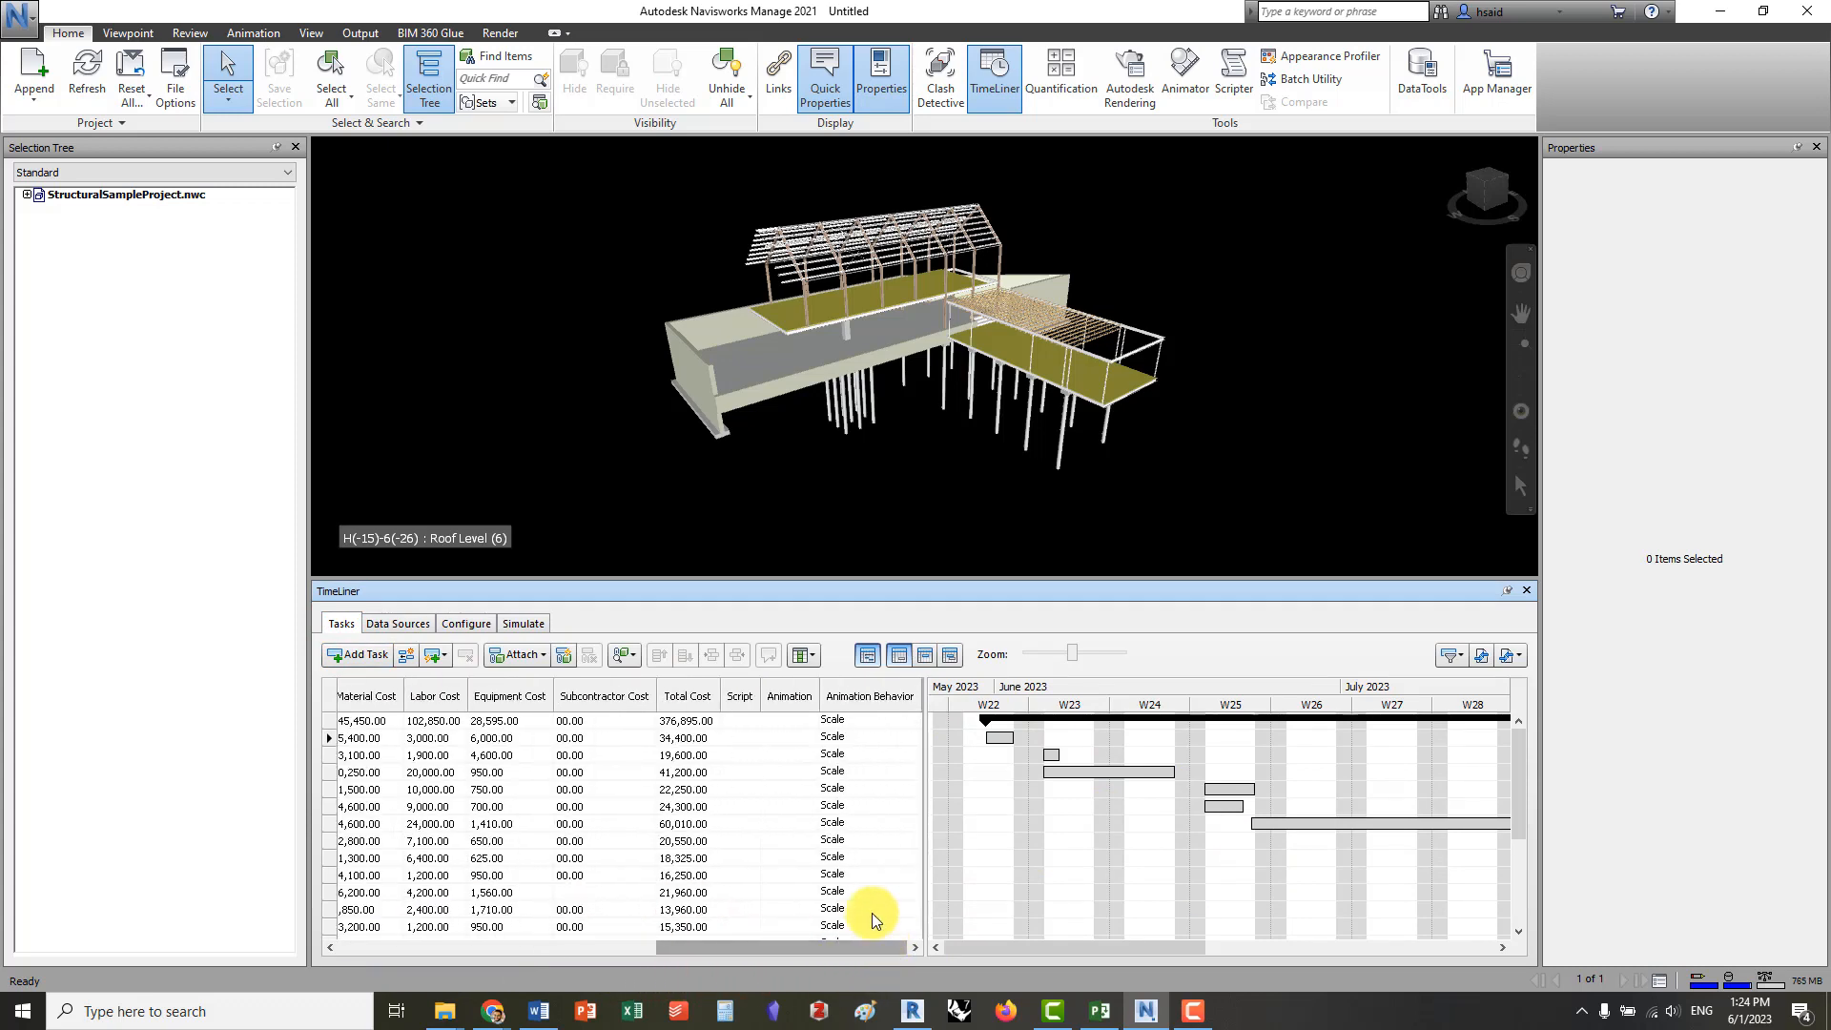
# Try the Standard and Basic column sets on the task list and return to the Extended set
pyautogui.click(803, 658)
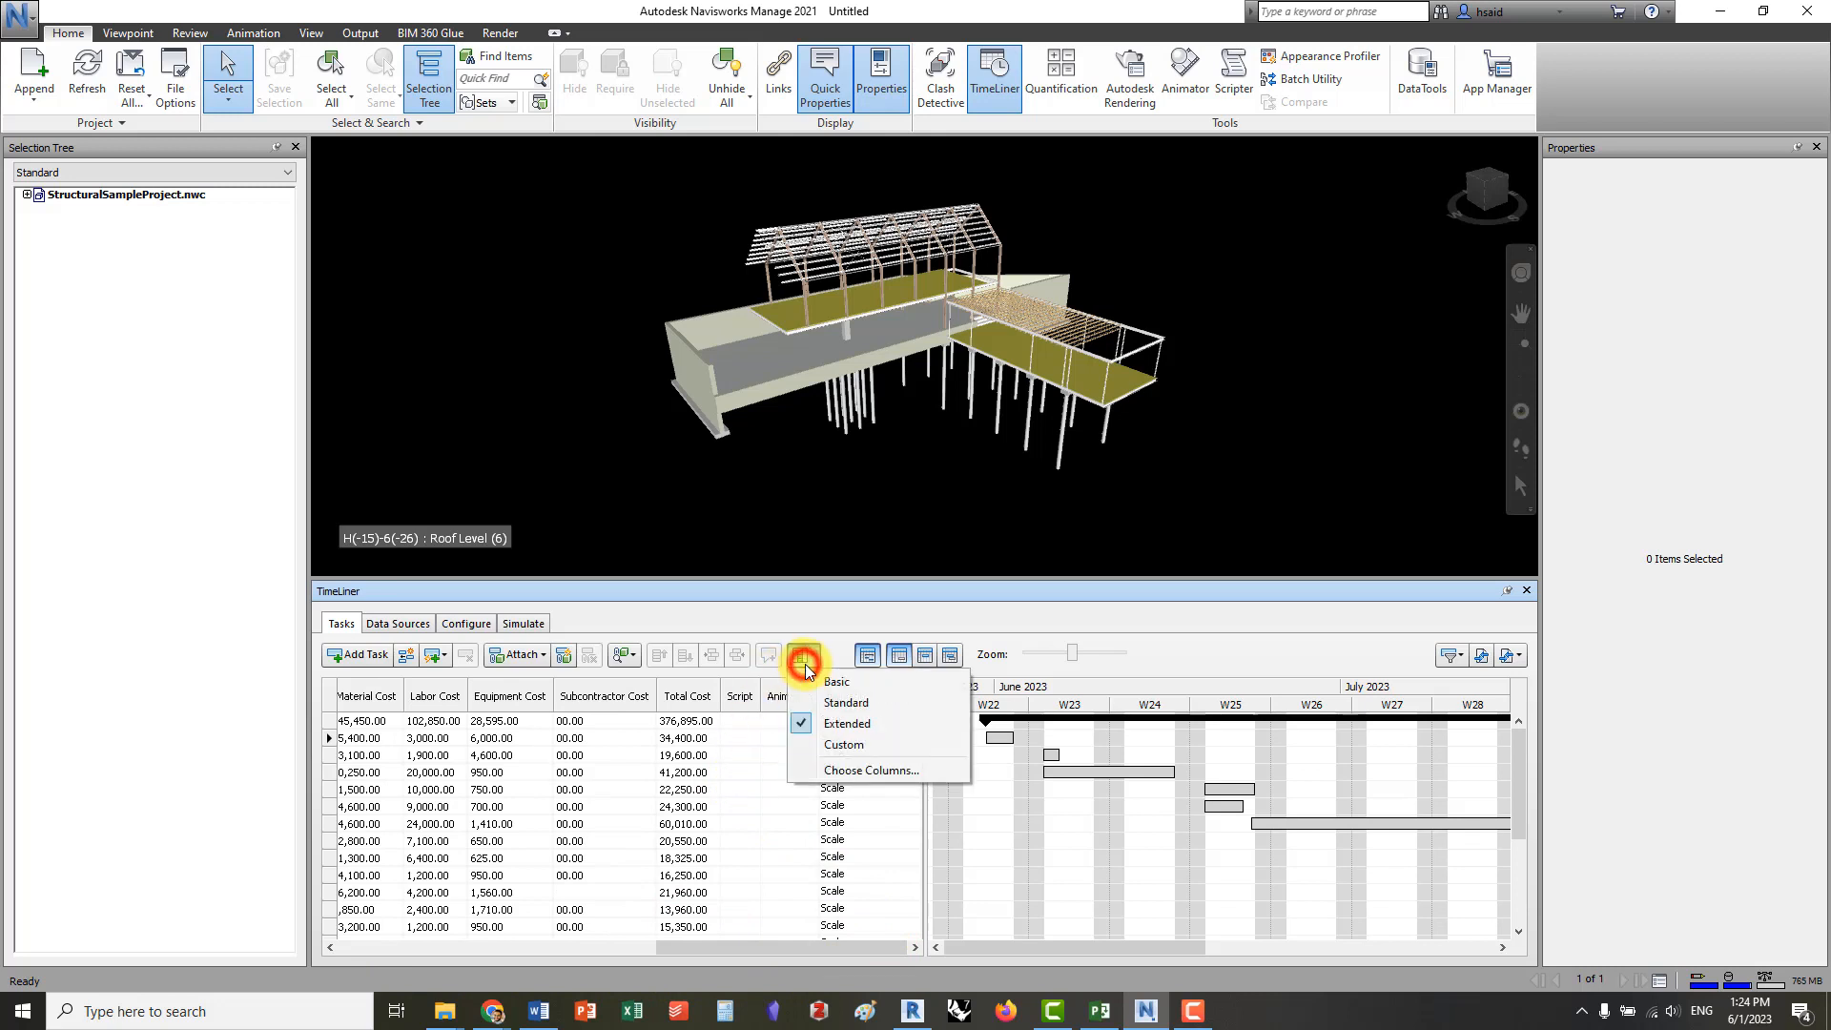
pyautogui.click(863, 708)
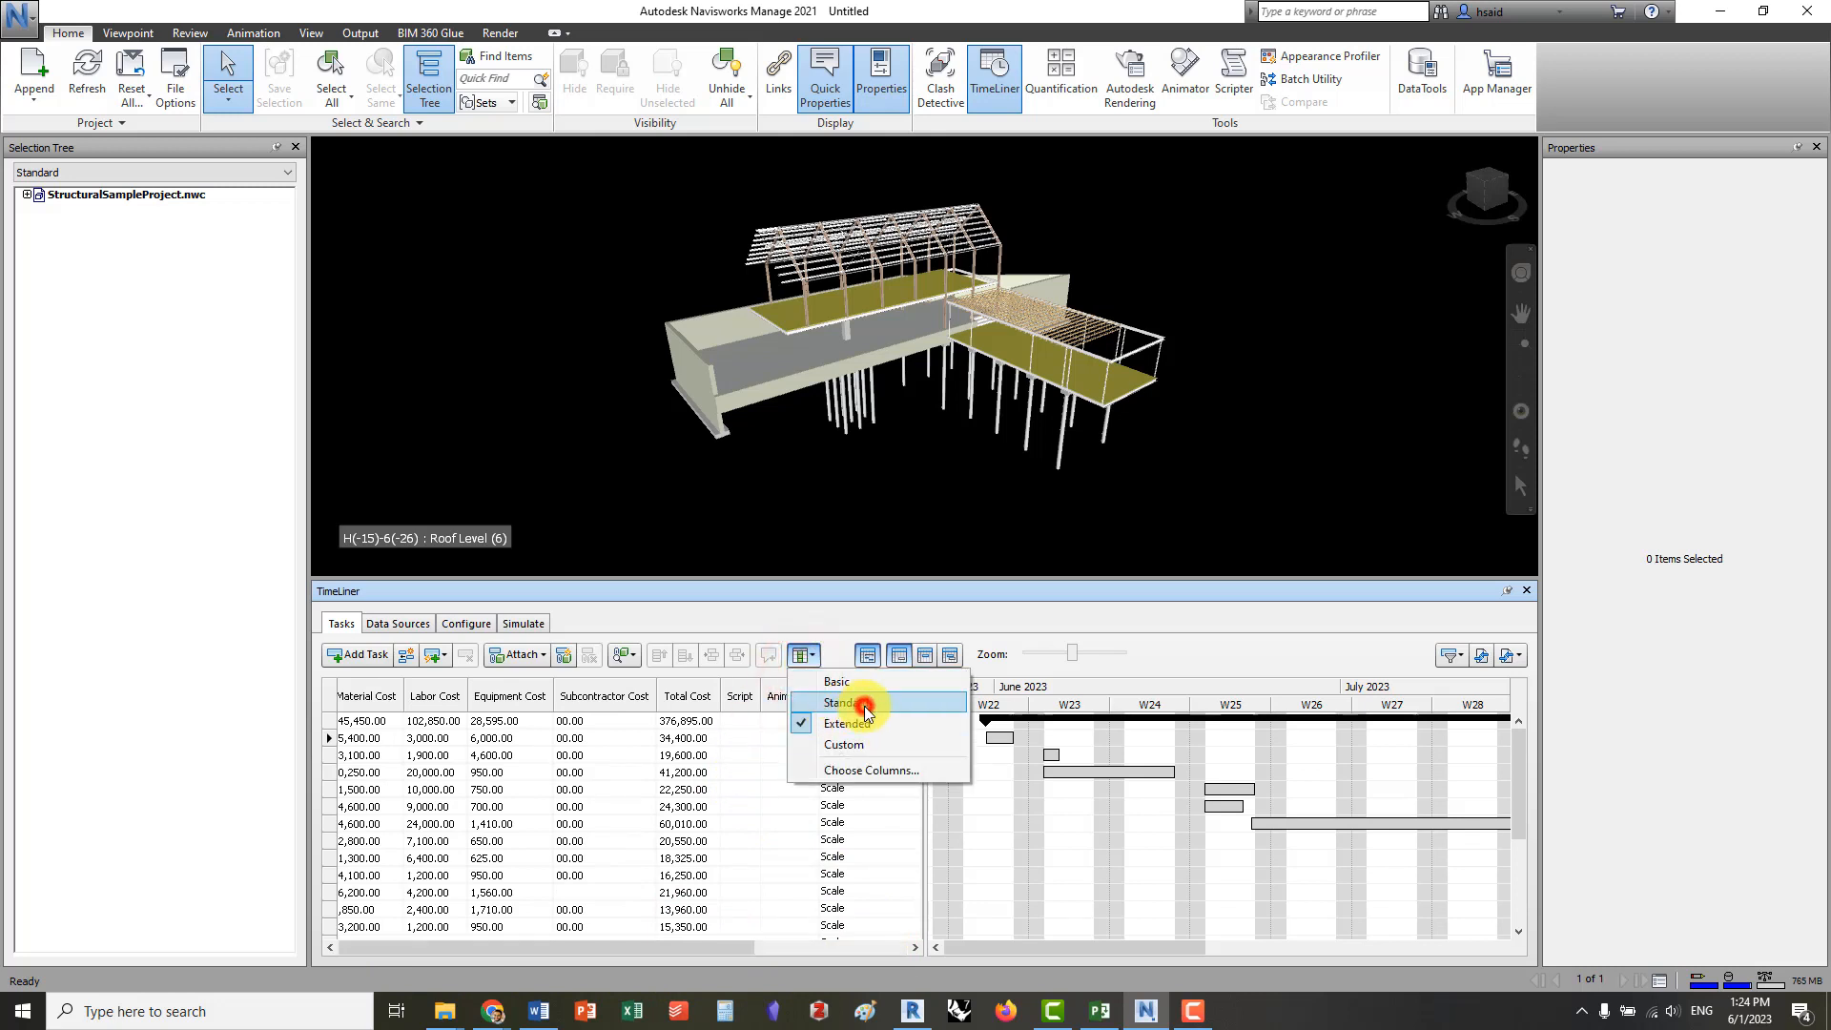
pyautogui.click(811, 654)
pyautogui.click(836, 681)
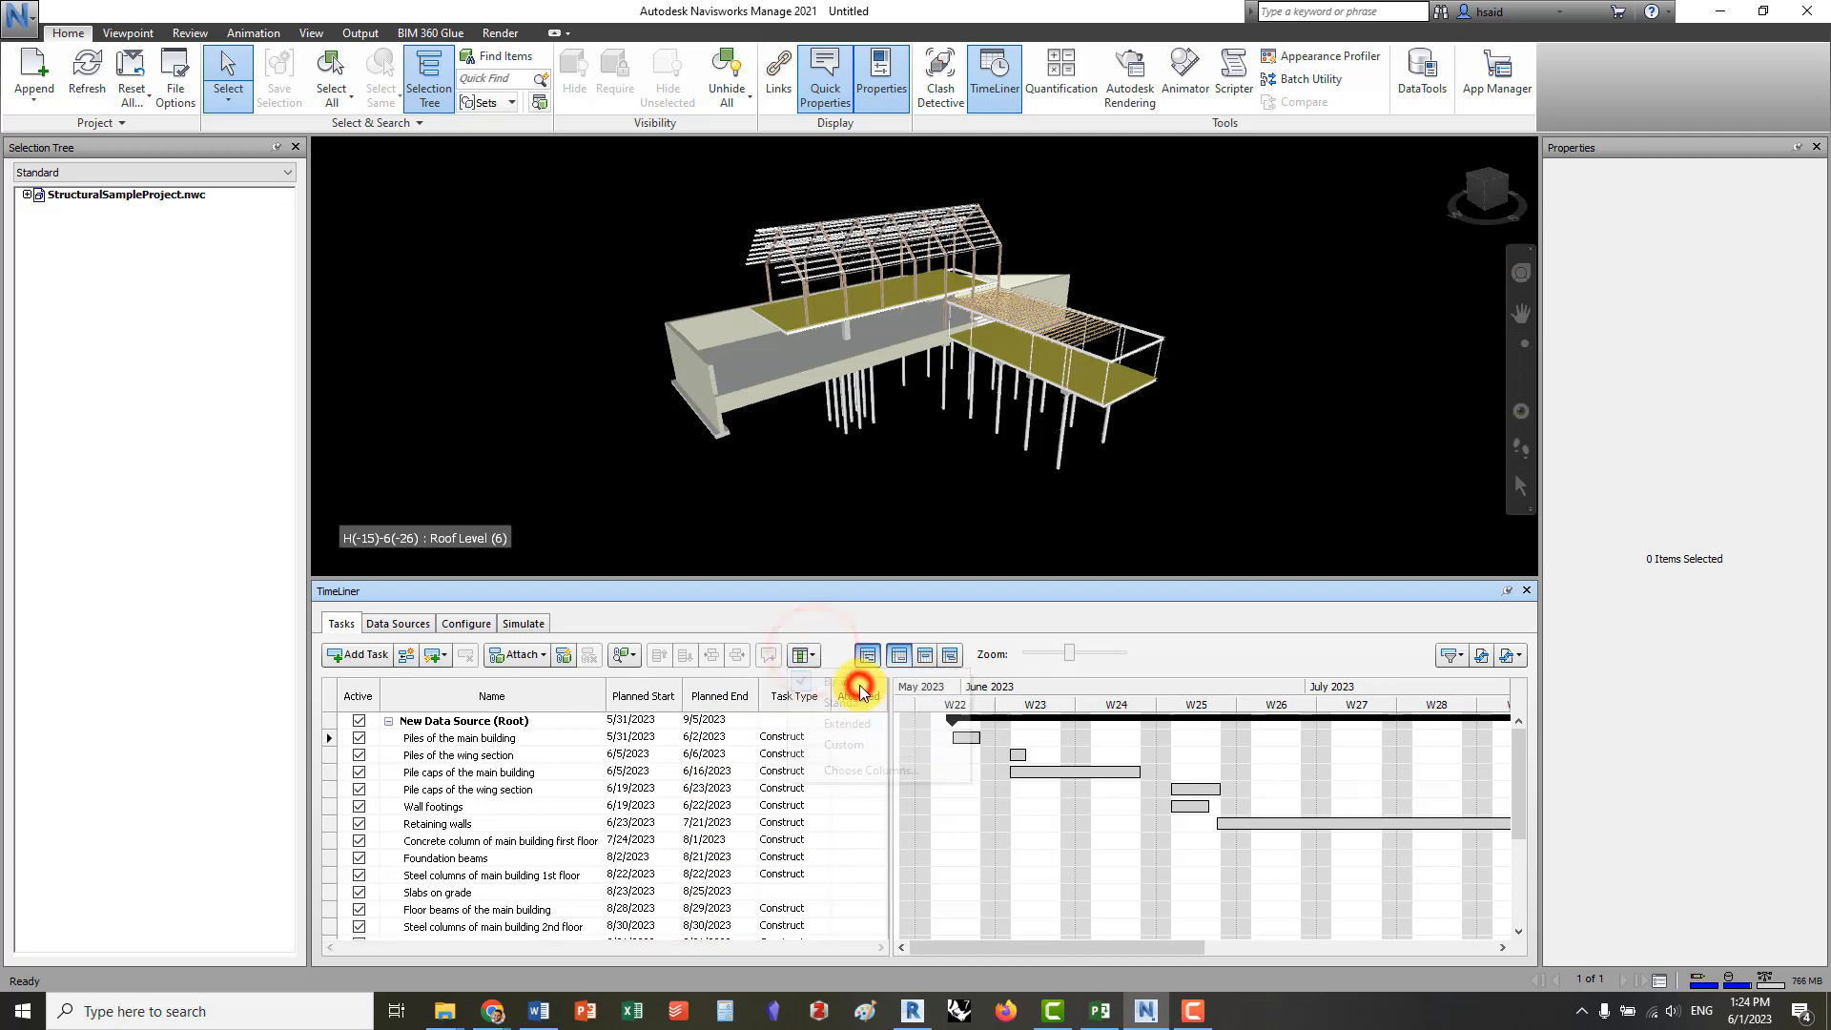
pyautogui.click(811, 654)
pyautogui.click(845, 704)
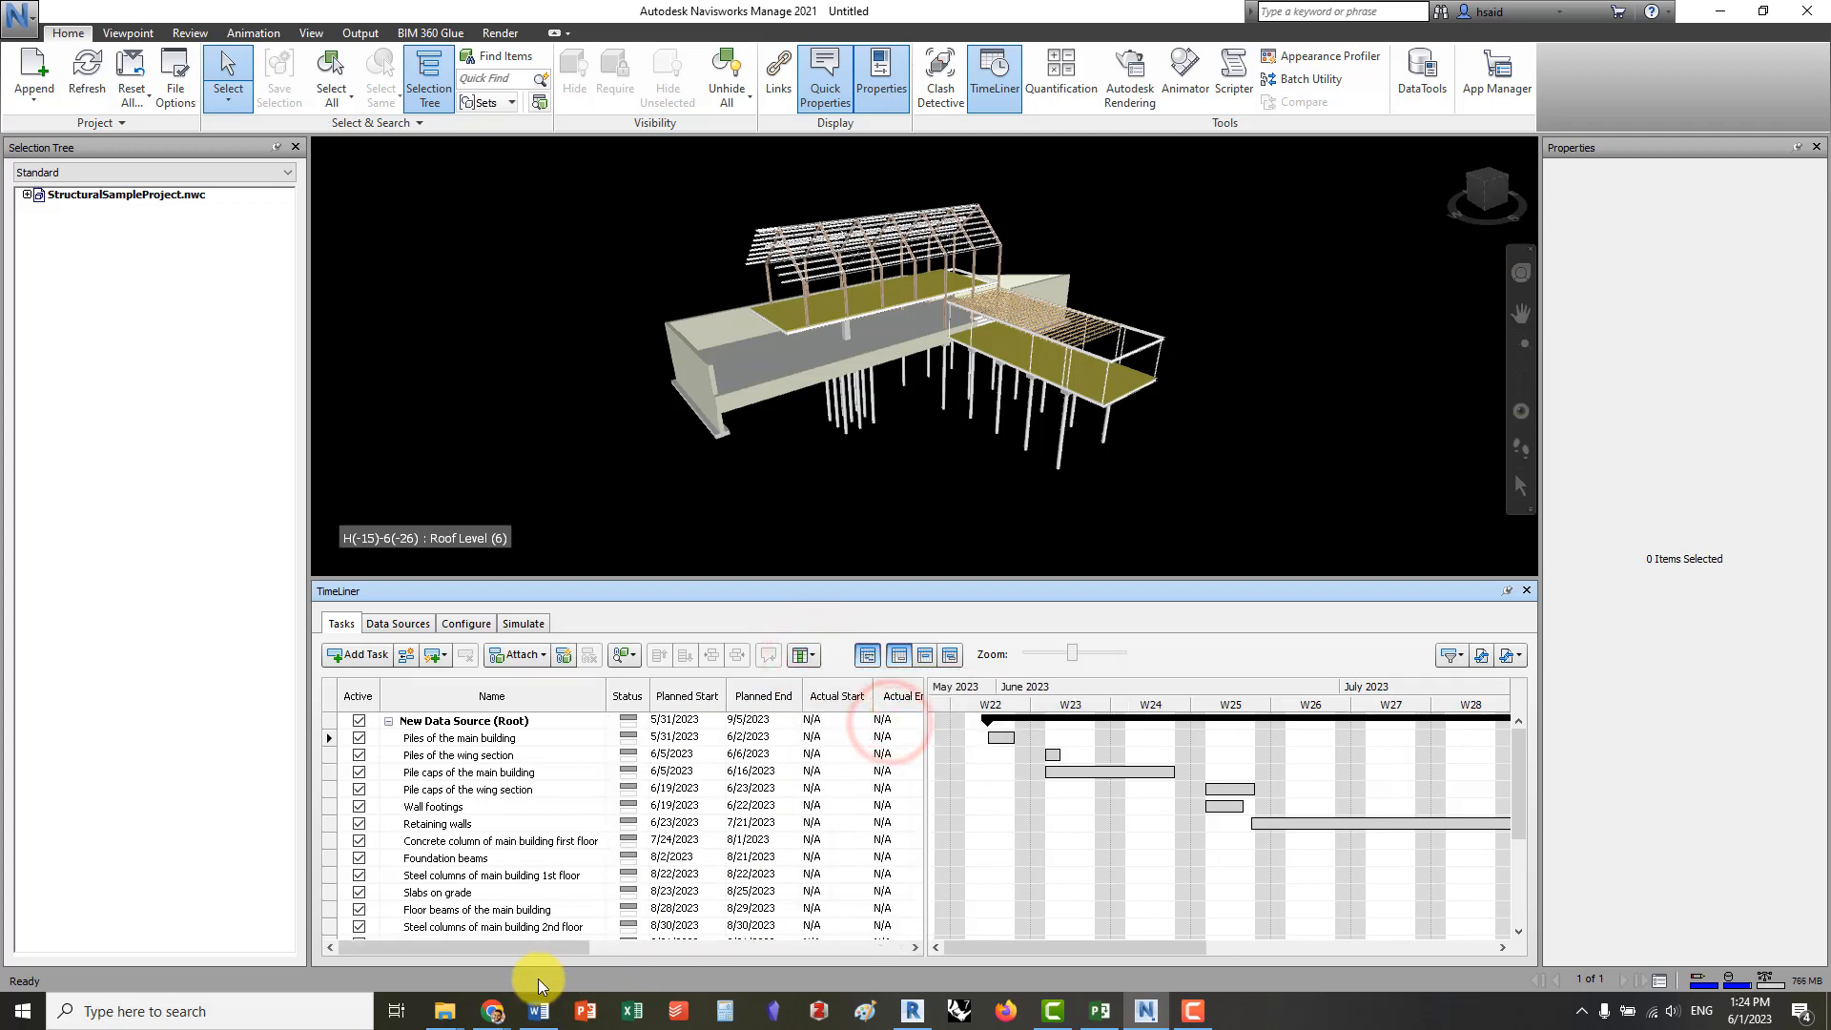
# Review the imported tasks' dates, task types and costs, collapsing and re-expanding the root task of the data source
pyautogui.moveTo(482, 947); pyautogui.dragTo(662, 948)
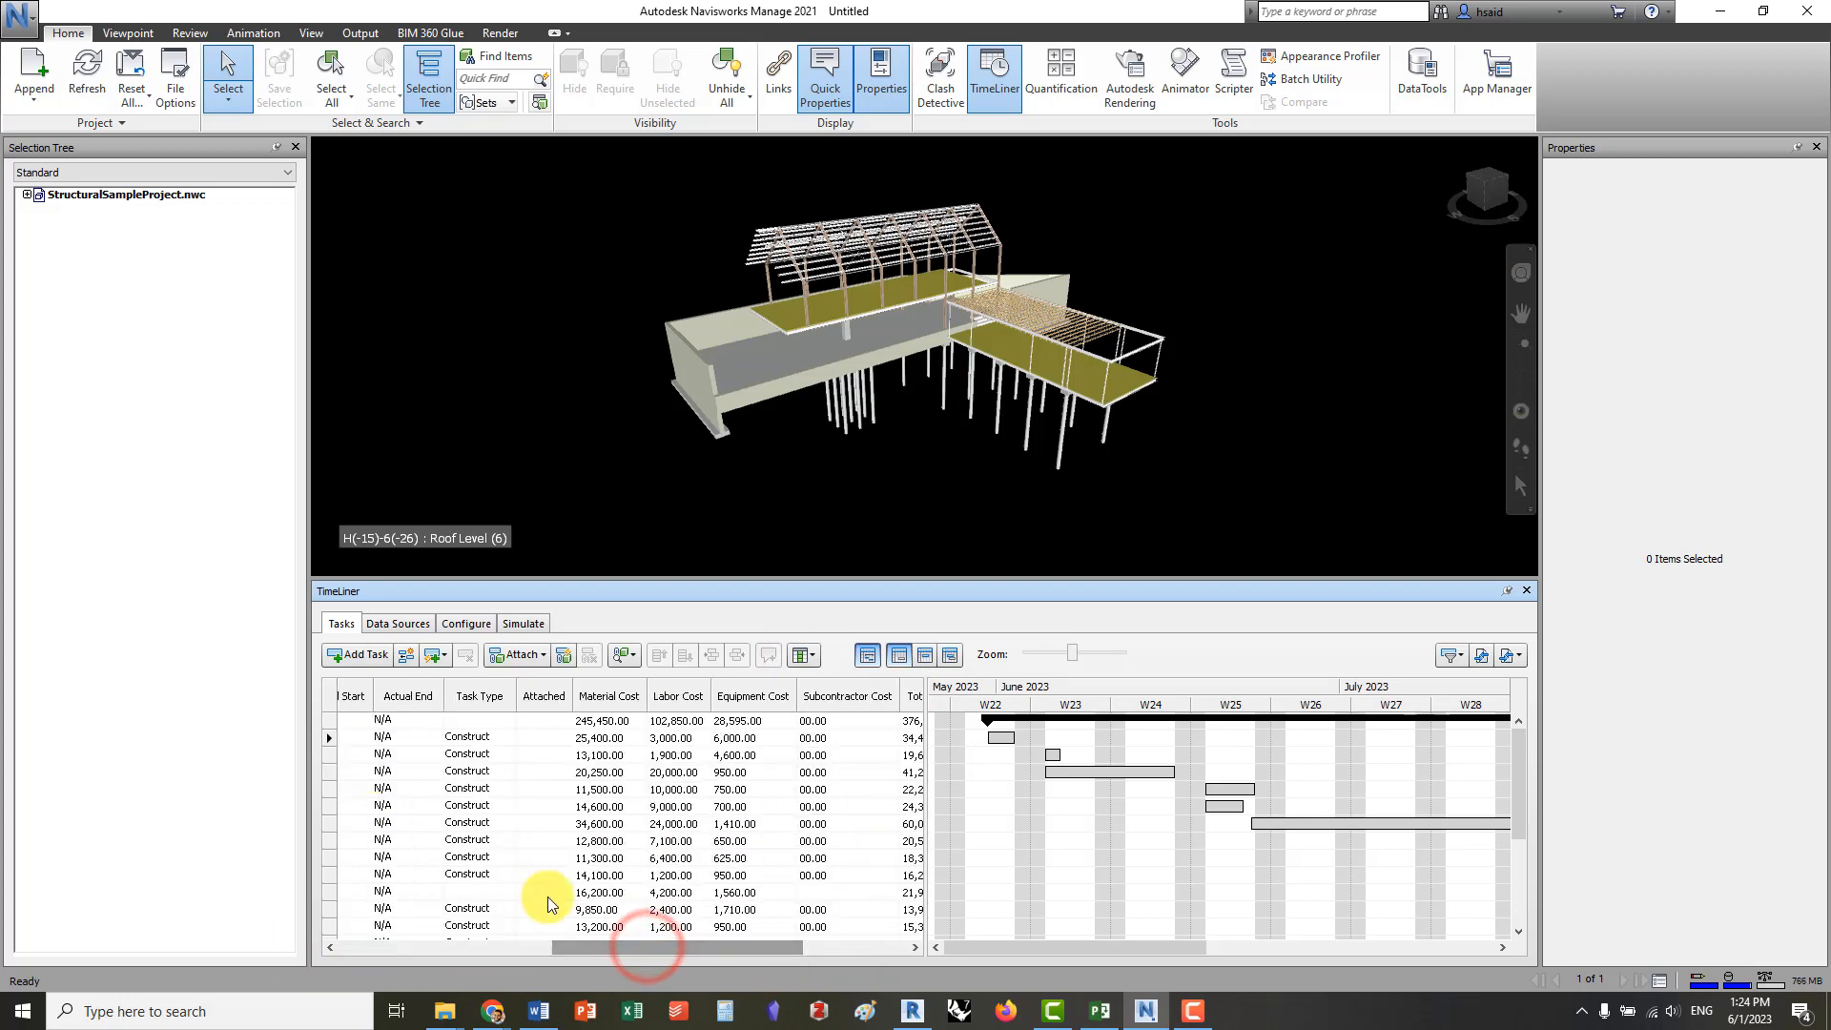
pyautogui.click(480, 947)
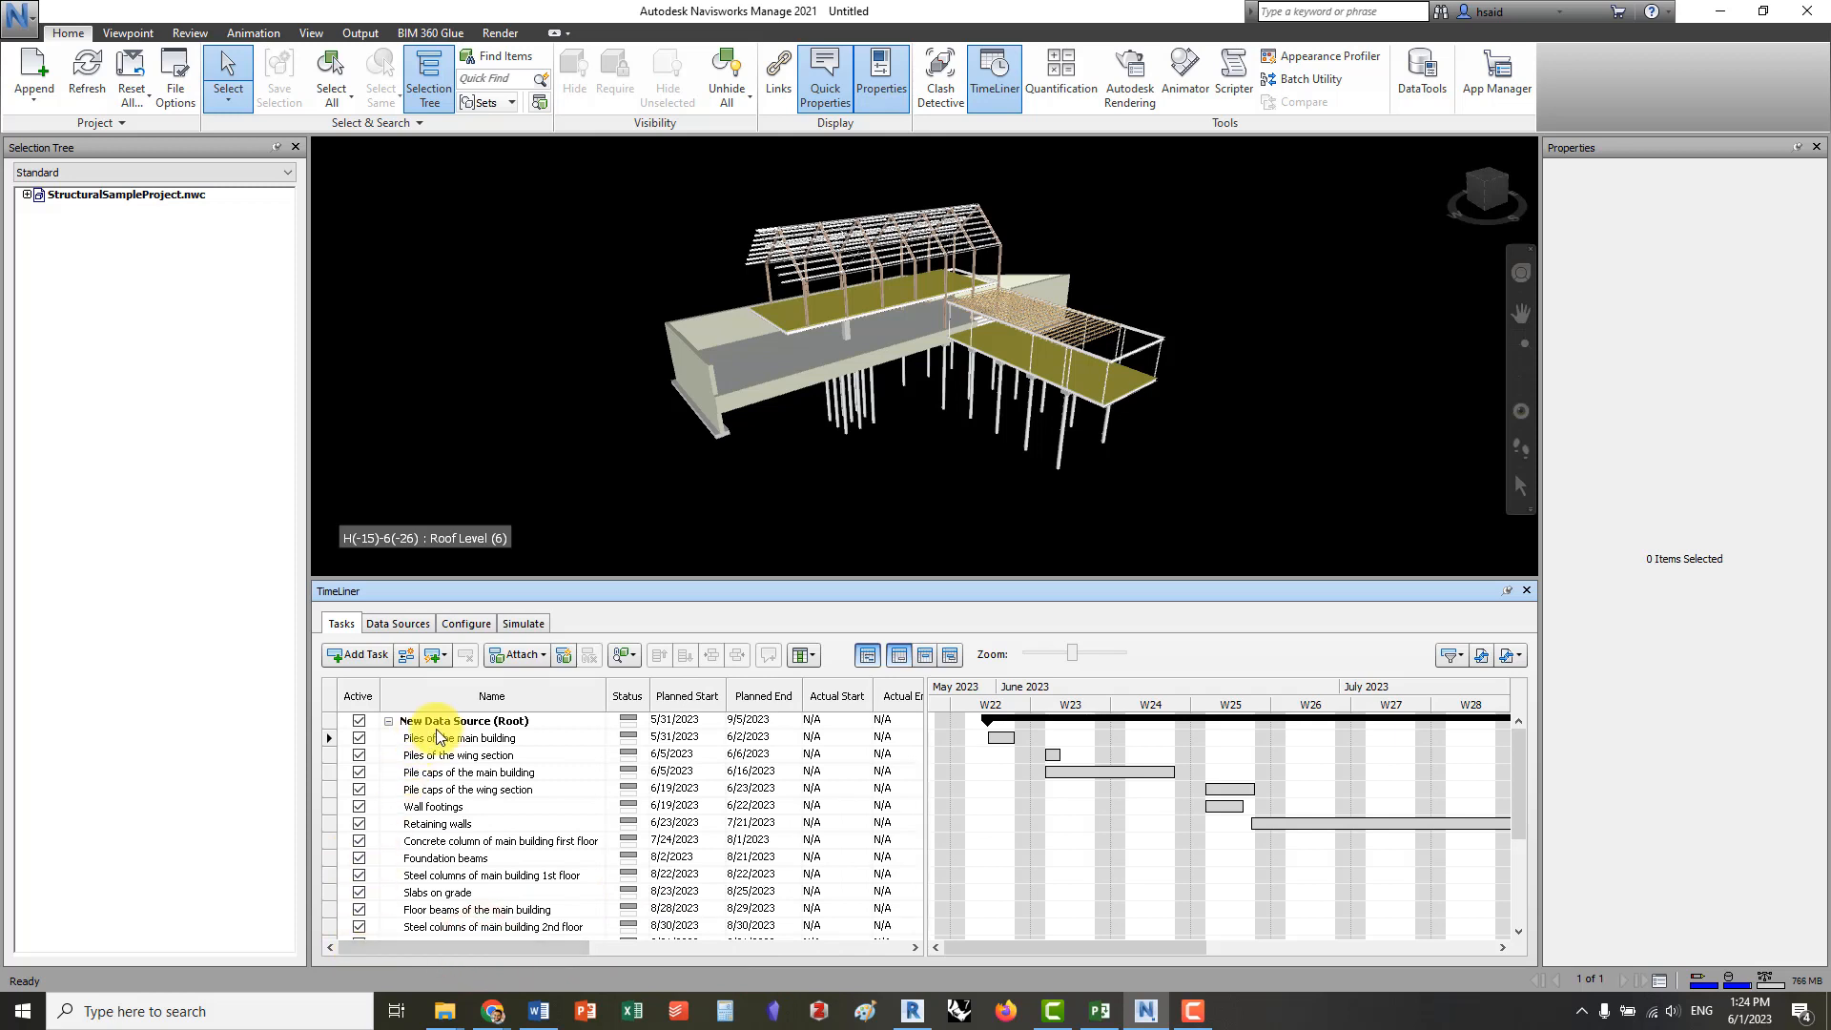
pyautogui.click(390, 723)
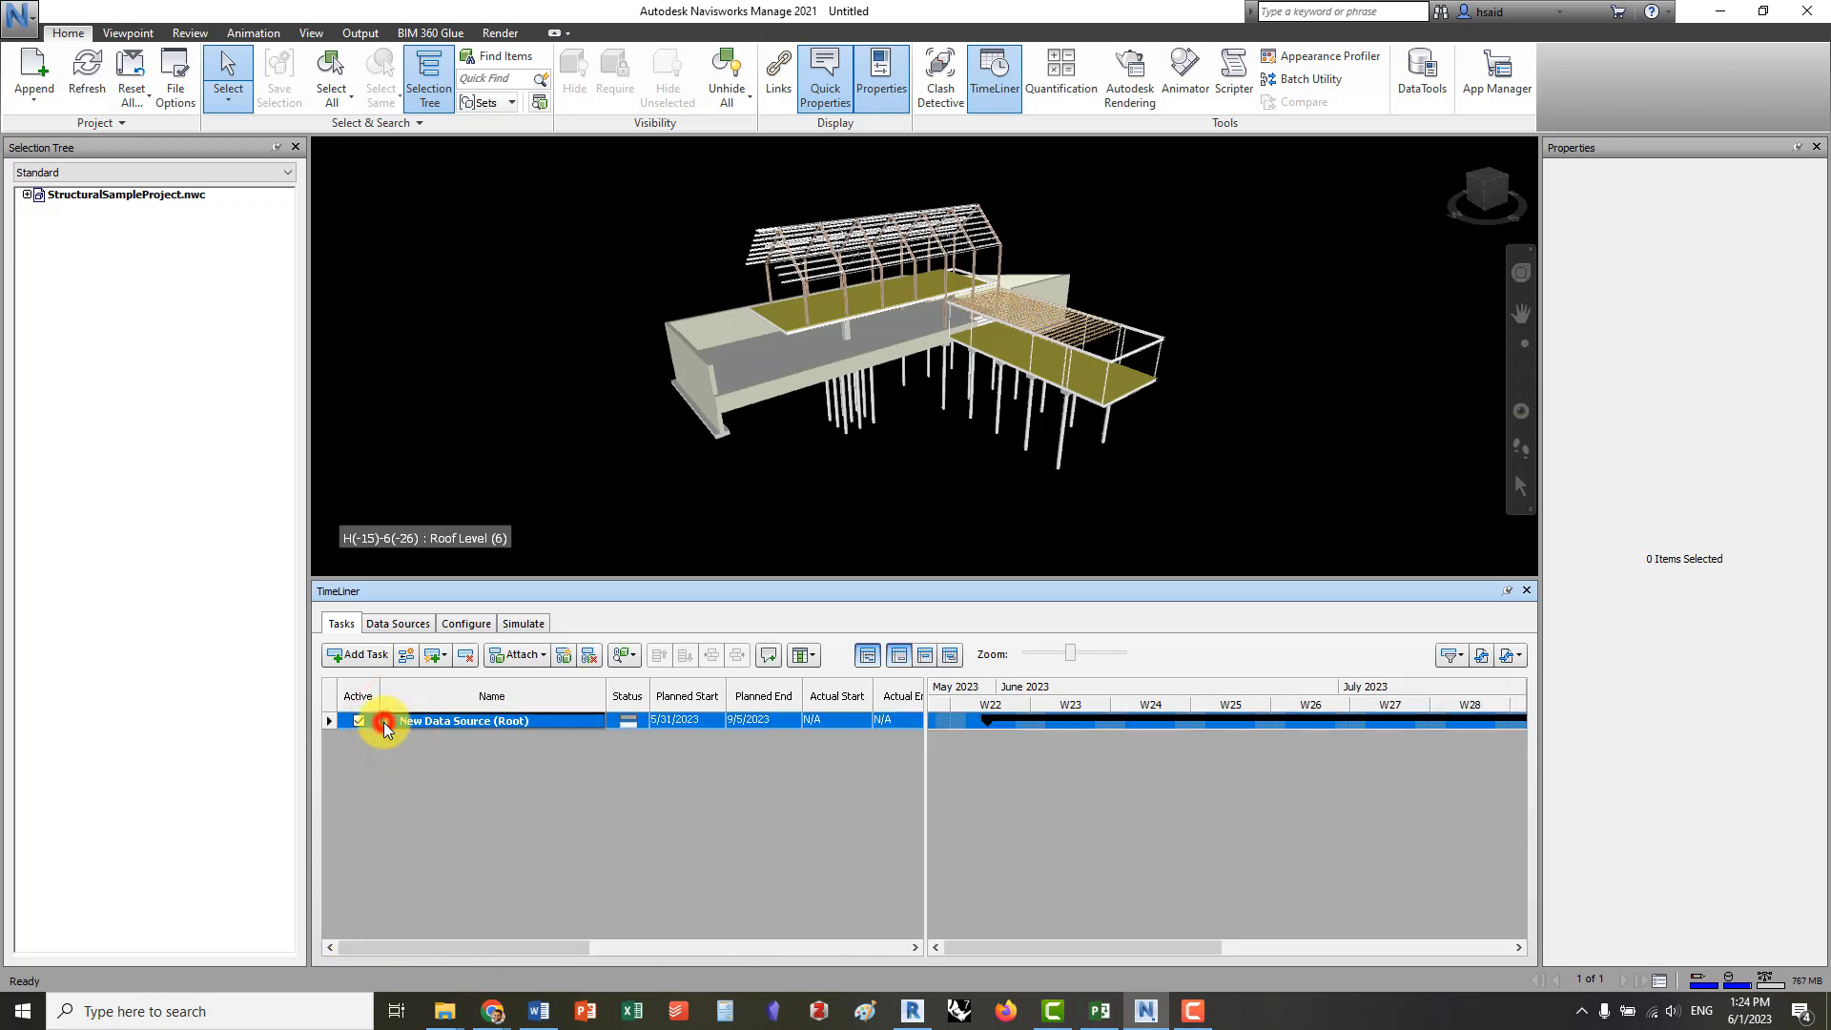
pyautogui.click(388, 722)
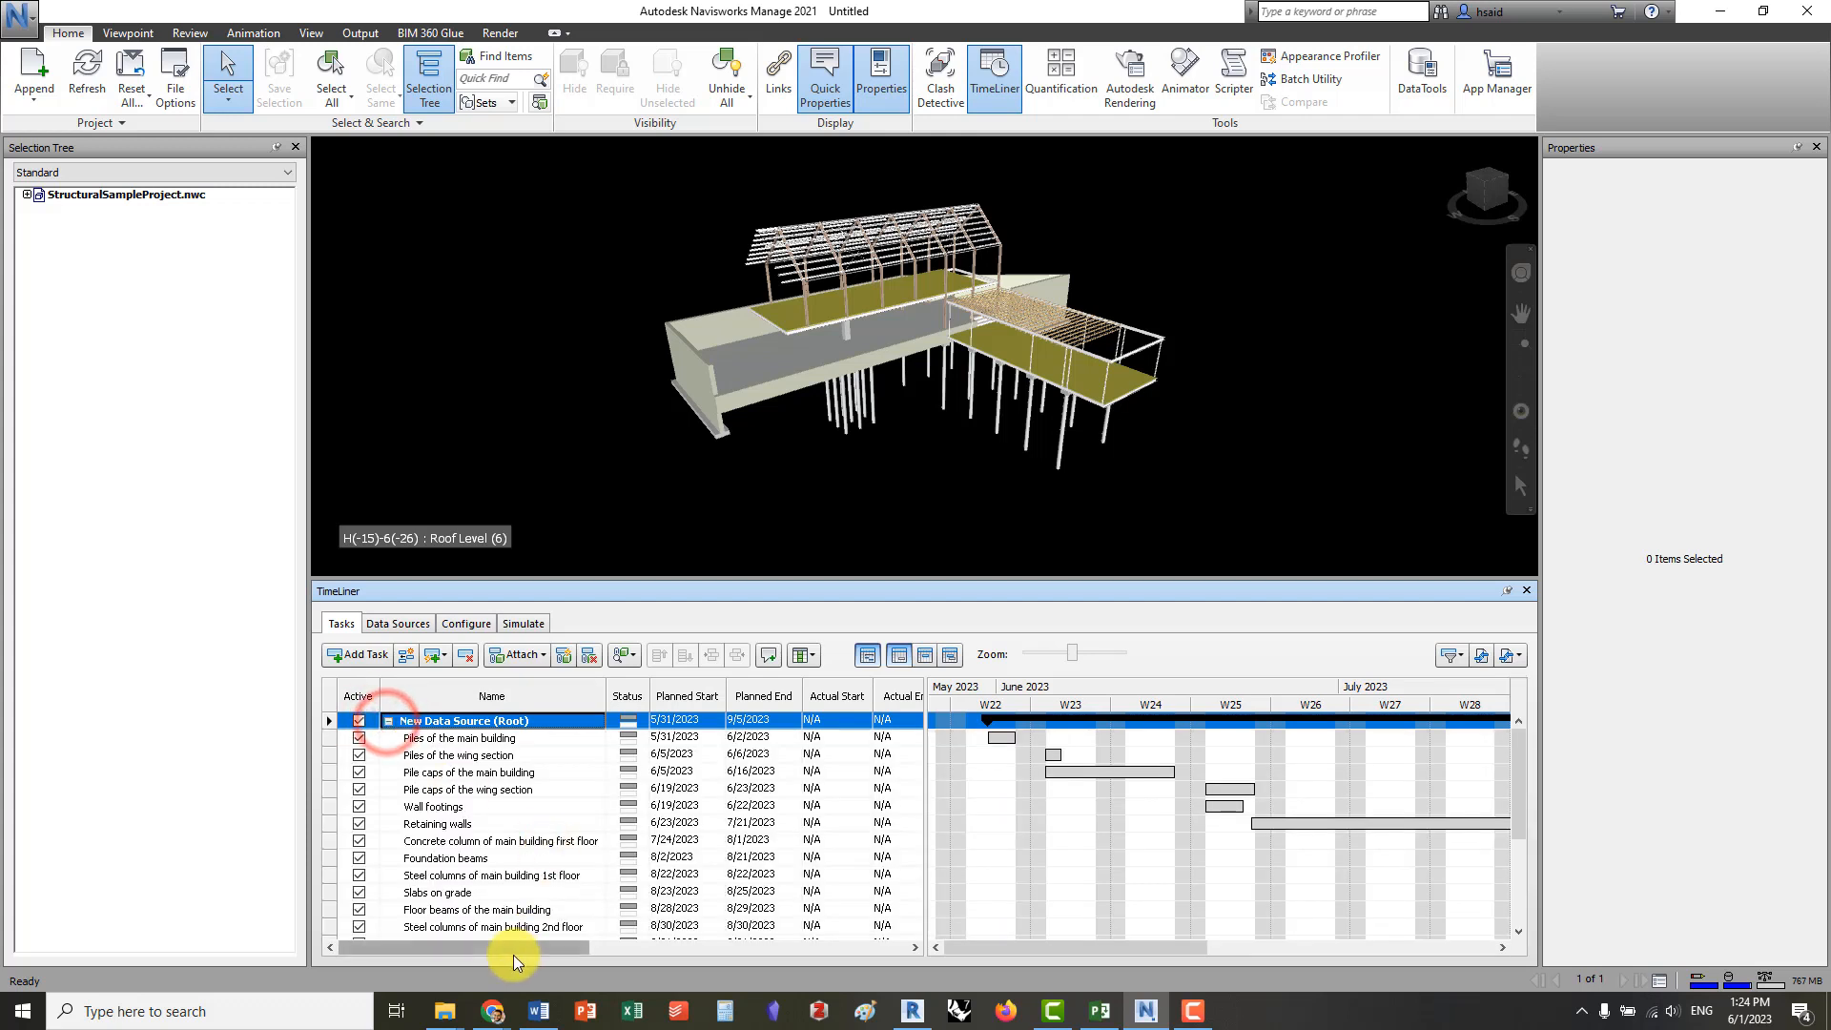
pyautogui.click(458, 740)
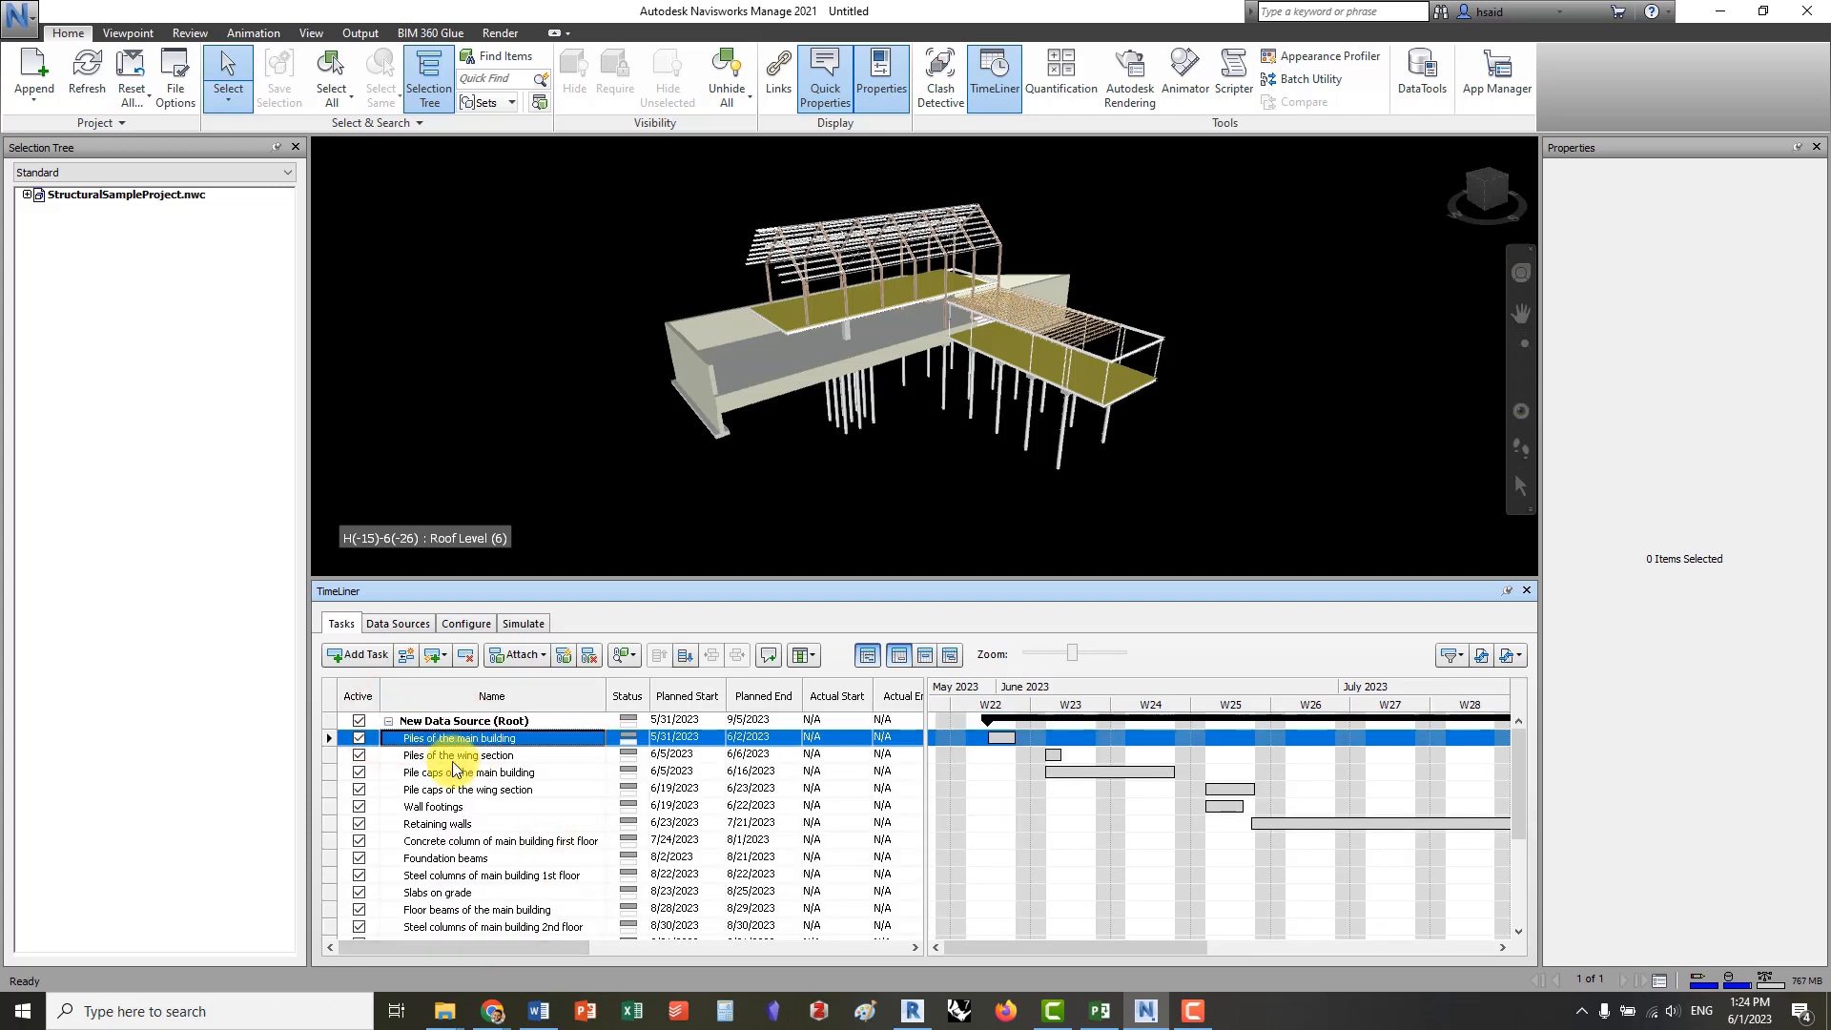
pyautogui.moveTo(516, 951); pyautogui.dragTo(787, 947)
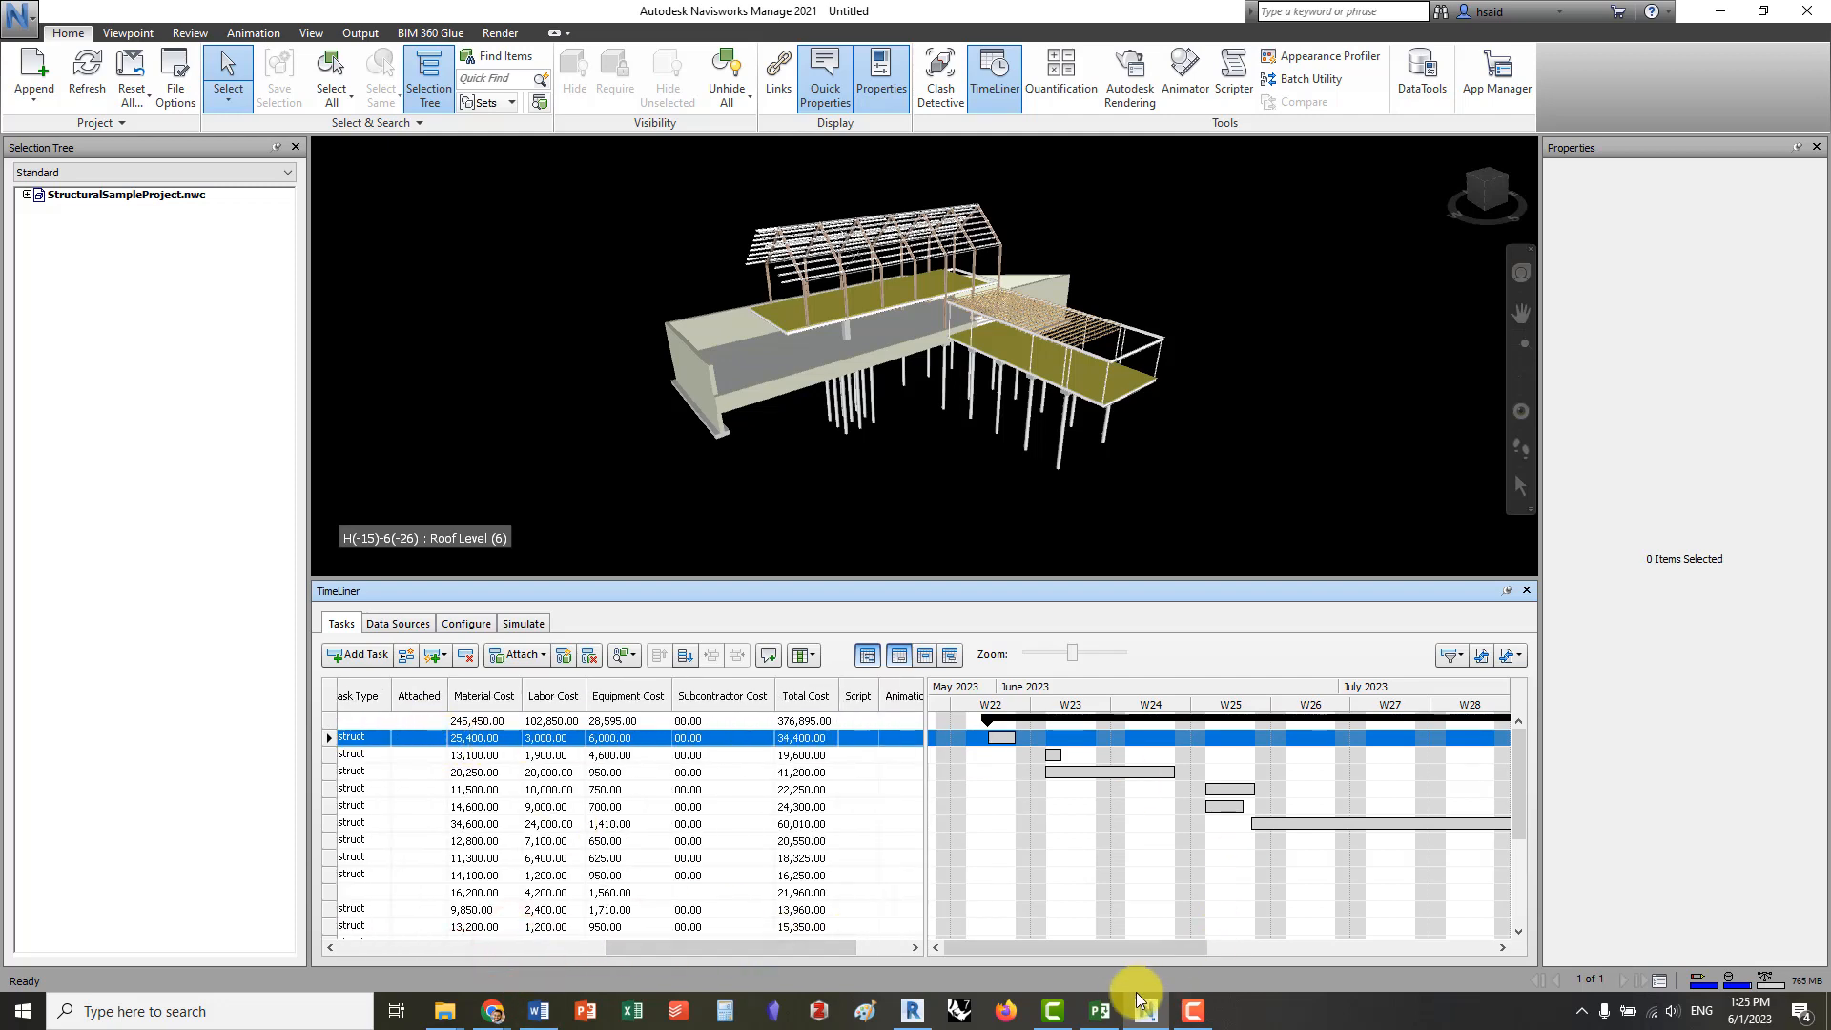
# Open StructuralProject_Schedule.mpp in Microsoft Project, check its material, labor and equipment costs, and switch back to Navisworks
pyautogui.click(1110, 1019)
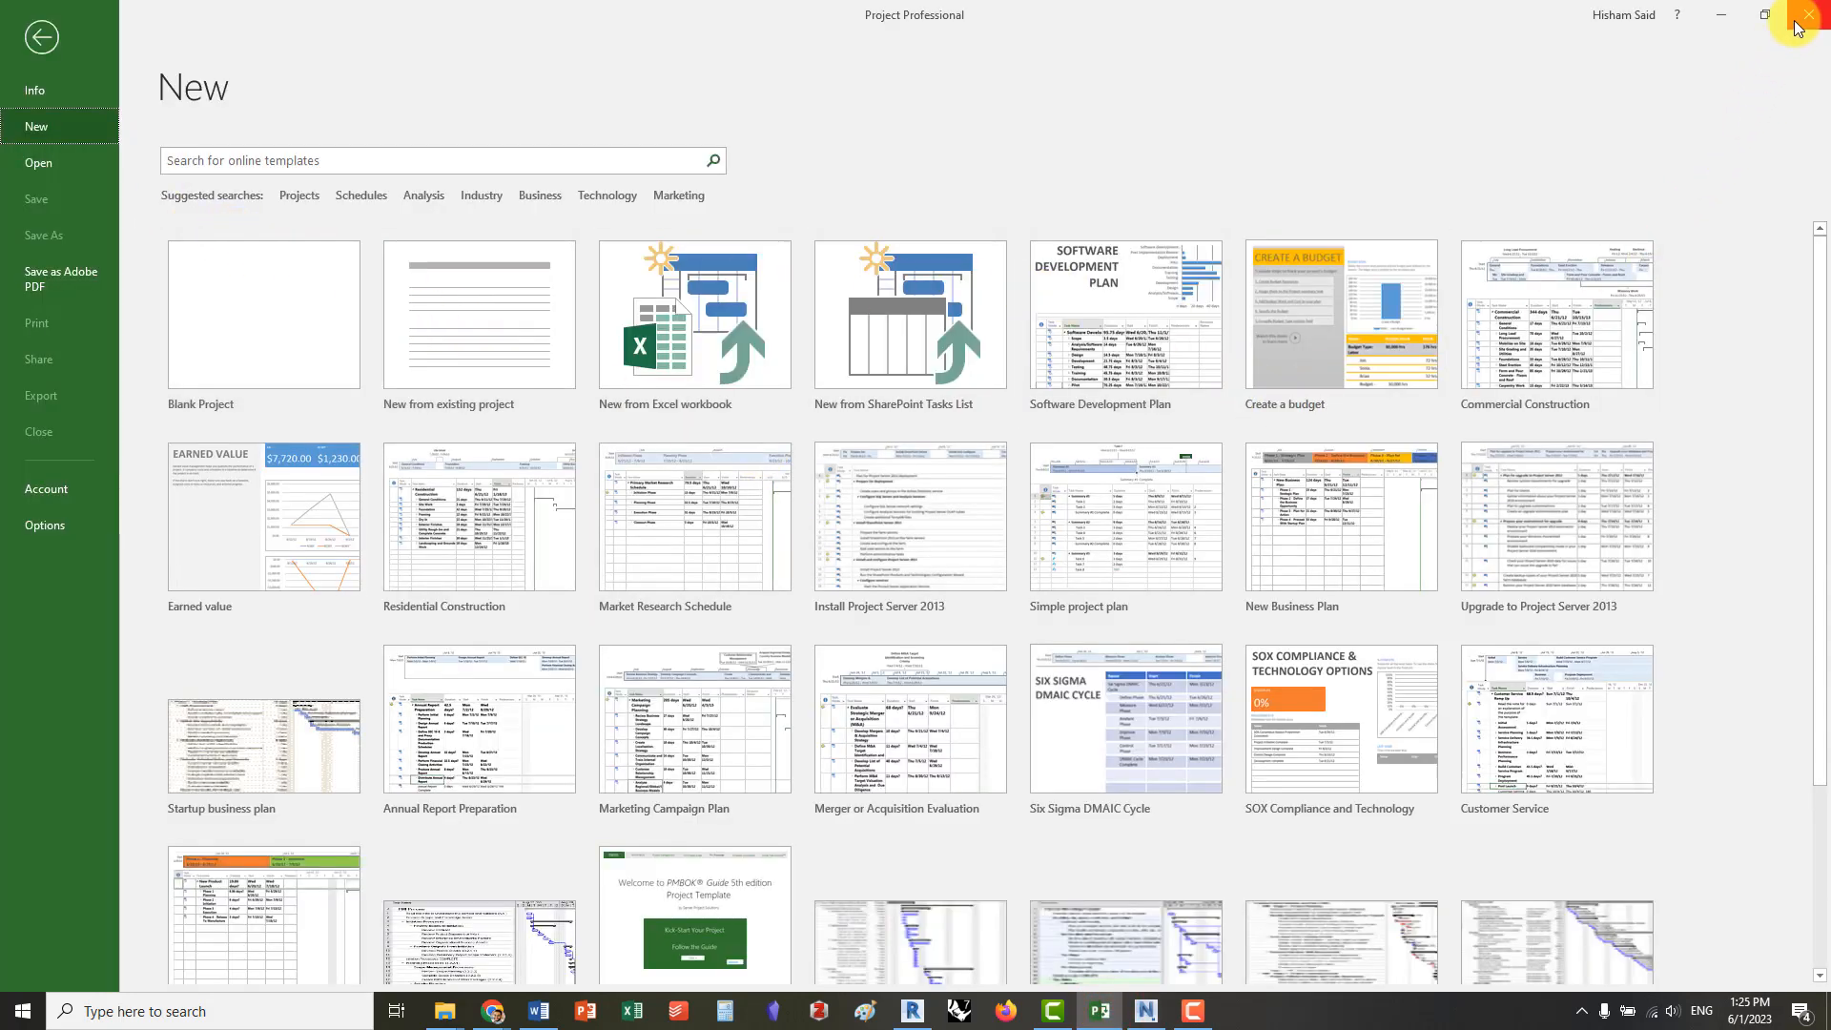
pyautogui.click(40, 163)
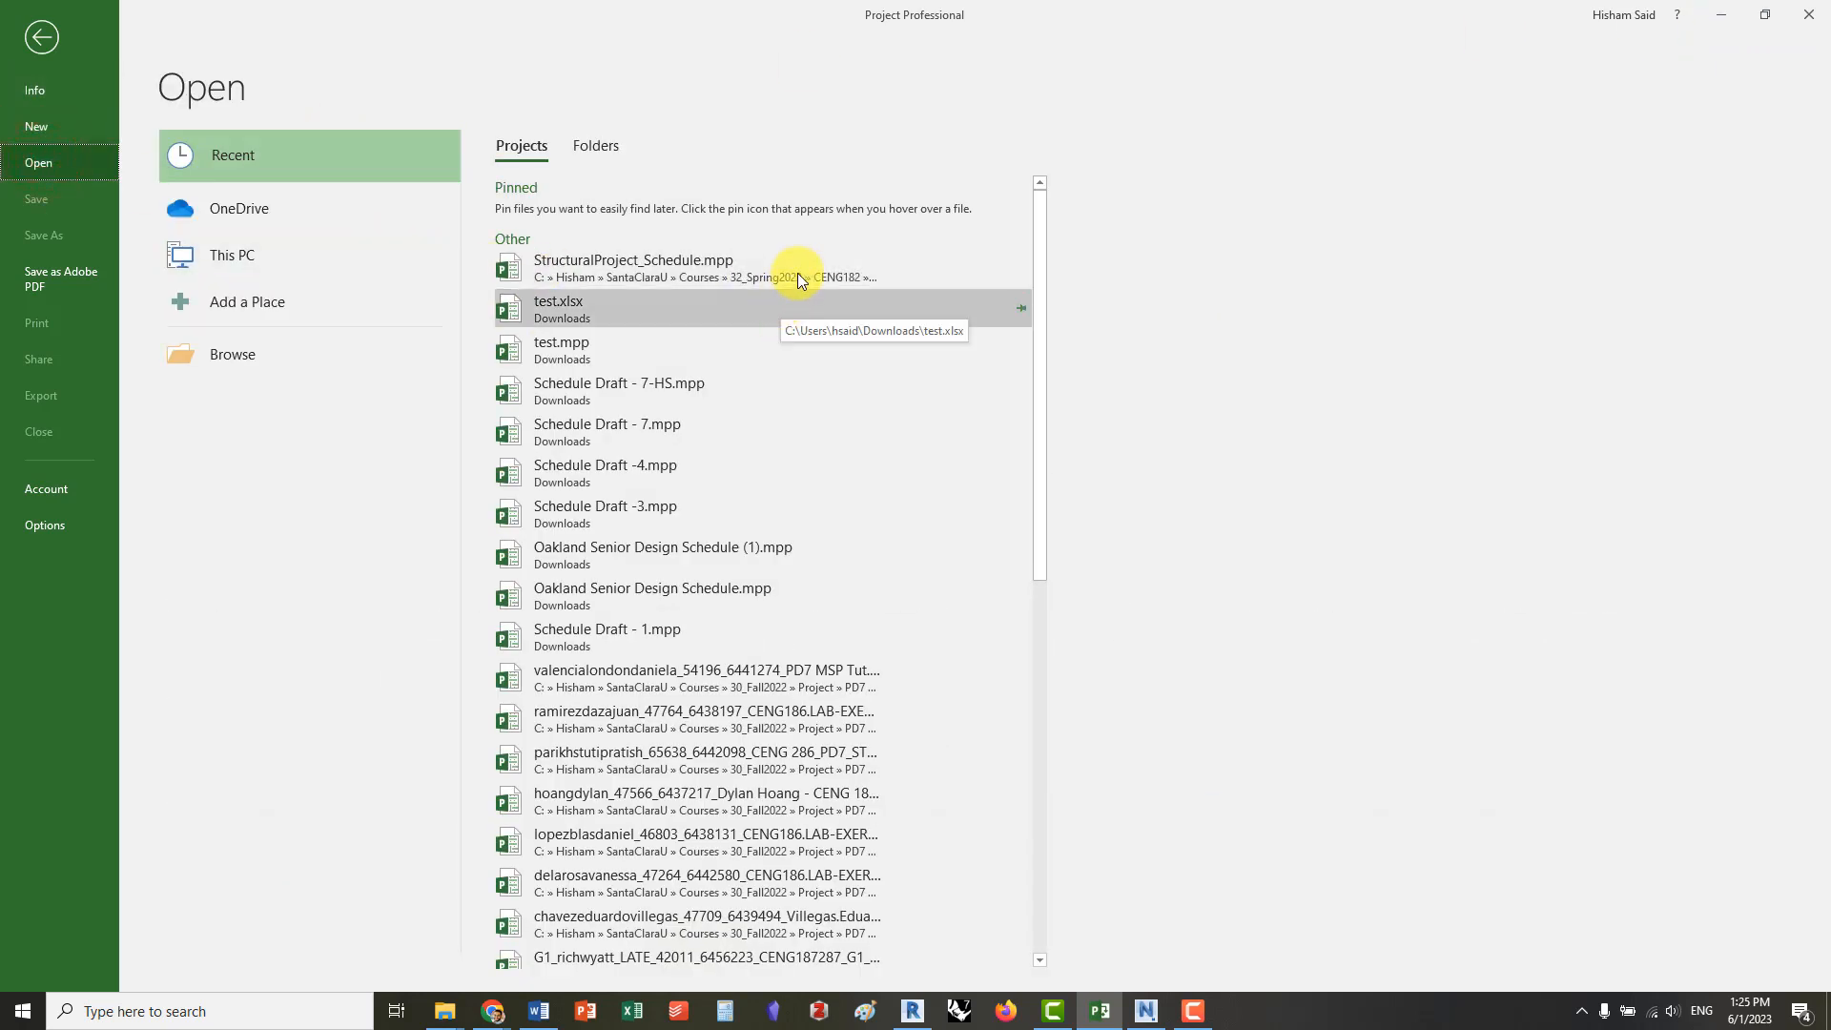
pyautogui.click(681, 270)
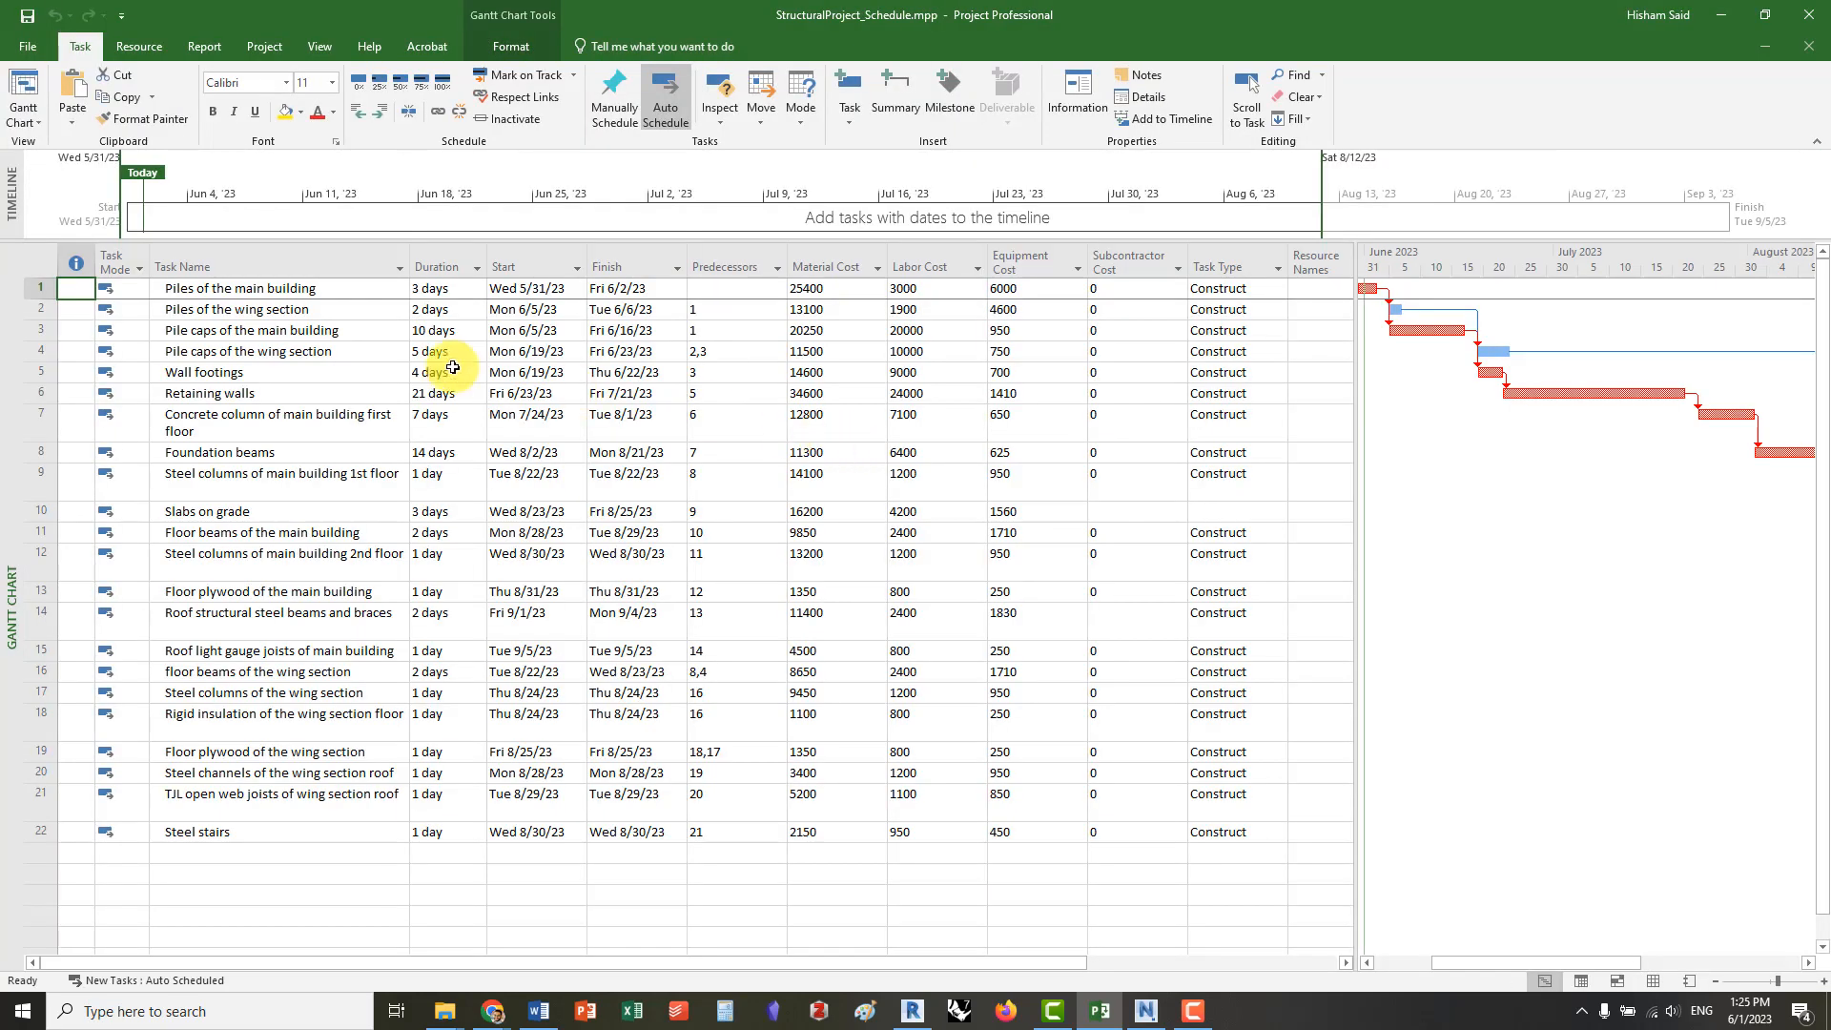
pyautogui.click(821, 289)
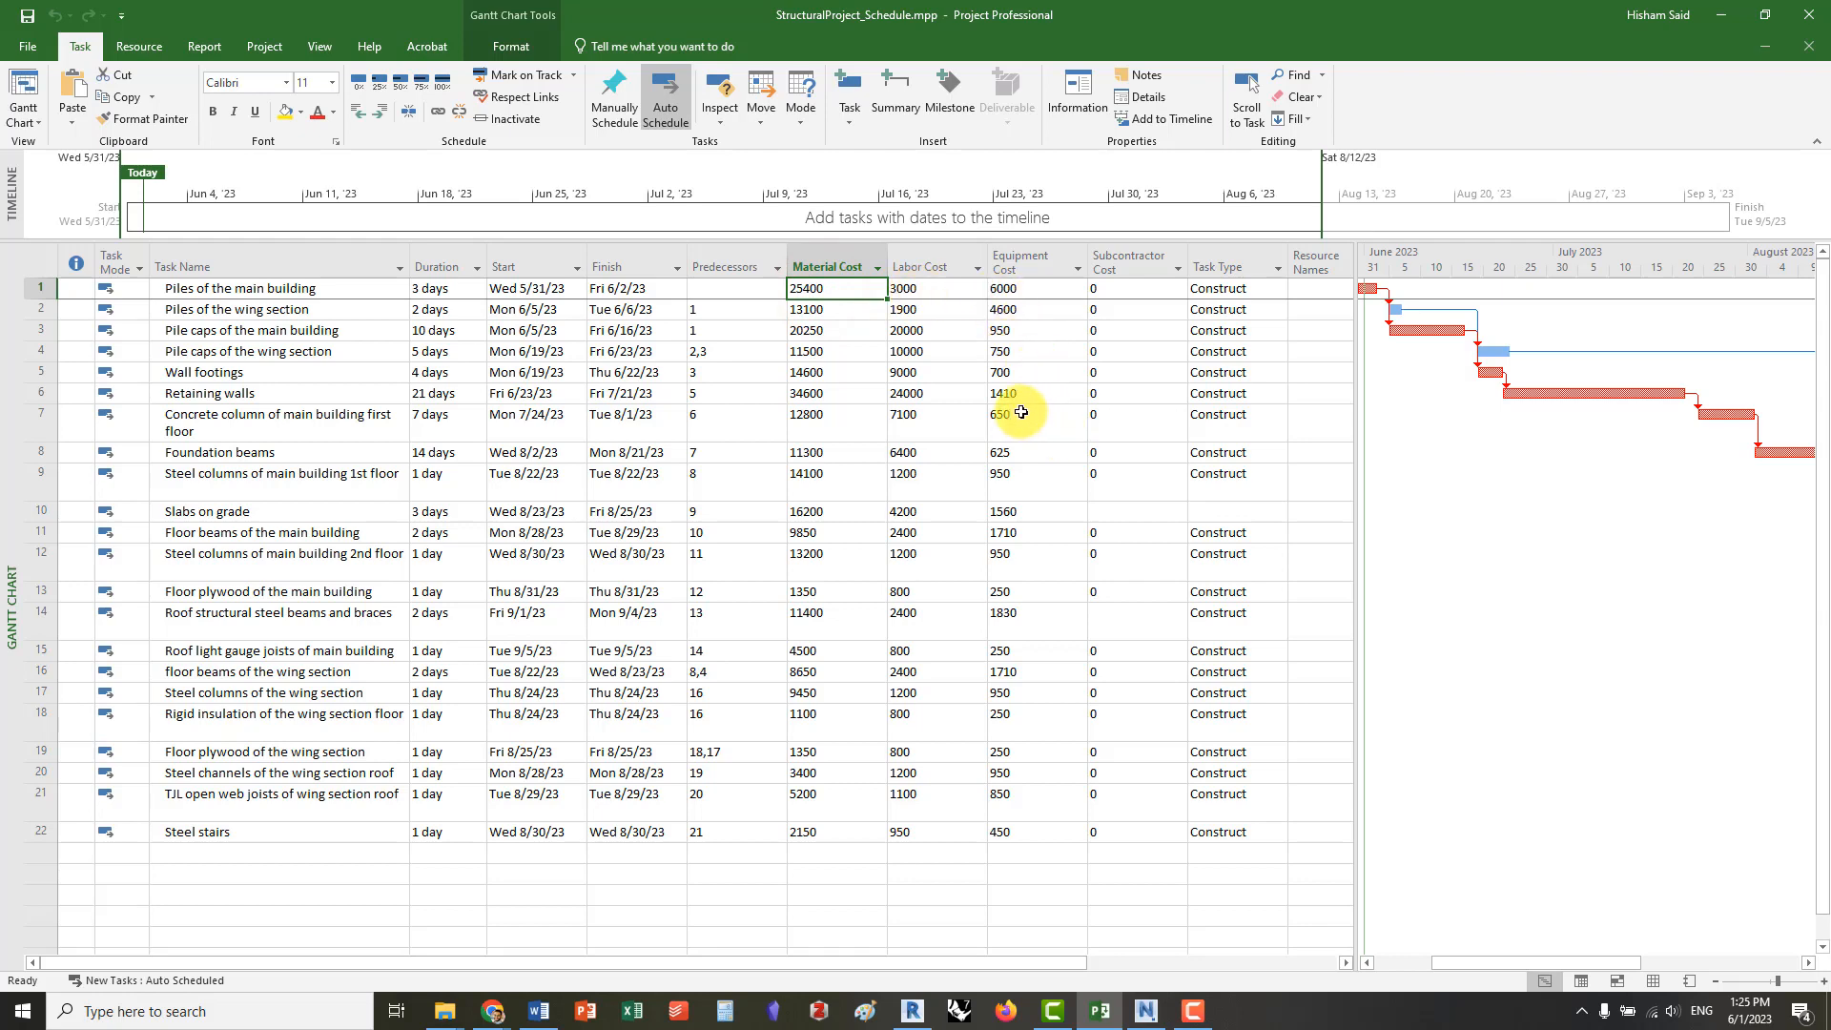
pyautogui.hotkey('alt', 'Tab')
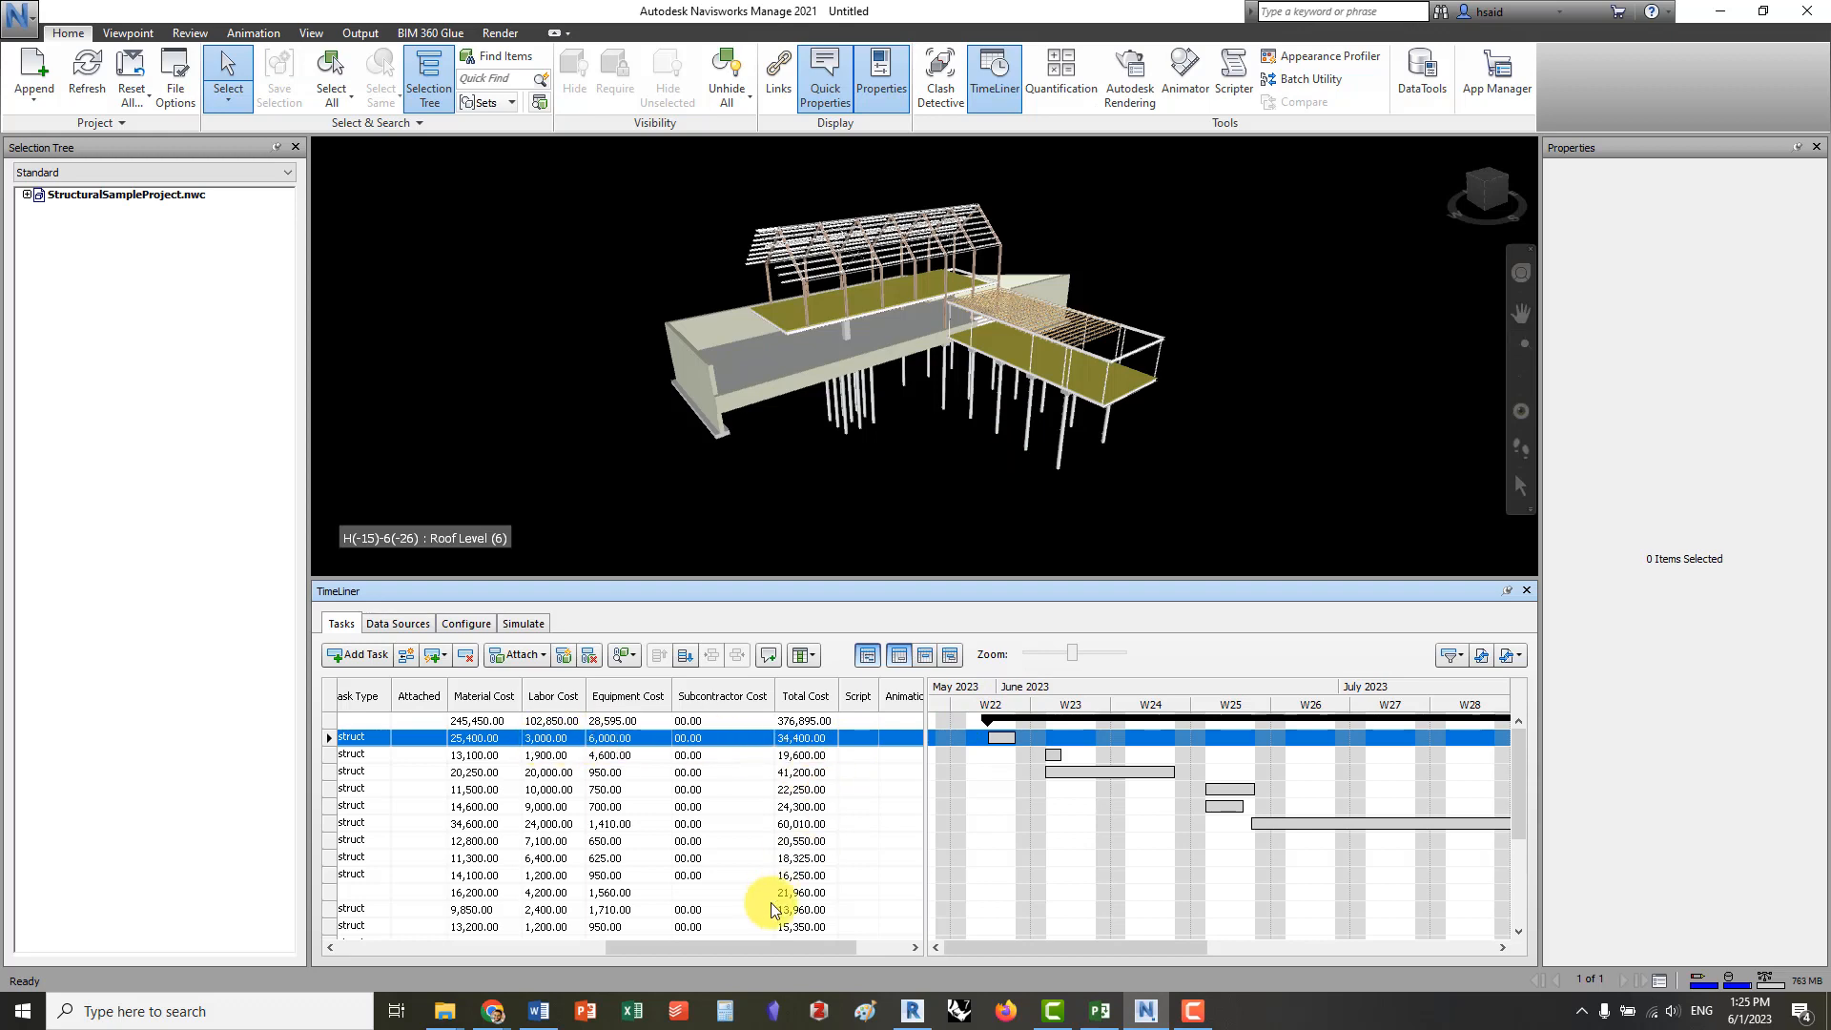
# Look through the task list's cost columns and the Task Type options offered for Piles of the main building
pyautogui.moveTo(756, 948); pyautogui.dragTo(825, 959)
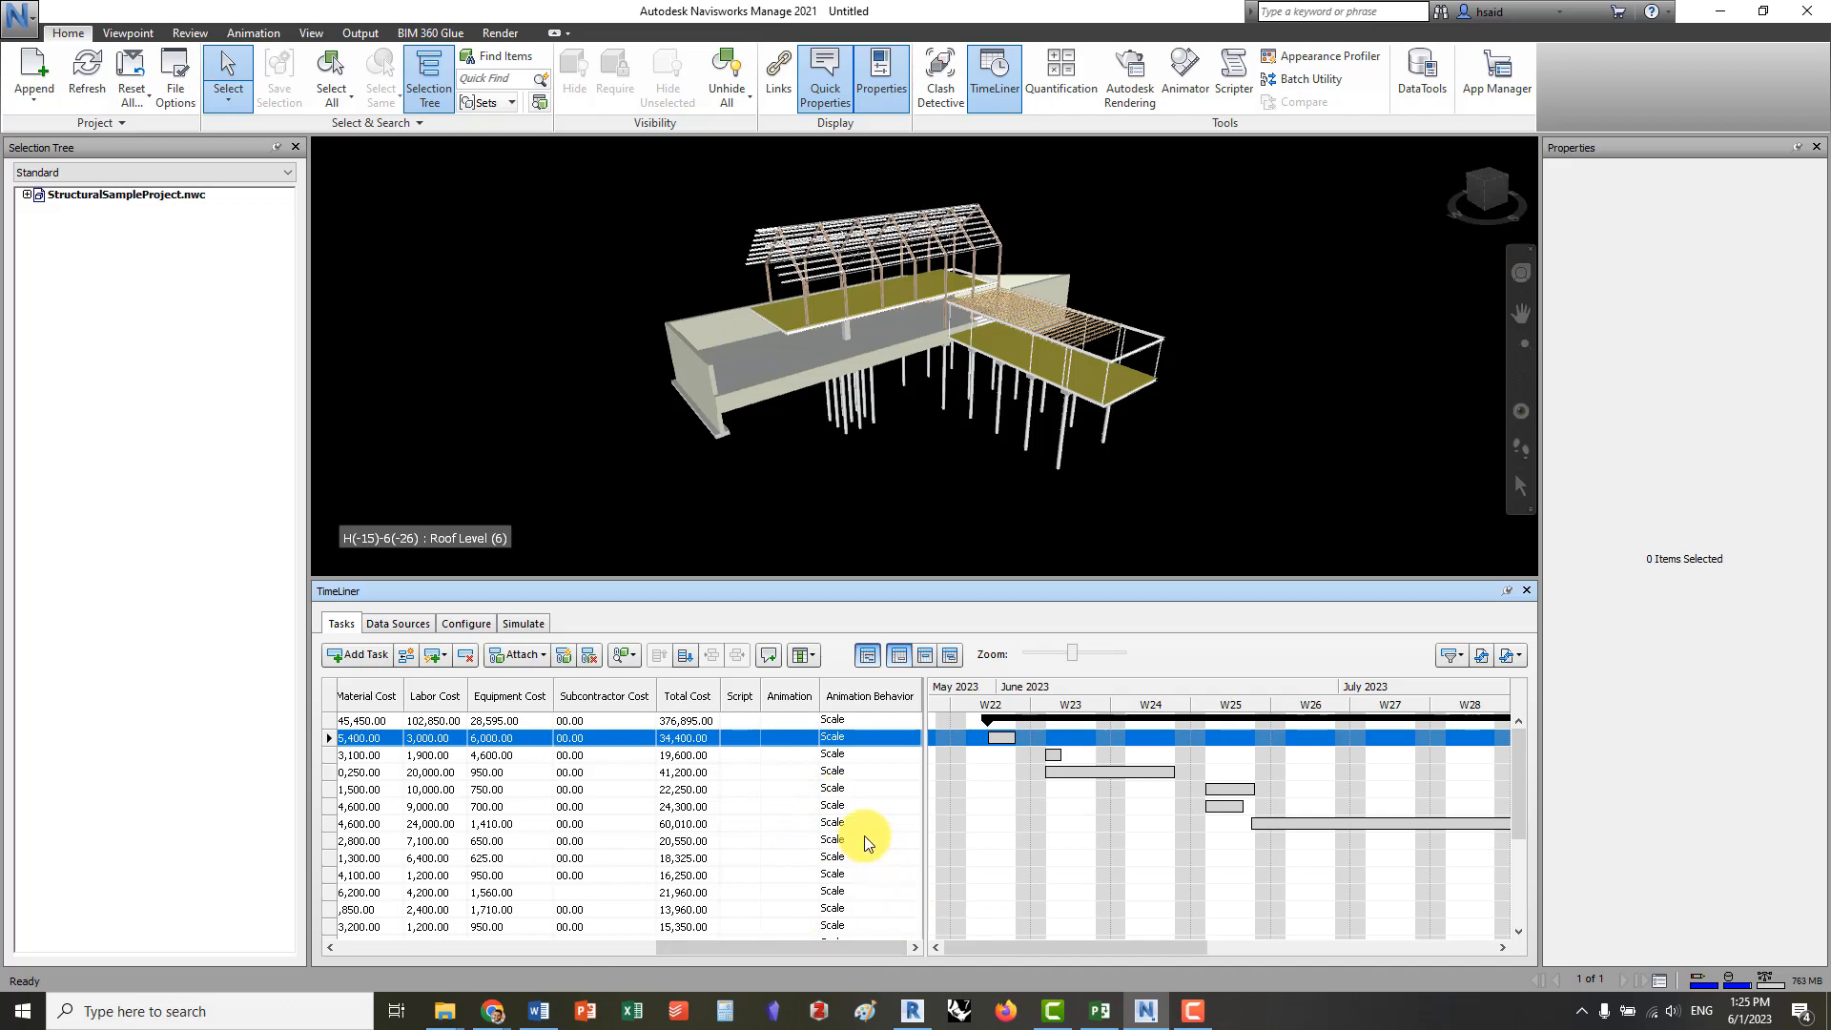
pyautogui.moveTo(843, 945); pyautogui.dragTo(783, 953)
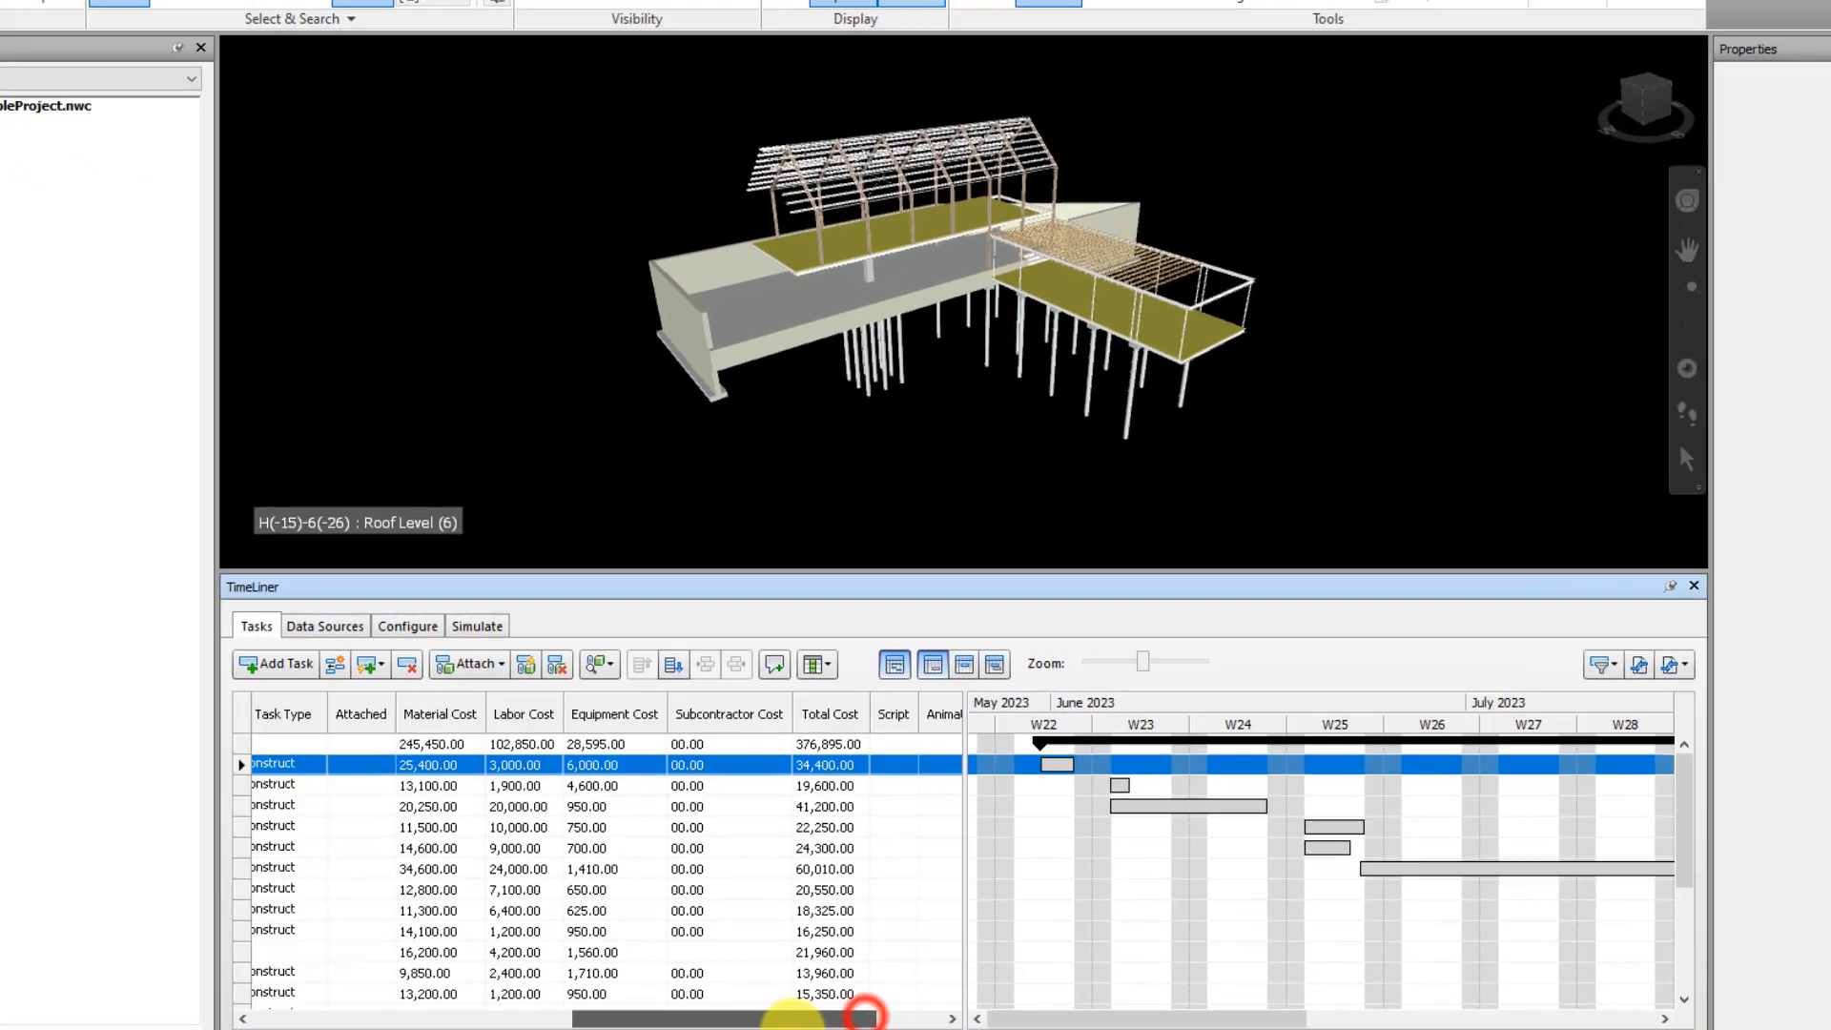
pyautogui.moveTo(866, 1011); pyautogui.dragTo(820, 1013)
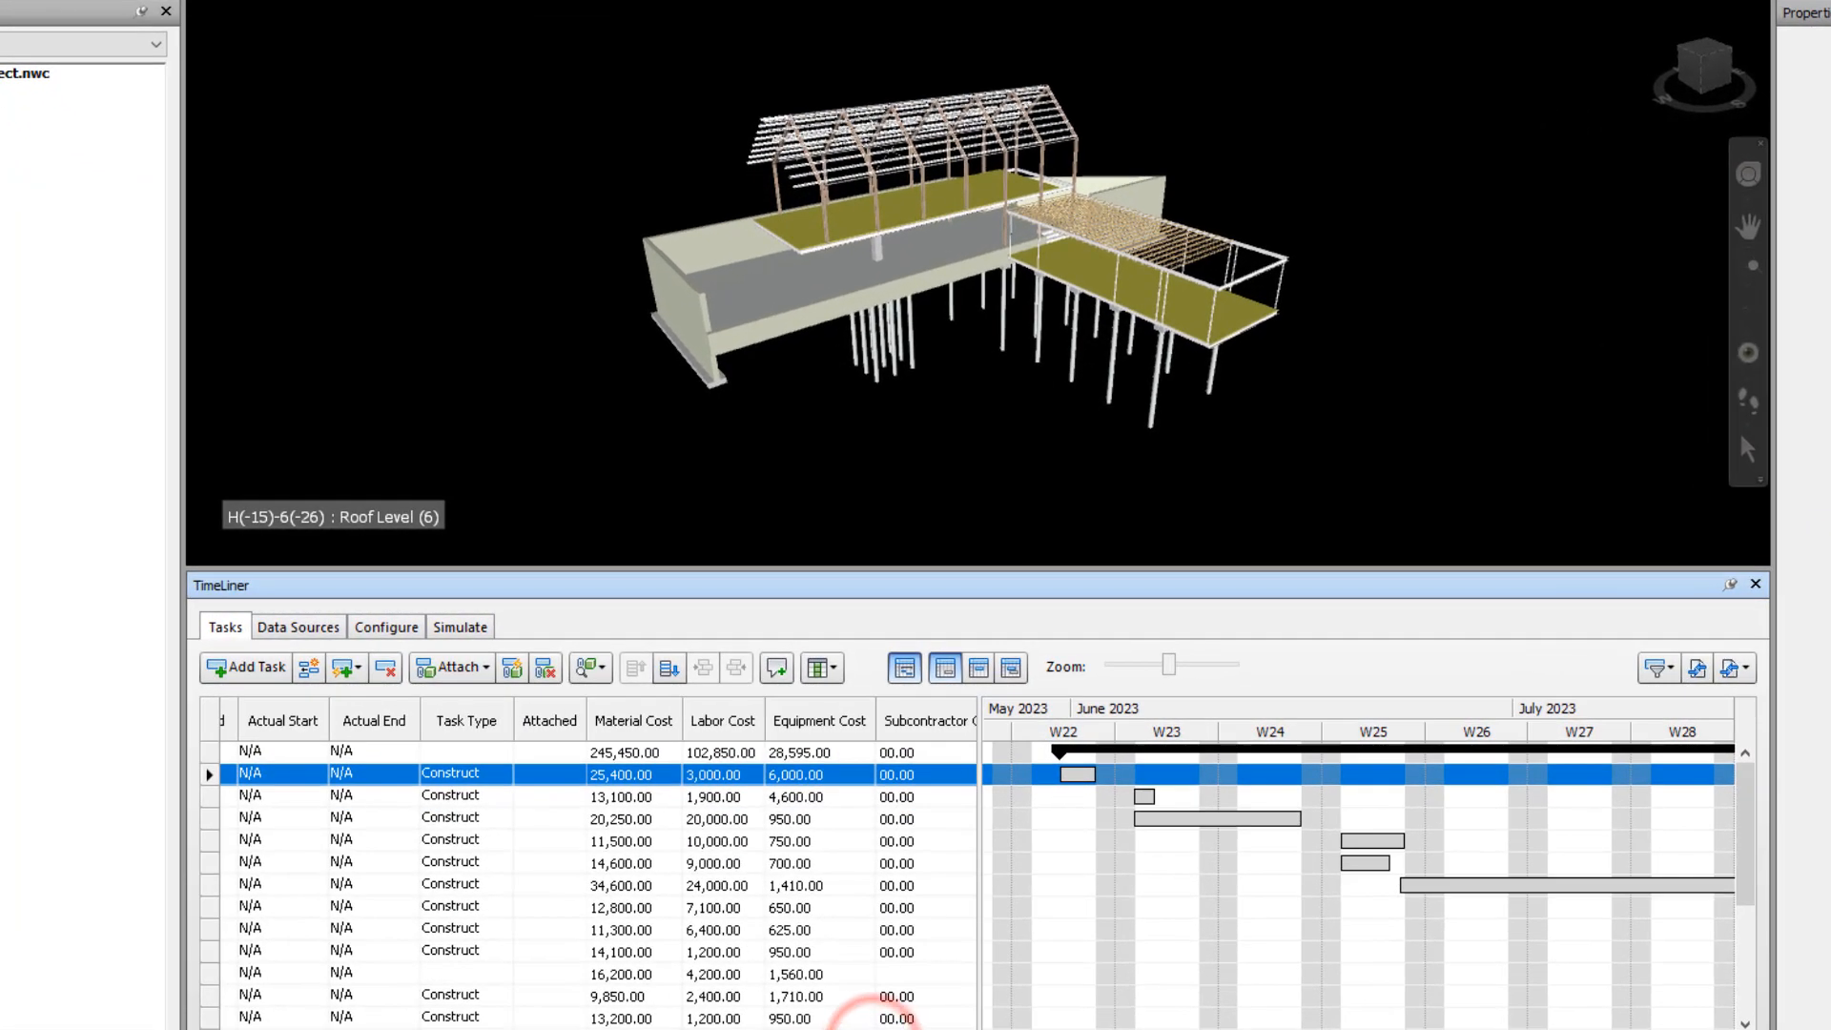
pyautogui.click(520, 763)
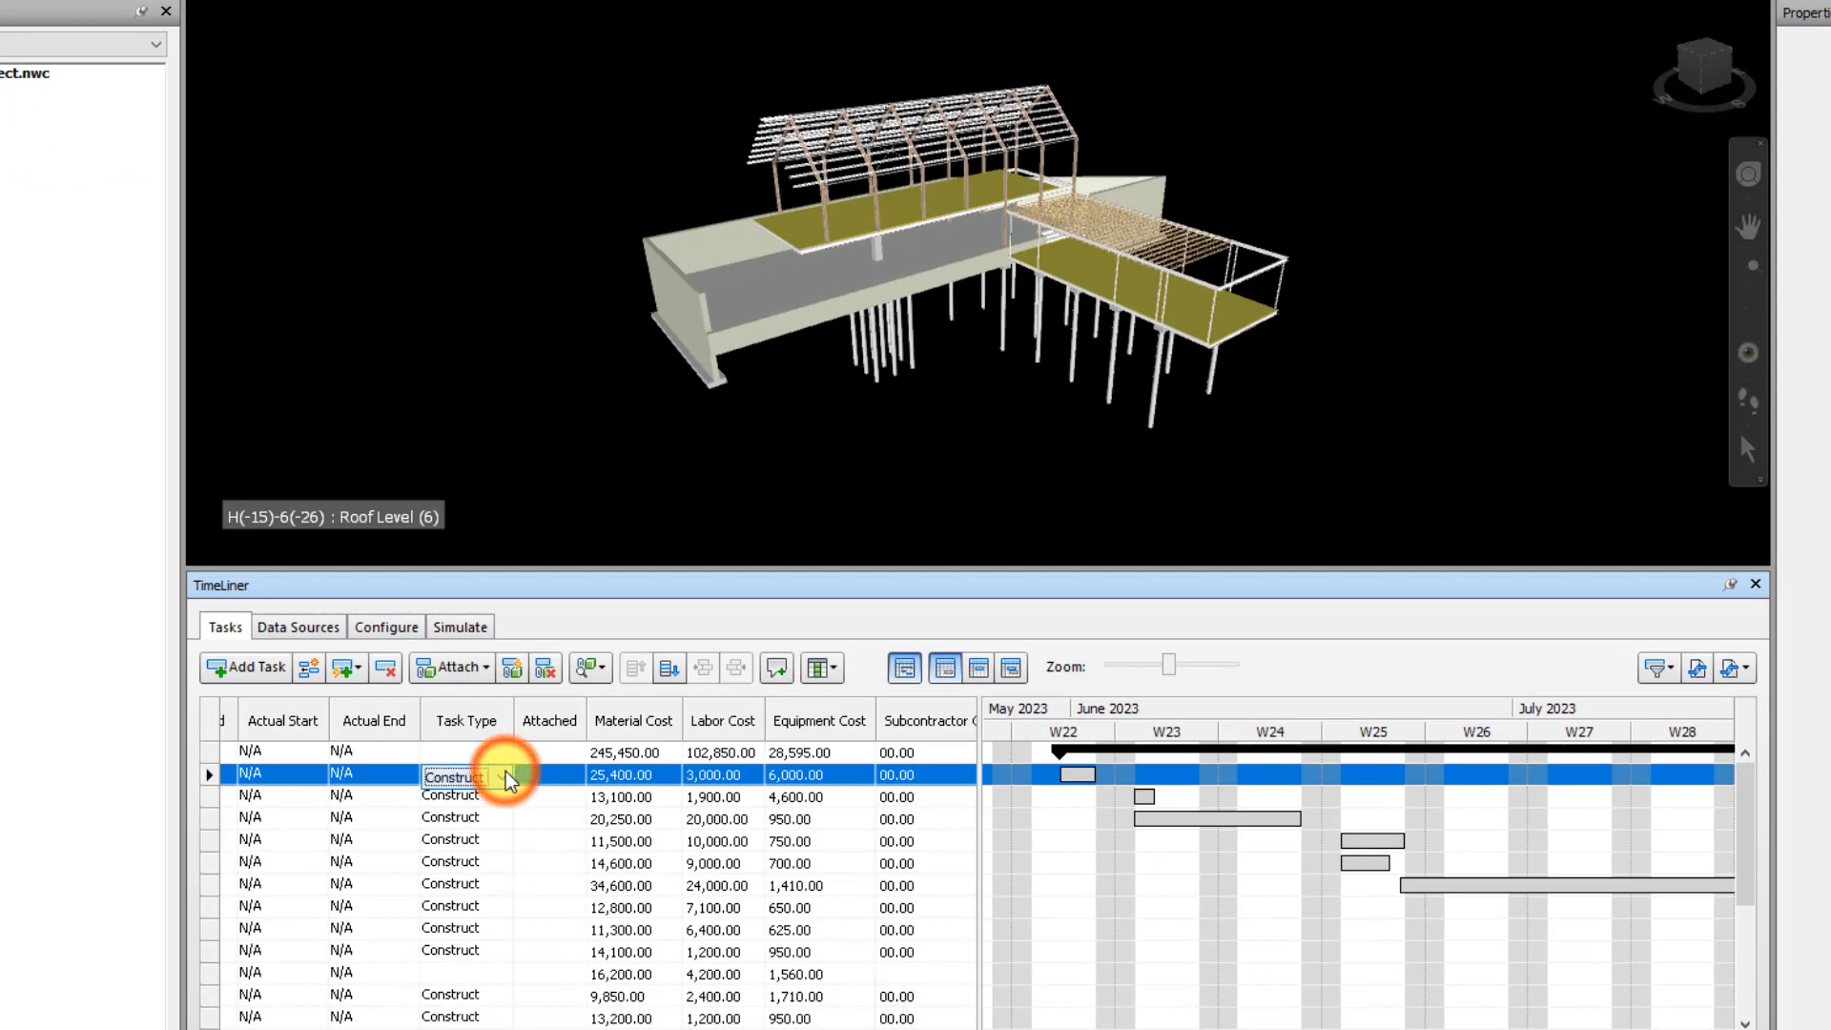
pyautogui.click(506, 777)
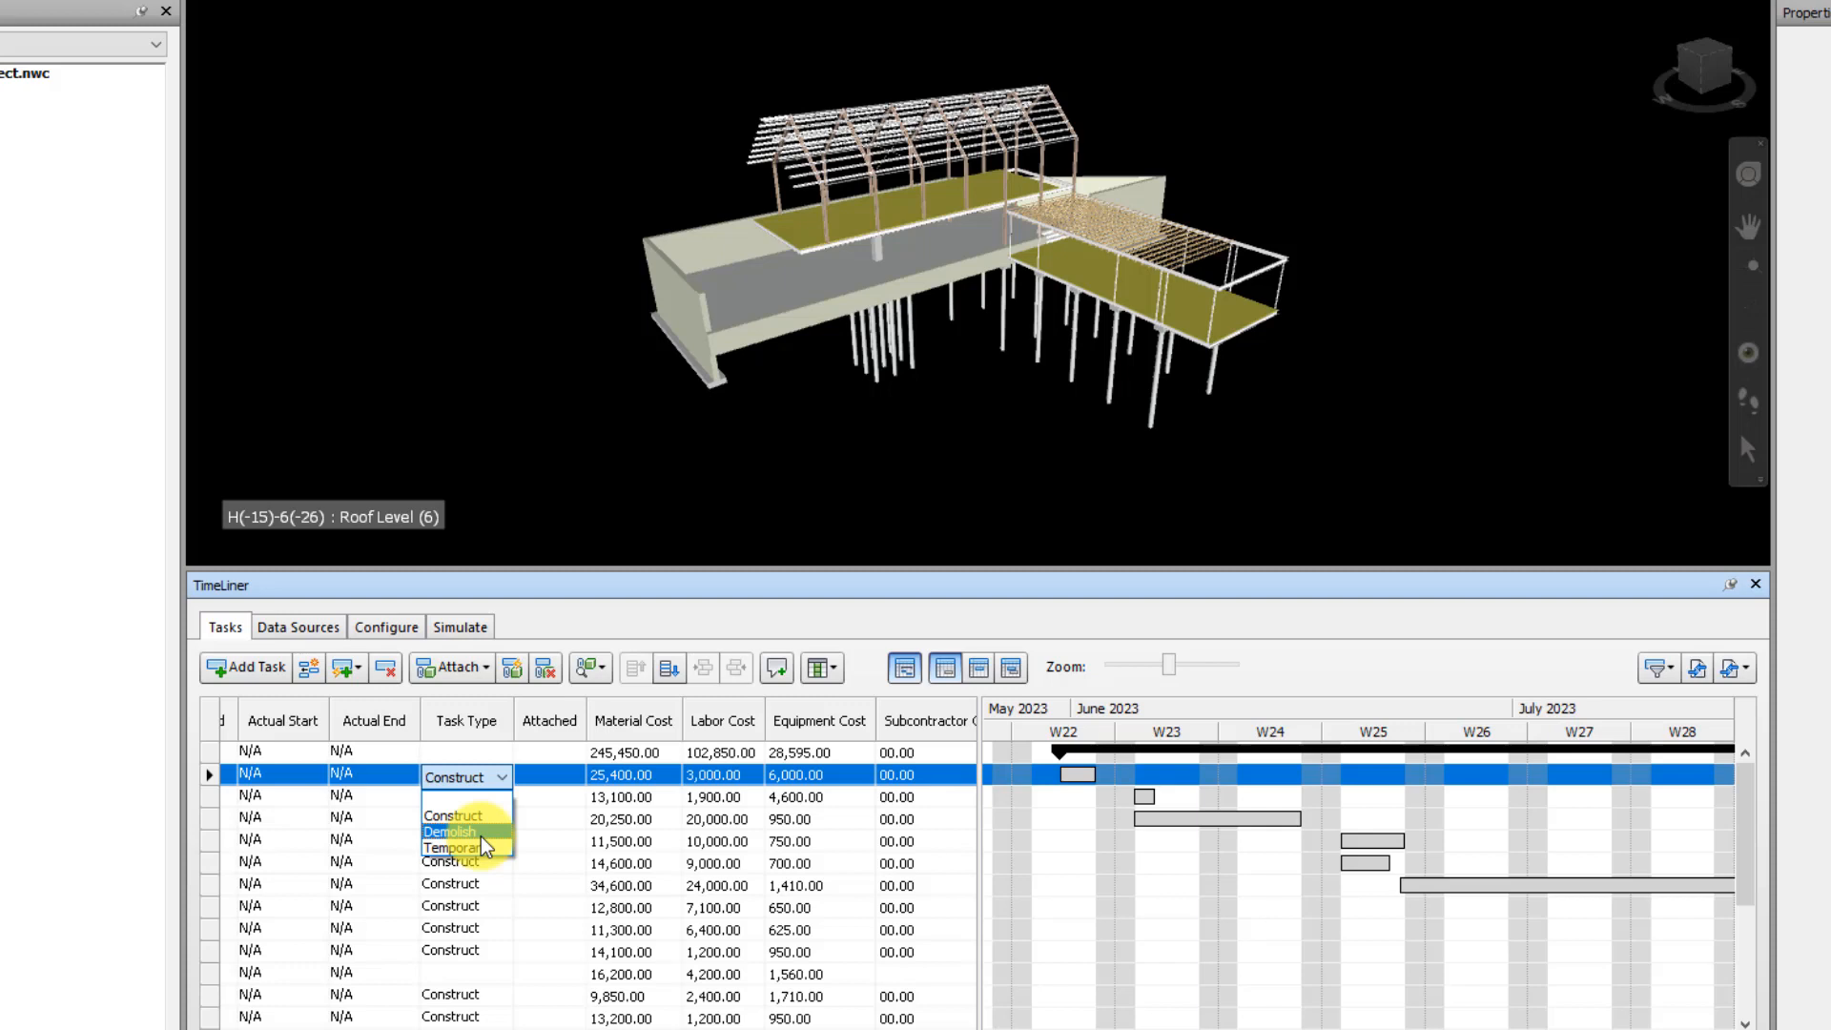
pyautogui.click(647, 599)
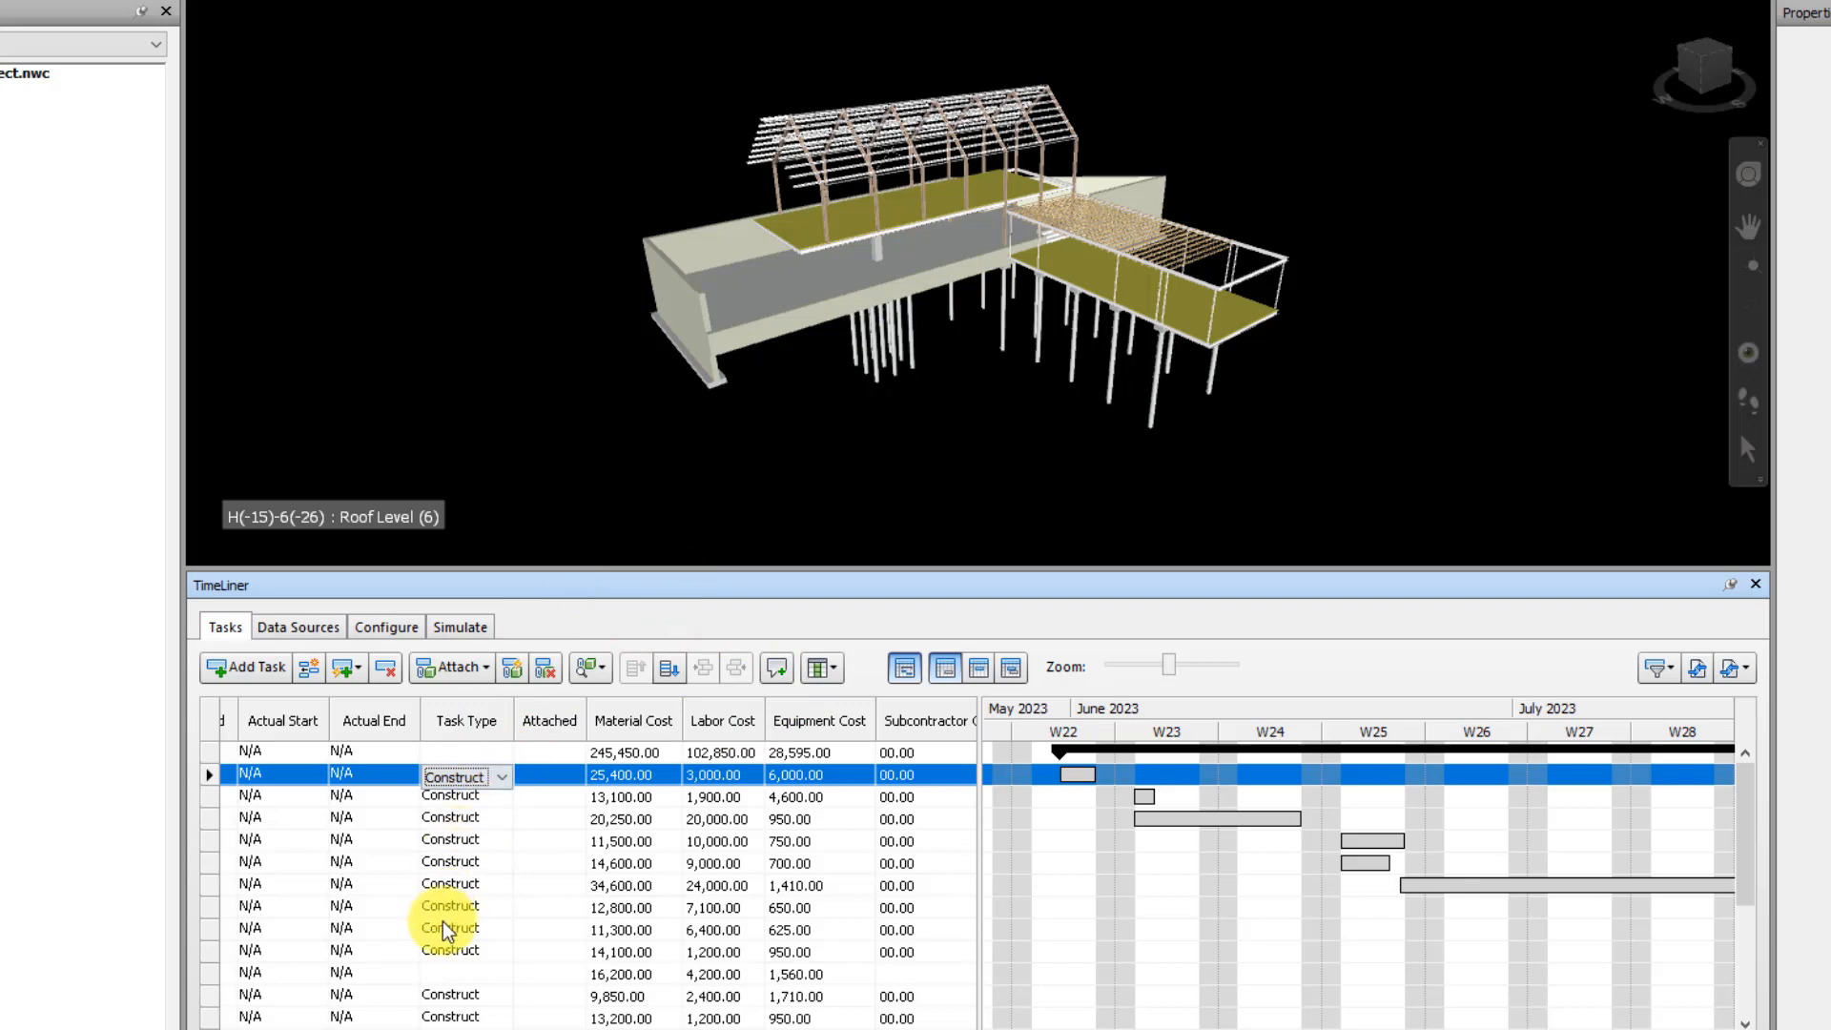
pyautogui.moveTo(611, 1029); pyautogui.dragTo(334, 1029)
pyautogui.click(724, 608)
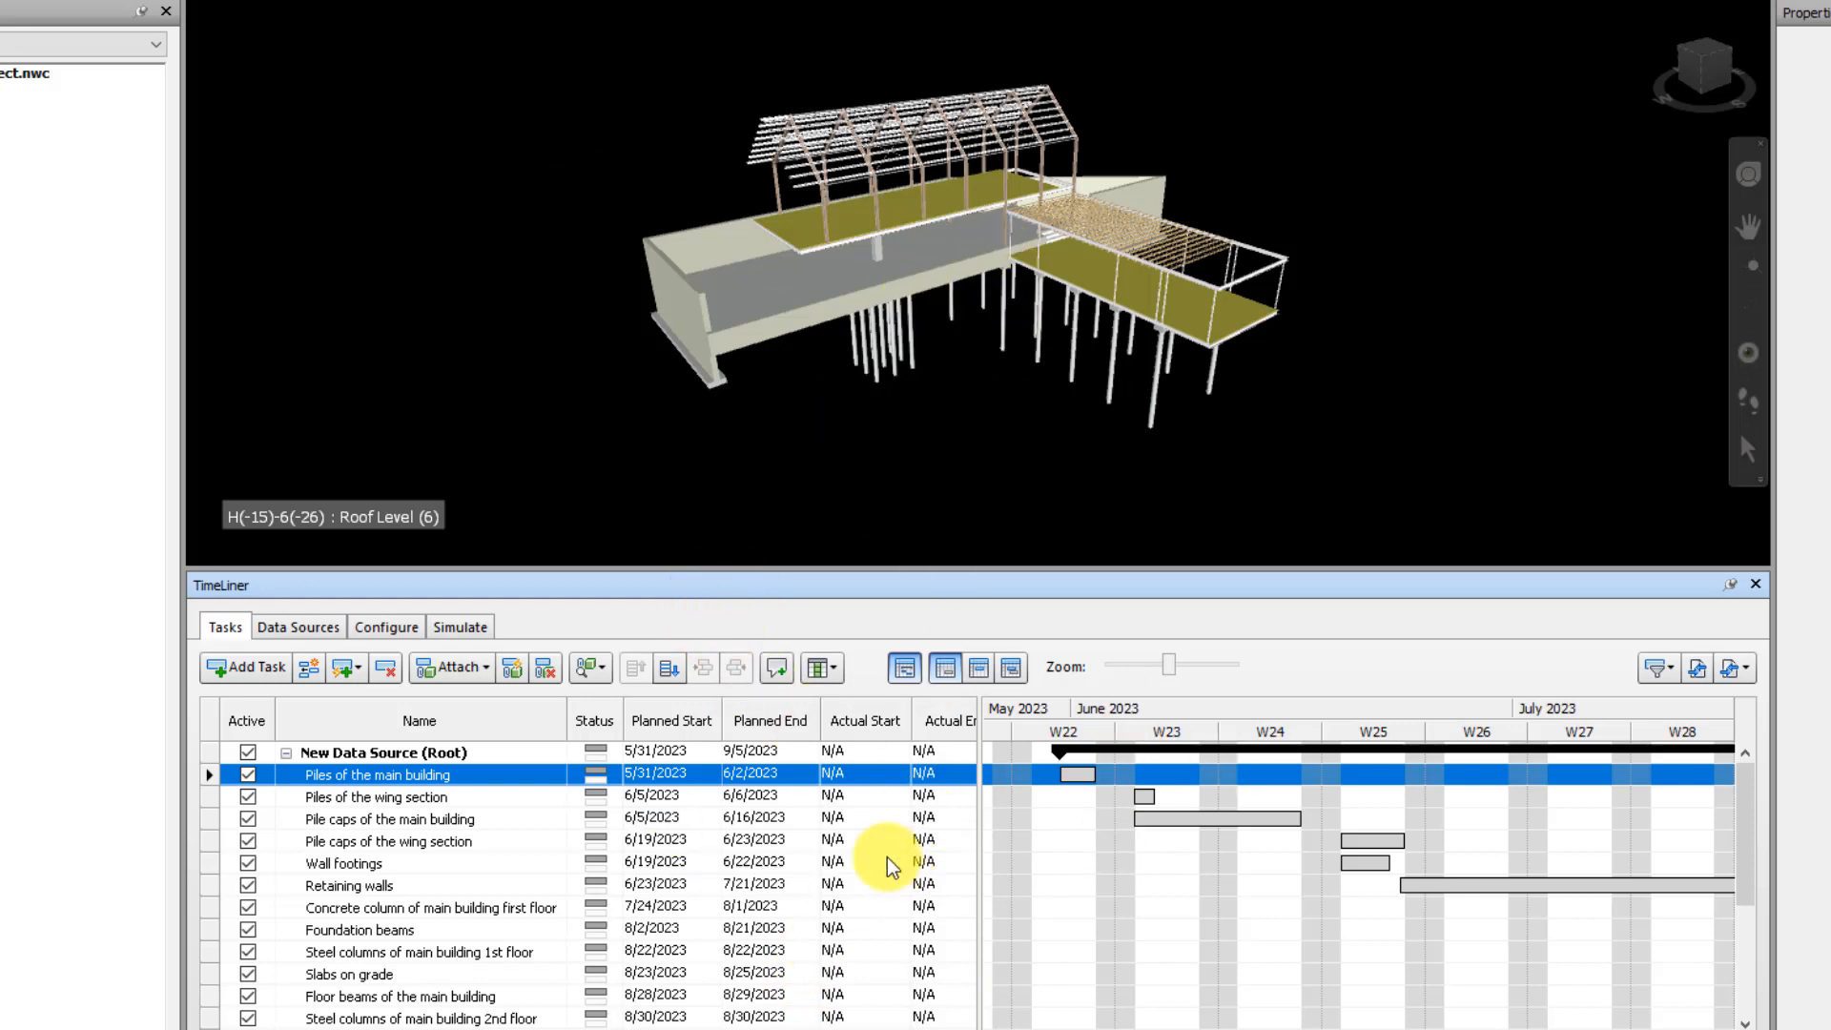
# Examine the model's piles and pile caps from below alongside the matching pile tasks in the task list
pyautogui.click(832, 458)
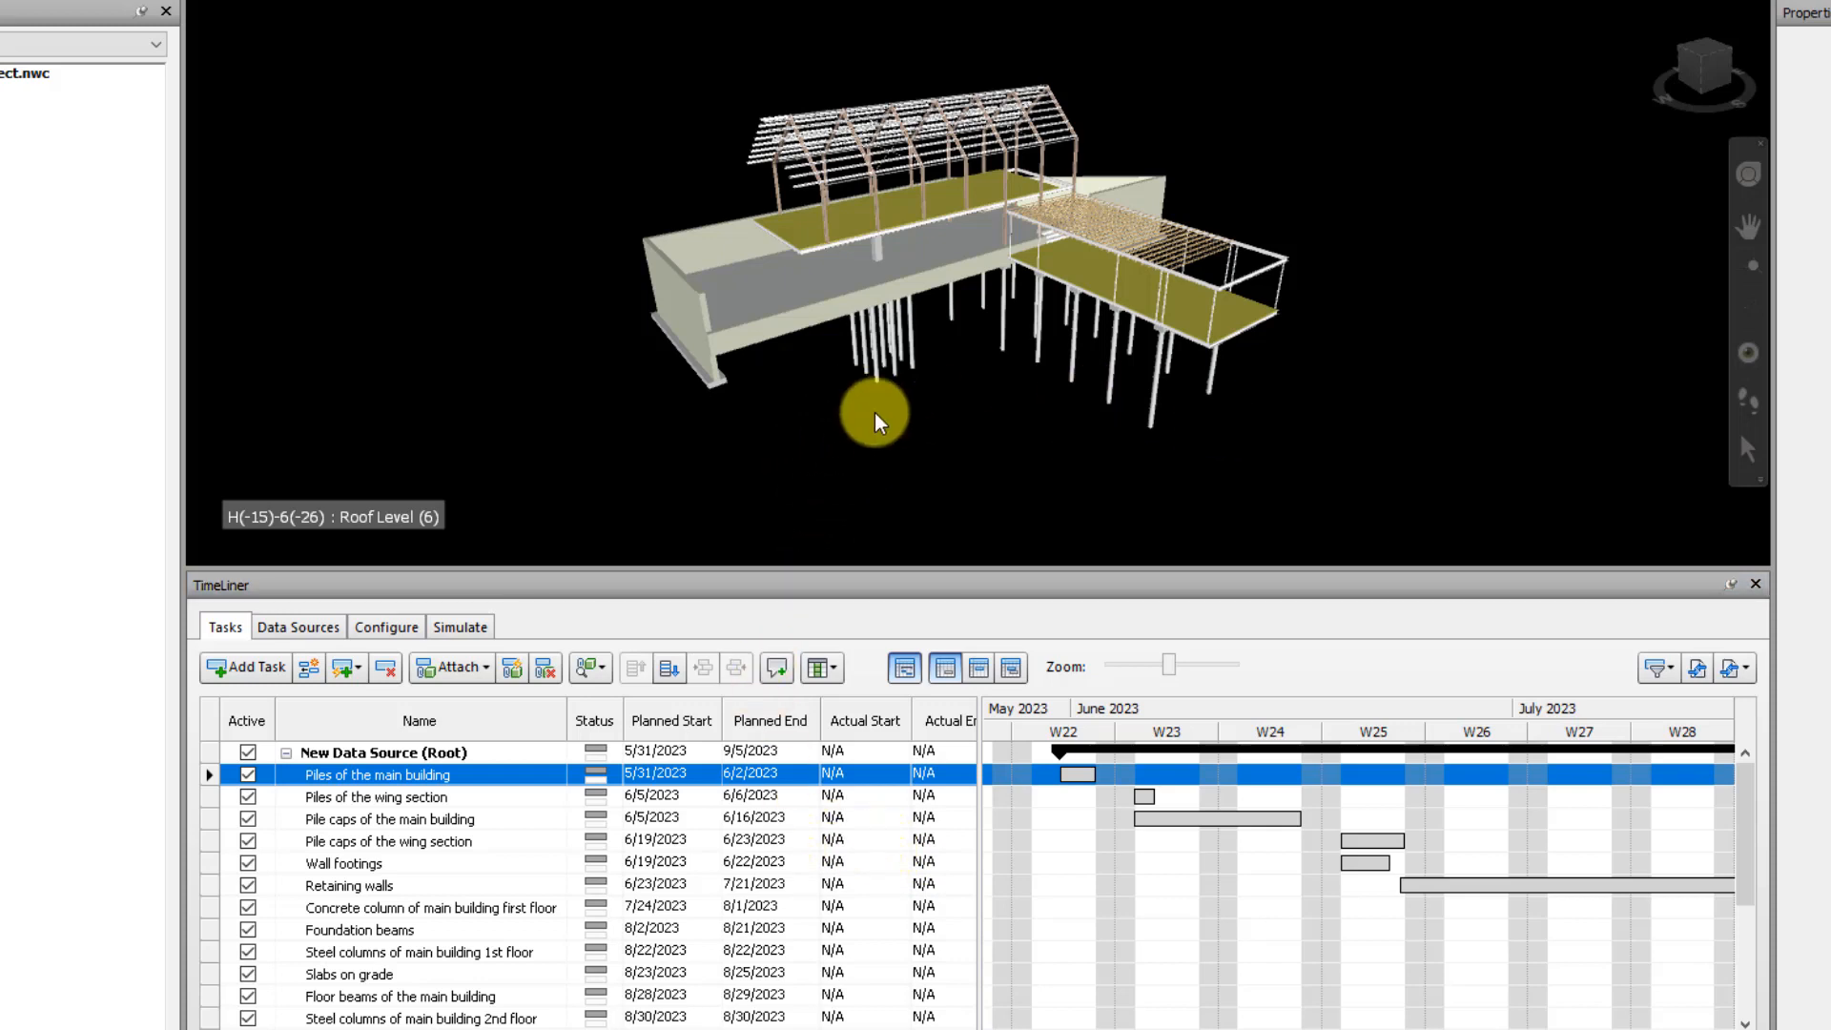
pyautogui.click(979, 446)
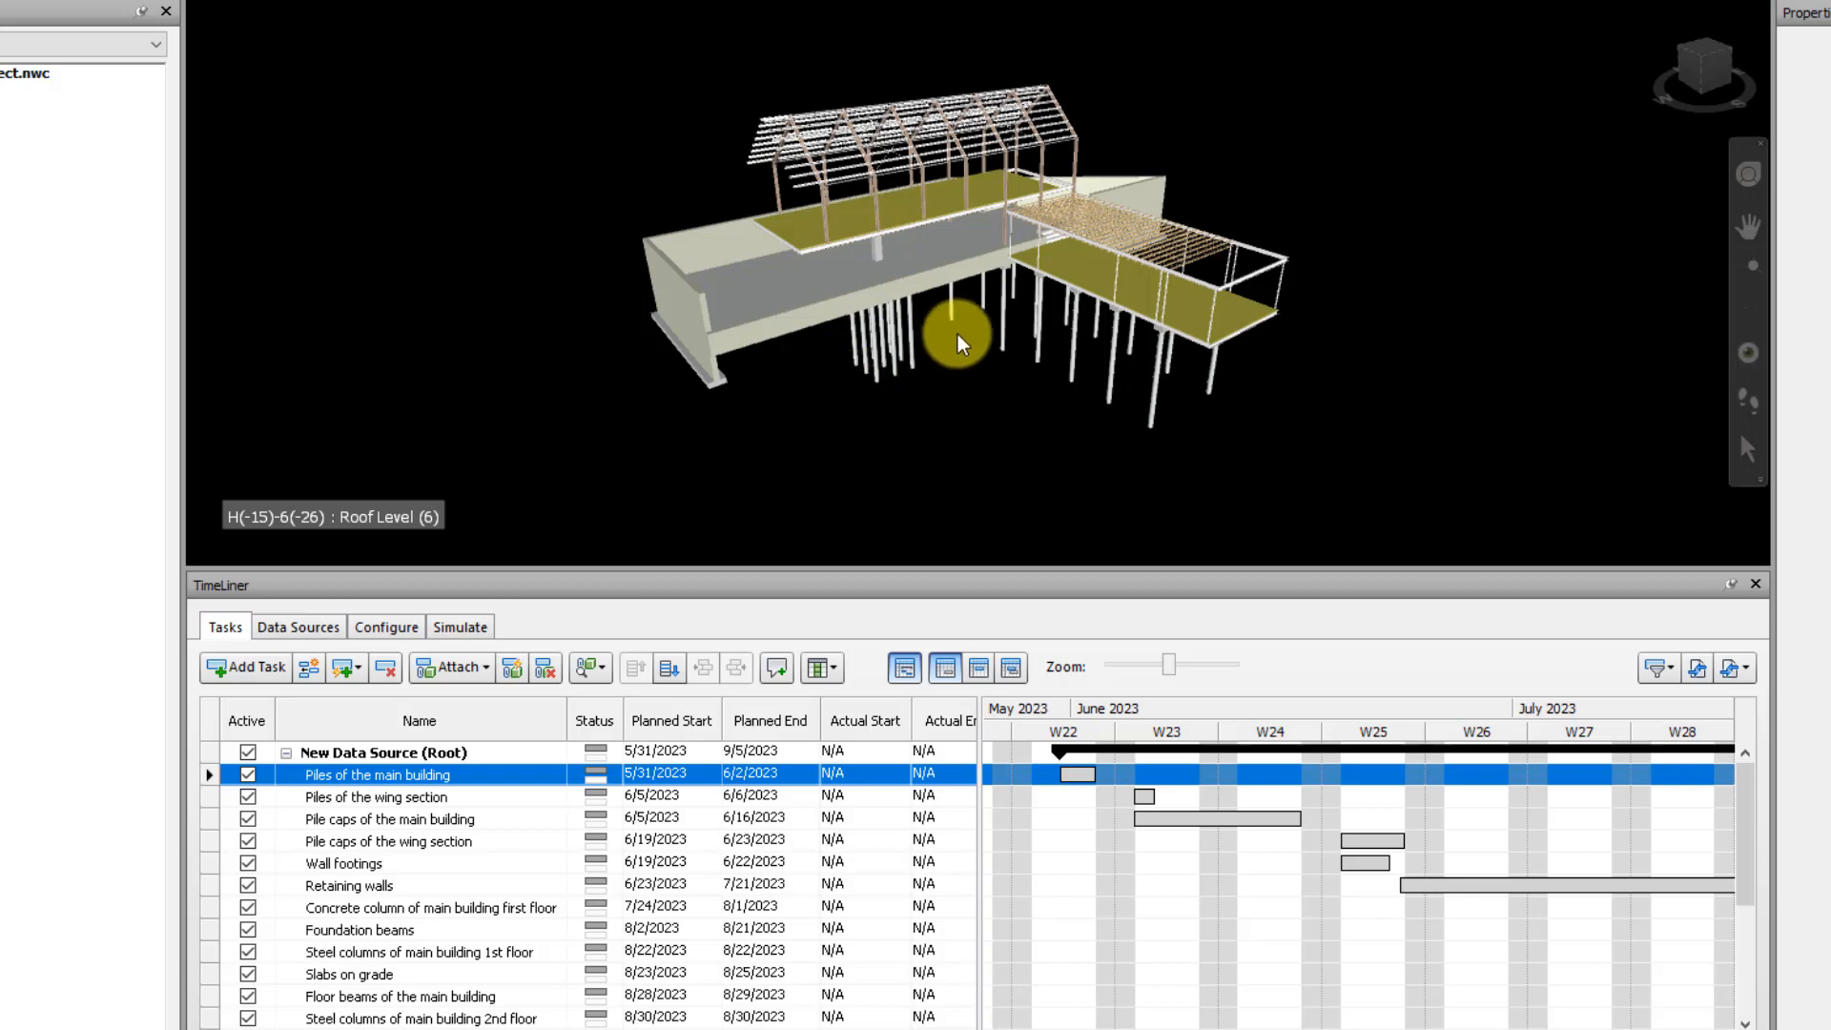
pyautogui.moveTo(952, 327); pyautogui.dragTo(1087, 244)
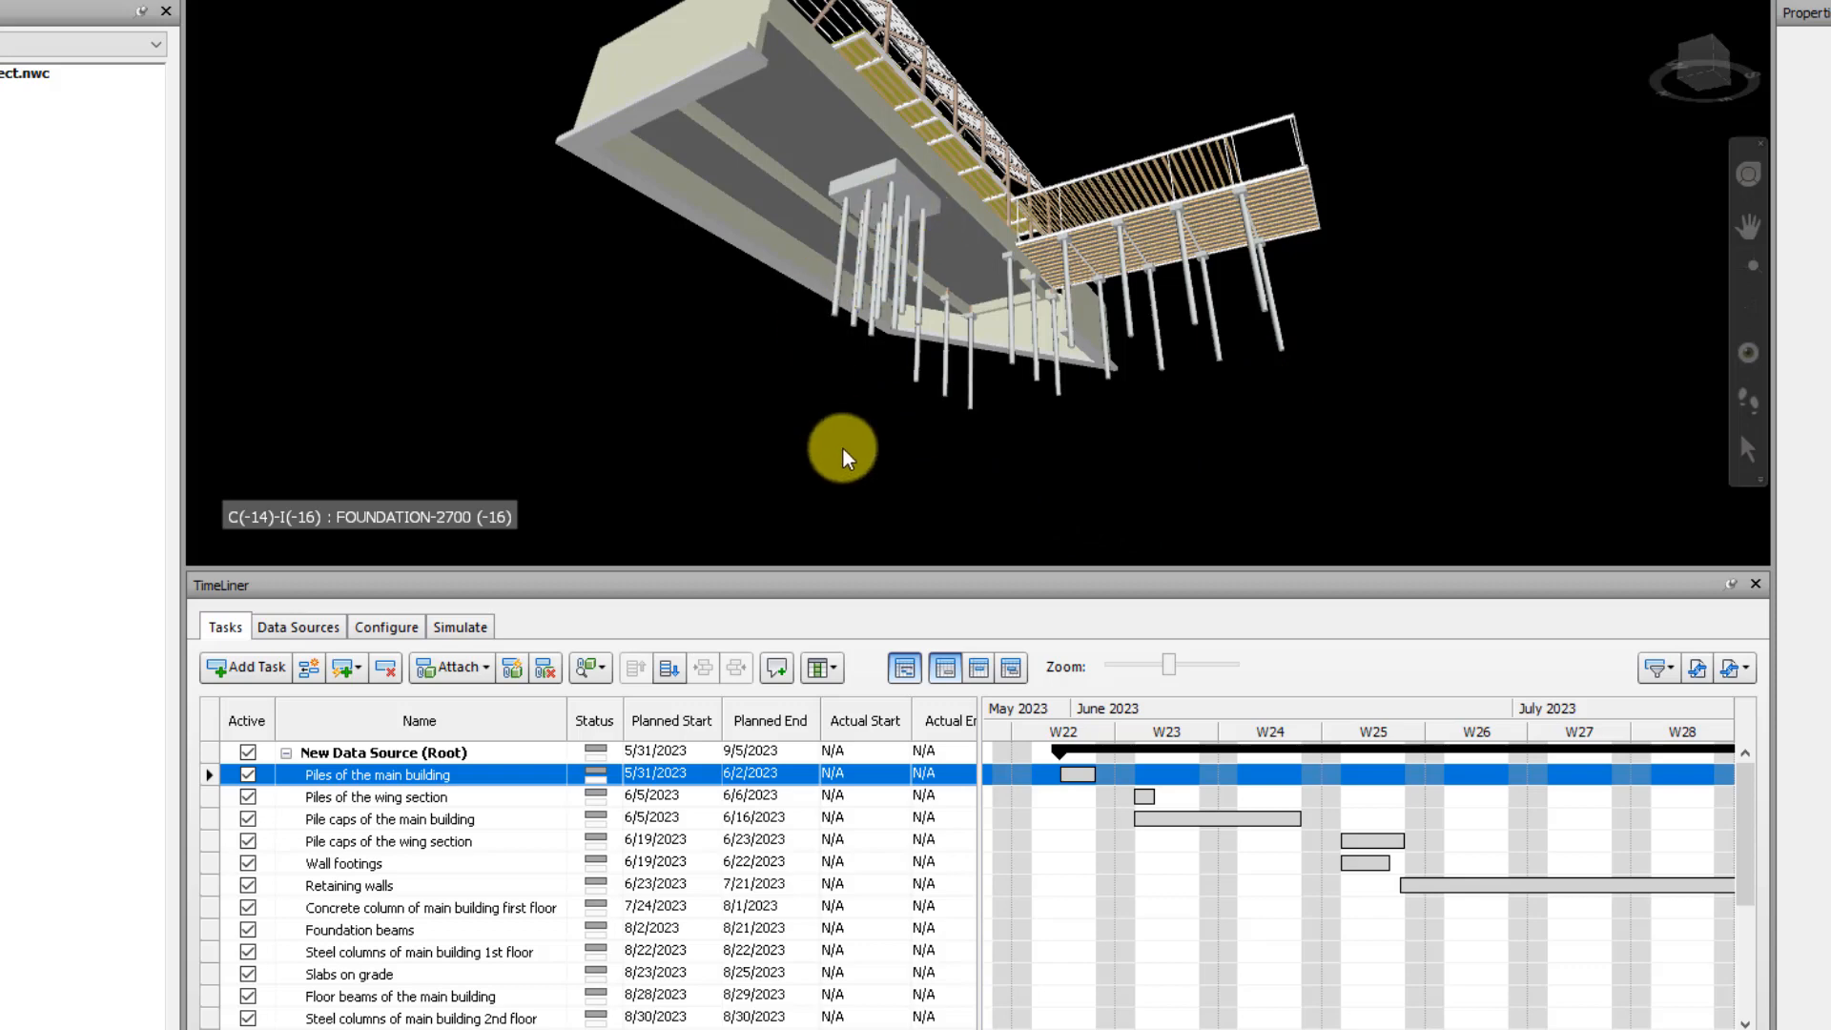
pyautogui.click(377, 773)
pyautogui.click(457, 816)
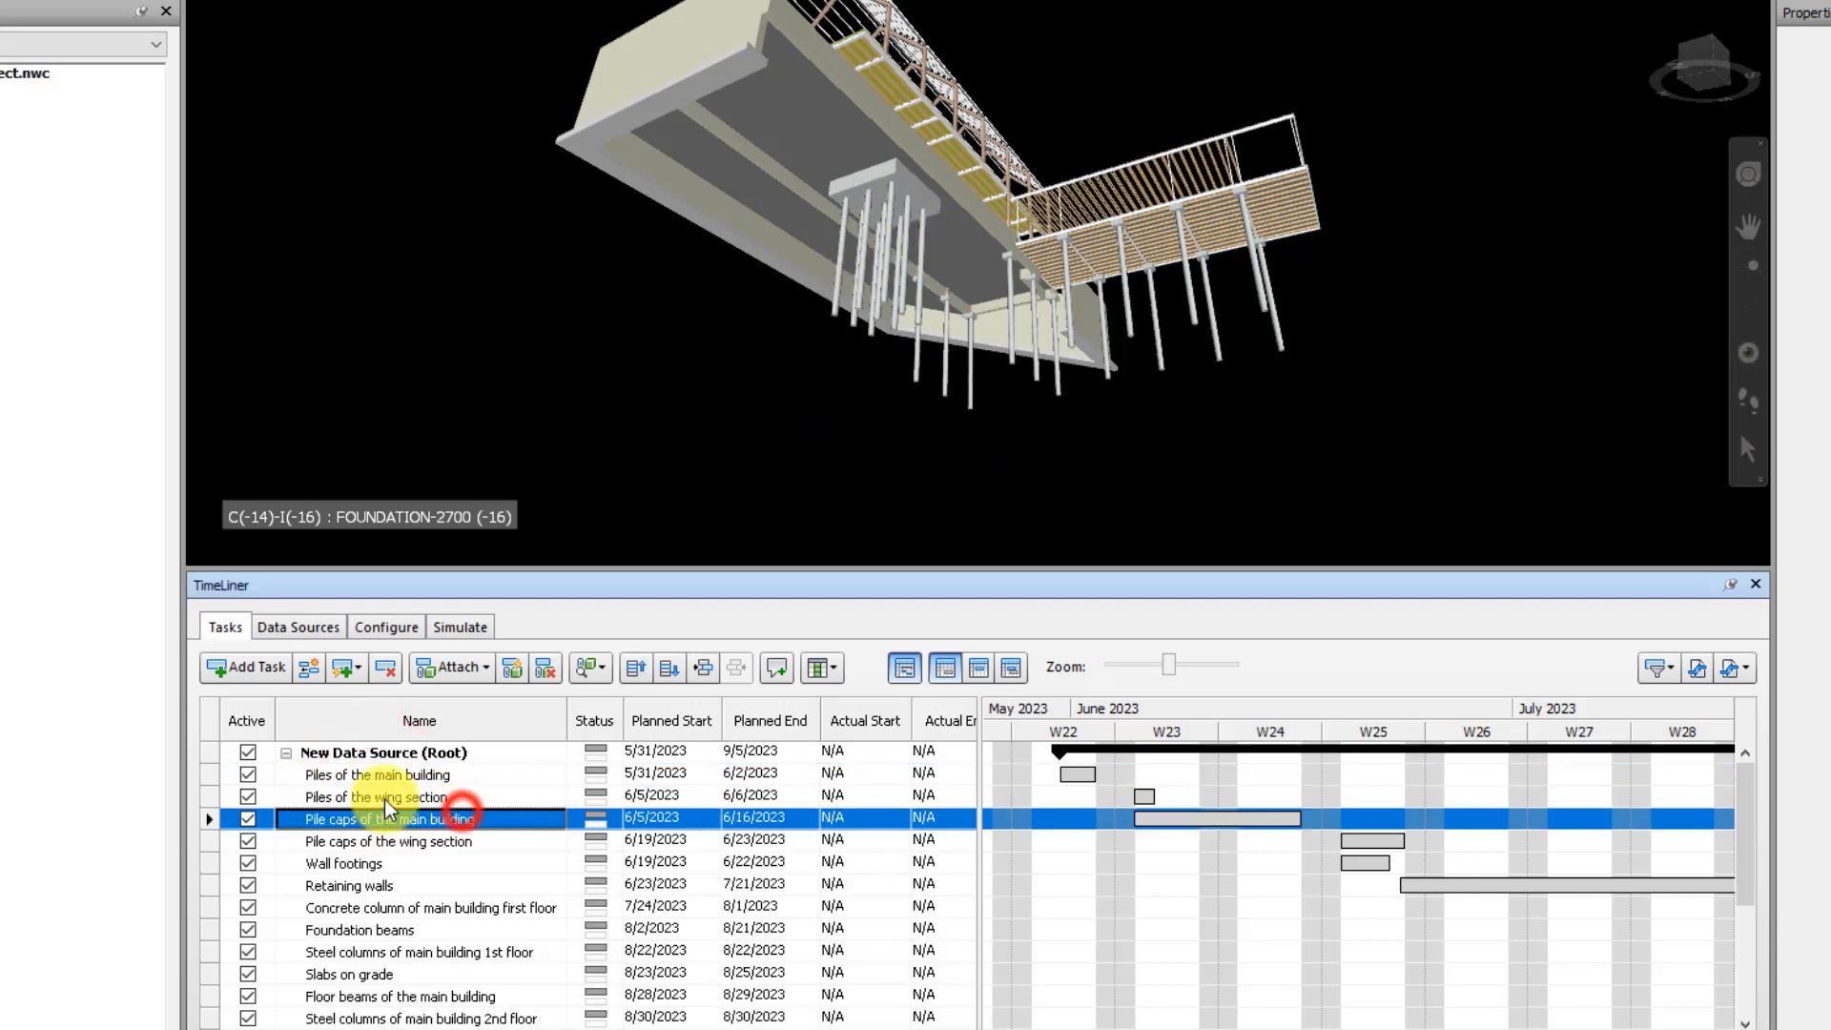
# Locate the piles beneath the nine-pile cap and select their whole M_Pile-Steel Pipe group under Level 1
pyautogui.moveTo(747, 359)
pyautogui.keyDown('shift'); pyautogui.mouseDown(button='middle')
pyautogui.moveTo(948, 340)
pyautogui.moveTo(953, 377)
pyautogui.moveTo(942, 349)
pyautogui.mouseUp(button='middle'); pyautogui.keyUp('shift')
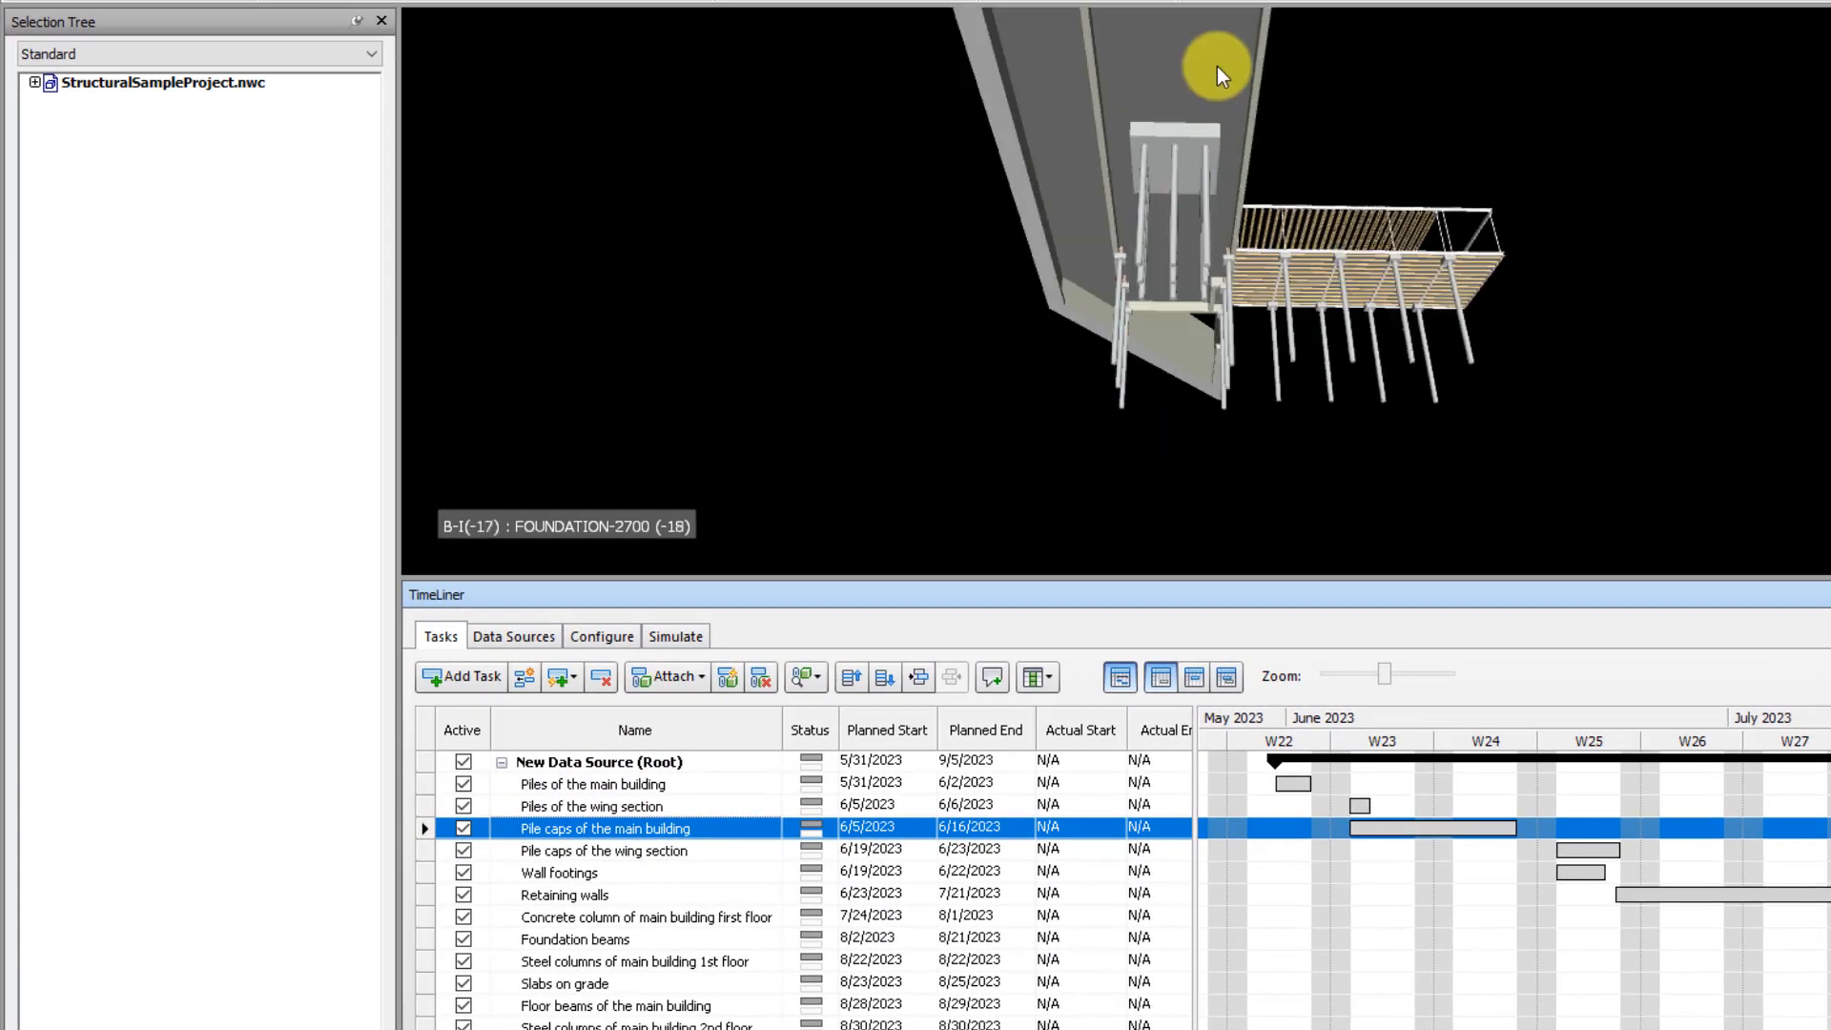
pyautogui.scroll(2, 1188, 284)
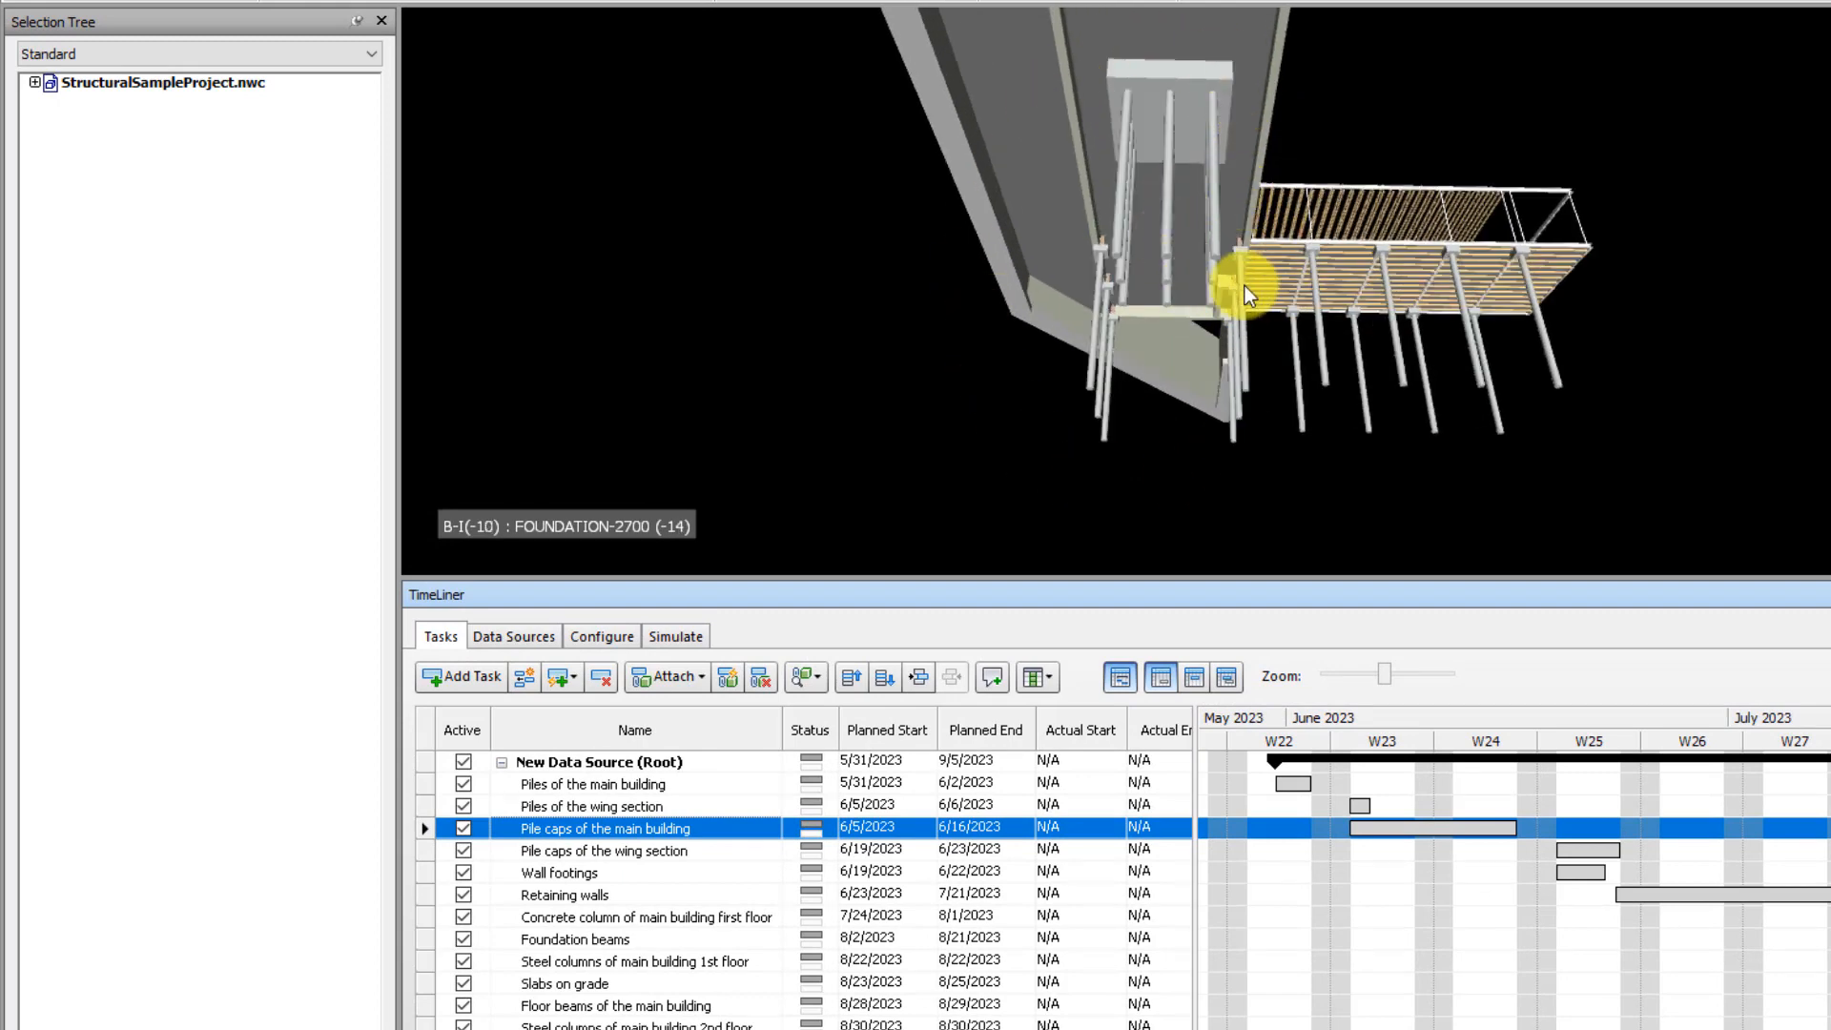
pyautogui.keyDown('shift'); pyautogui.moveTo(1245, 284); pyautogui.dragTo(1189, 304, button='middle'); pyautogui.keyUp('shift')
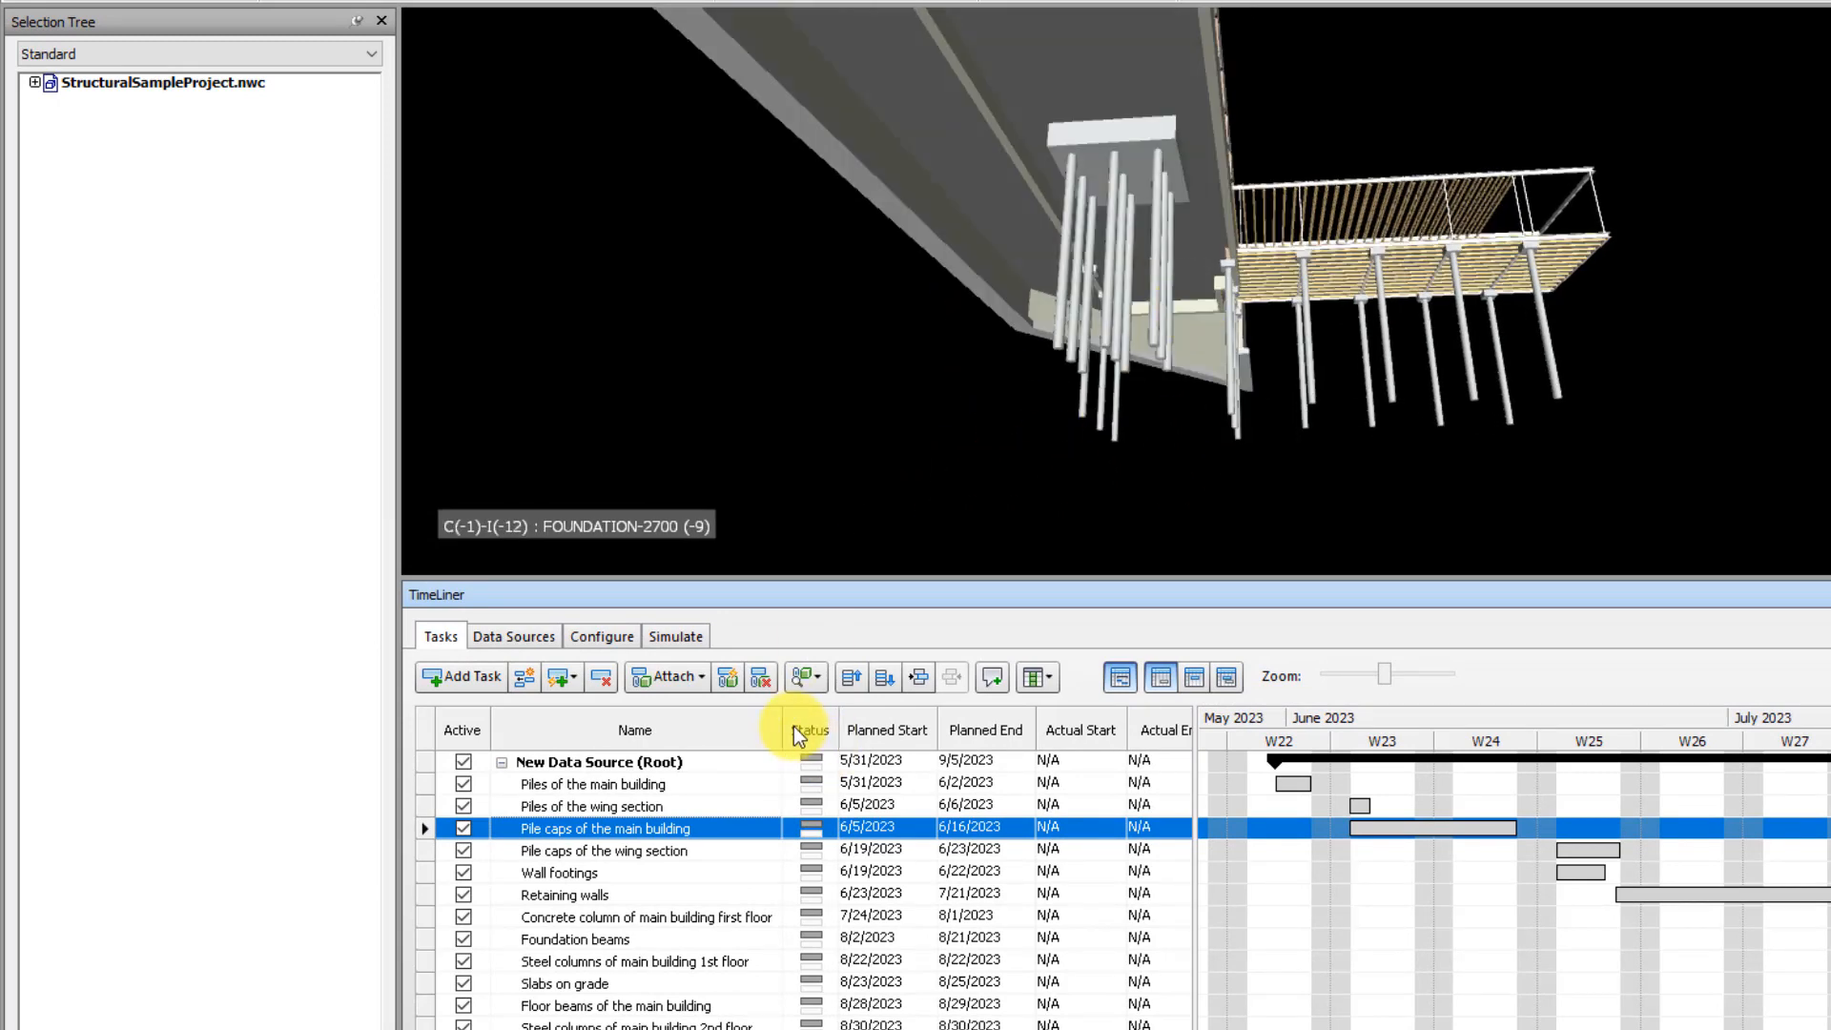
pyautogui.moveTo(1023, 315)
pyautogui.keyDown('shift'); pyautogui.mouseDown(button='middle')
pyautogui.moveTo(1055, 286)
pyautogui.moveTo(1016, 321)
pyautogui.mouseUp(button='middle'); pyautogui.keyUp('shift')
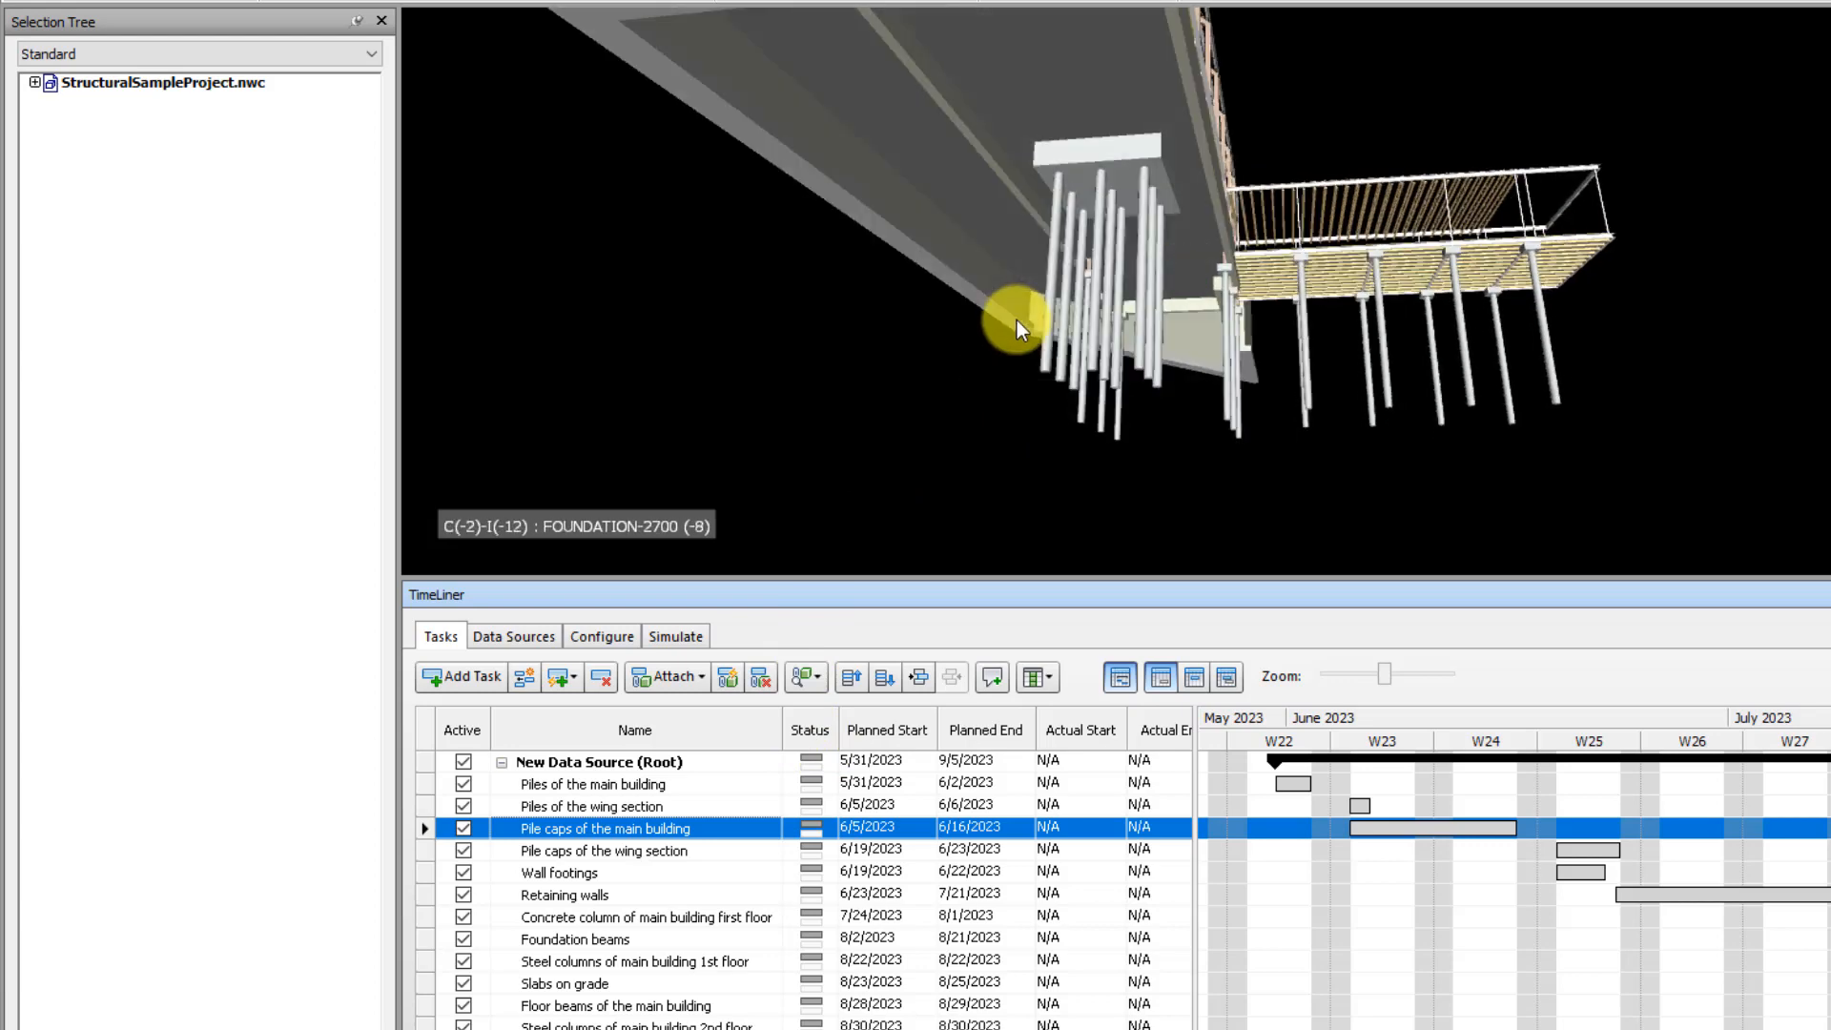
pyautogui.click(1145, 212)
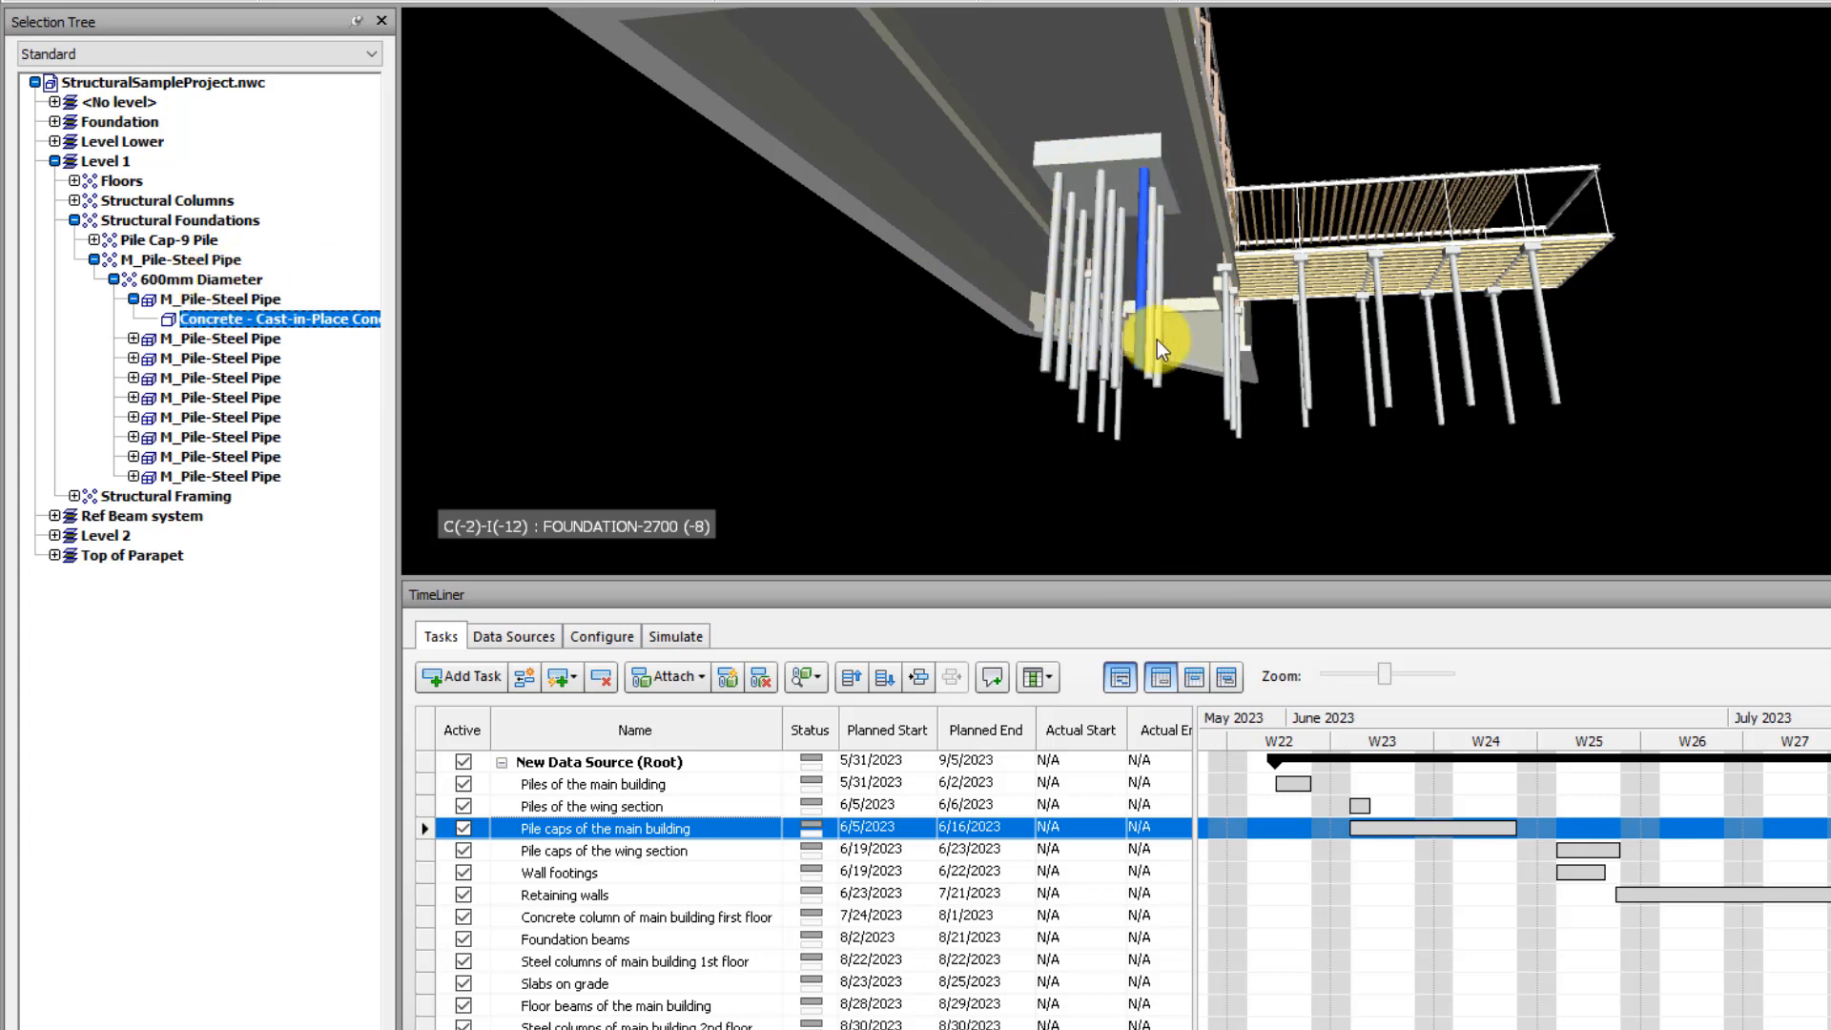
pyautogui.keyDown('shift'); pyautogui.moveTo(1055, 346); pyautogui.dragTo(1060, 304, button='middle'); pyautogui.keyUp('shift')
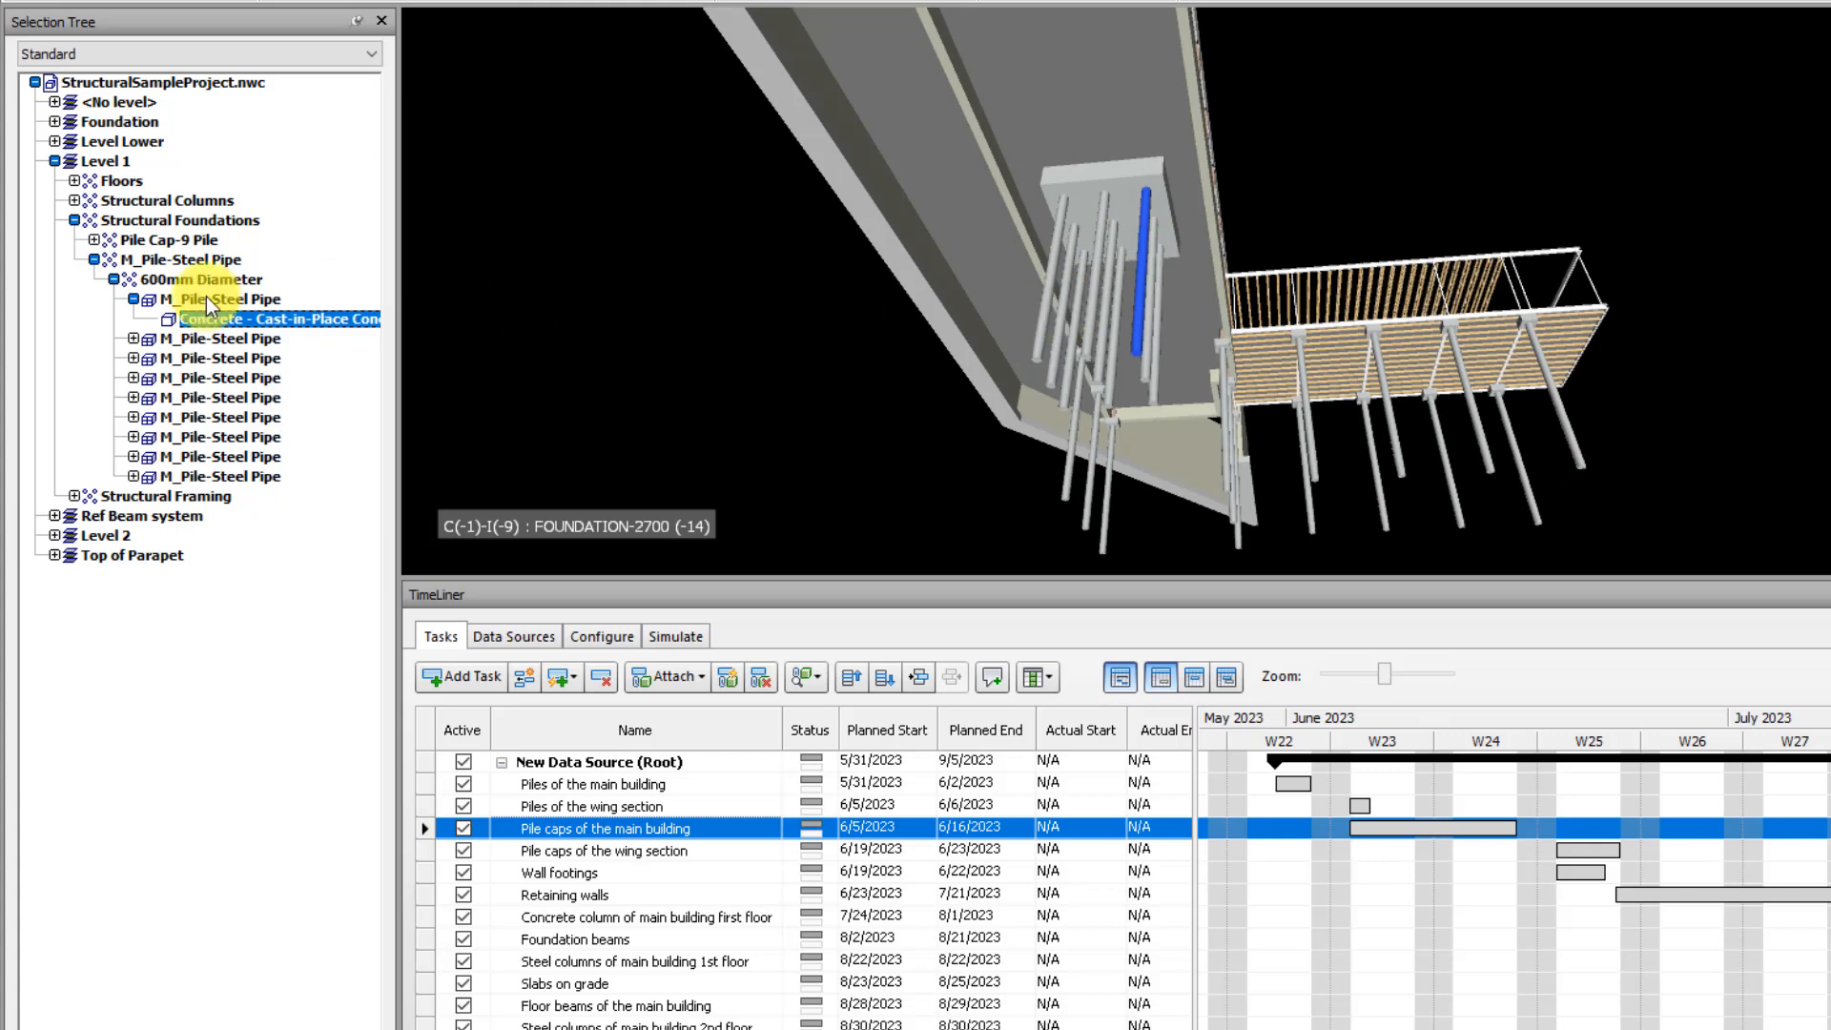
pyautogui.click(169, 254)
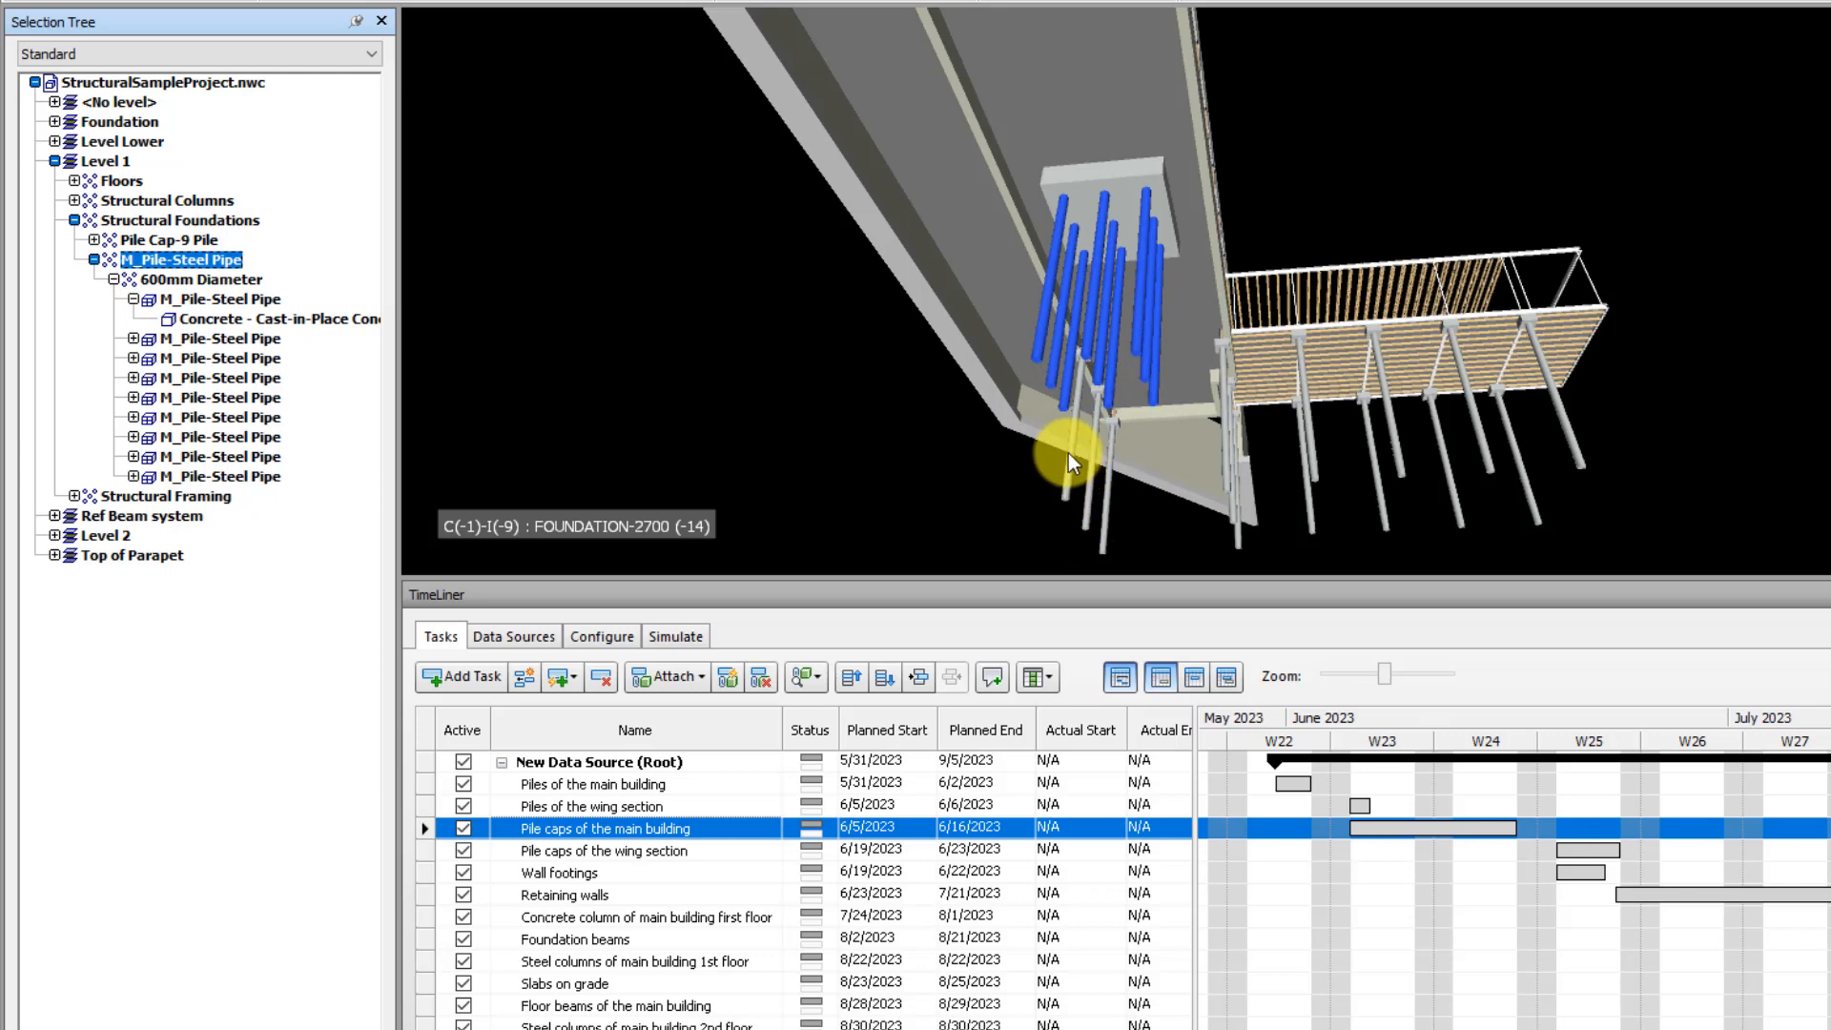
# Select all main building piles together through the 600mm Diameter steel pipe groups under Foundation and Level 1
pyautogui.click(1068, 478)
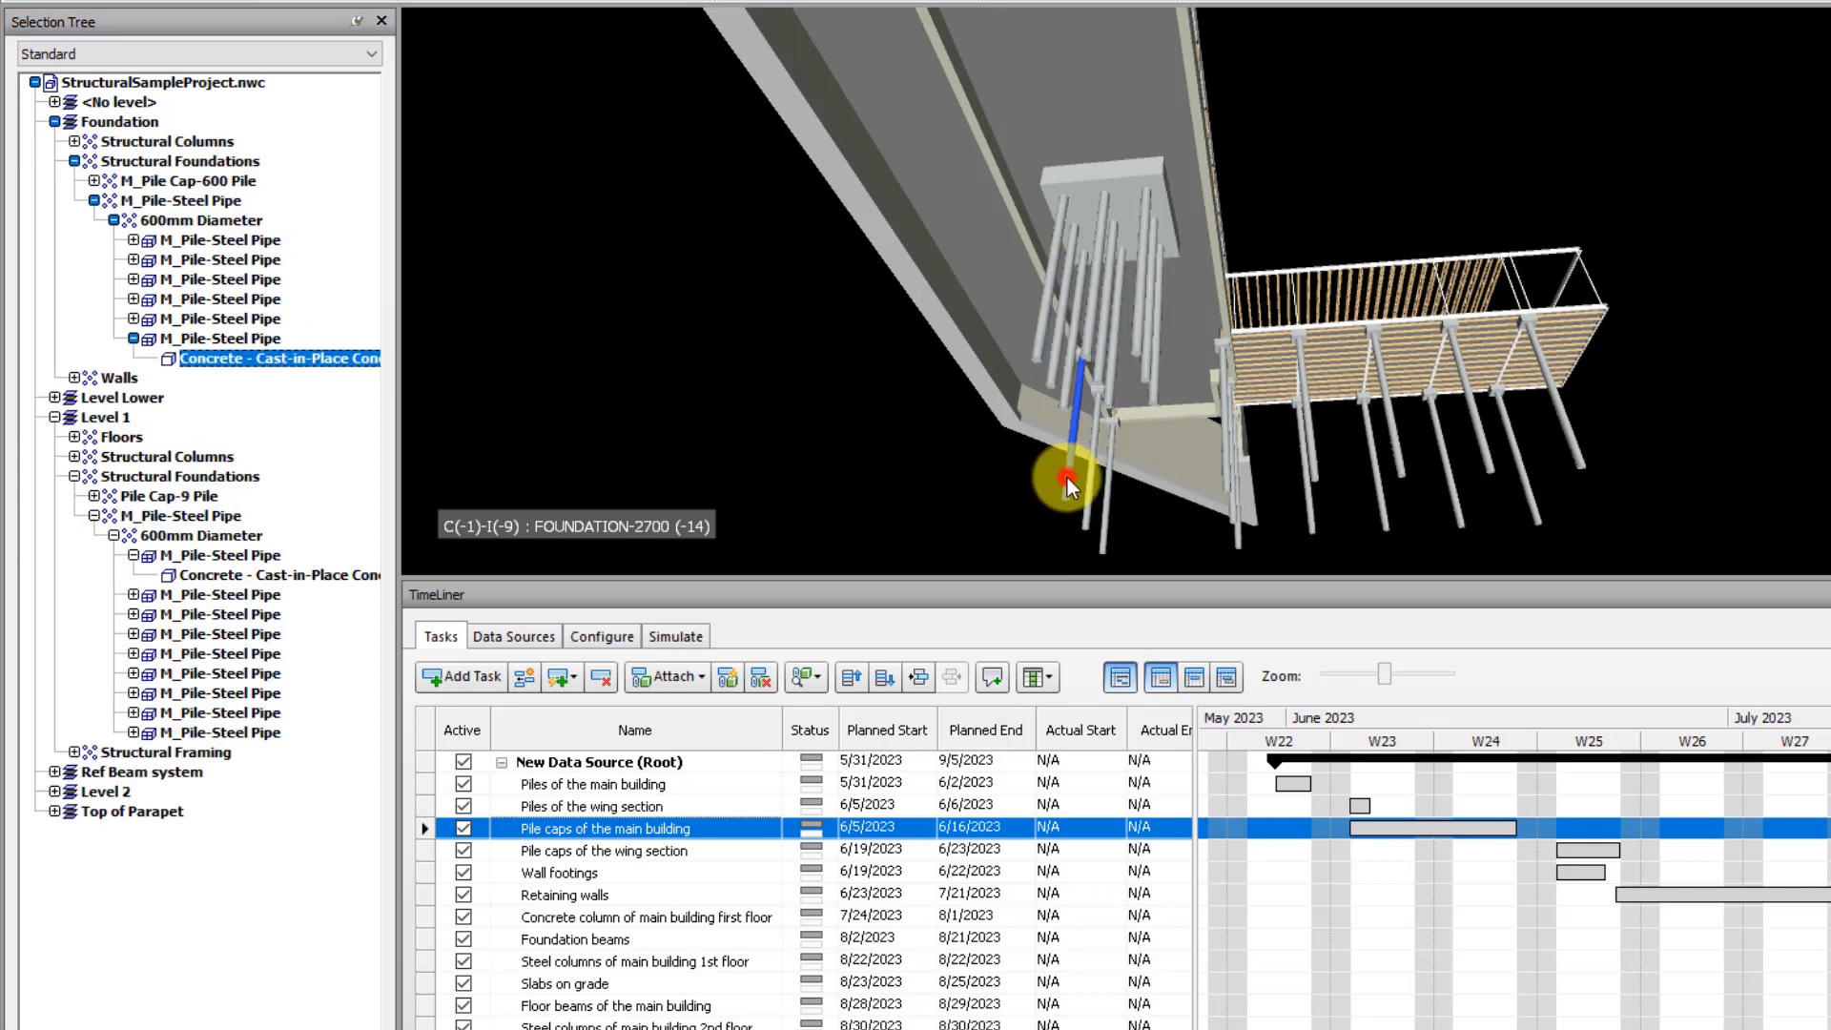
pyautogui.click(182, 226)
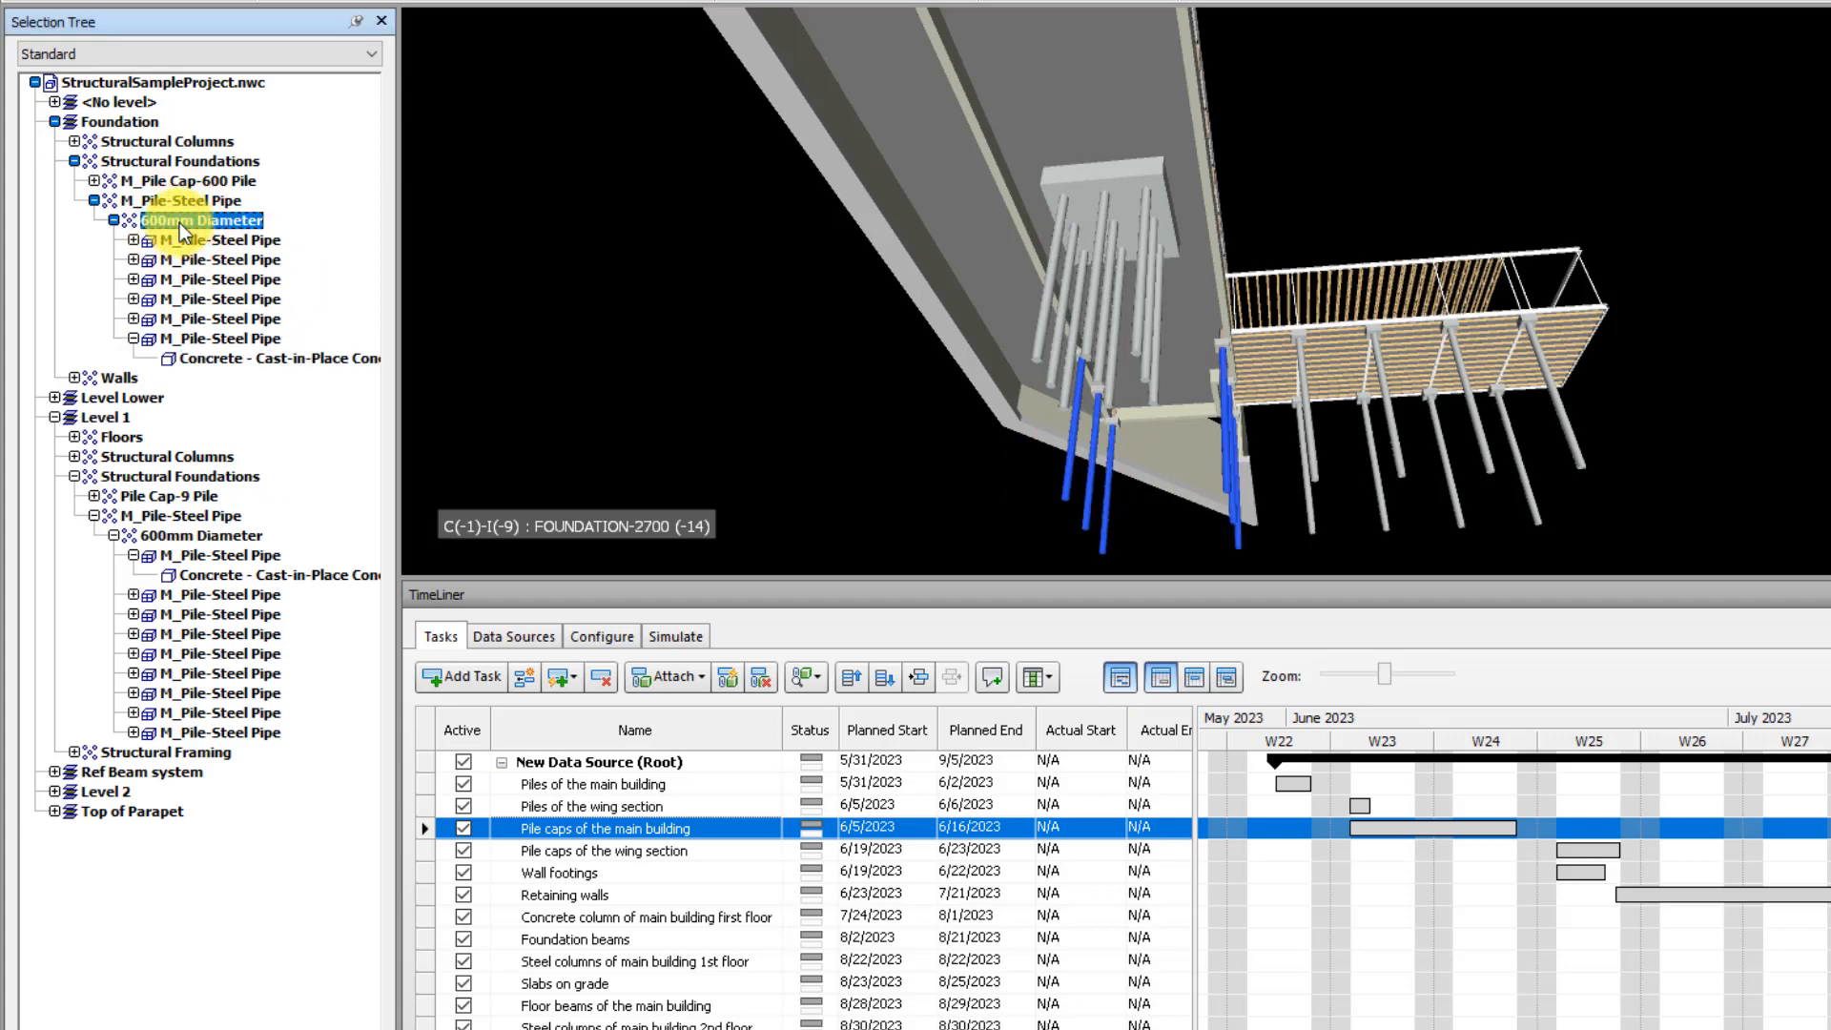
pyautogui.keyDown('shift'); pyautogui.click(206, 536); pyautogui.keyUp('shift')
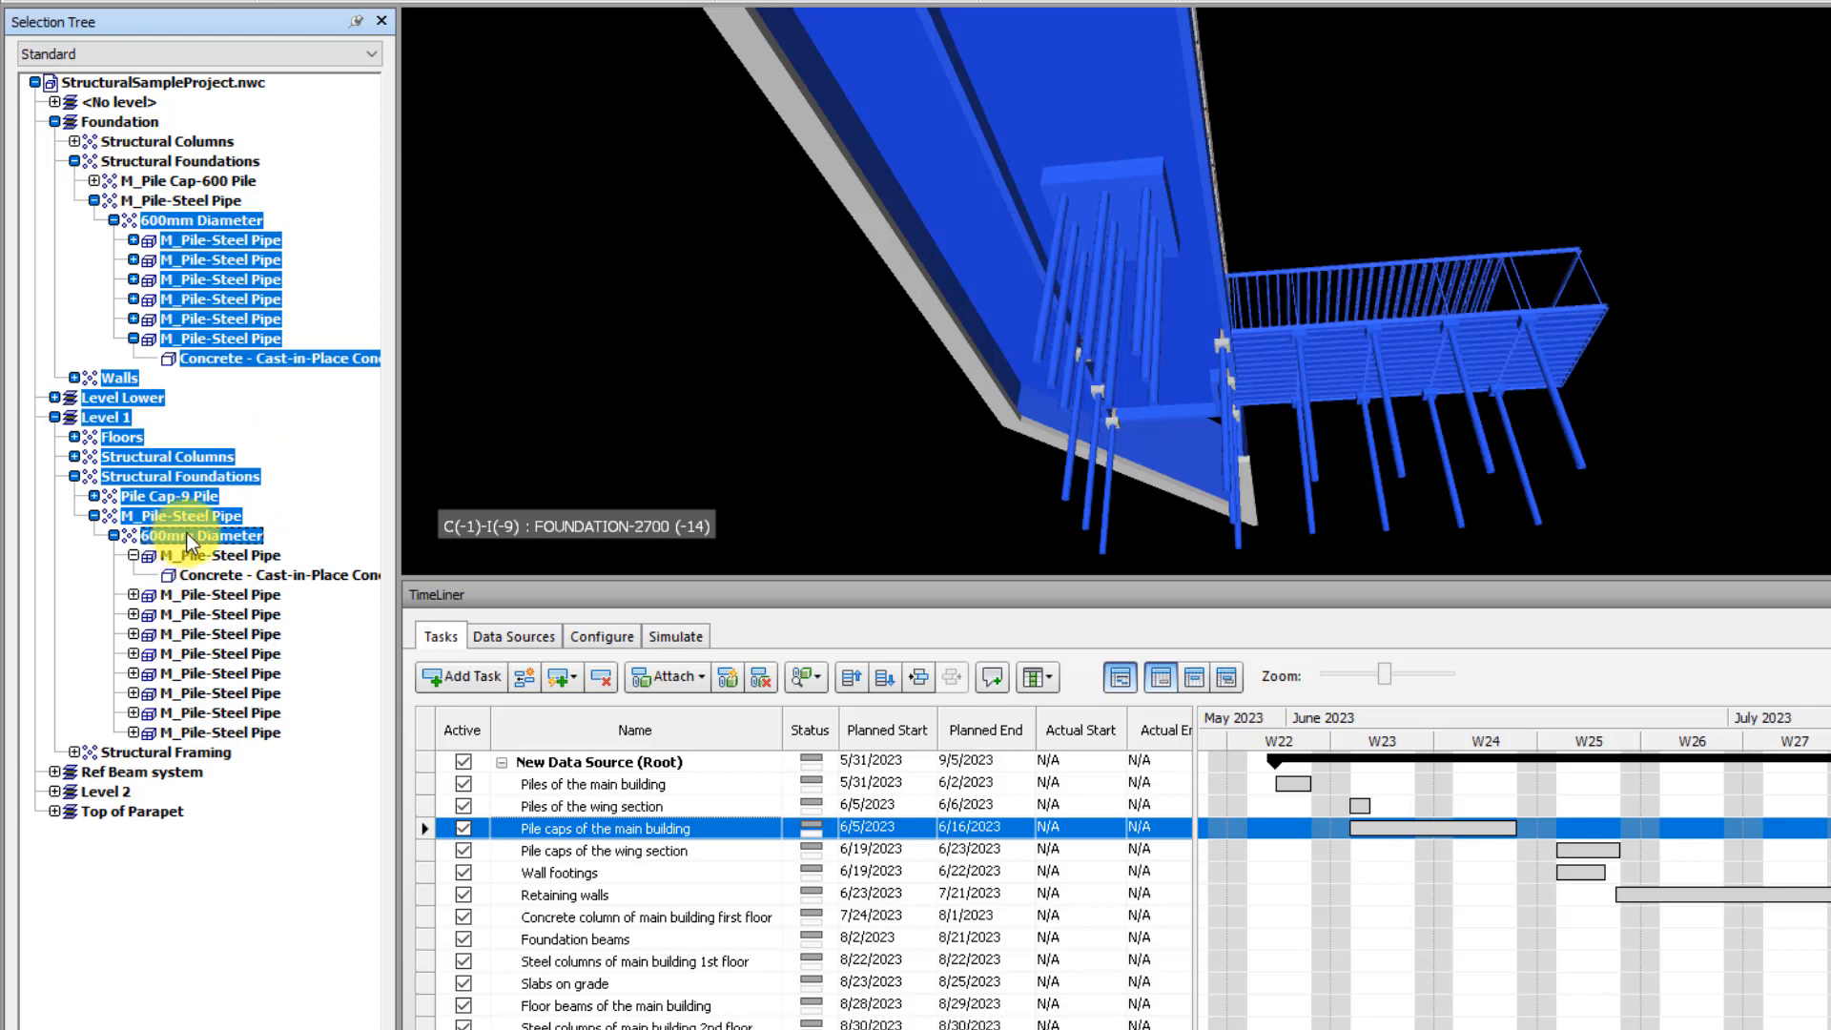
pyautogui.click(291, 360)
pyautogui.click(234, 220)
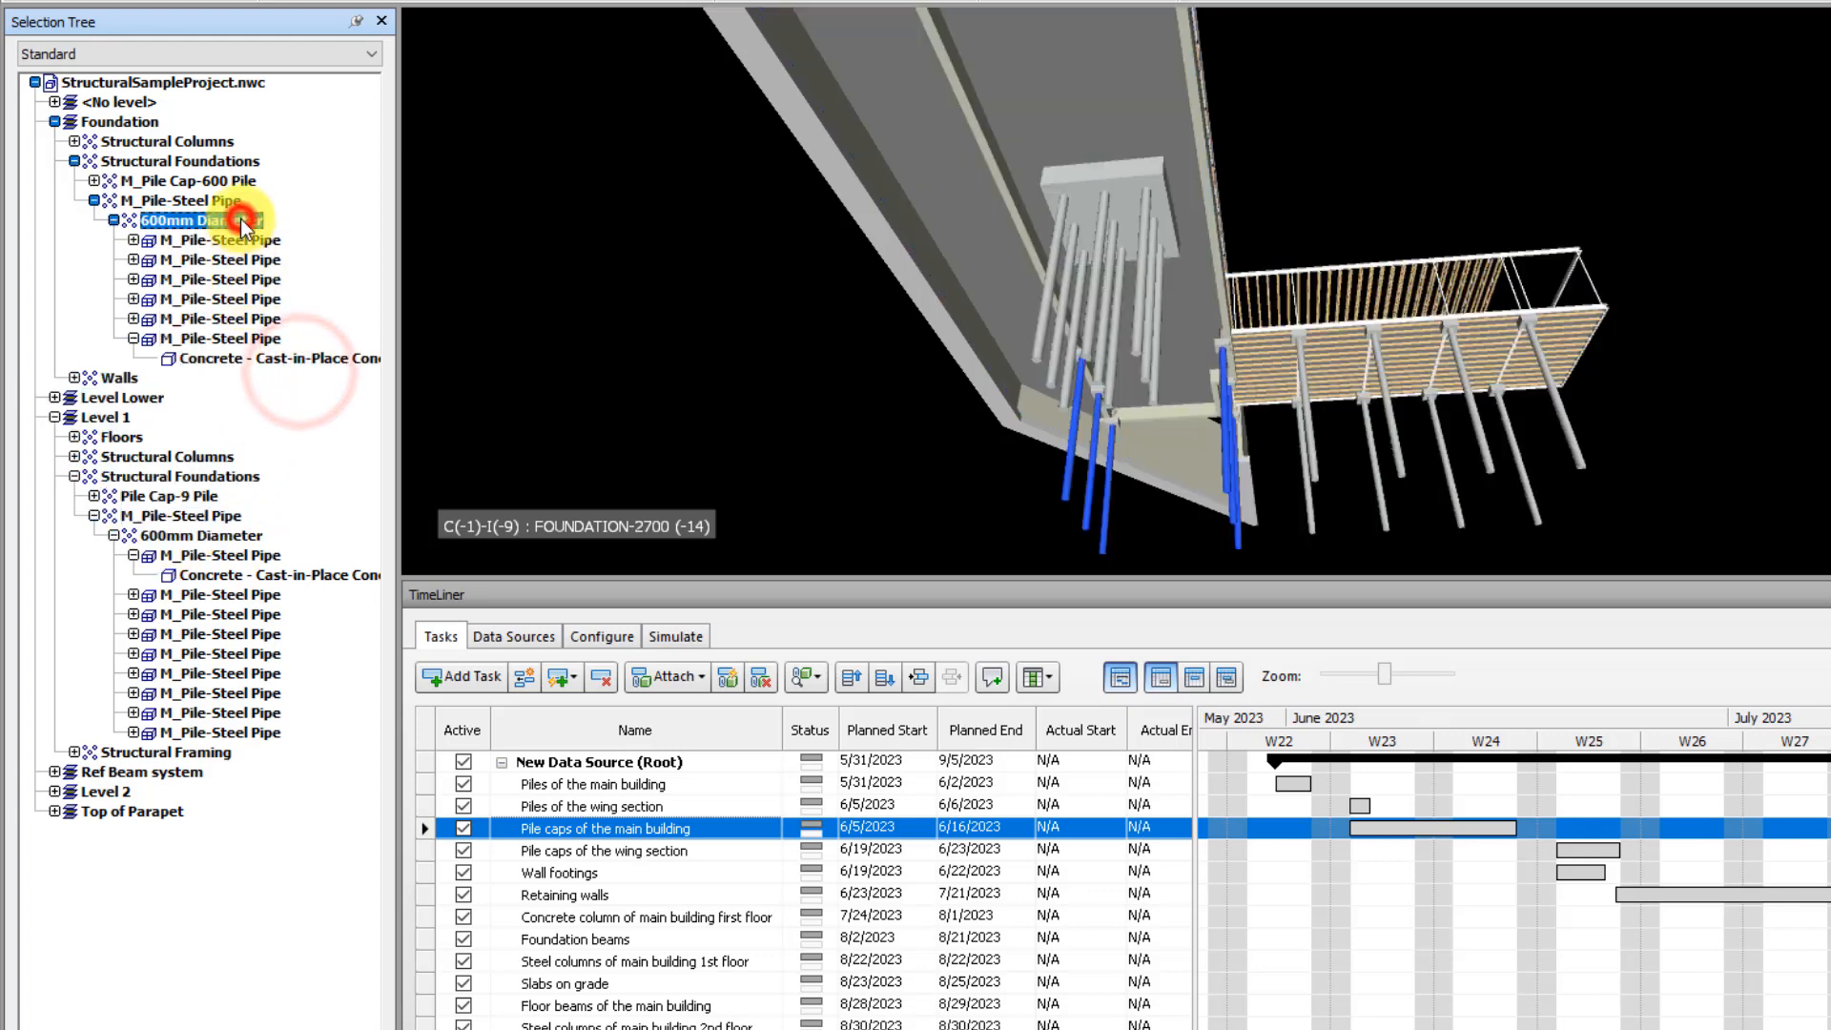
pyautogui.keyDown('ctrl'); pyautogui.click(182, 544); pyautogui.keyUp('ctrl')
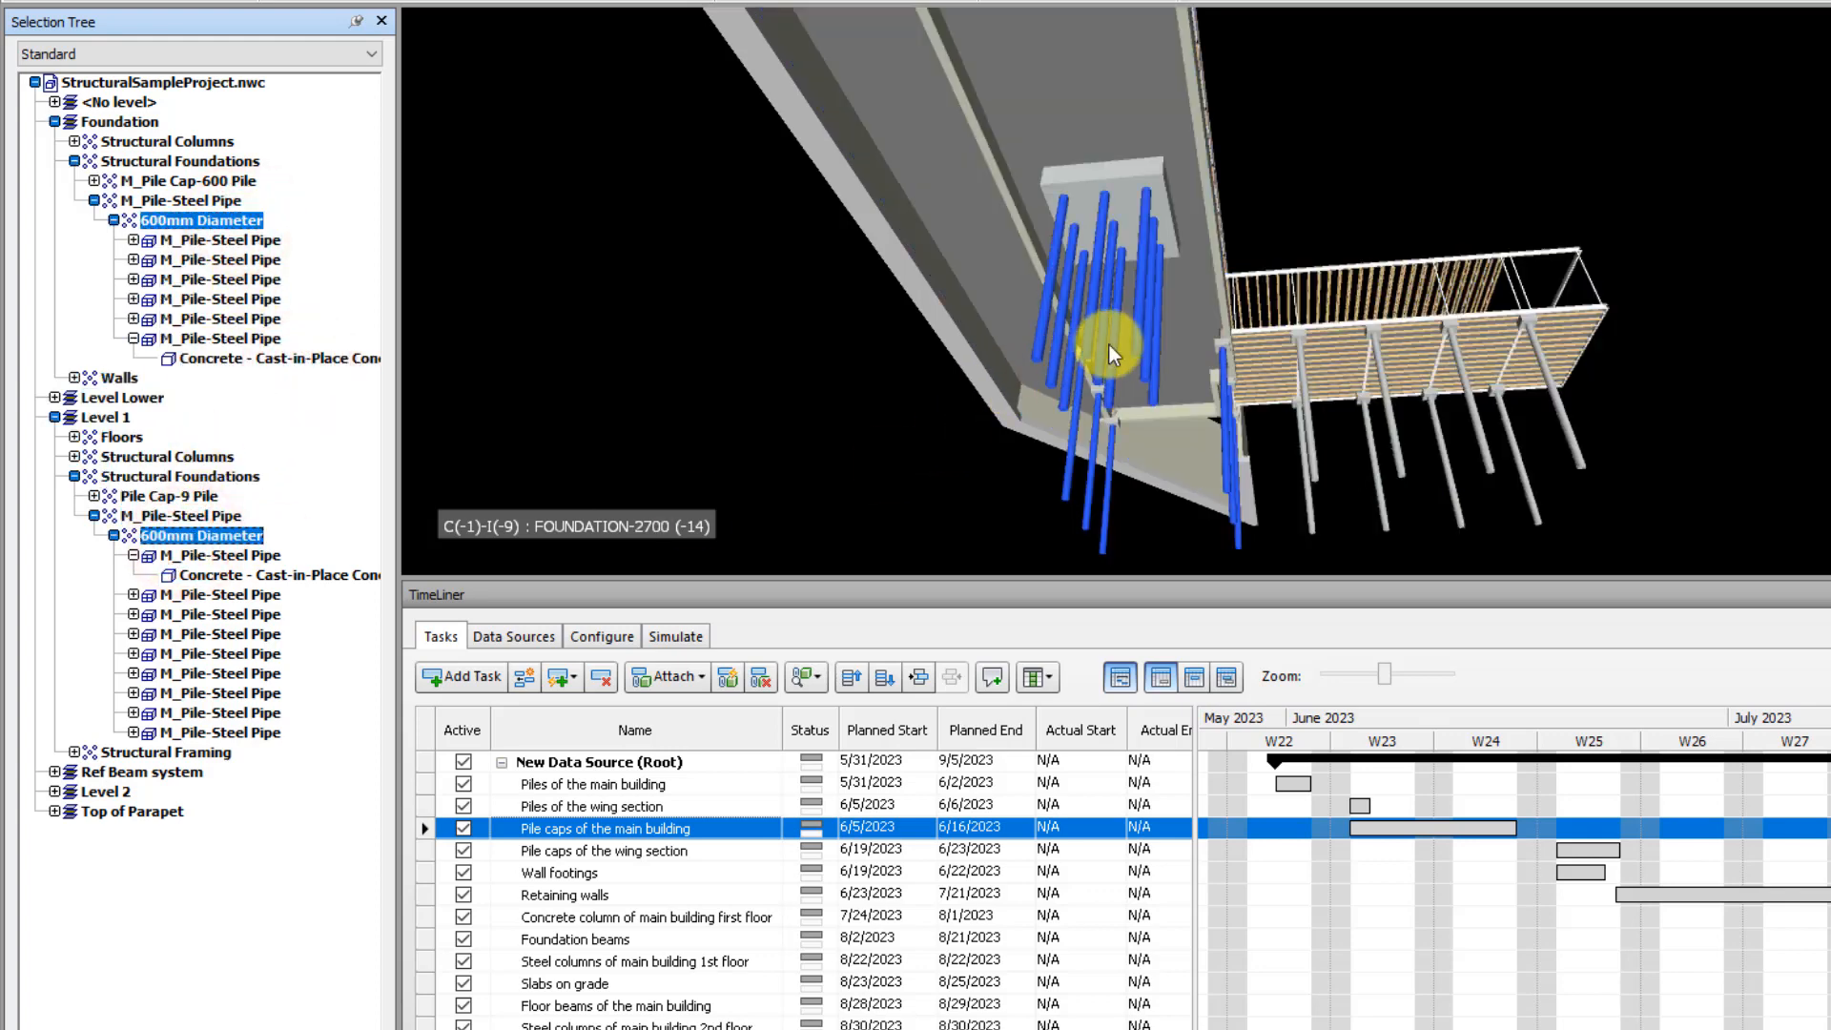
# Attach the current selection of piles to the task Piles of the main building and clear the selection
pyautogui.moveTo(1109, 345)
pyautogui.keyDown('shift'); pyautogui.mouseDown(button='middle')
pyautogui.moveTo(1206, 397)
pyautogui.moveTo(1211, 347)
pyautogui.moveTo(1207, 451)
pyautogui.moveTo(1183, 477)
pyautogui.mouseUp(button='middle'); pyautogui.keyUp('shift')
pyautogui.click(693, 782)
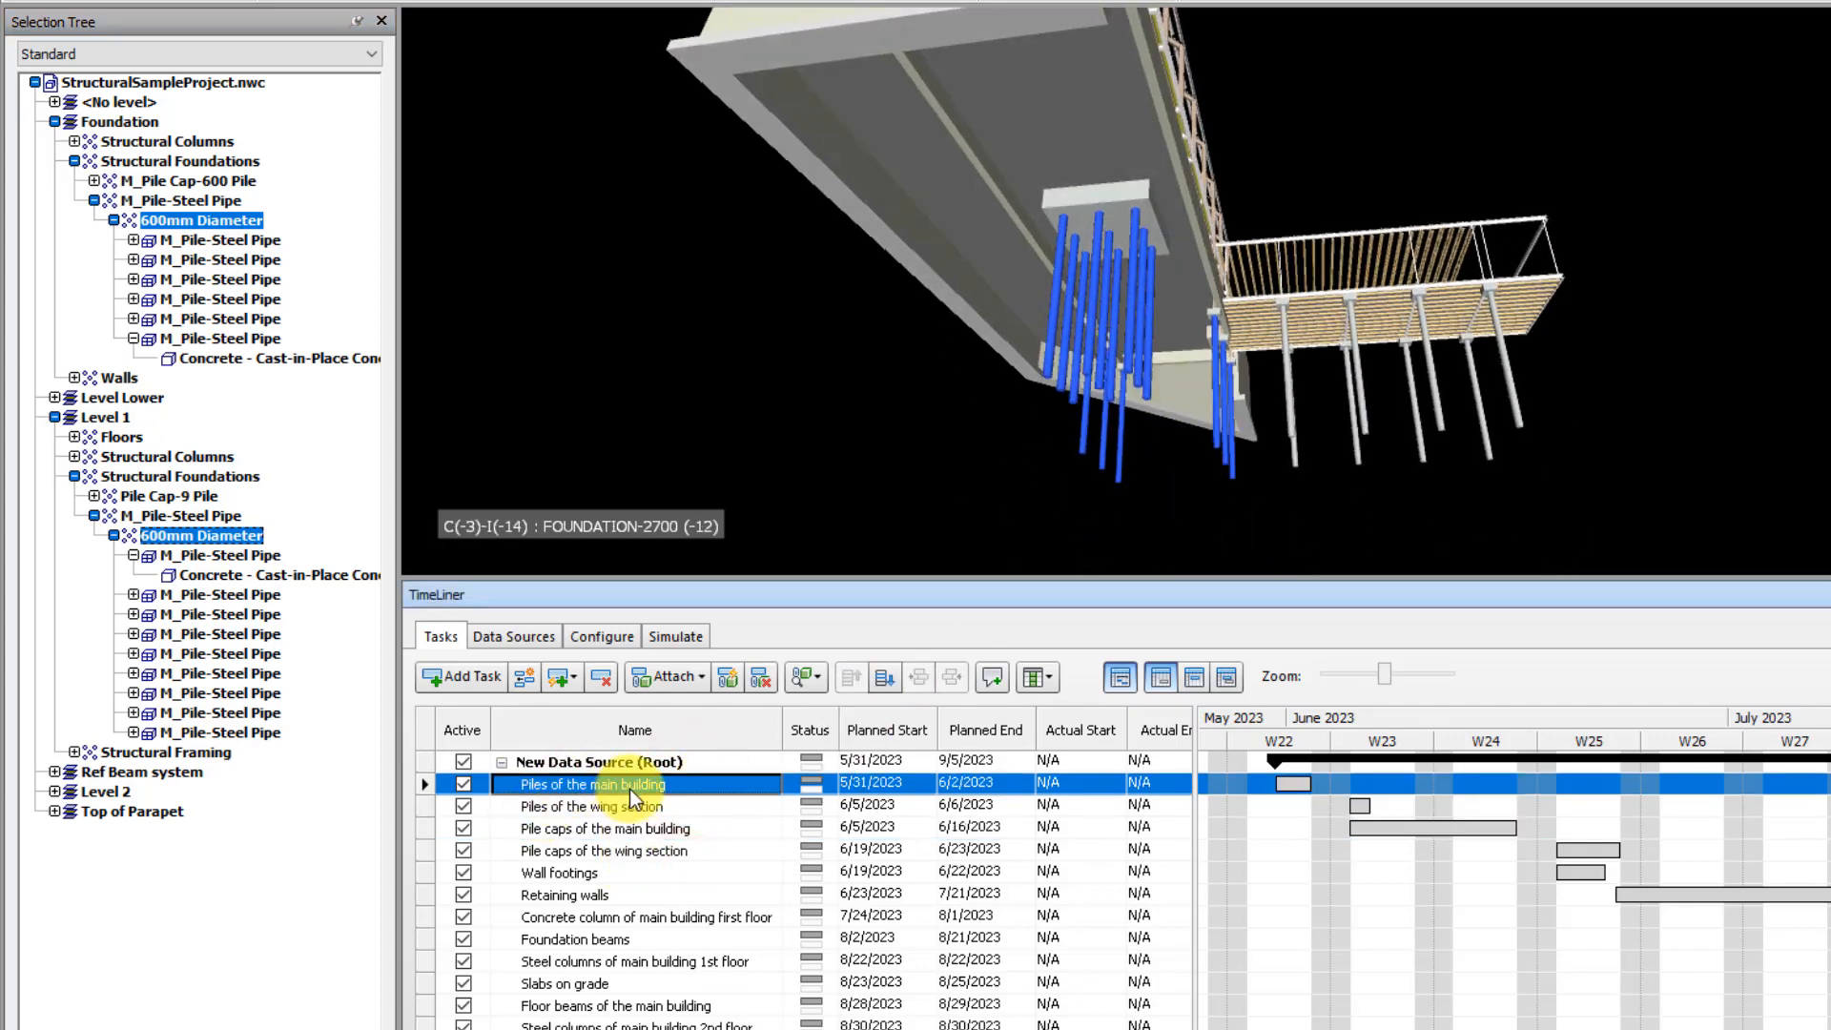
pyautogui.click(677, 677)
pyautogui.click(750, 712)
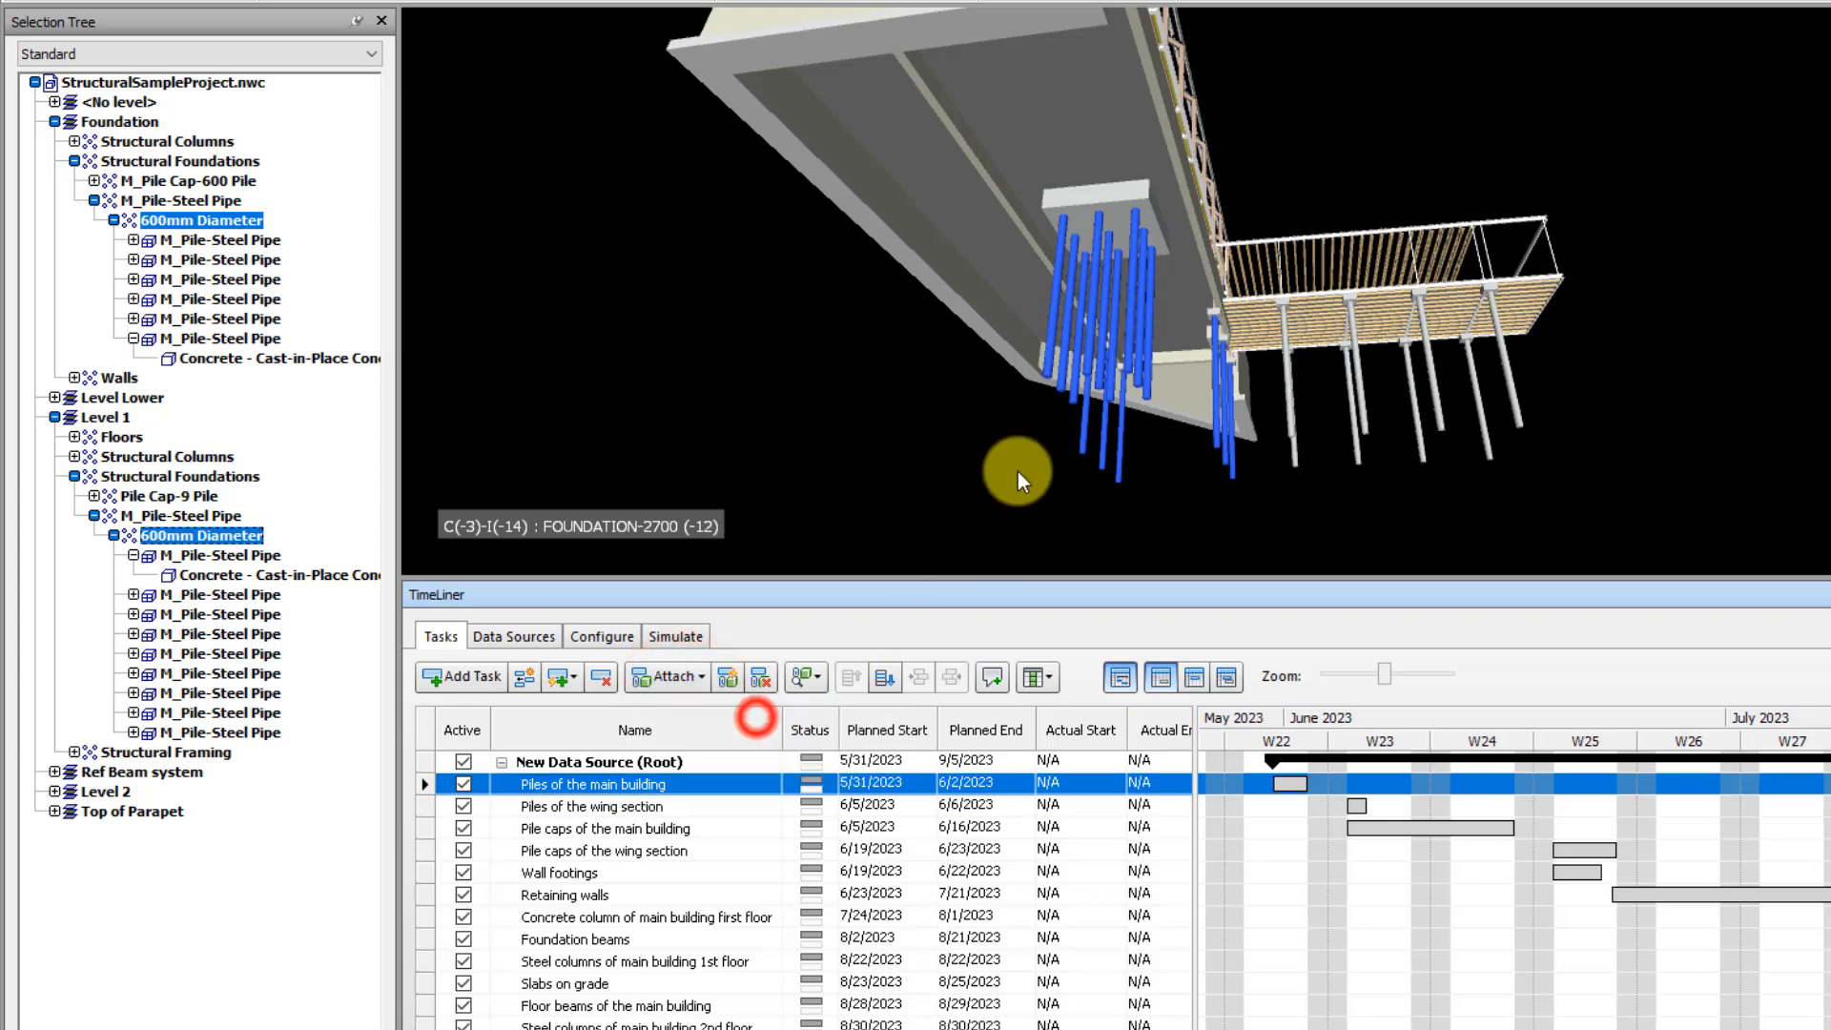
pyautogui.click(769, 445)
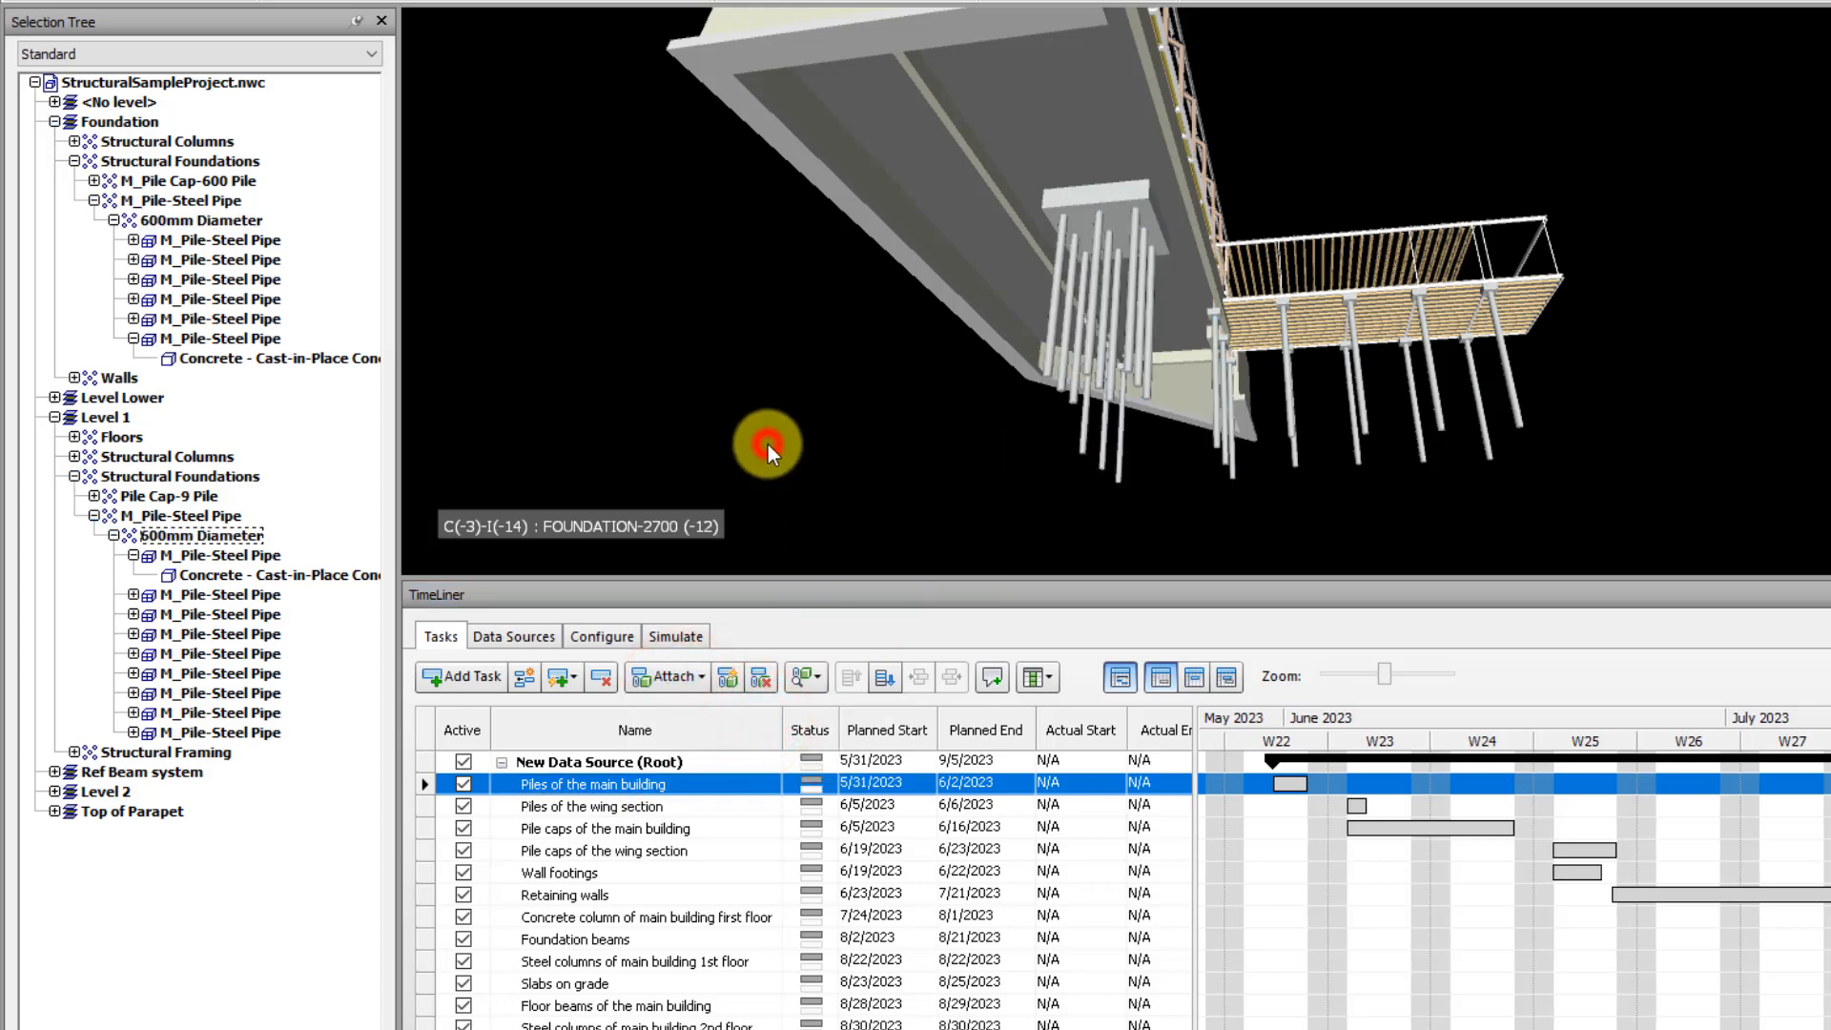
# Check which model piles are attached to the task Piles of the main building through its explicit selection
pyautogui.moveTo(637, 1029); pyautogui.dragTo(884, 1029)
pyautogui.click(777, 837)
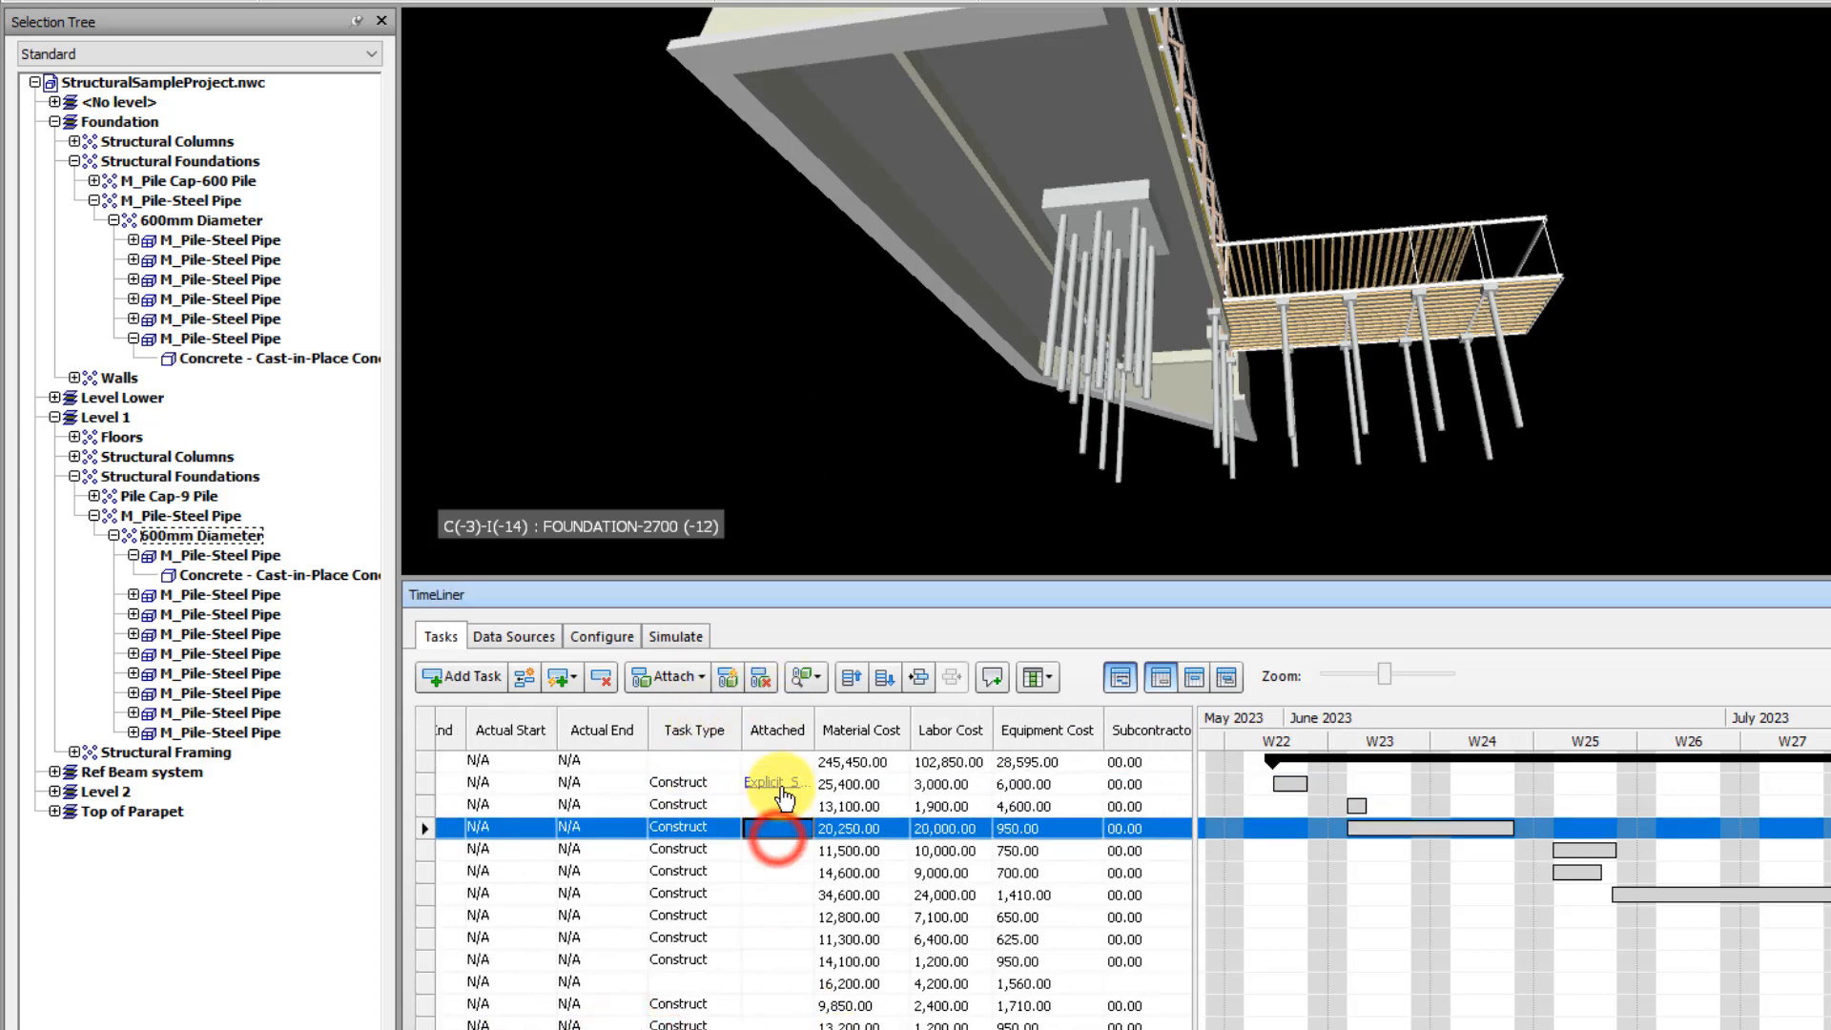
pyautogui.click(777, 784)
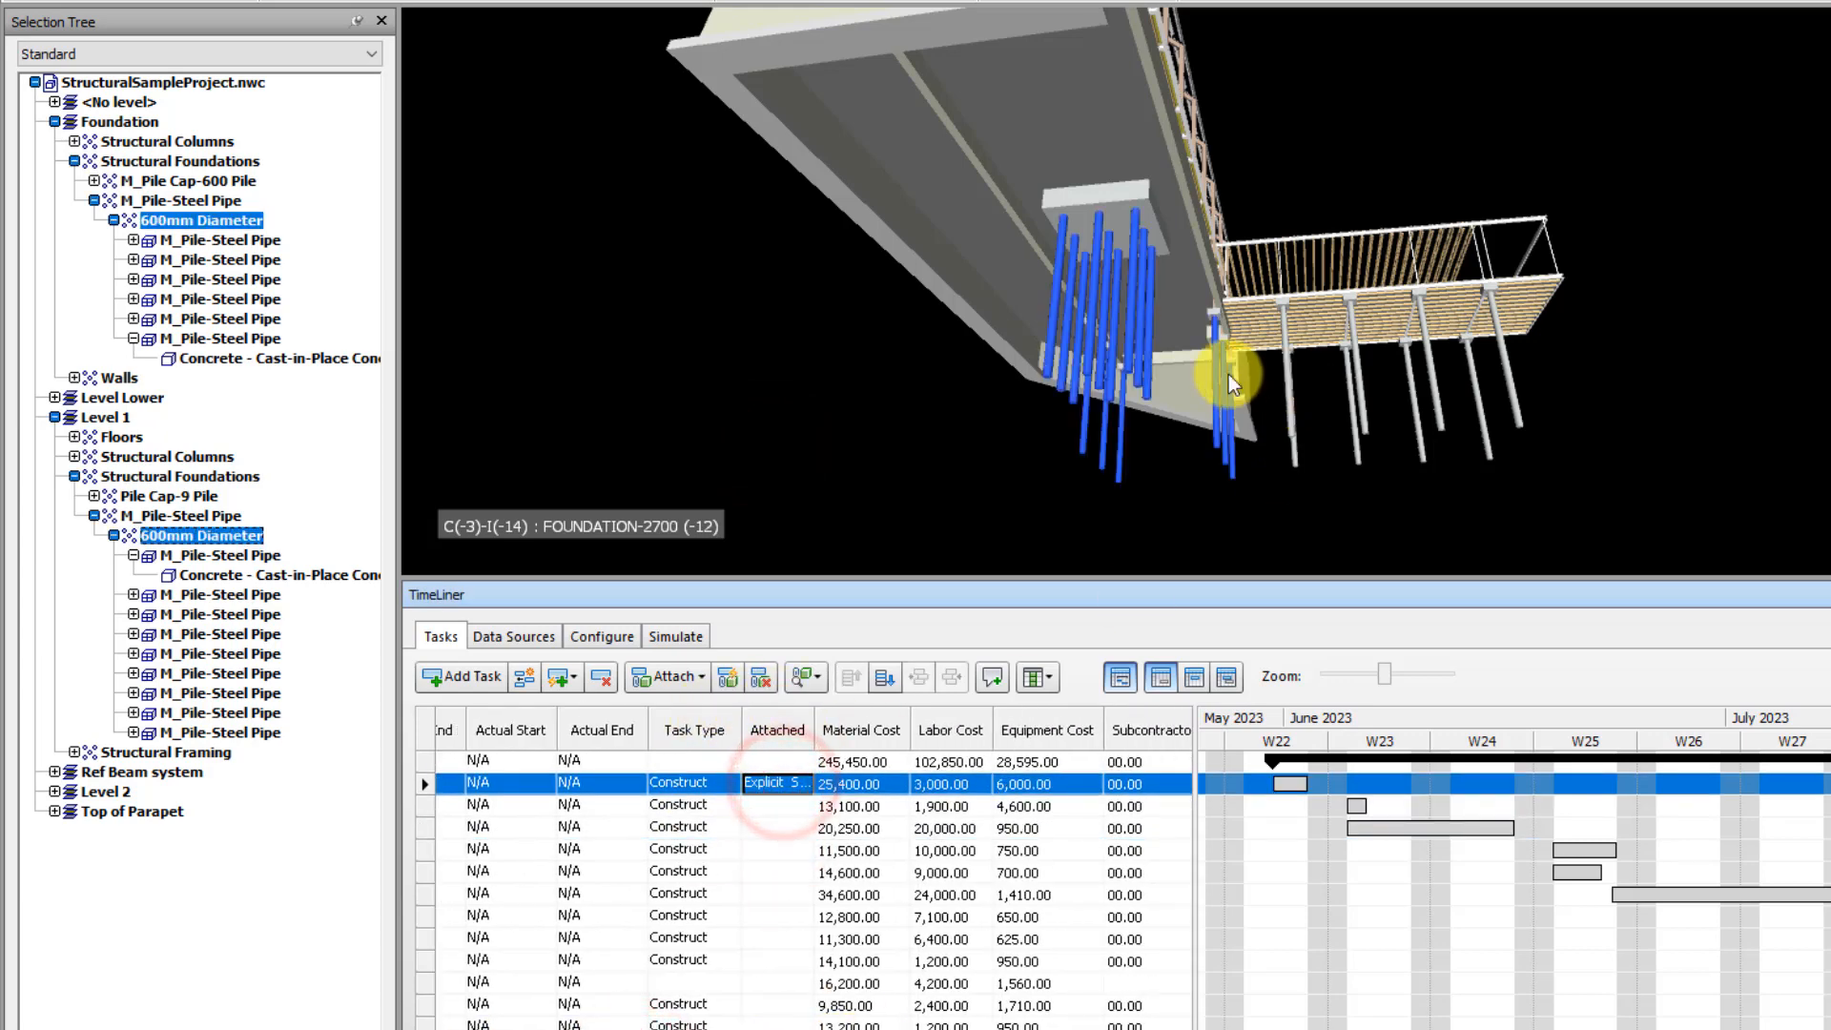
pyautogui.moveTo(1175, 334)
pyautogui.keyDown('shift'); pyautogui.mouseDown(button='middle')
pyautogui.moveTo(1215, 296)
pyautogui.moveTo(1172, 337)
pyautogui.mouseUp(button='middle'); pyautogui.keyUp('shift')
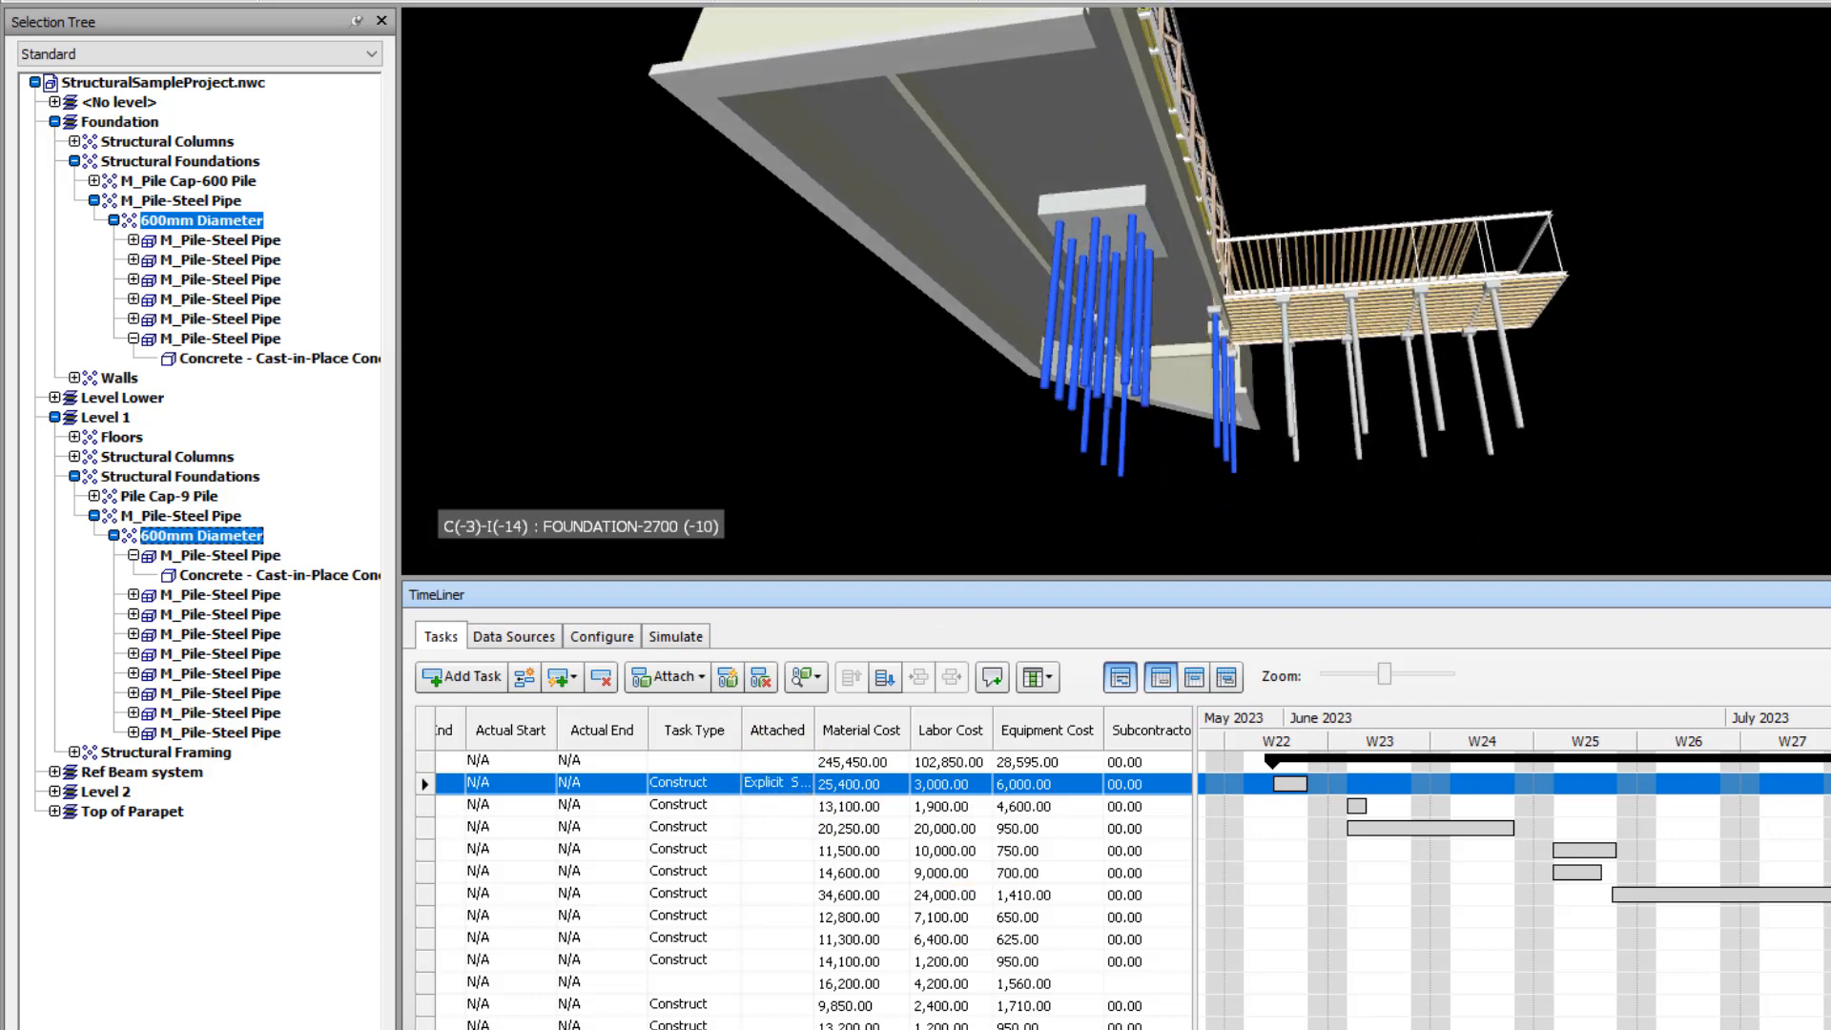
pyautogui.moveTo(952, 1029); pyautogui.dragTo(658, 1029)
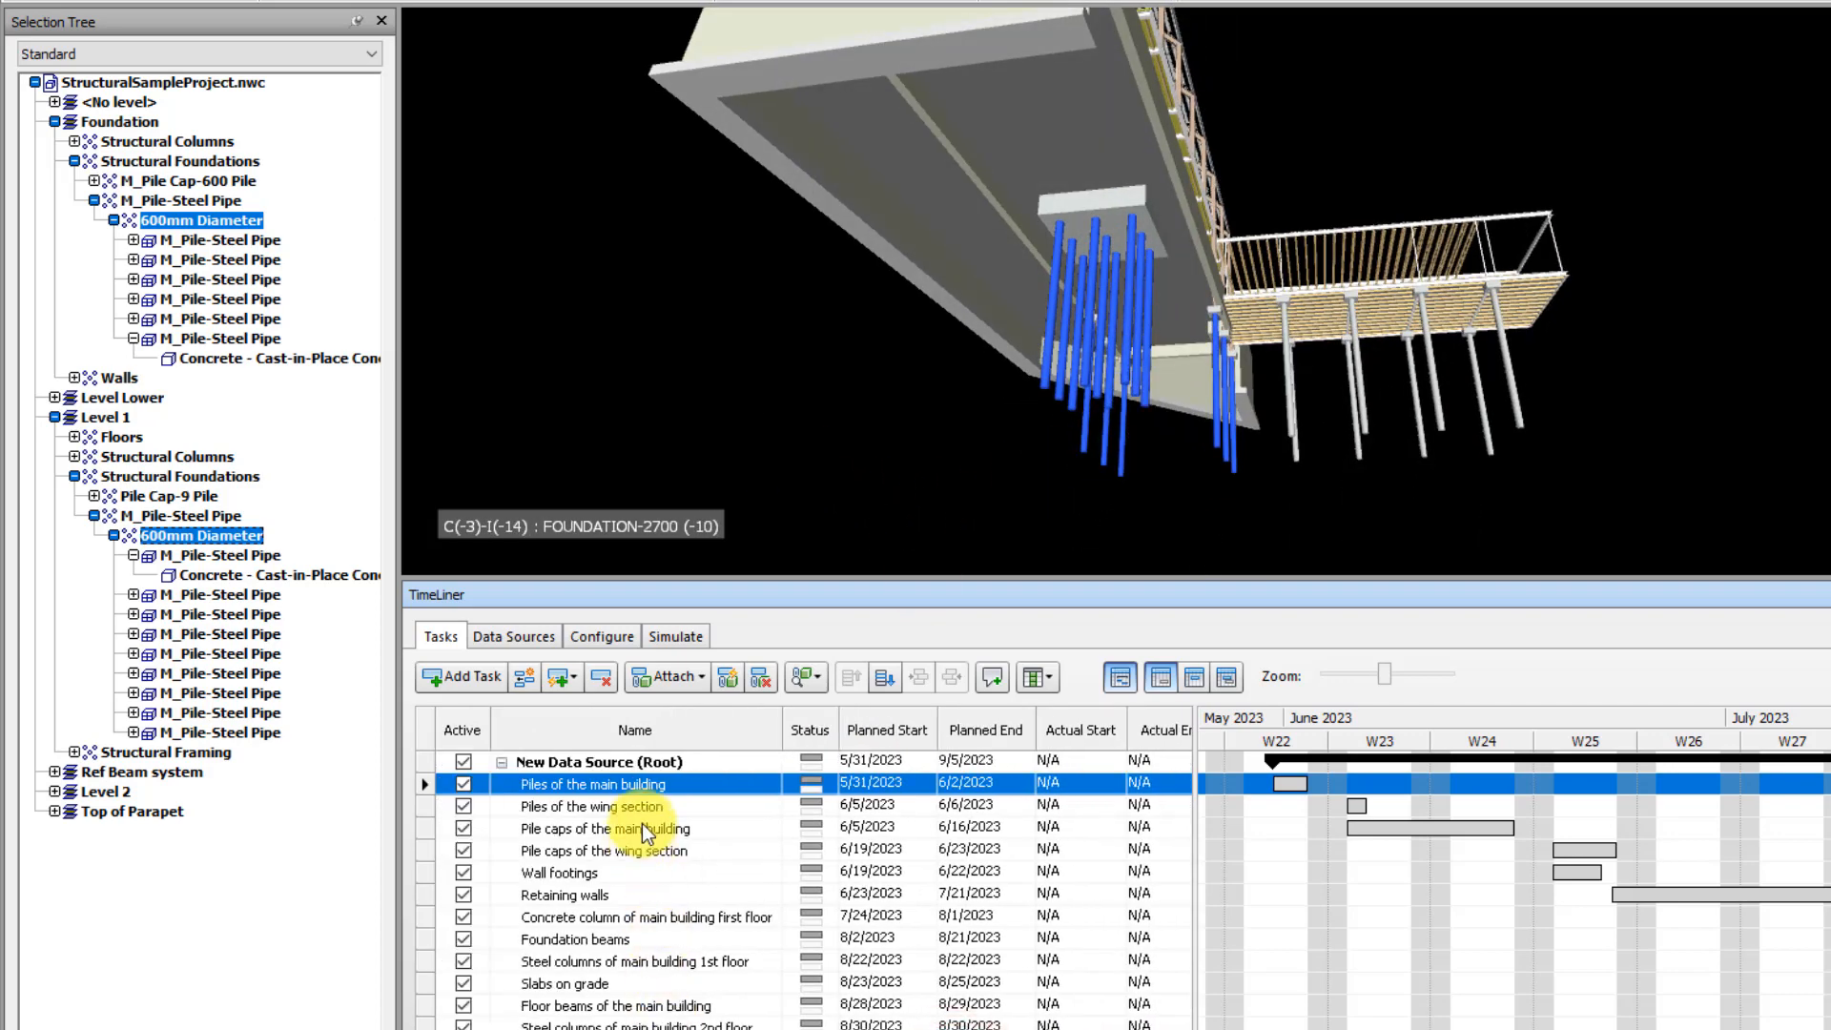
# Attach the M_Pile-Steel Pipe group under Level Lower to the task Piles of the wing section and deselect it
pyautogui.click(613, 809)
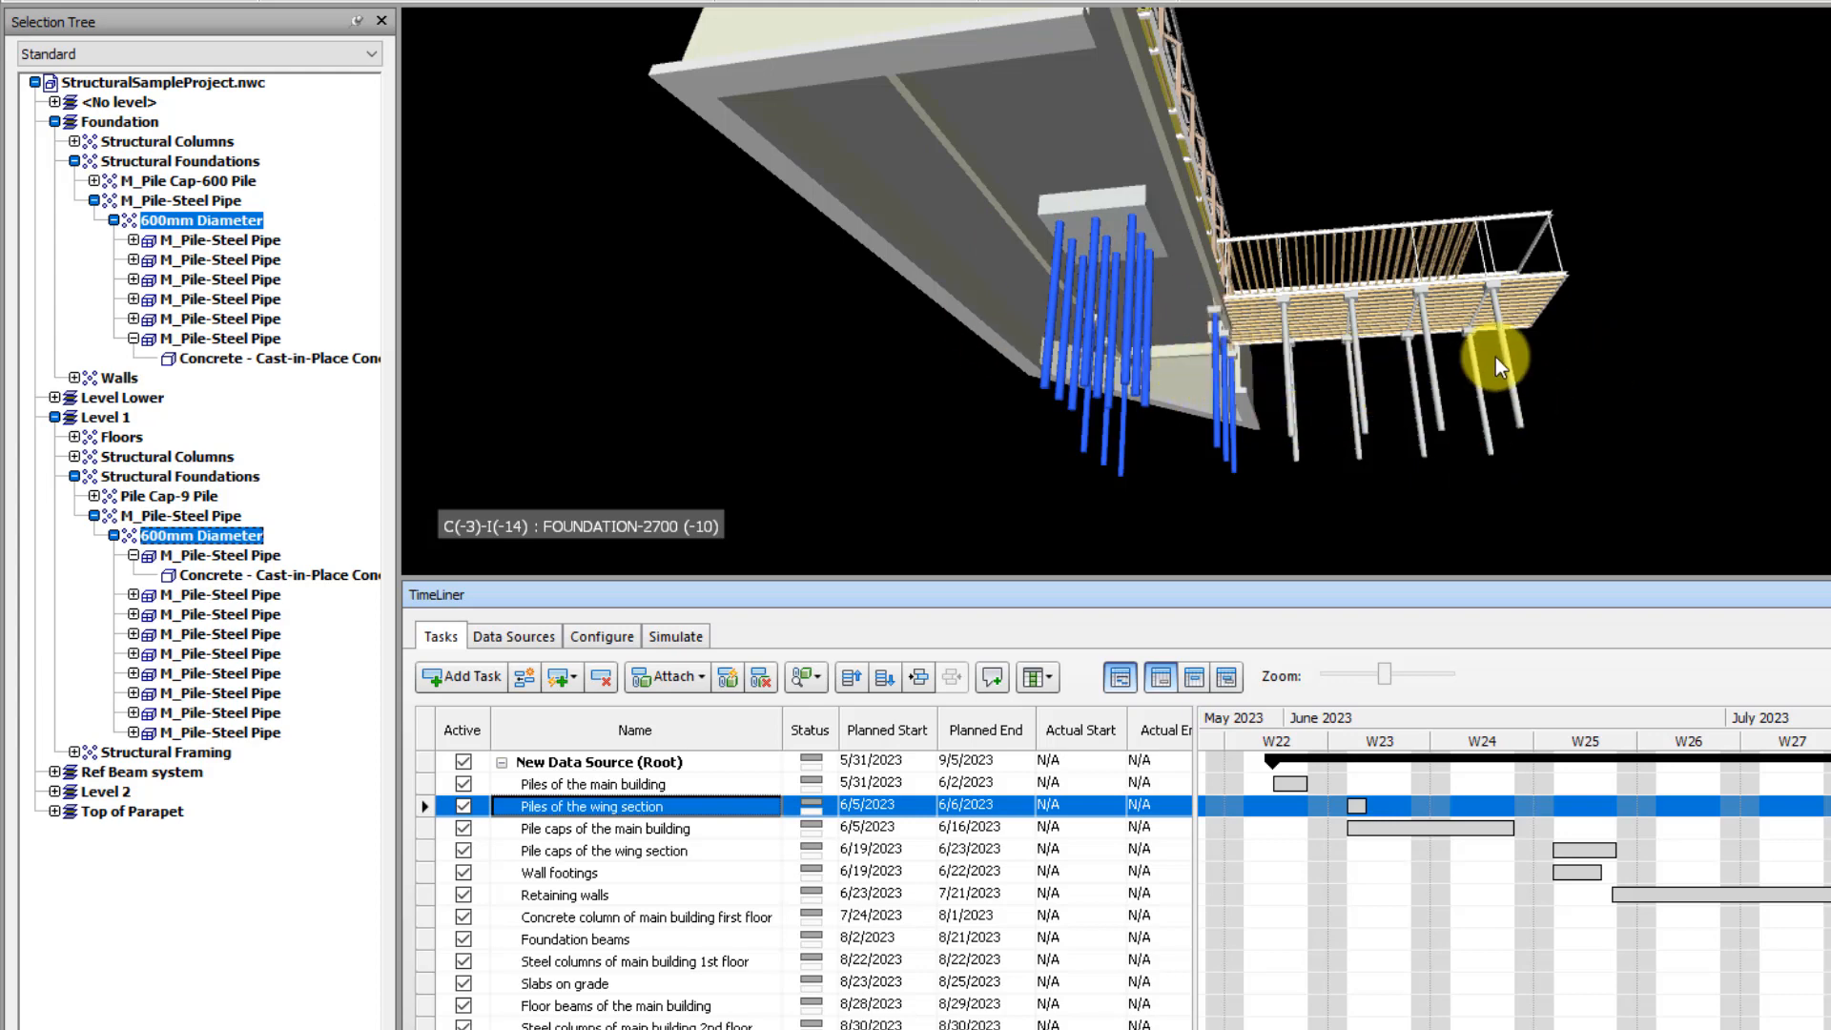
pyautogui.moveTo(1469, 356); pyautogui.dragTo(1387, 389, button='middle')
pyautogui.click(1406, 376)
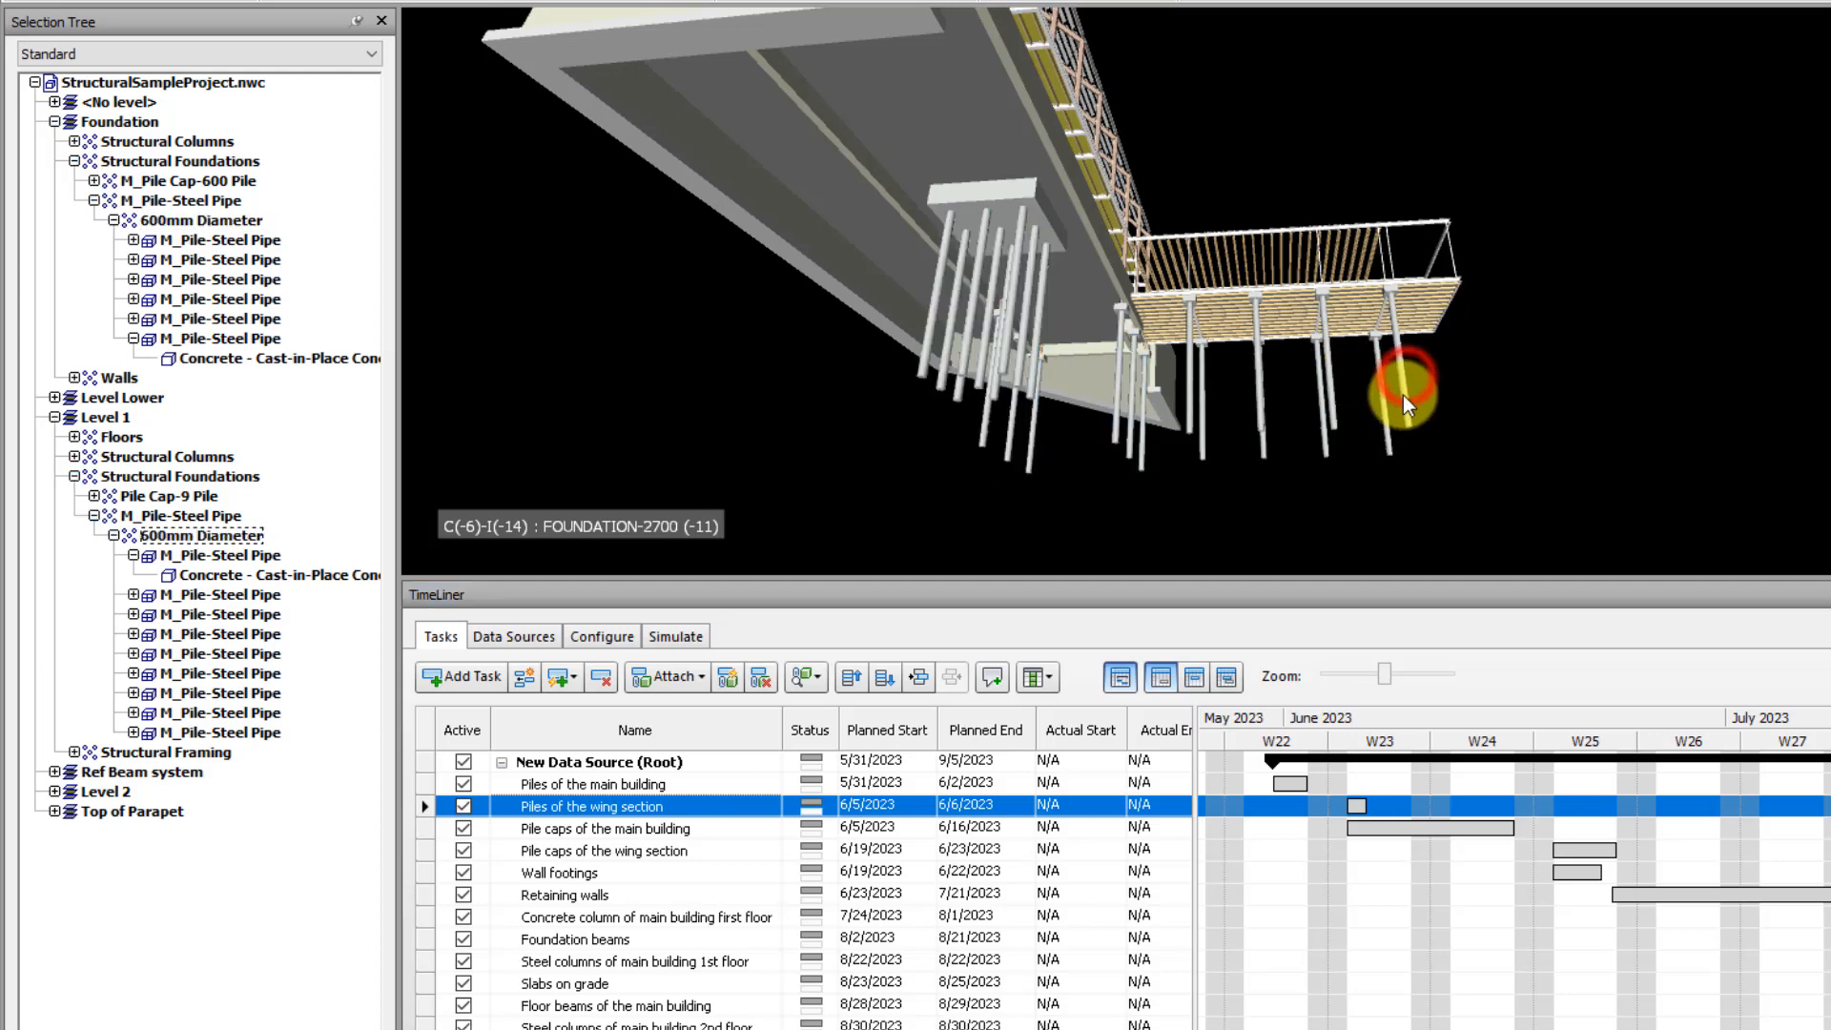
pyautogui.click(1404, 395)
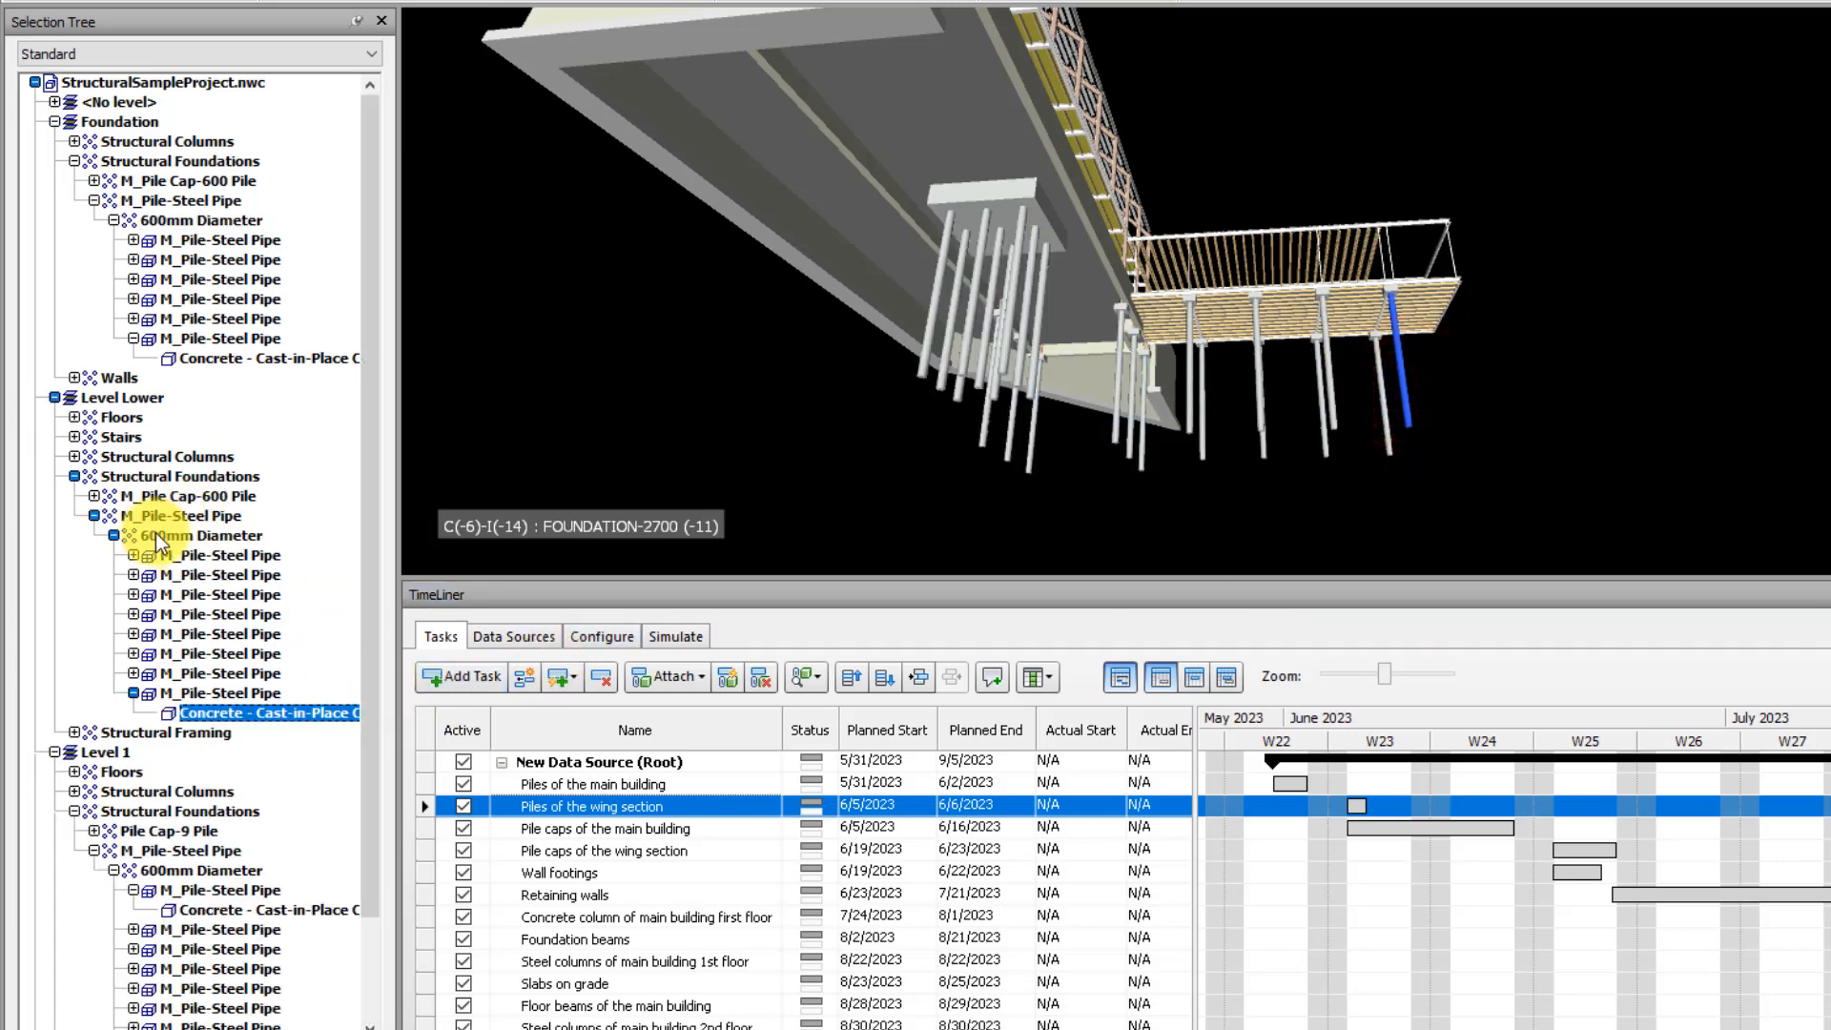
pyautogui.click(183, 515)
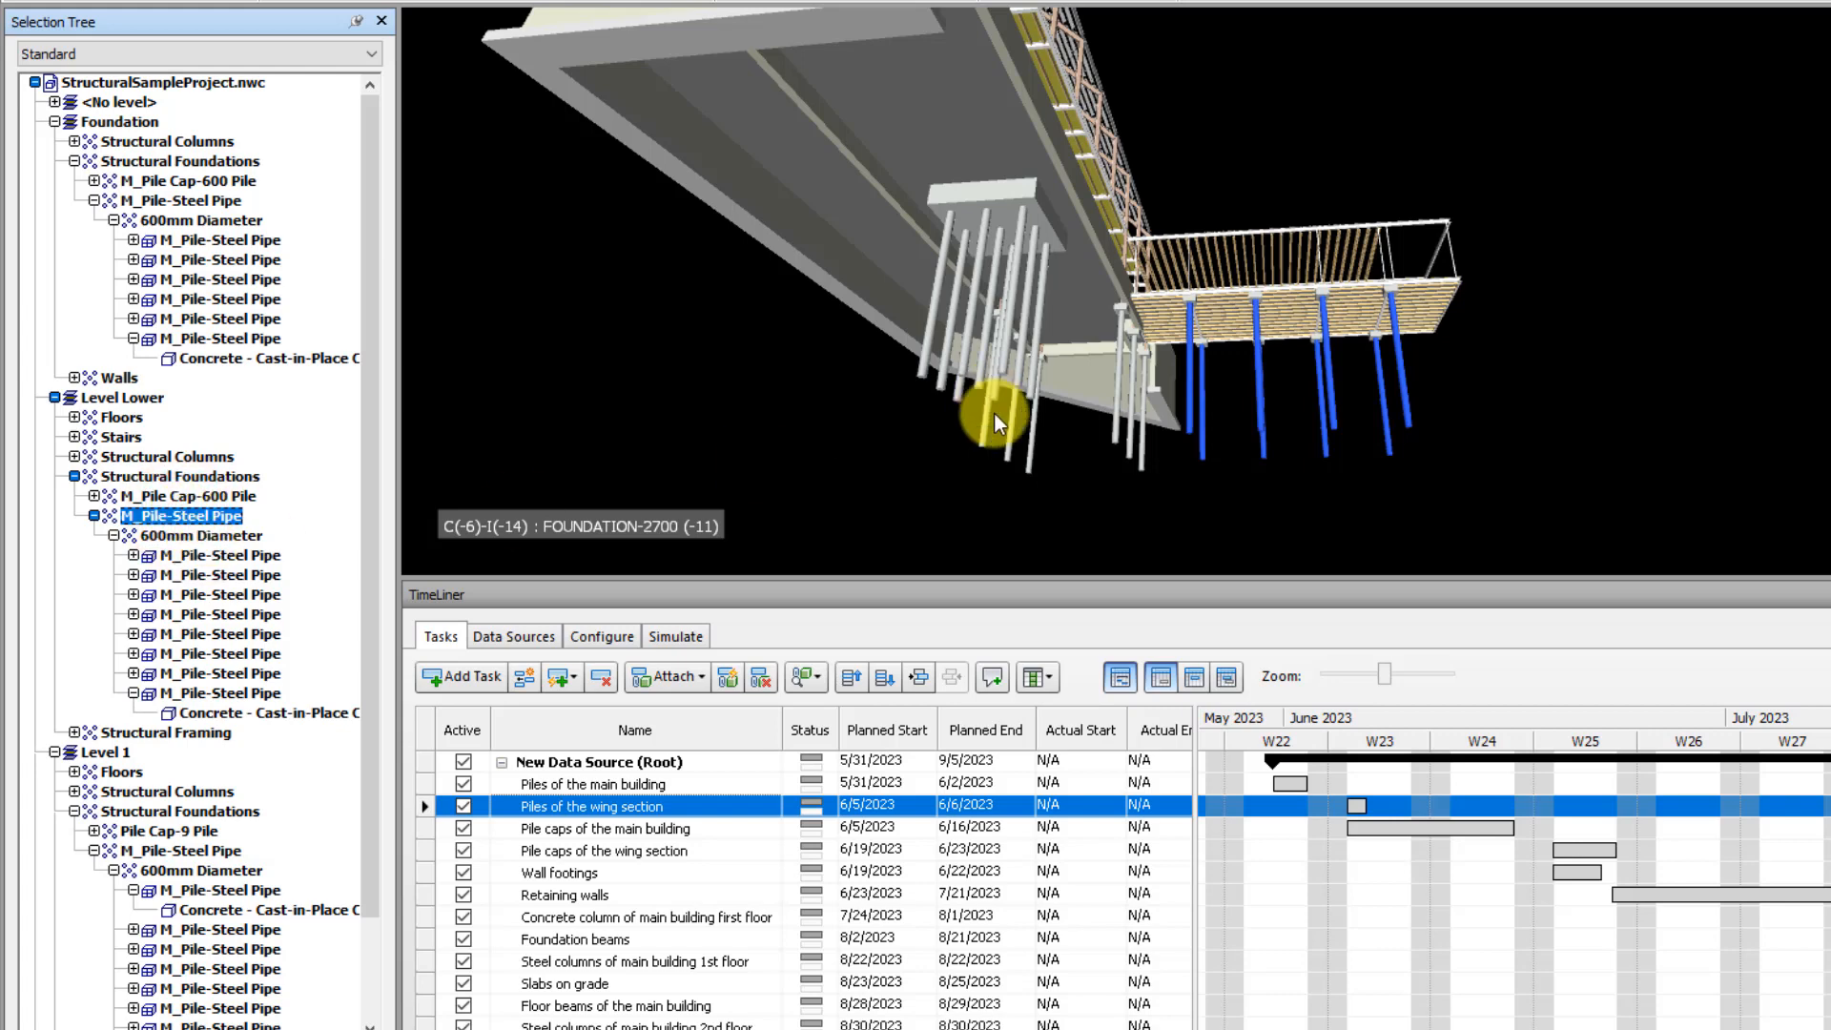
pyautogui.click(678, 679)
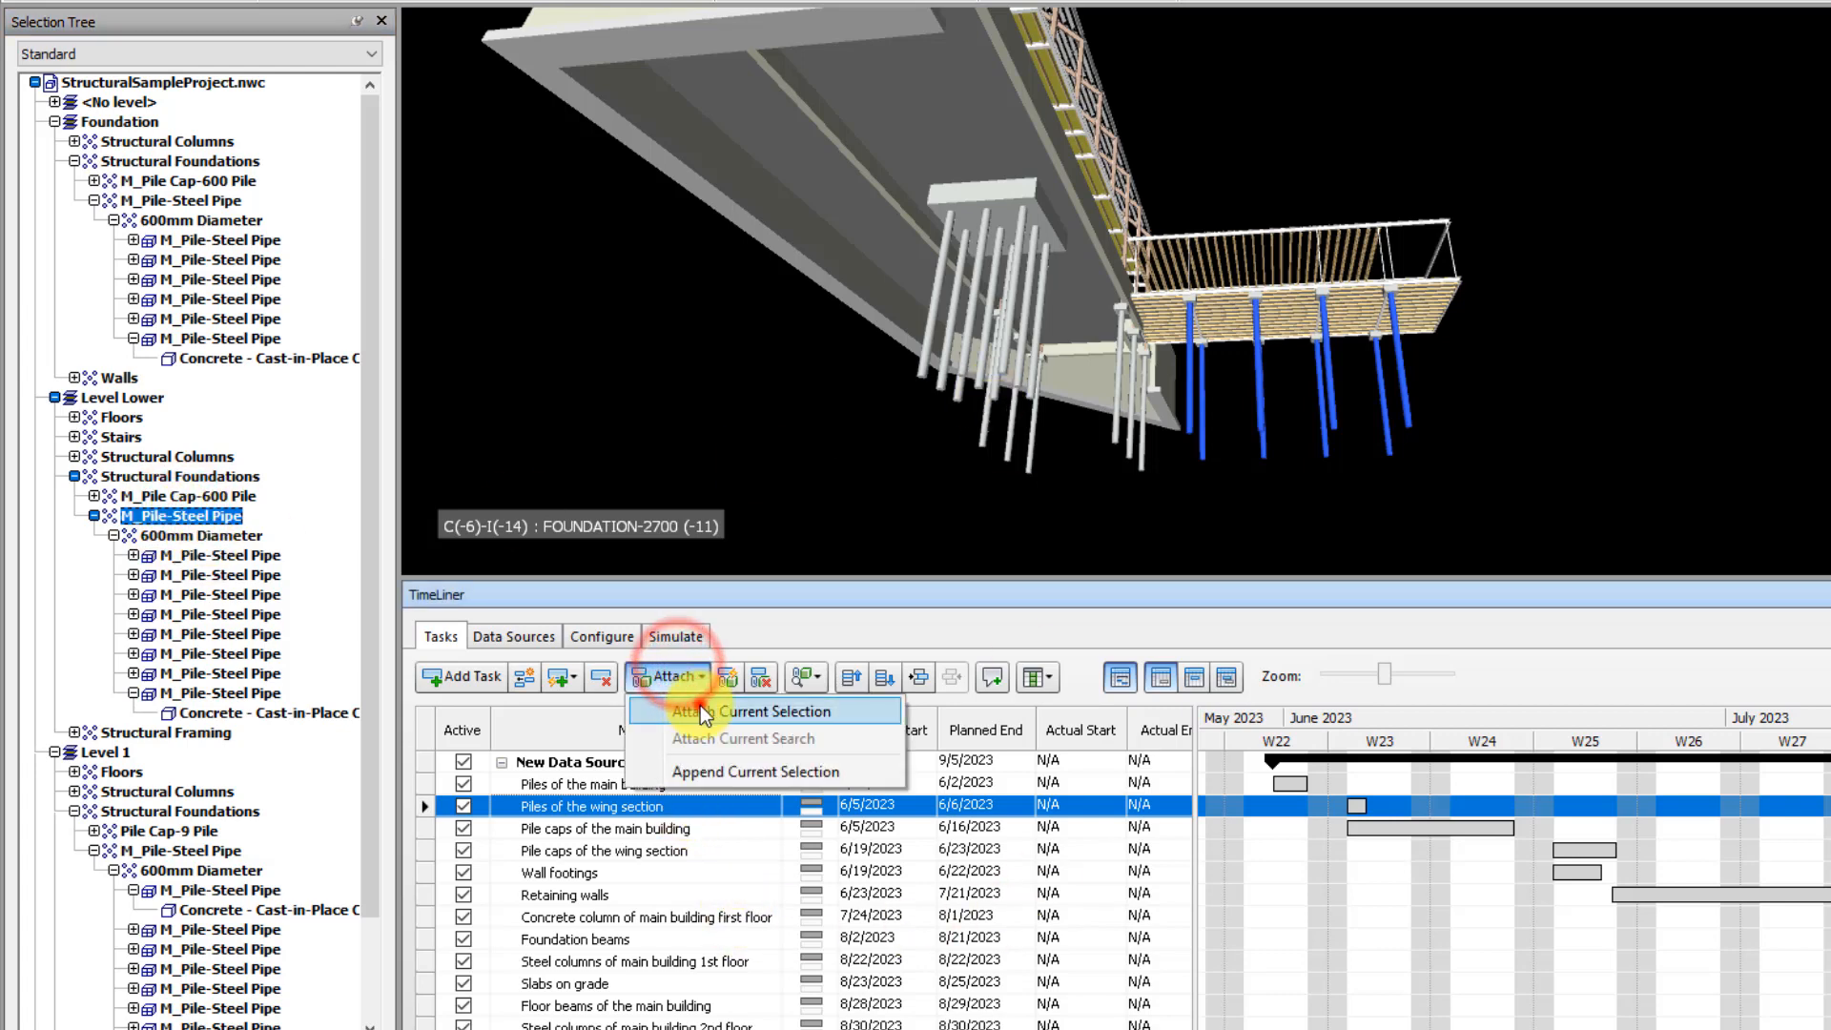
pyautogui.click(706, 603)
pyautogui.click(1689, 404)
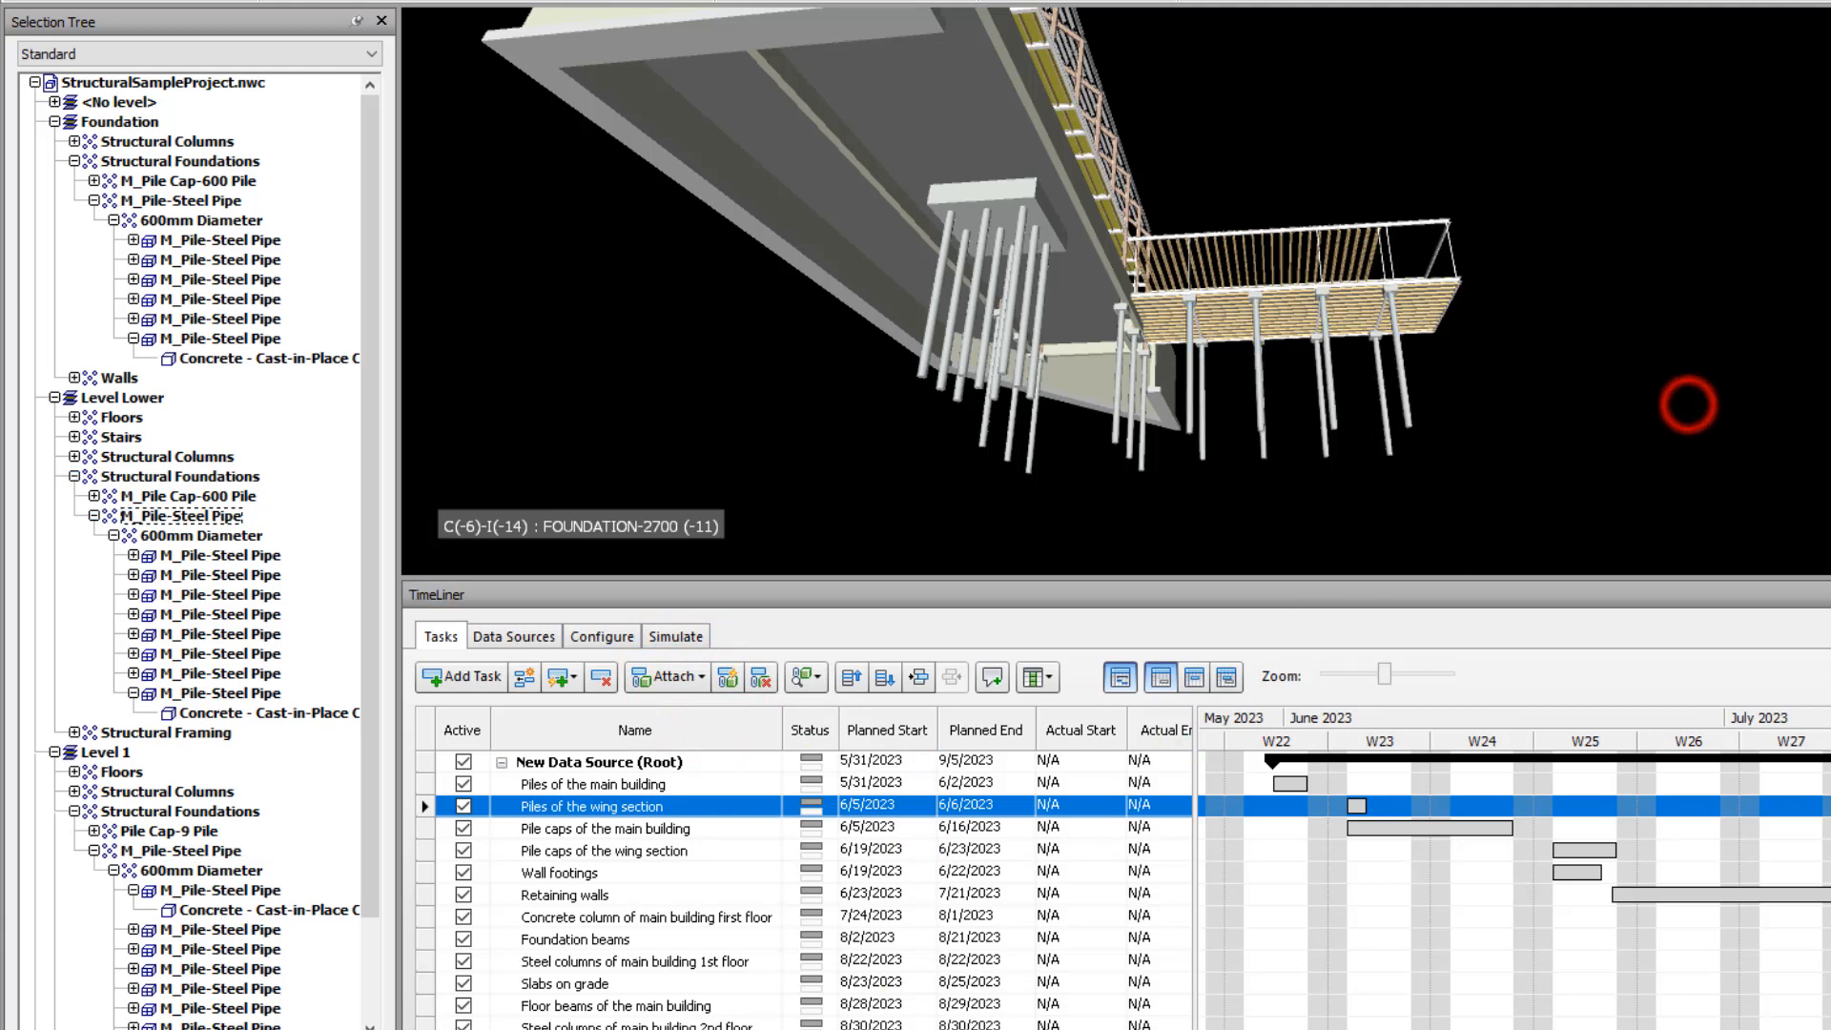
# Check which model piles are attached to the task Piles of the wing section, then clear the selection
pyautogui.moveTo(658, 1029); pyautogui.dragTo(945, 1029)
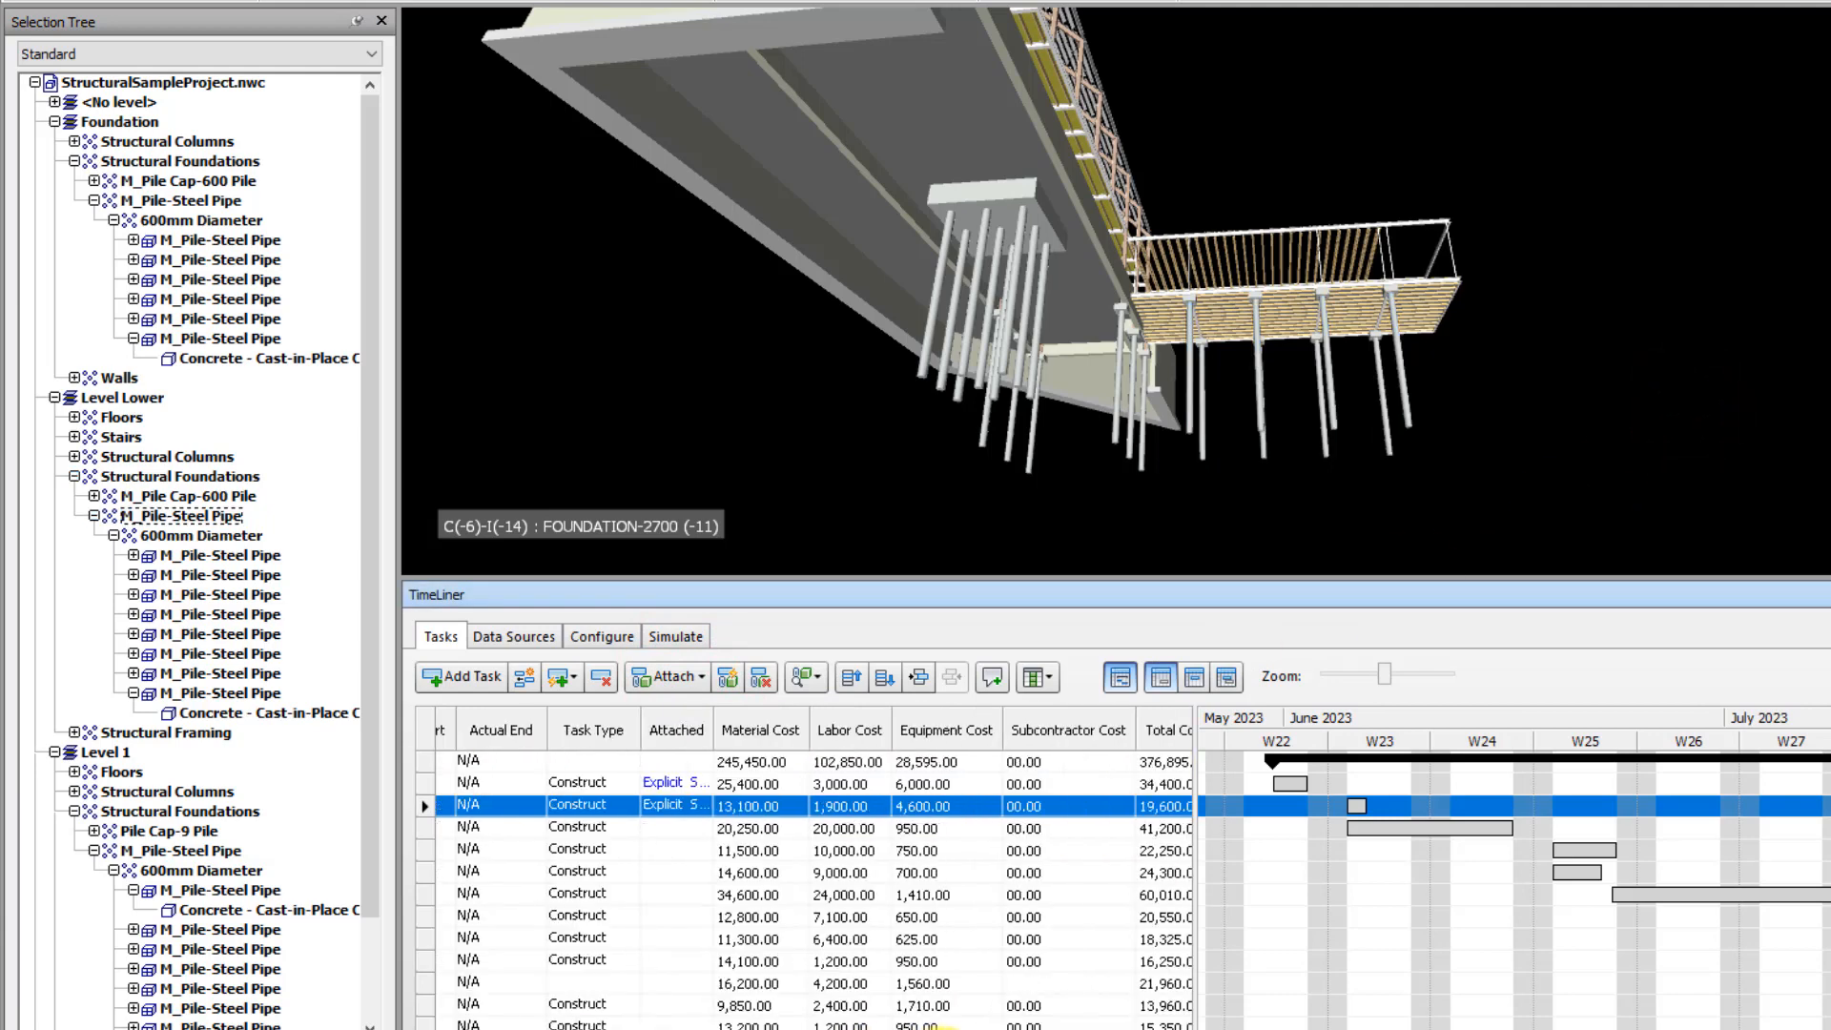
pyautogui.click(670, 809)
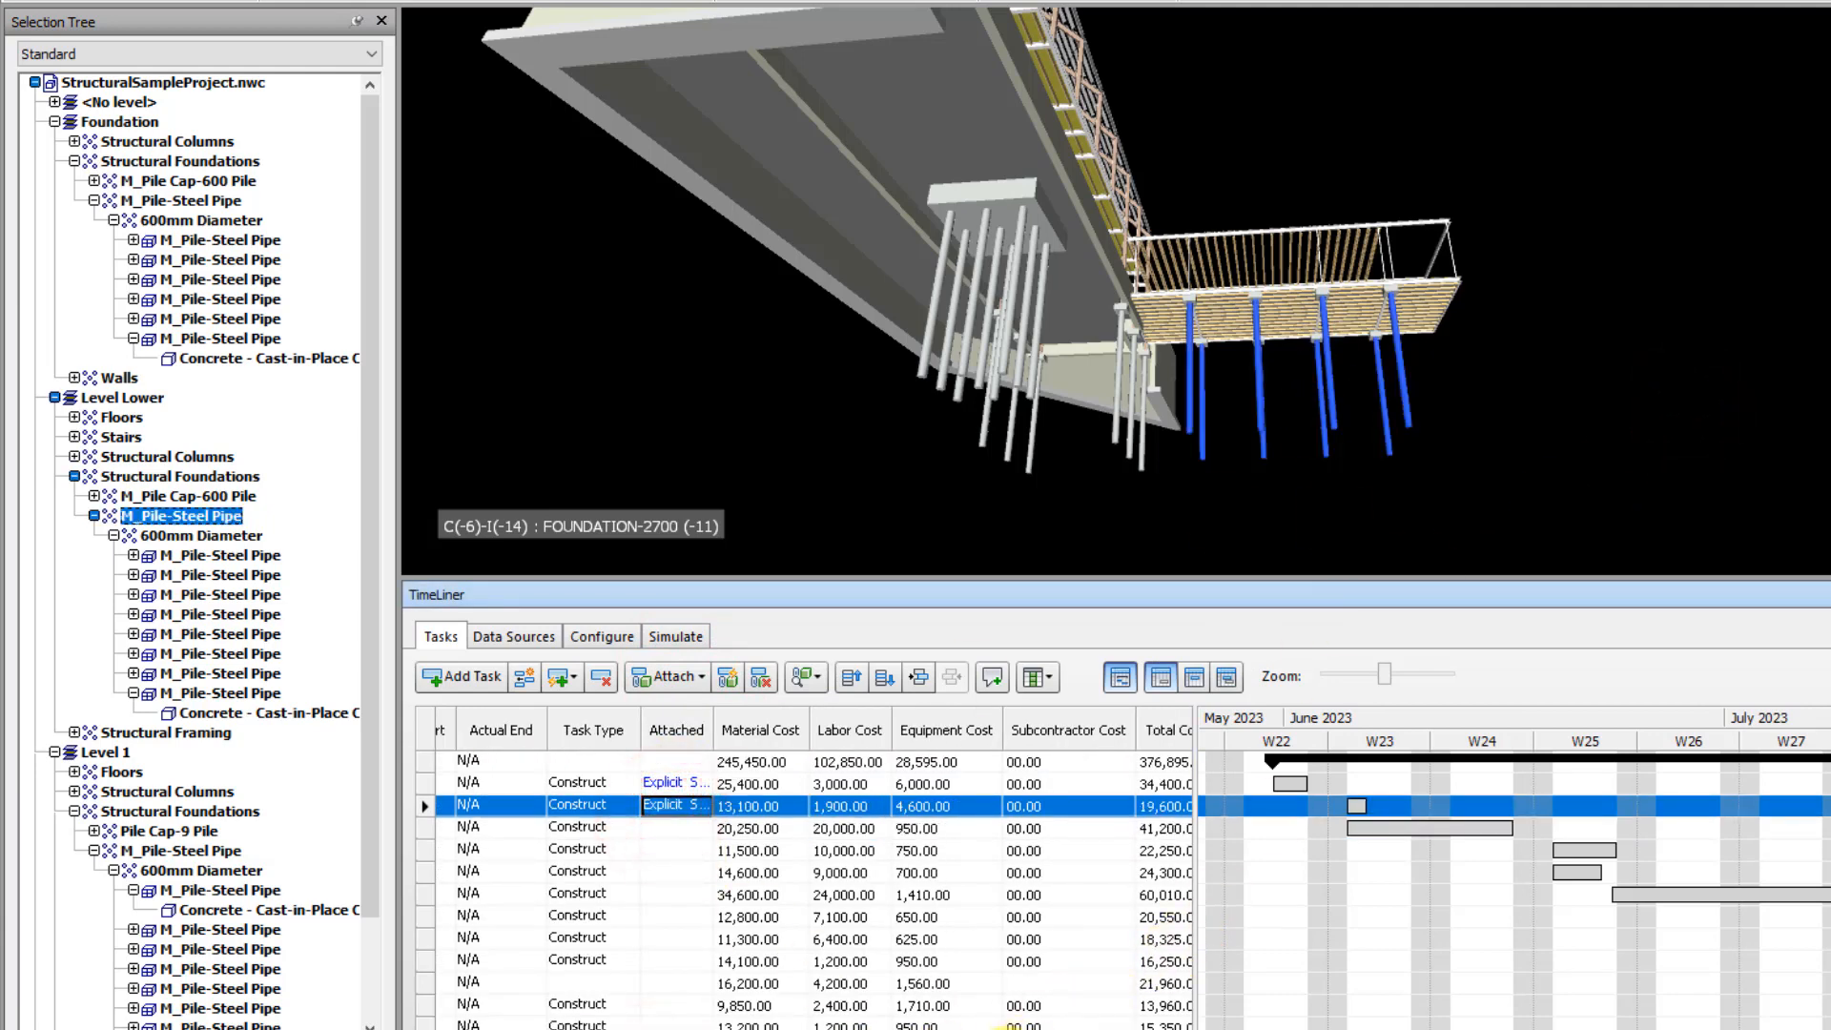
pyautogui.moveTo(1006, 1029); pyautogui.dragTo(720, 1029)
pyautogui.click(1561, 353)
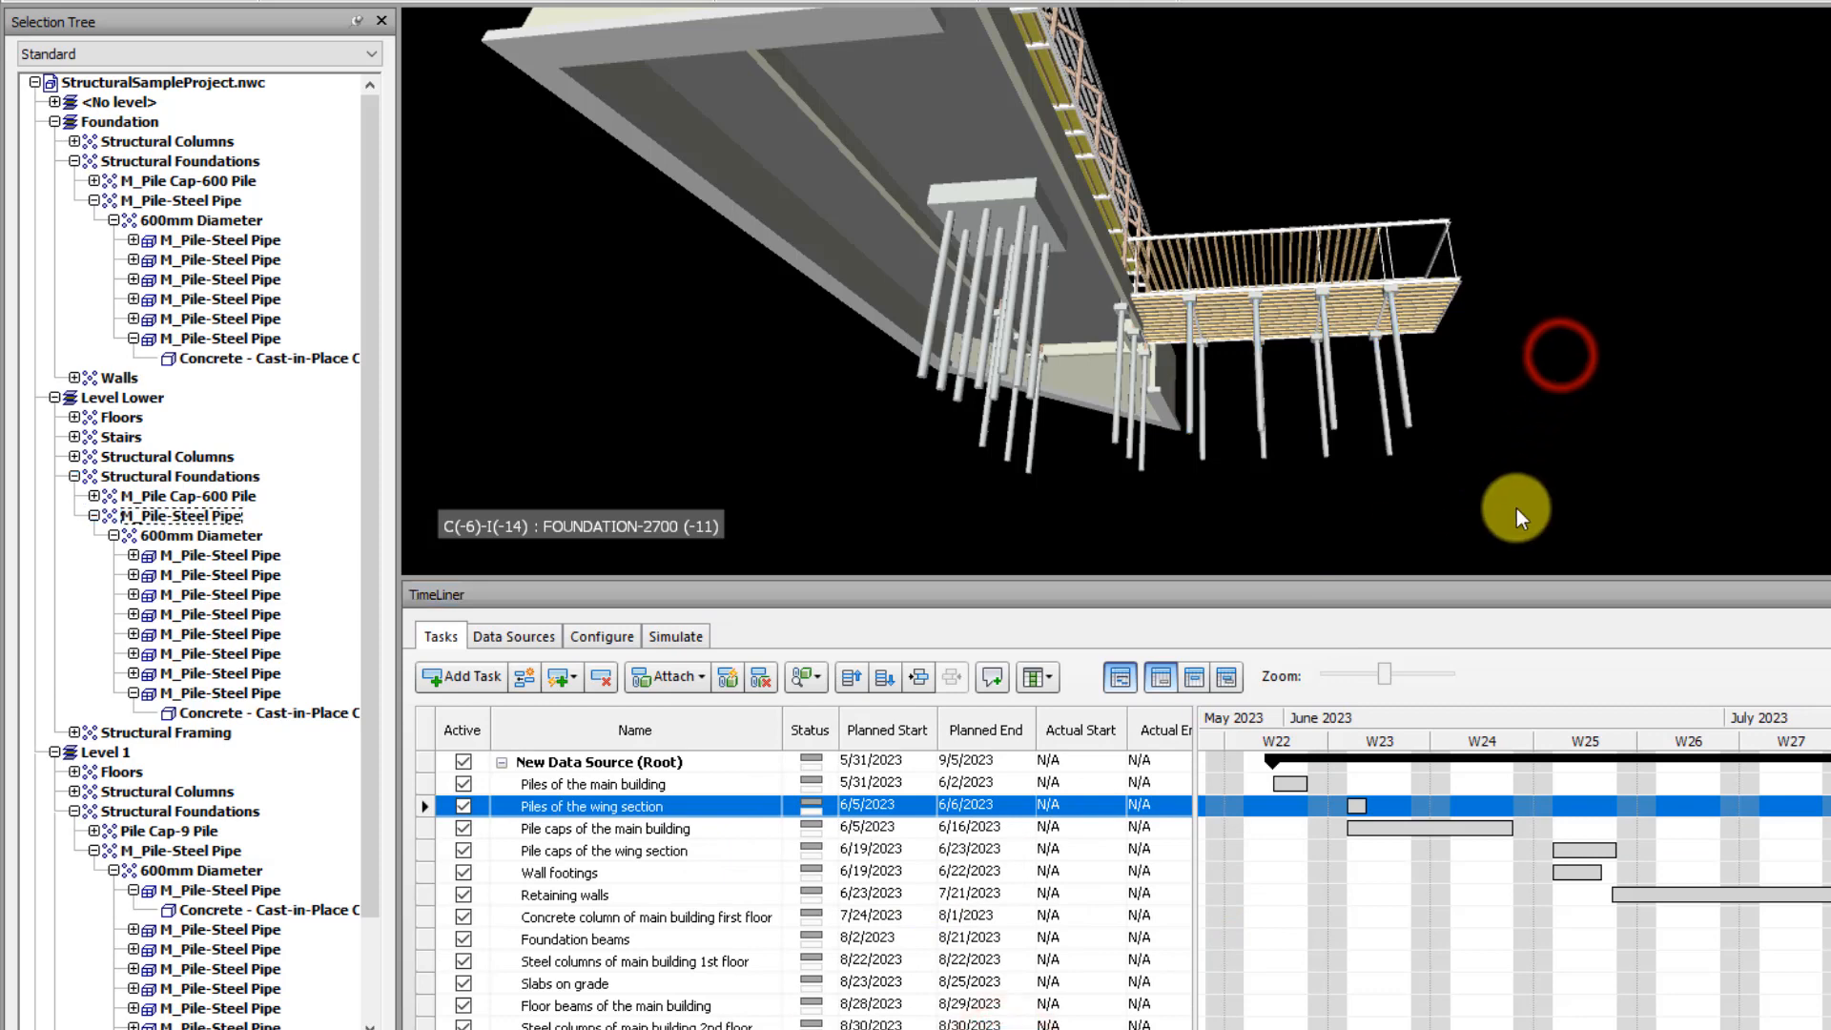
# Attach the nine-pile cap and the Foundation level's 600 x 600 x 900mm pile caps to the task Pile caps of the main building
pyautogui.click(603, 829)
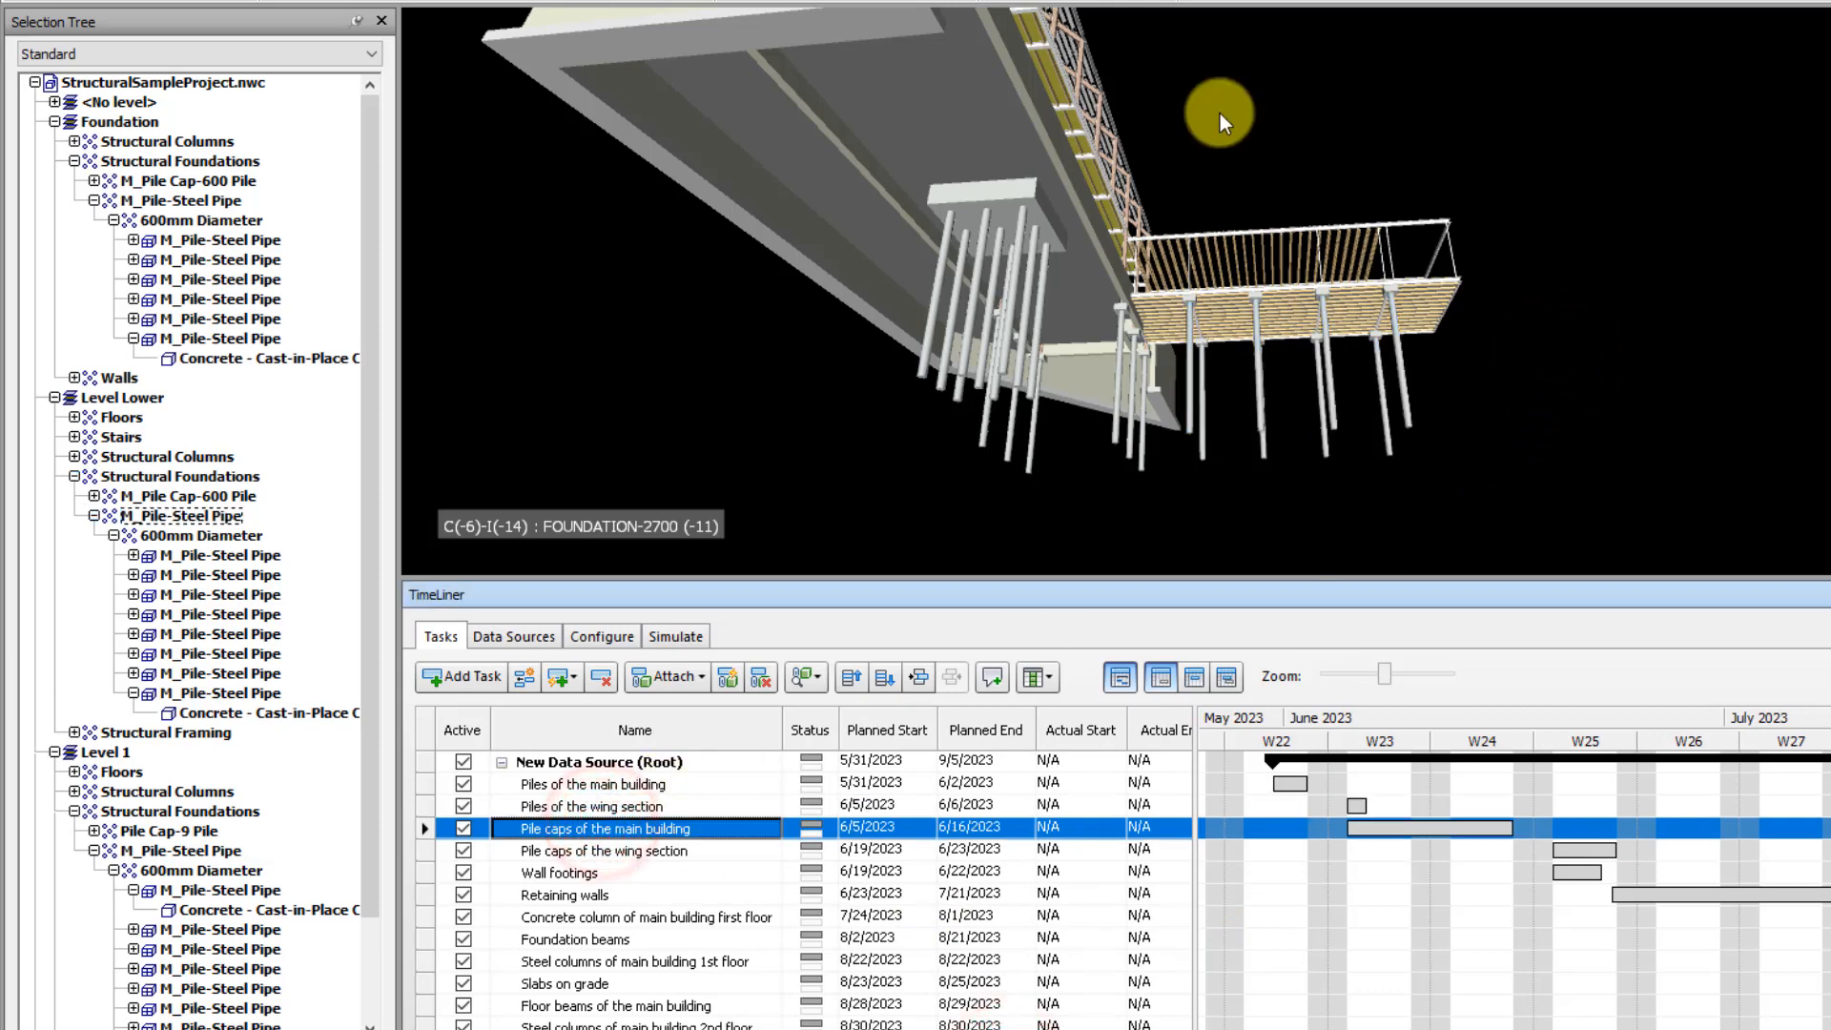
pyautogui.click(1028, 197)
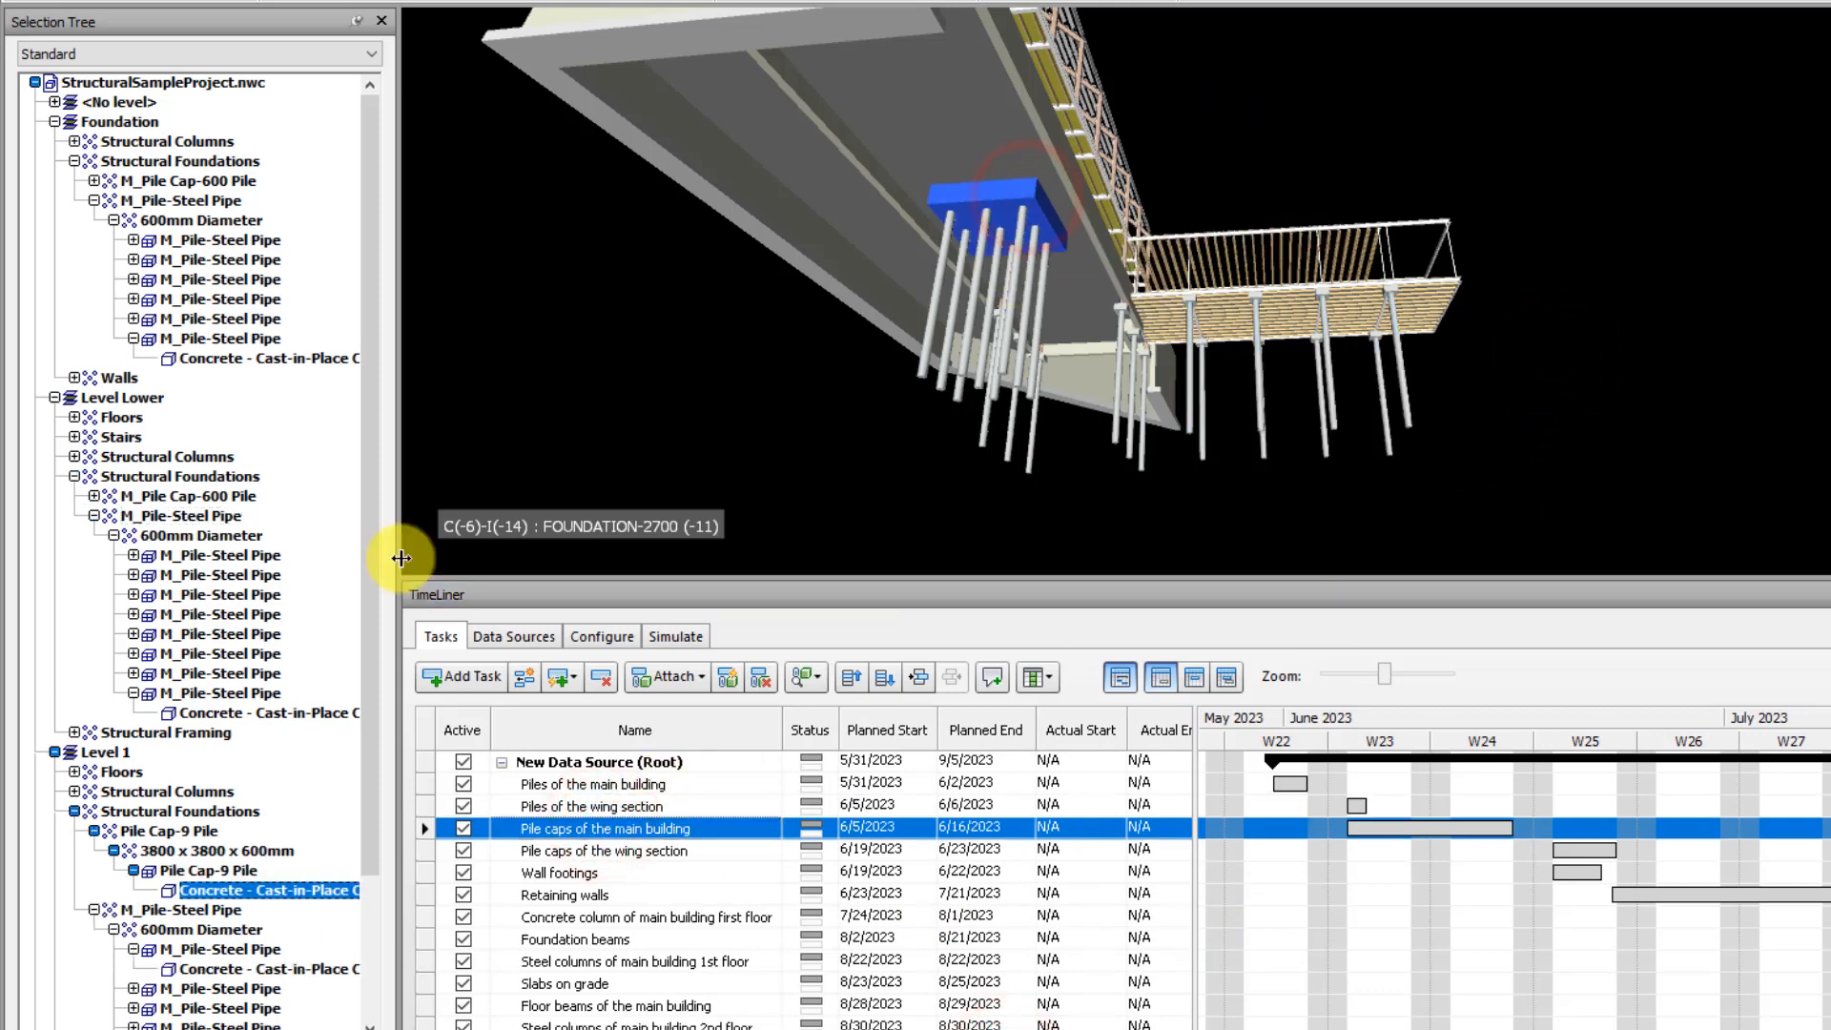
pyautogui.scroll(3, 1148, 248)
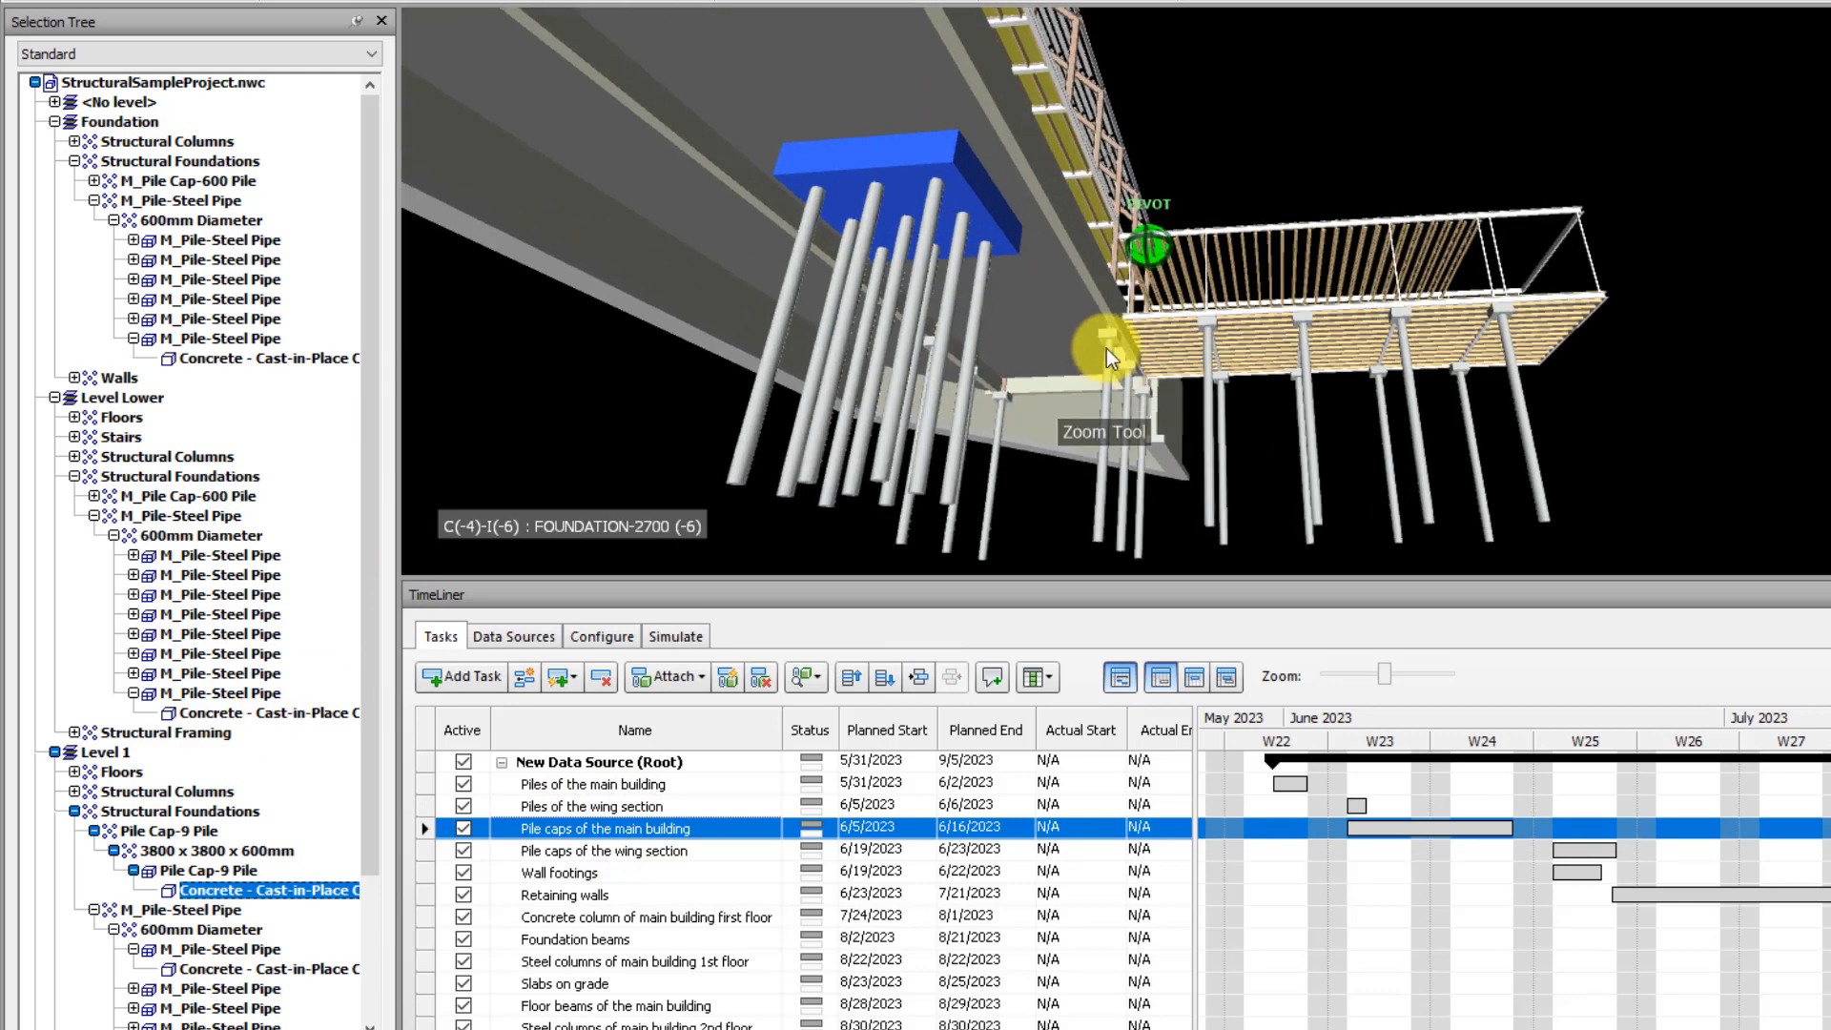
pyautogui.click(1103, 336)
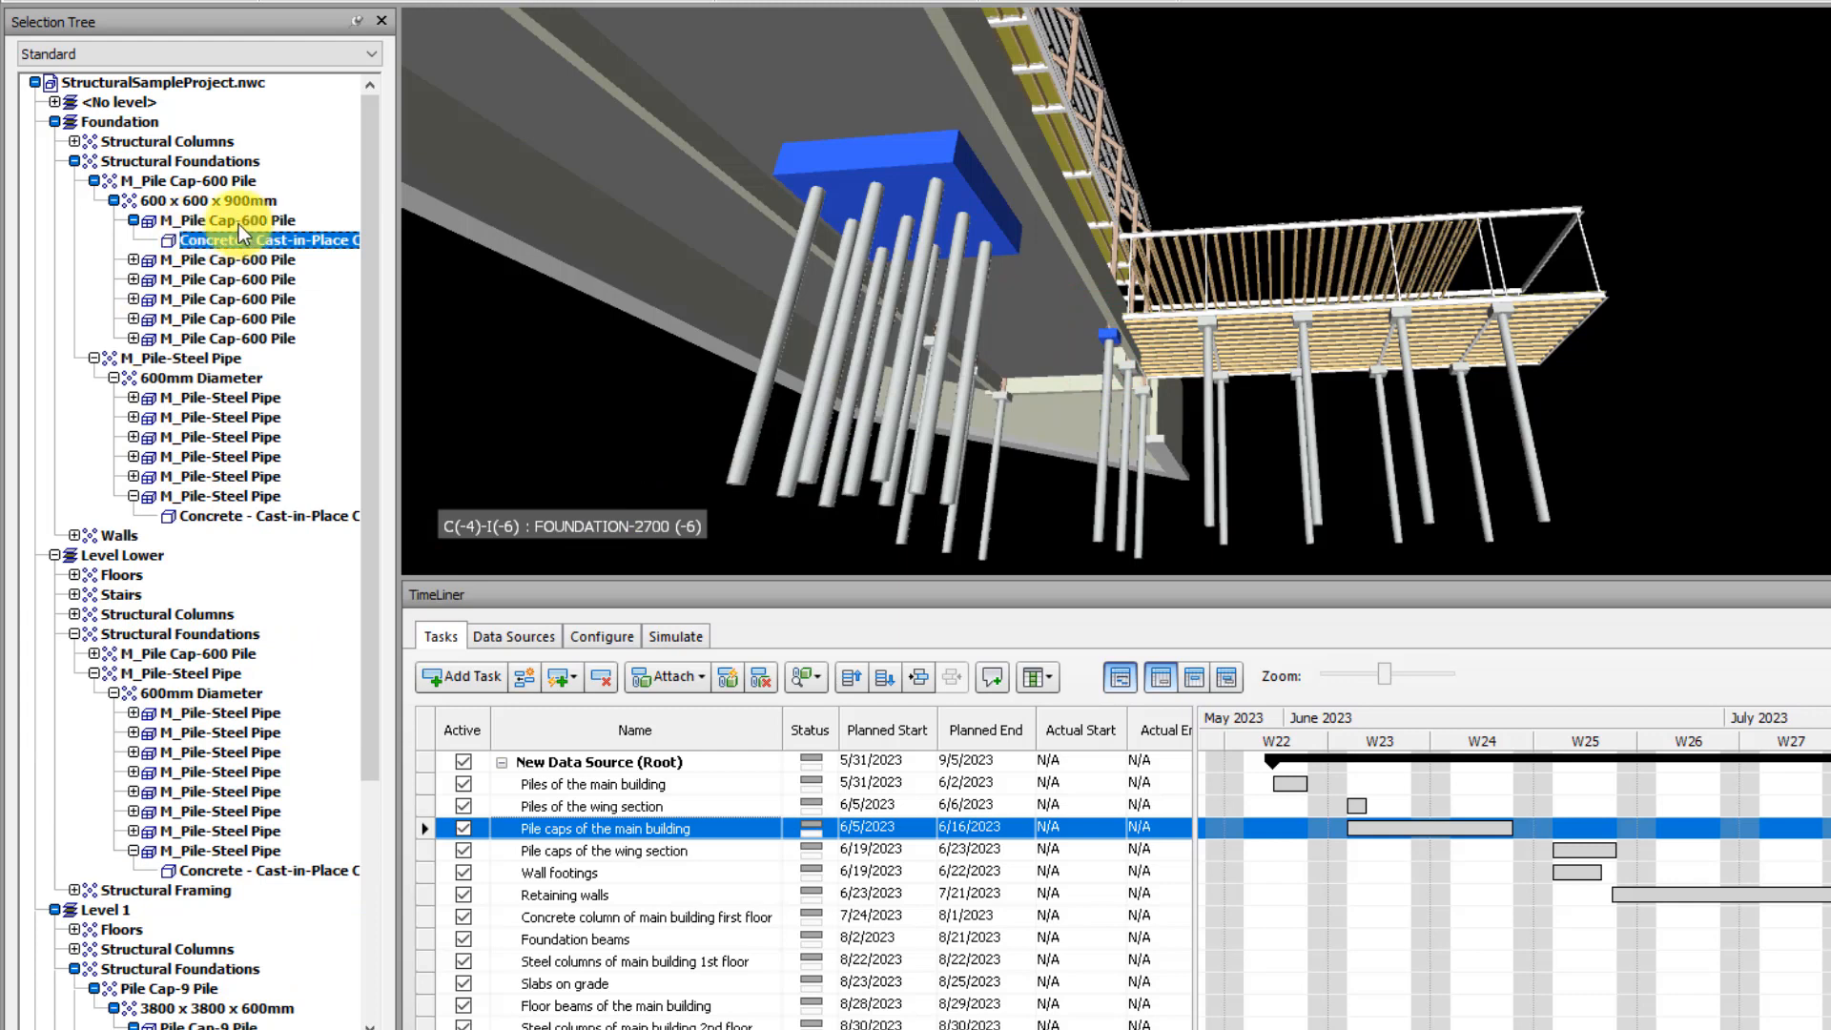
pyautogui.click(197, 201)
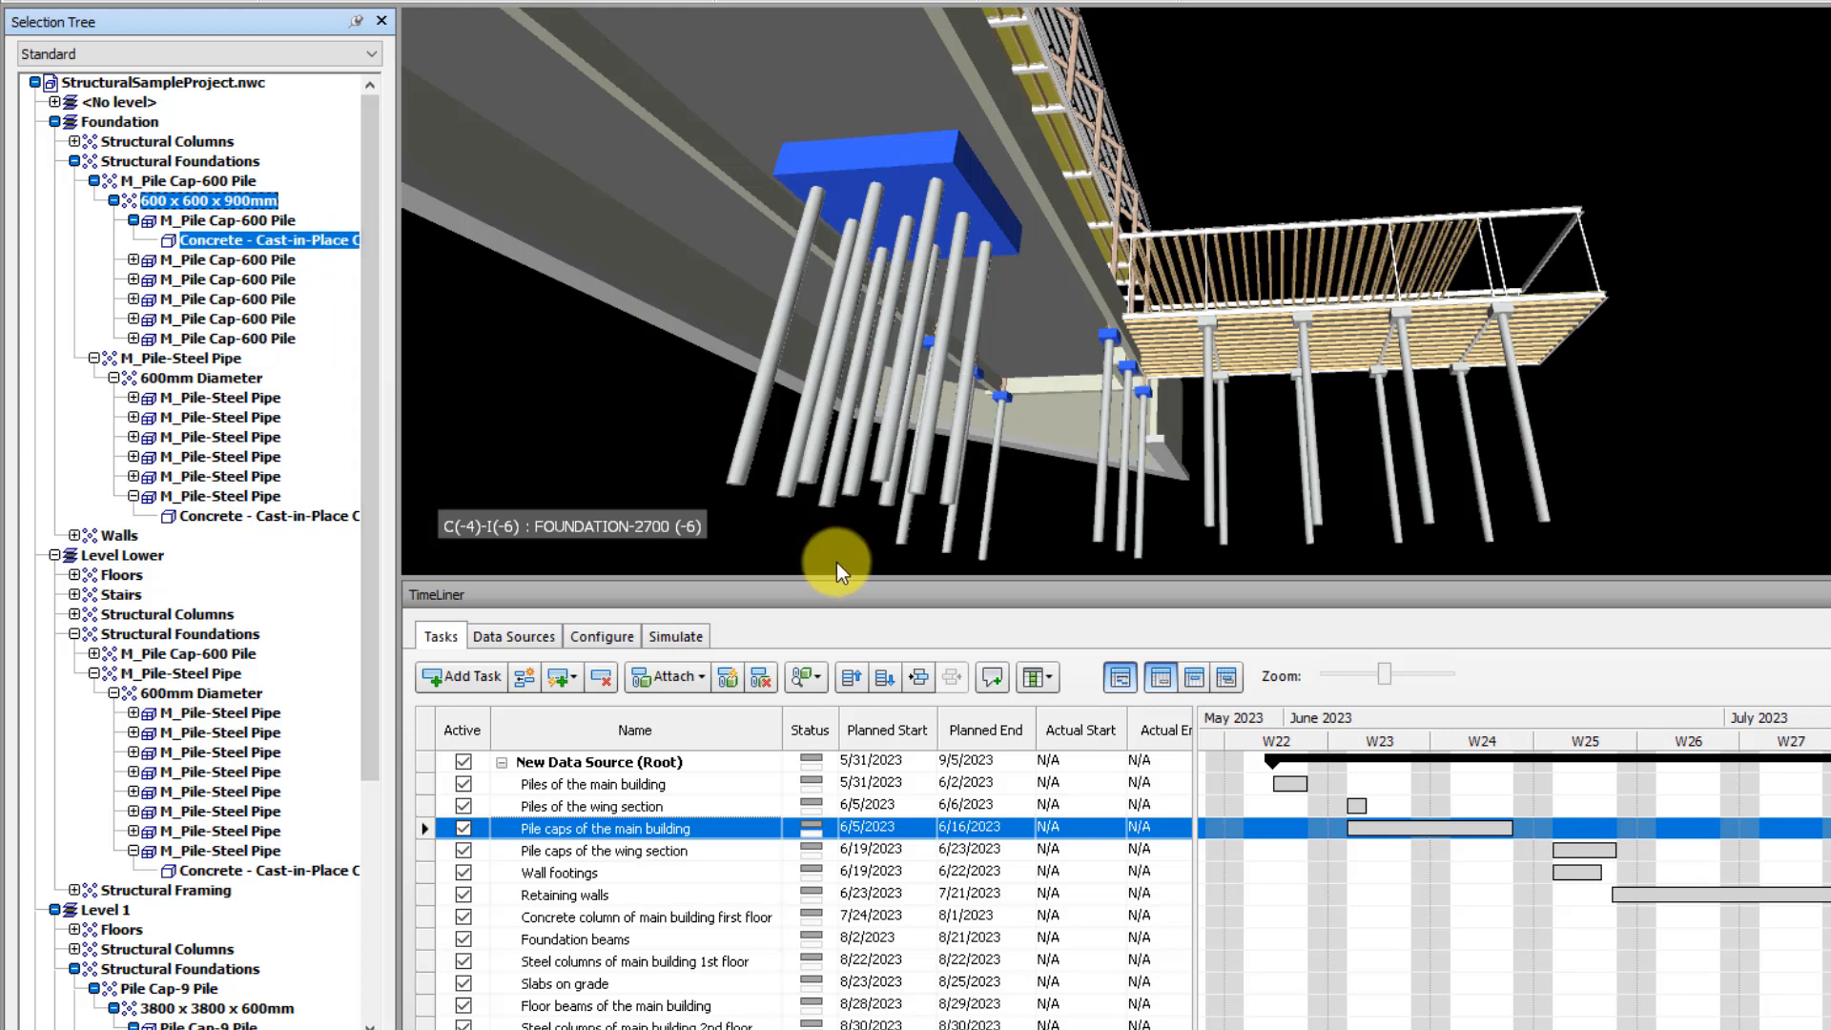
pyautogui.click(673, 675)
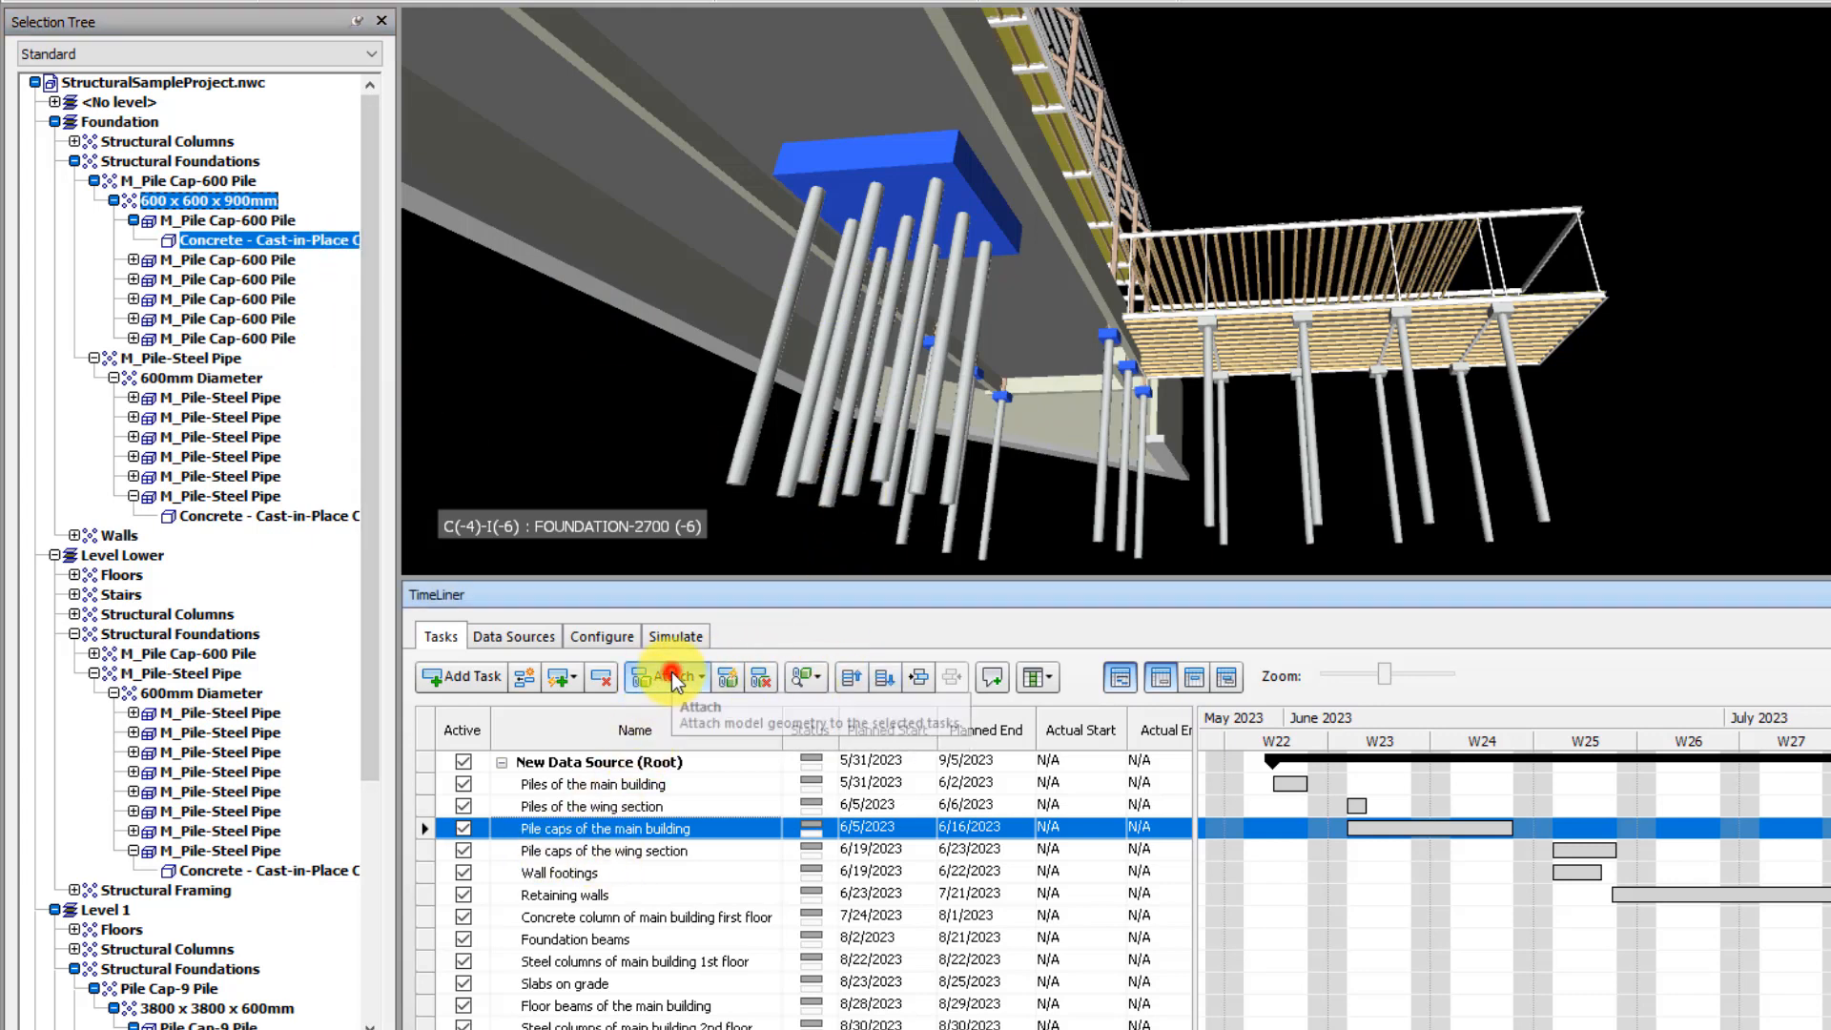
pyautogui.click(706, 710)
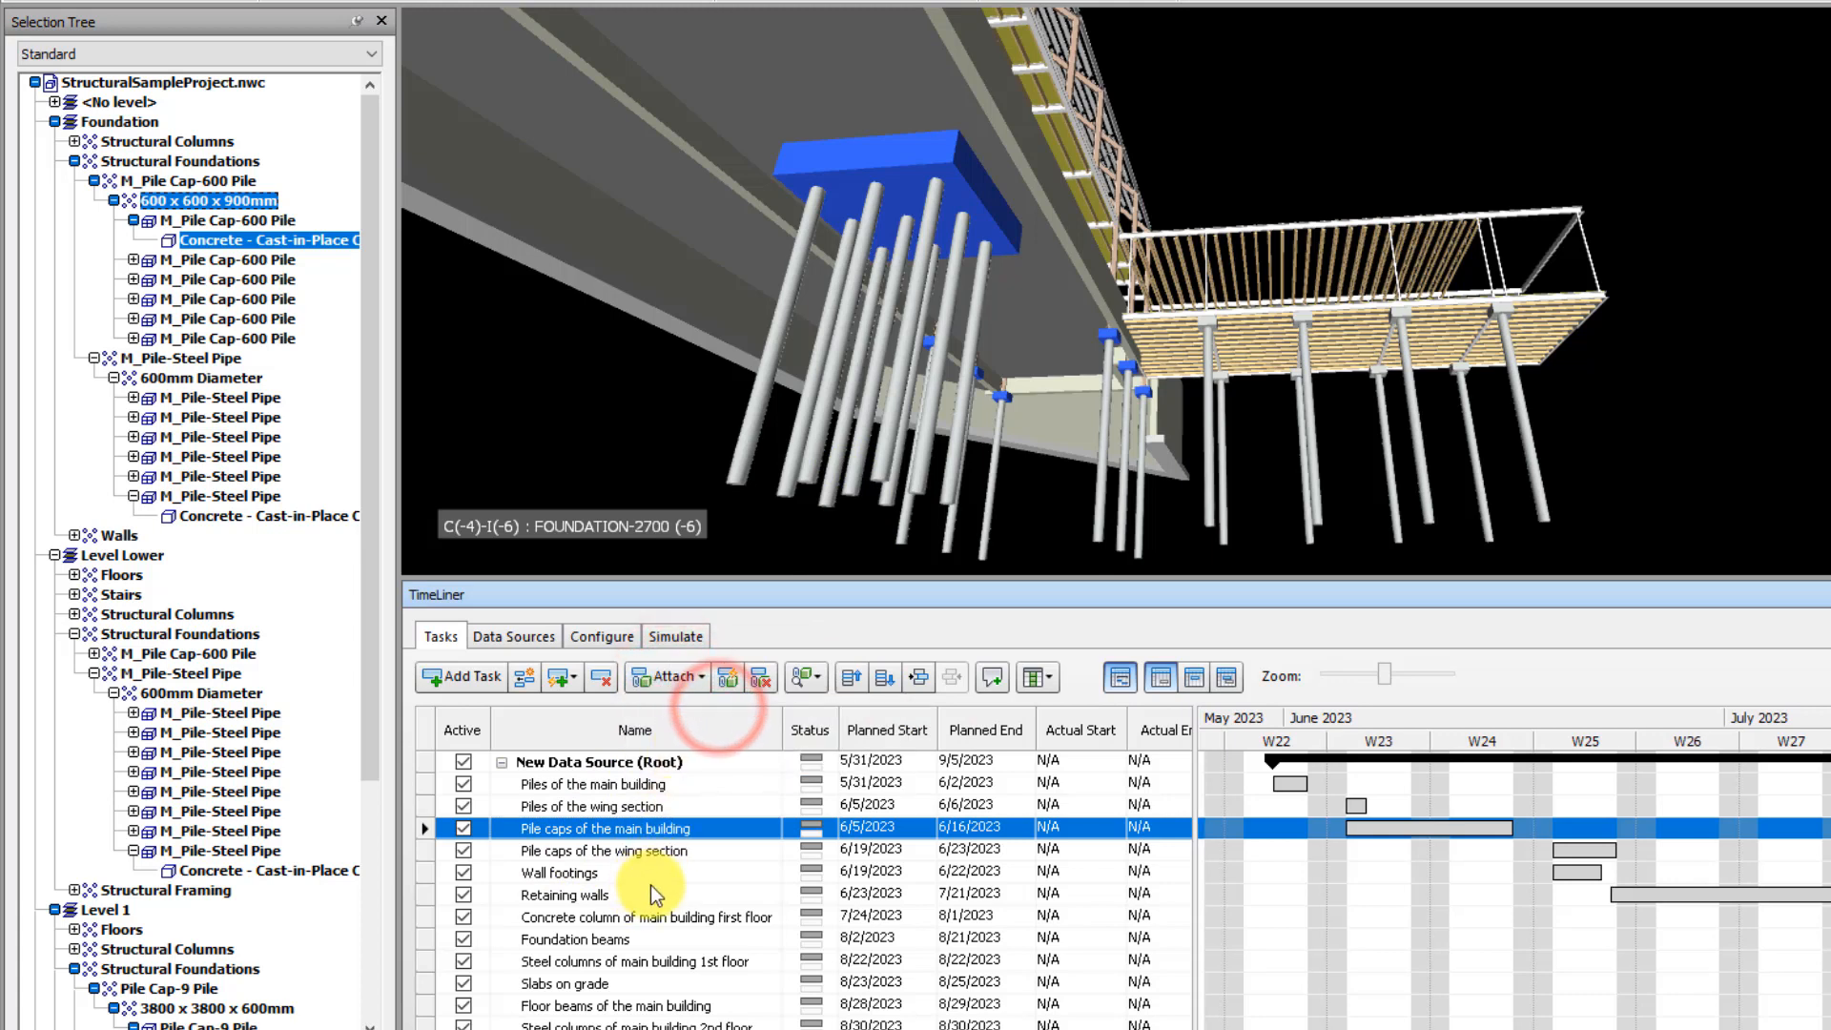
# Select the task Pile caps of the wing section and clear the model selection
pyautogui.click(616, 852)
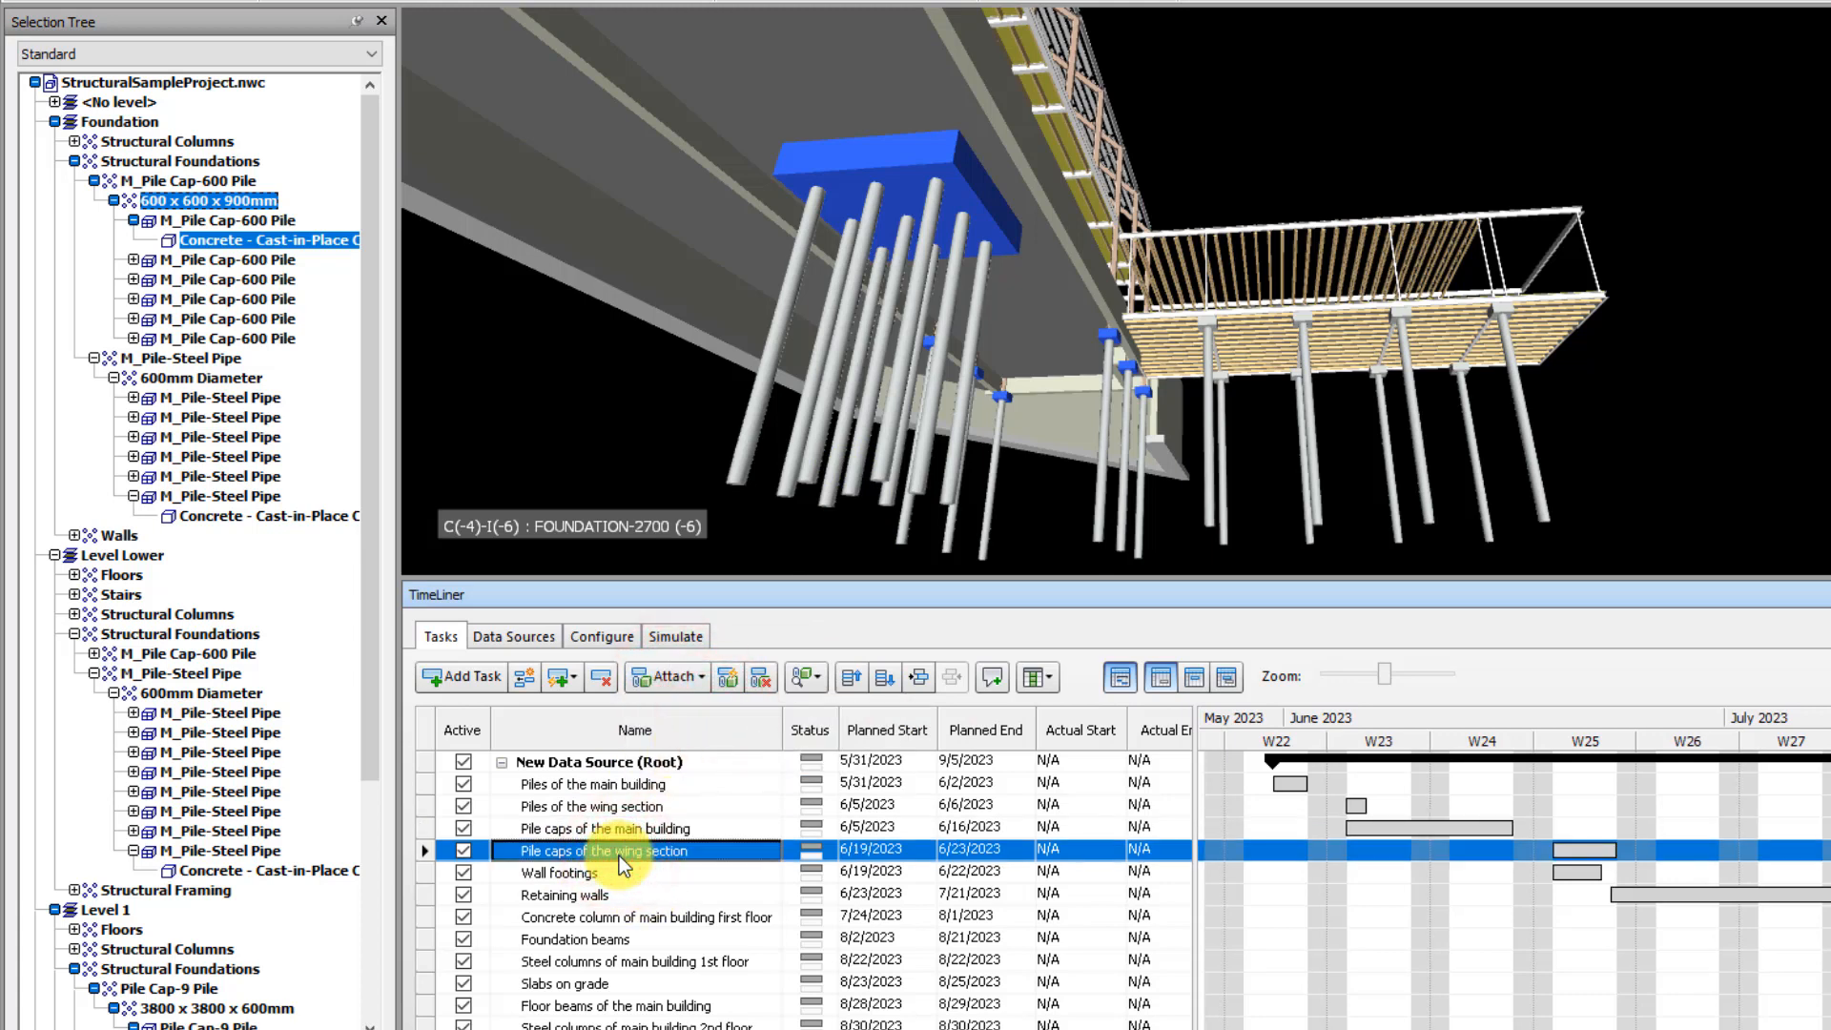
pyautogui.click(1660, 343)
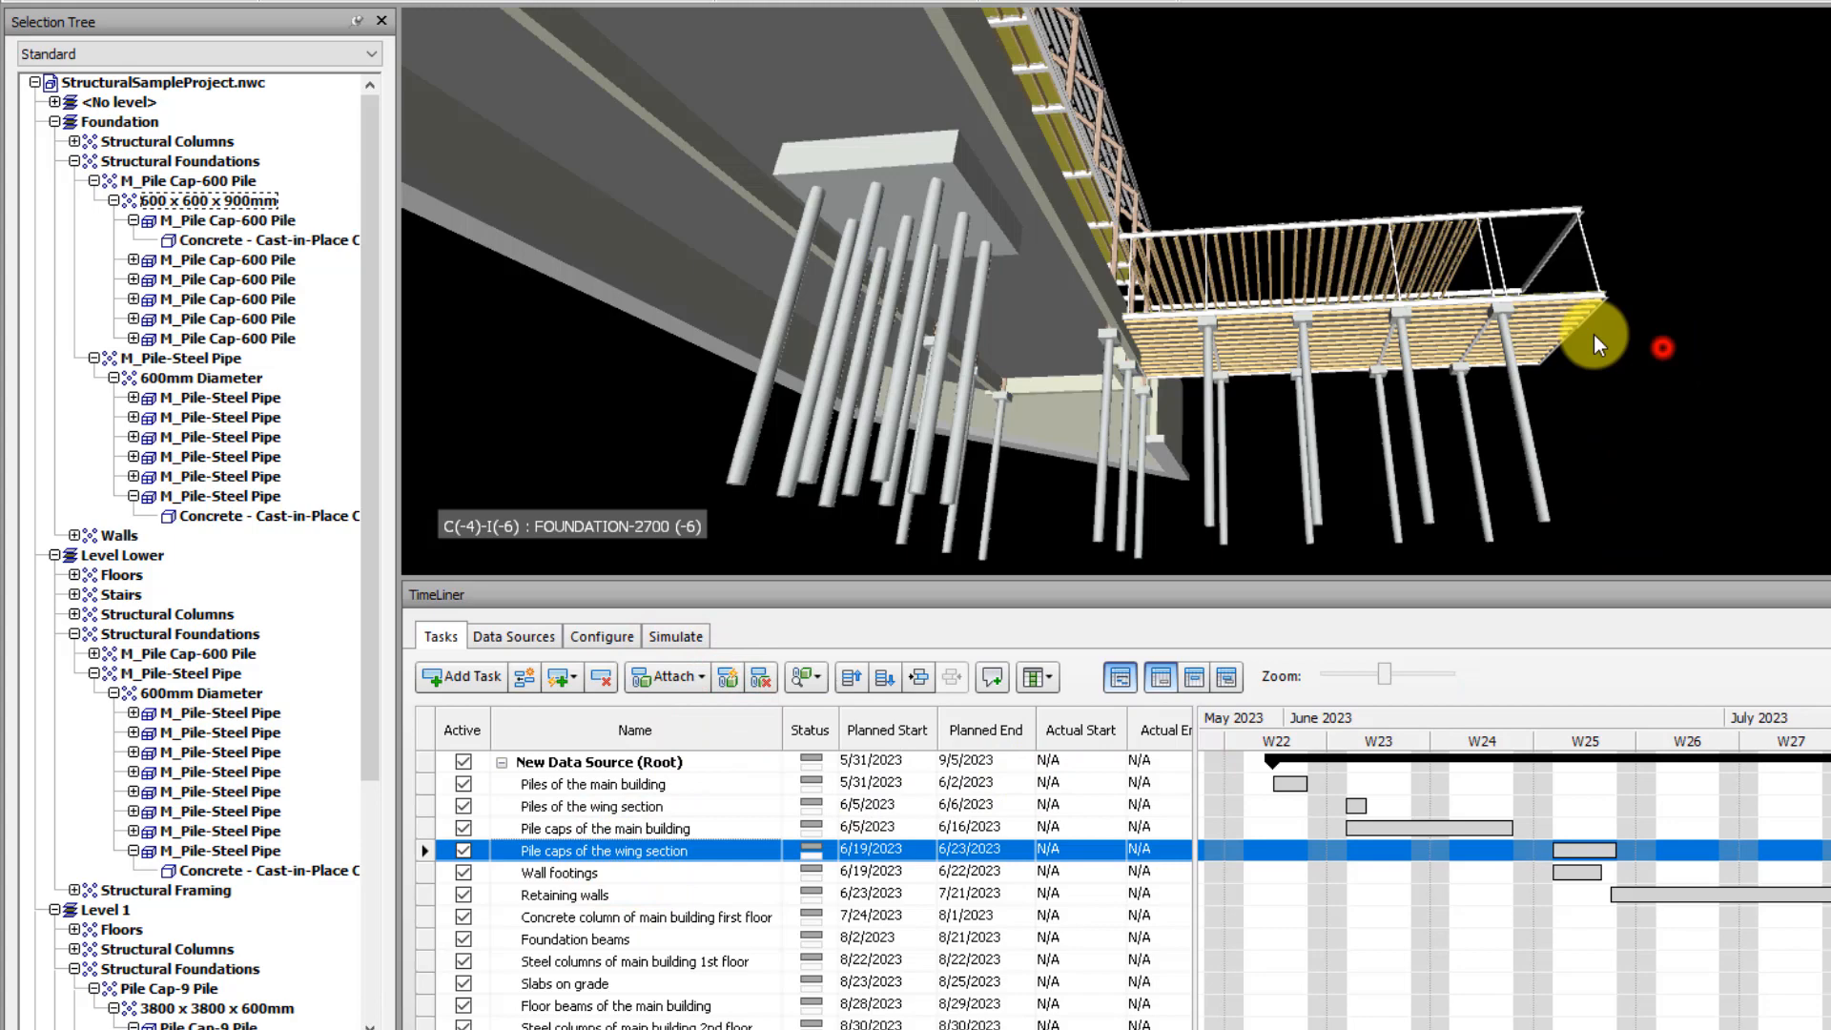
pyautogui.click(1497, 312)
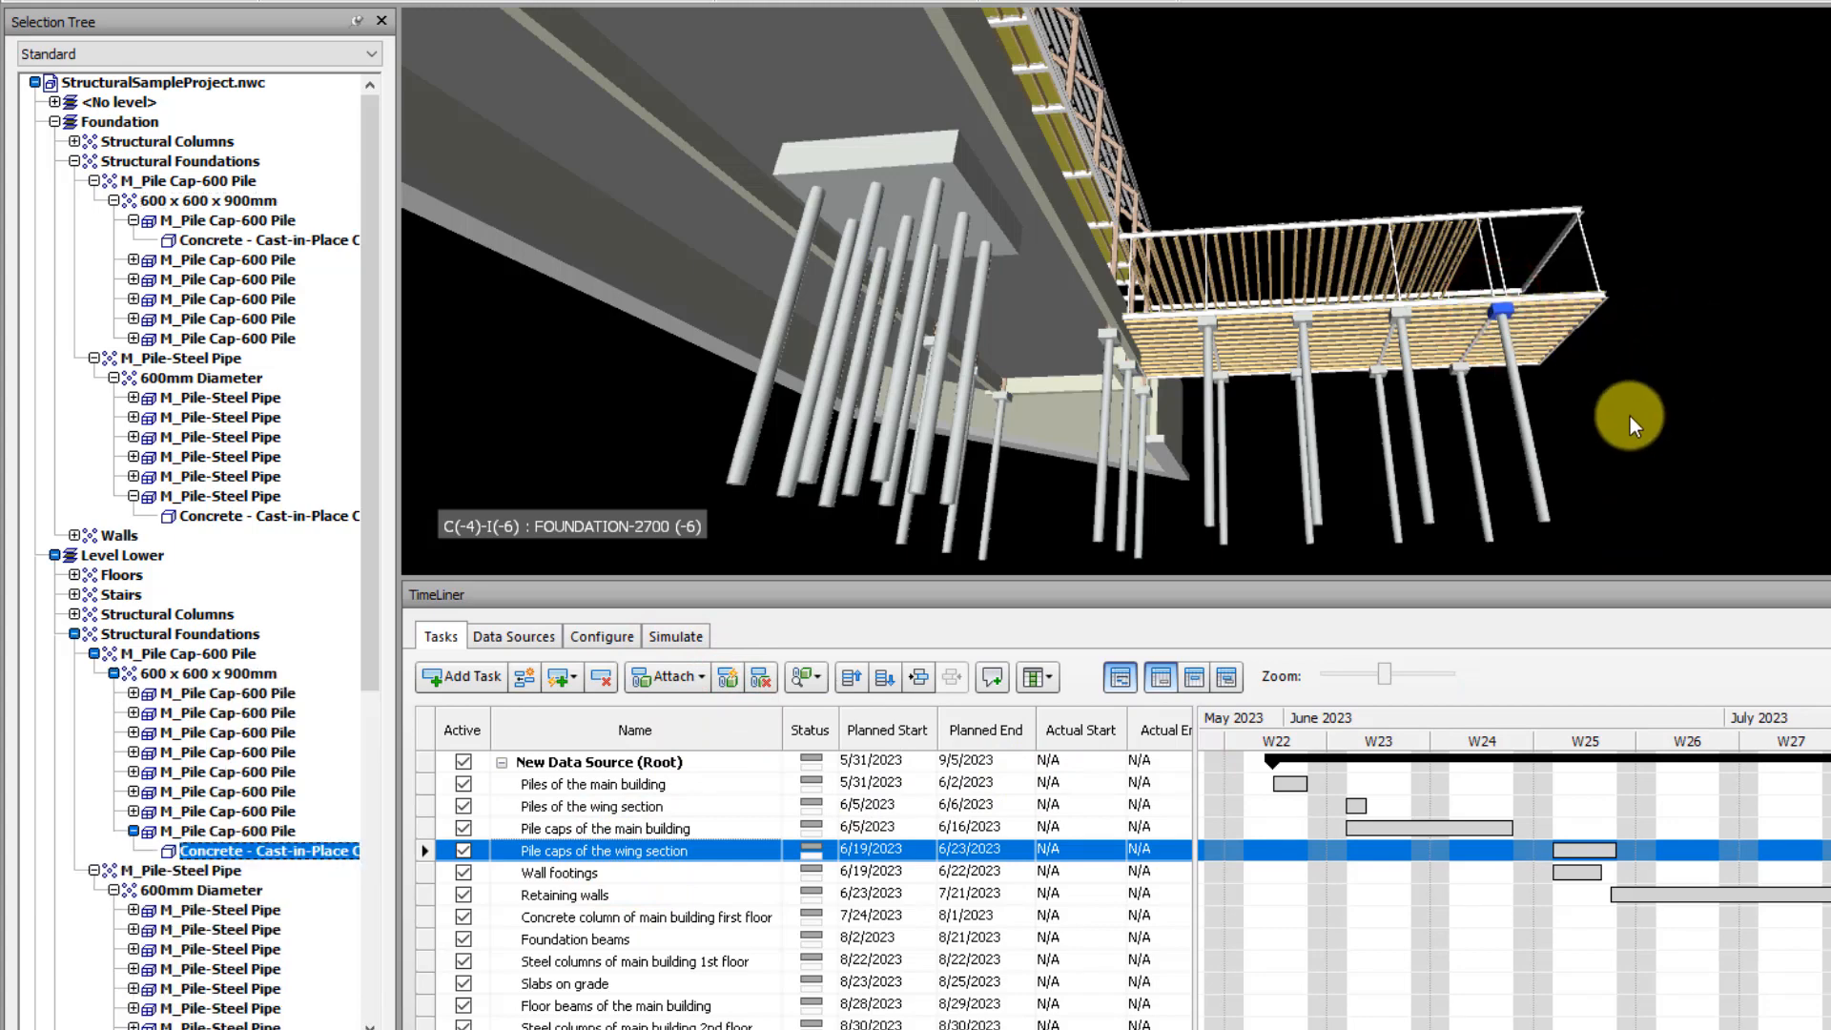
pyautogui.moveTo(1399, 446)
pyautogui.keyDown('shift'); pyautogui.mouseDown(button='middle')
pyautogui.moveTo(1387, 387)
pyautogui.moveTo(1475, 419)
pyautogui.mouseUp(button='middle'); pyautogui.keyUp('shift')
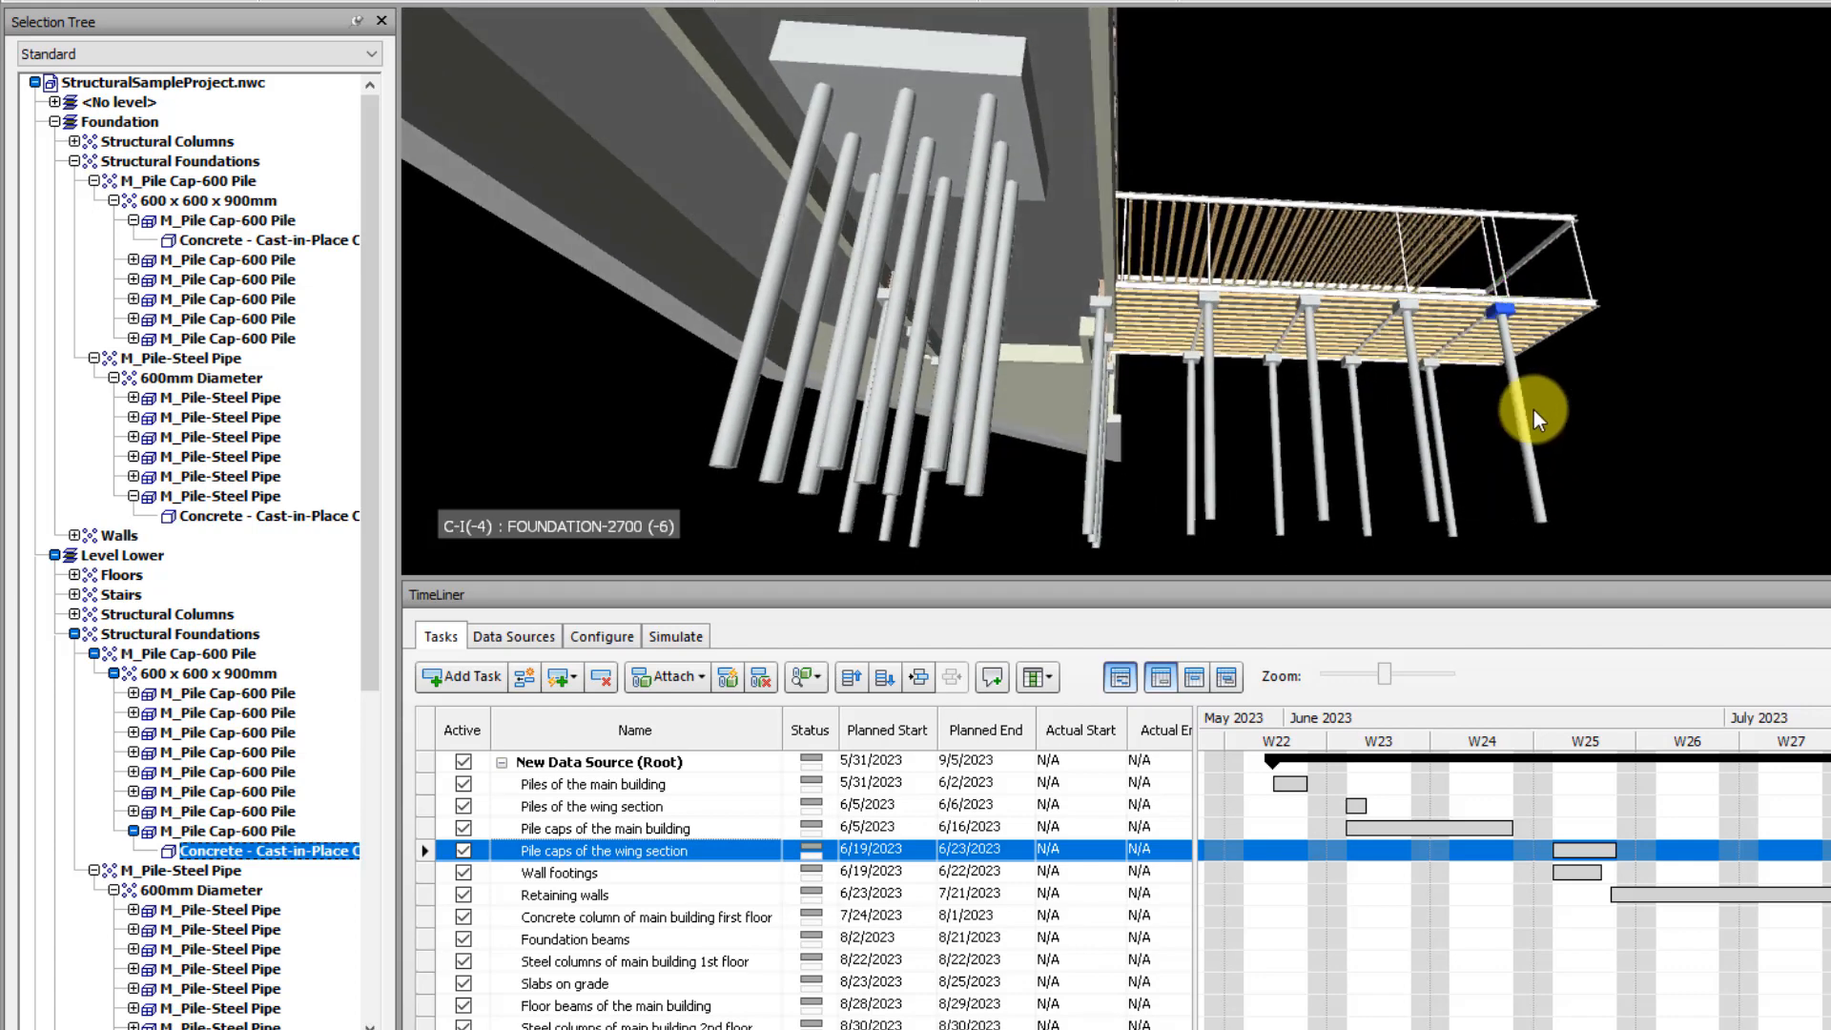
pyautogui.click(1660, 403)
# Attach seven of the wing section's eight 600 x 600 x 900mm pile caps to the task Pile caps of the wing section, then deselect them
pyautogui.click(1500, 310)
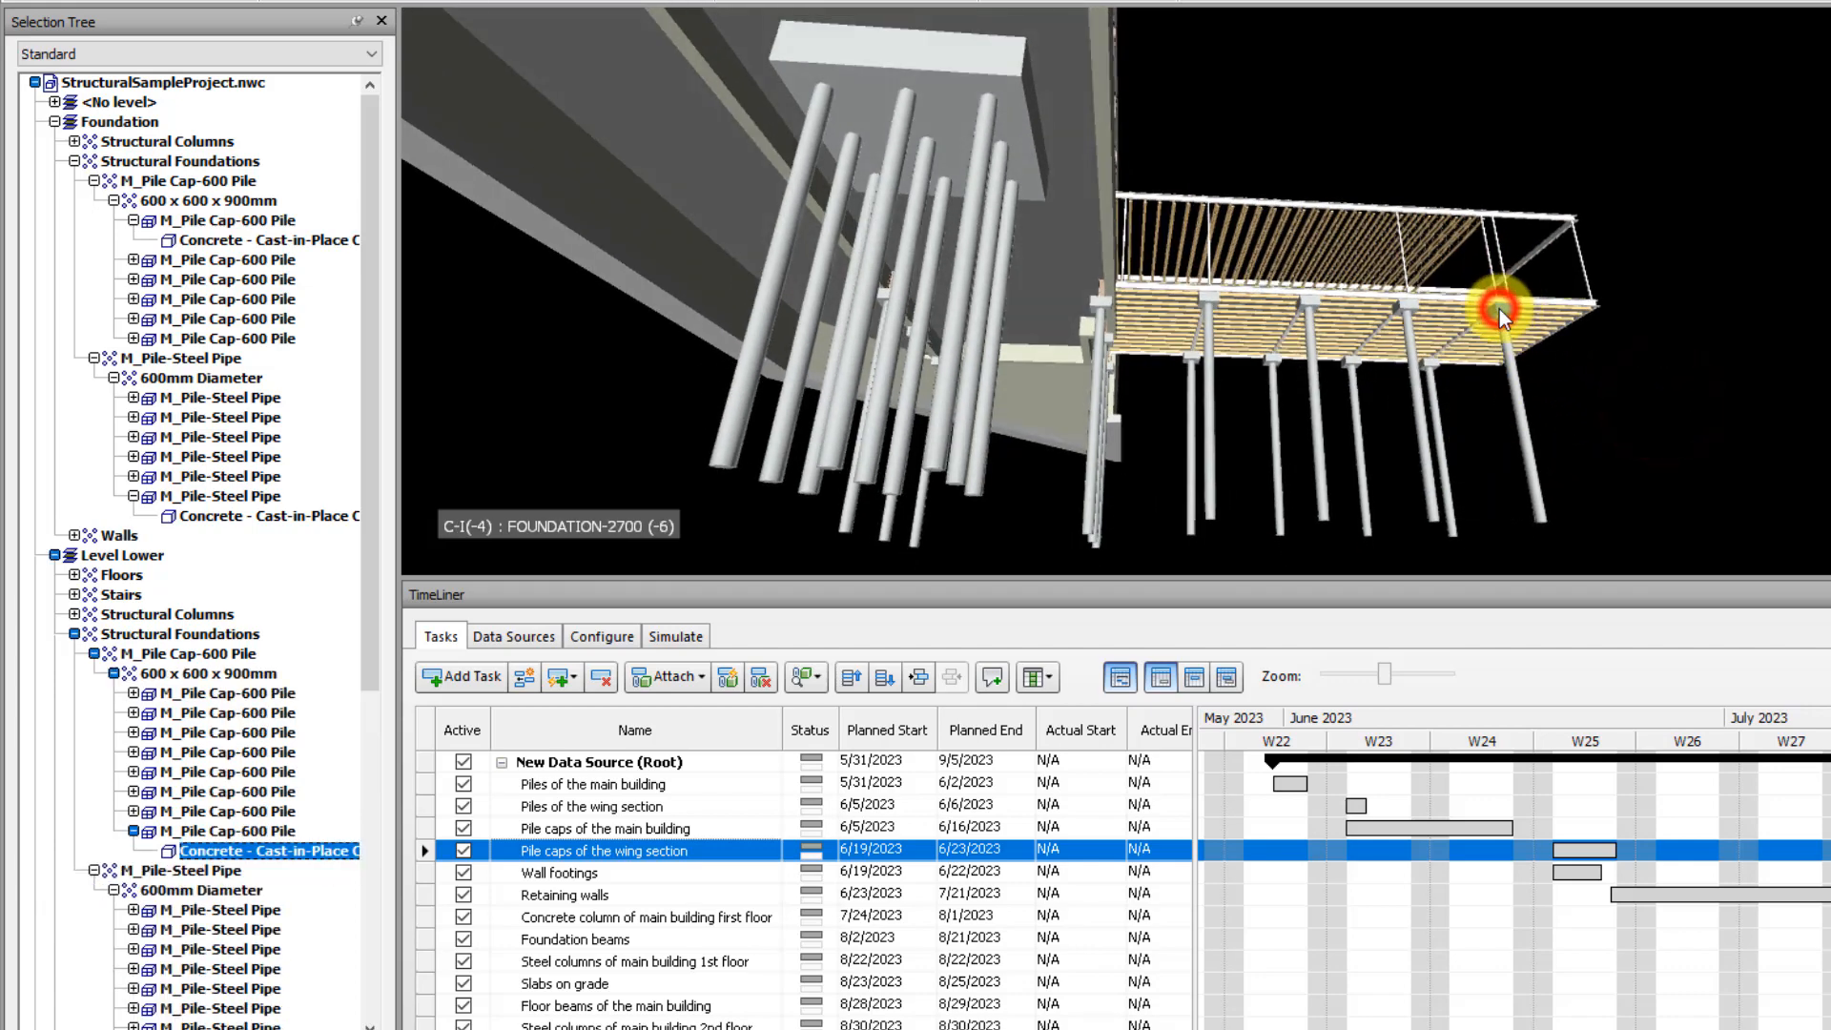
pyautogui.keyDown('ctrl'); pyautogui.click(1430, 359); pyautogui.keyUp('ctrl')
pyautogui.keyDown('ctrl'); pyautogui.click(1408, 306); pyautogui.keyUp('ctrl')
pyautogui.keyDown('ctrl'); pyautogui.click(1351, 360); pyautogui.keyUp('ctrl')
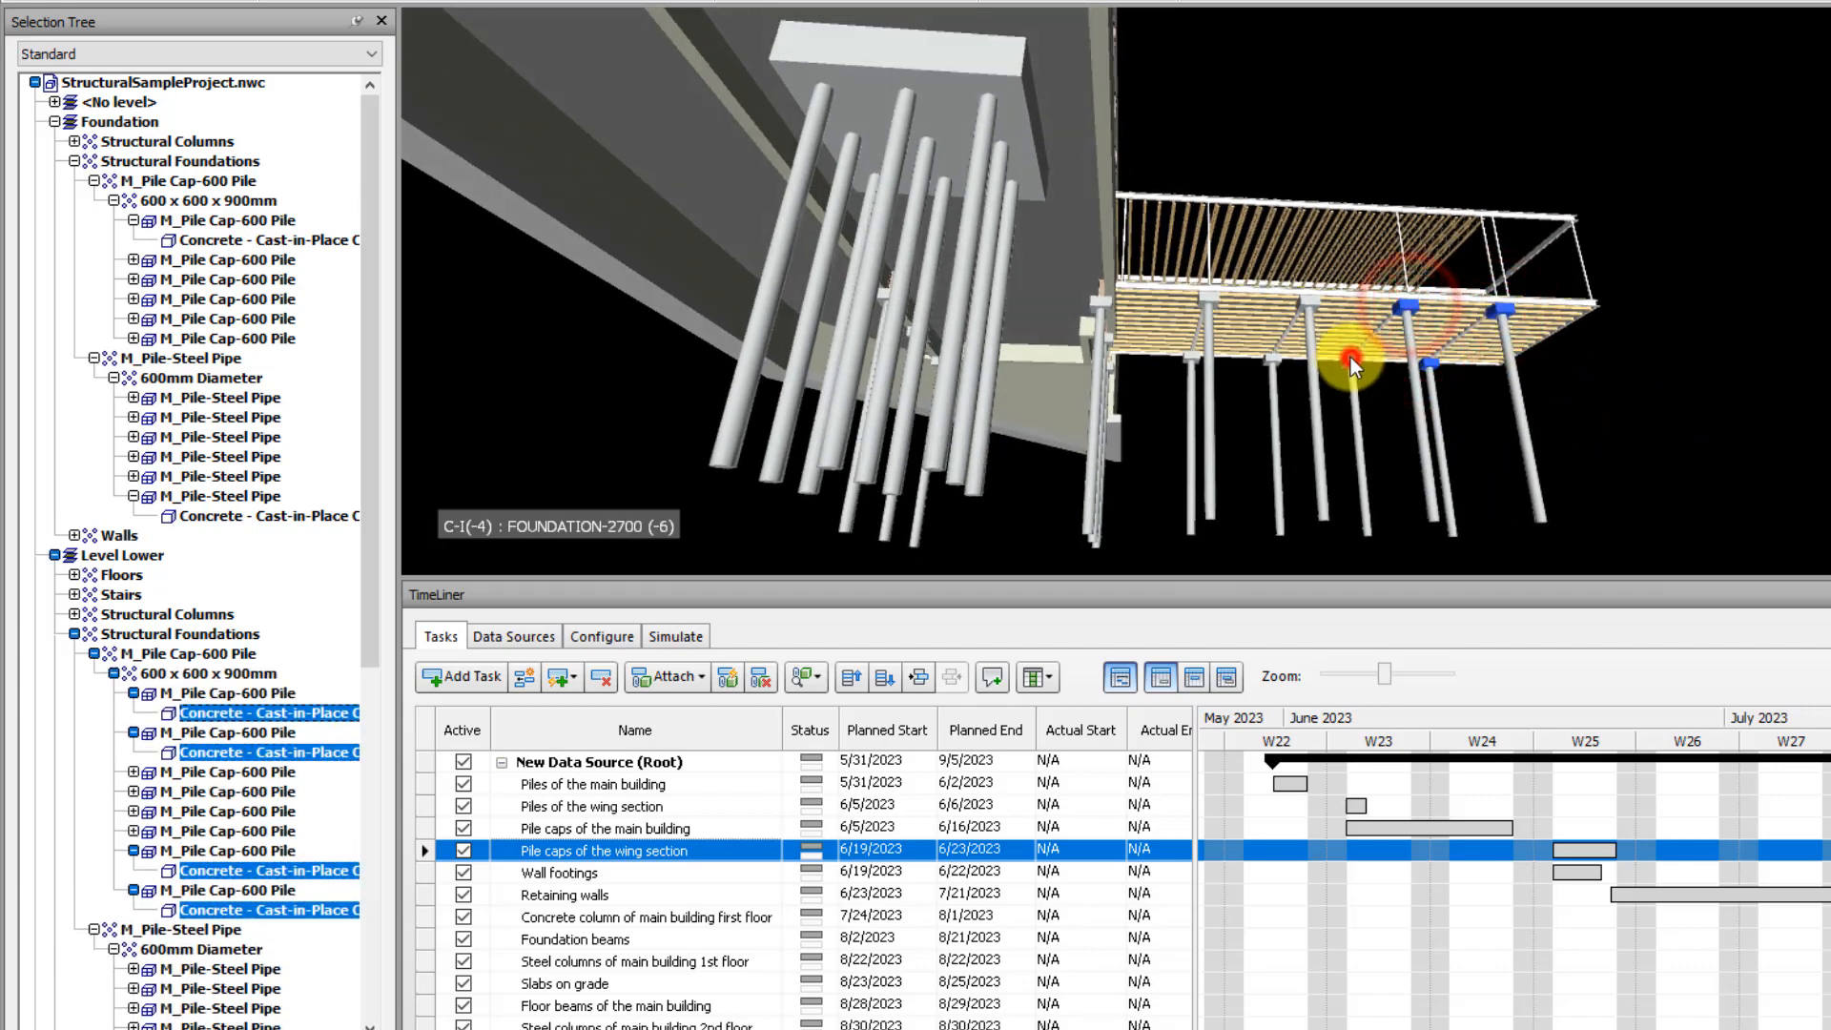
pyautogui.keyDown('ctrl'); pyautogui.click(1311, 302); pyautogui.keyUp('ctrl')
pyautogui.keyDown('ctrl'); pyautogui.click(1273, 359); pyautogui.keyUp('ctrl')
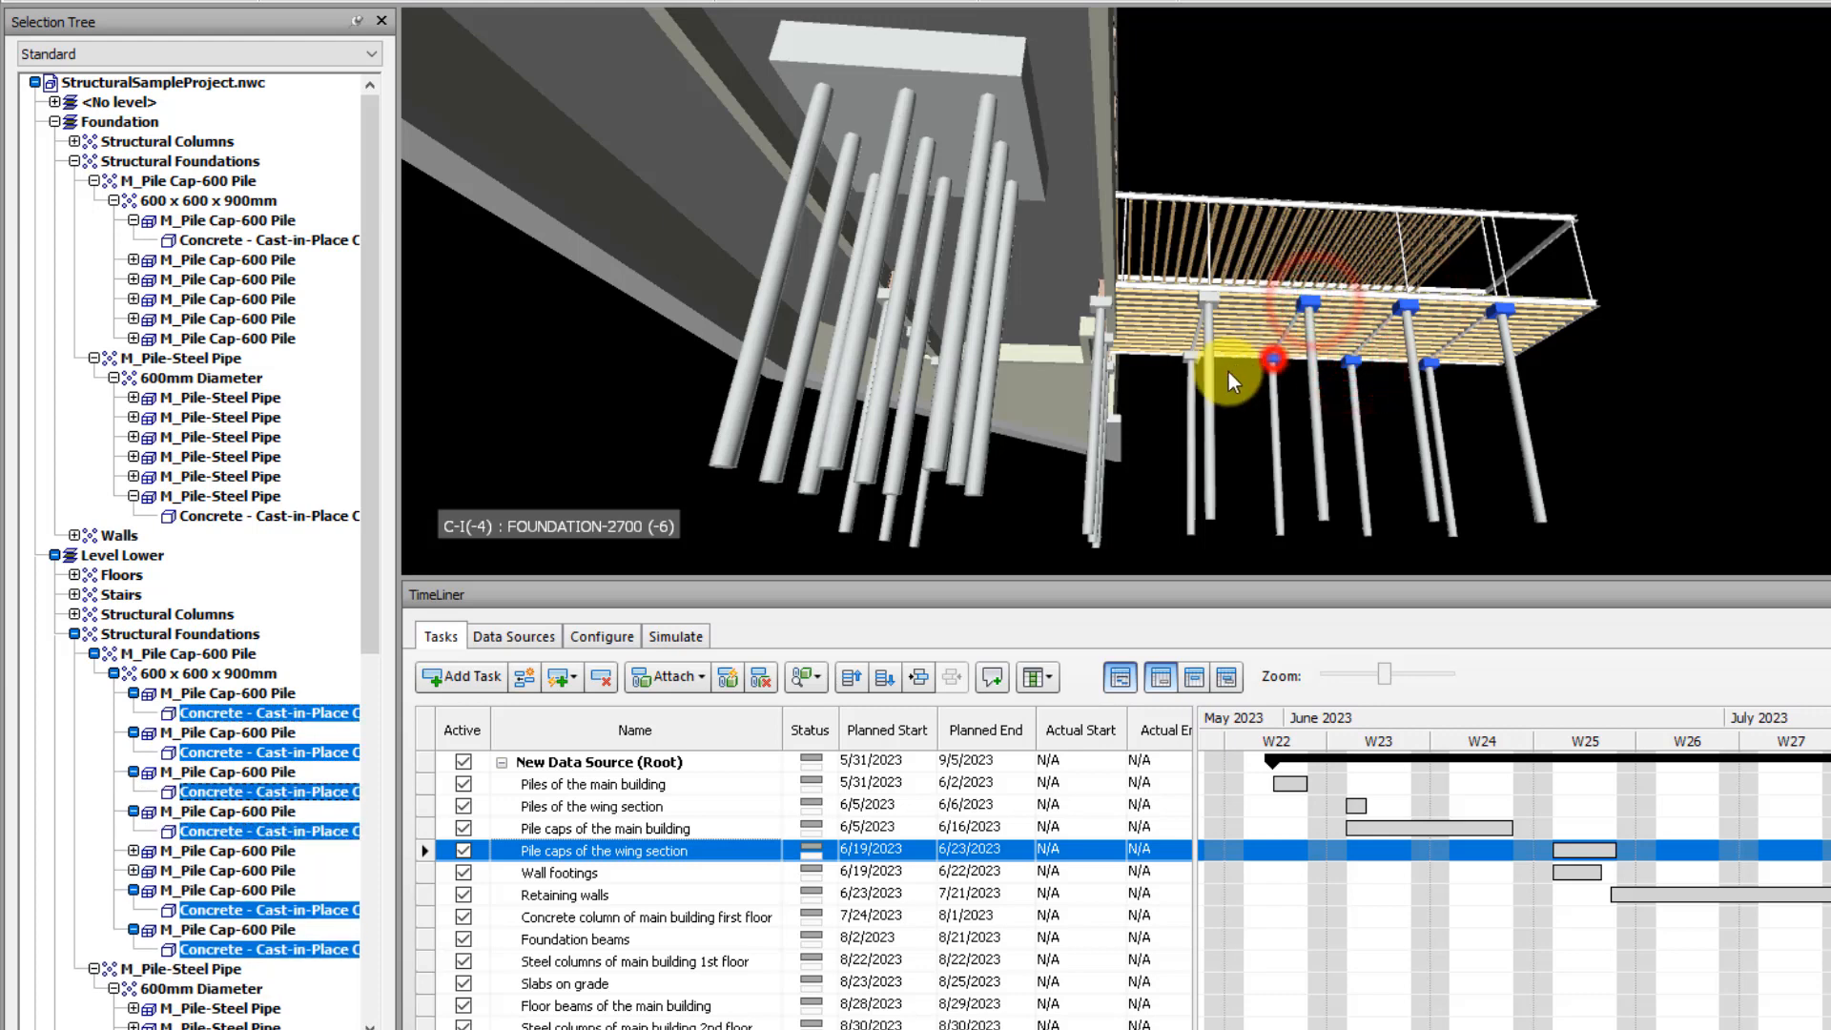
pyautogui.keyDown('ctrl'); pyautogui.click(1208, 302); pyautogui.keyUp('ctrl')
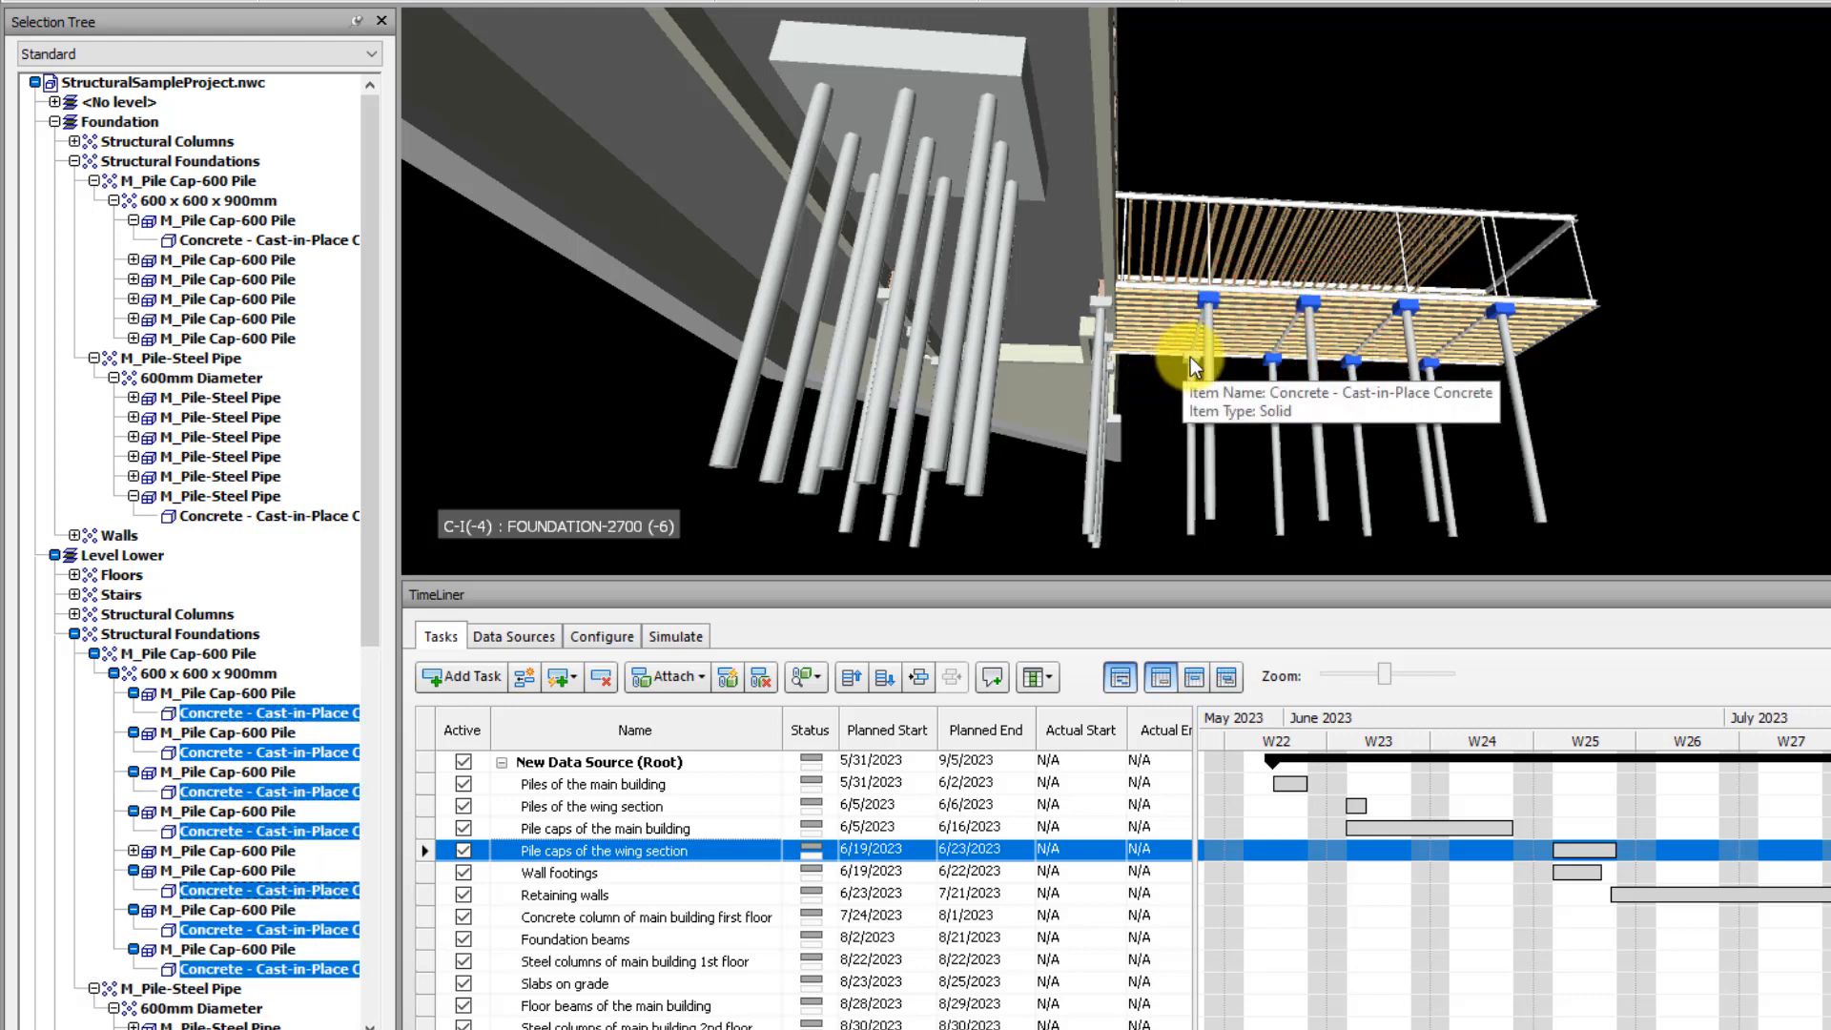
pyautogui.click(654, 683)
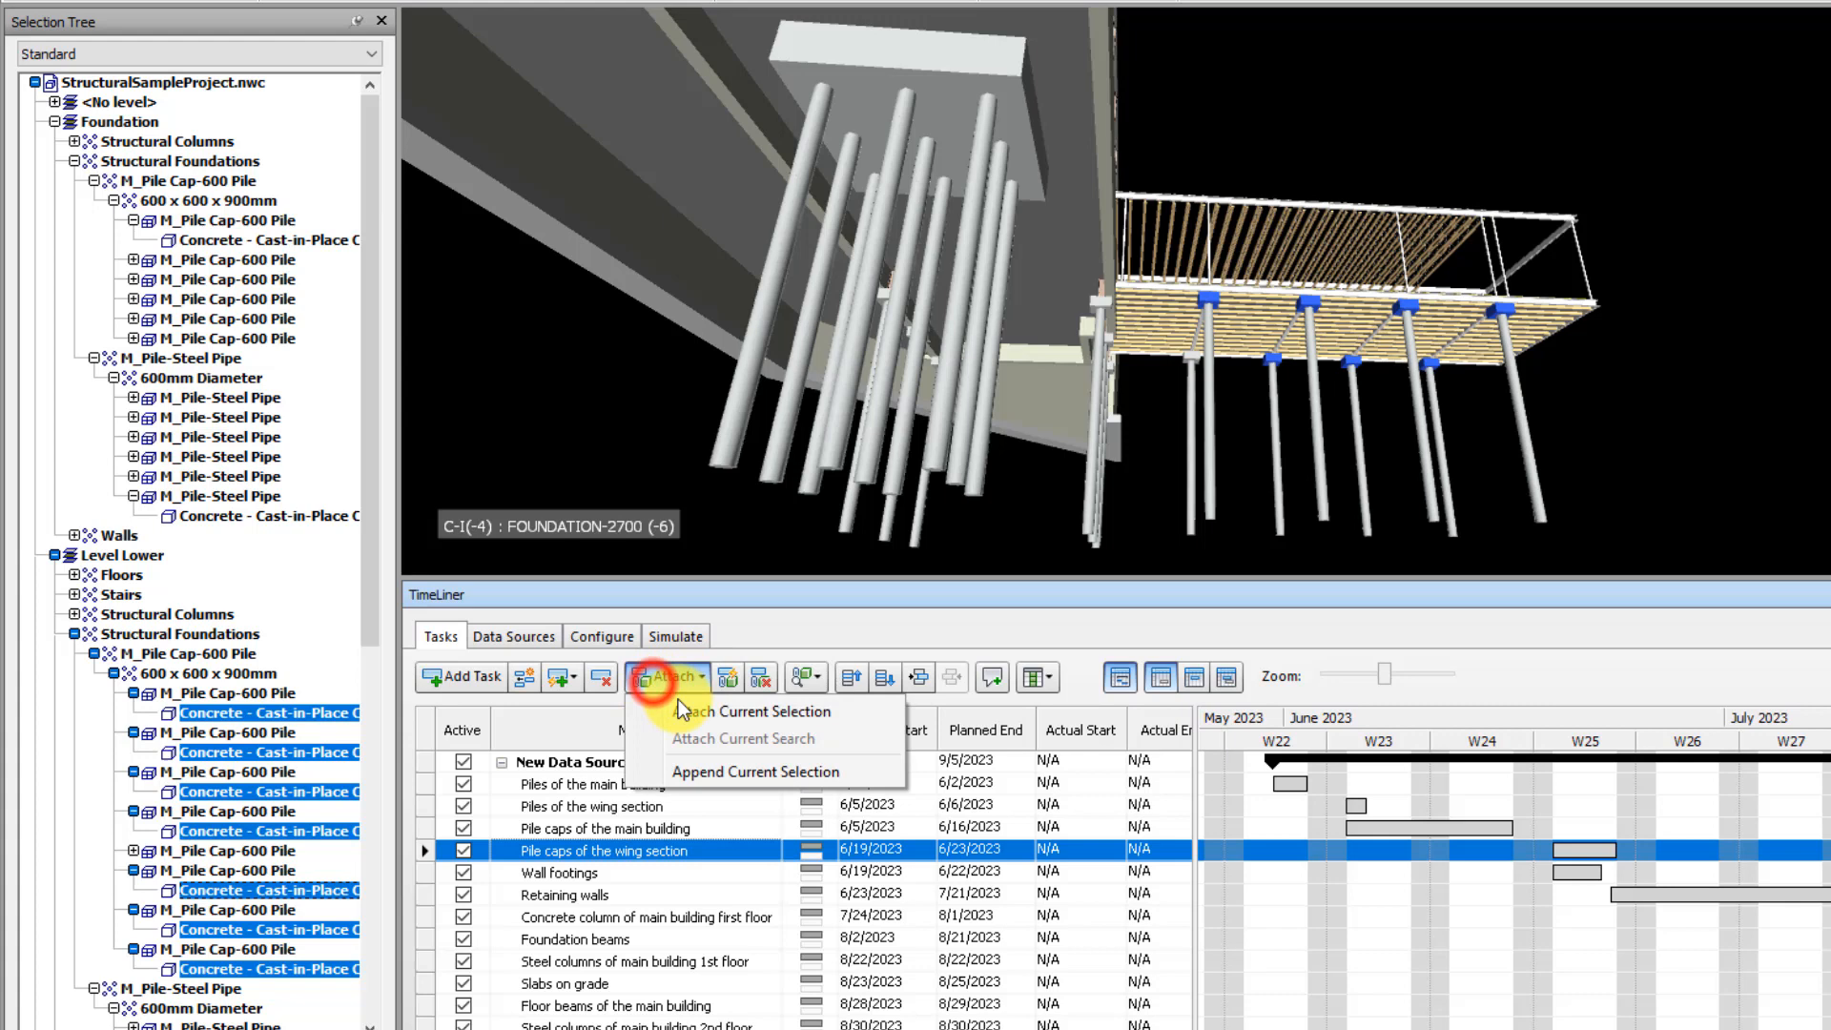
pyautogui.click(727, 712)
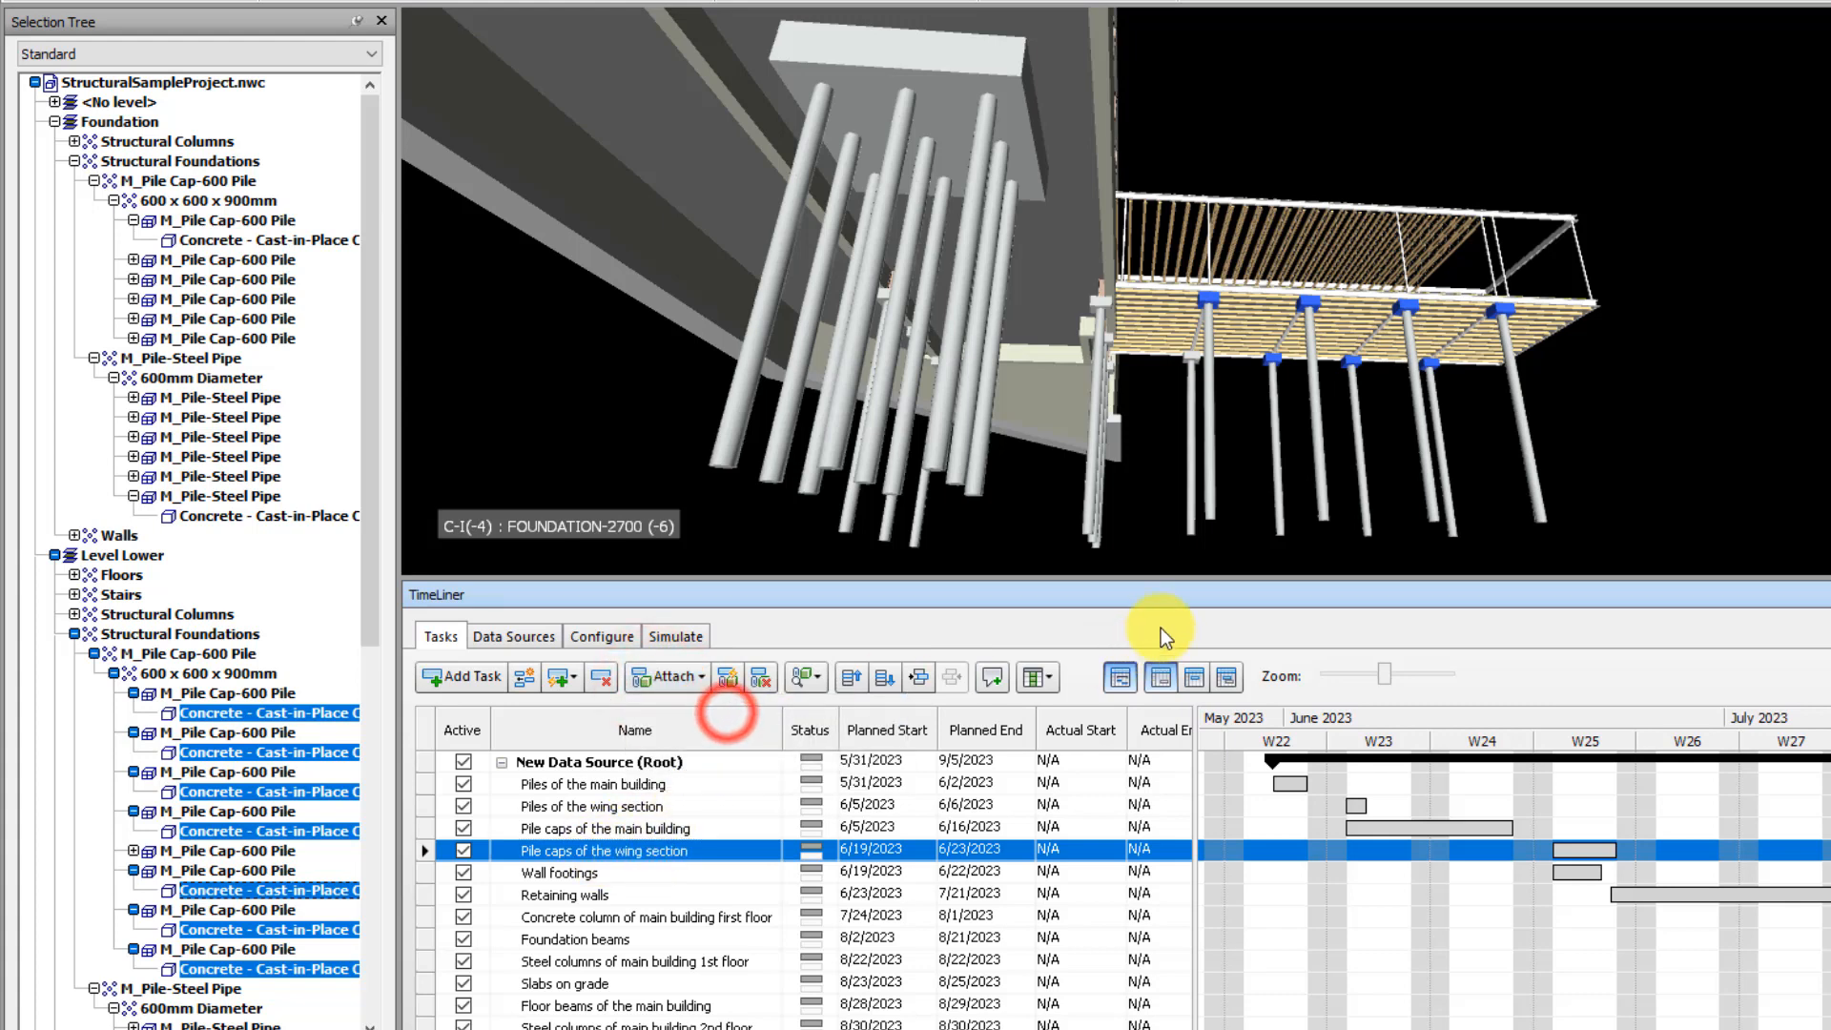
pyautogui.click(1805, 439)
# Check which pile caps are attached to the task Pile caps of the wing section through its explicit selection
pyautogui.moveTo(681, 1029); pyautogui.dragTo(845, 1029)
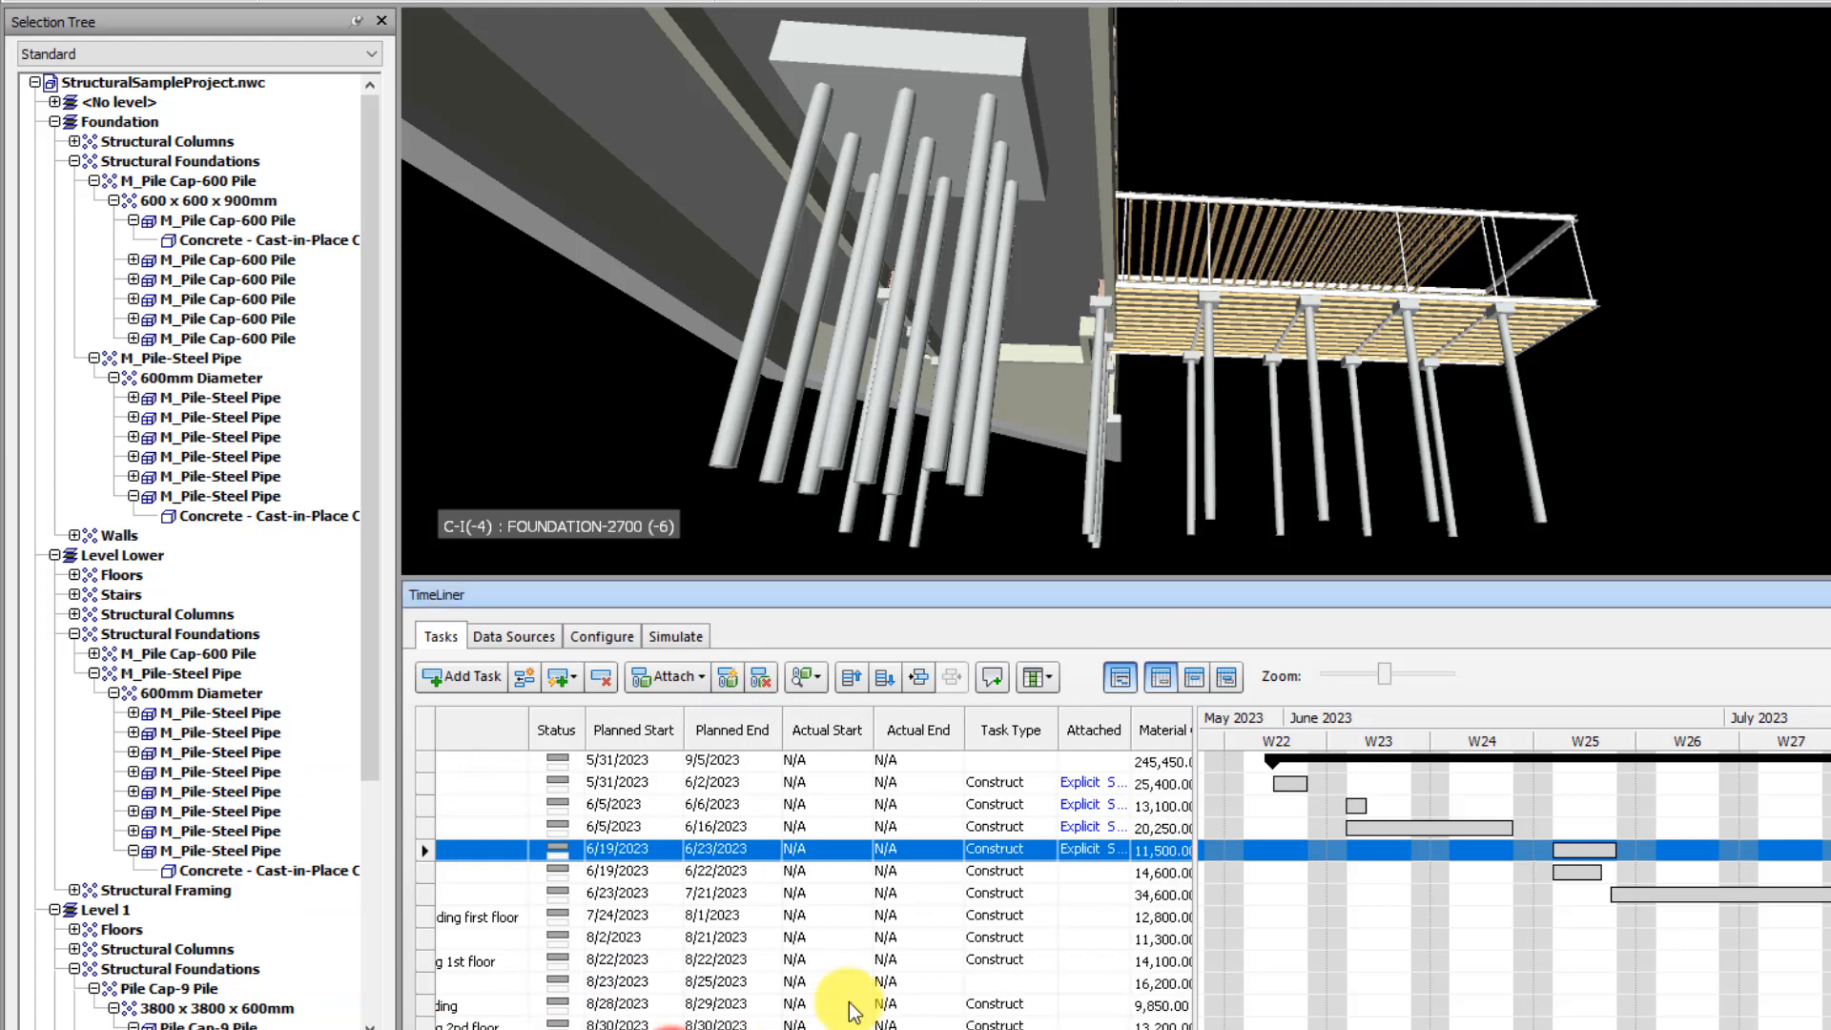
pyautogui.click(1639, 339)
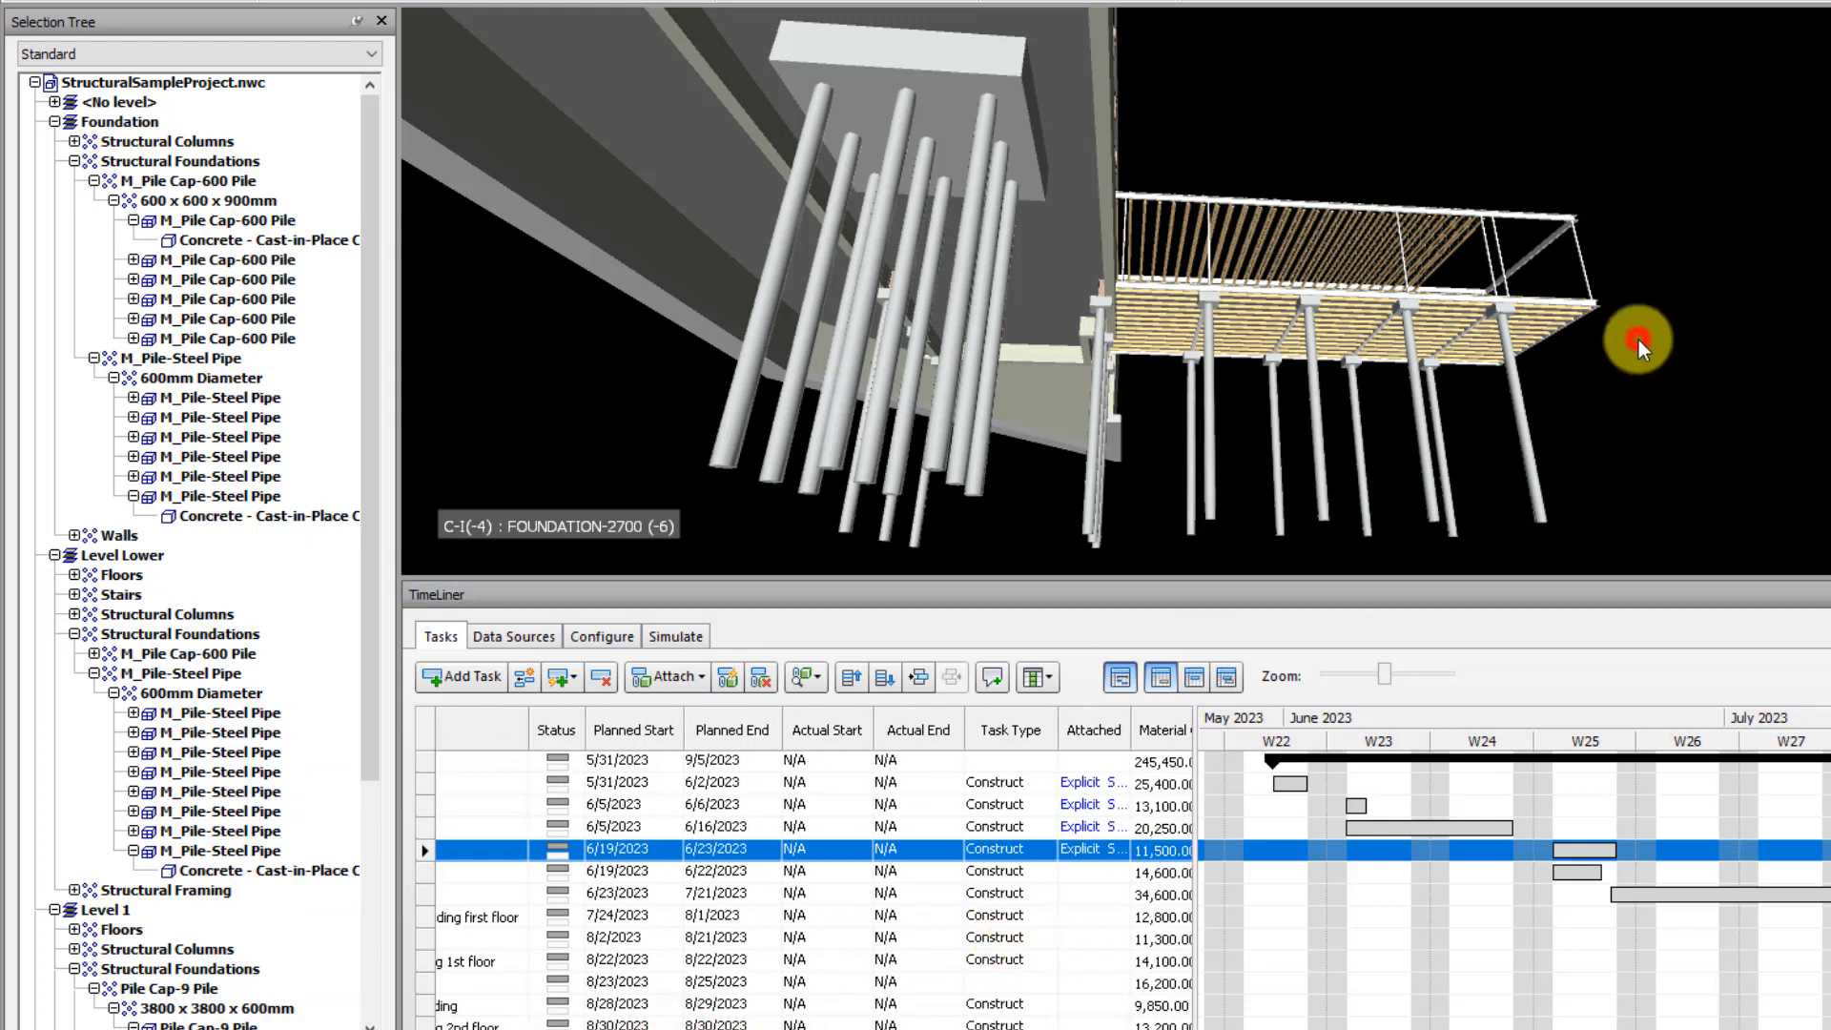
pyautogui.click(1084, 849)
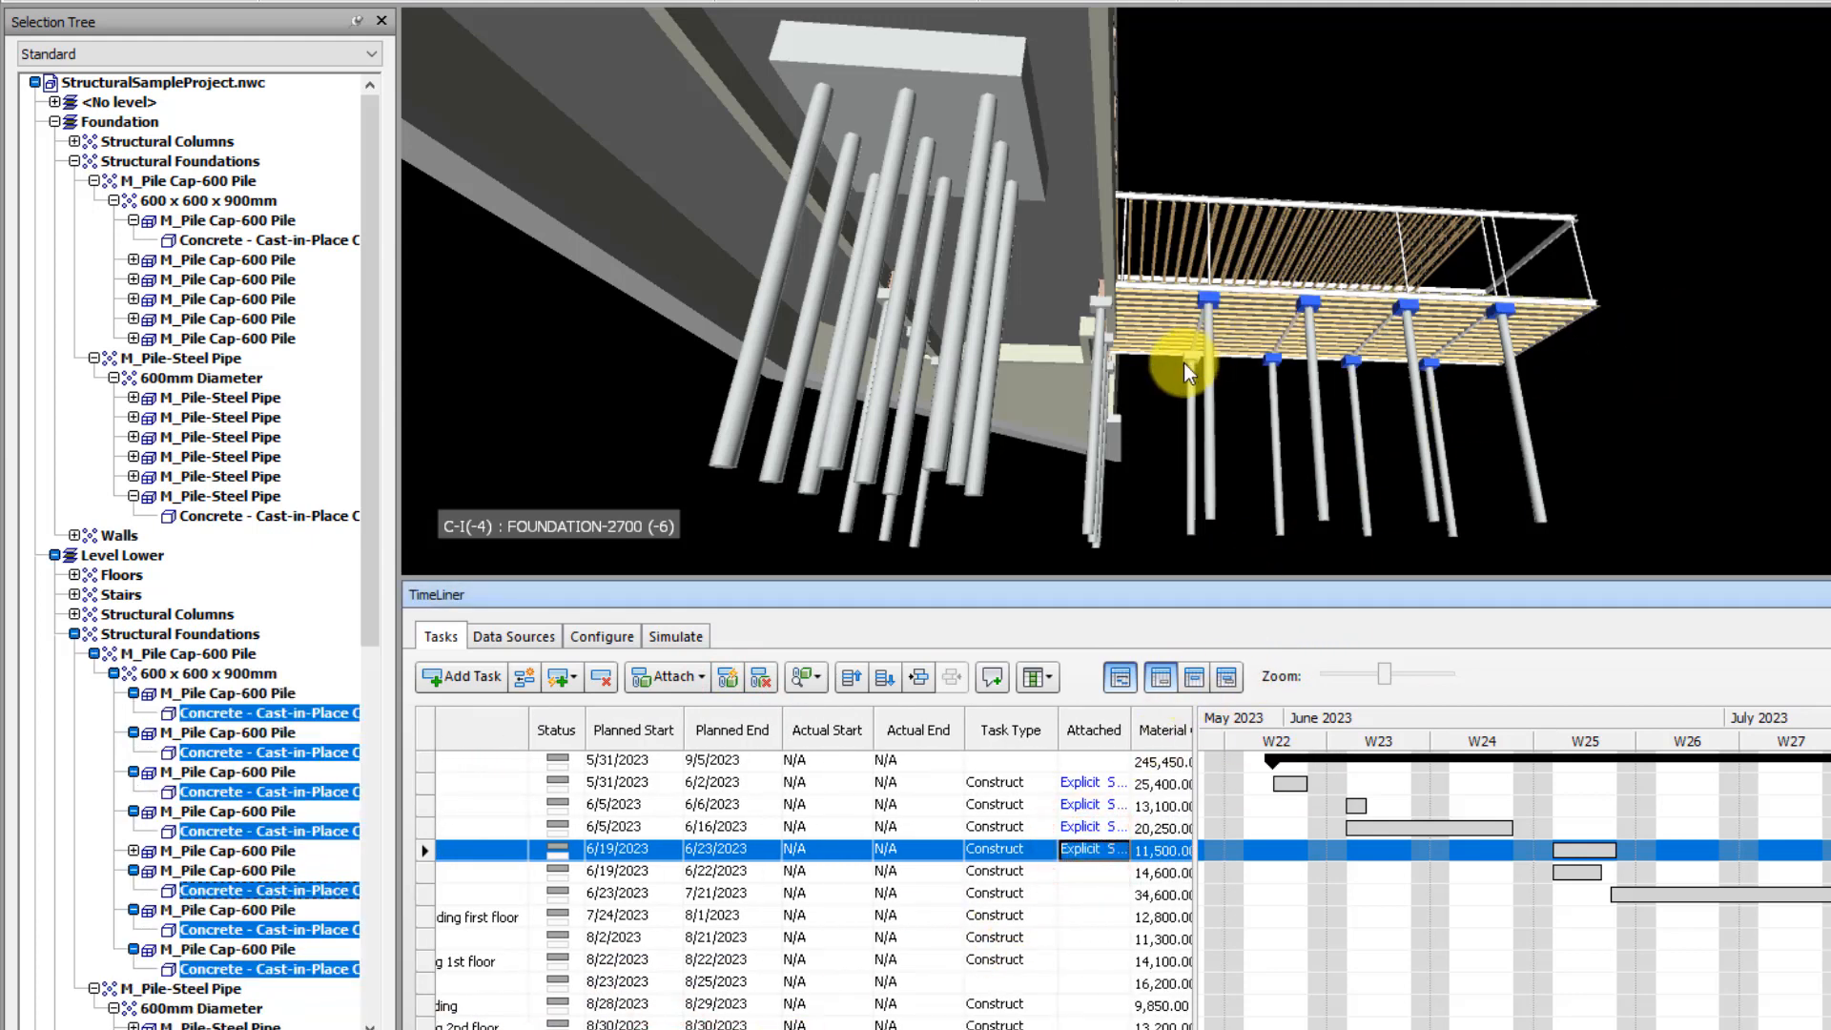
pyautogui.moveTo(1187, 360)
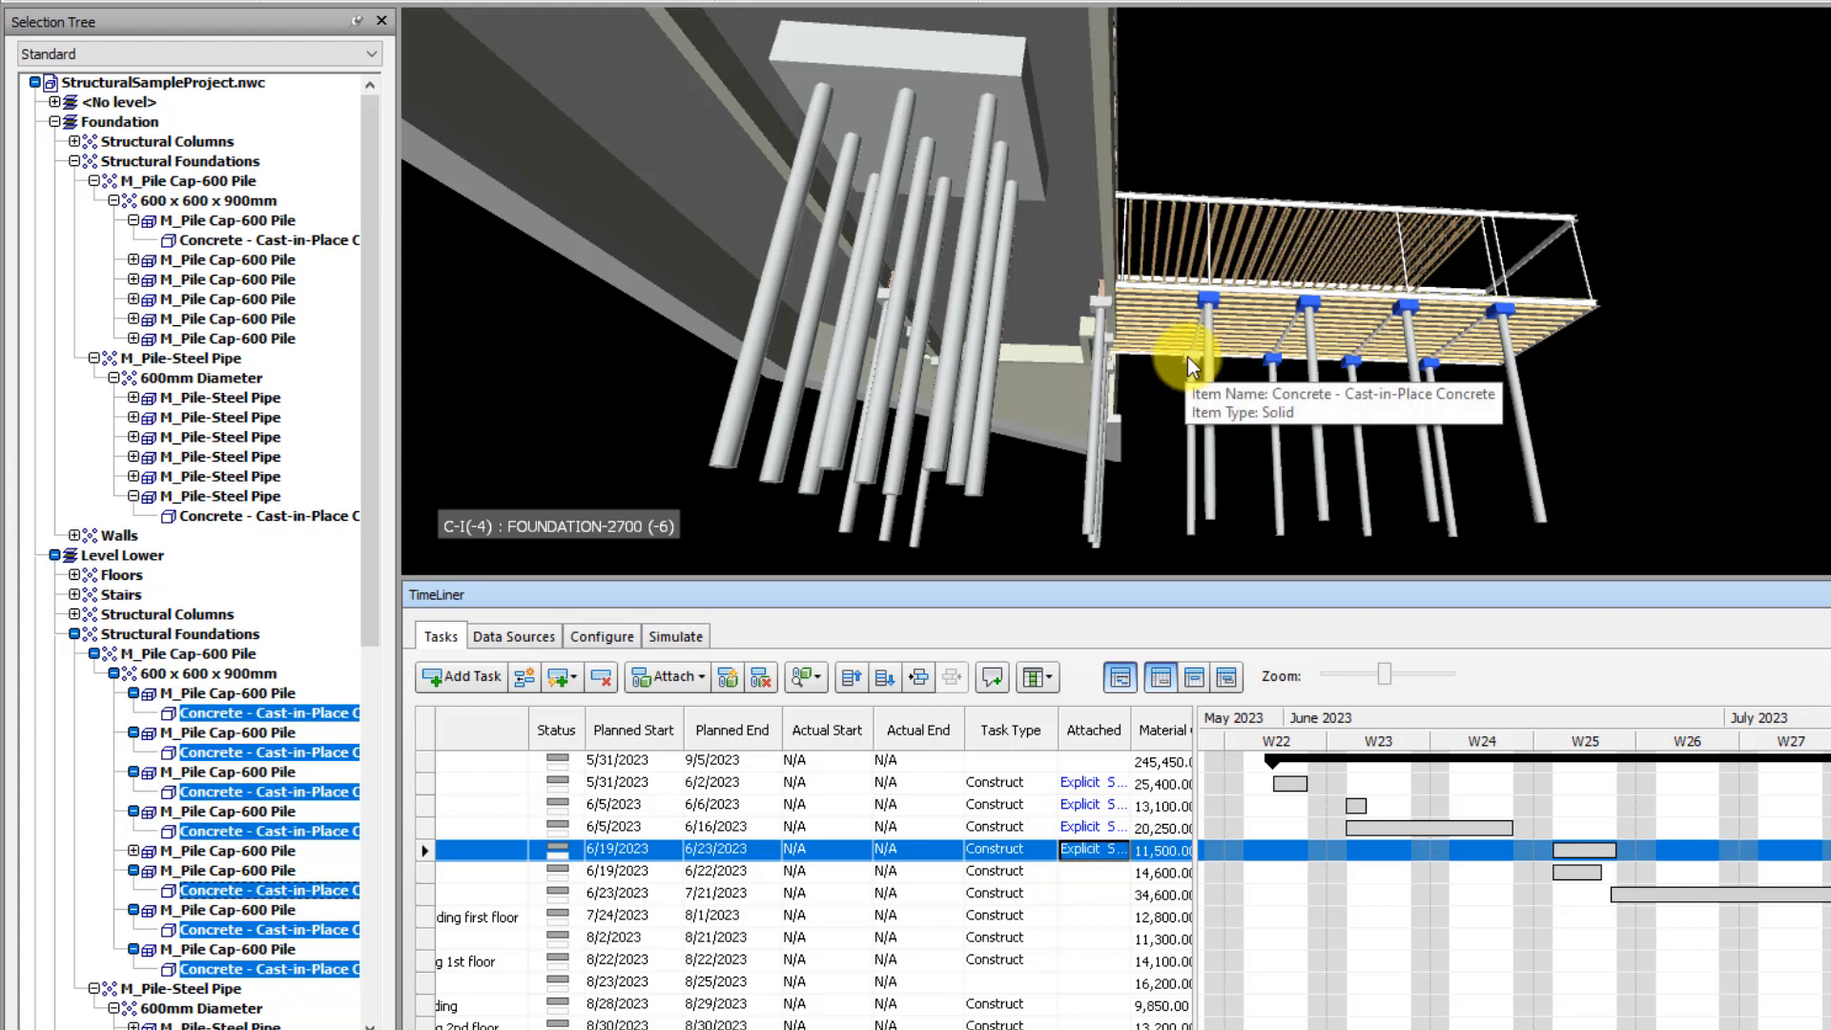
# Attach the wing section's remaining pile cap as the current selection to the task Pile caps of the wing section and recheck its attached items
pyautogui.click(1188, 357)
pyautogui.click(649, 687)
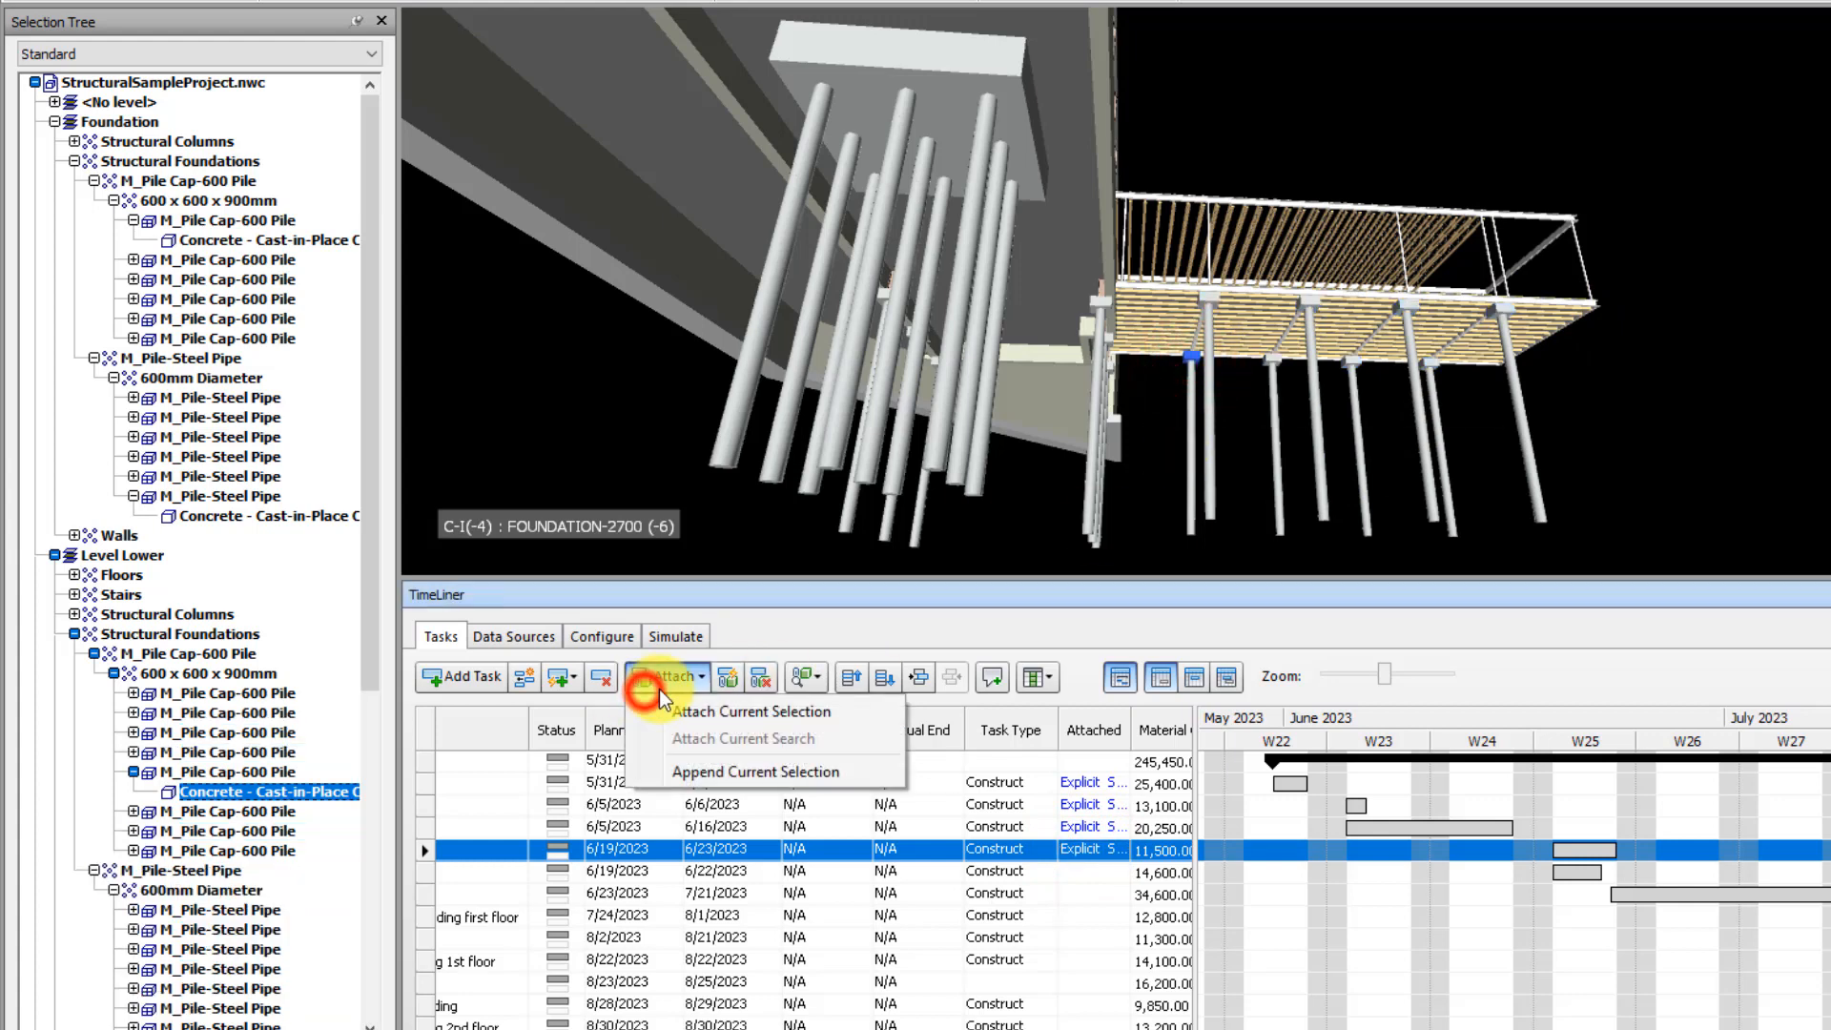
pyautogui.click(711, 711)
pyautogui.click(1680, 423)
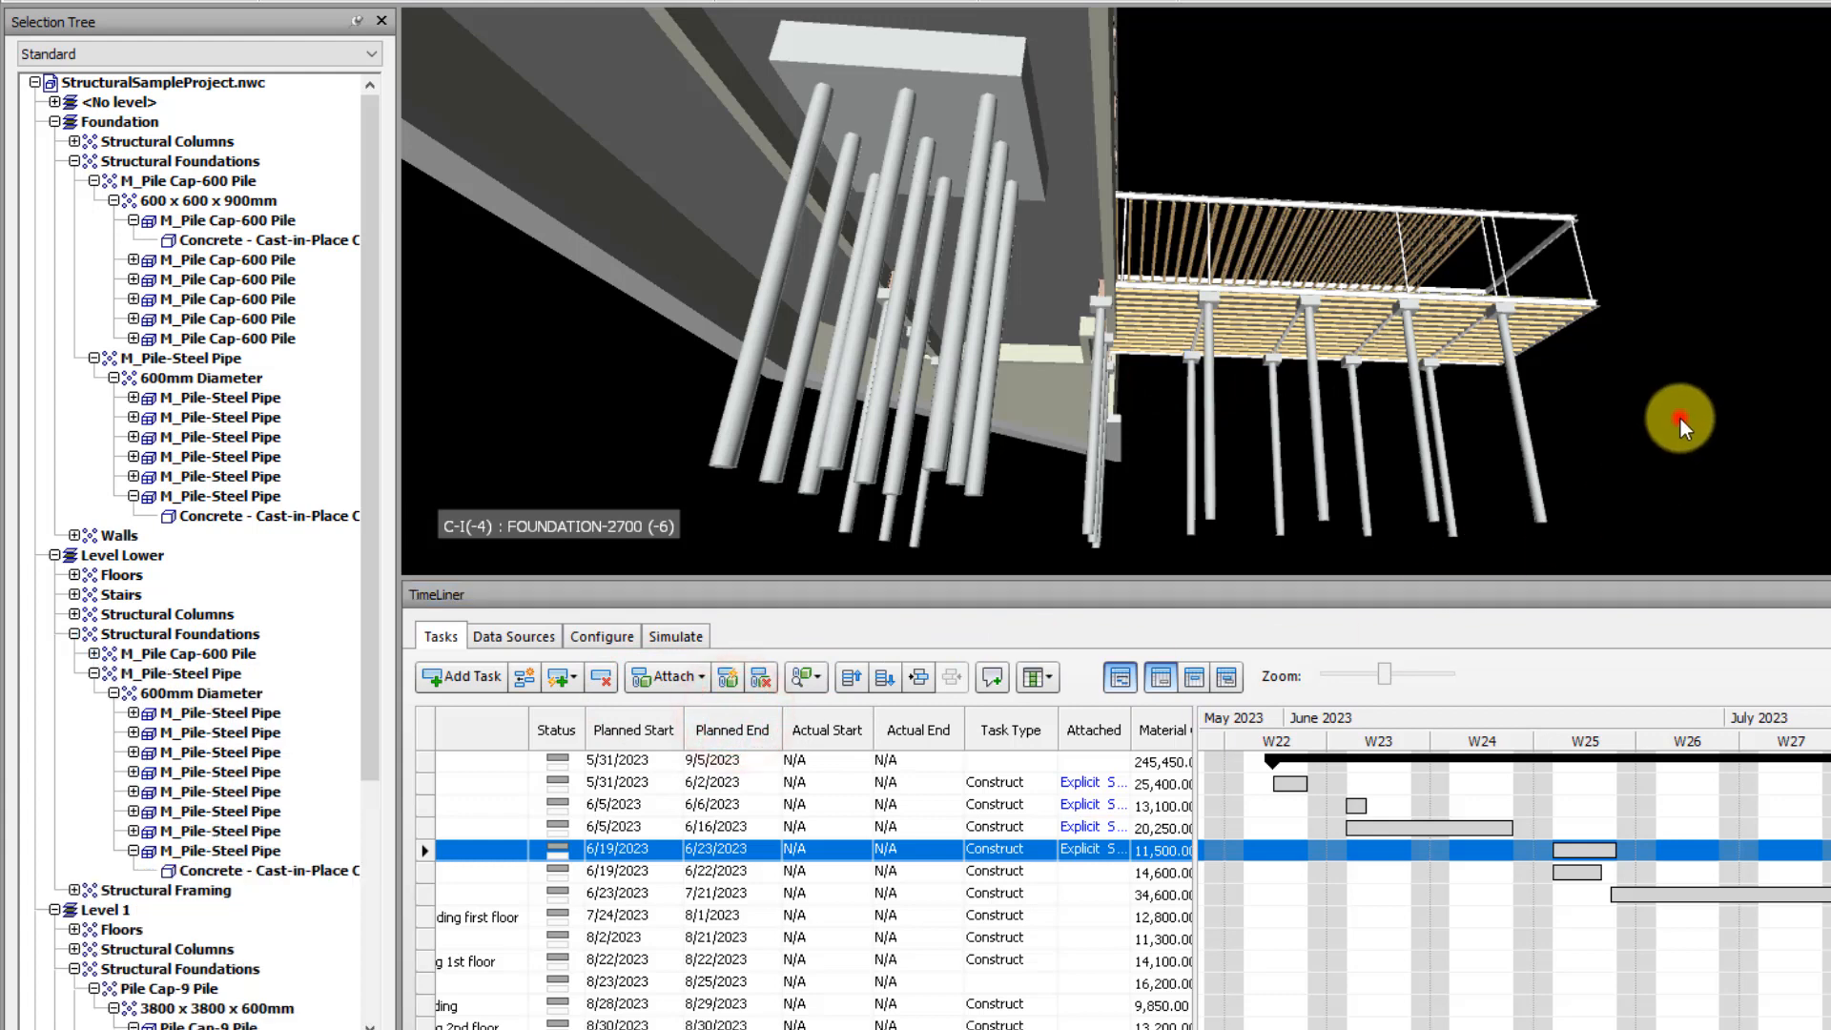
pyautogui.click(1082, 849)
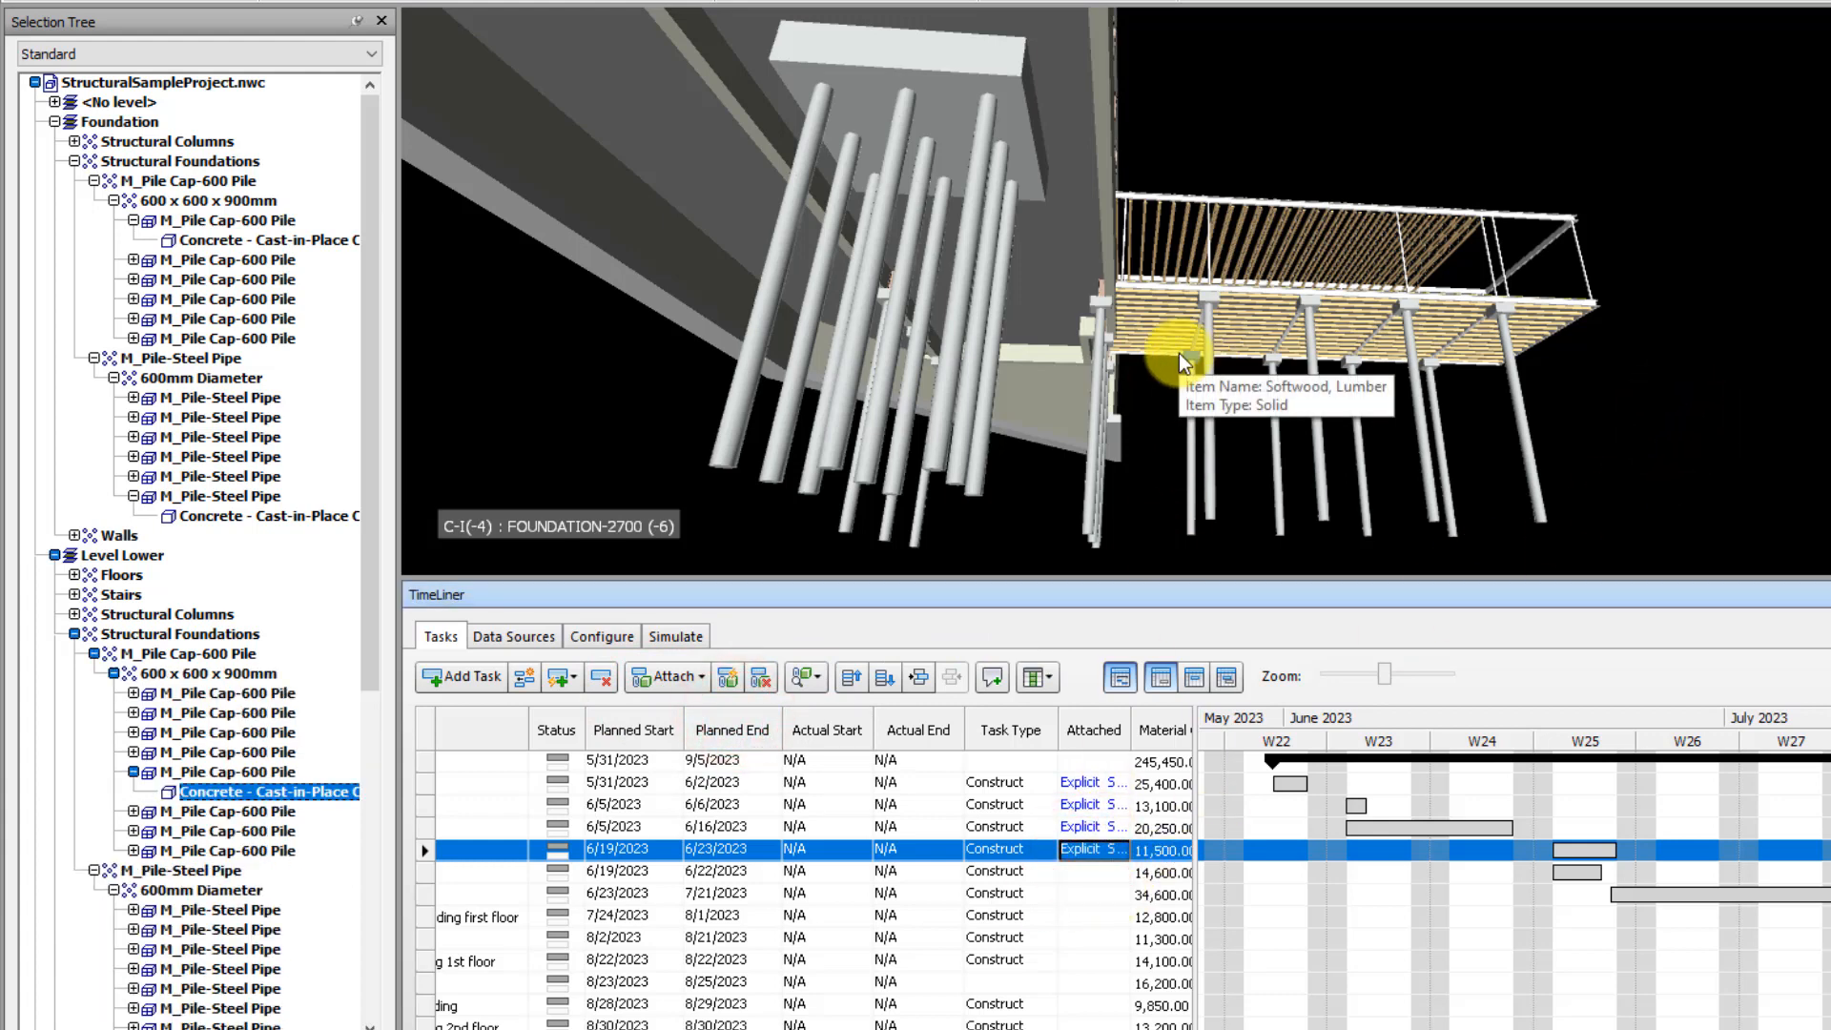
pyautogui.keyDown('ctrl'); pyautogui.click(1507, 307); pyautogui.keyUp('ctrl')
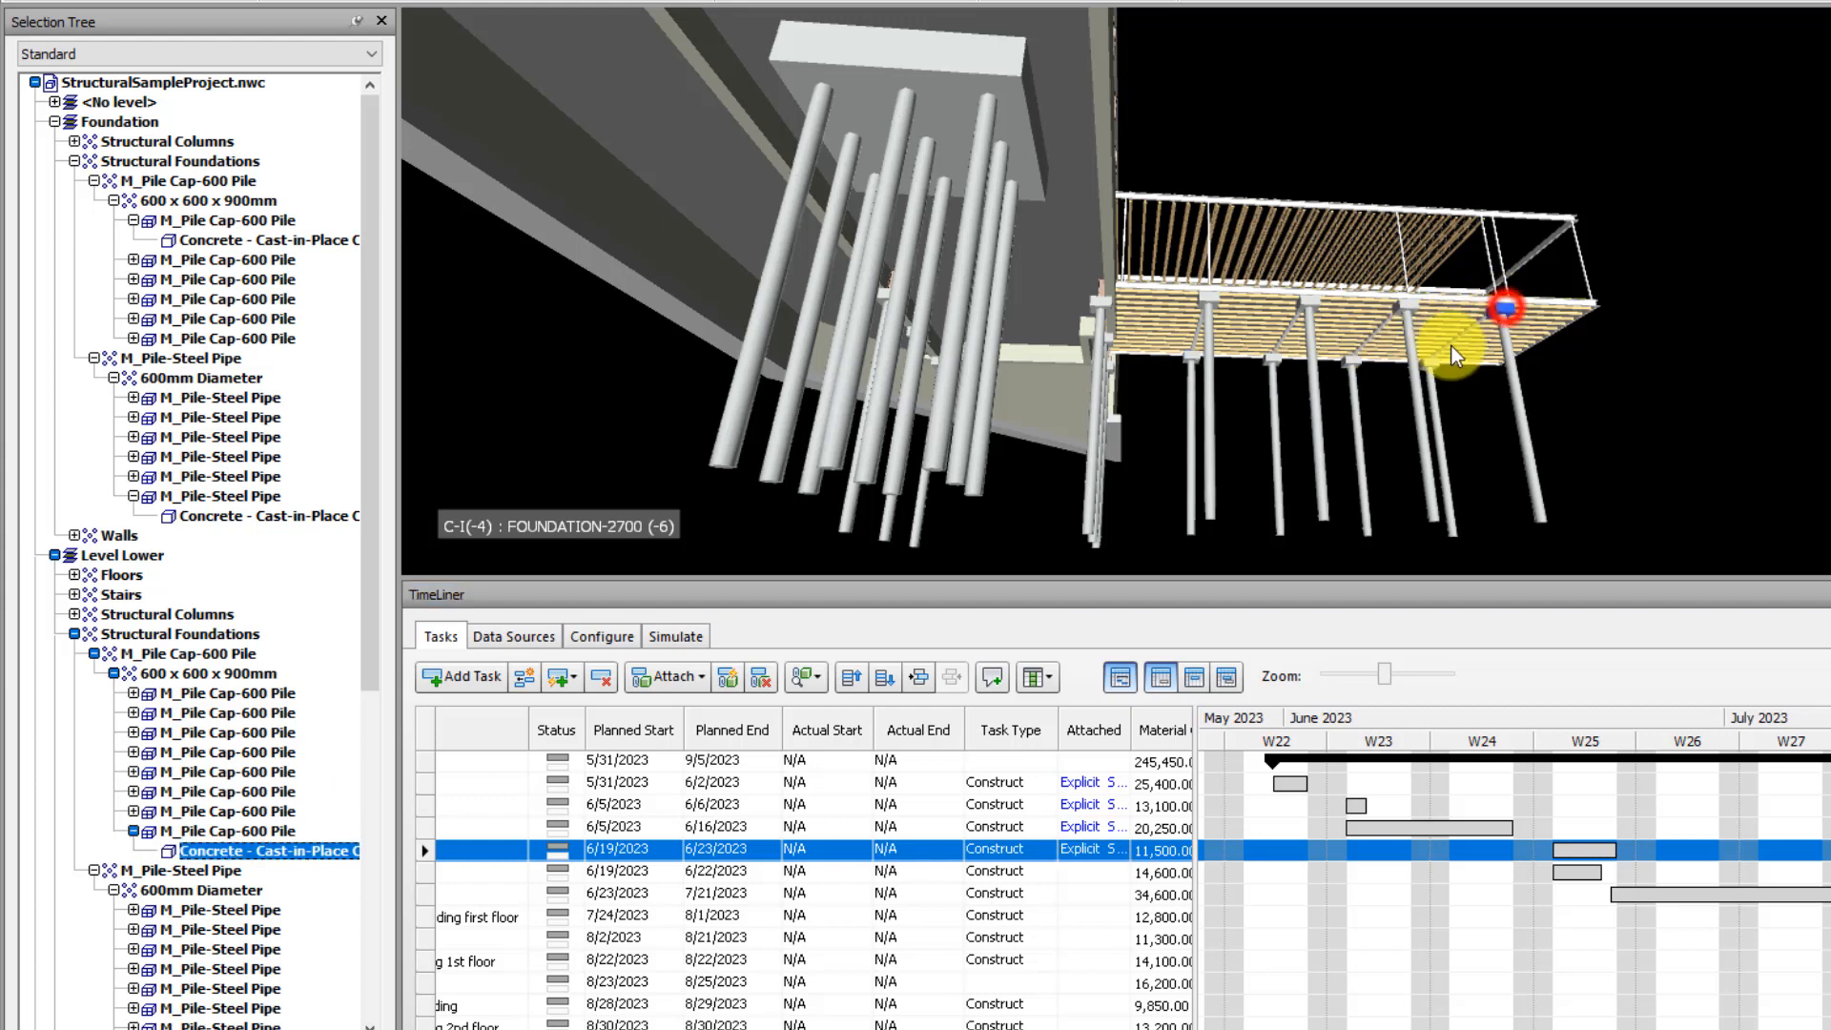
pyautogui.keyDown('ctrl'); pyautogui.click(1423, 361); pyautogui.keyUp('ctrl')
pyautogui.keyDown('ctrl'); pyautogui.click(1412, 311); pyautogui.keyUp('ctrl')
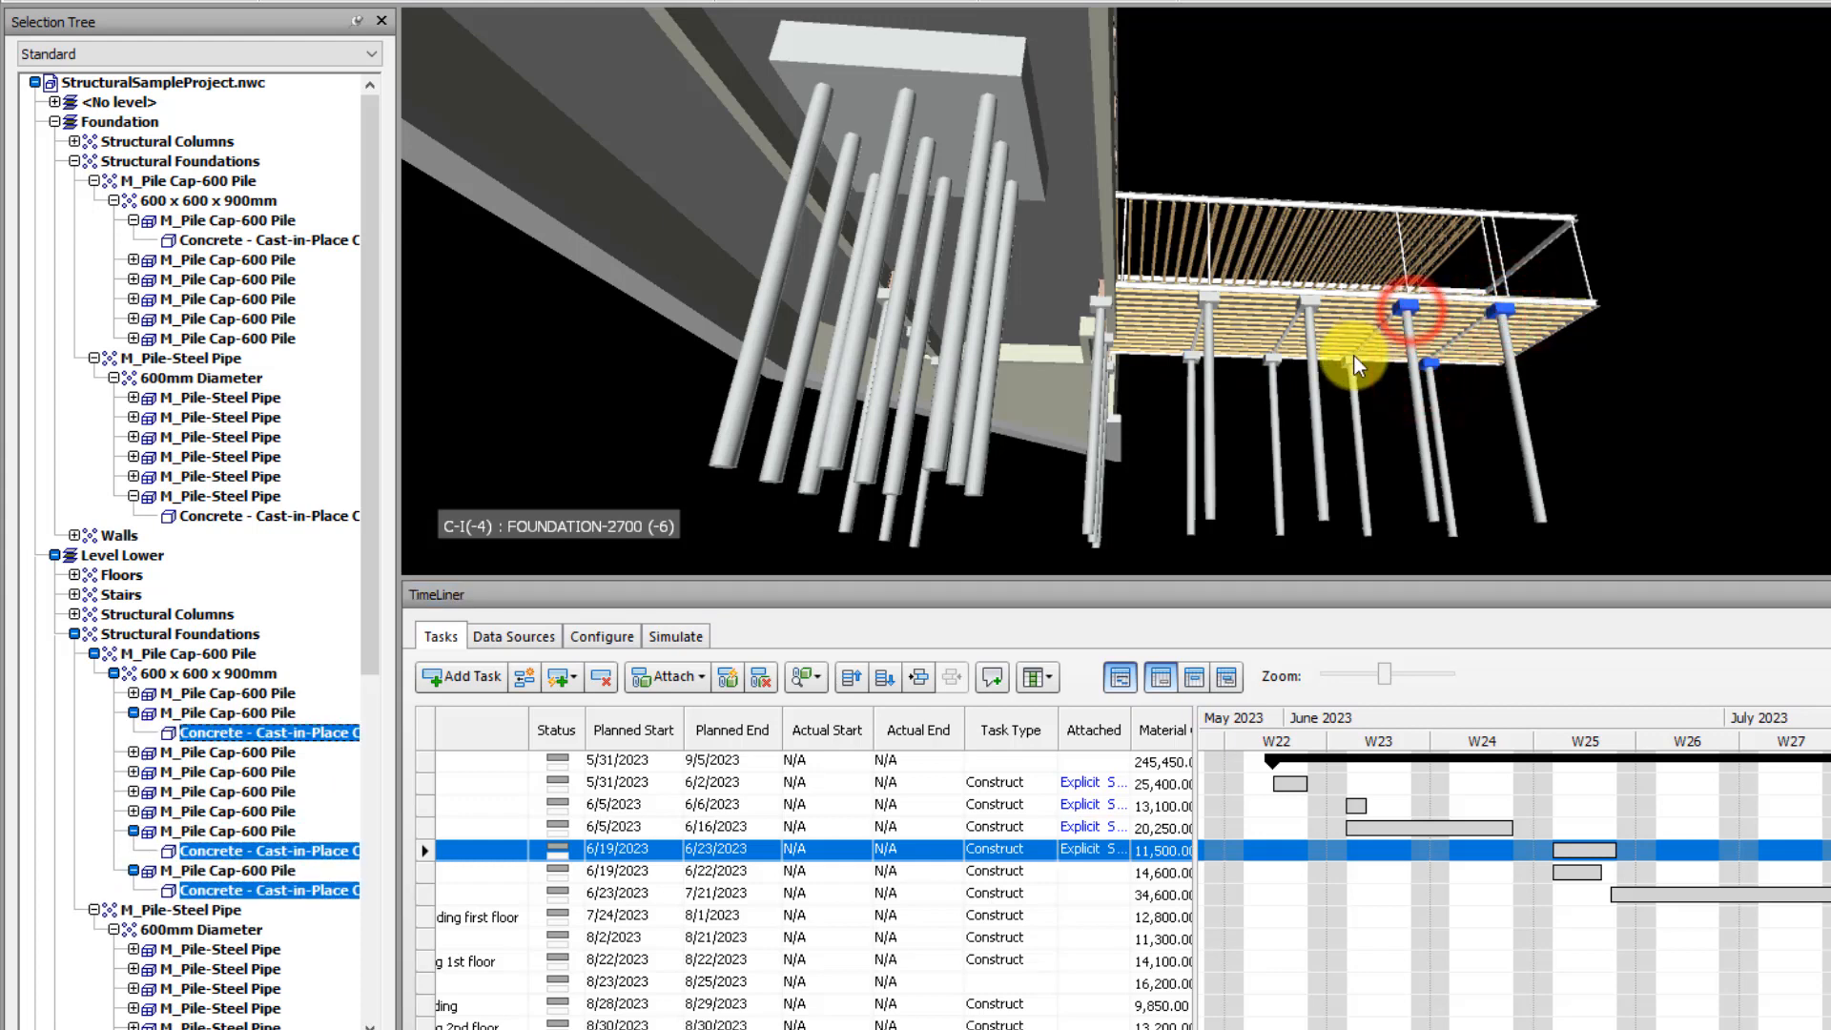
pyautogui.click(1567, 353)
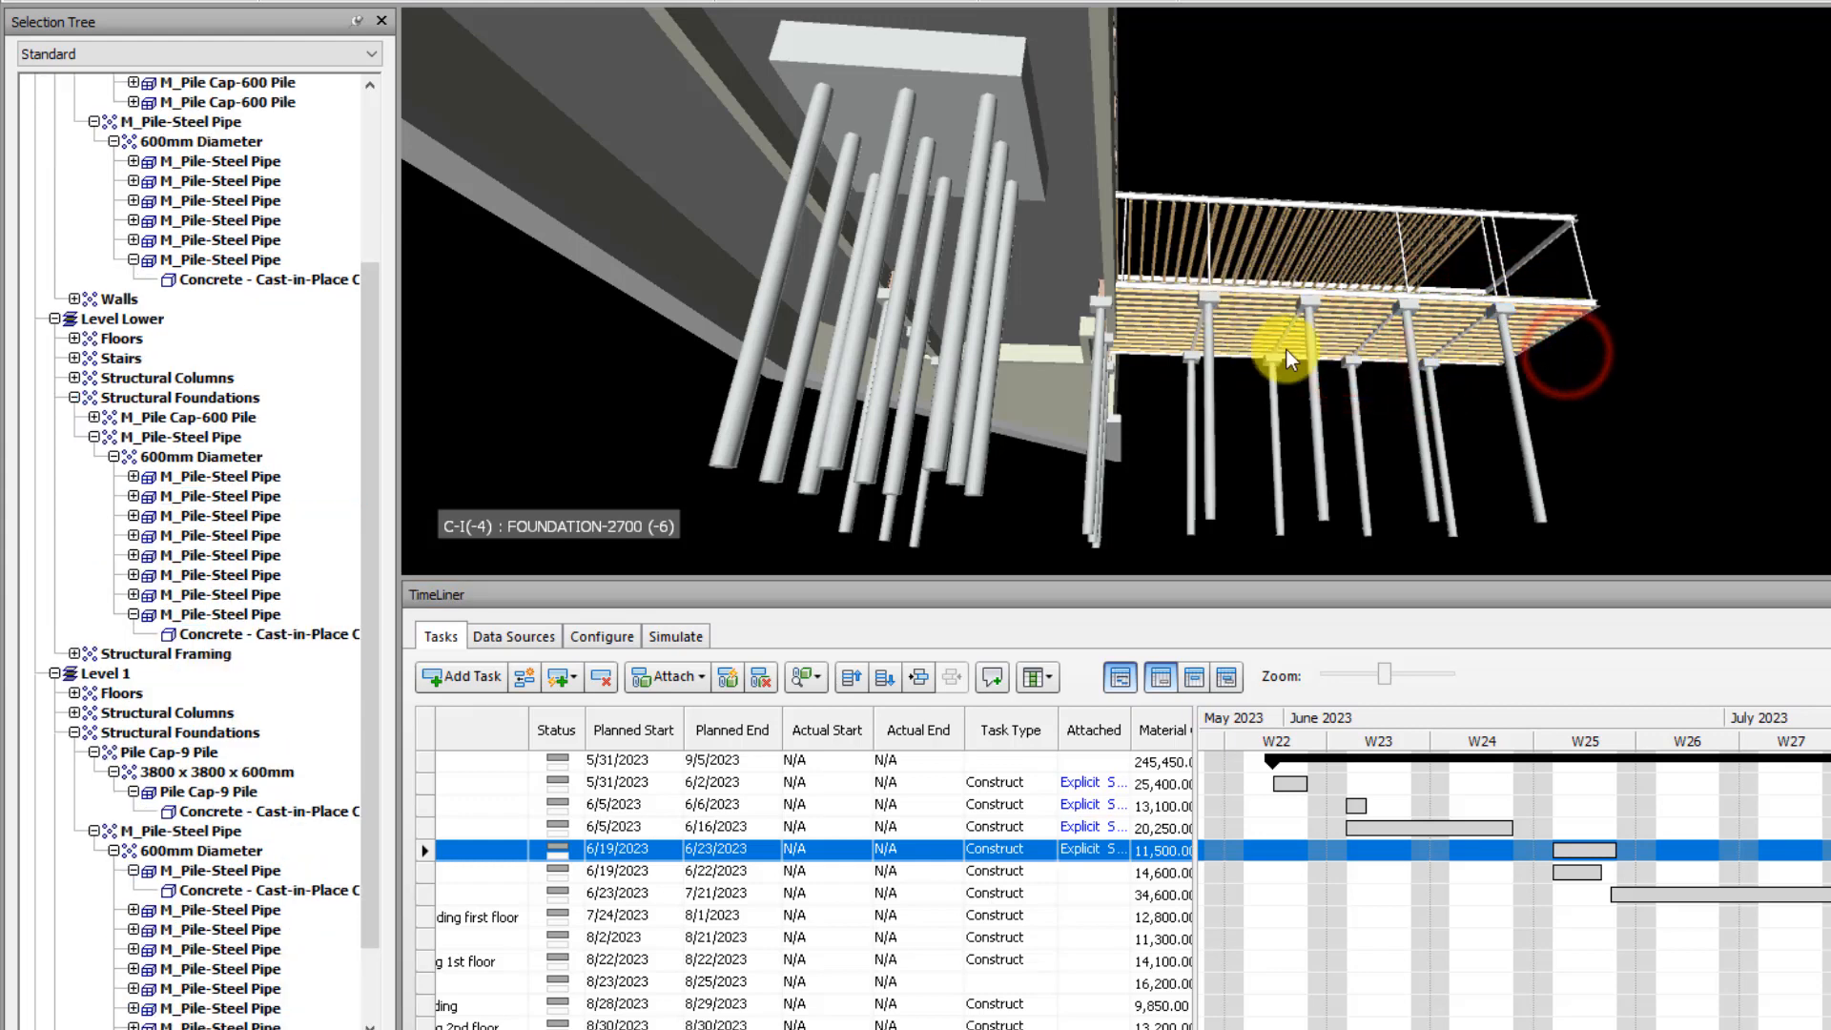
# Append the other seven pile caps of the wing section to the task Pile caps of the wing section and deselect them
pyautogui.keyDown('ctrl'); pyautogui.click(1502, 313); pyautogui.keyUp('ctrl')
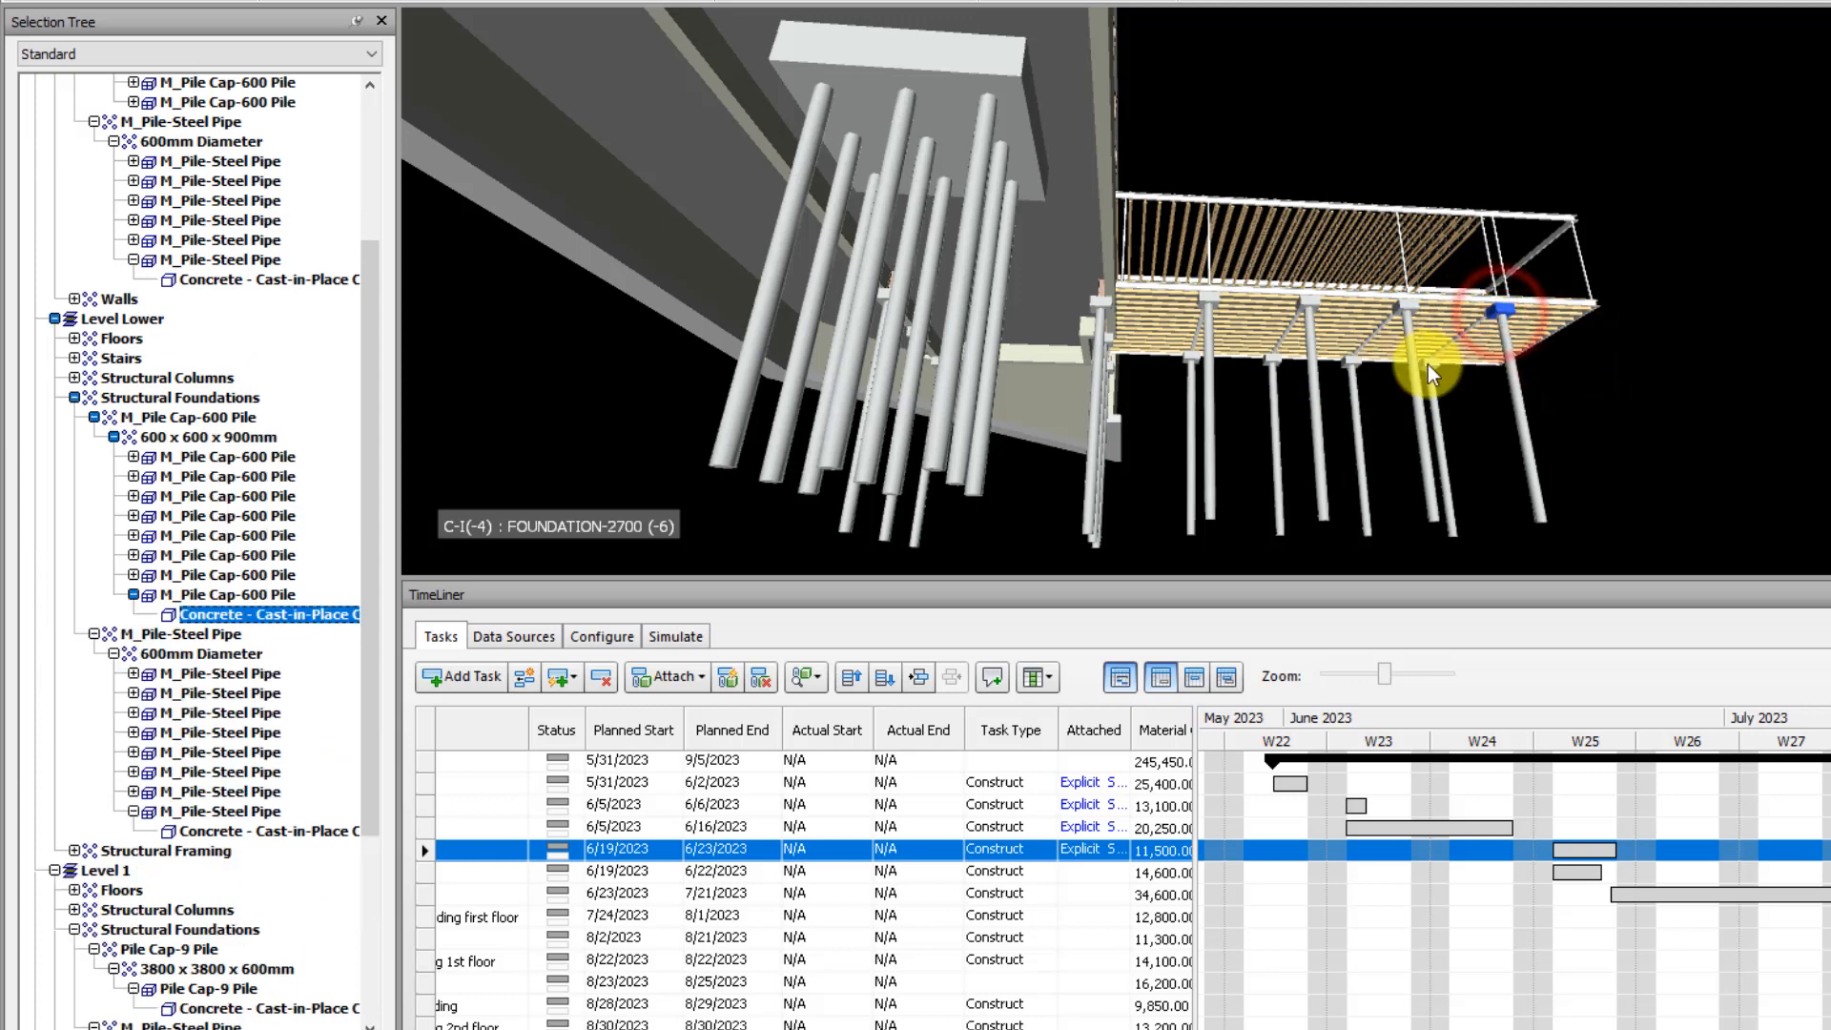
pyautogui.keyDown('ctrl'); pyautogui.click(1428, 365); pyautogui.keyUp('ctrl')
pyautogui.keyDown('ctrl'); pyautogui.click(1404, 303); pyautogui.keyUp('ctrl')
pyautogui.keyDown('ctrl'); pyautogui.click(1349, 358); pyautogui.keyUp('ctrl')
pyautogui.keyDown('ctrl'); pyautogui.click(1311, 303); pyautogui.keyUp('ctrl')
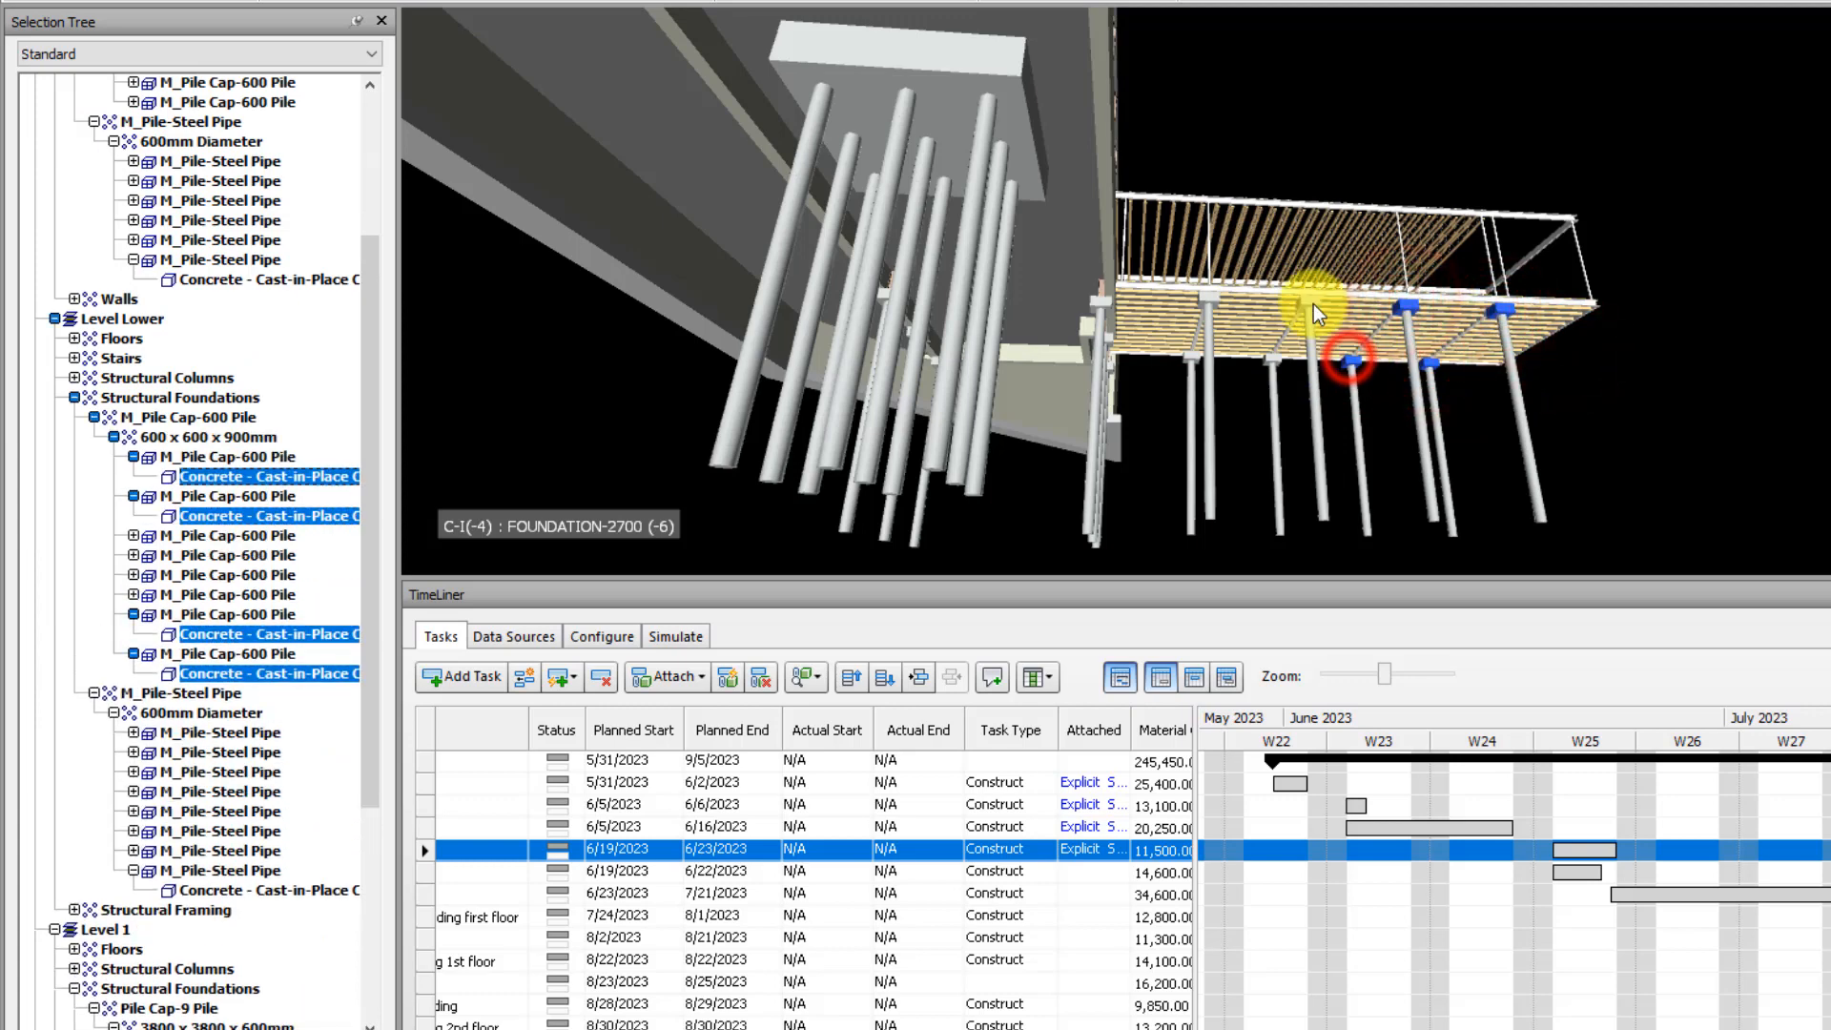
pyautogui.keyDown('ctrl'); pyautogui.click(1268, 357); pyautogui.keyUp('ctrl')
pyautogui.keyDown('ctrl'); pyautogui.click(1216, 296); pyautogui.keyUp('ctrl')
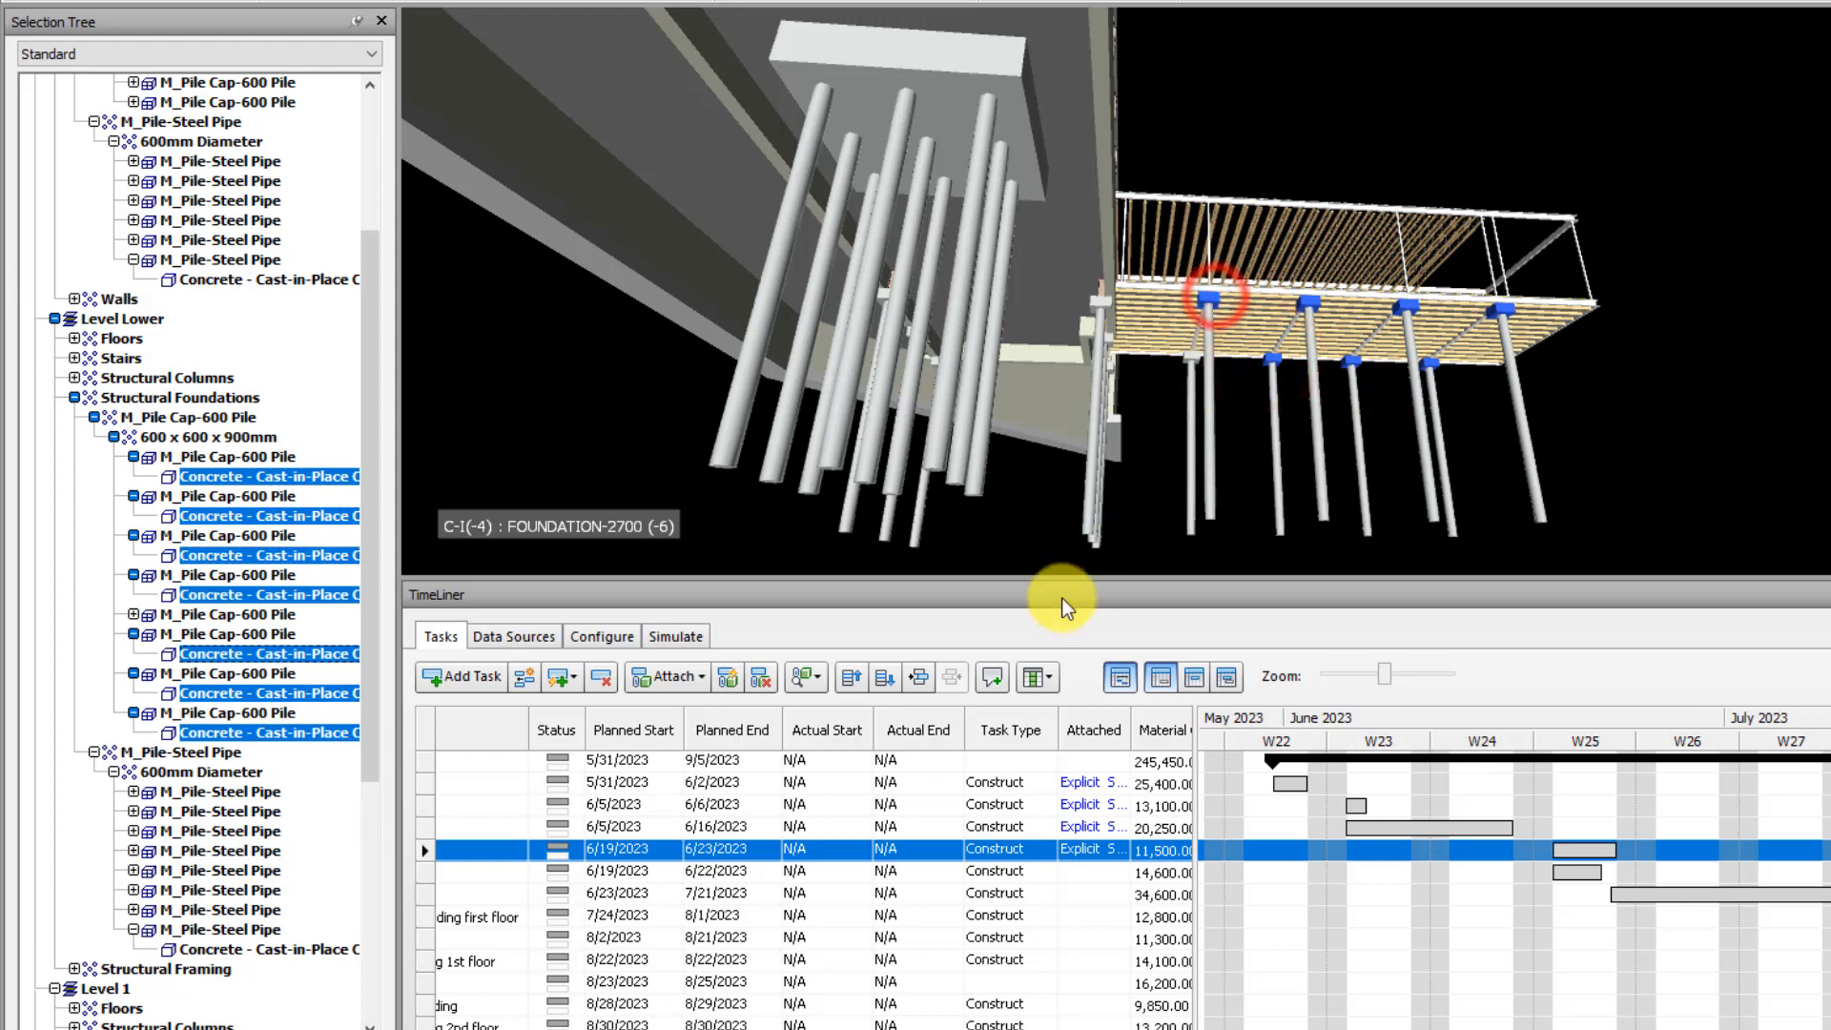
pyautogui.click(704, 678)
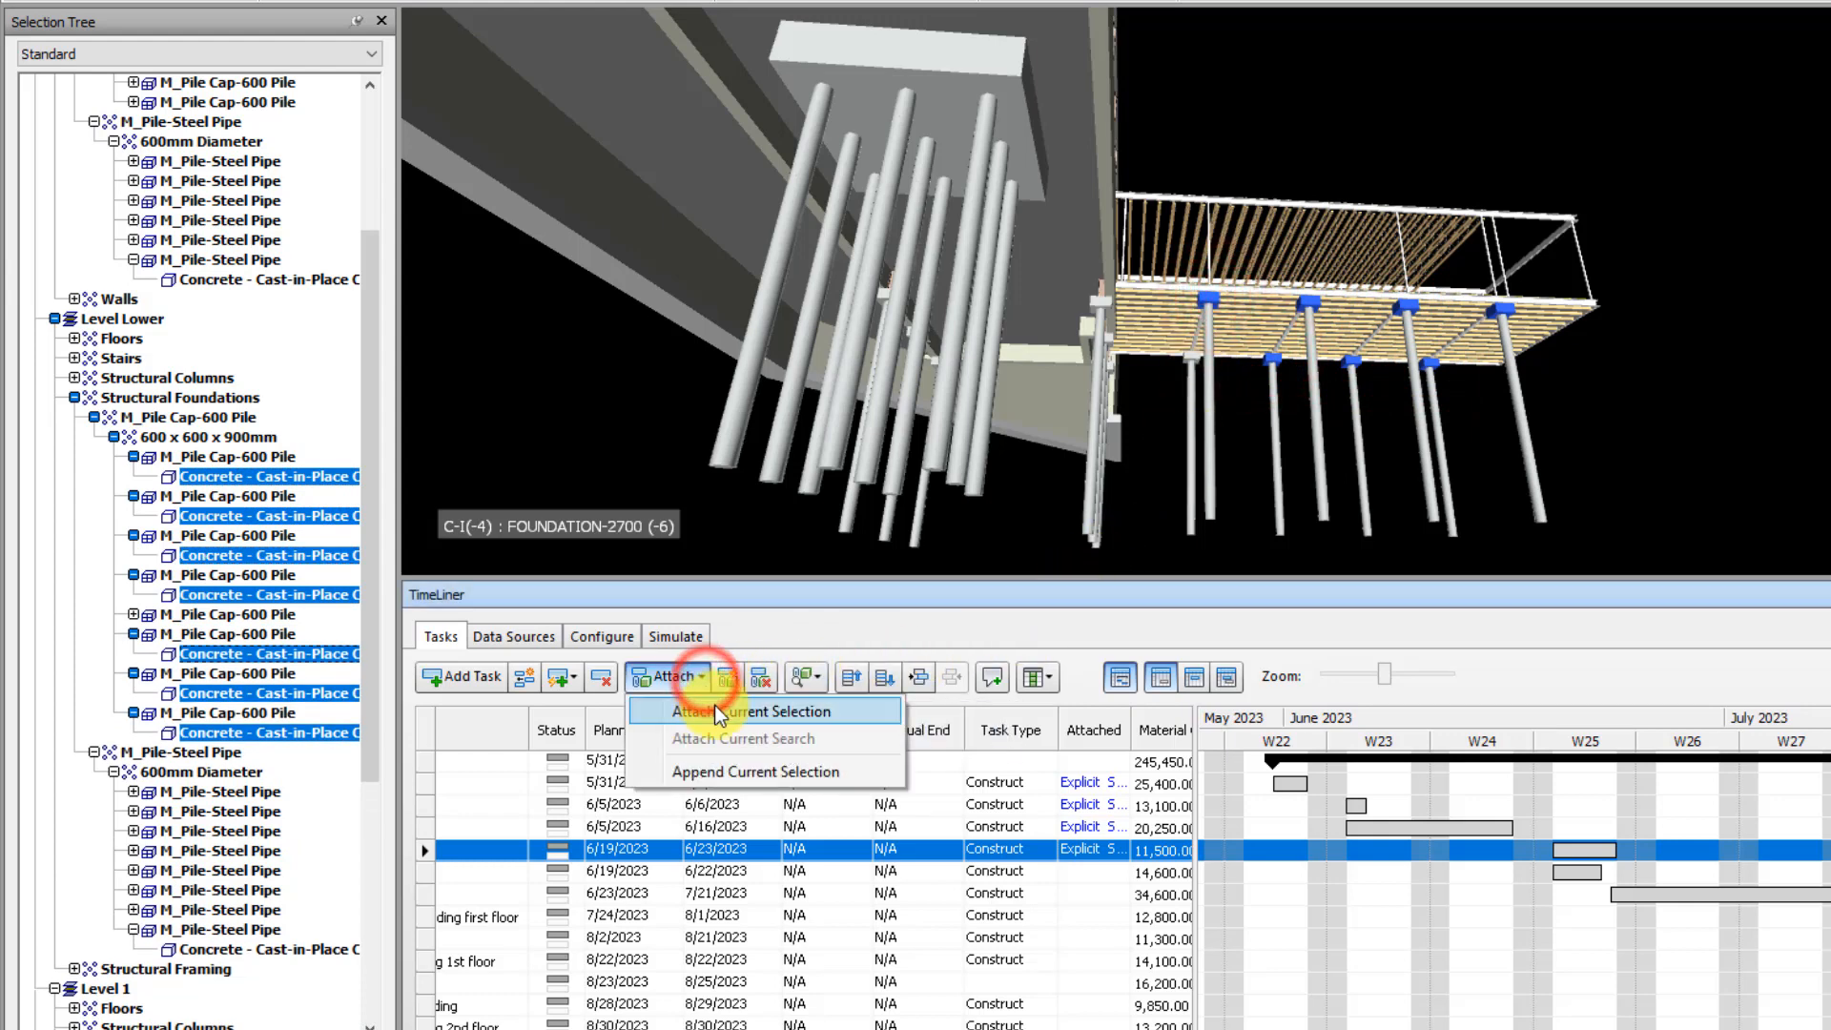
pyautogui.click(747, 772)
pyautogui.click(1744, 432)
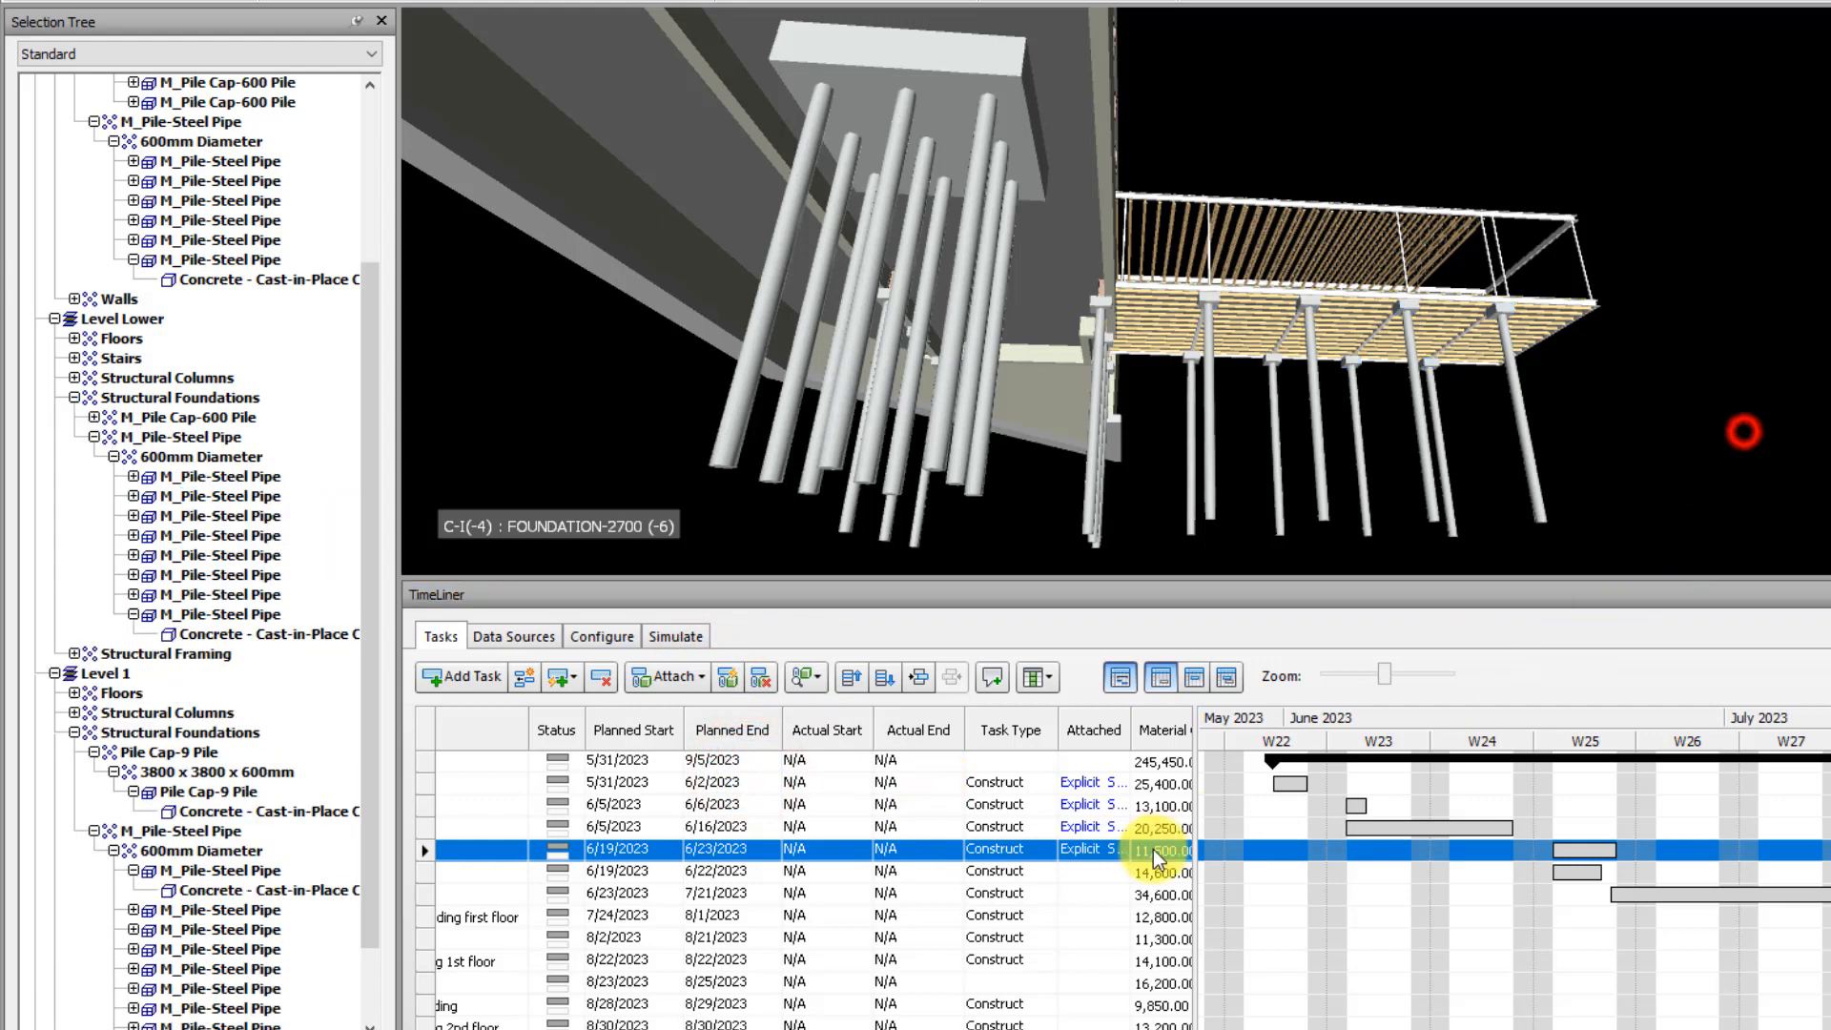
# Verify the pile caps attached to the task Pile caps of the wing section, then clear the selection
pyautogui.click(1097, 849)
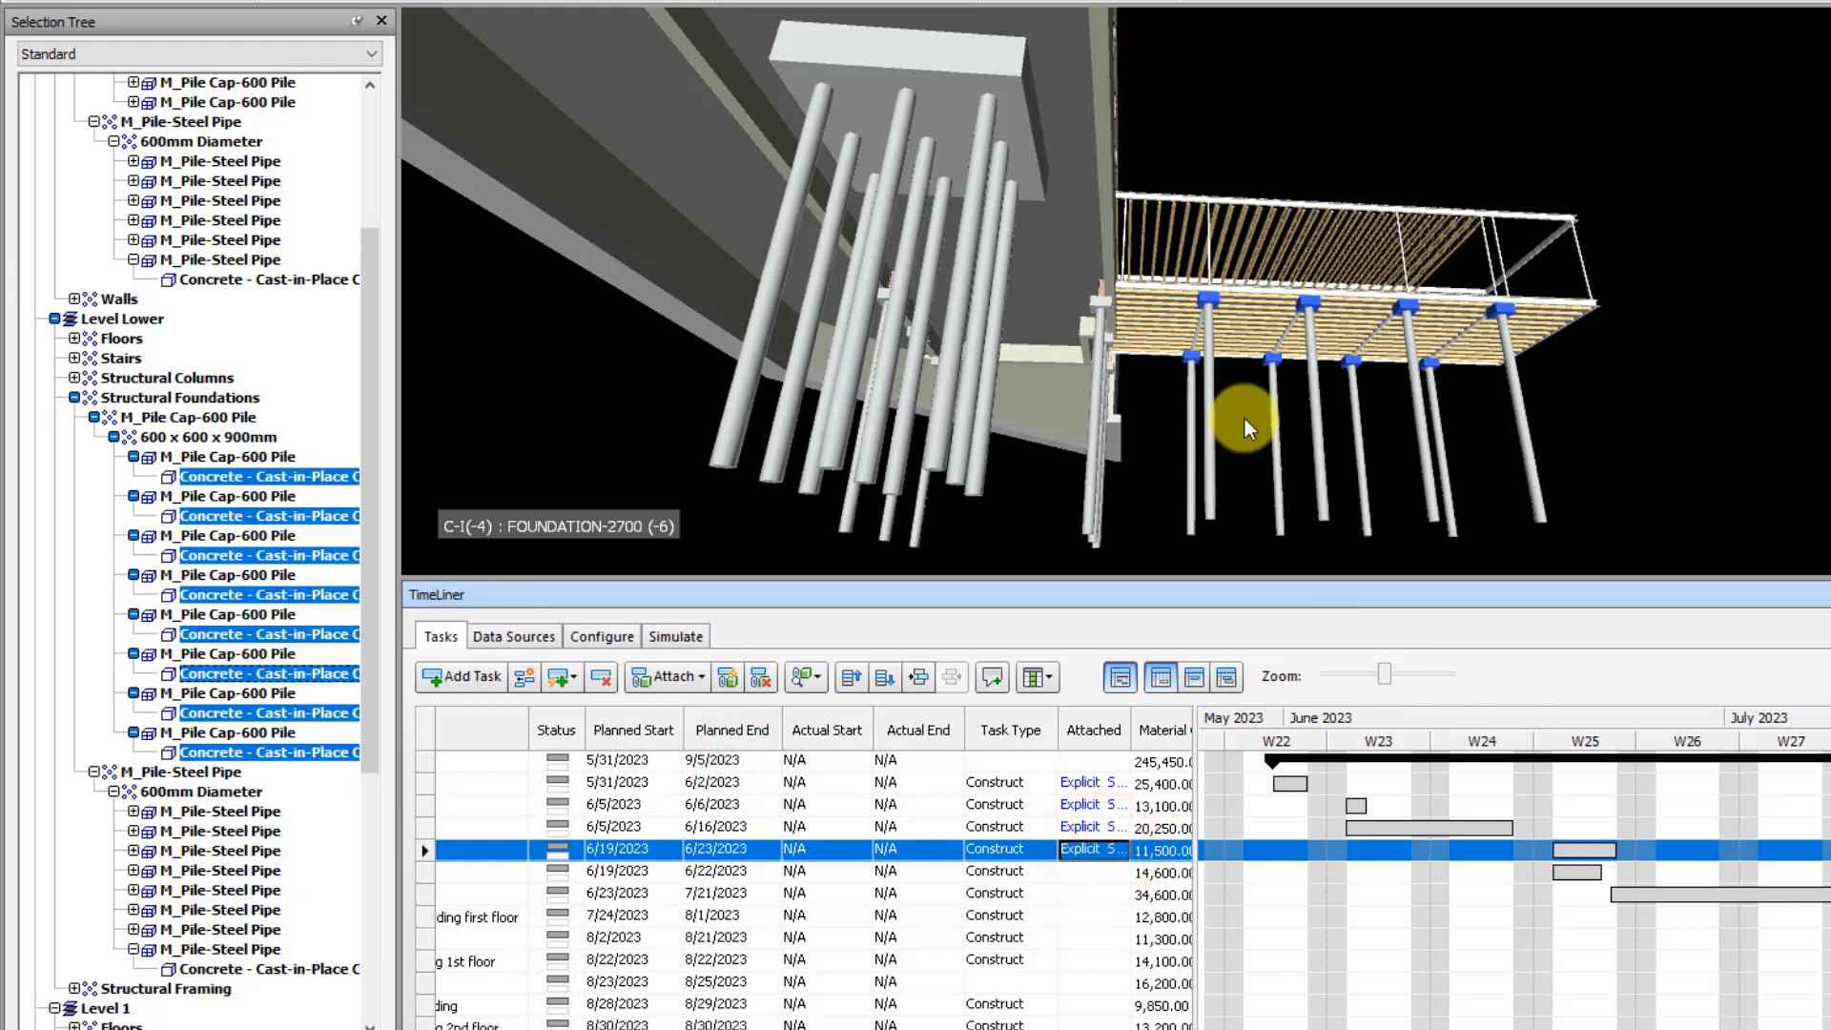
pyautogui.scroll(-3, 1454, 352)
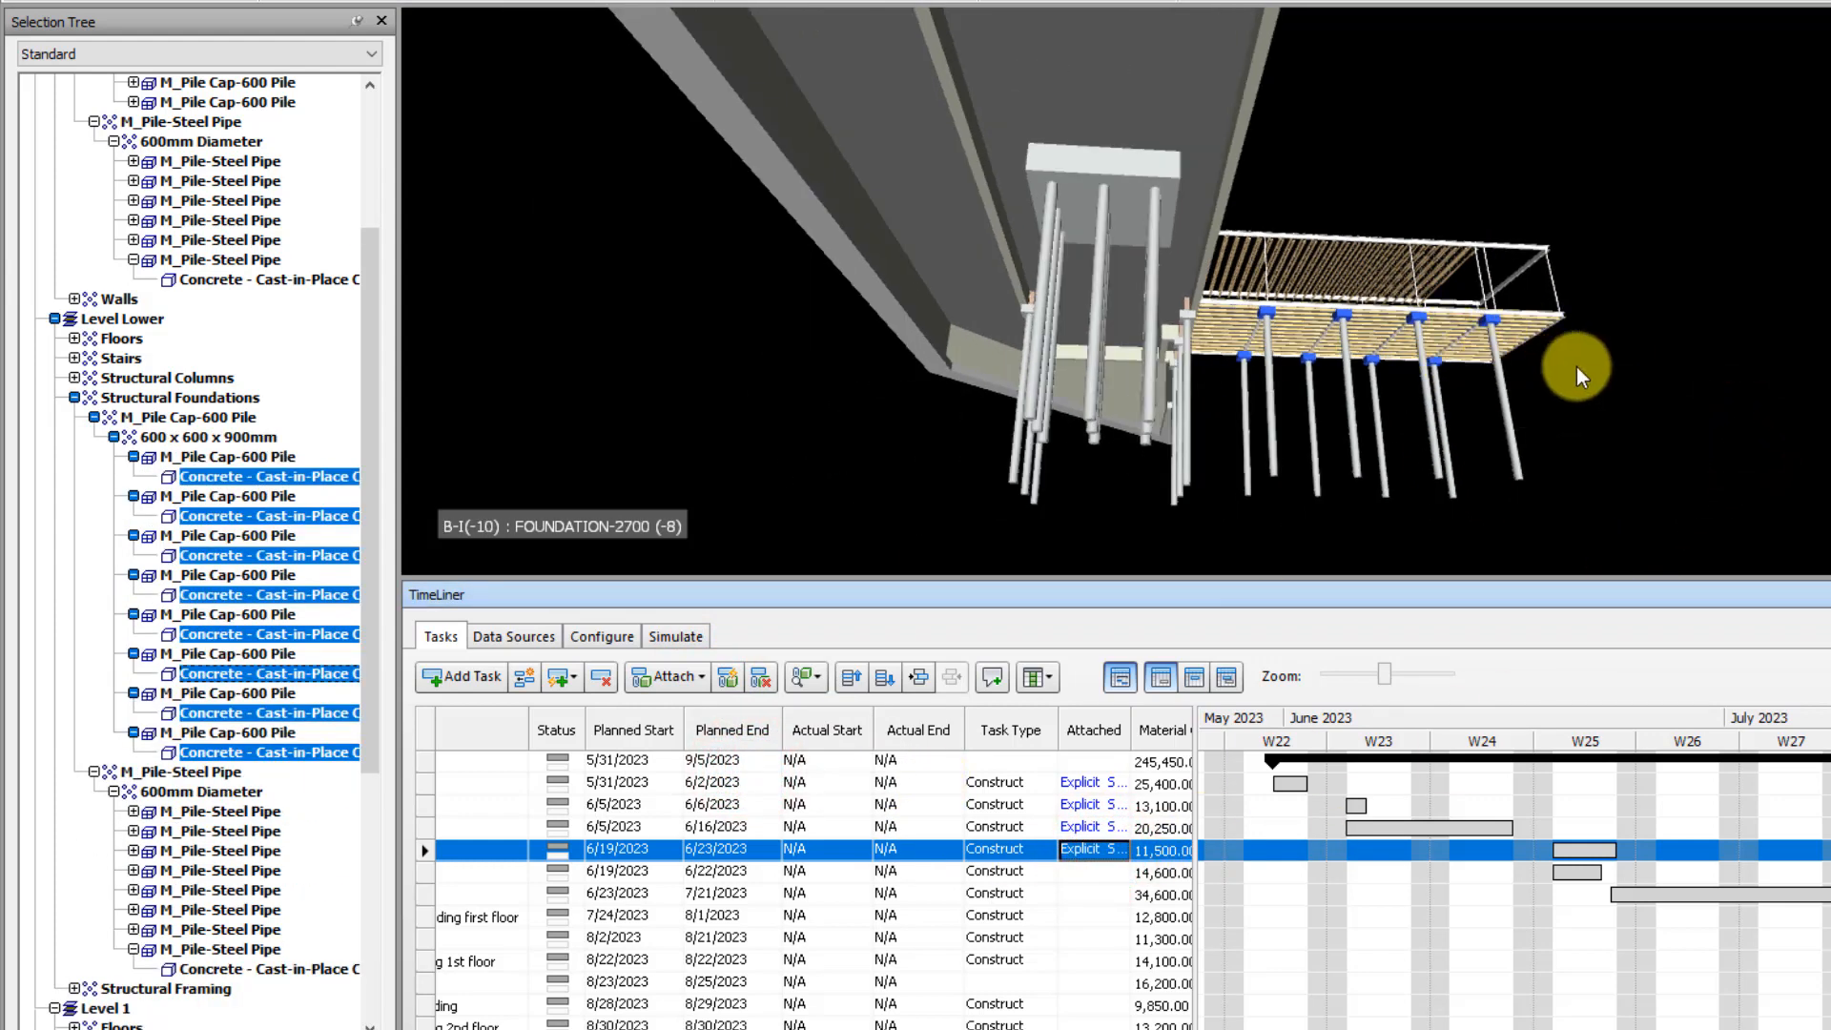
pyautogui.click(1619, 353)
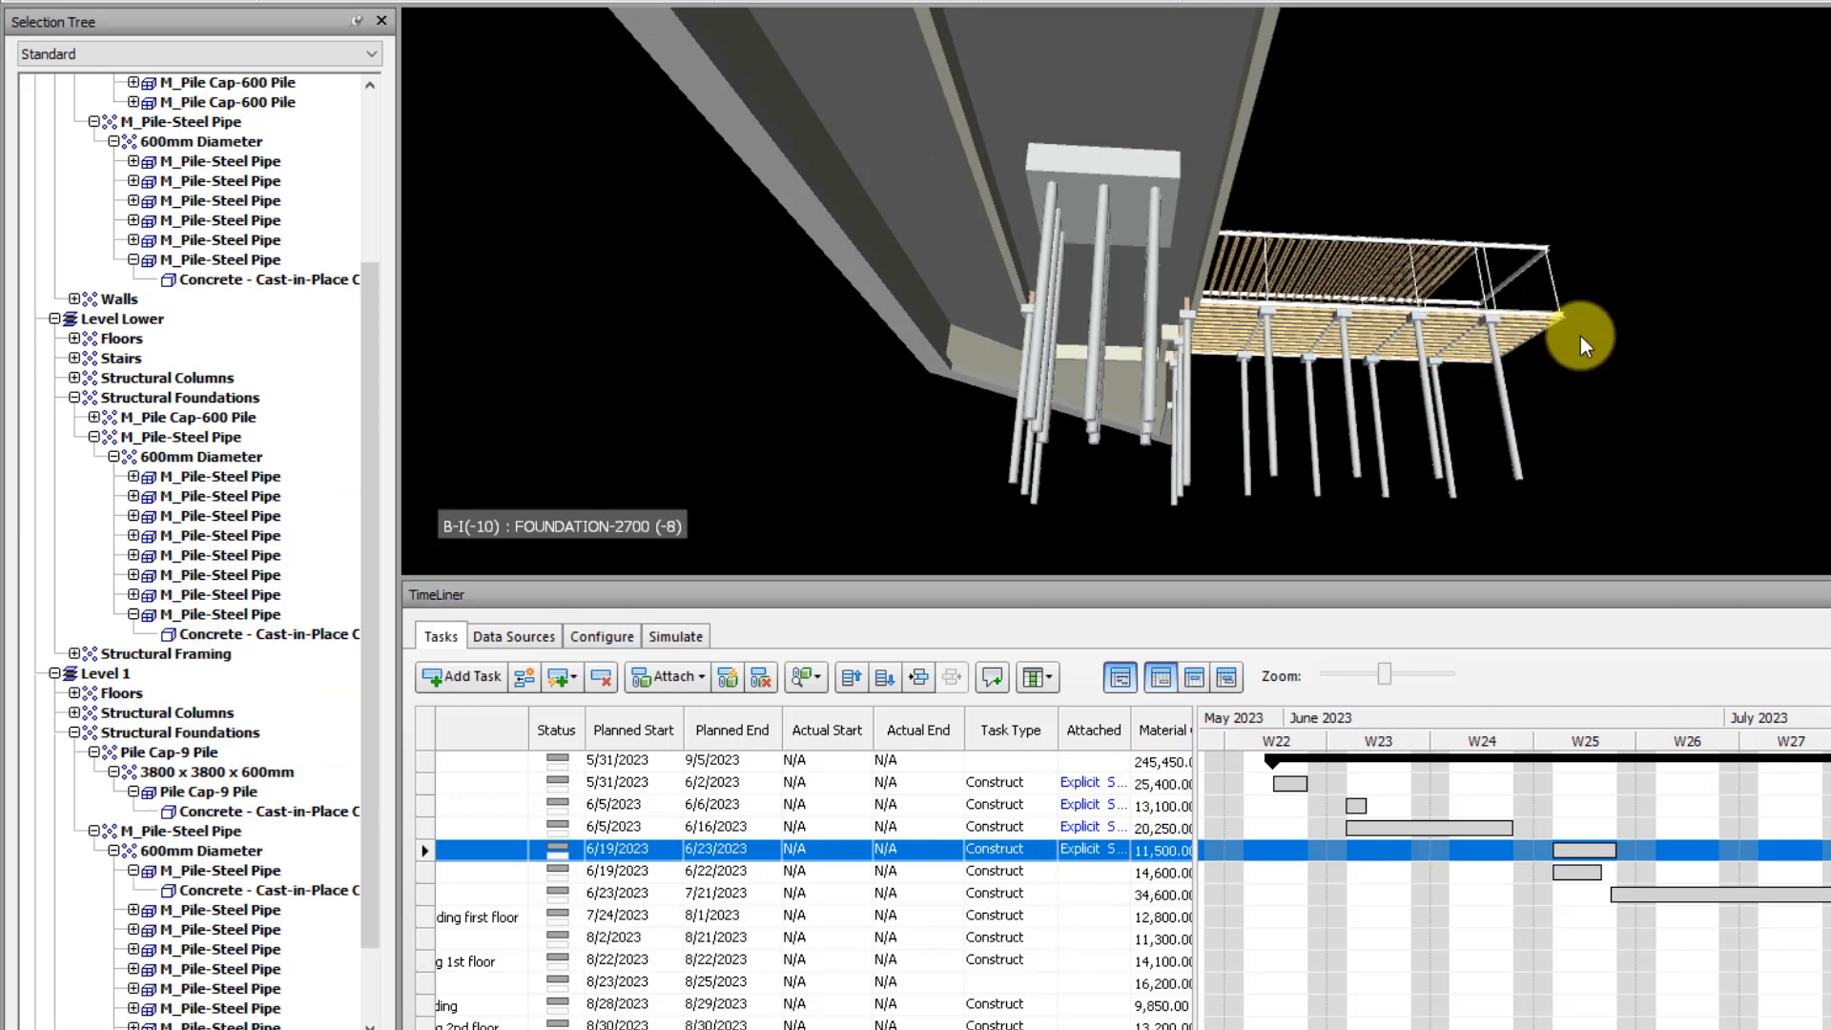
# Find the unattached / uncontained items in the whole structural model
pyautogui.moveTo(1582, 336)
pyautogui.keyDown('shift'); pyautogui.mouseDown(button='middle')
pyautogui.moveTo(1492, 375)
pyautogui.moveTo(1492, 322)
pyautogui.mouseUp(button='middle'); pyautogui.keyUp('shift')
pyautogui.scroll(-2, 1490, 320)
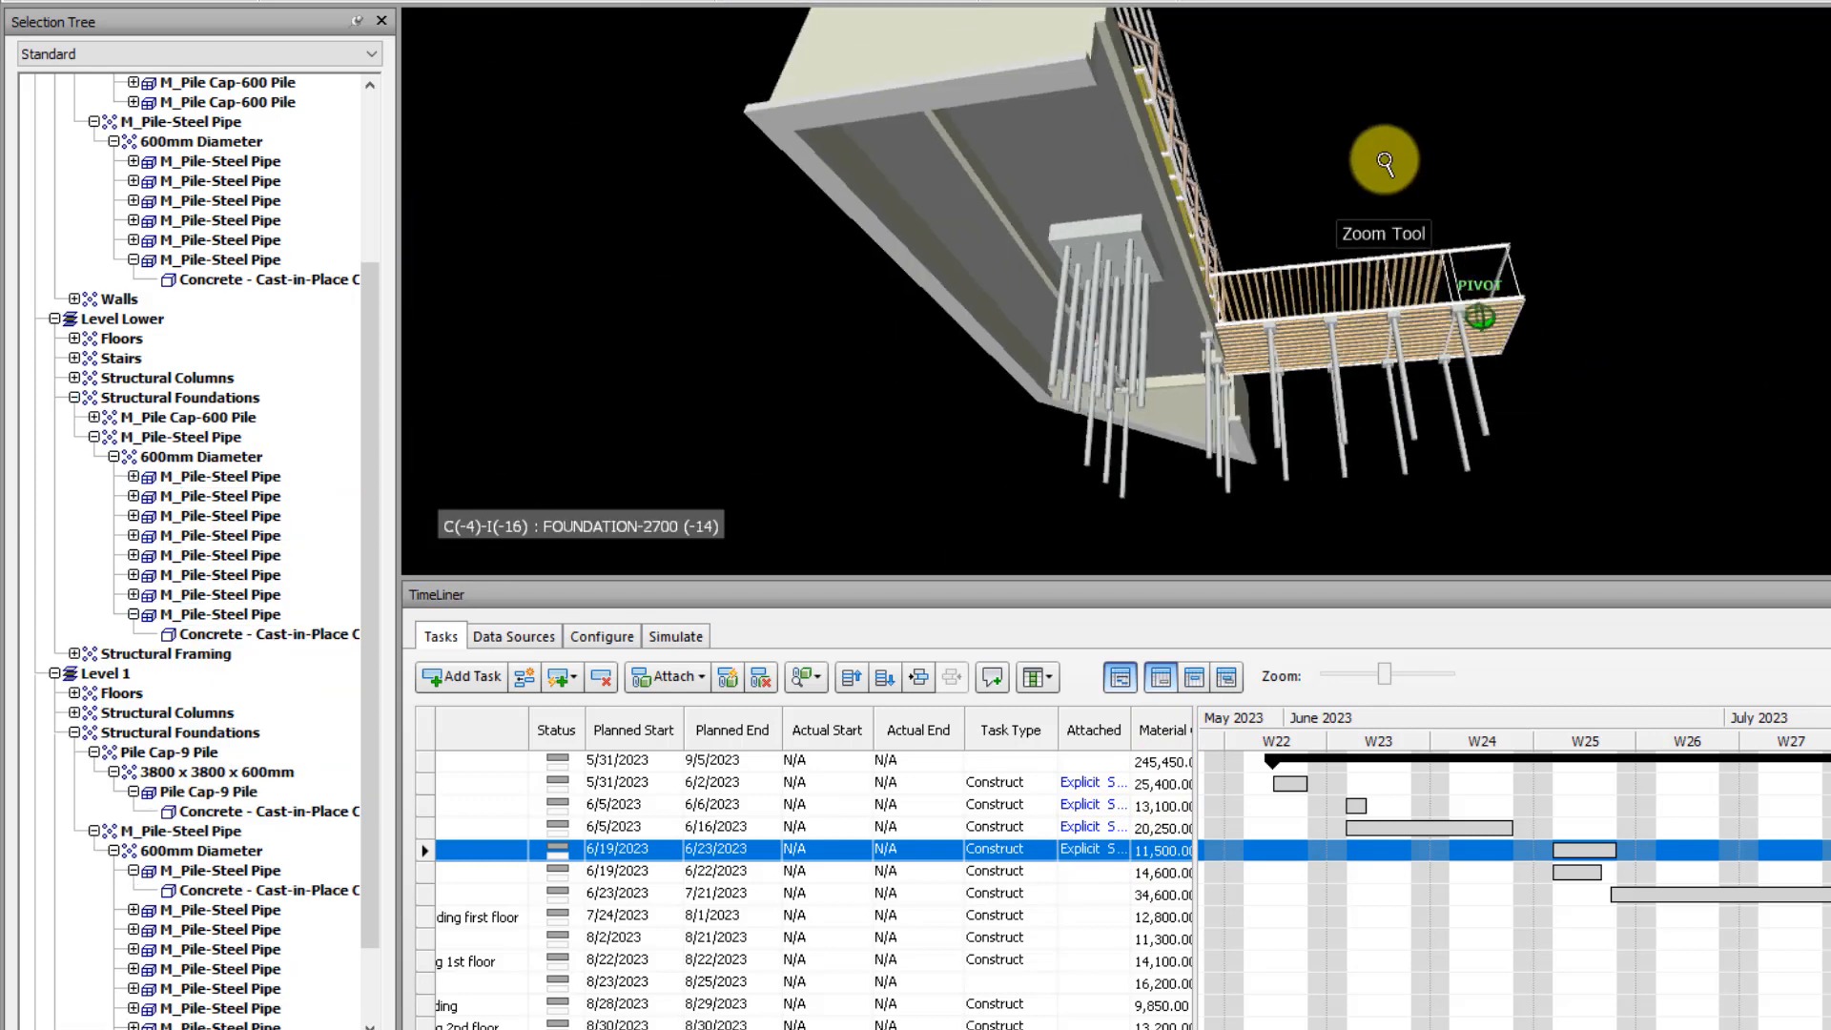
pyautogui.keyDown('shift'); pyautogui.moveTo(1386, 163); pyautogui.dragTo(1356, 201, button='middle'); pyautogui.keyUp('shift')
pyautogui.keyDown('shift'); pyautogui.moveTo(1349, 288); pyautogui.dragTo(1295, 291, button='middle'); pyautogui.keyUp('shift')
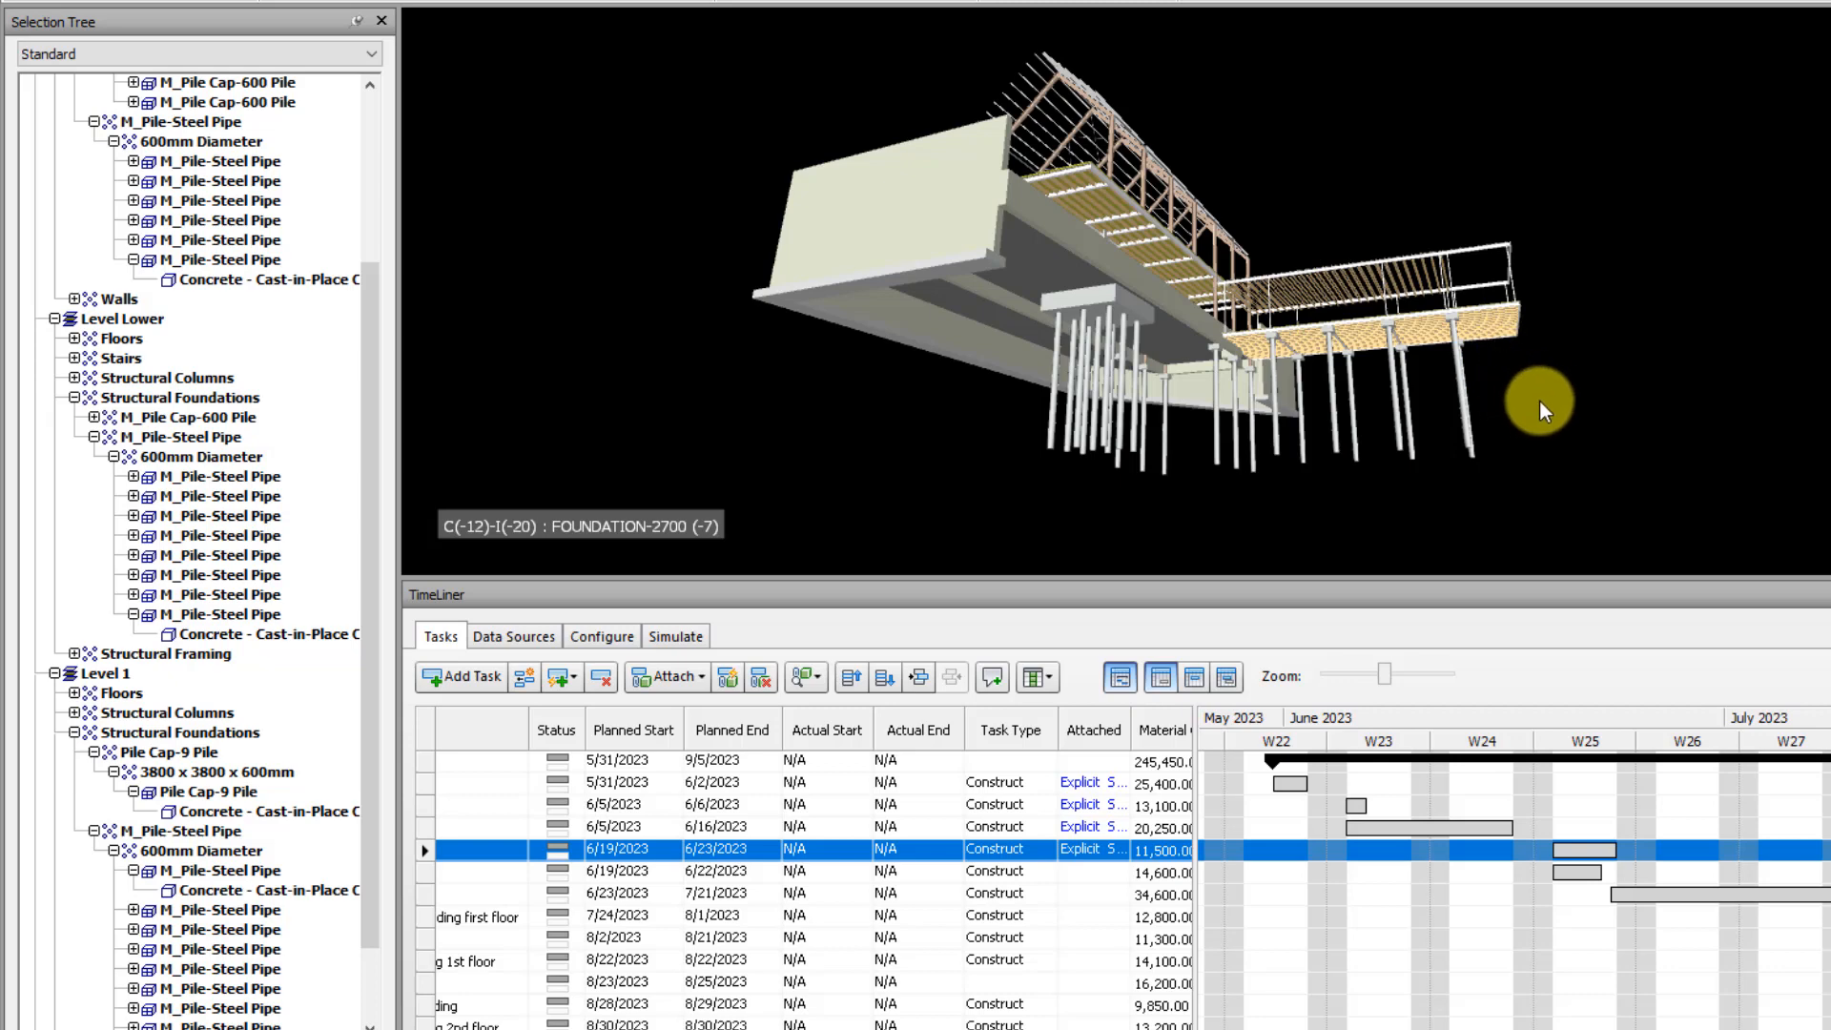
pyautogui.click(1598, 366)
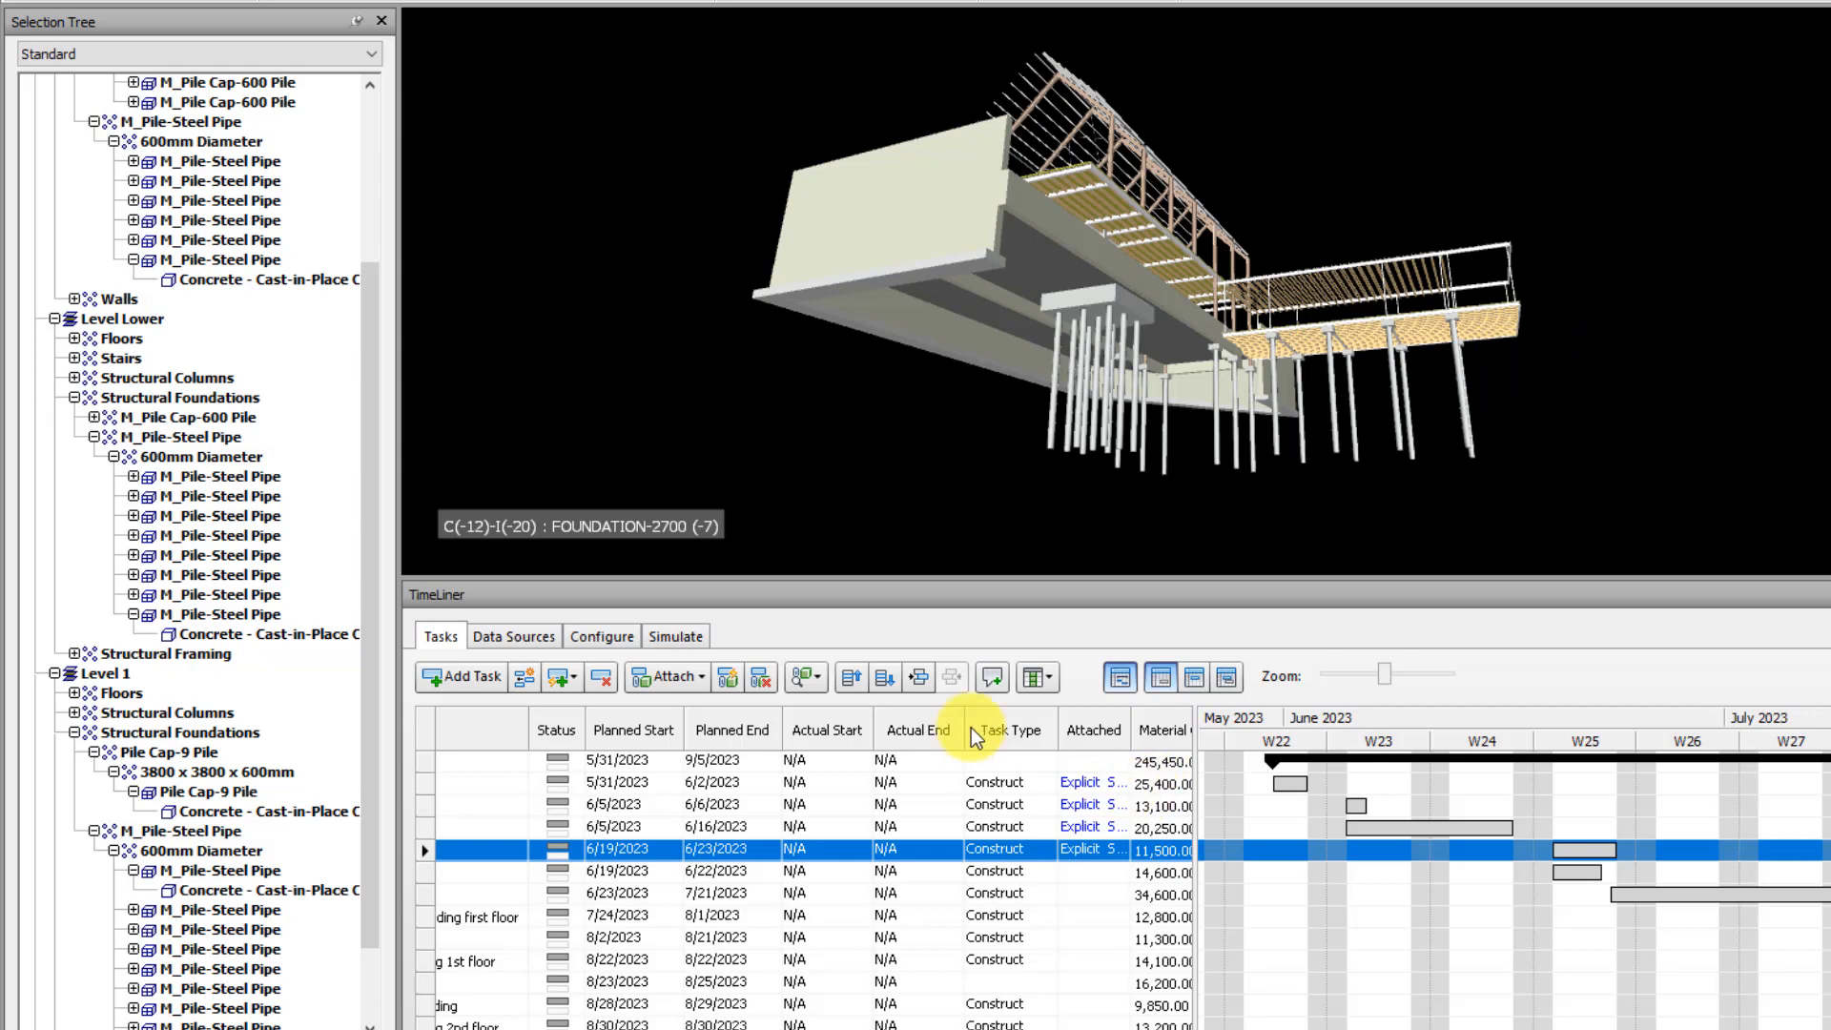
pyautogui.click(816, 678)
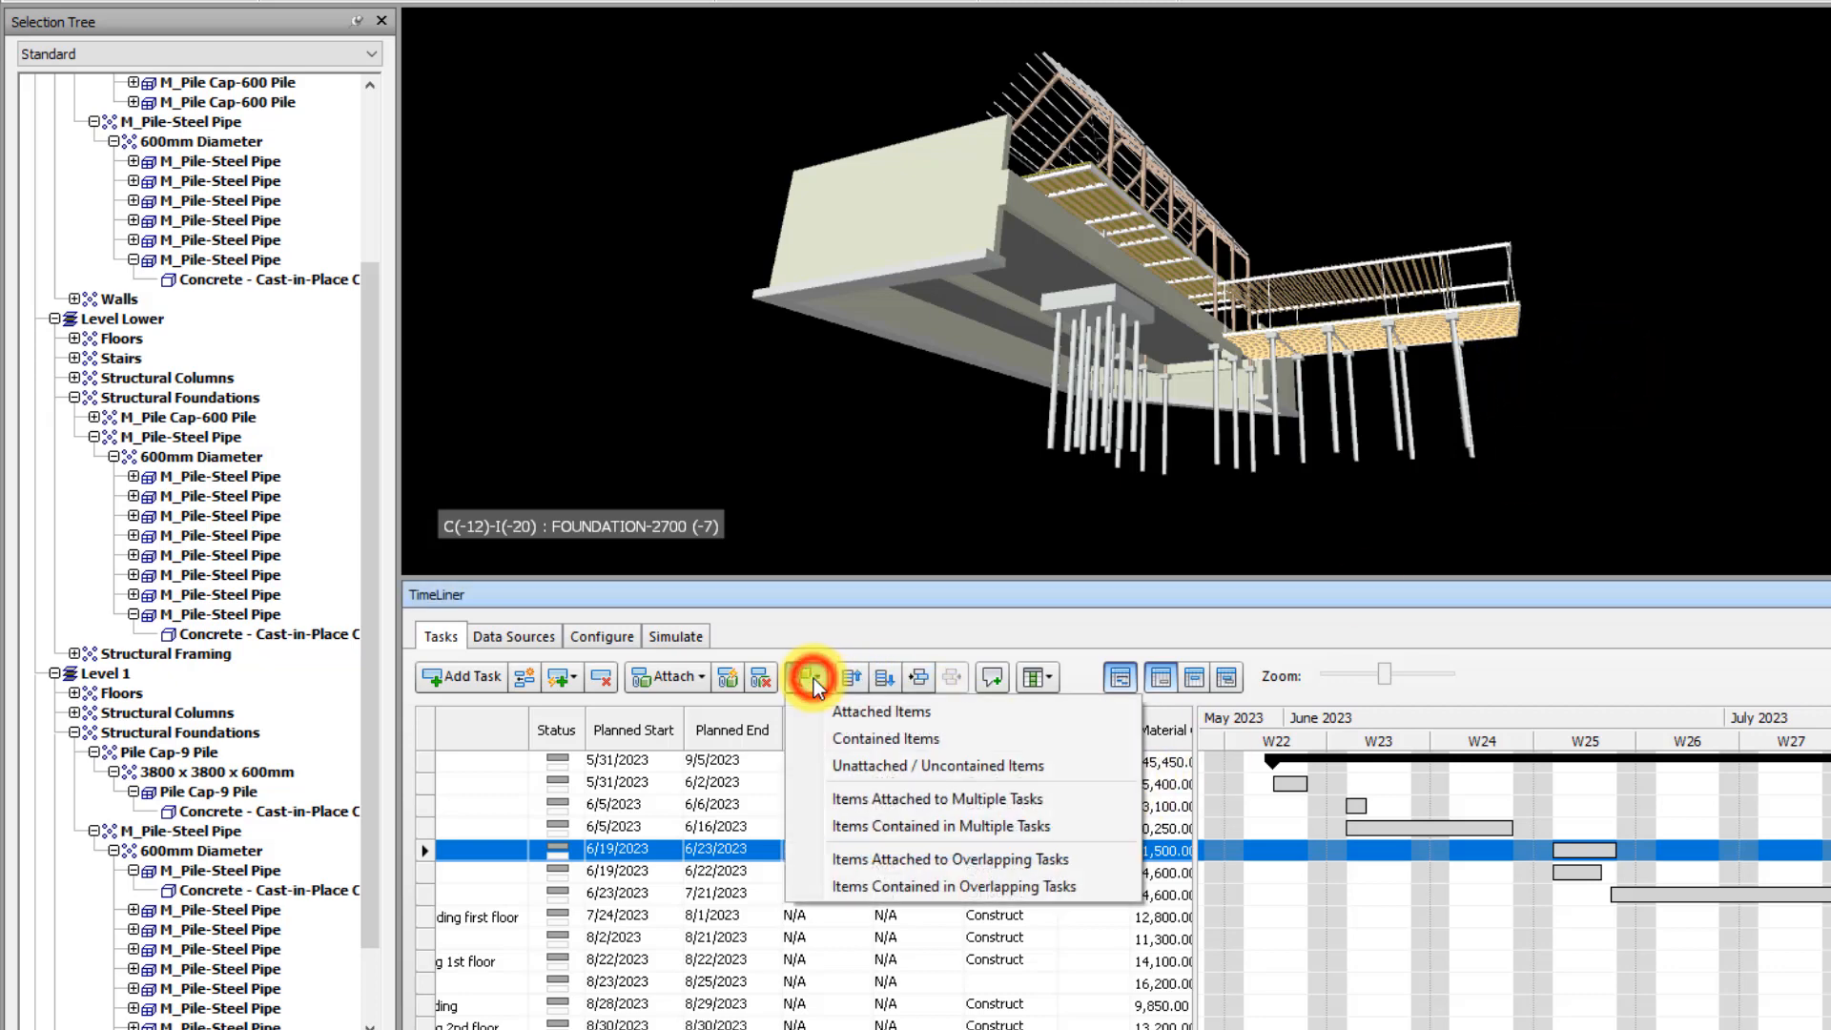
pyautogui.click(876, 596)
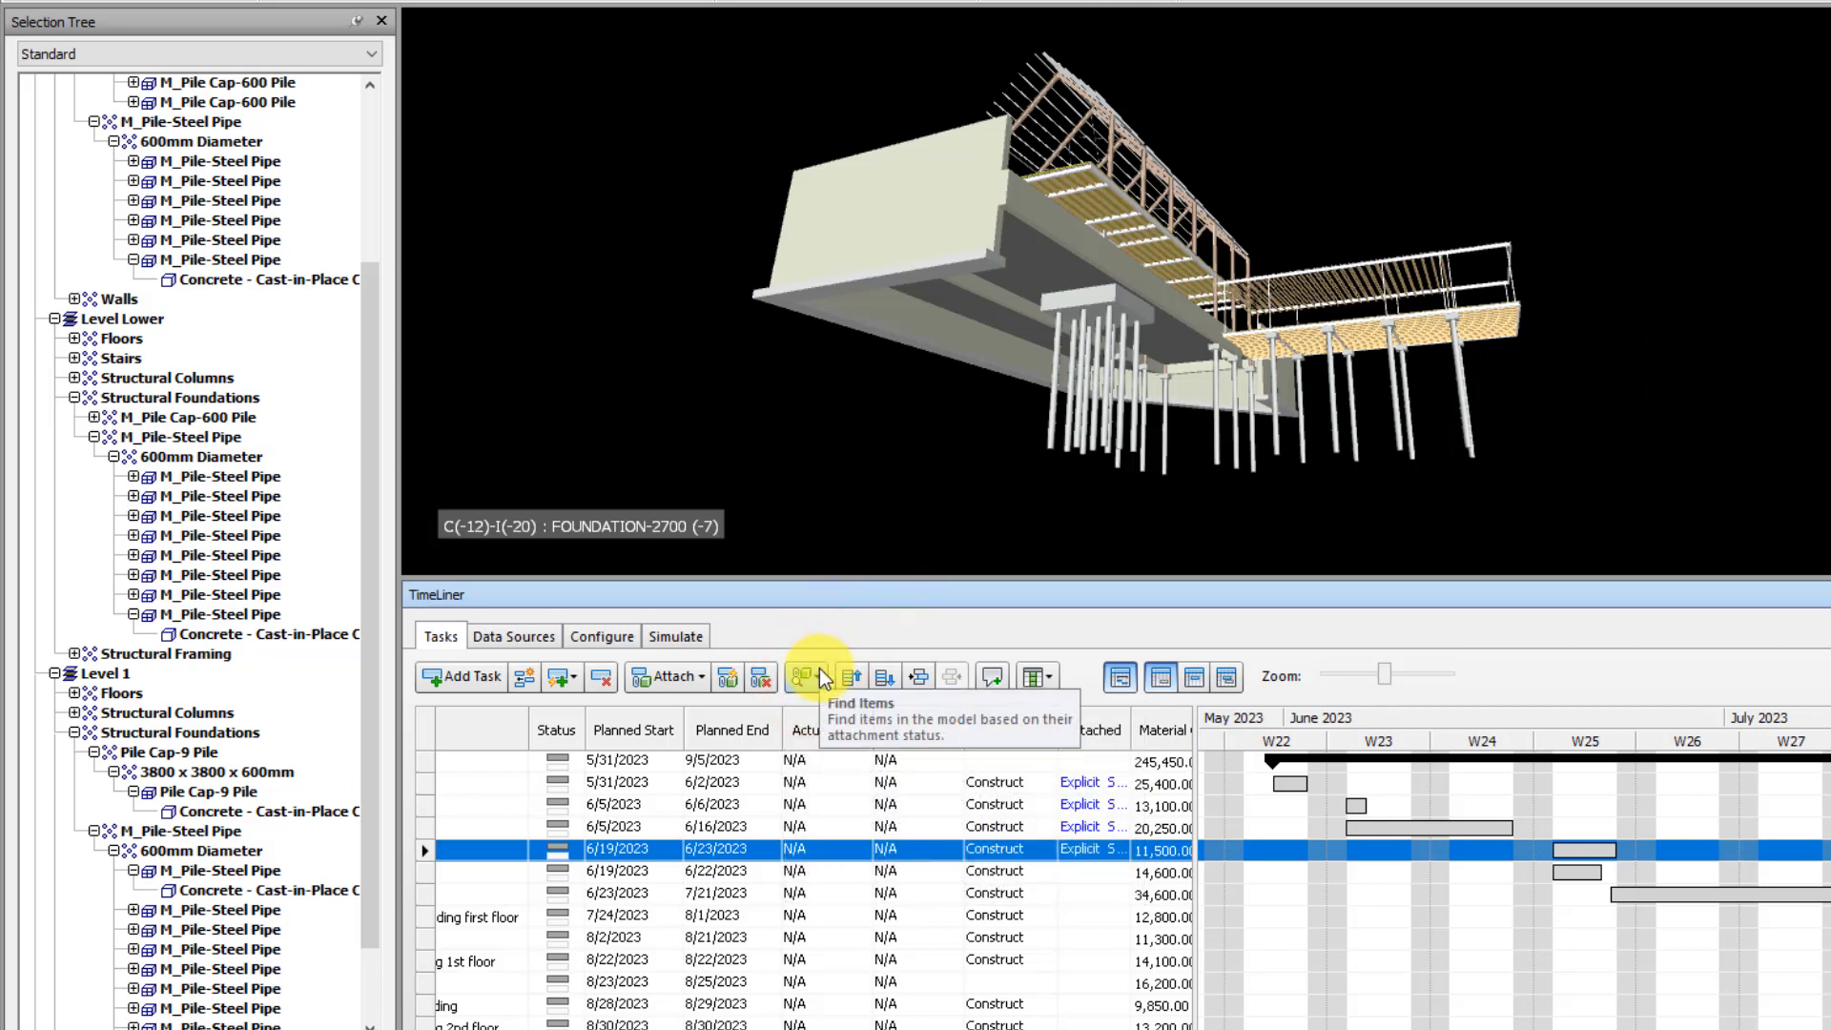
pyautogui.click(817, 672)
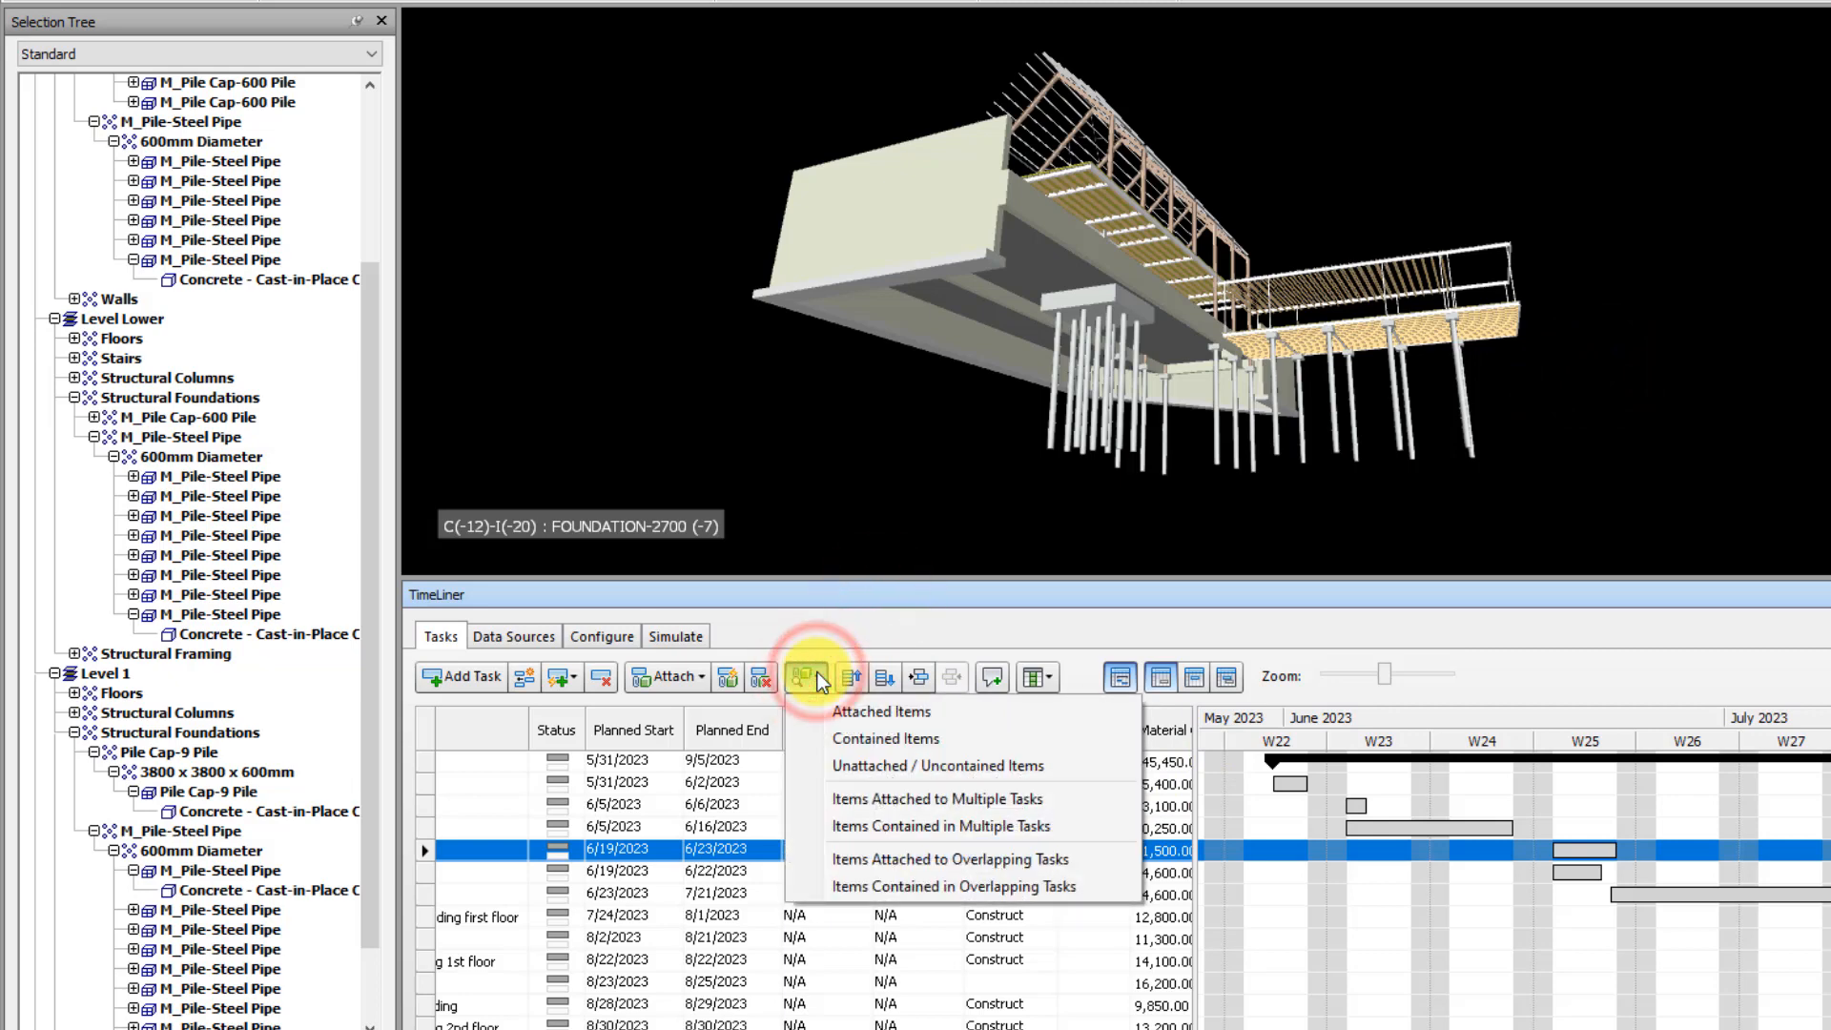
pyautogui.click(925, 766)
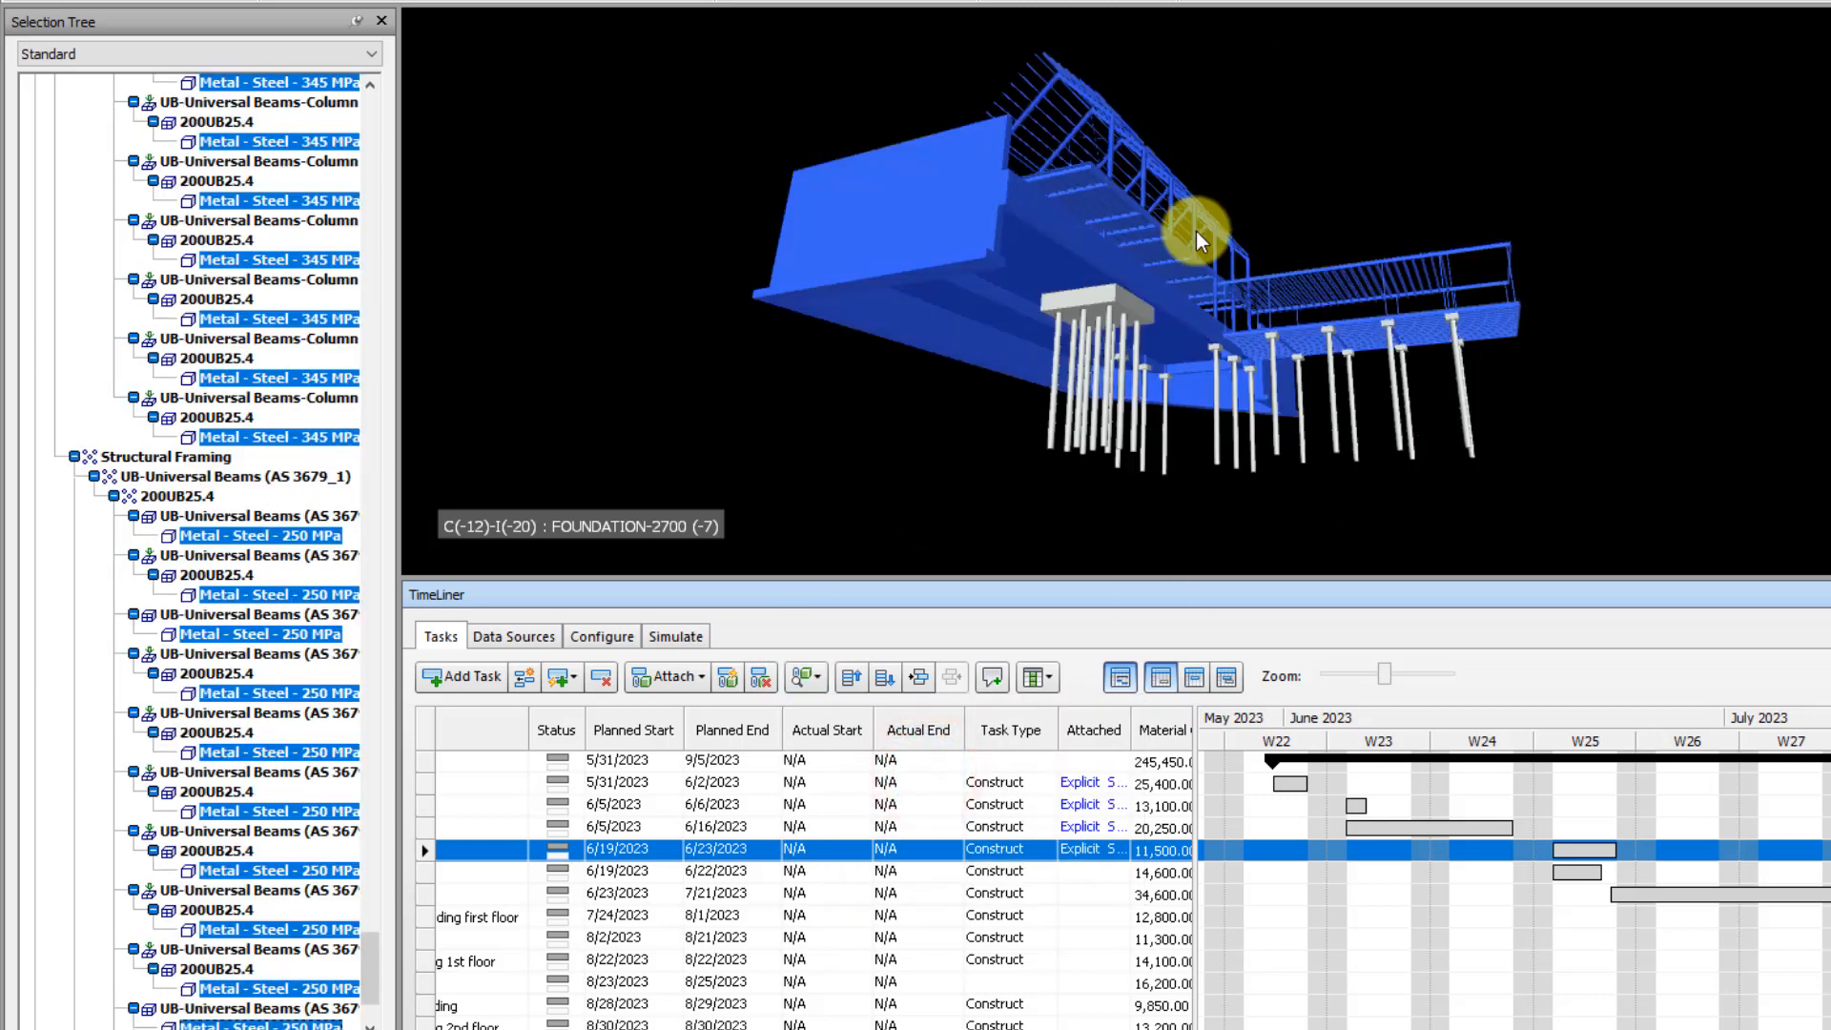
# Clear the selection and review the attachments, task types and costs of the tasks in the TimeLiner task list
pyautogui.moveTo(1196, 231)
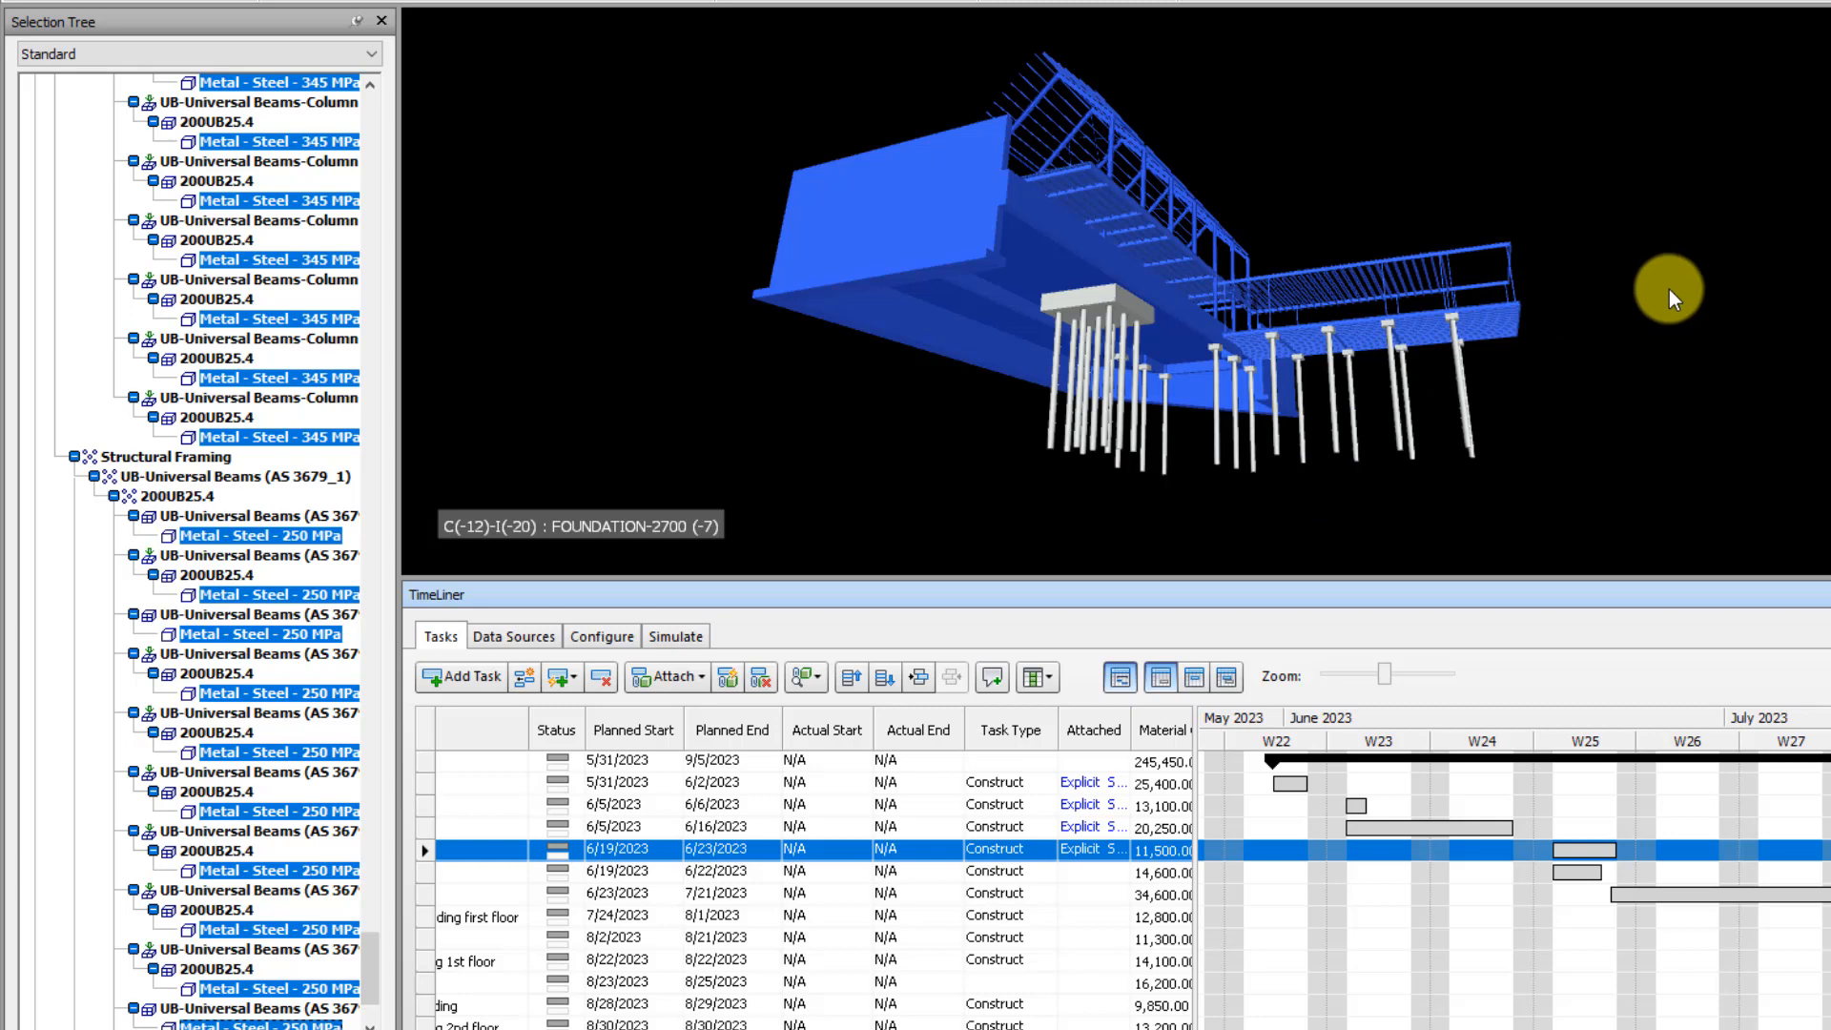
pyautogui.click(1668, 290)
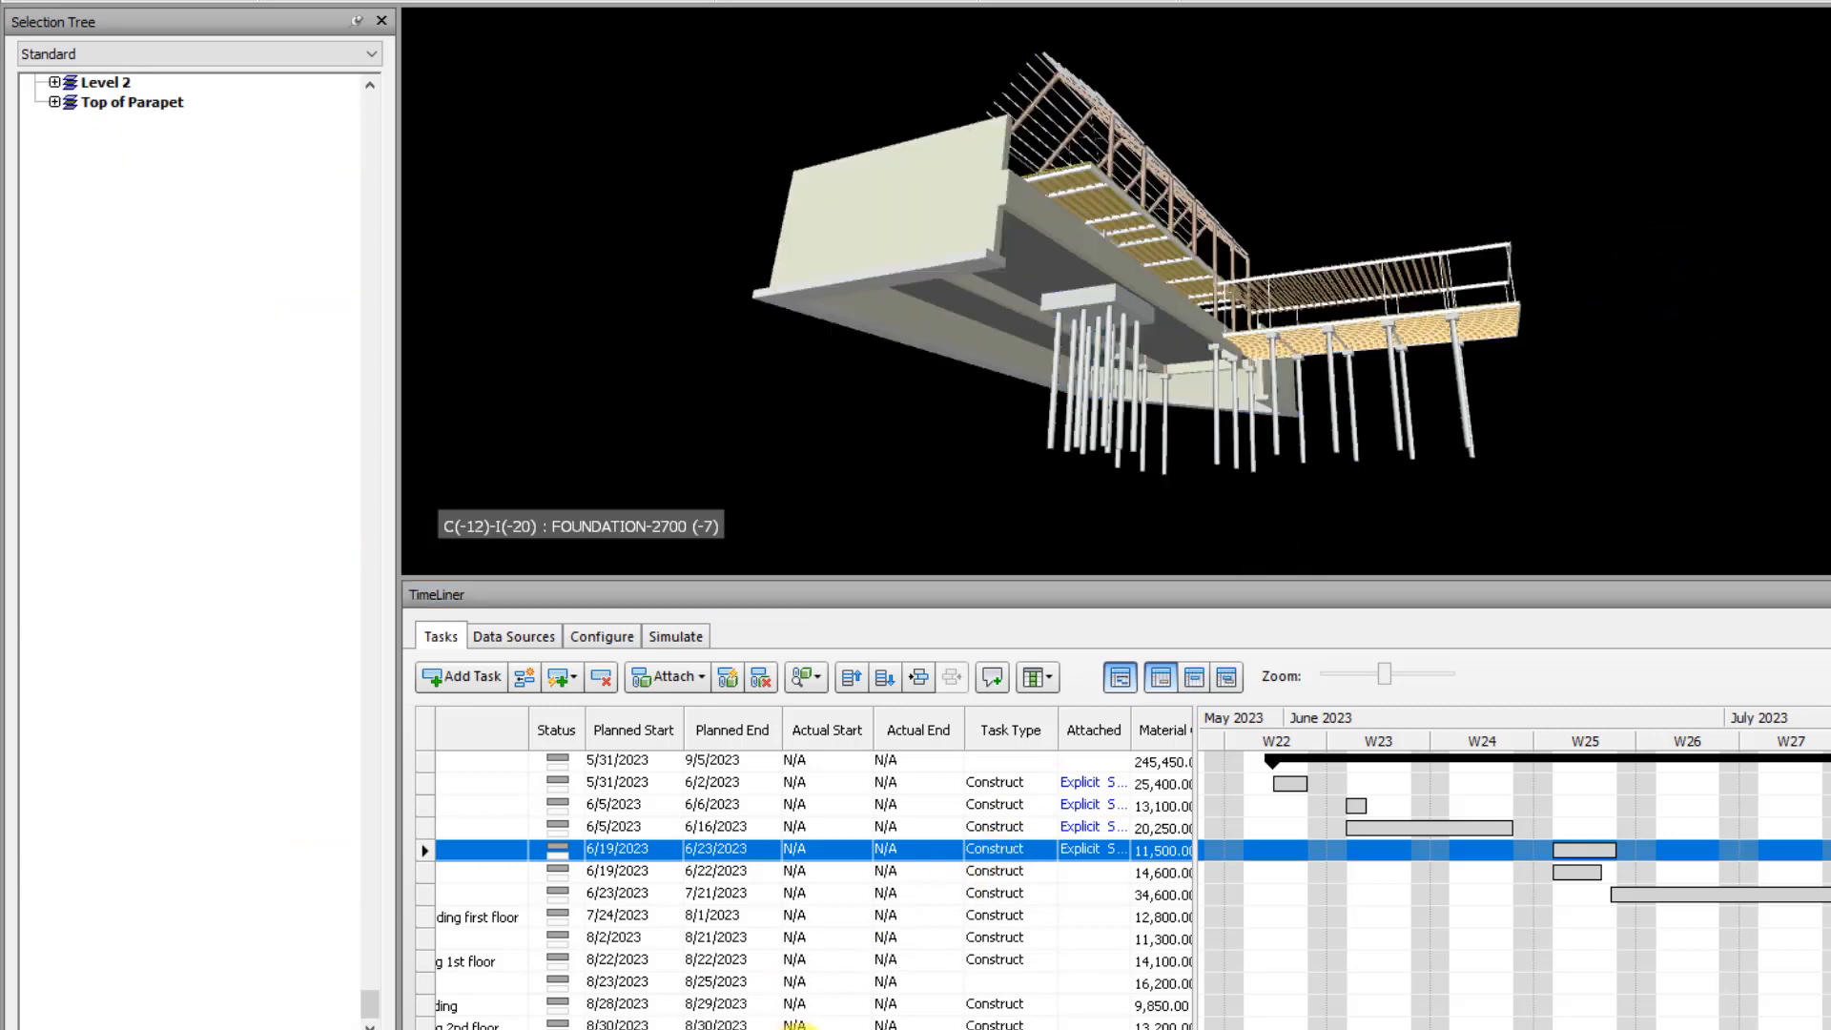
pyautogui.moveTo(799, 1029)
pyautogui.mouseDown()
pyautogui.moveTo(658, 1029)
pyautogui.moveTo(802, 1029)
pyautogui.mouseUp()
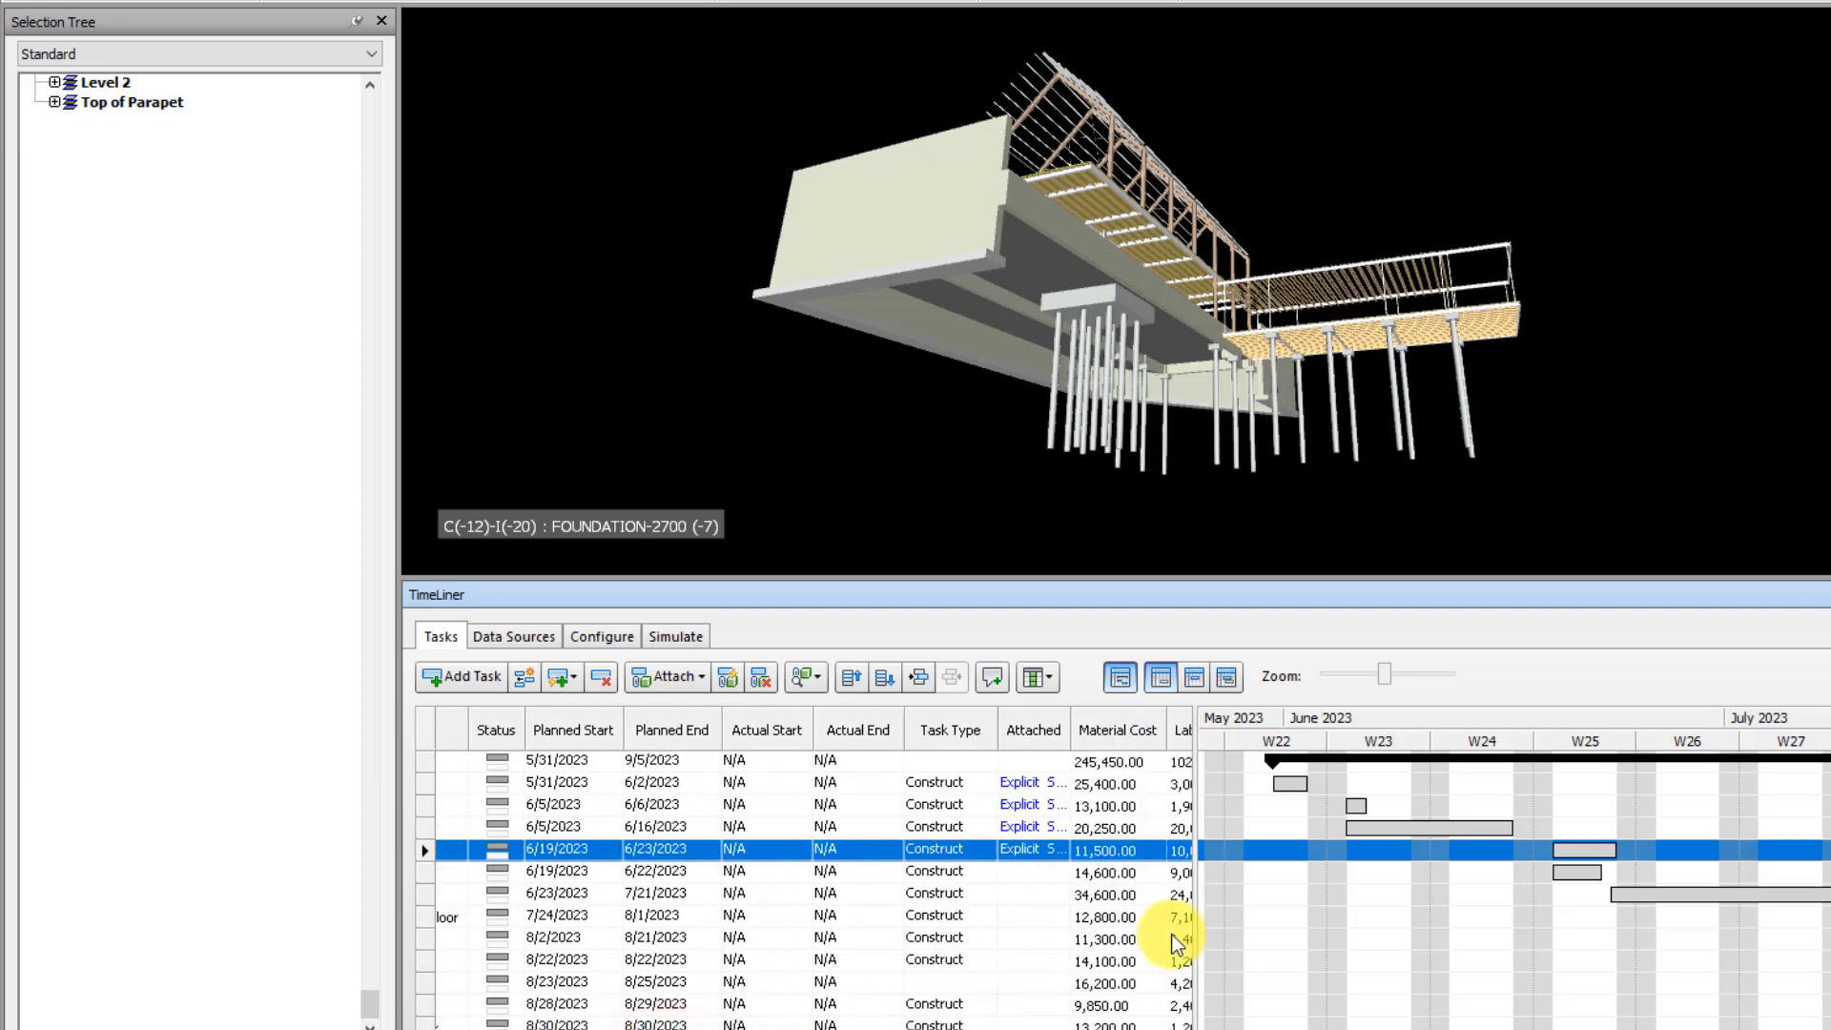
pyautogui.scroll(-4, 804, 892)
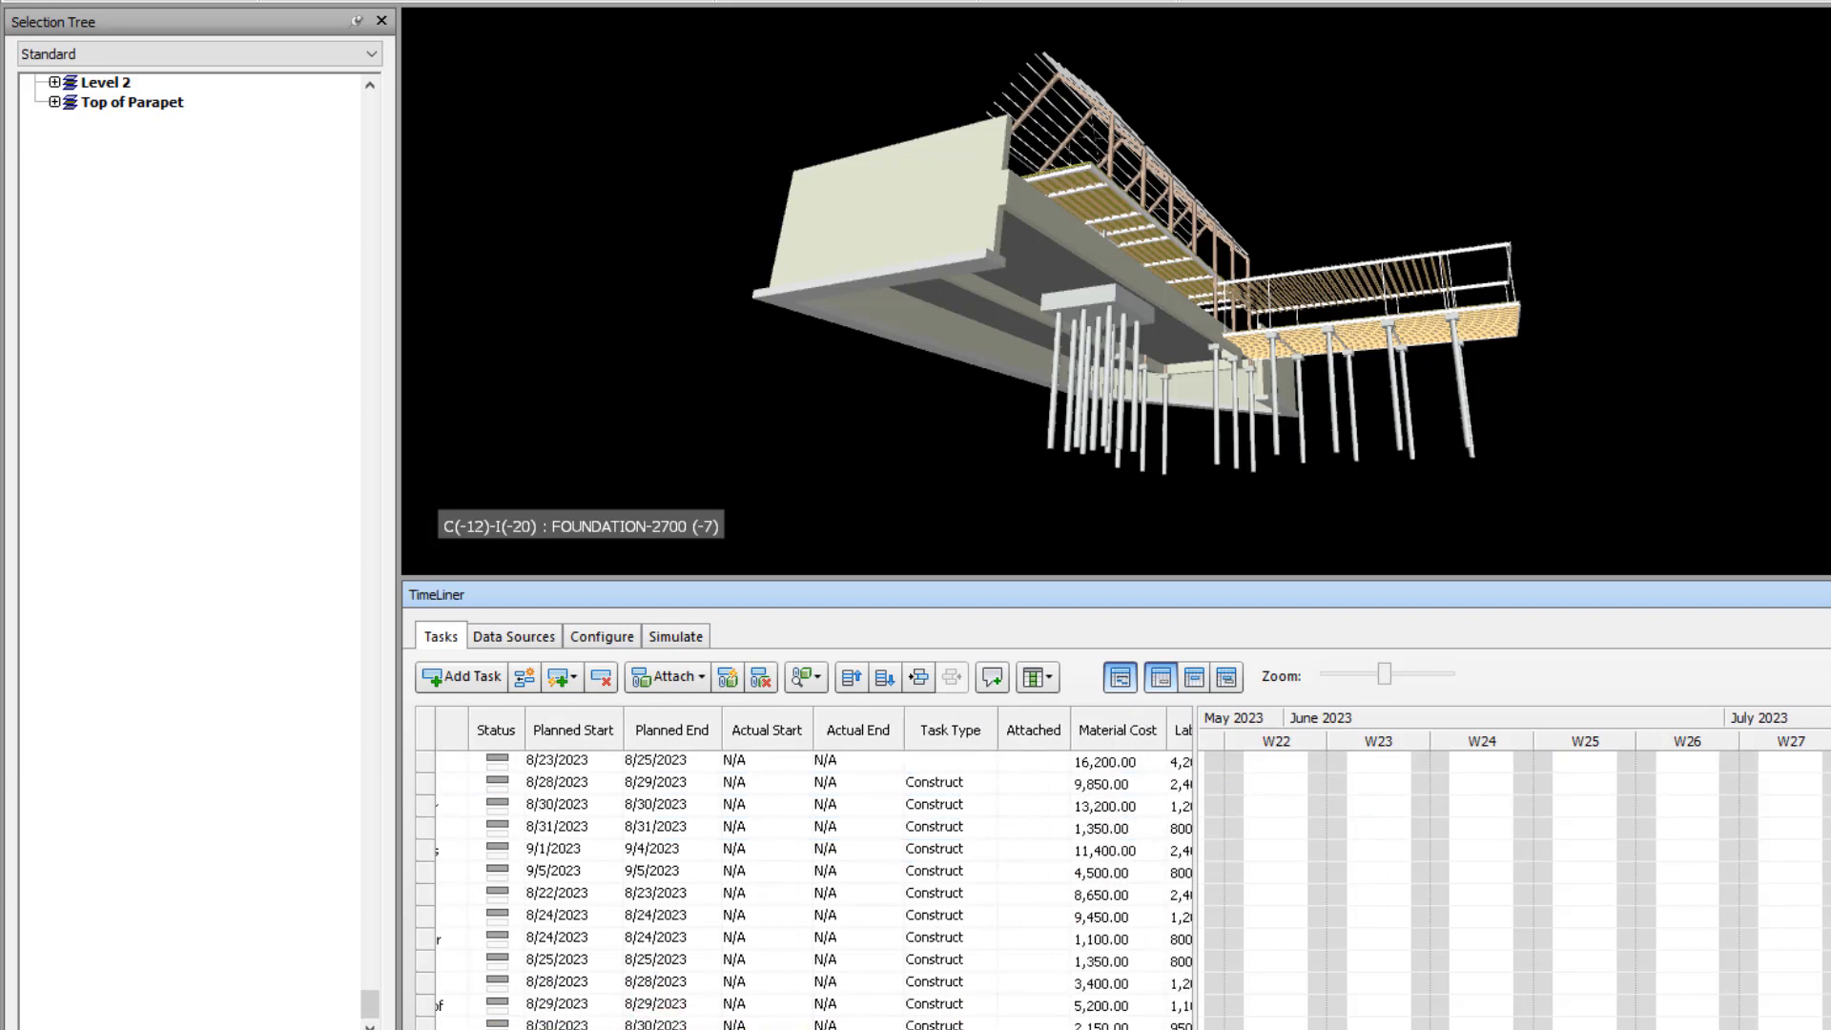
pyautogui.scroll(4, 805, 892)
pyautogui.scroll(-2, 796, 1020)
pyautogui.scroll(2, 796, 1021)
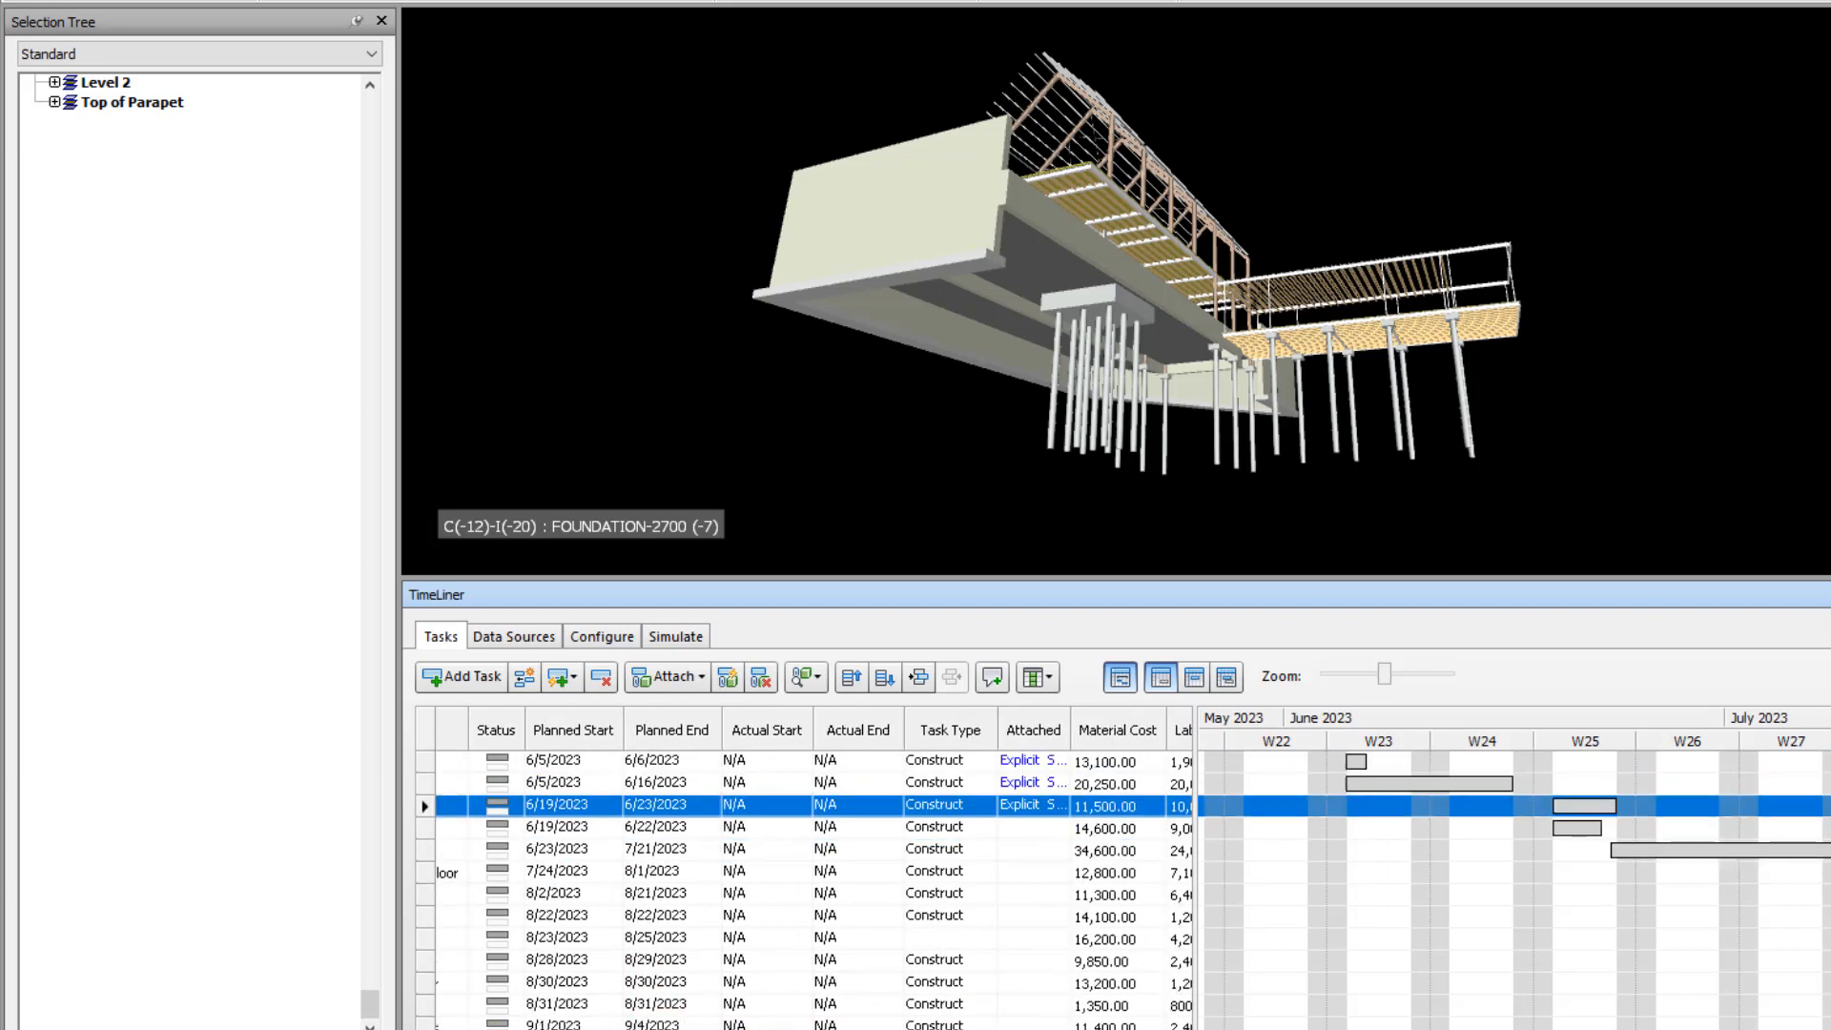
pyautogui.moveTo(806, 1029); pyautogui.dragTo(663, 1029)
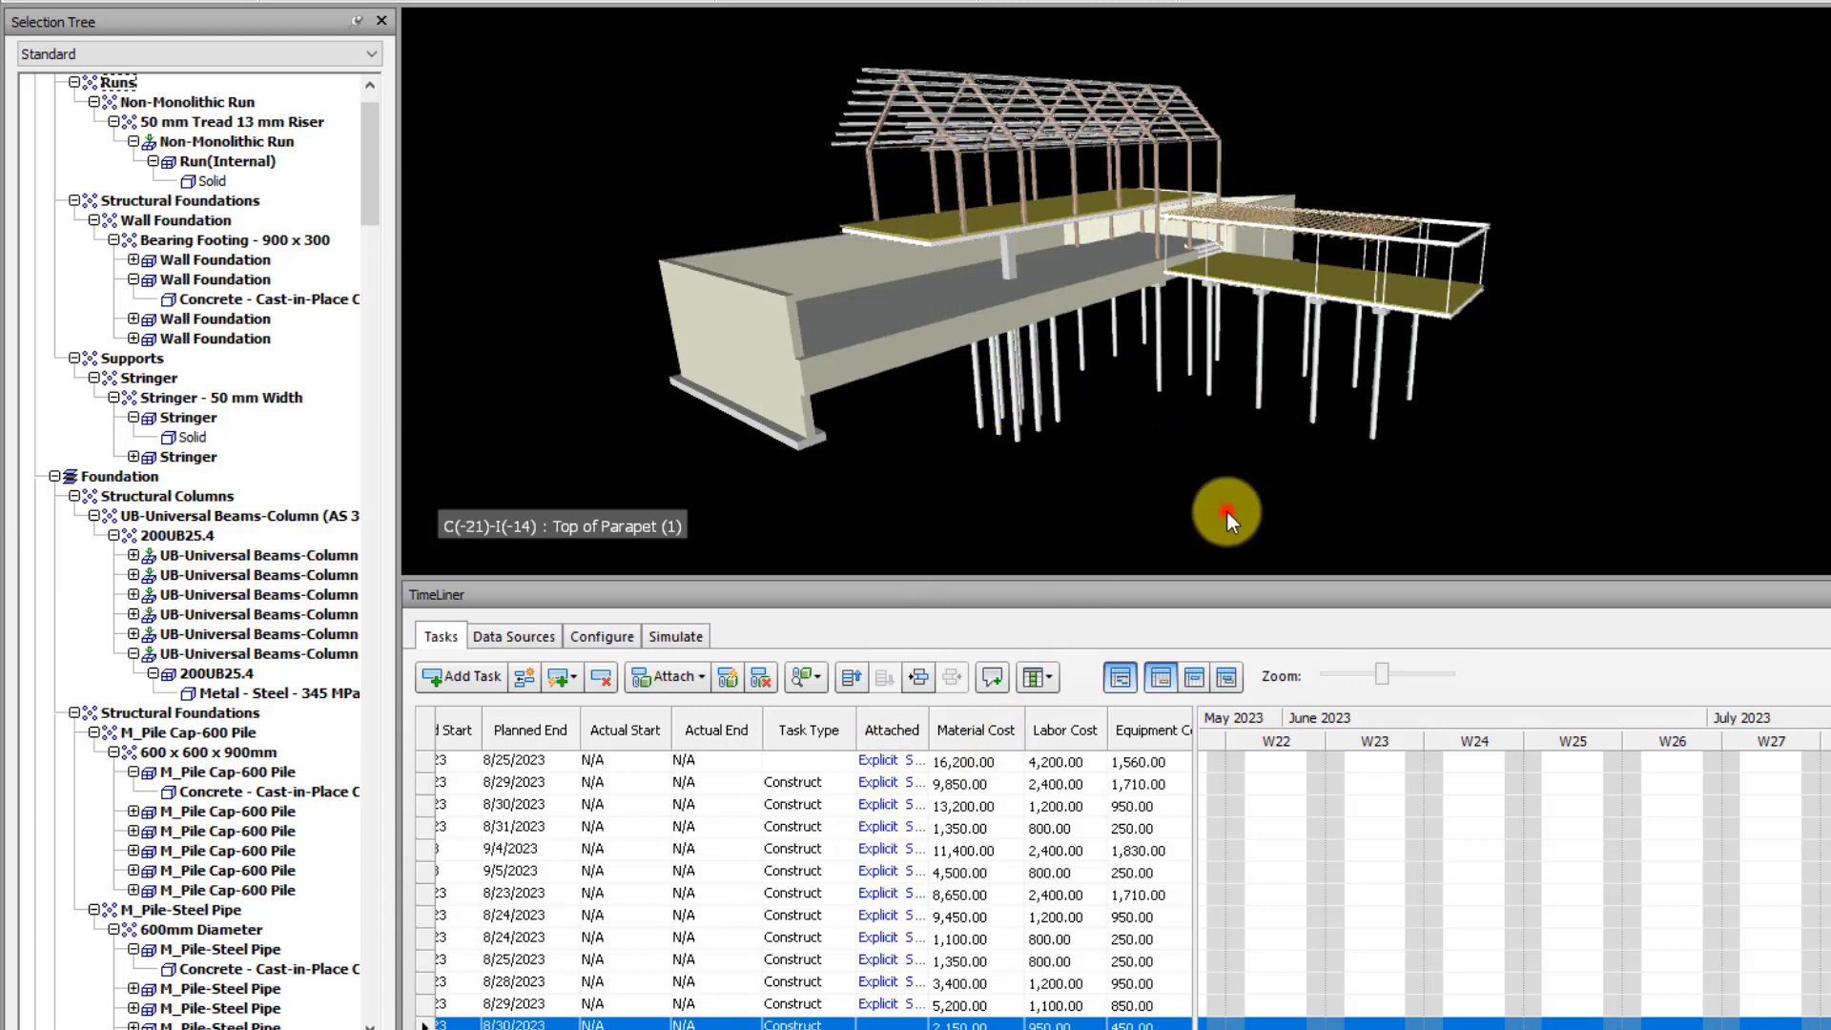
# Find the unattached / uncontained items in the whole structural model and inspect the highlighted elements where the two wings meet
pyautogui.click(704, 1026)
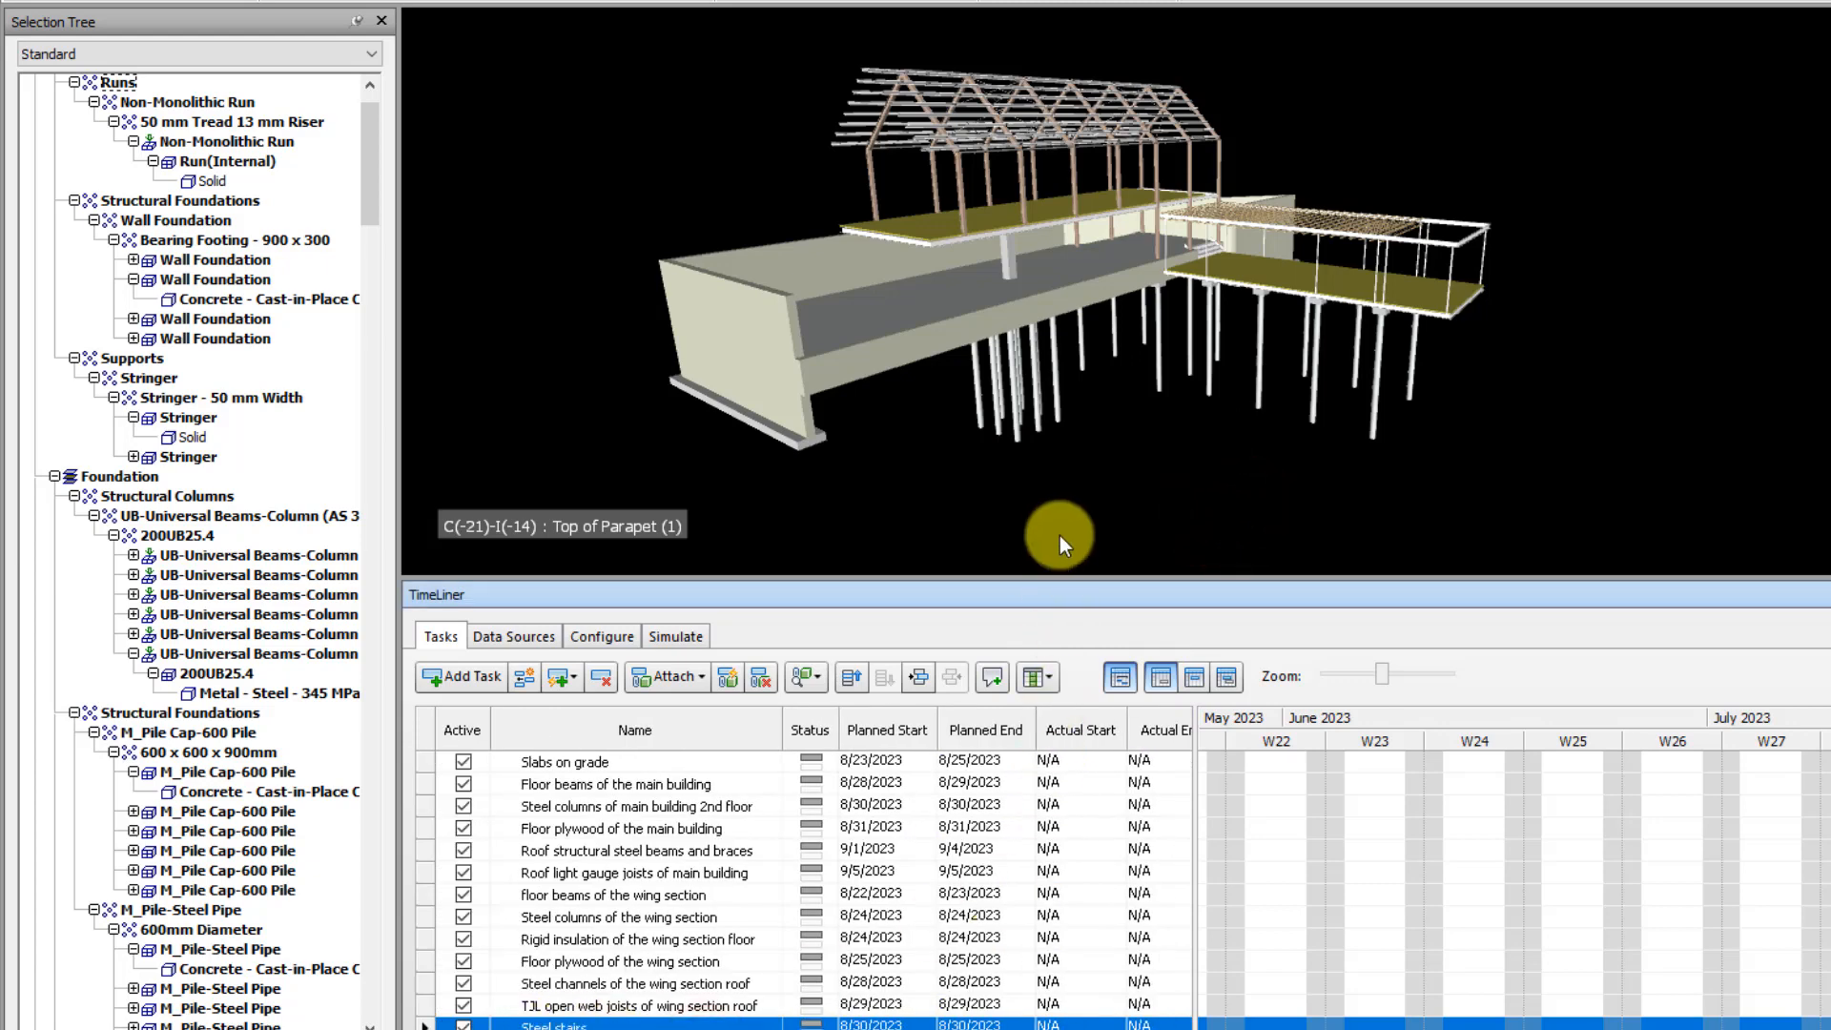
pyautogui.click(1277, 512)
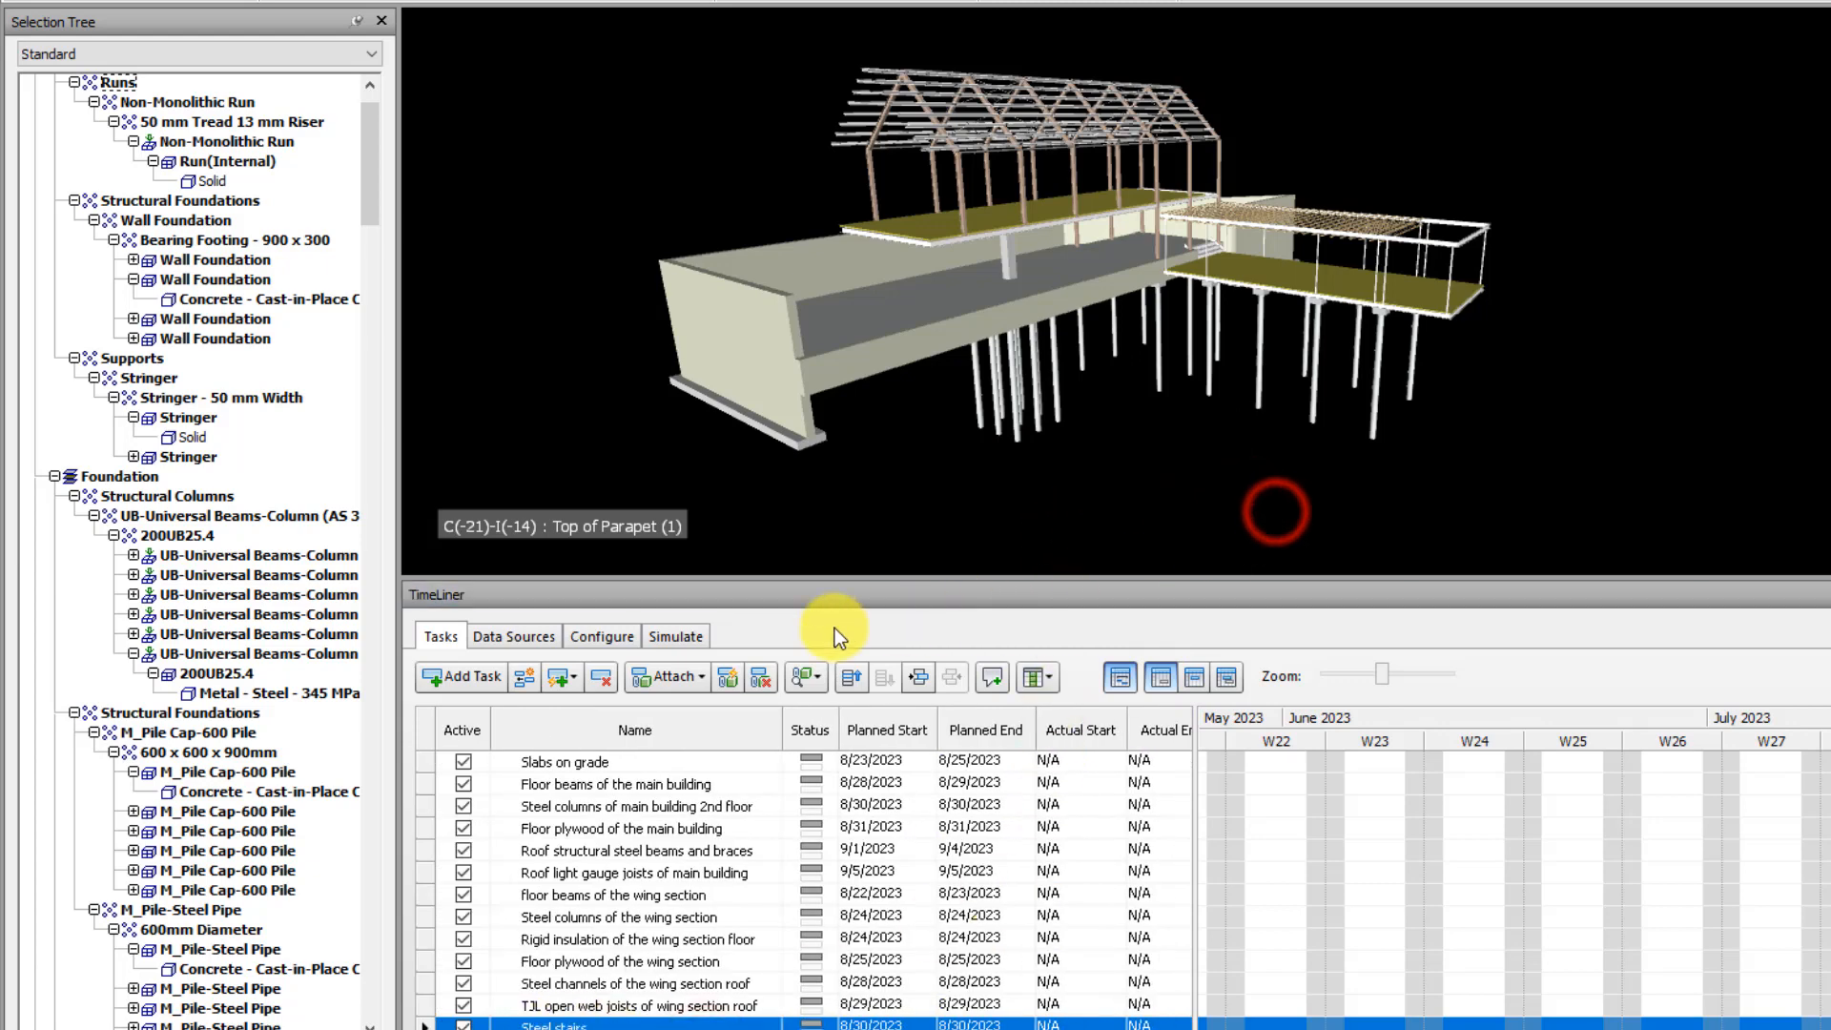
pyautogui.click(809, 679)
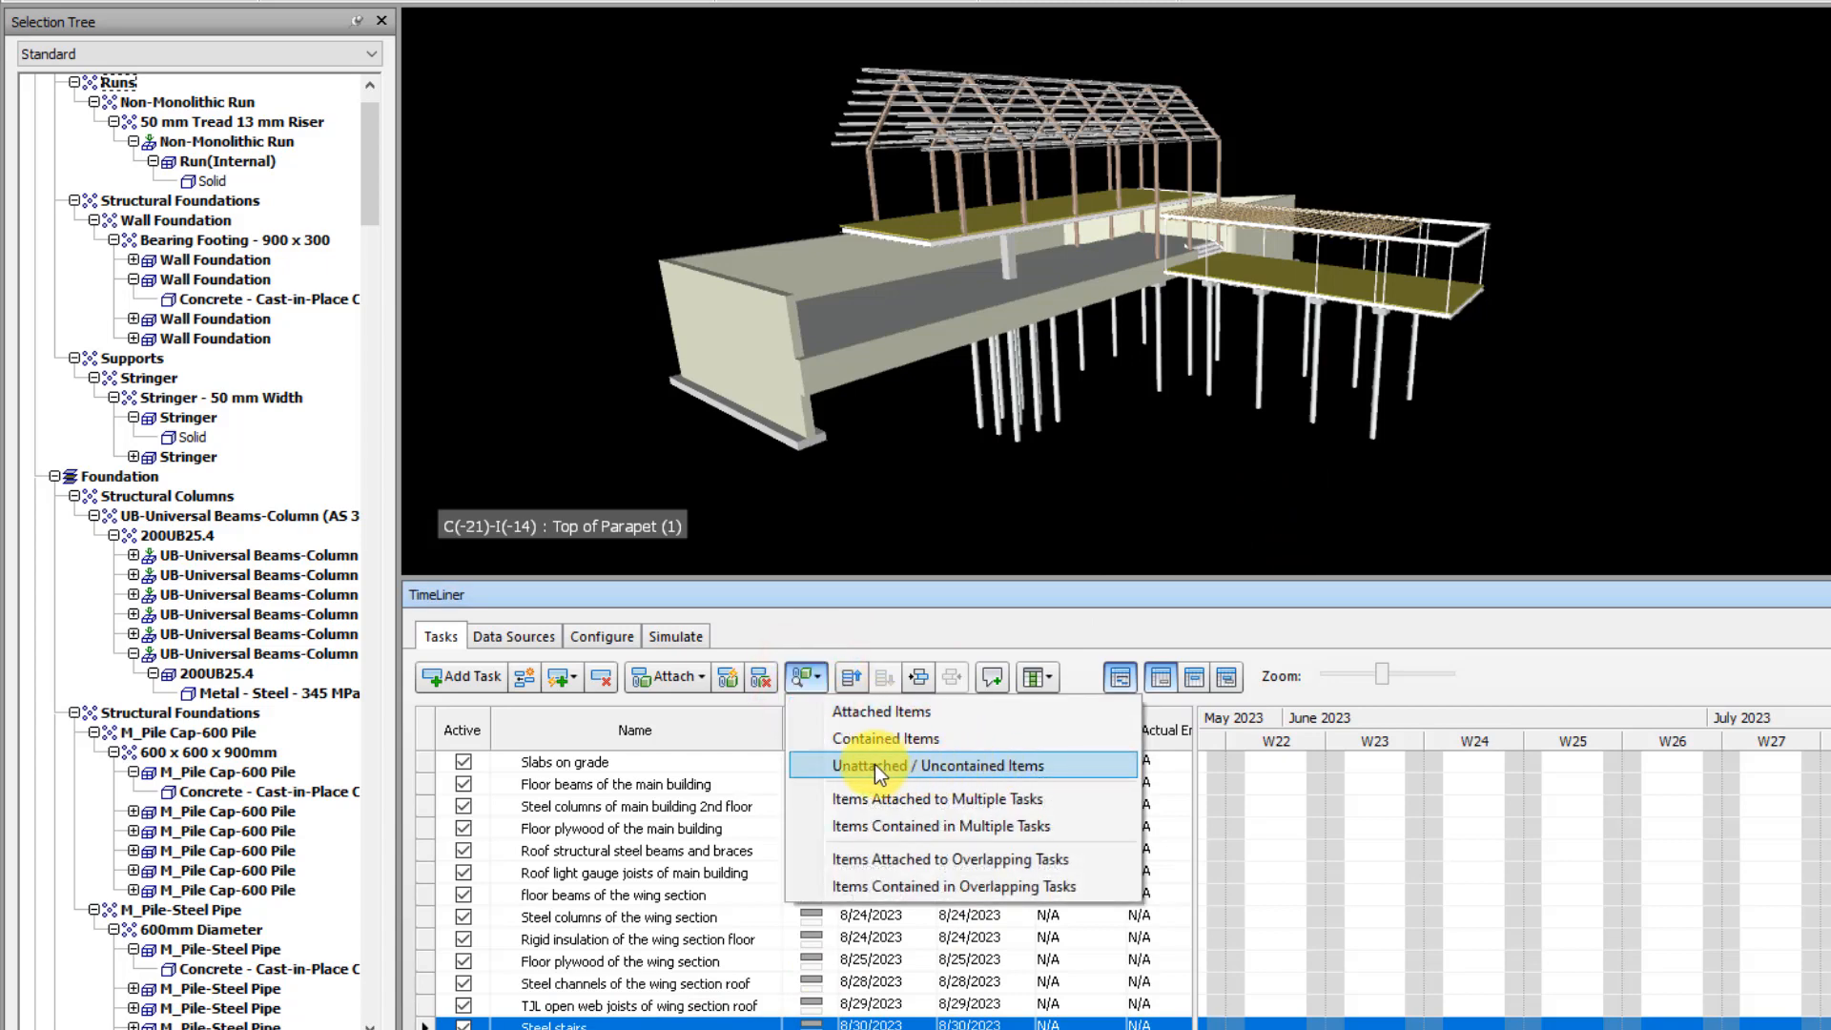
pyautogui.click(970, 771)
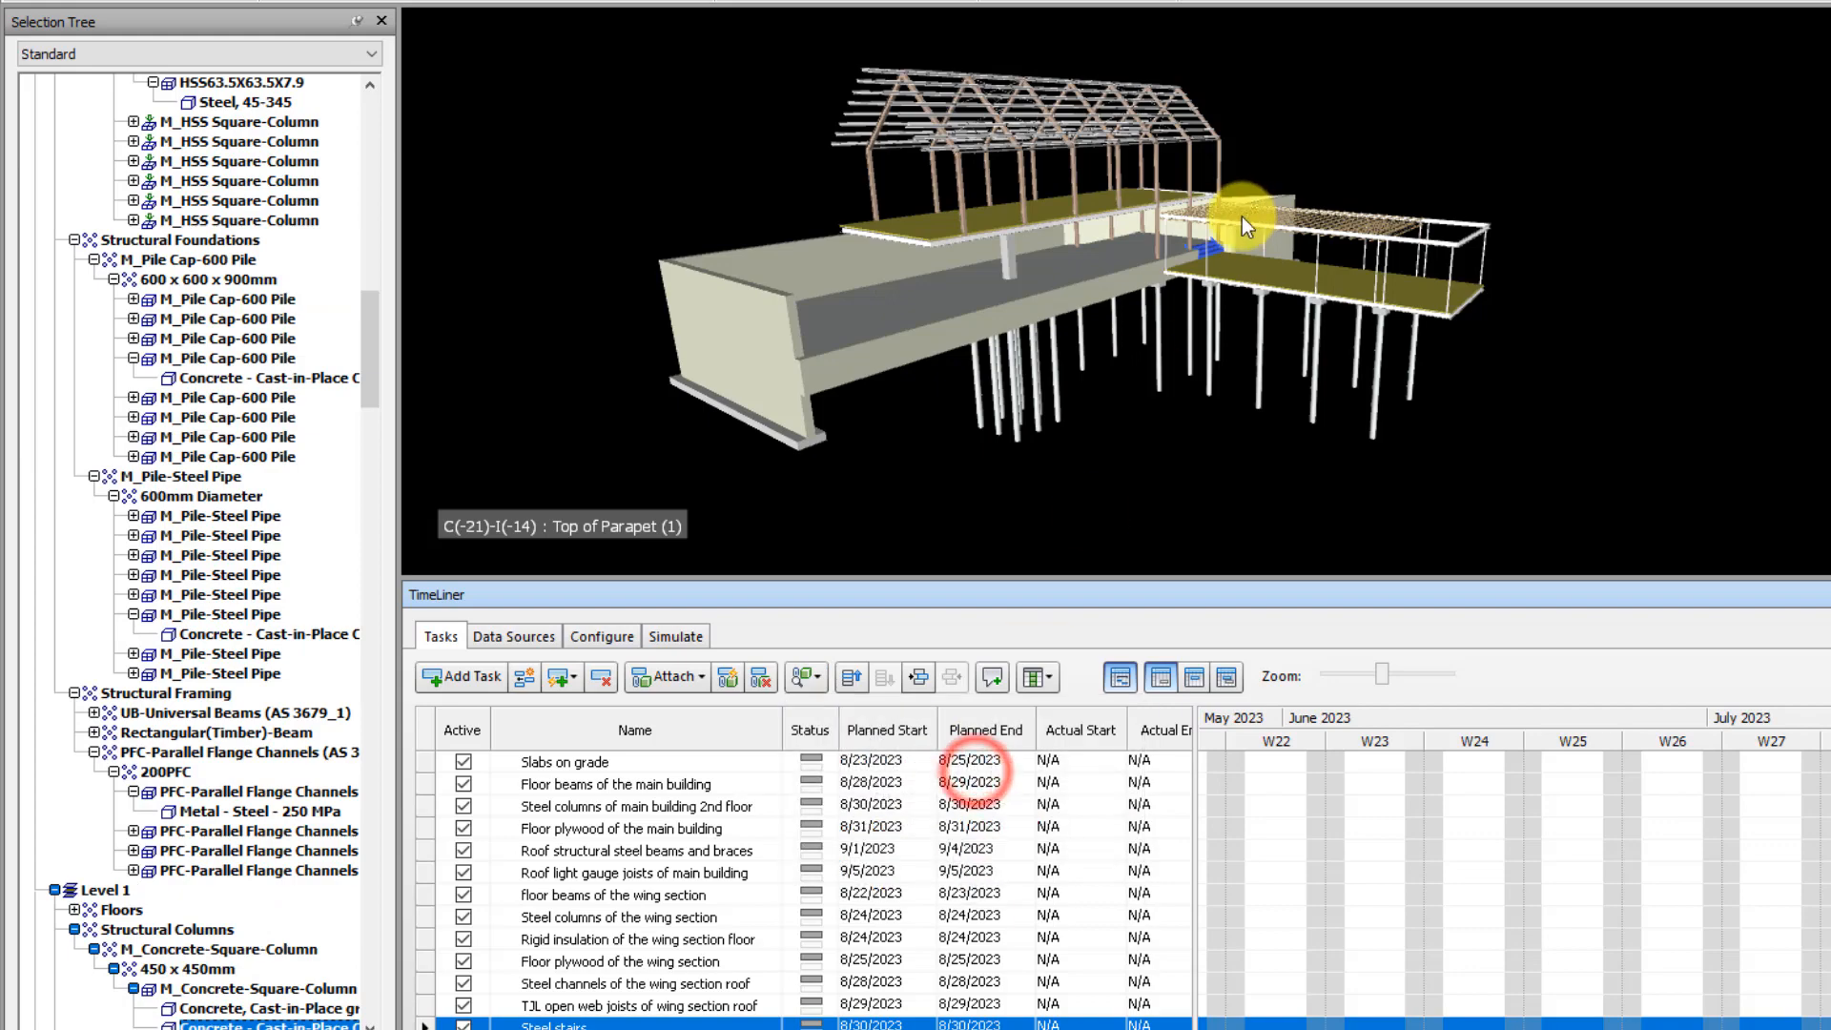
pyautogui.scroll(5, 1230, 215)
pyautogui.scroll(3, 1150, 324)
pyautogui.moveTo(1097, 335)
pyautogui.keyDown('shift'); pyautogui.mouseDown(button='middle')
pyautogui.moveTo(1234, 238)
pyautogui.moveTo(1239, 172)
pyautogui.moveTo(1387, 116)
pyautogui.moveTo(1515, 119)
pyautogui.moveTo(1314, 203)
pyautogui.moveTo(1291, 94)
pyautogui.moveTo(1250, 204)
pyautogui.moveTo(1308, 61)
pyautogui.moveTo(1304, 109)
pyautogui.moveTo(1348, 52)
pyautogui.mouseUp(button='middle'); pyautogui.keyUp('shift')
pyautogui.scroll(2, 1278, 143)
pyautogui.scroll(-5, 1277, 143)
pyautogui.scroll(-3, 1307, 100)
pyautogui.scroll(-3, 1308, 101)
pyautogui.moveTo(1348, 52); pyautogui.dragTo(1261, 222, button='middle')
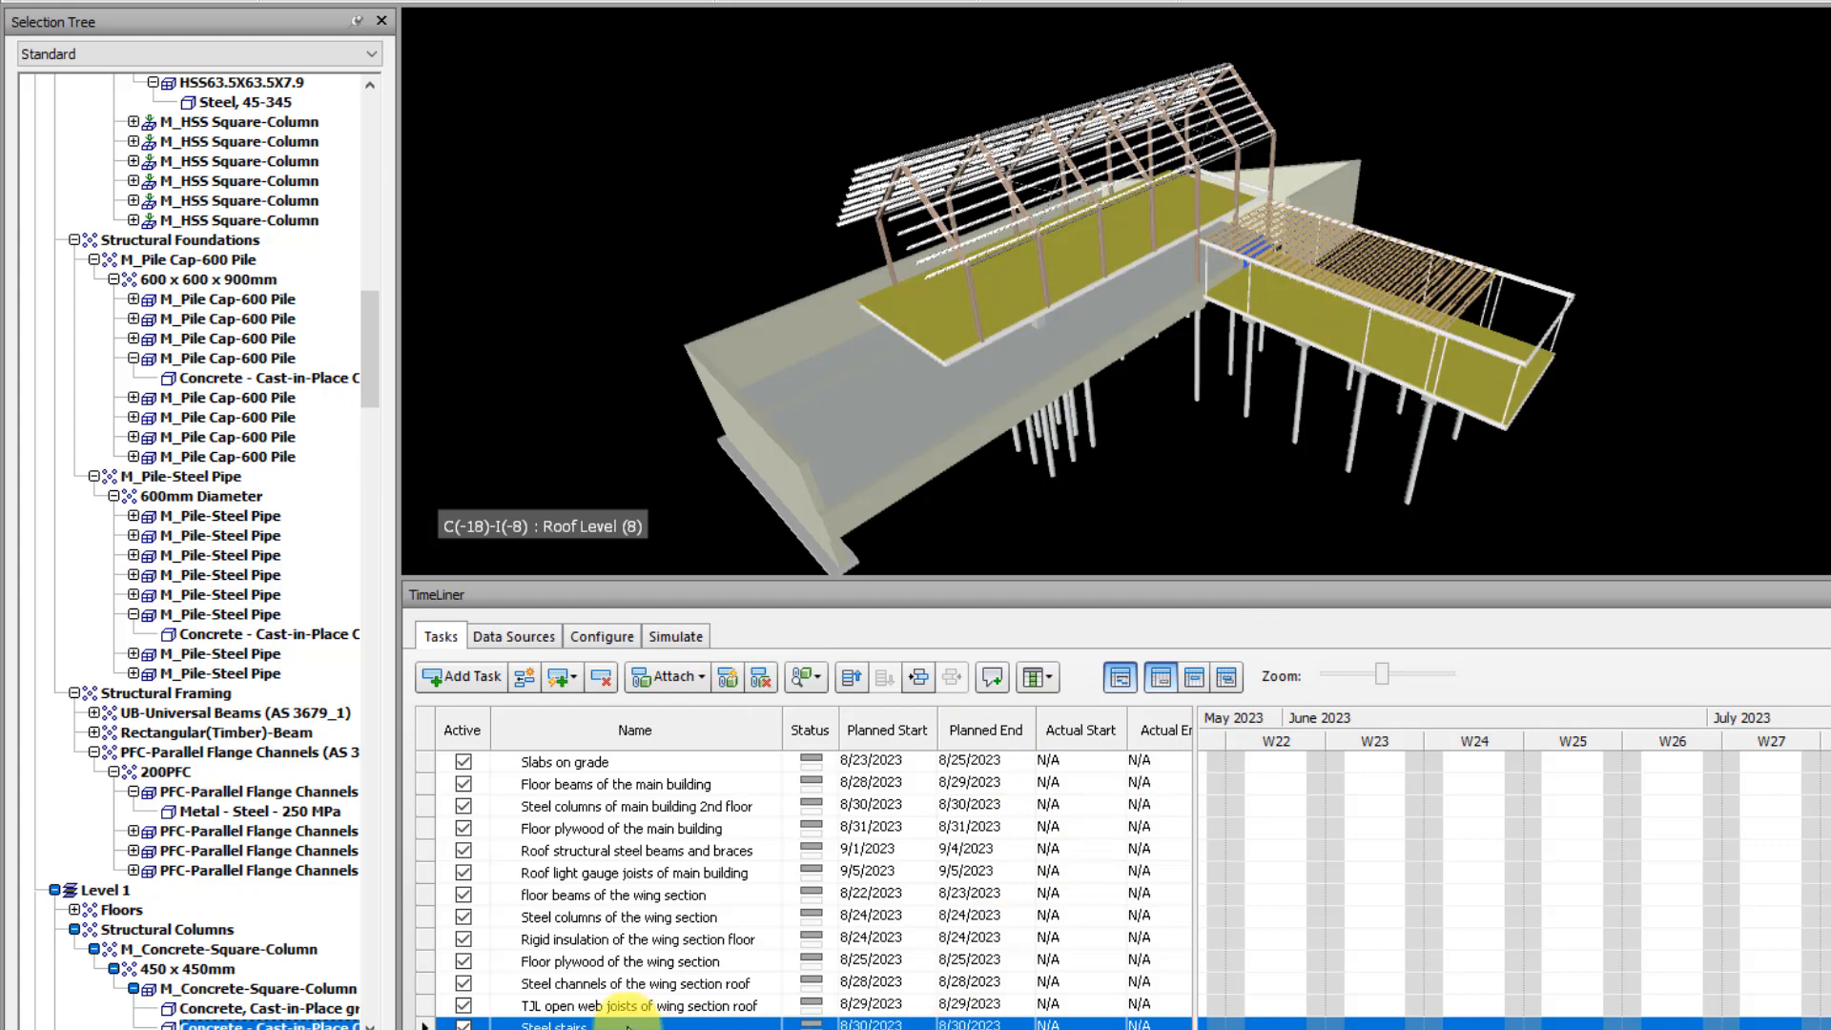
# Attach the found elements as the current selection to the task Steel stairs, then clear the selection
pyautogui.scroll(5, 1240, 262)
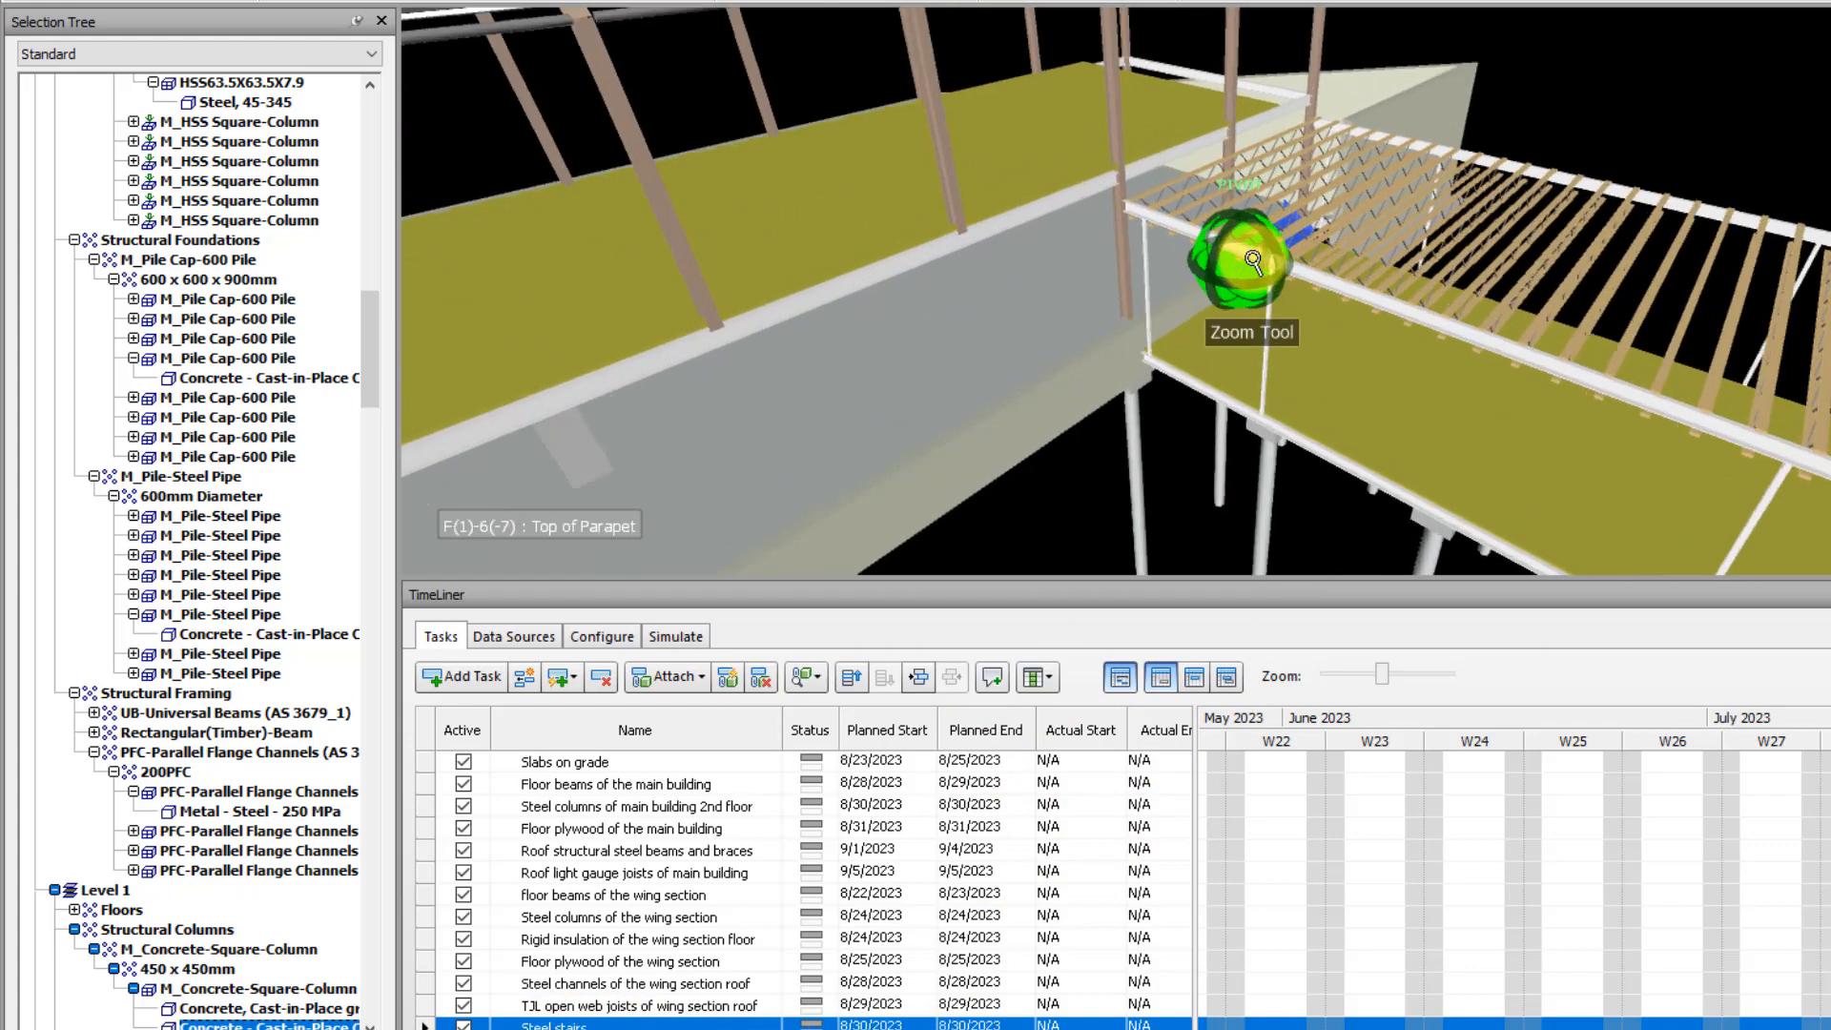
pyautogui.scroll(-3, 1221, 272)
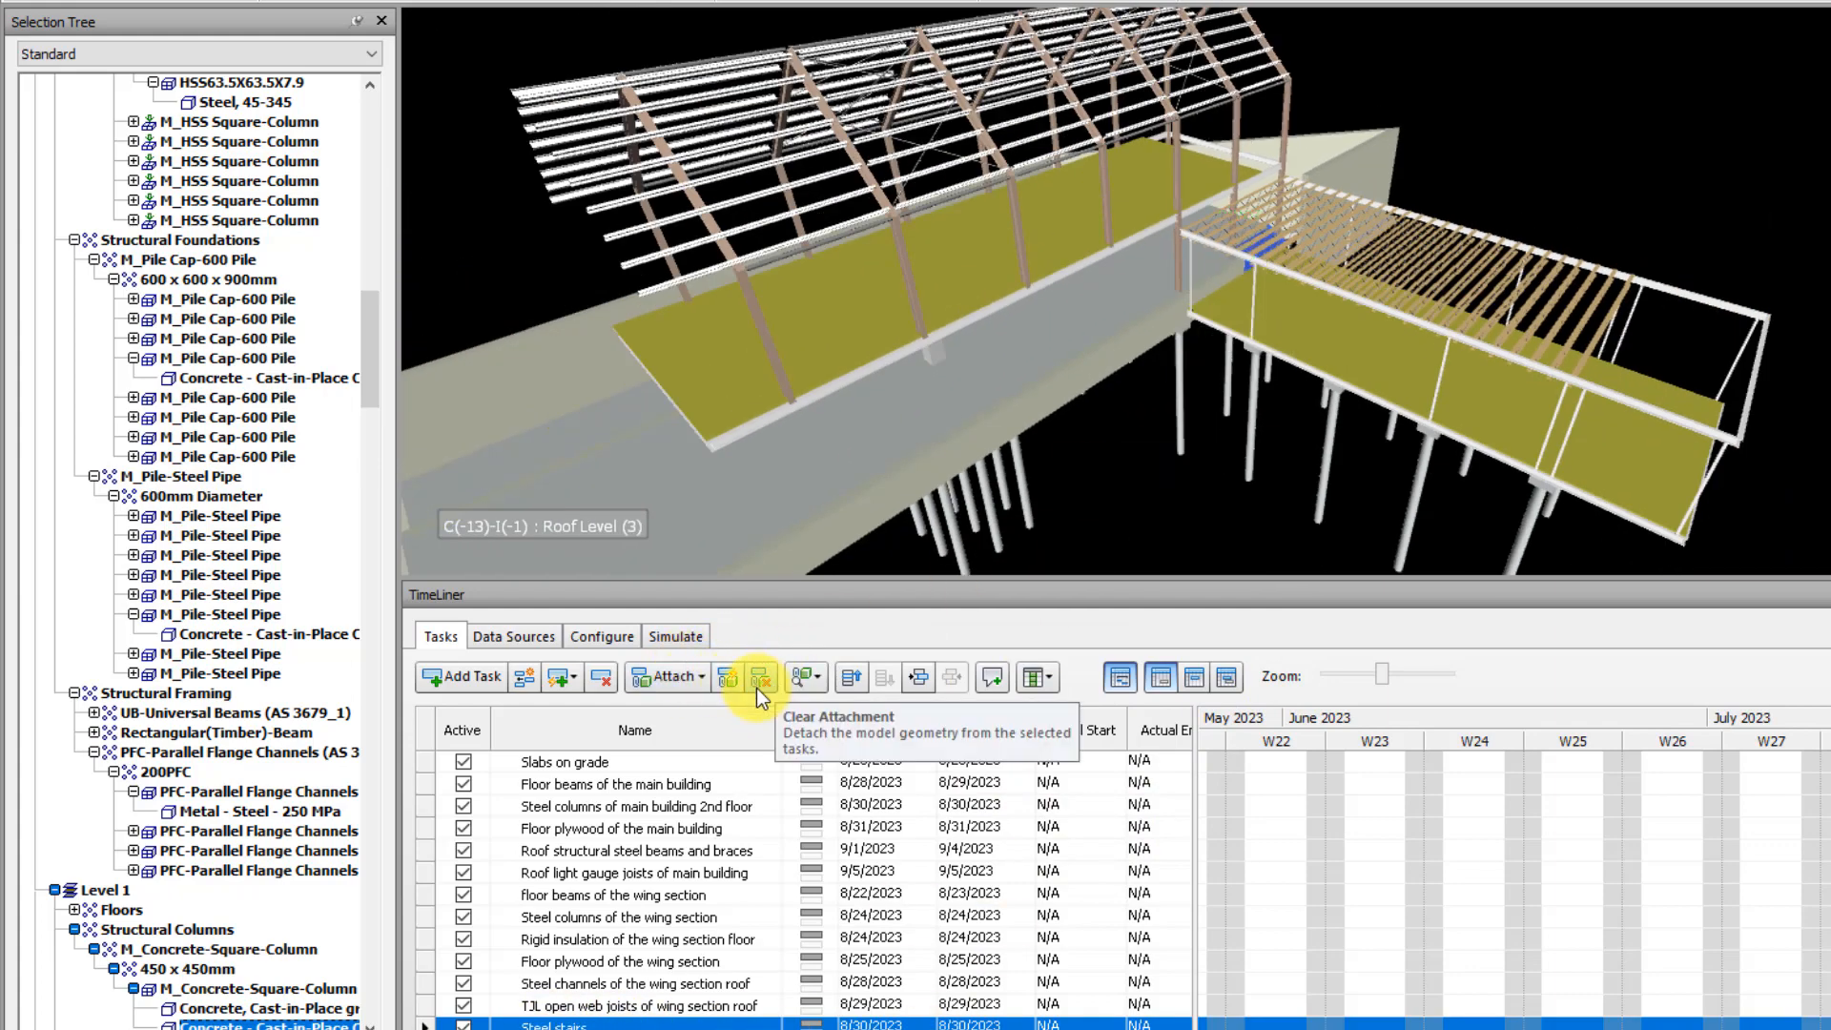
pyautogui.click(671, 677)
pyautogui.click(723, 712)
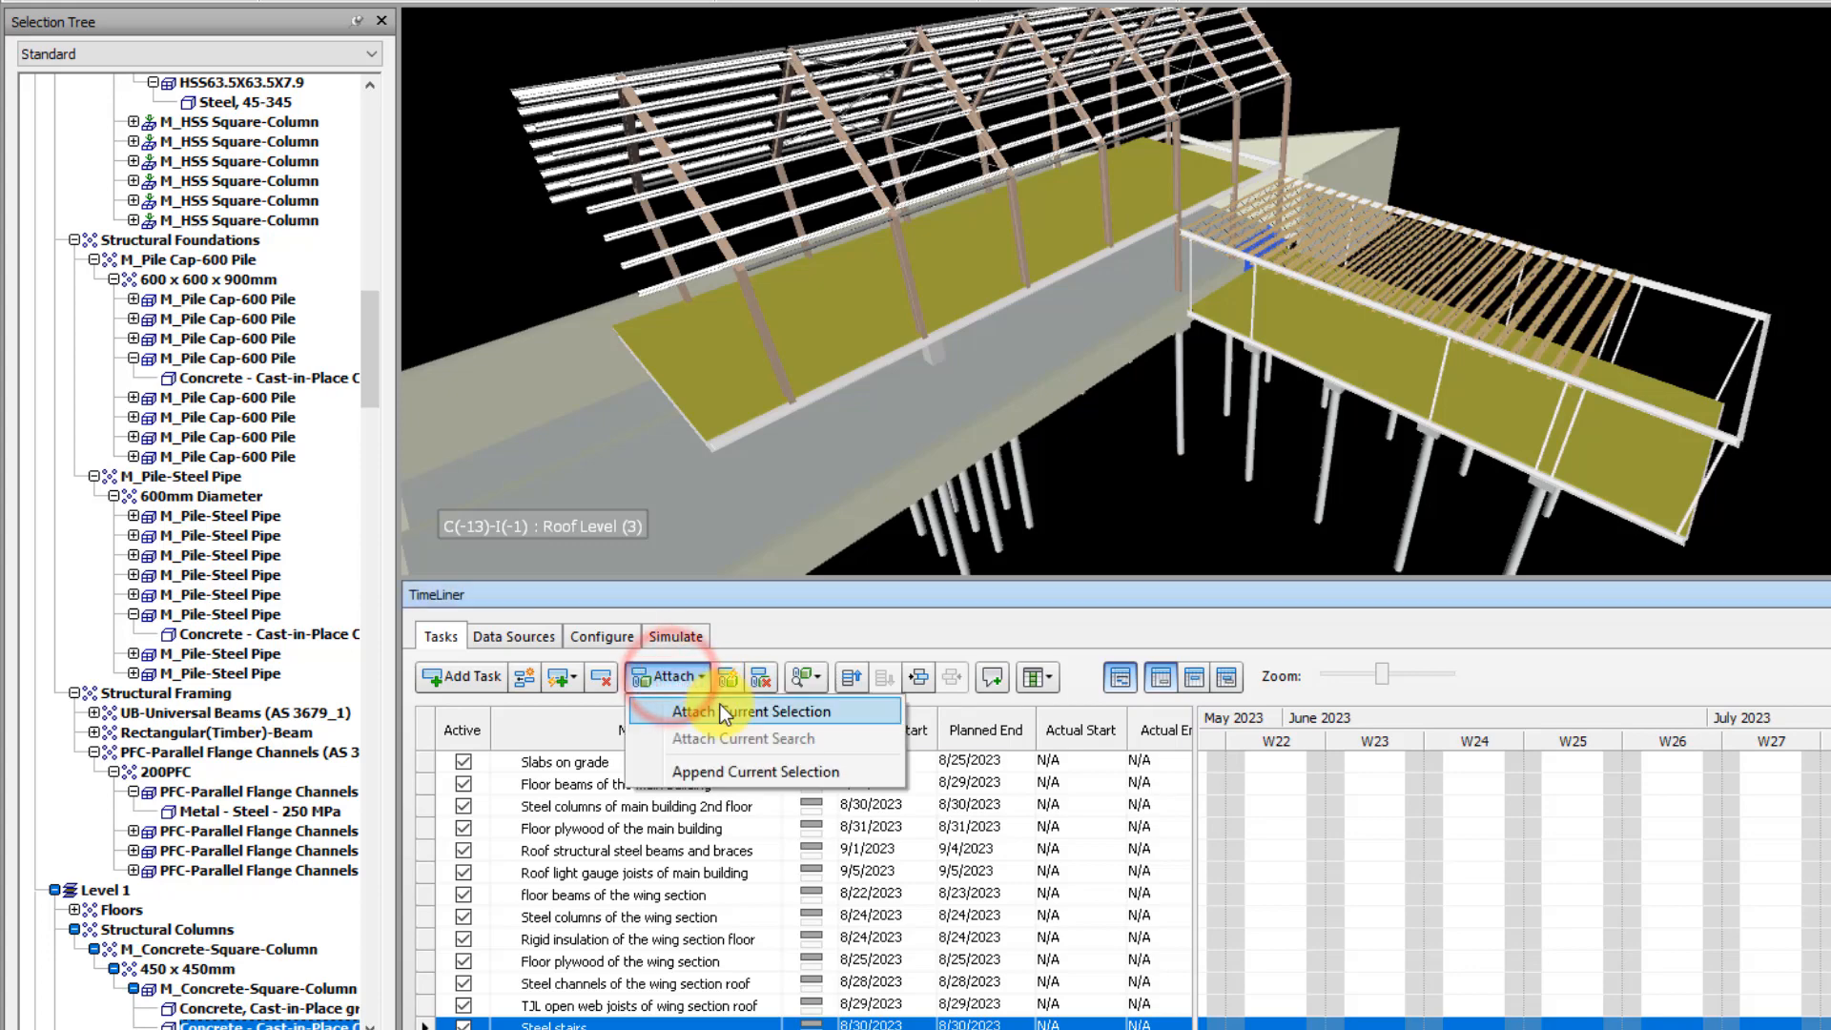
pyautogui.click(1186, 449)
# Search the whole model again for unattached / uncontained items and review the attachments of all tasks
pyautogui.scroll(-2, 1187, 458)
pyautogui.scroll(-3, 1187, 458)
pyautogui.moveTo(1187, 458); pyautogui.dragTo(1196, 383, button='middle')
pyautogui.click(820, 679)
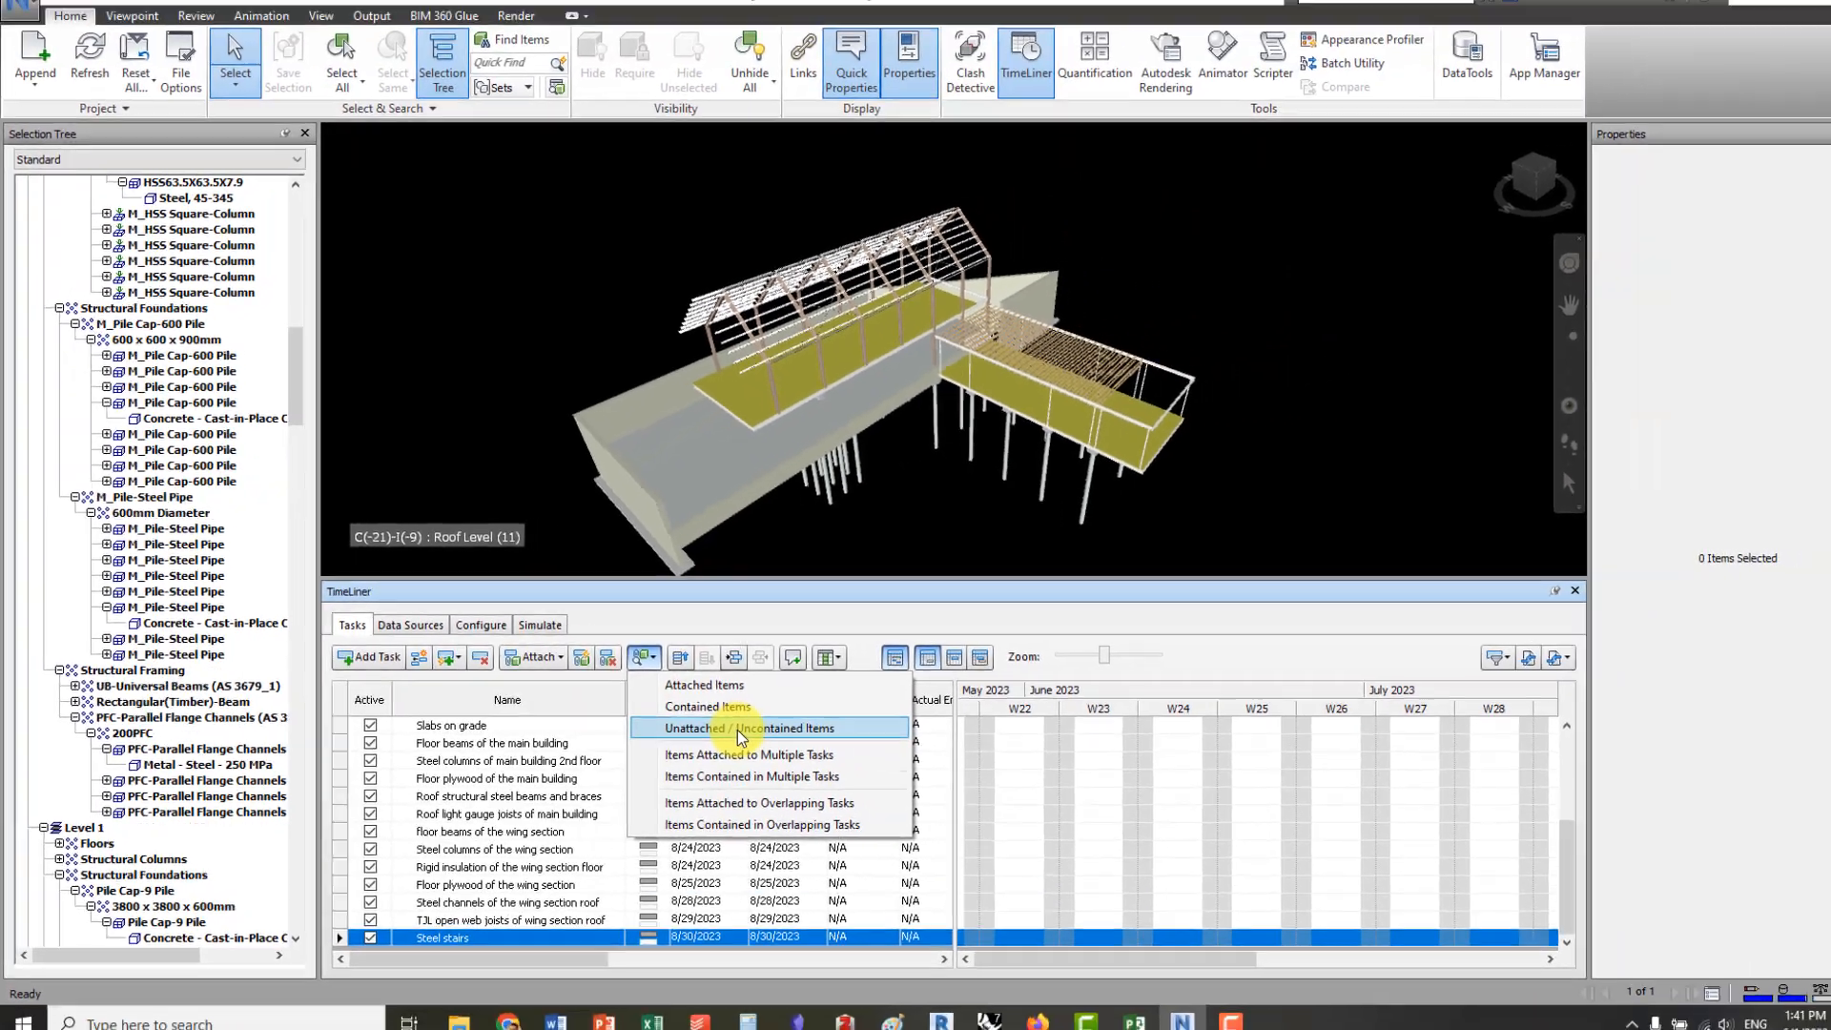
pyautogui.click(931, 770)
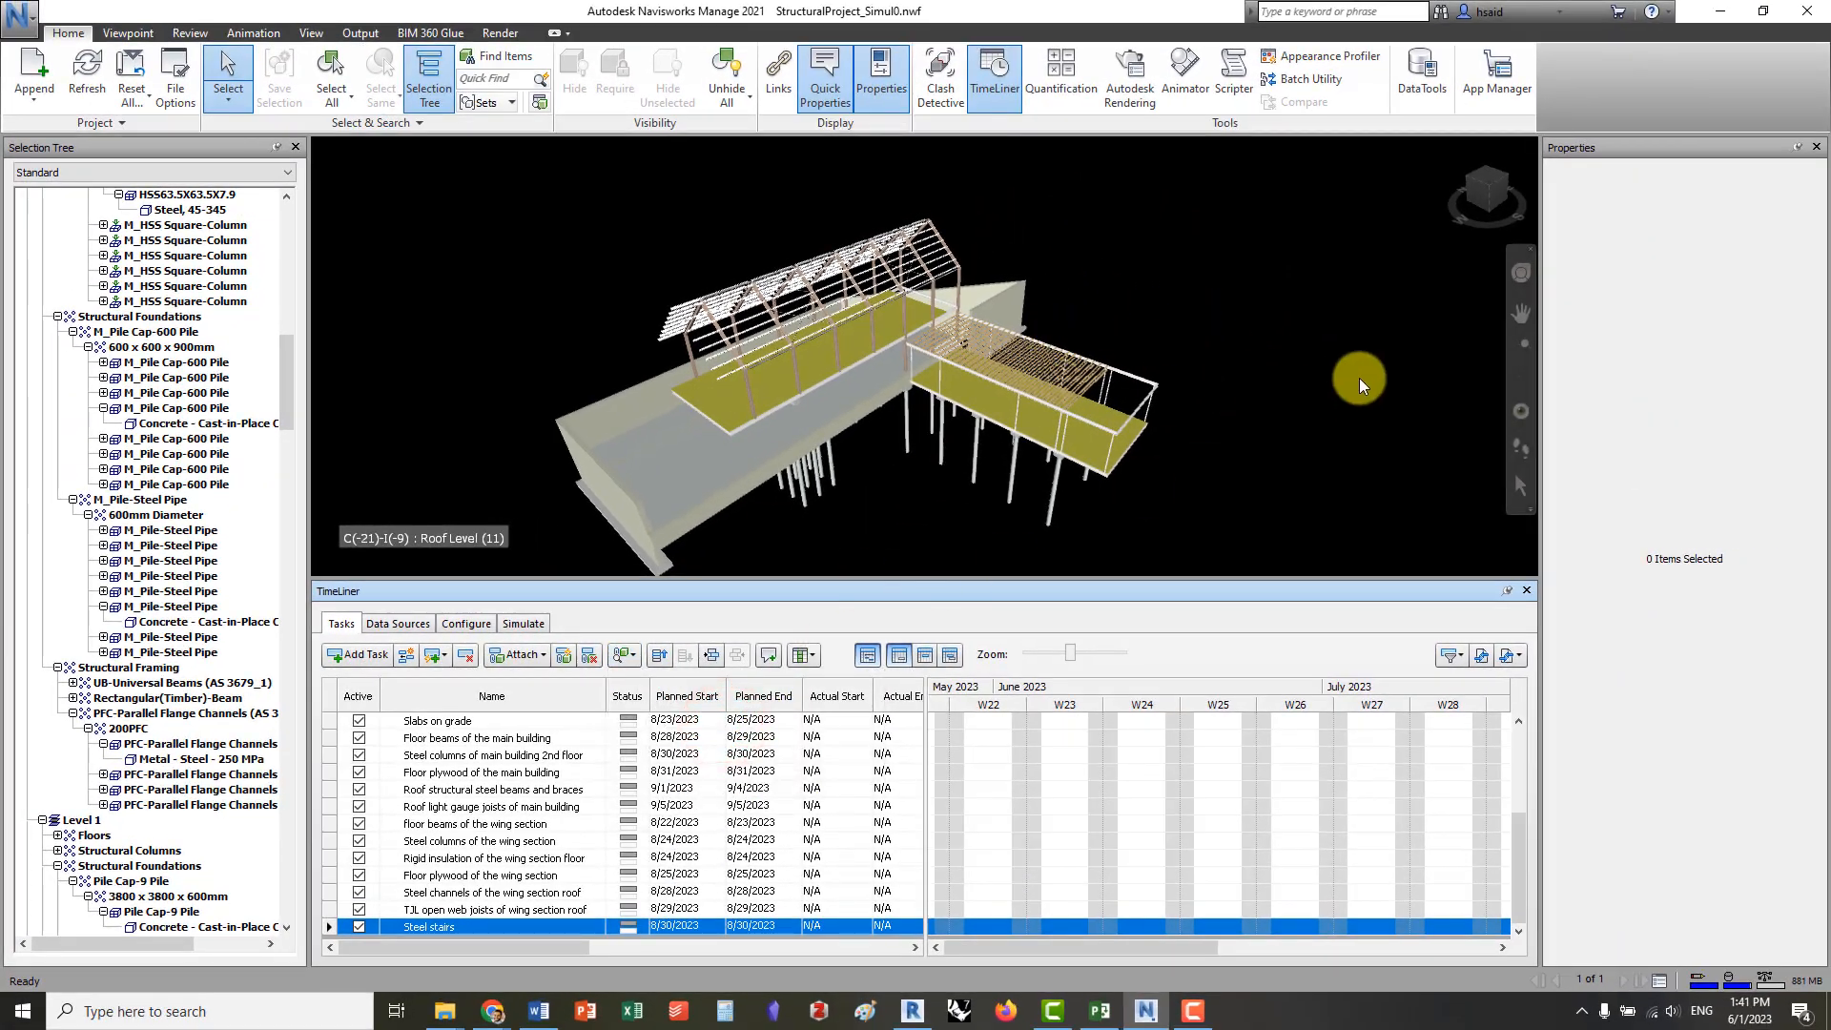
pyautogui.click(1359, 378)
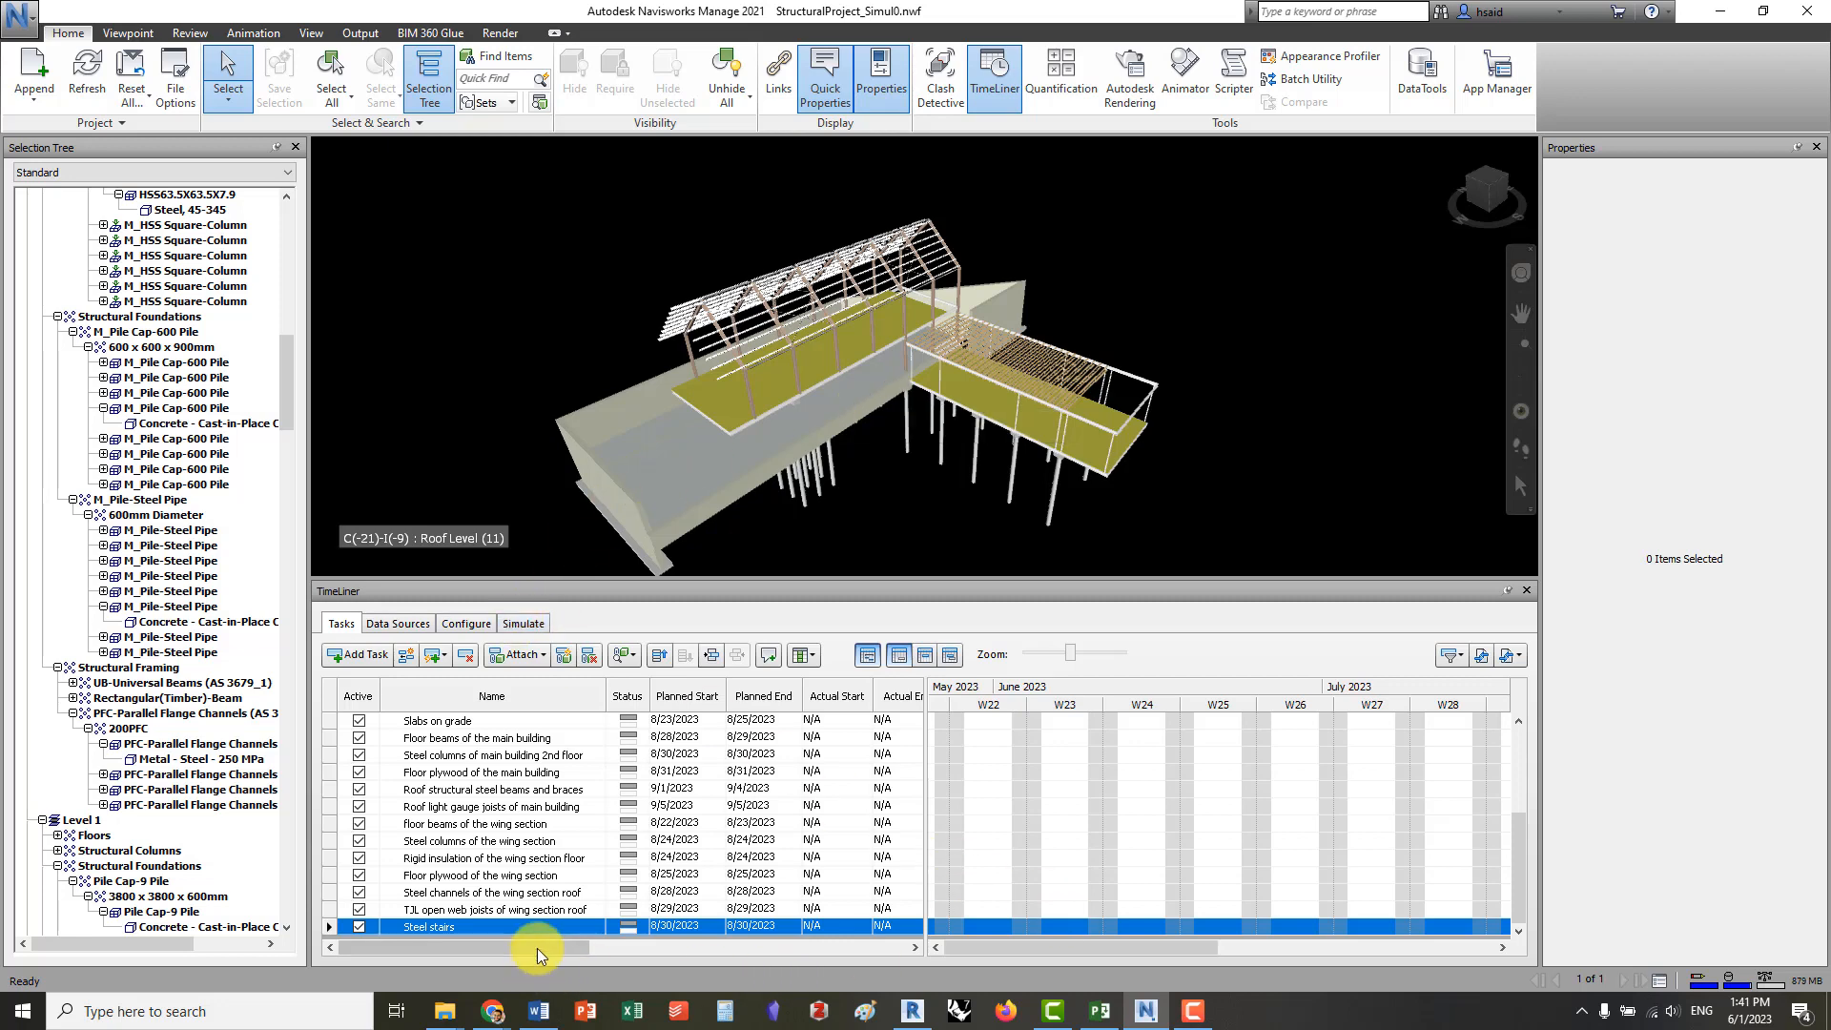
pyautogui.moveTo(539, 950); pyautogui.dragTo(696, 956)
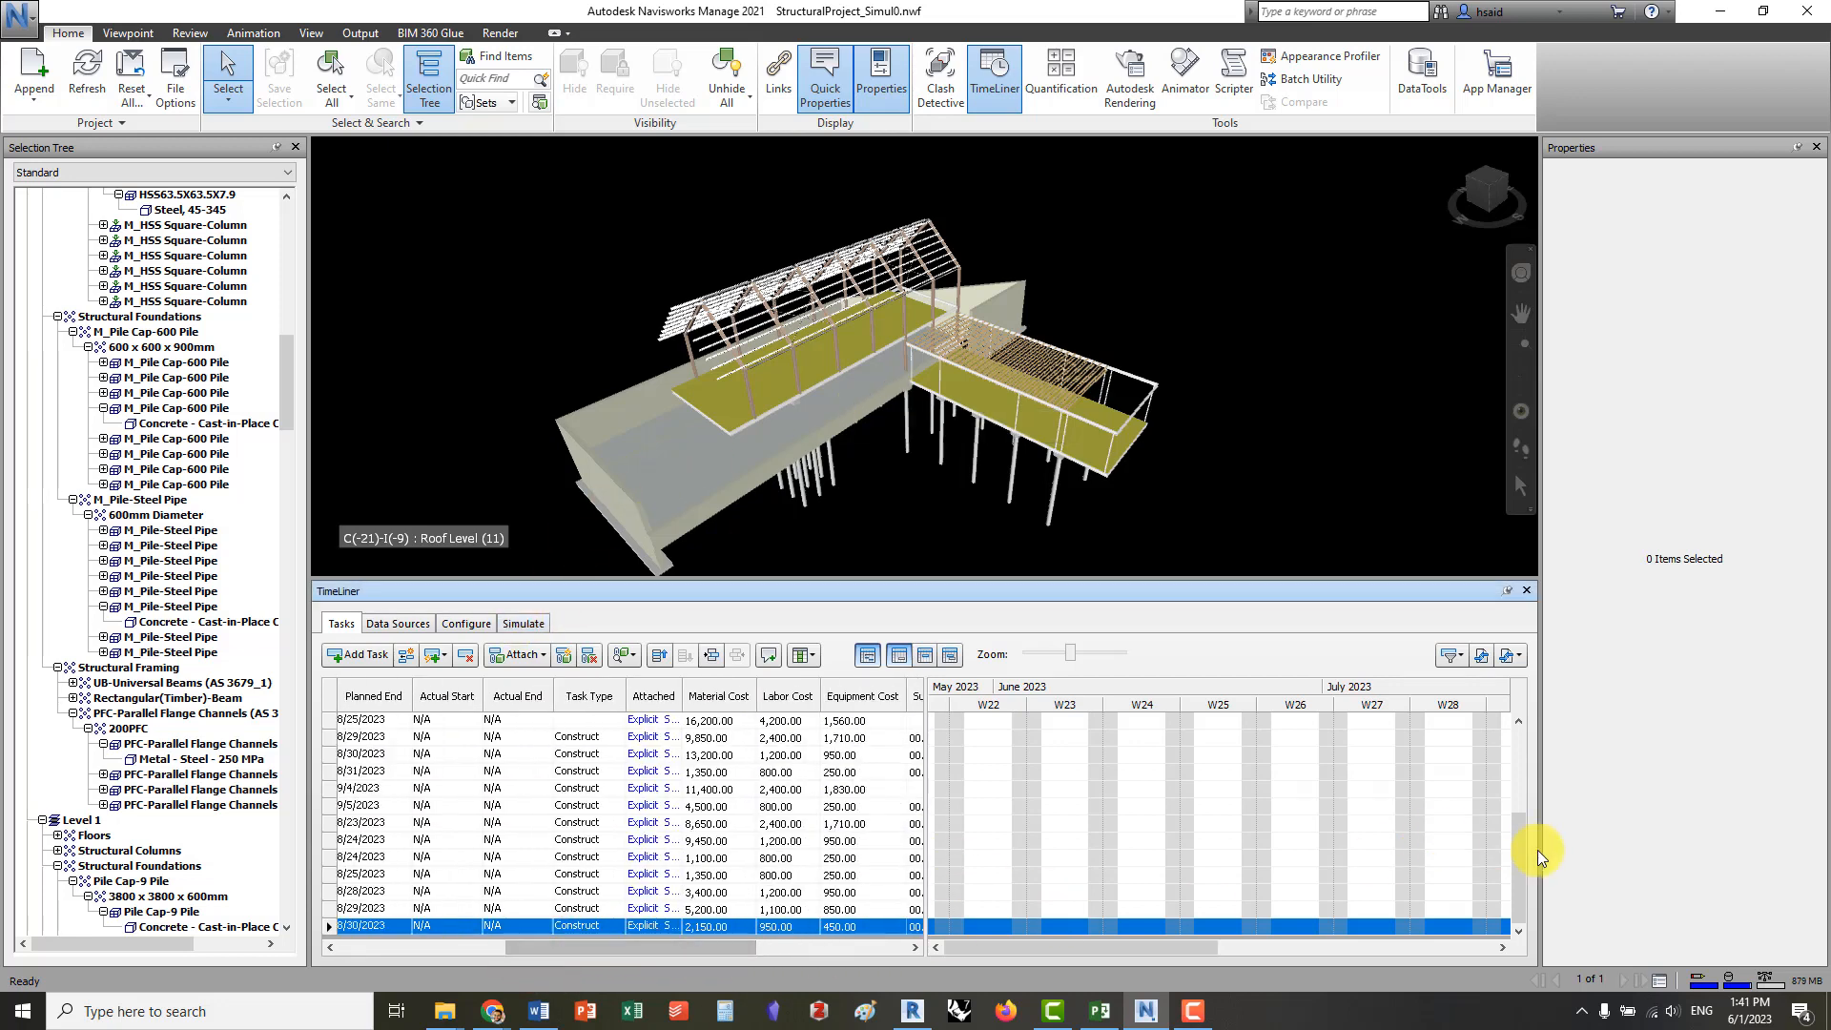
pyautogui.moveTo(1513, 872); pyautogui.dragTo(1519, 754)
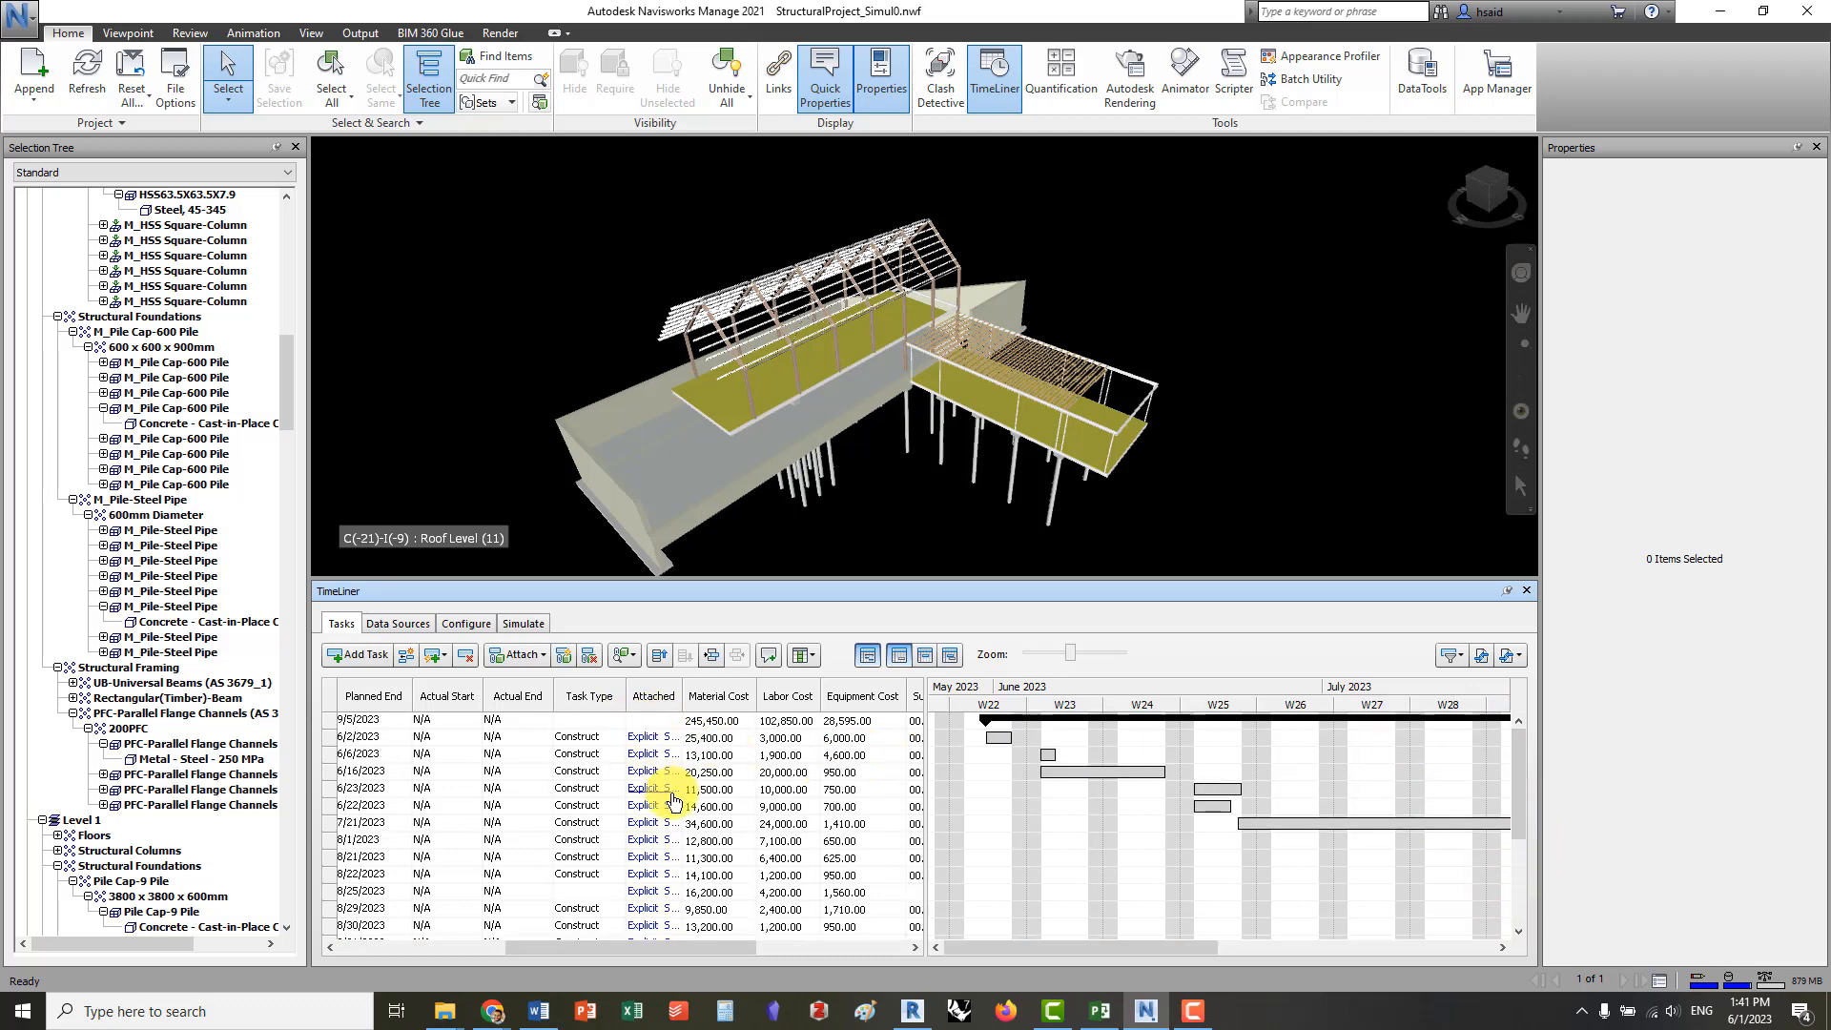
# Scrub the construction simulation through the schedule from 5/31/2023 to 9/5/2023 and back to the start
pyautogui.click(523, 622)
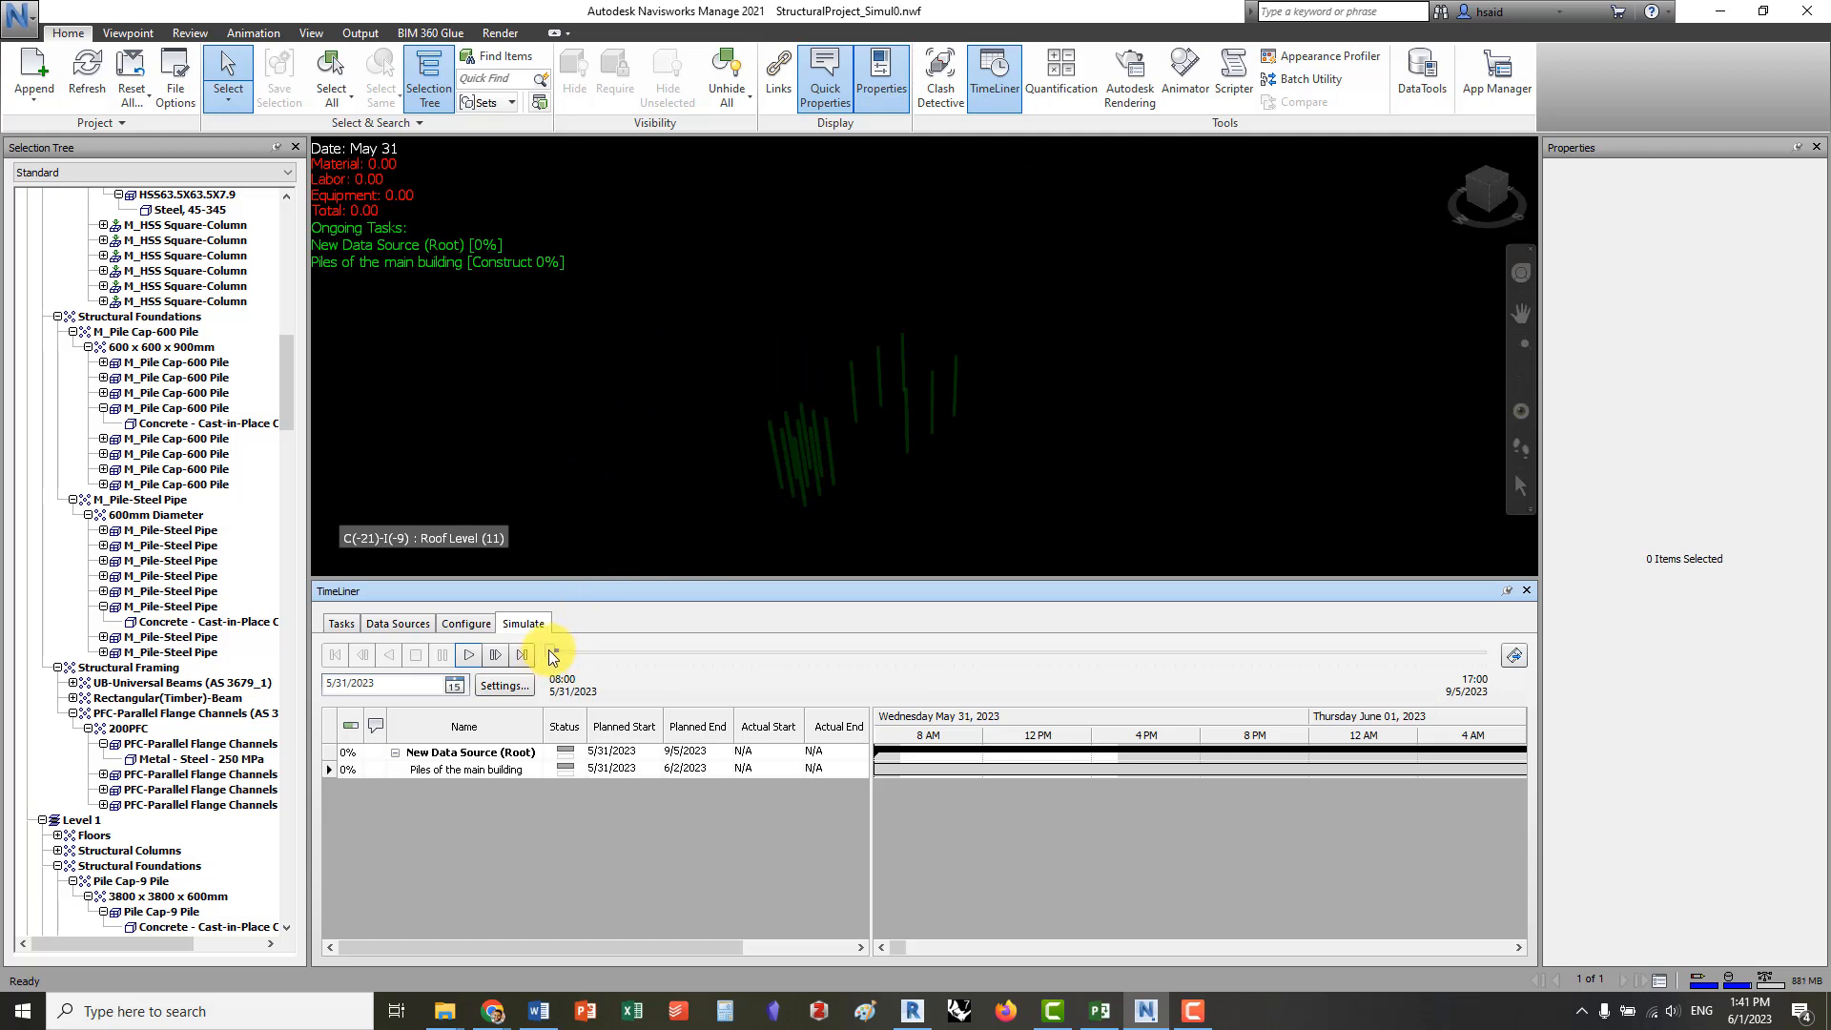
pyautogui.moveTo(553, 657); pyautogui.dragTo(1530, 589)
pyautogui.moveTo(1486, 652); pyautogui.dragTo(552, 658)
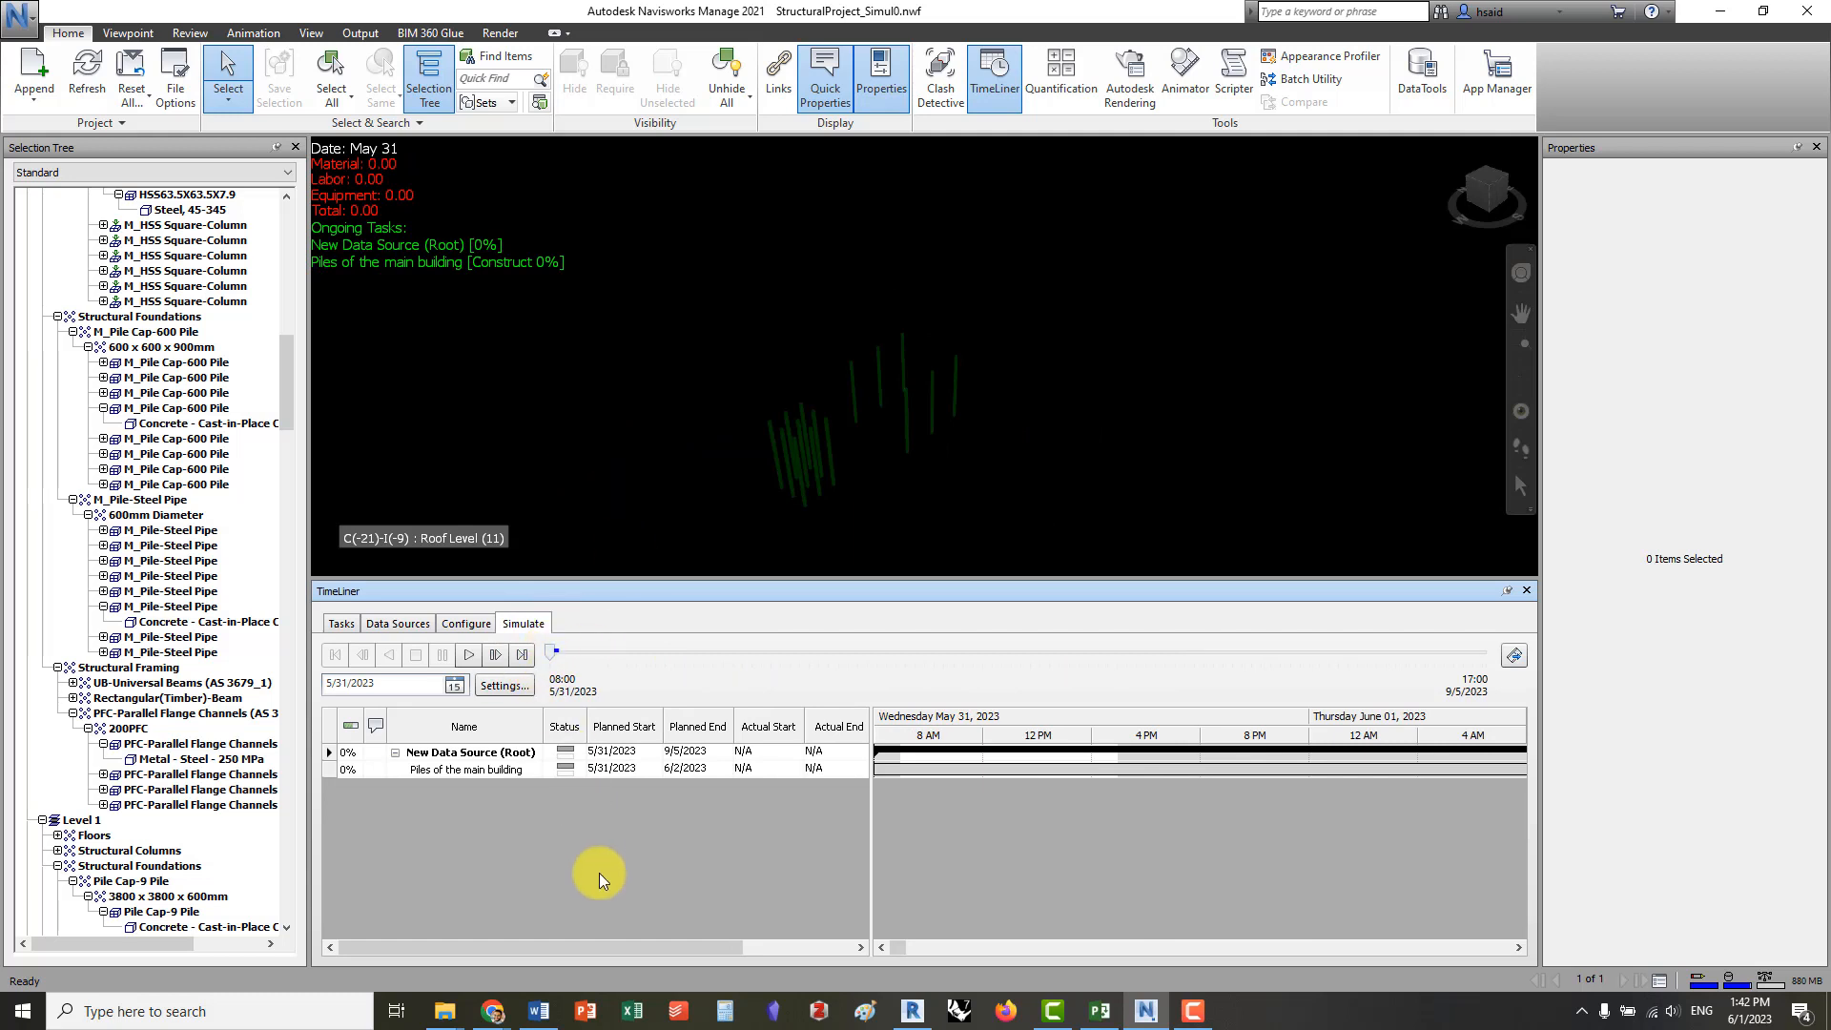
pyautogui.click(635, 948)
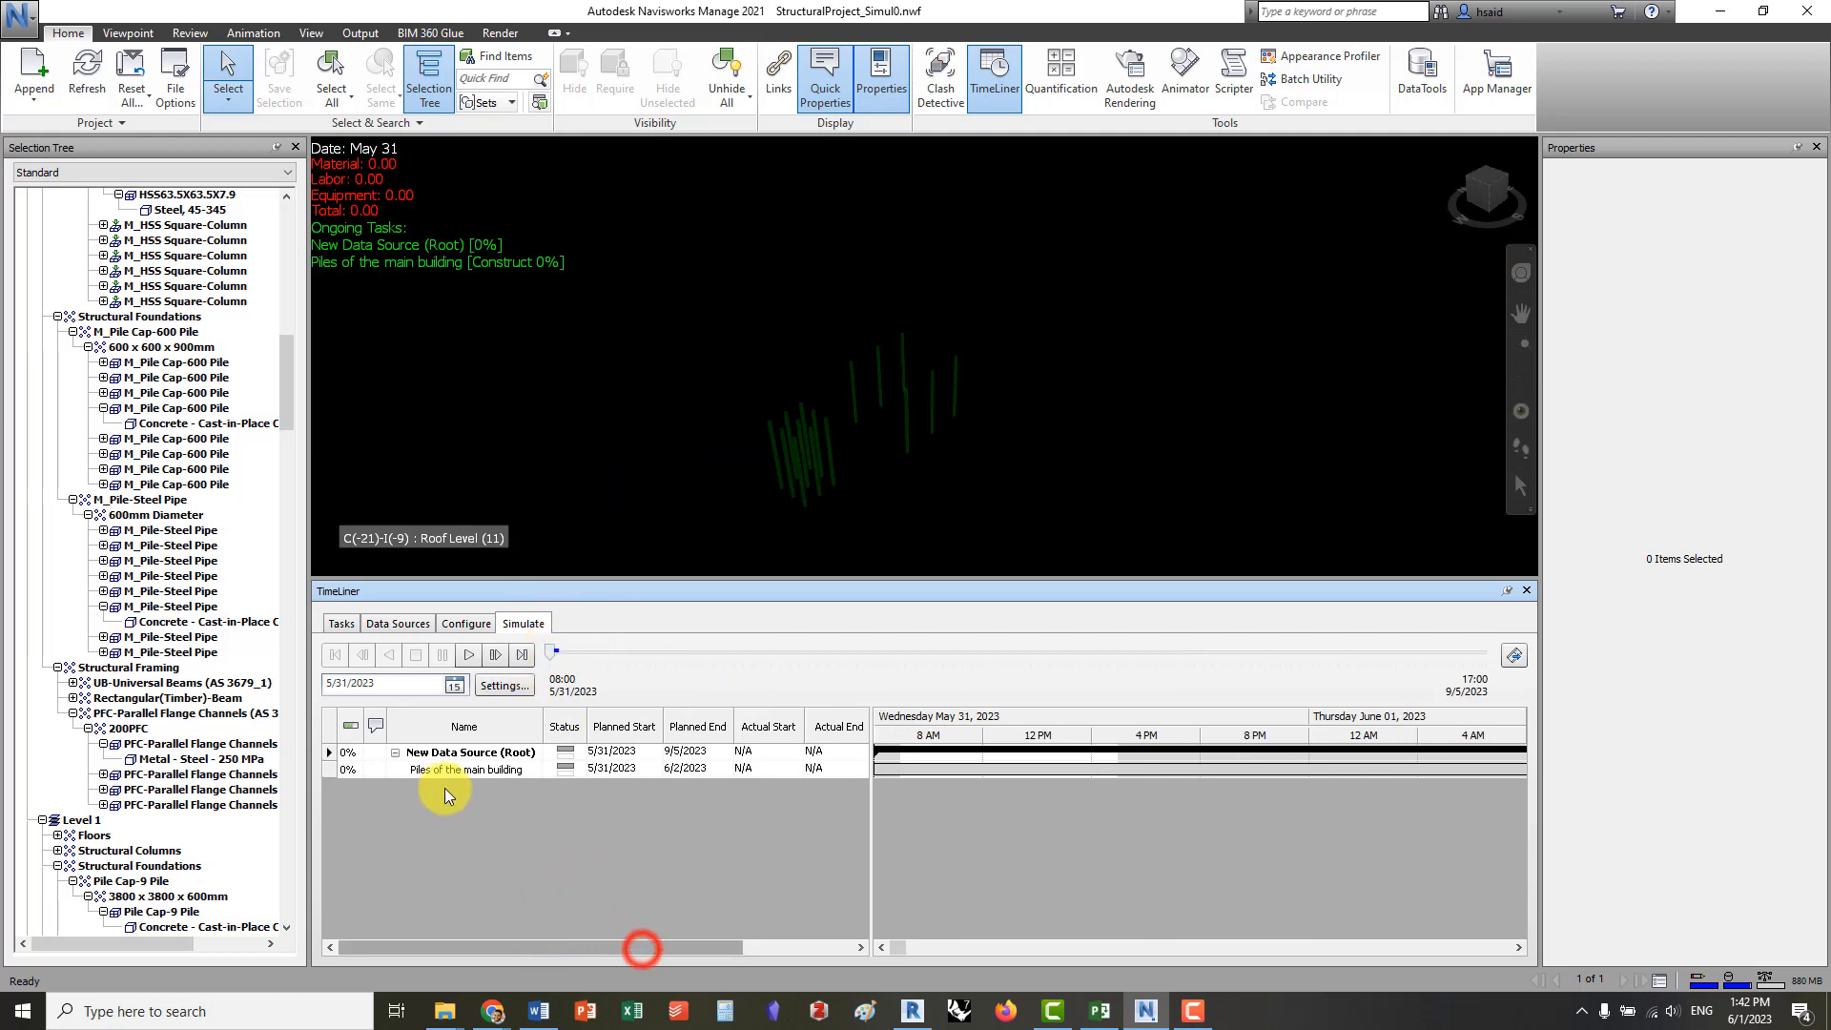
# Check the task type choices of the Slabs on grade task and preview the start of the simulation
pyautogui.click(399, 625)
pyautogui.click(343, 624)
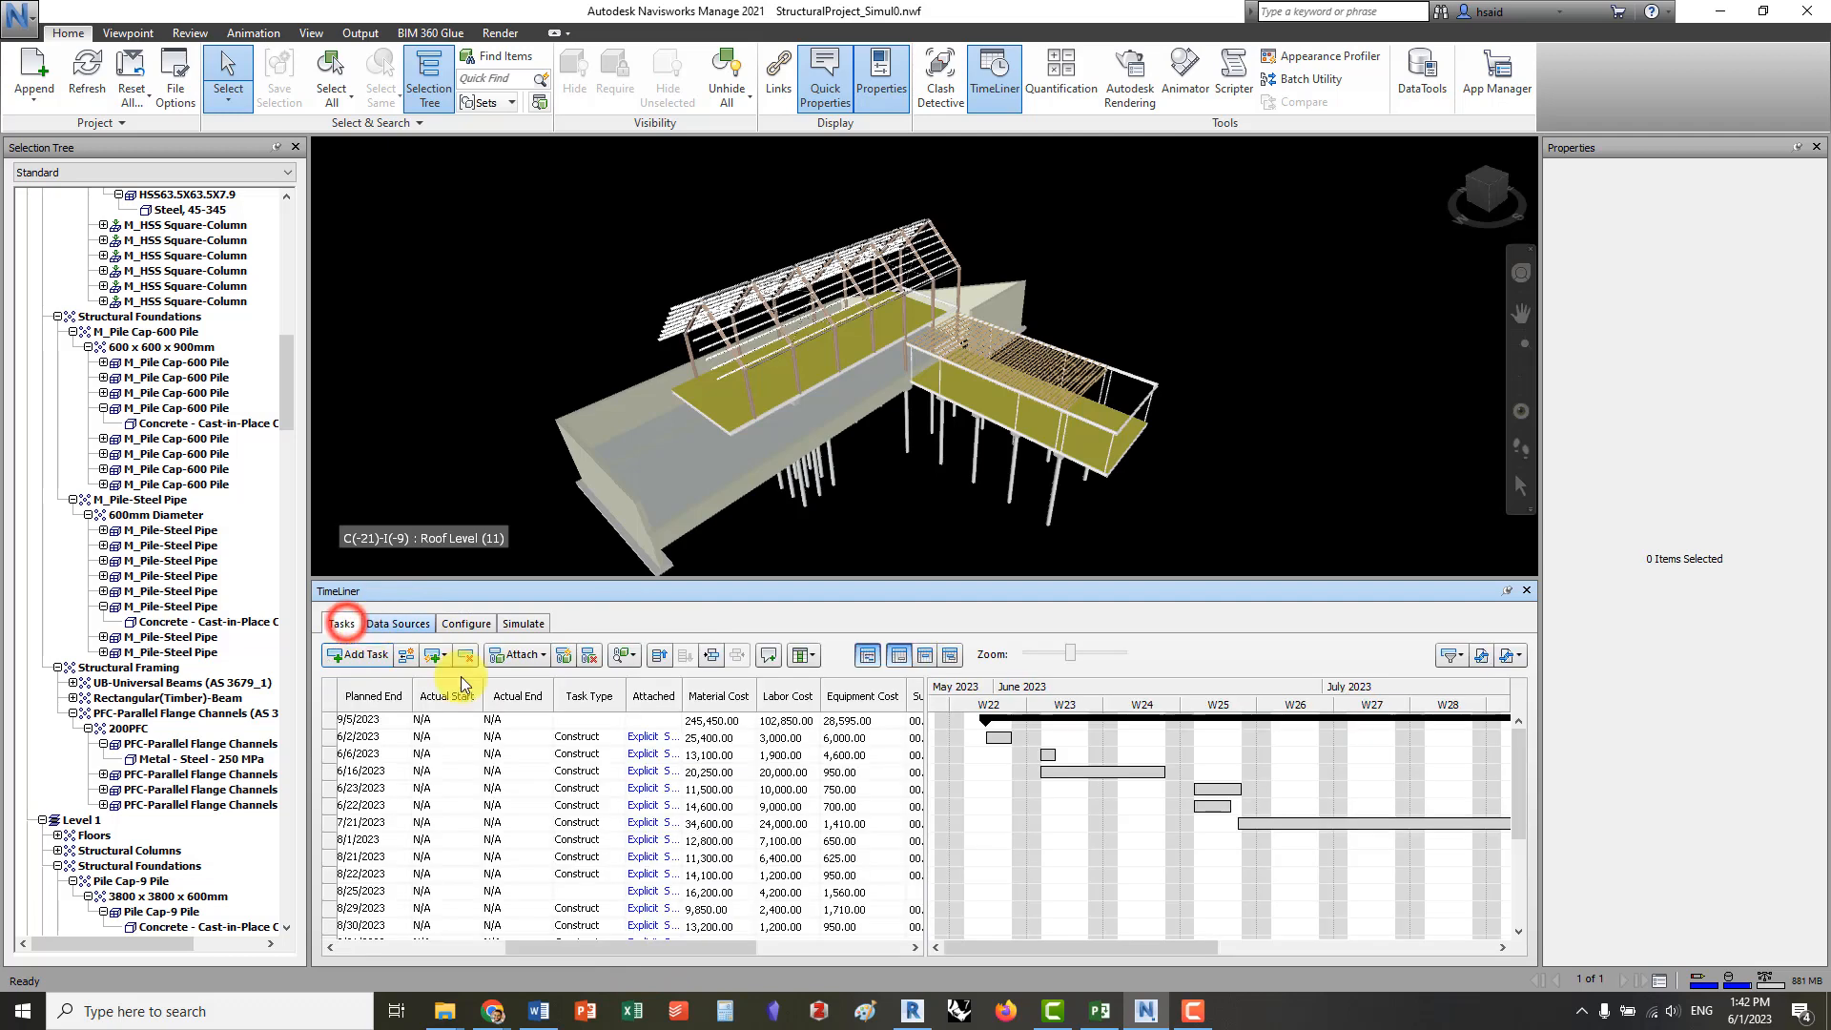
pyautogui.click(579, 893)
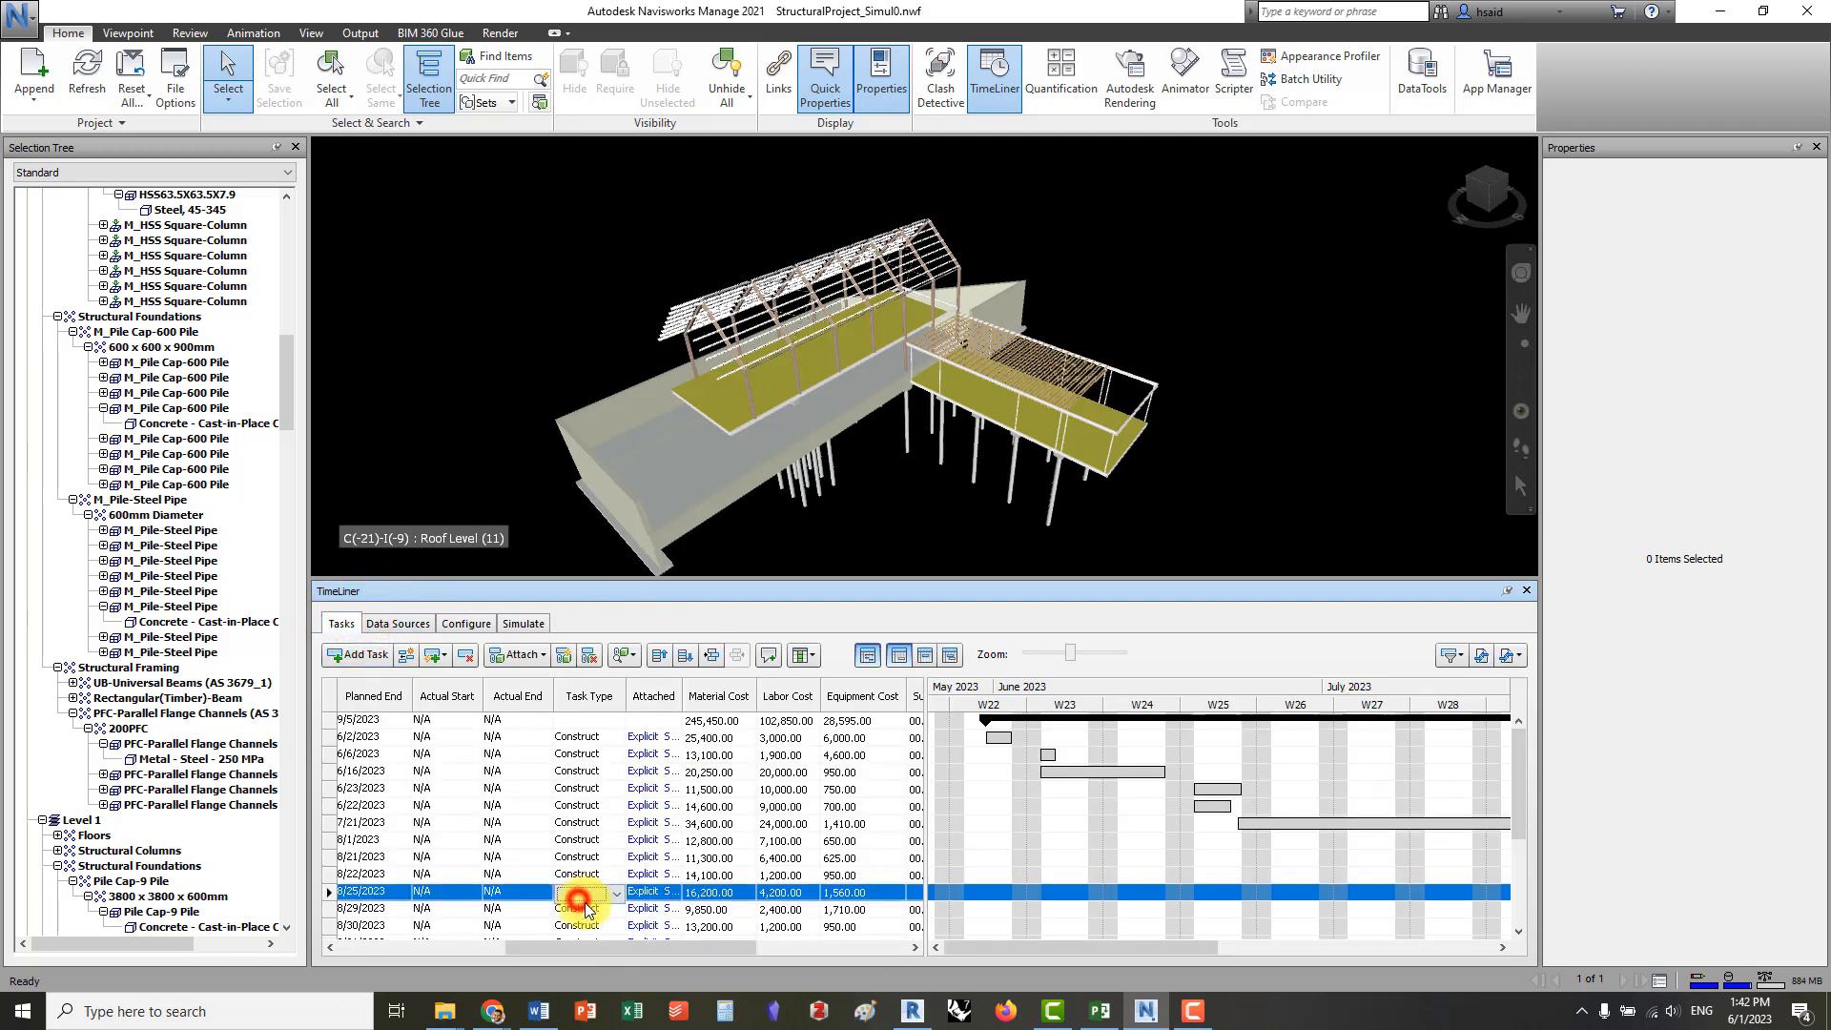
pyautogui.moveTo(607, 948); pyautogui.dragTo(552, 957)
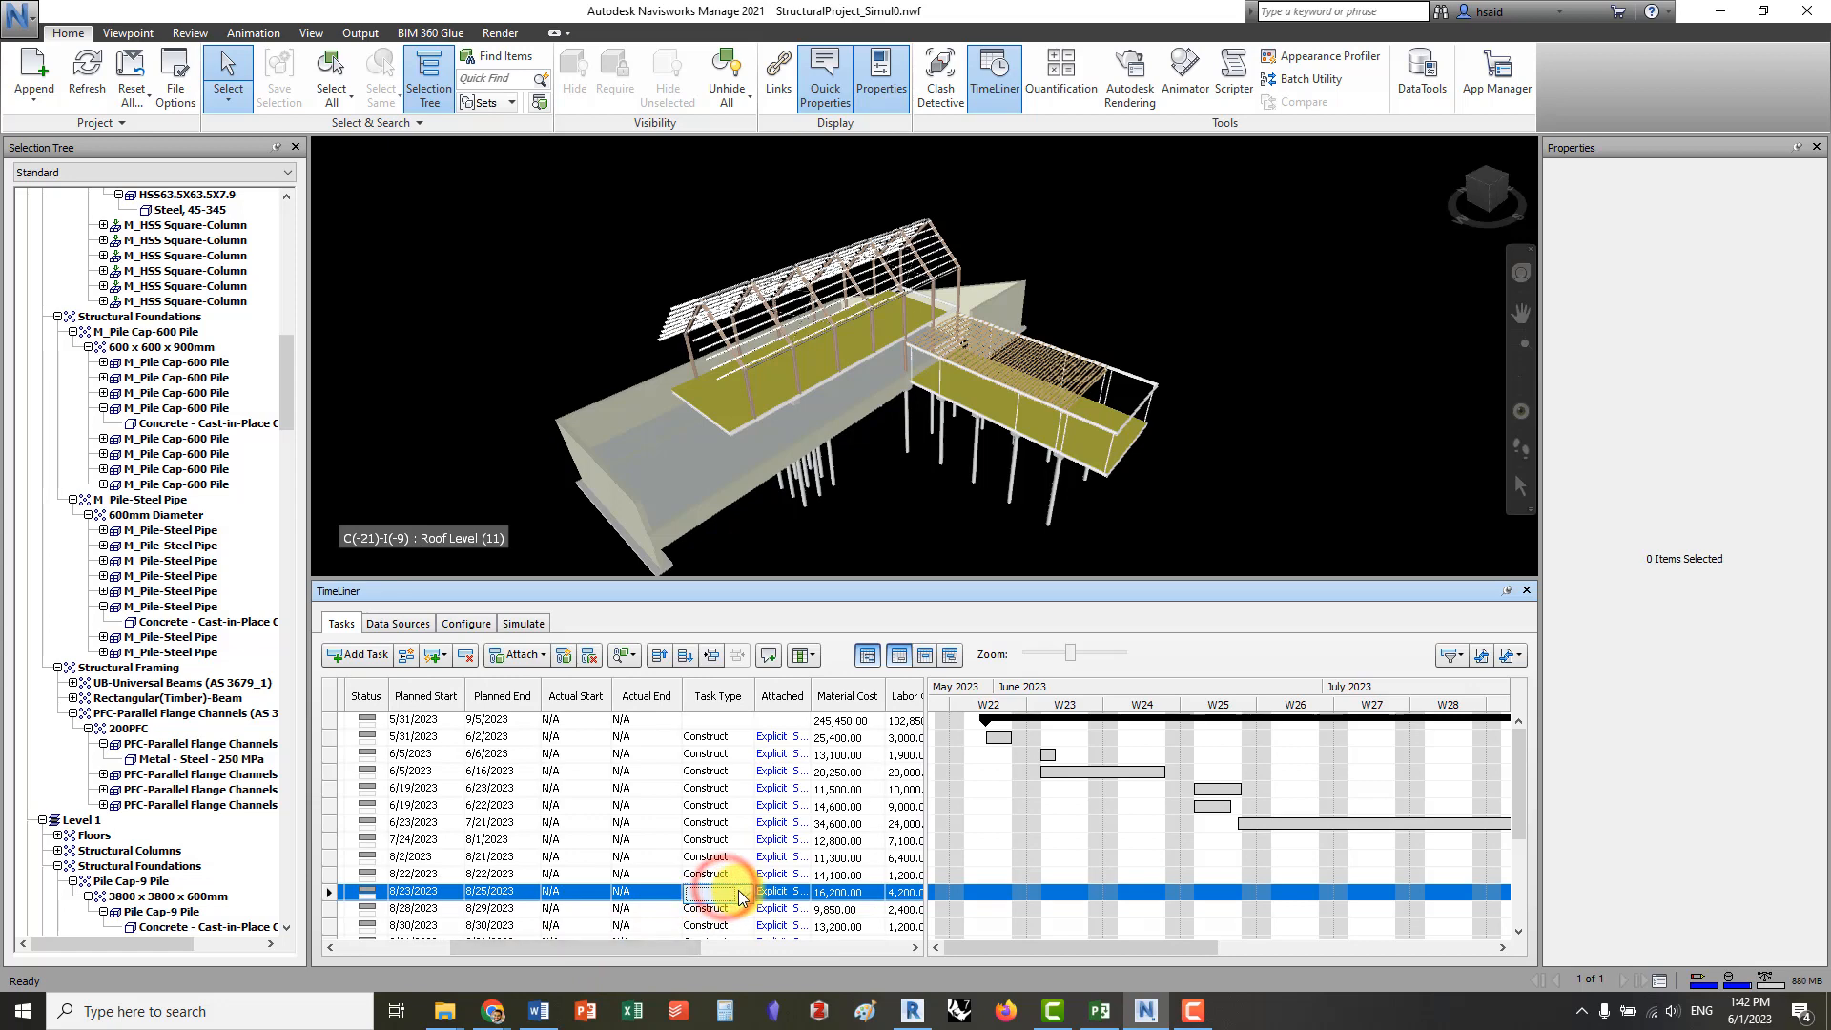
pyautogui.click(790, 719)
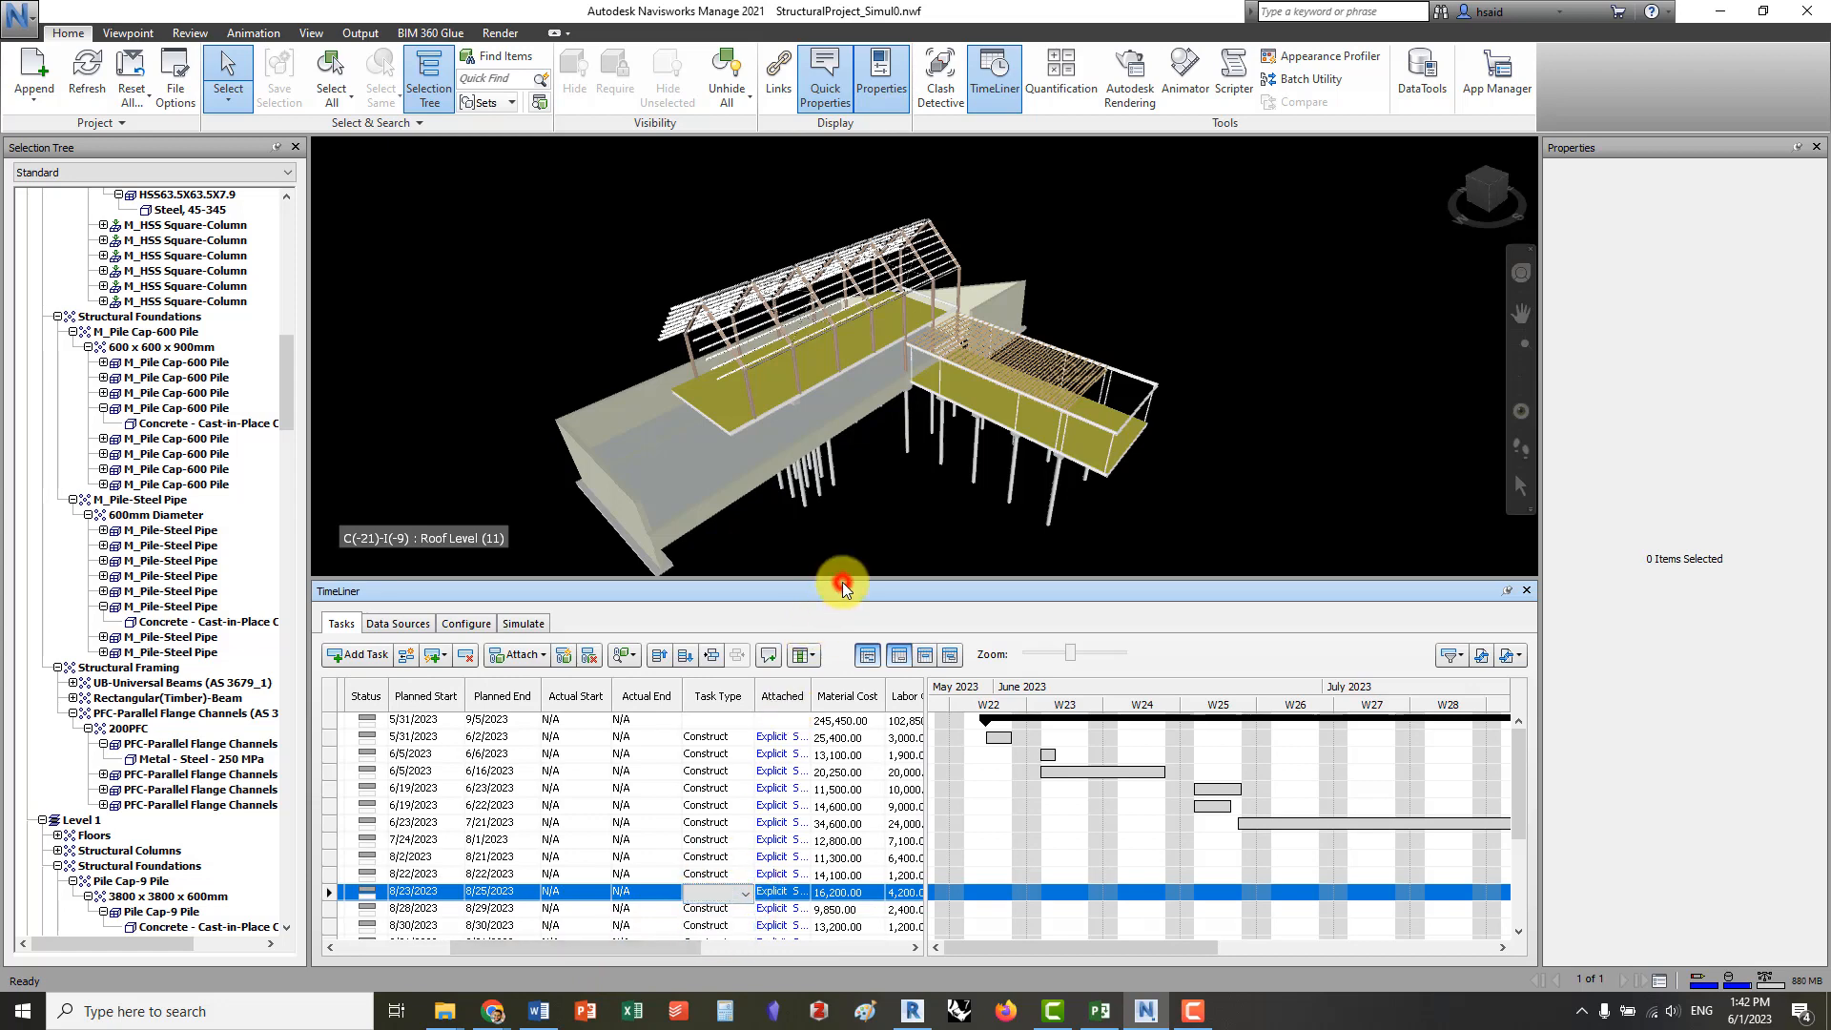
pyautogui.click(524, 624)
pyautogui.moveTo(553, 651)
pyautogui.mouseDown()
pyautogui.moveTo(1502, 620)
pyautogui.moveTo(581, 653)
pyautogui.mouseUp()
# Set the task type of the Slabs on grade task to Construct
pyautogui.click(341, 623)
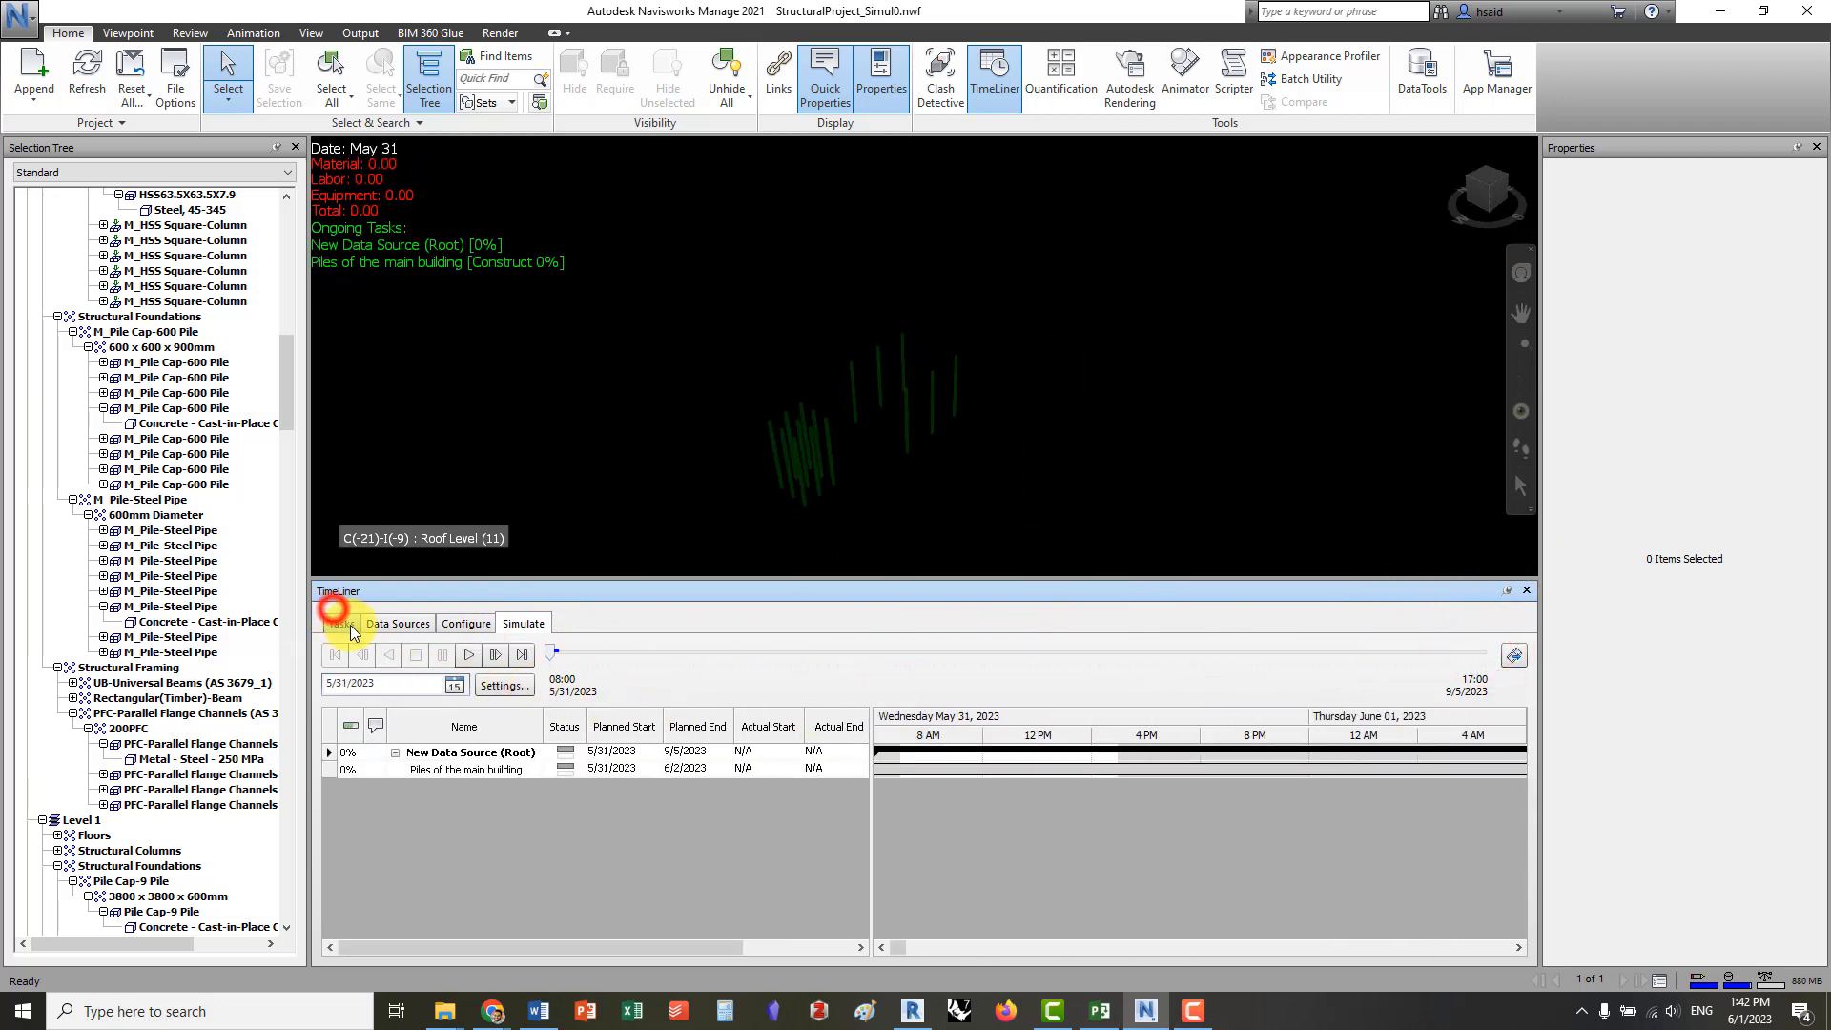
pyautogui.click(734, 891)
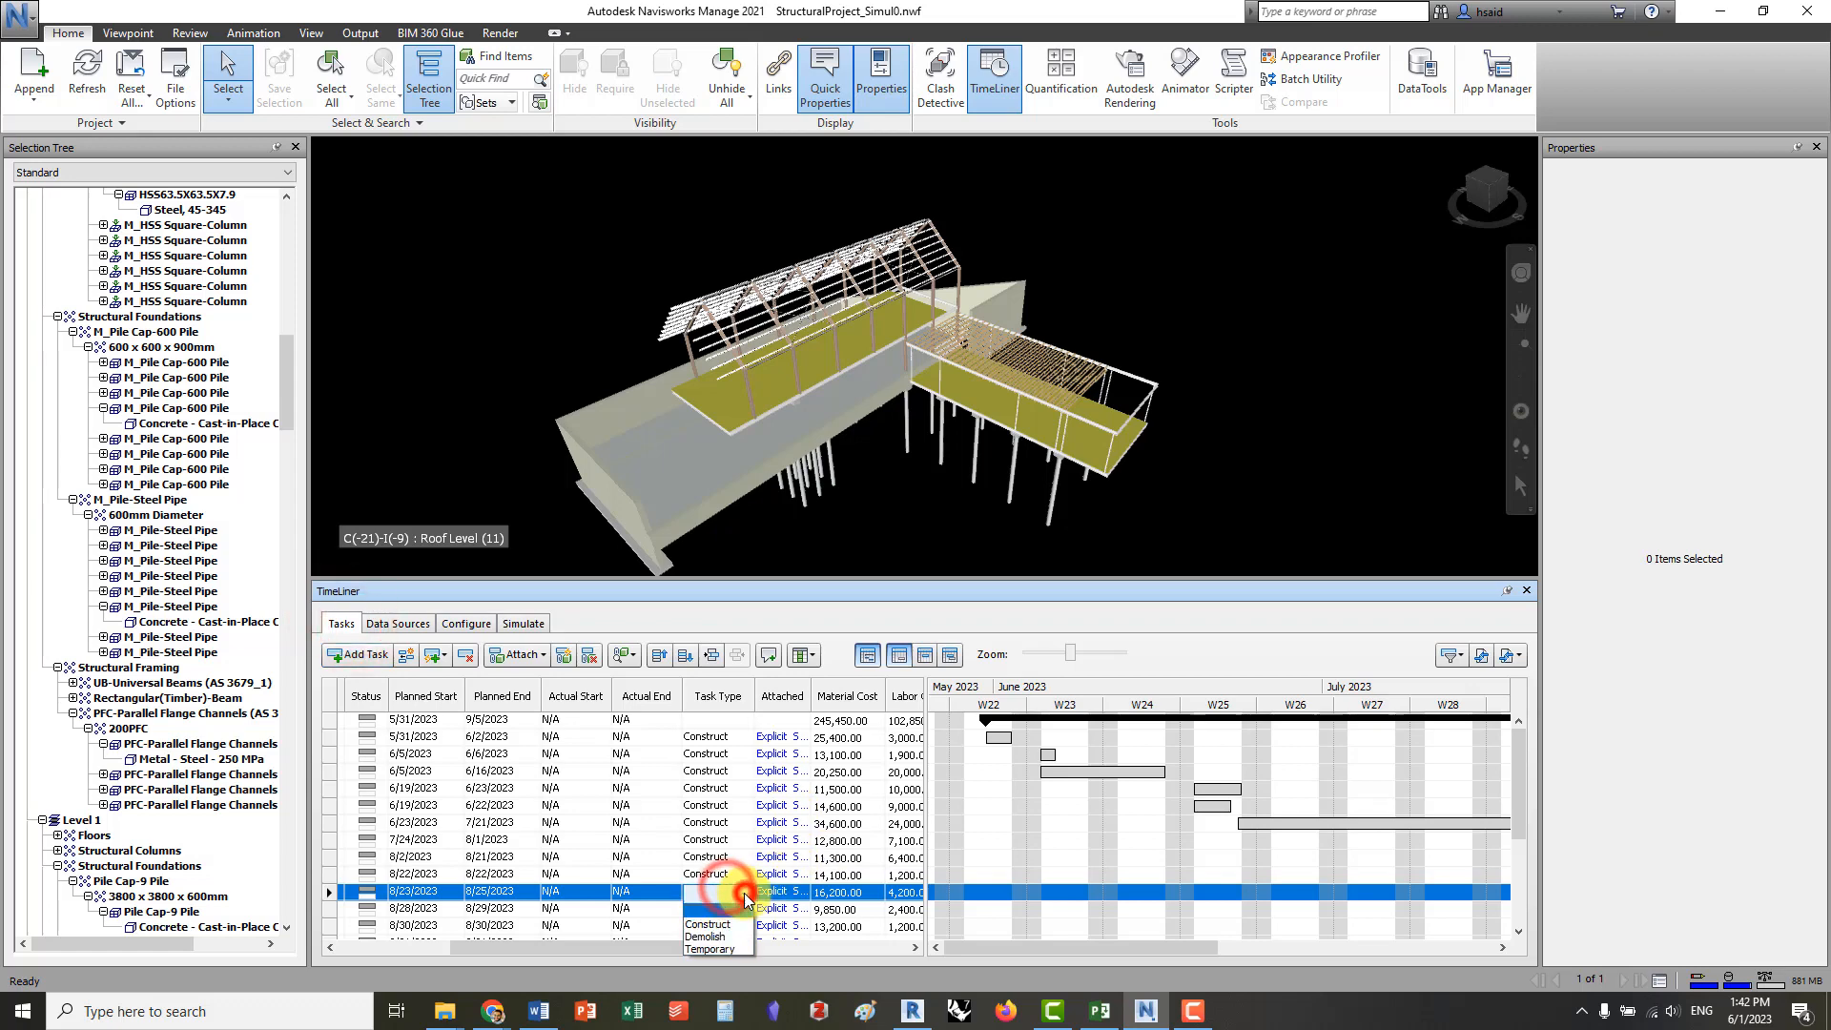
pyautogui.click(720, 924)
# Play the construction simulation and scrub through its dates up to 9/5/2023 to examine the building sequence and costs
pyautogui.click(515, 623)
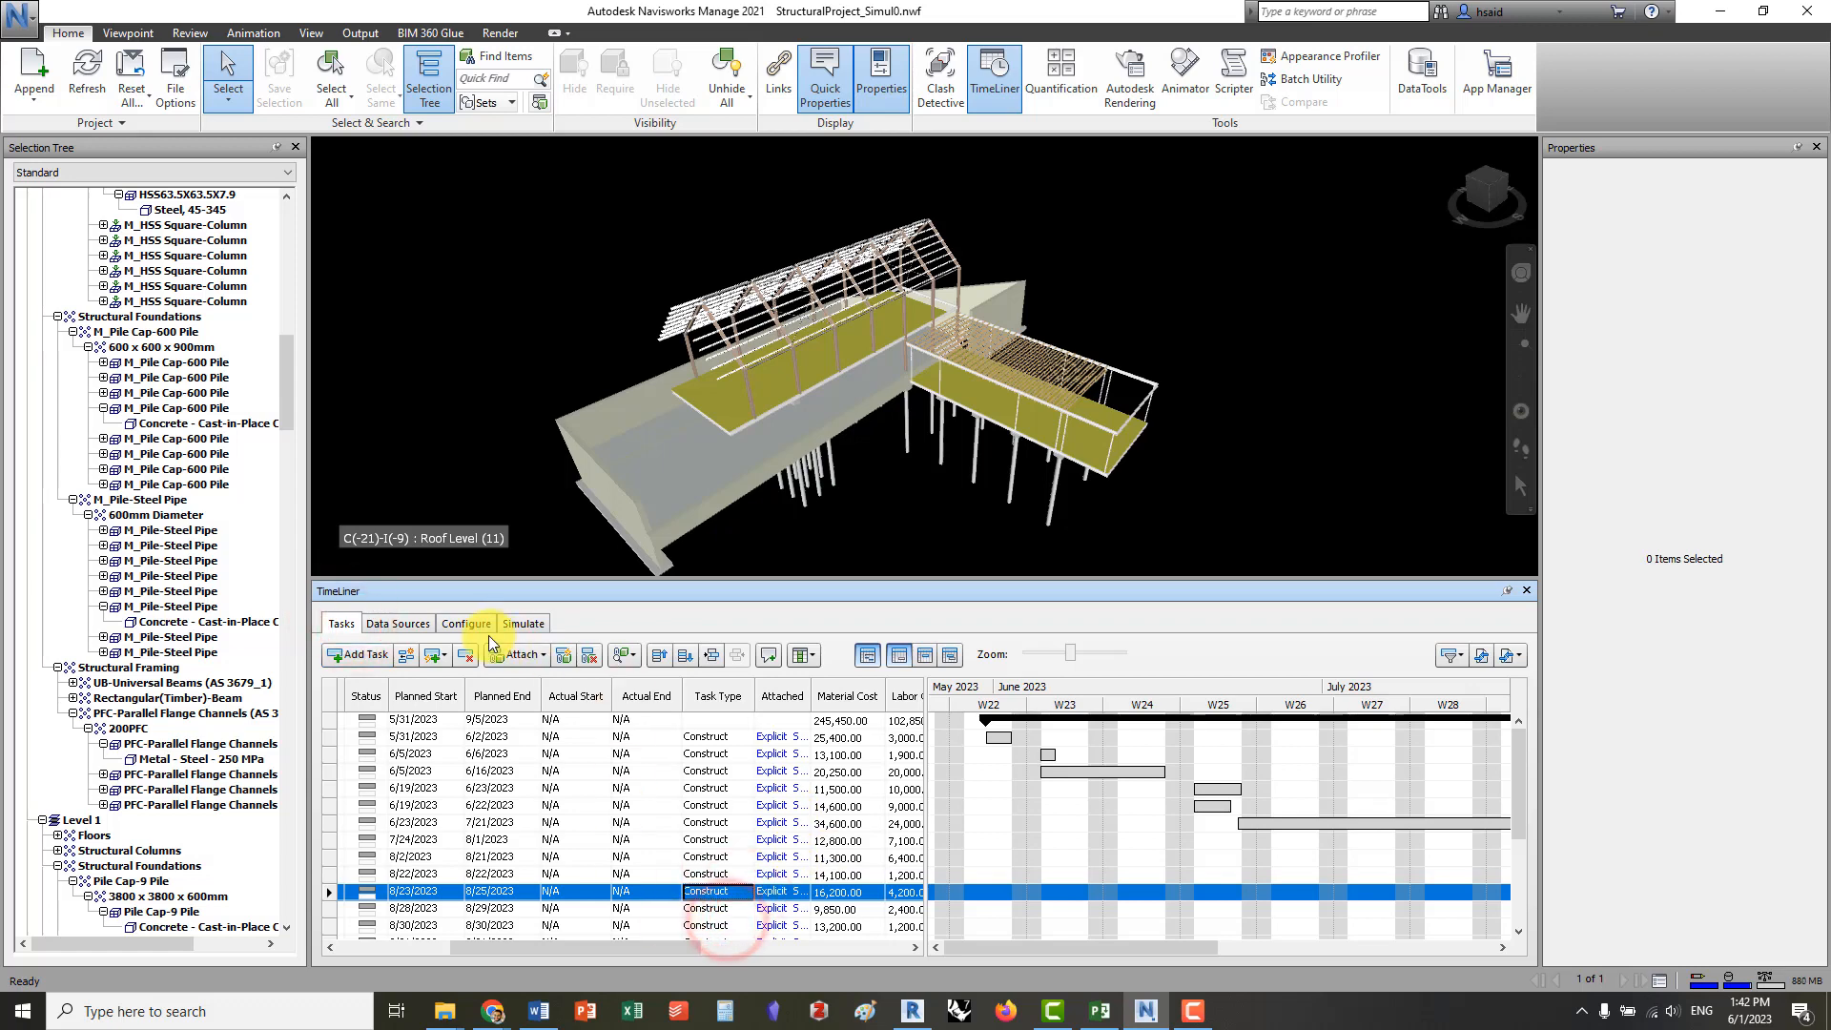
pyautogui.moveTo(550, 655); pyautogui.dragTo(517, 688)
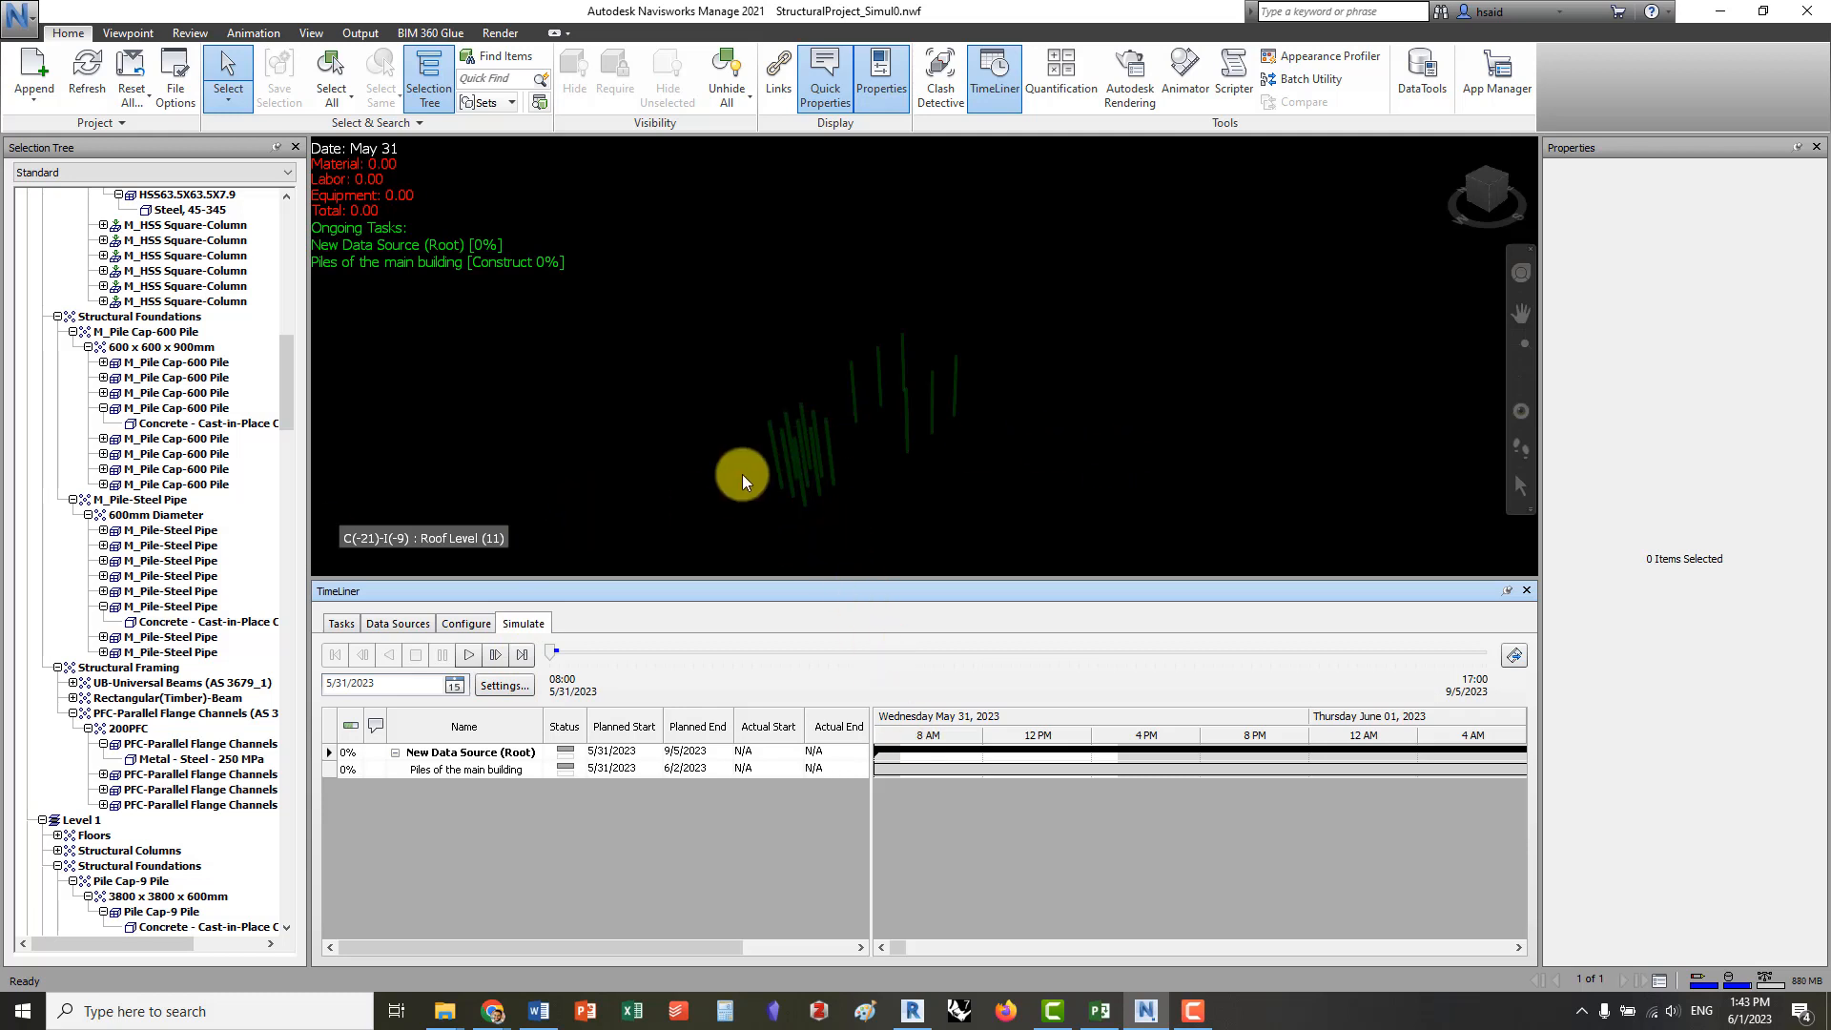
pyautogui.click(468, 654)
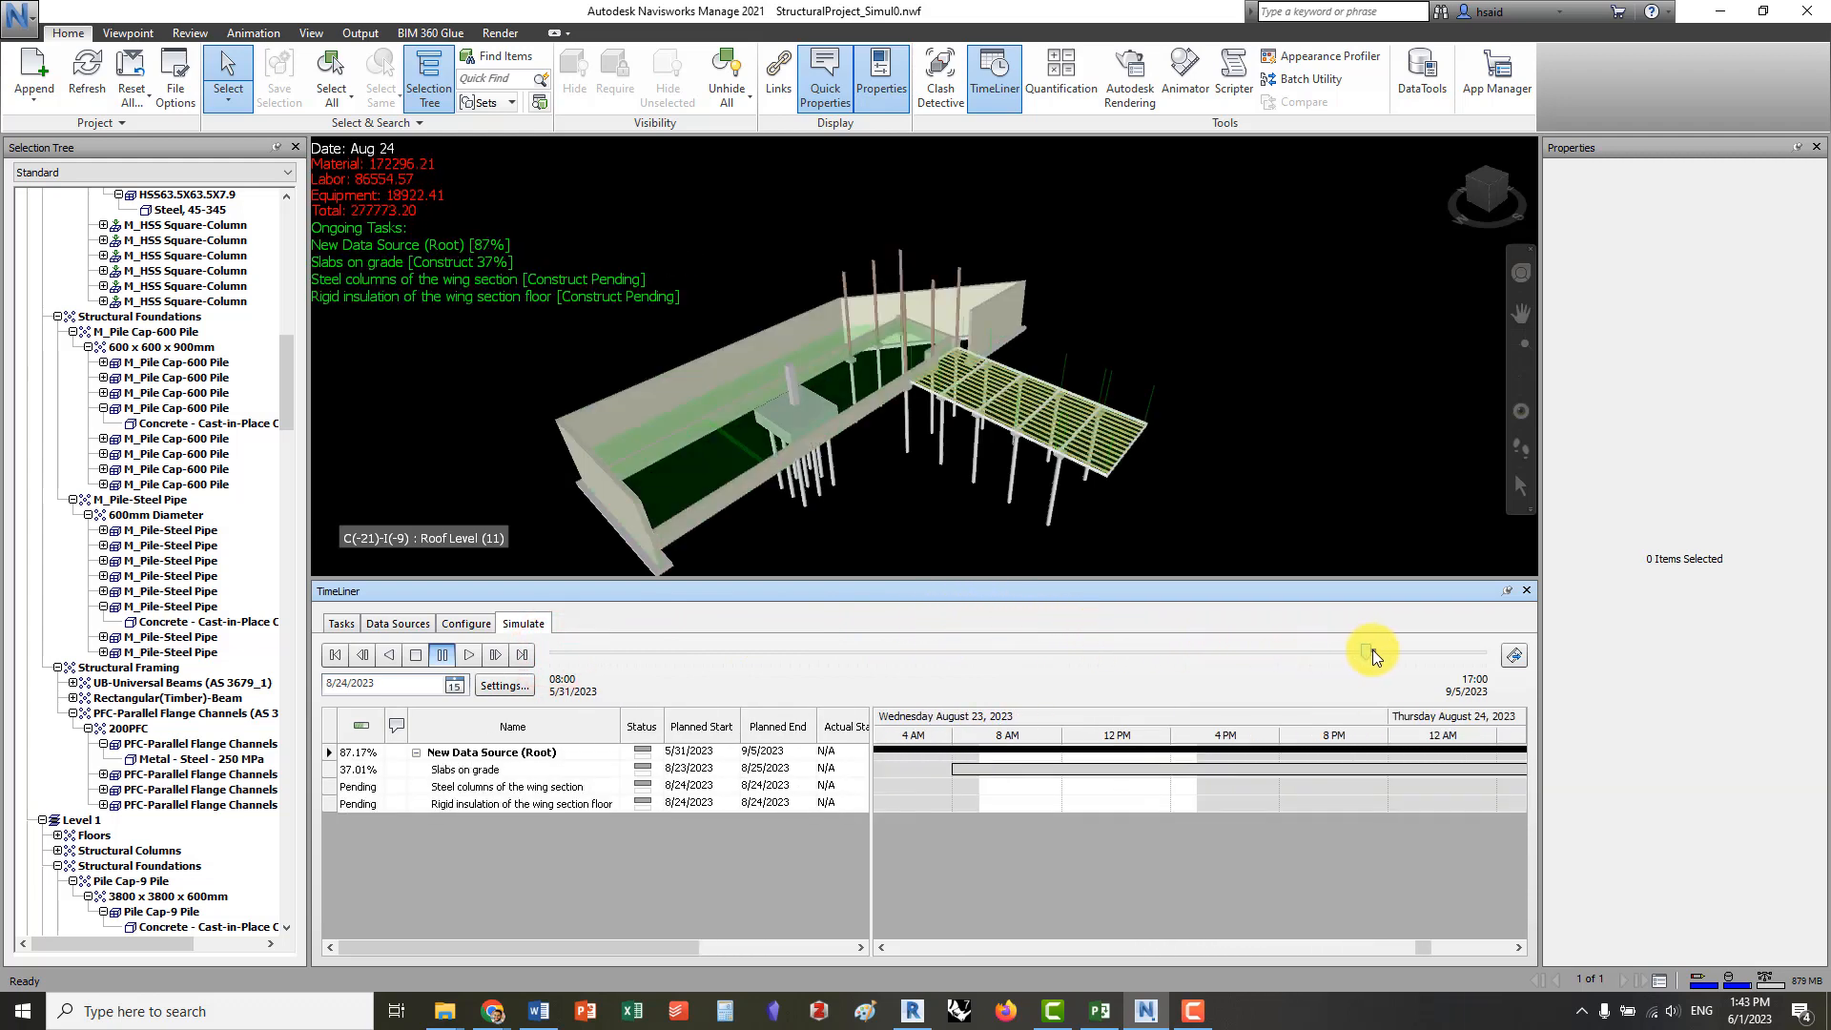
pyautogui.moveTo(1486, 653); pyautogui.dragTo(973, 654)
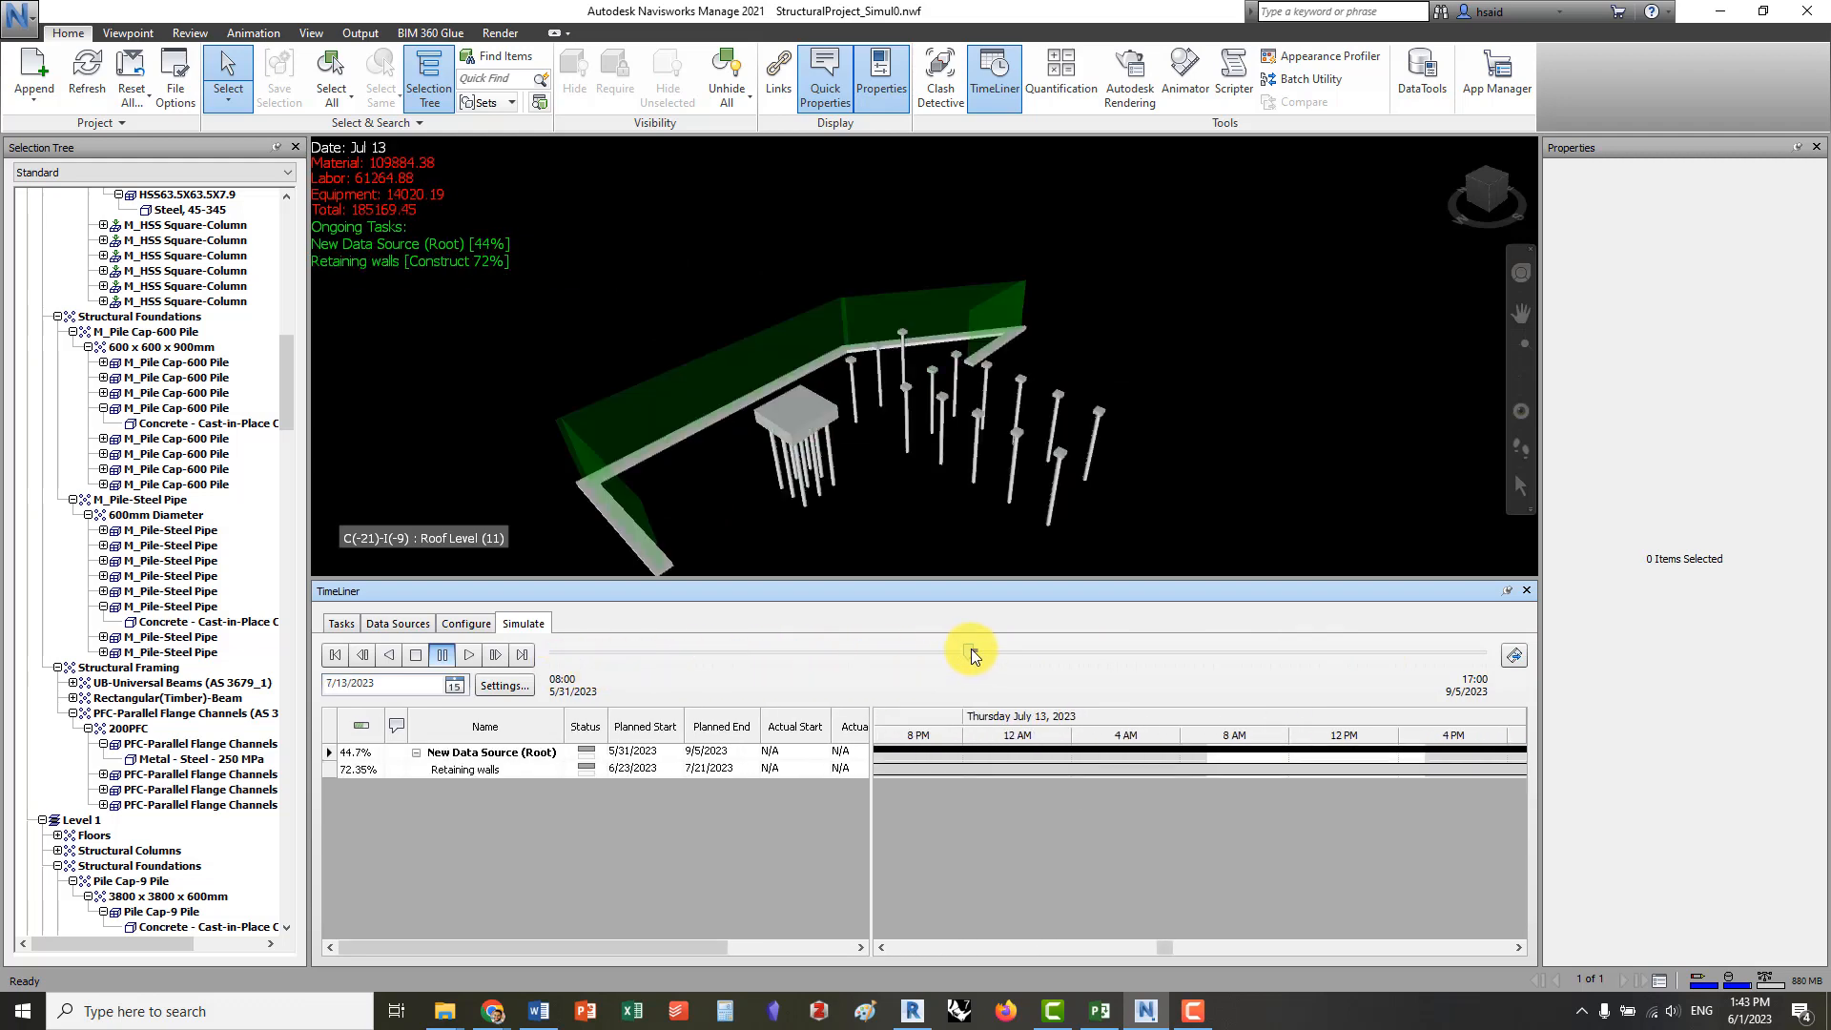
pyautogui.moveTo(973, 654); pyautogui.dragTo(1134, 654)
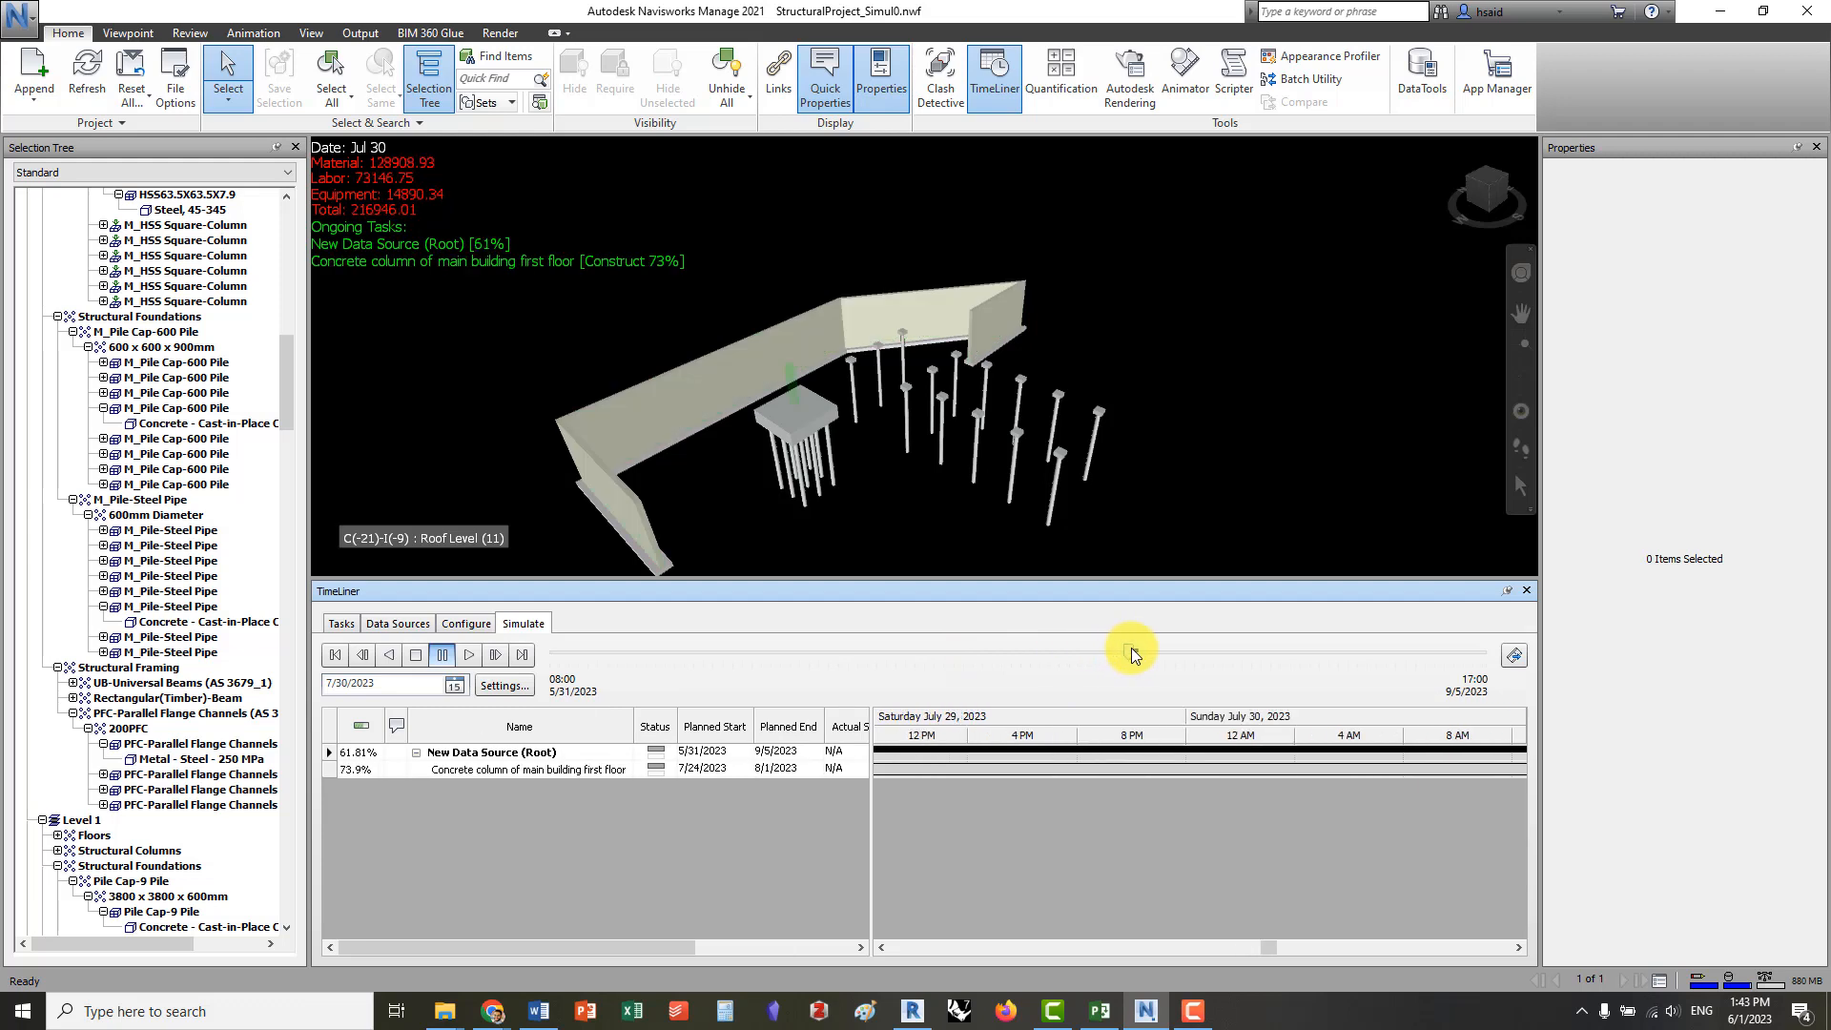
pyautogui.moveTo(1133, 654); pyautogui.dragTo(1488, 647)
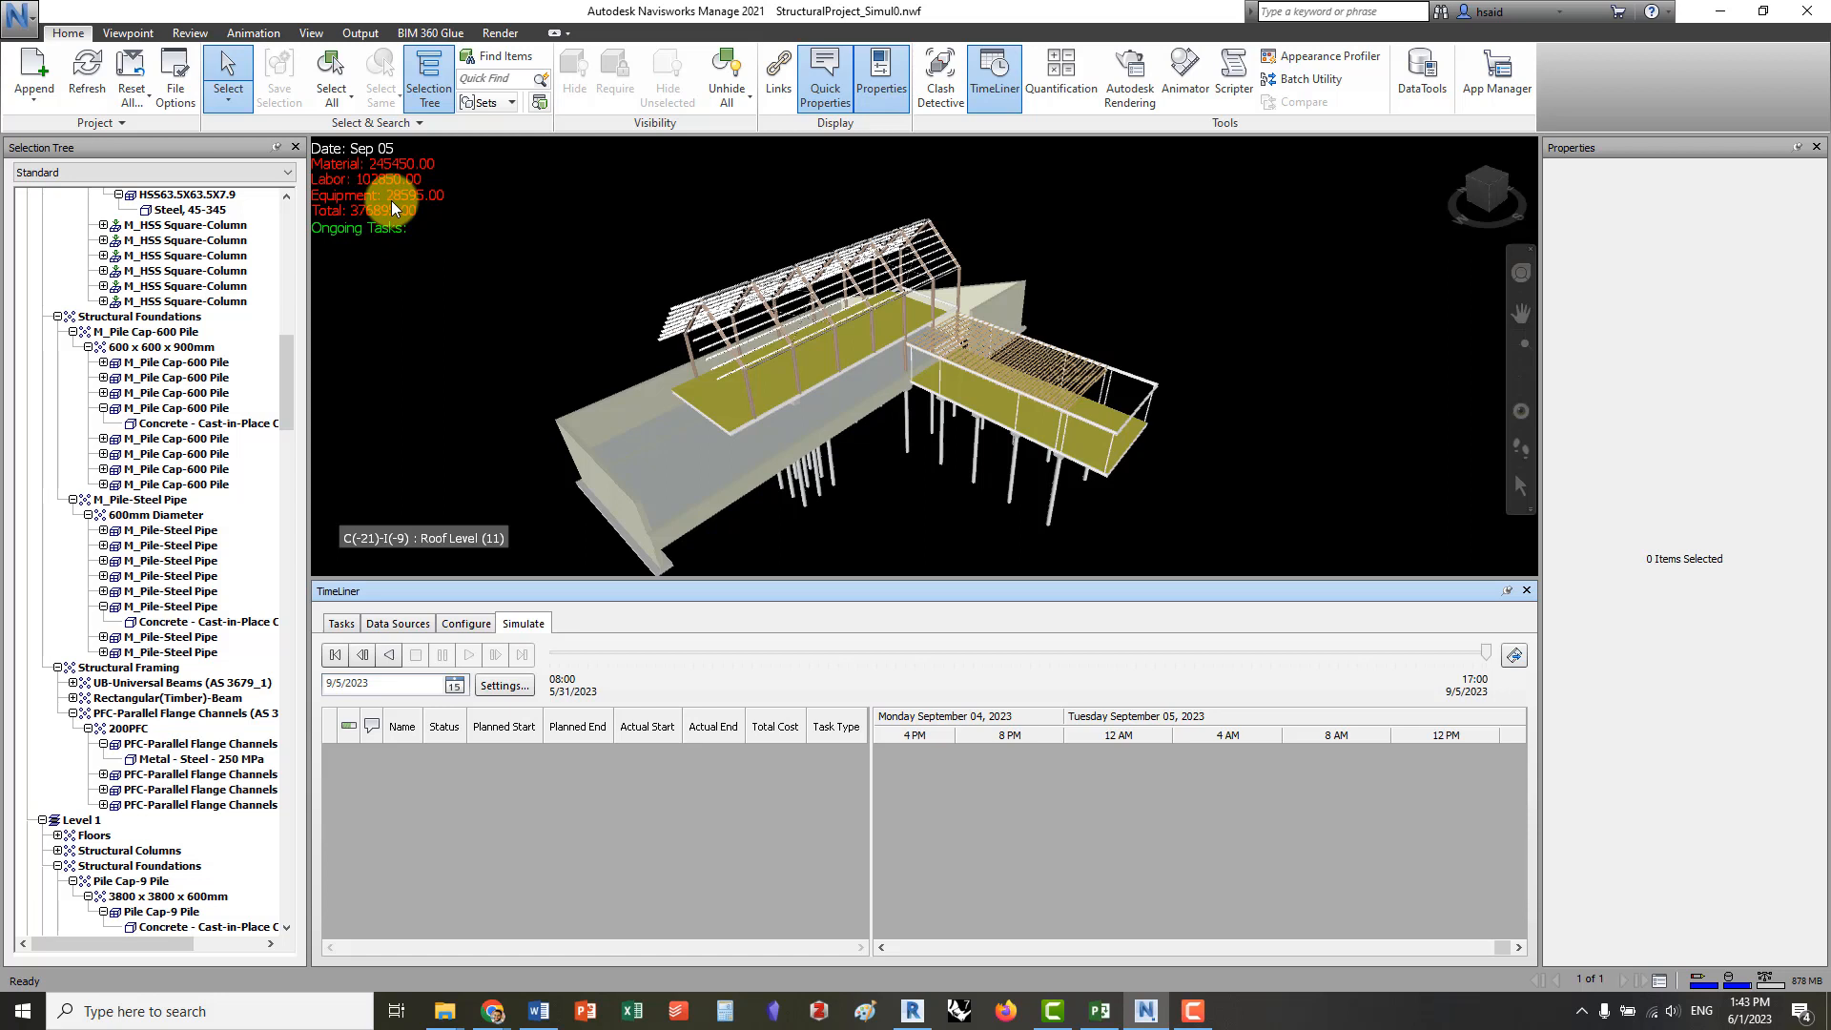
pyautogui.click(1488, 655)
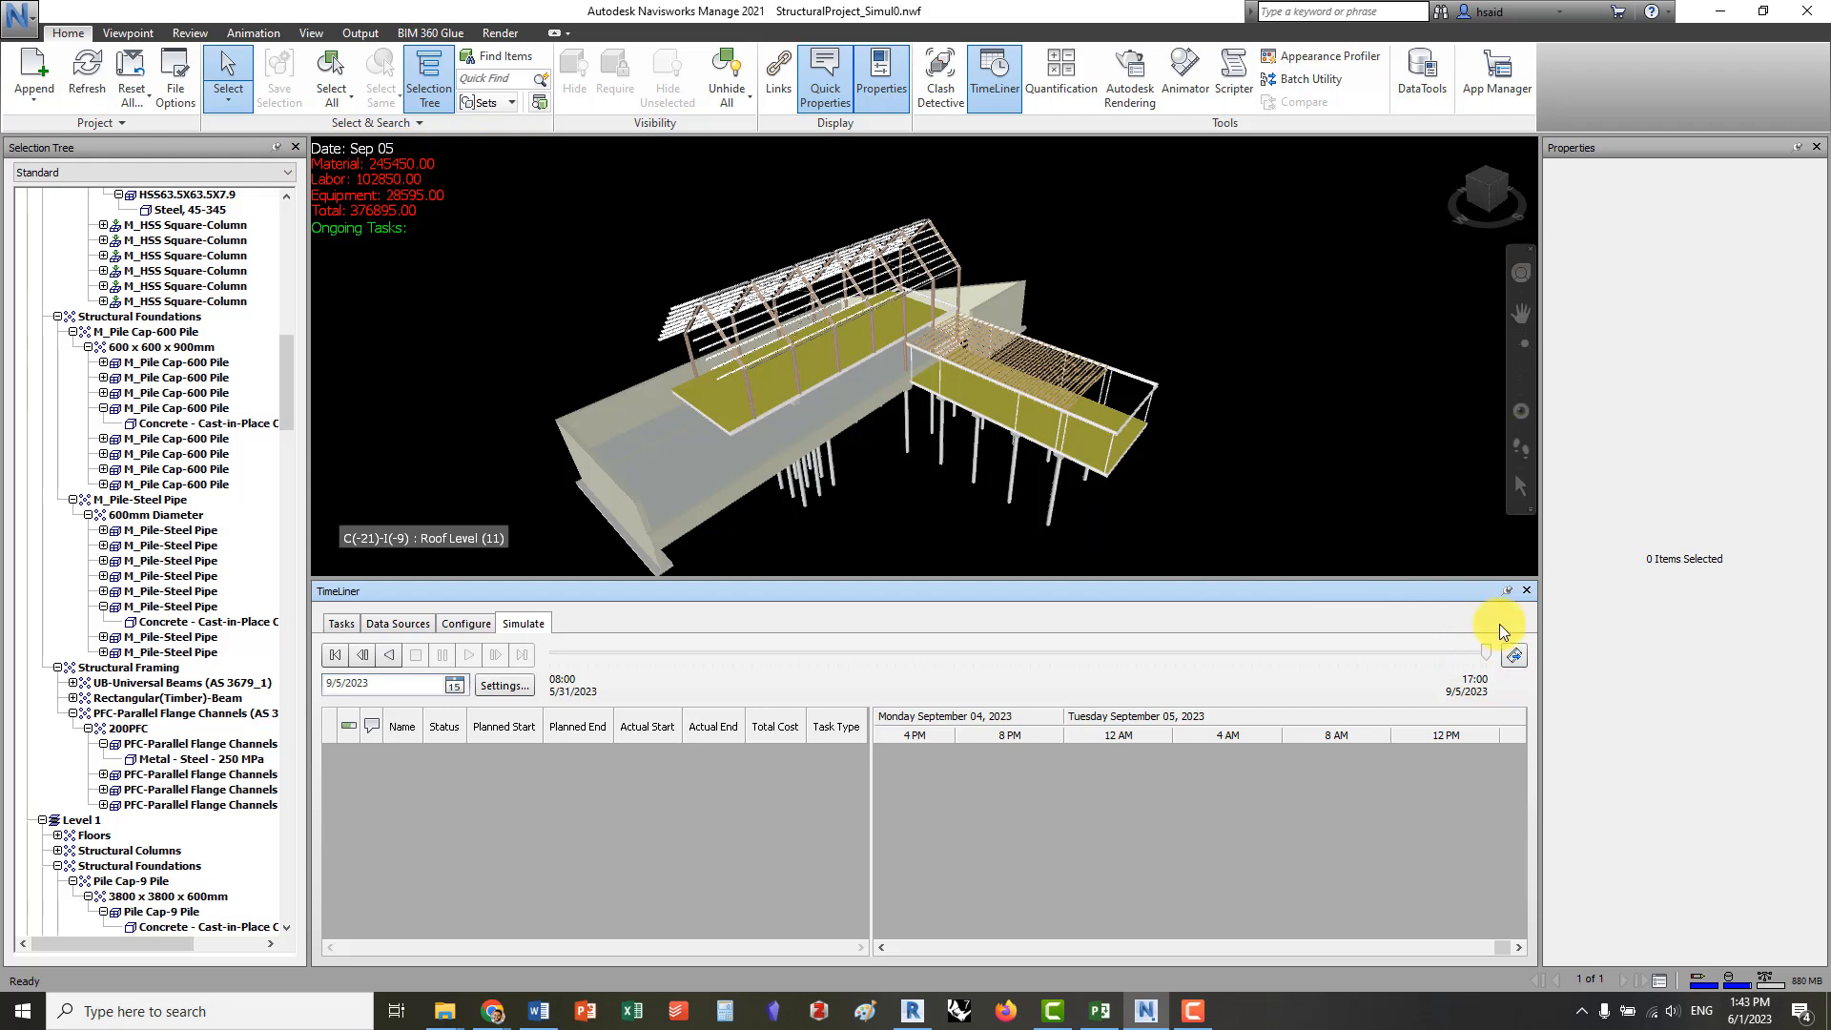
# Return the simulation to its start on 5/31/2023, then review the interval size units and playback duration in the simulation settings
pyautogui.moveTo(1486, 655); pyautogui.dragTo(975, 654)
pyautogui.moveTo(581, 646); pyautogui.dragTo(531, 655)
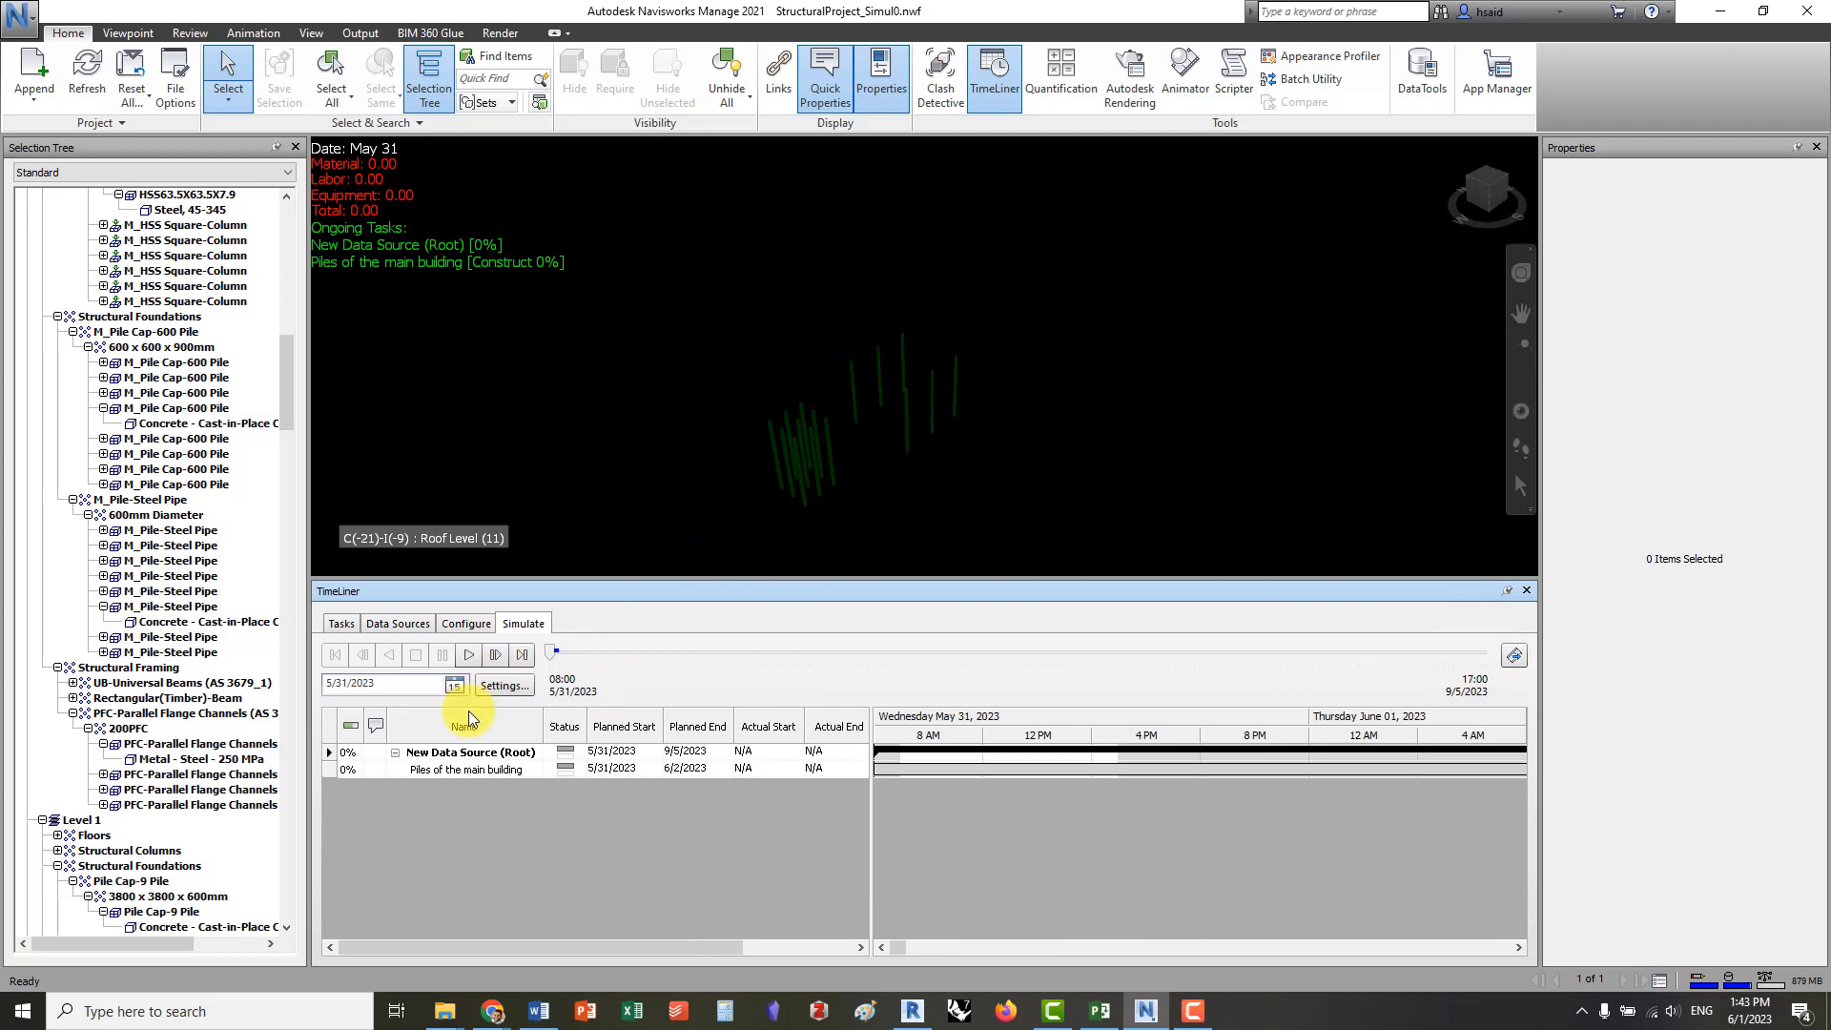
pyautogui.click(505, 685)
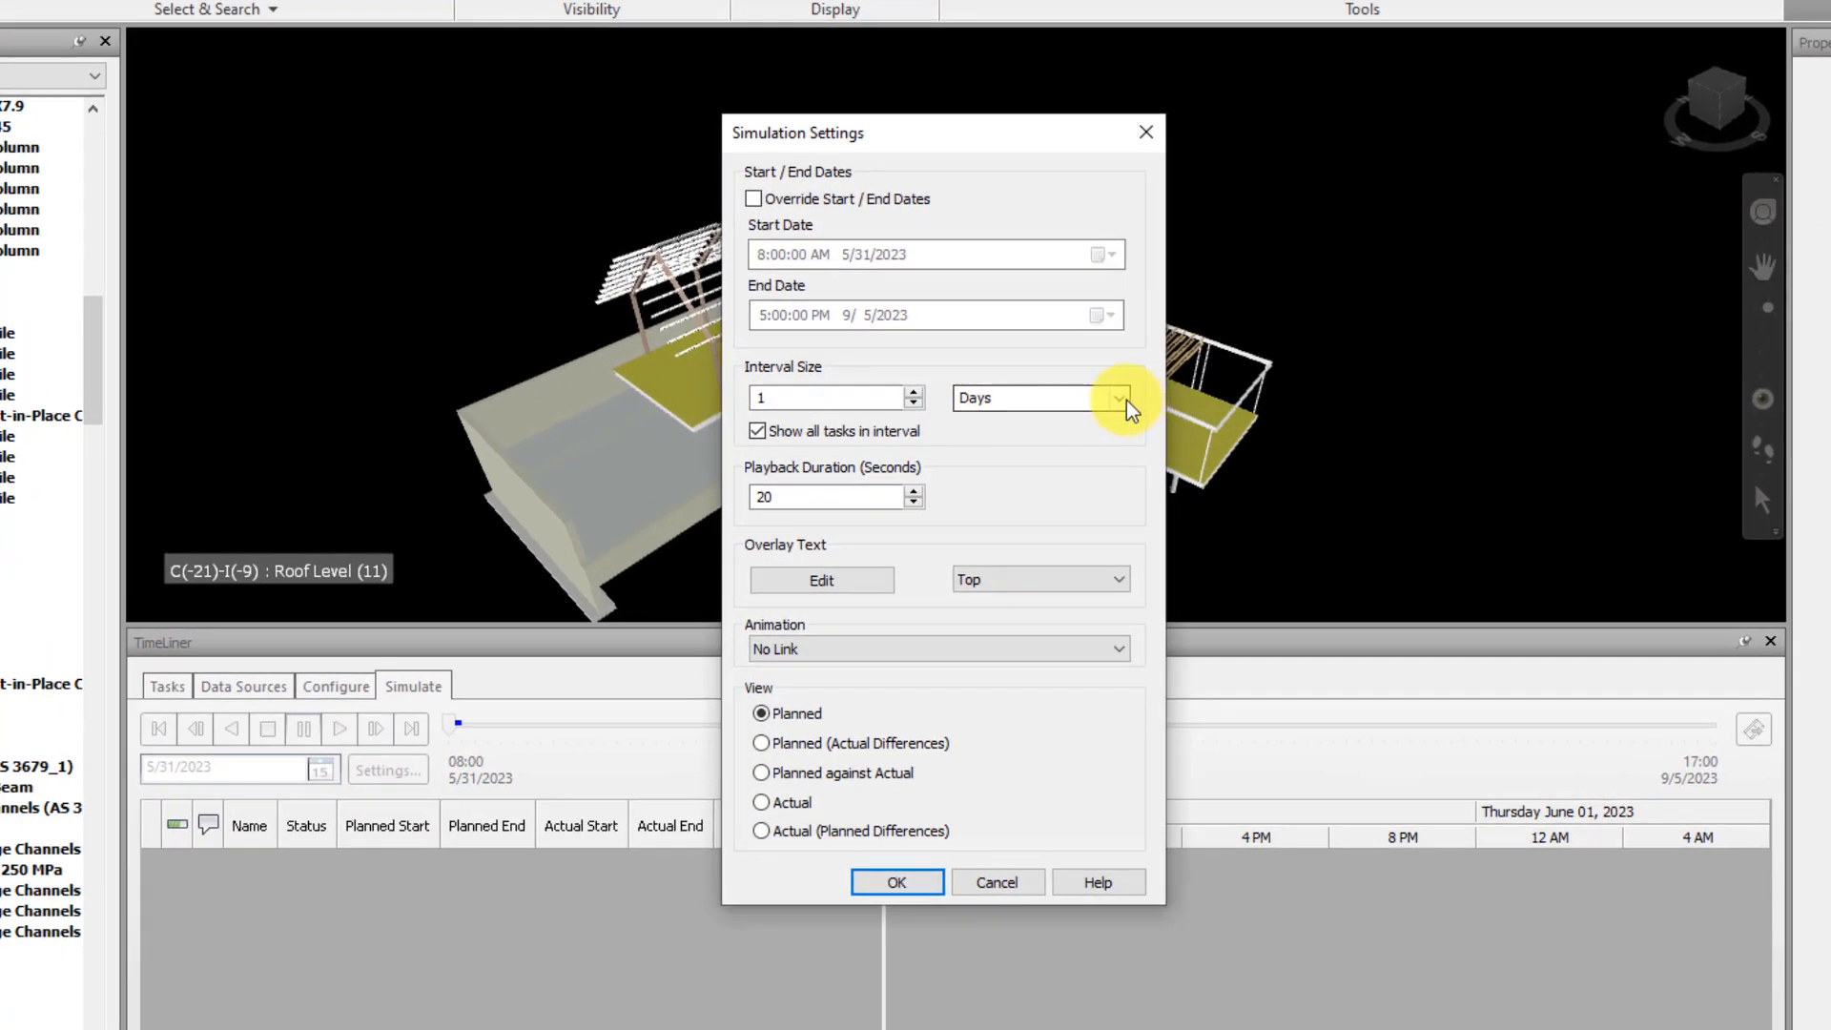
pyautogui.click(1049, 410)
pyautogui.click(1049, 410)
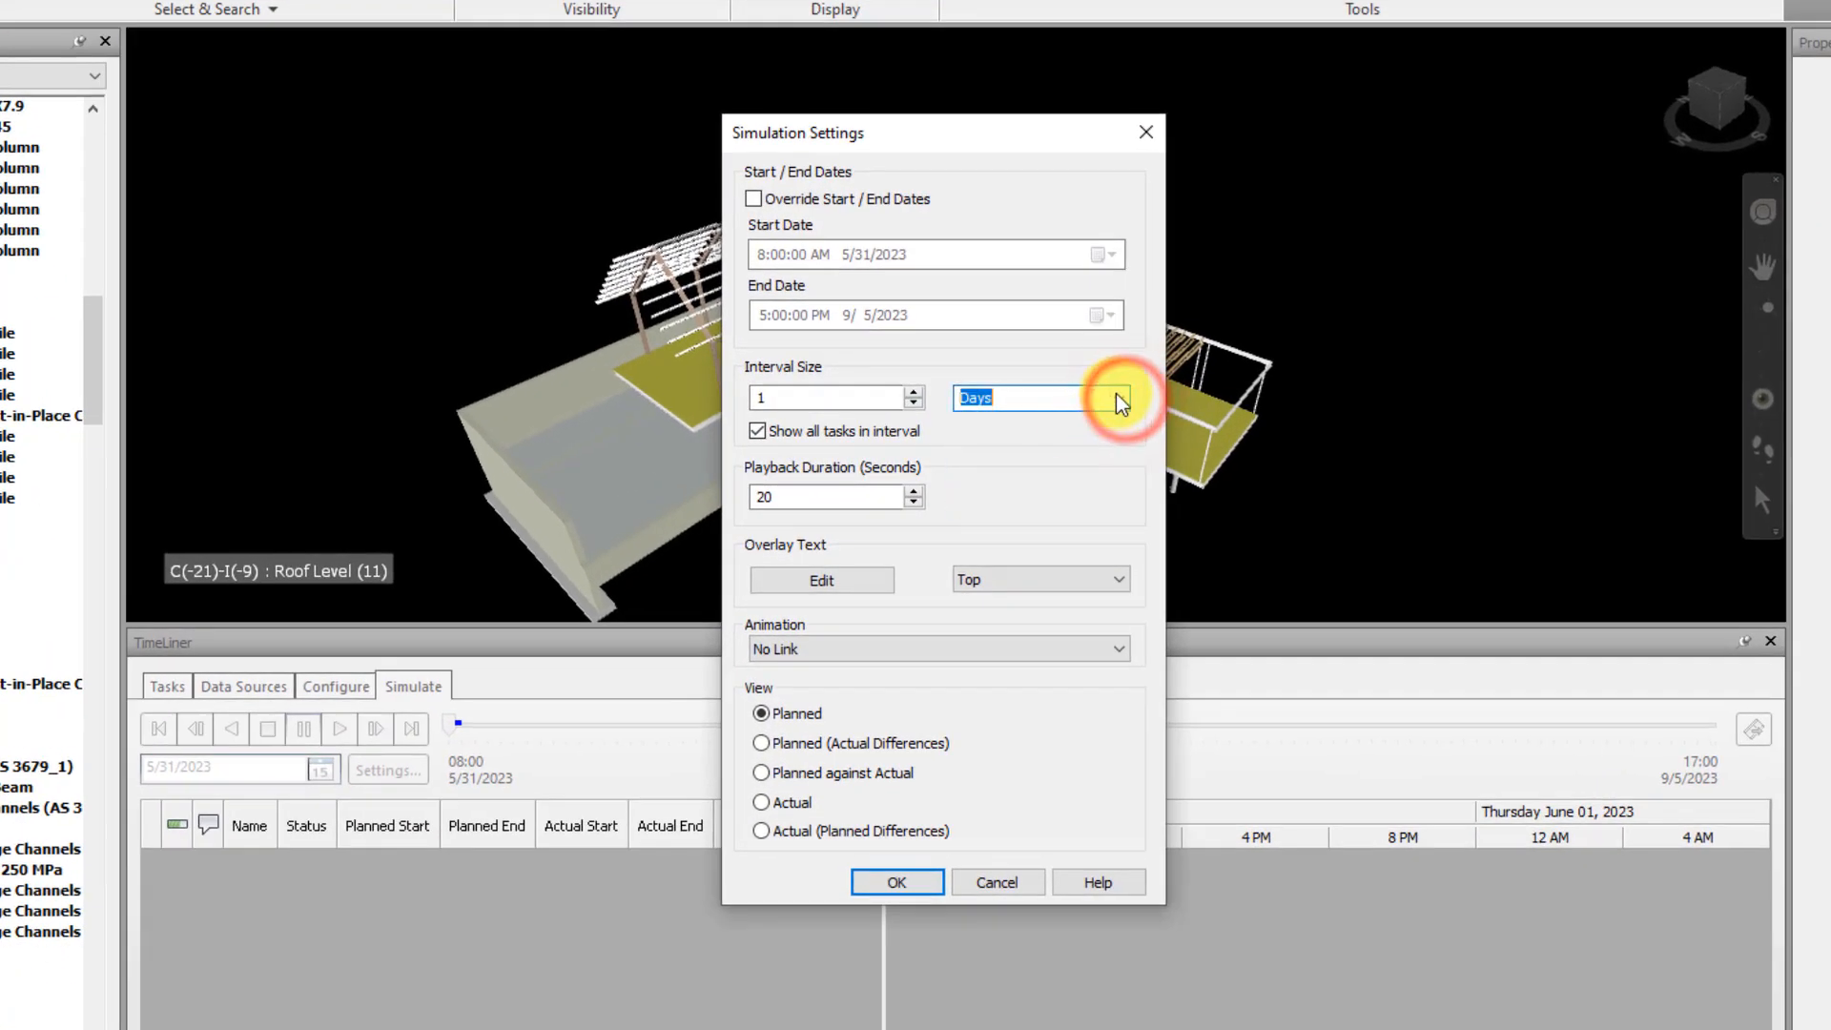
pyautogui.click(1120, 393)
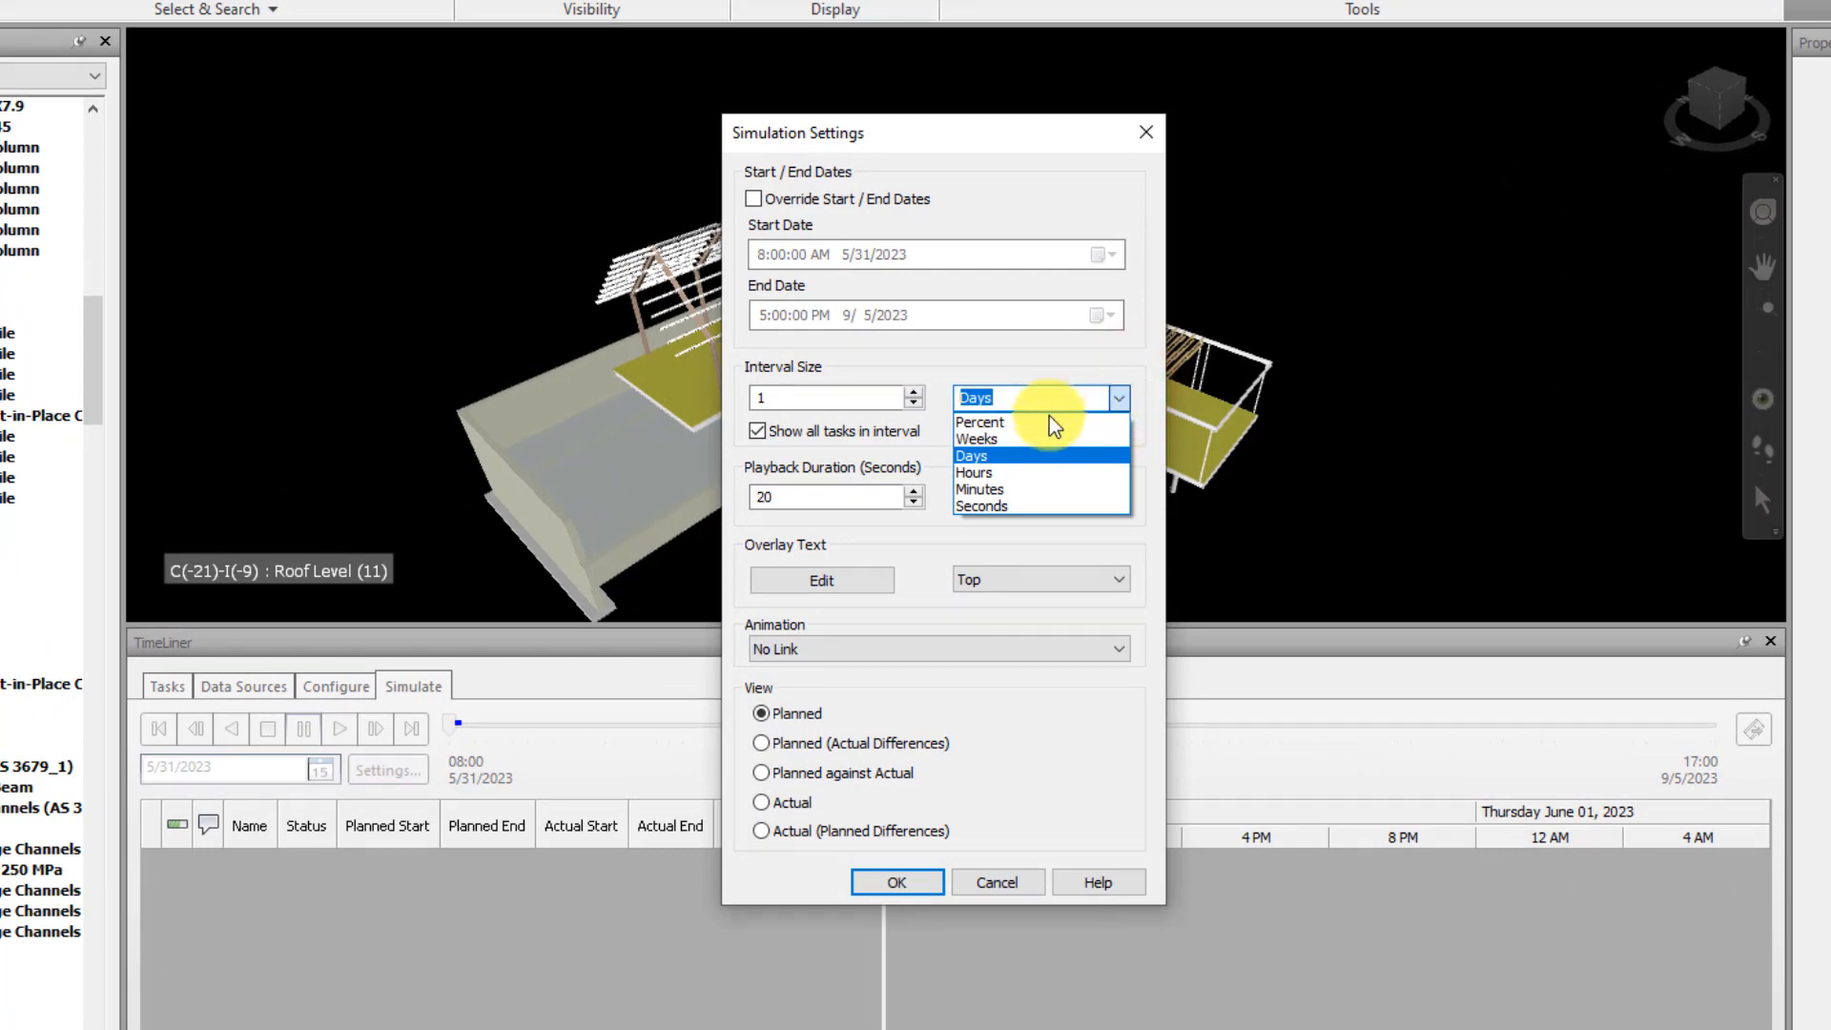
pyautogui.click(1118, 396)
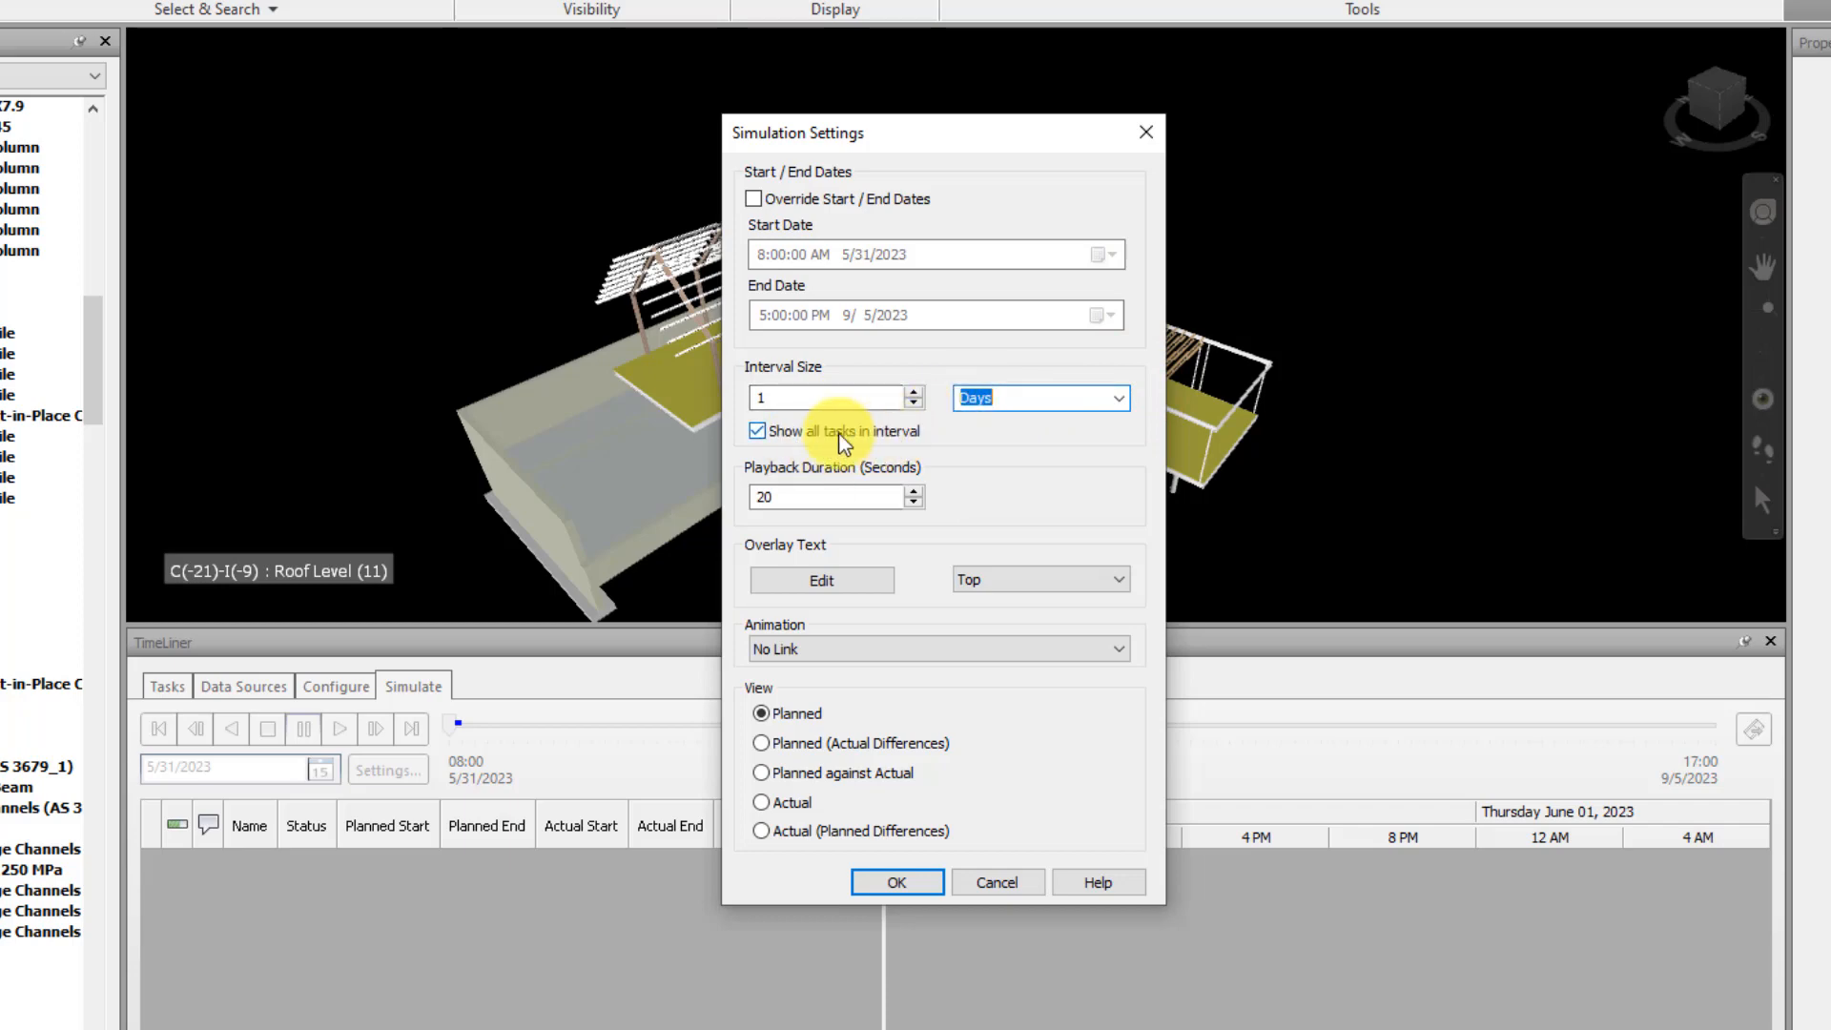
pyautogui.click(810, 498)
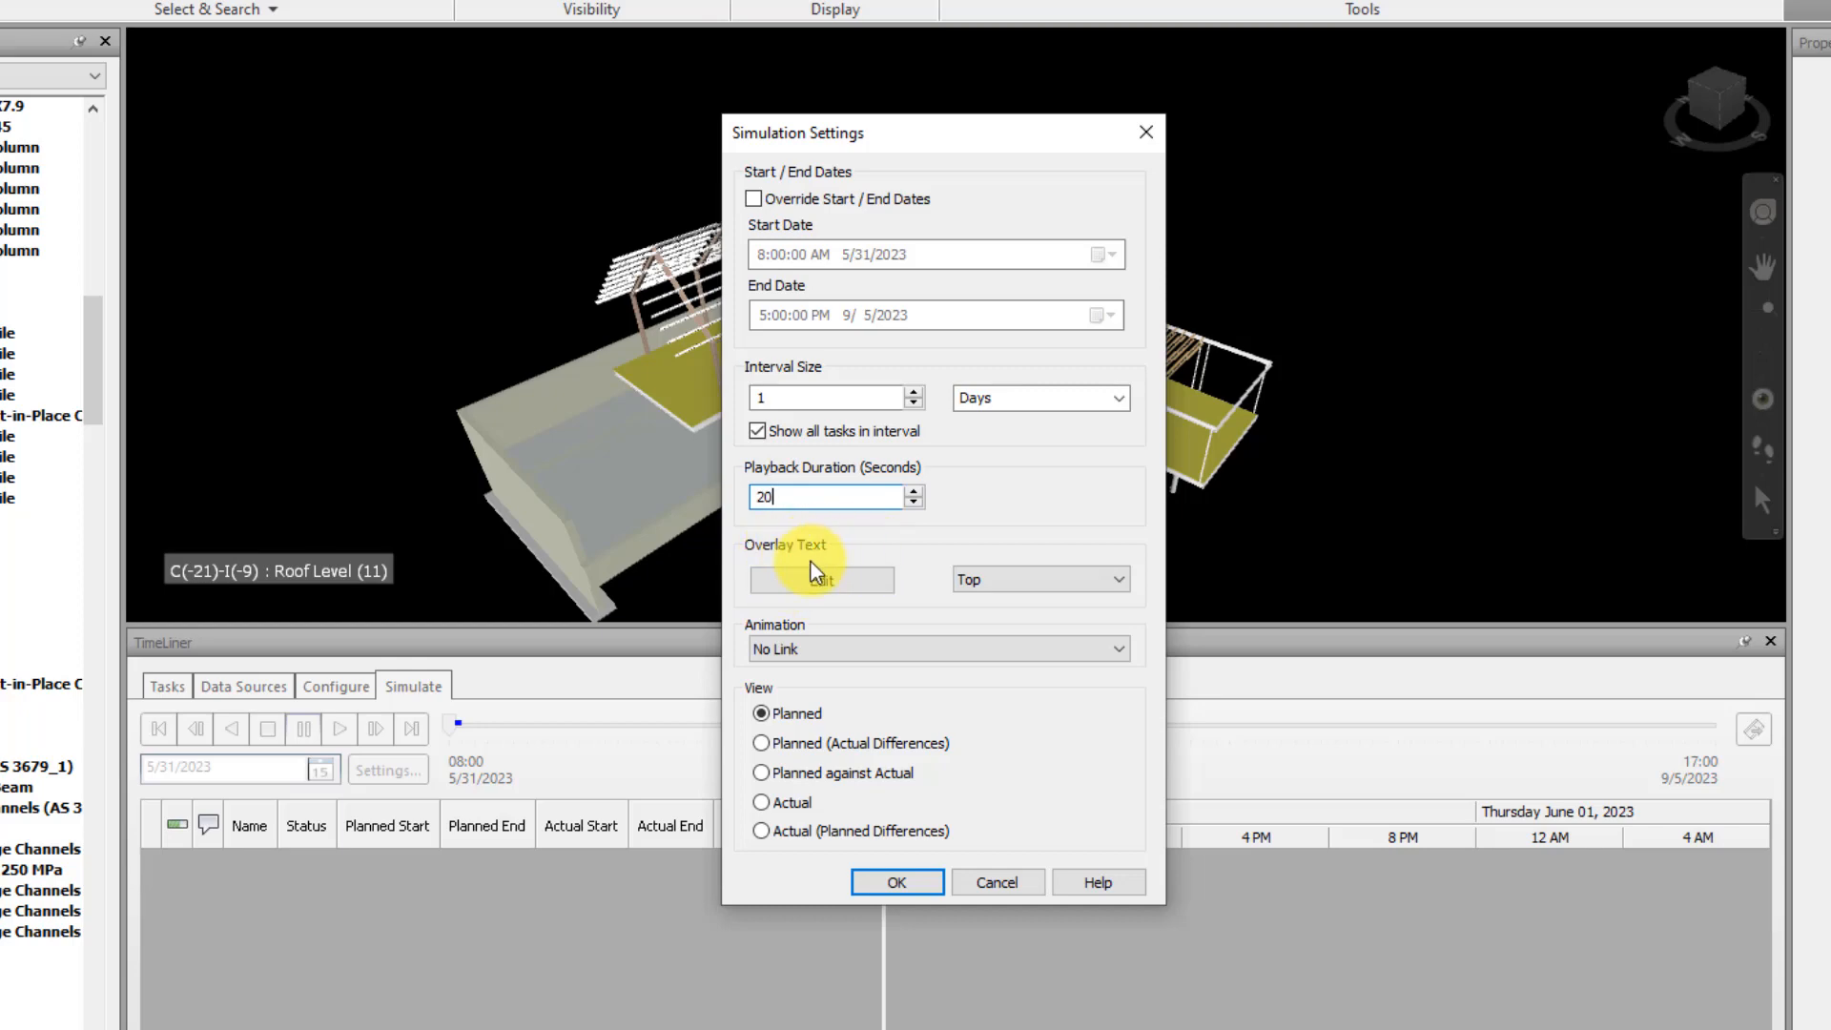
# Open the simulation's overlay text for editing and clear all of its existing content
pyautogui.click(865, 590)
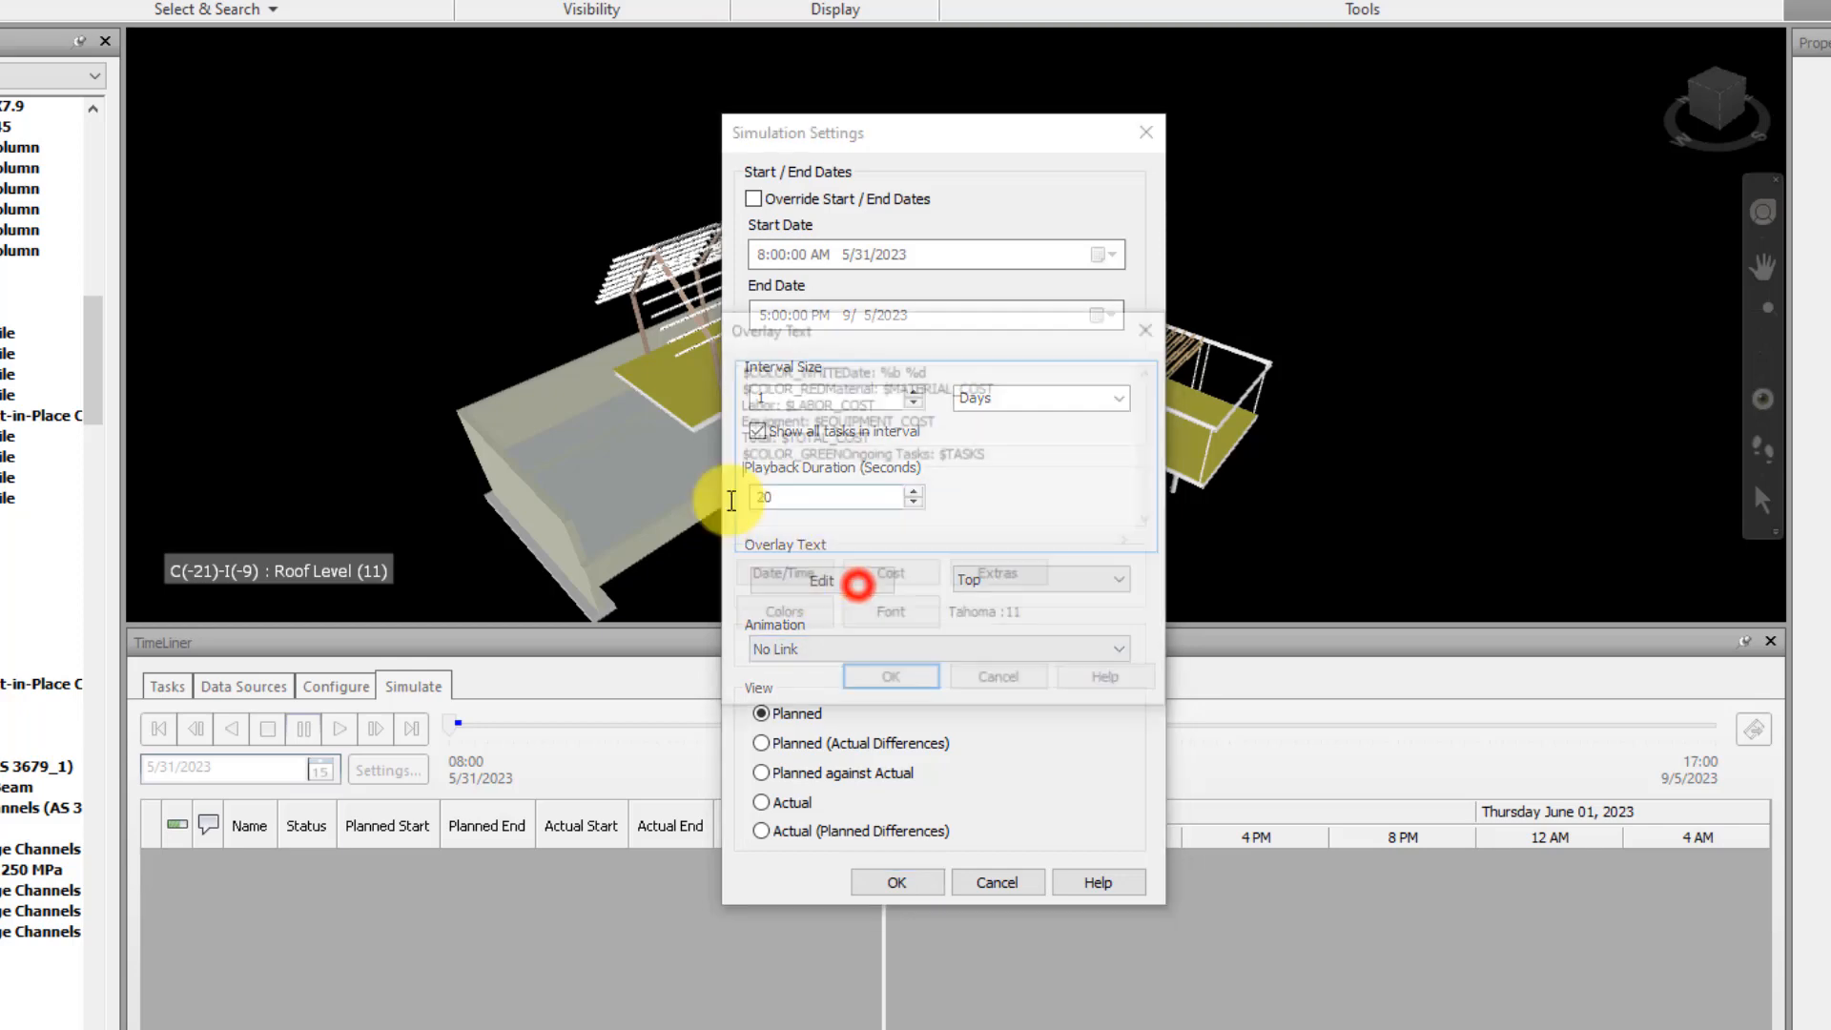
pyautogui.moveTo(1049, 460); pyautogui.dragTo(658, 353)
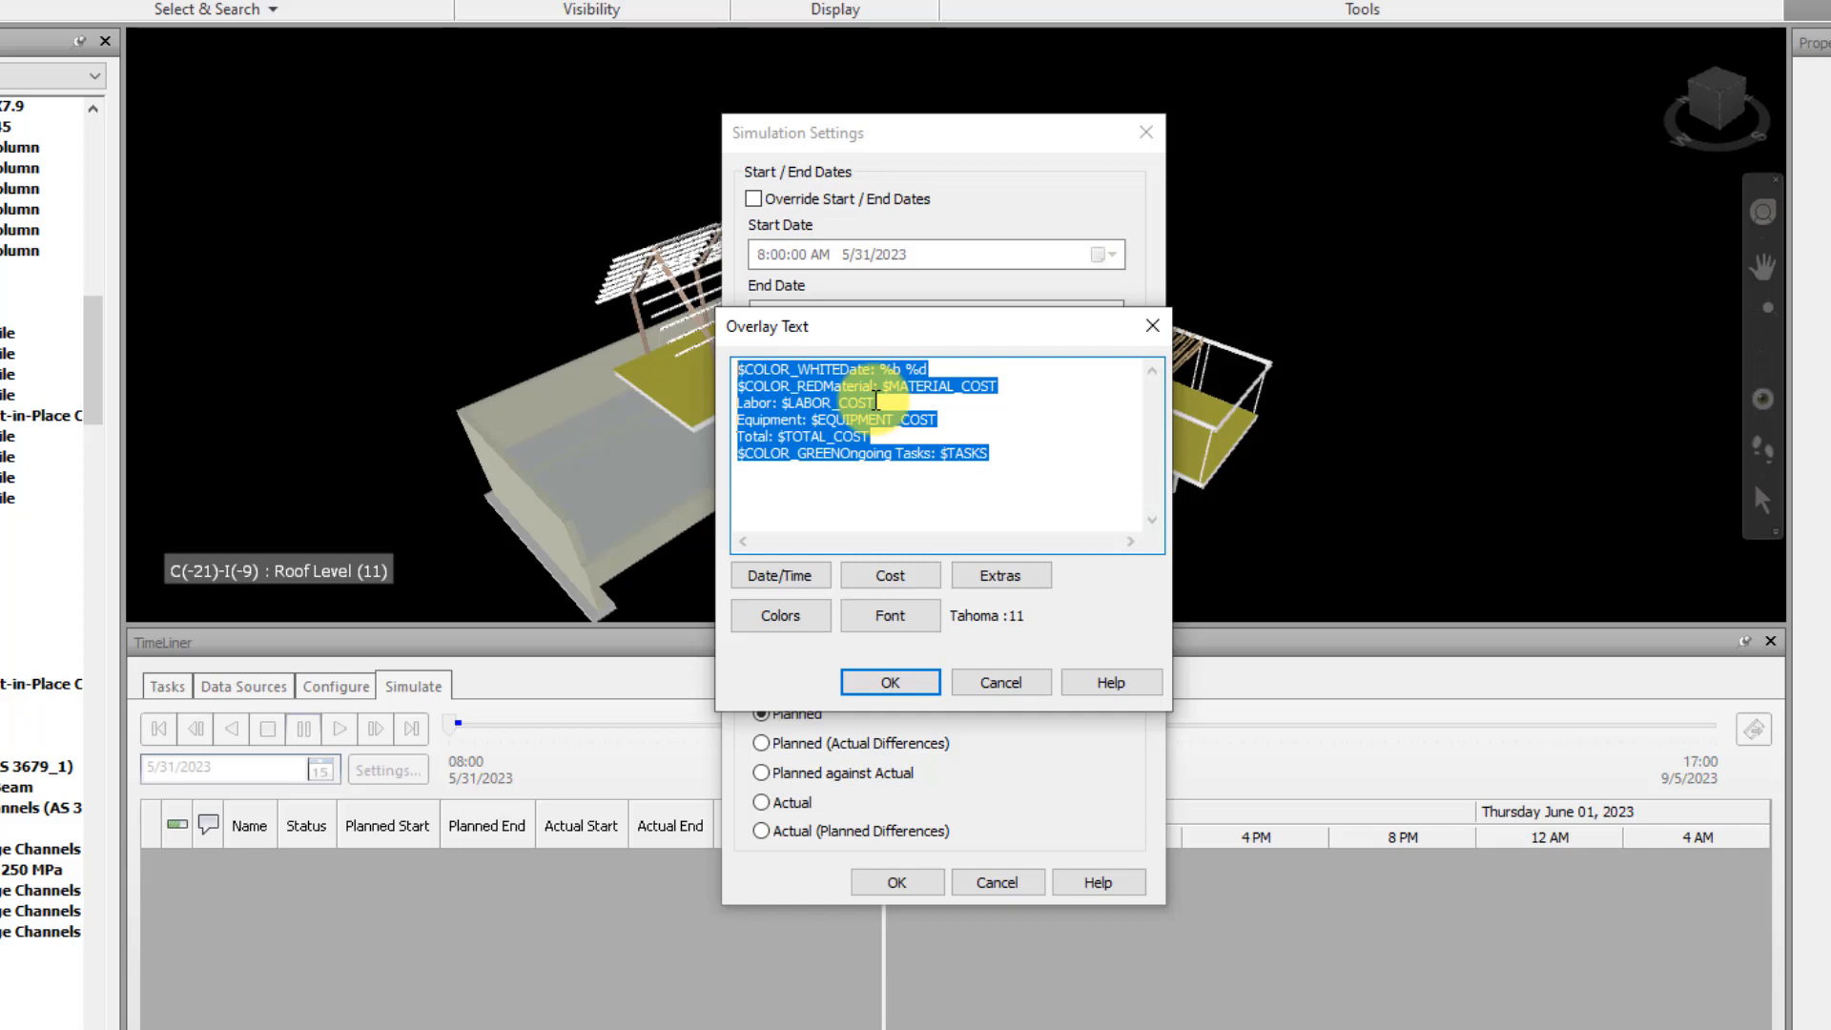
pyautogui.press('Delete')
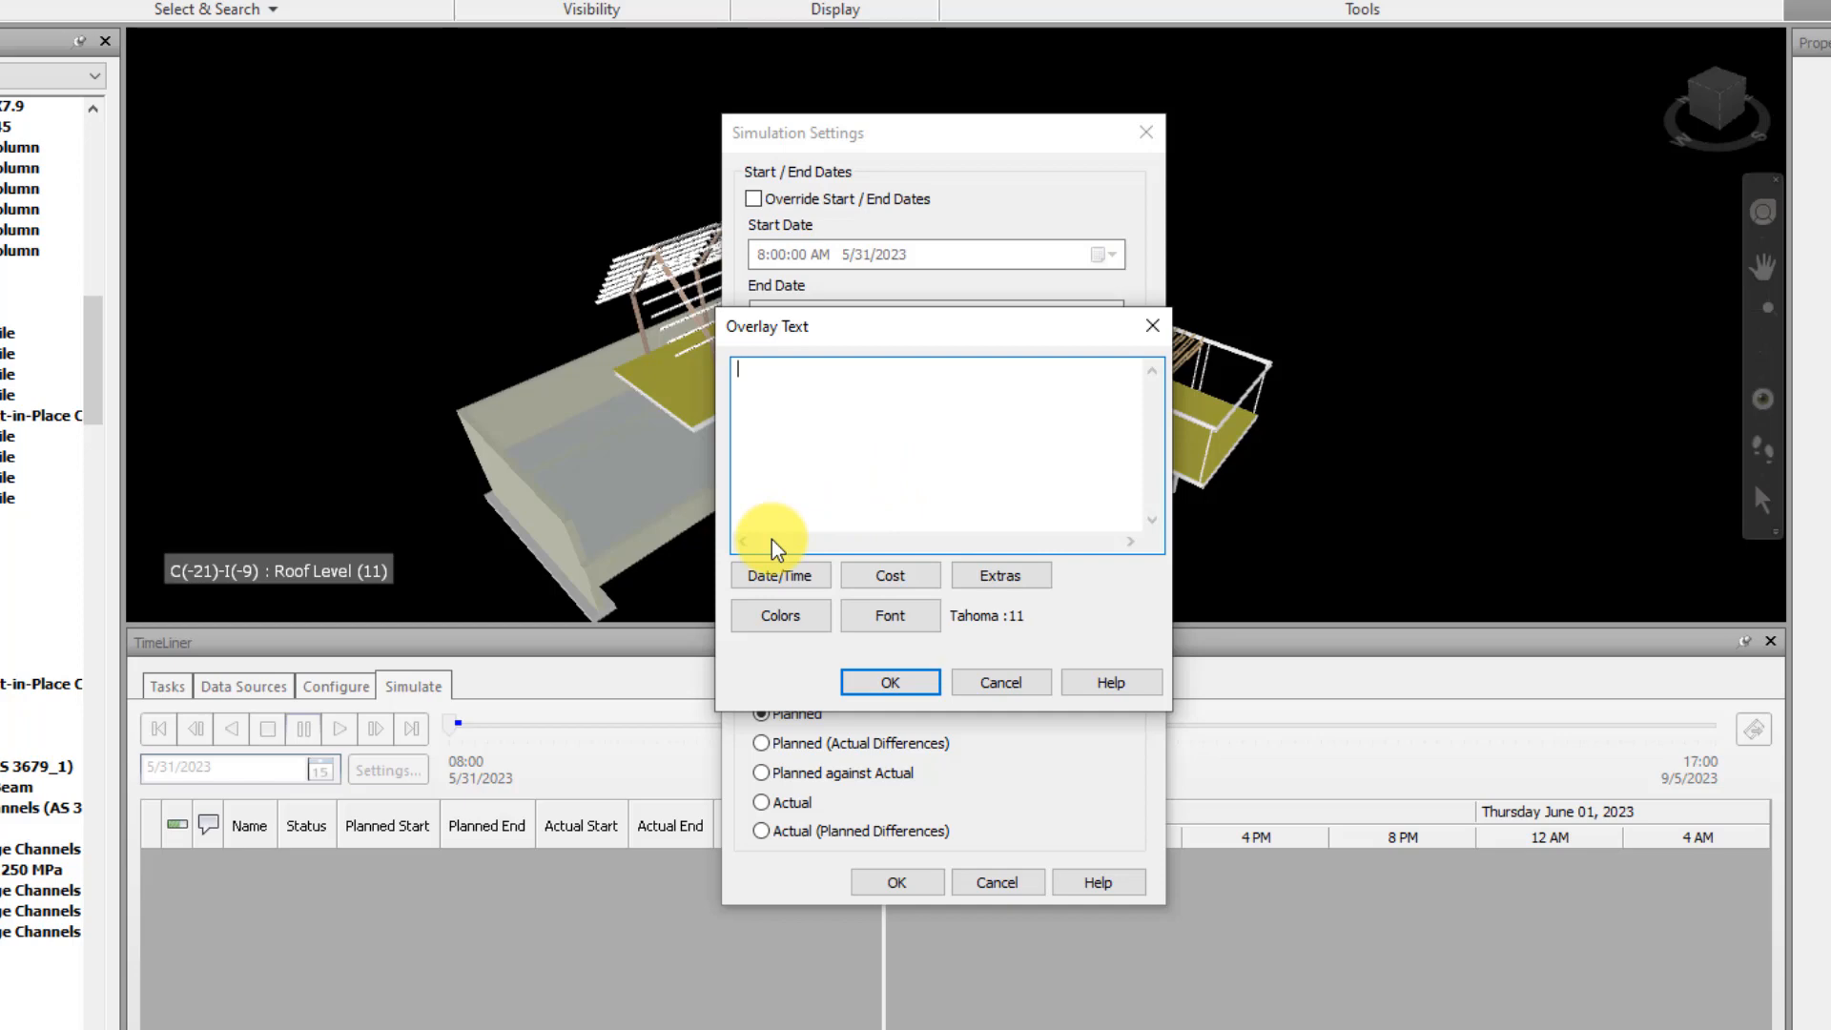
# Start the overlay text with a "Date:" line showing the abbreviated month name and day of month (%b %d)
pyautogui.write('Date:')
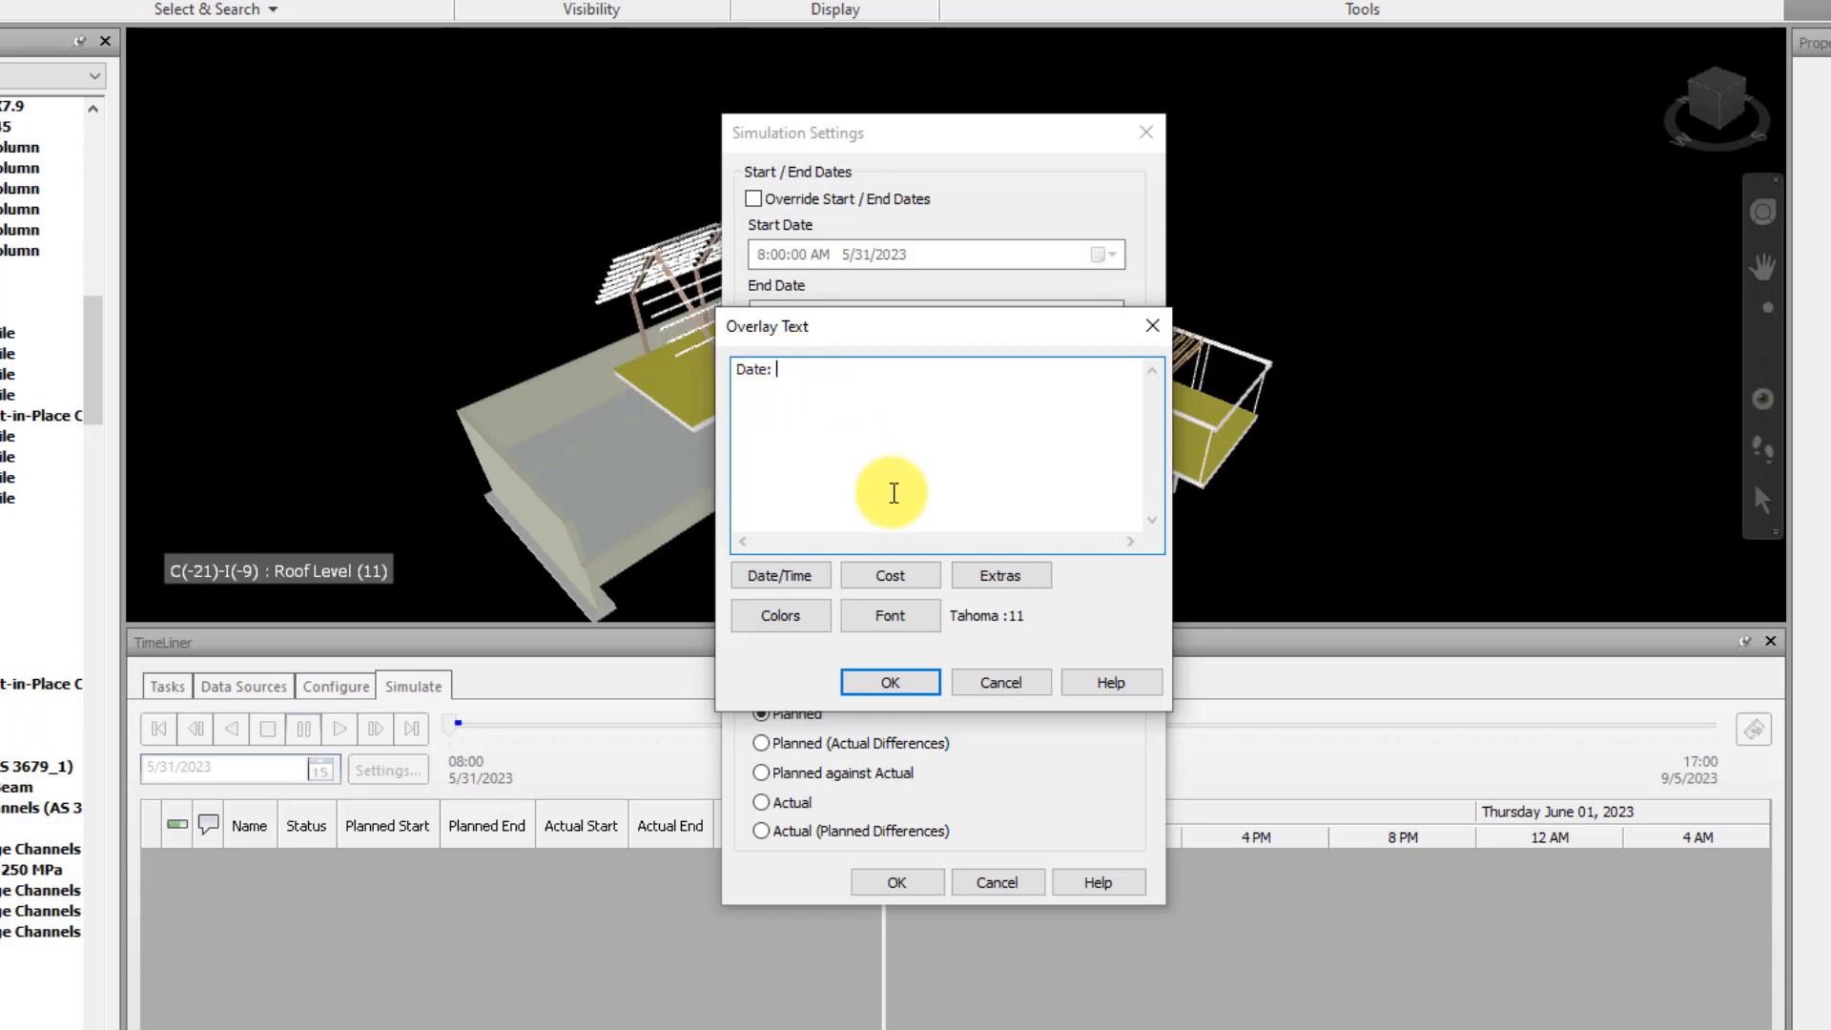
pyautogui.click(804, 578)
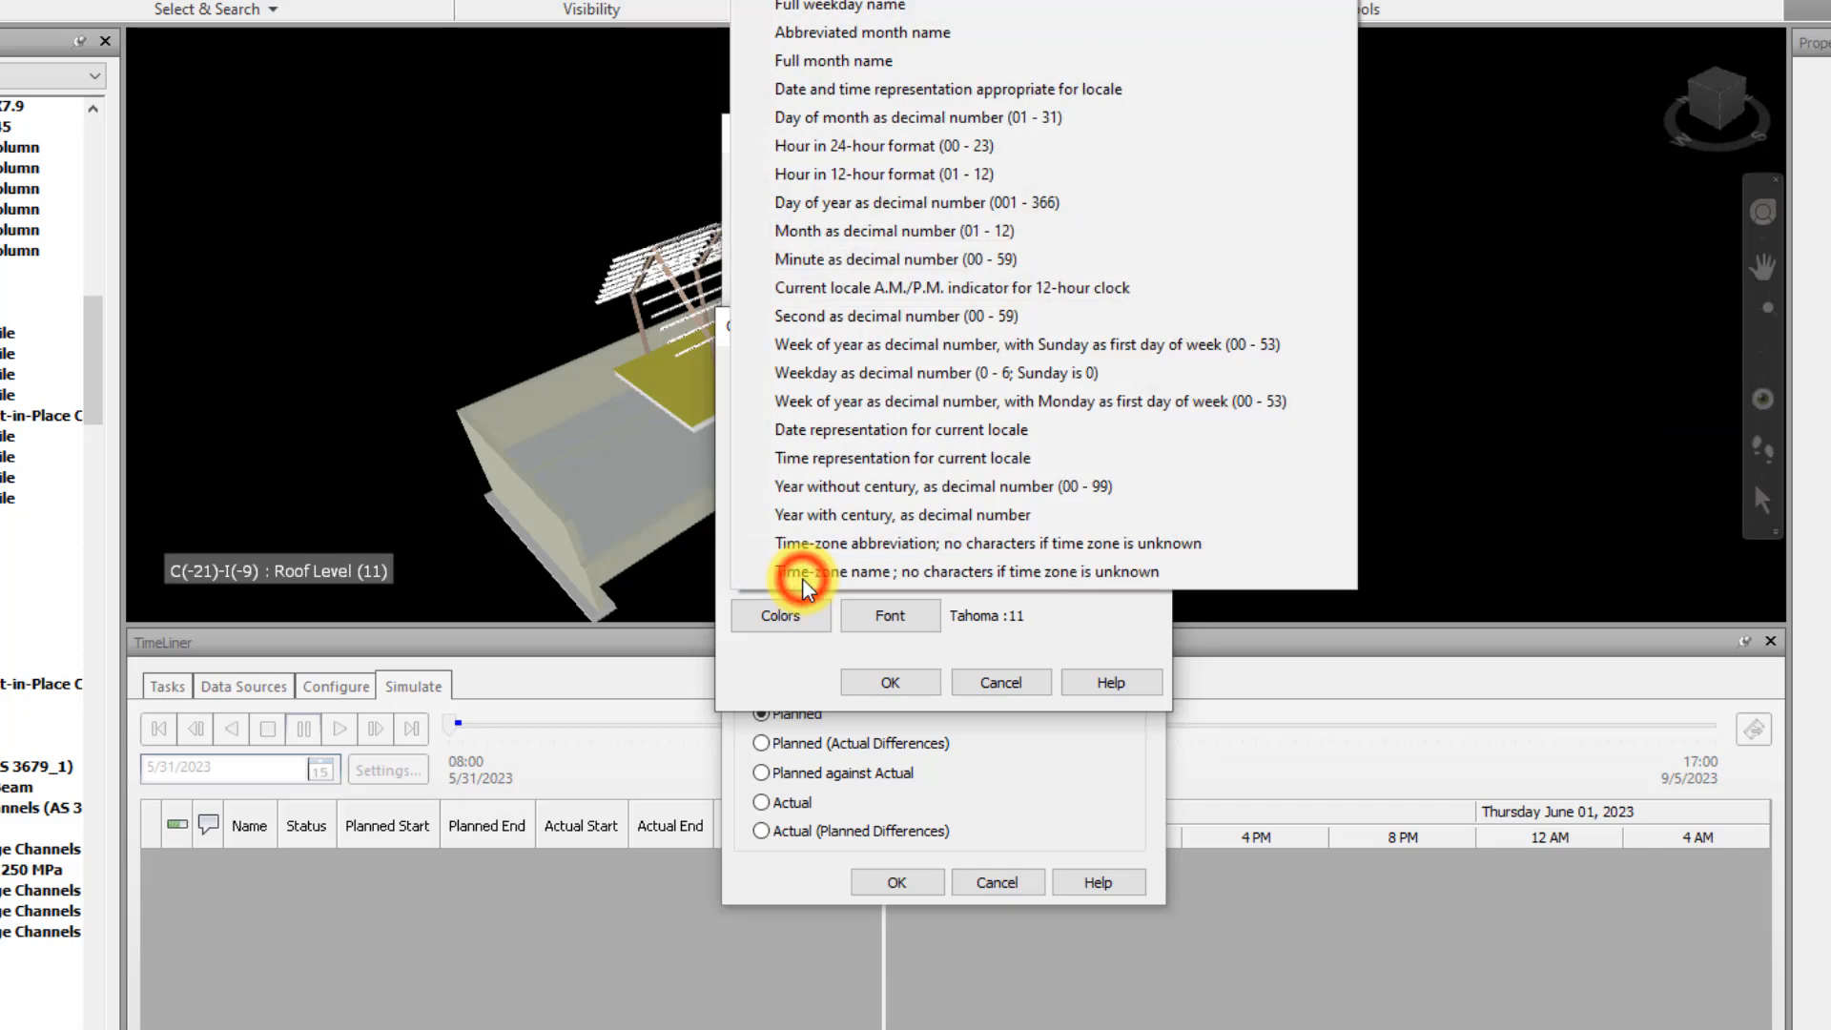
pyautogui.click(804, 645)
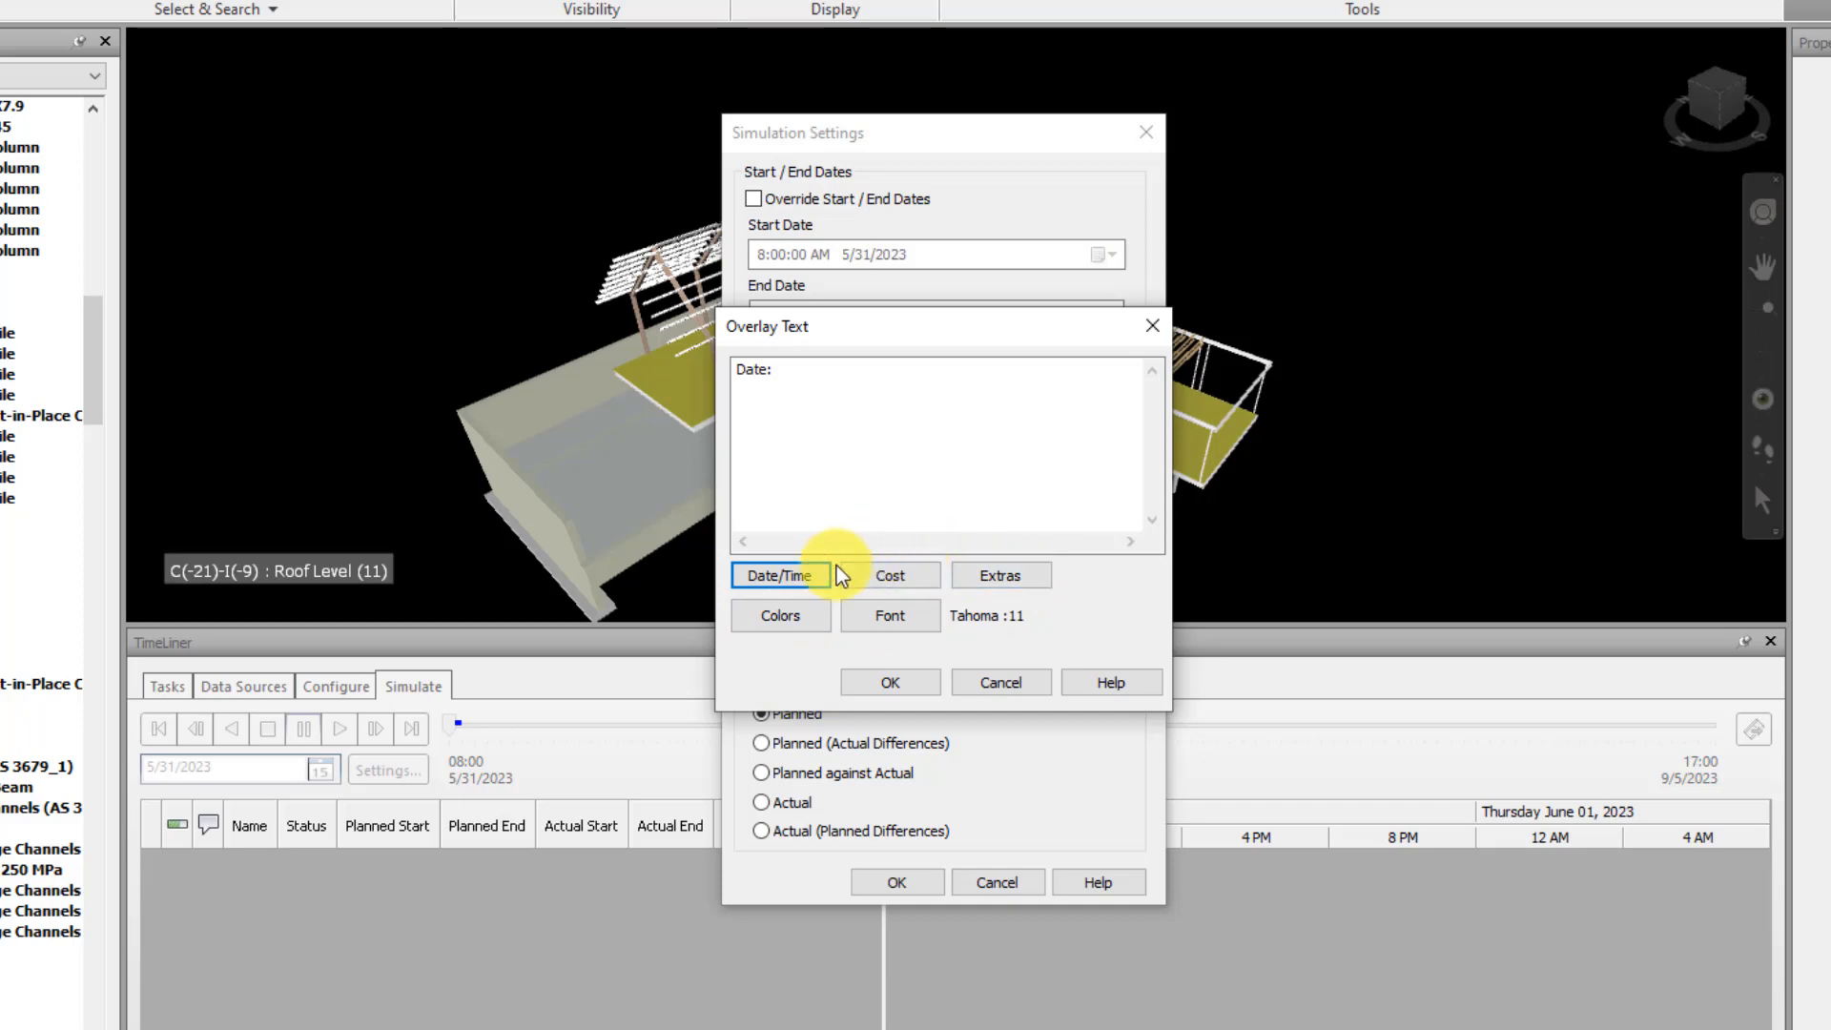
pyautogui.click(811, 576)
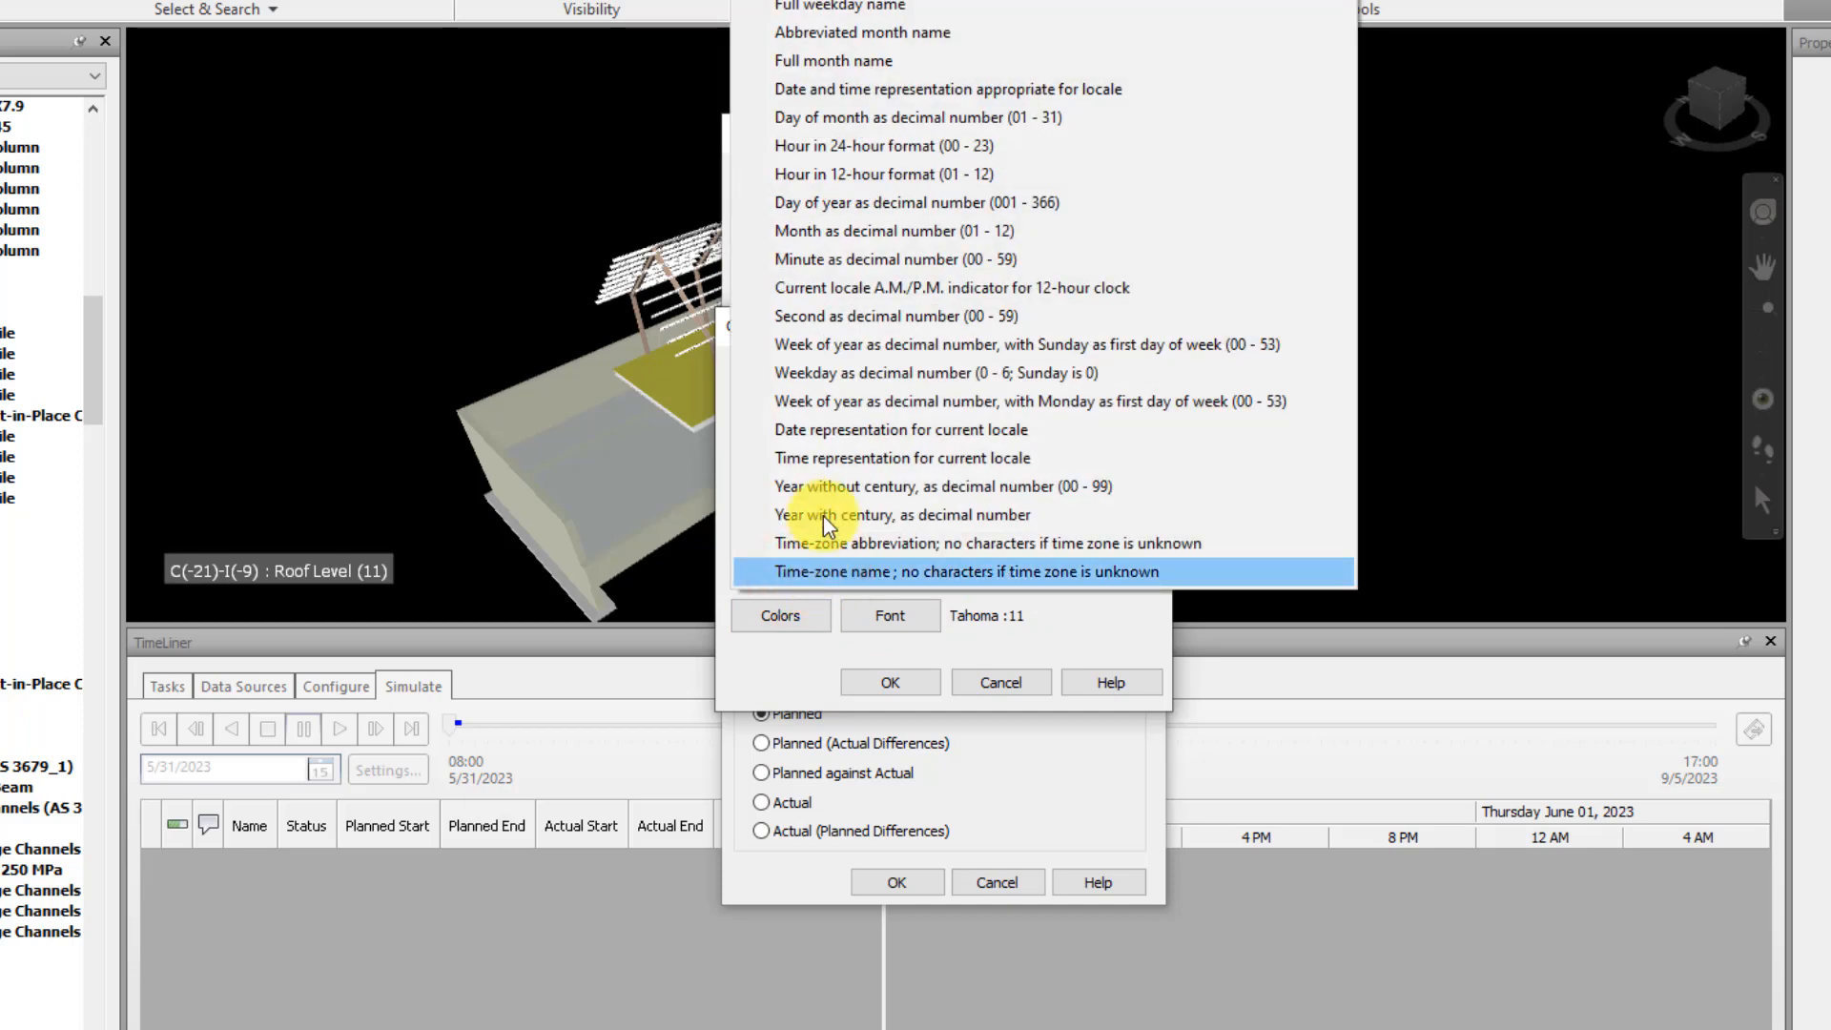
pyautogui.click(931, 32)
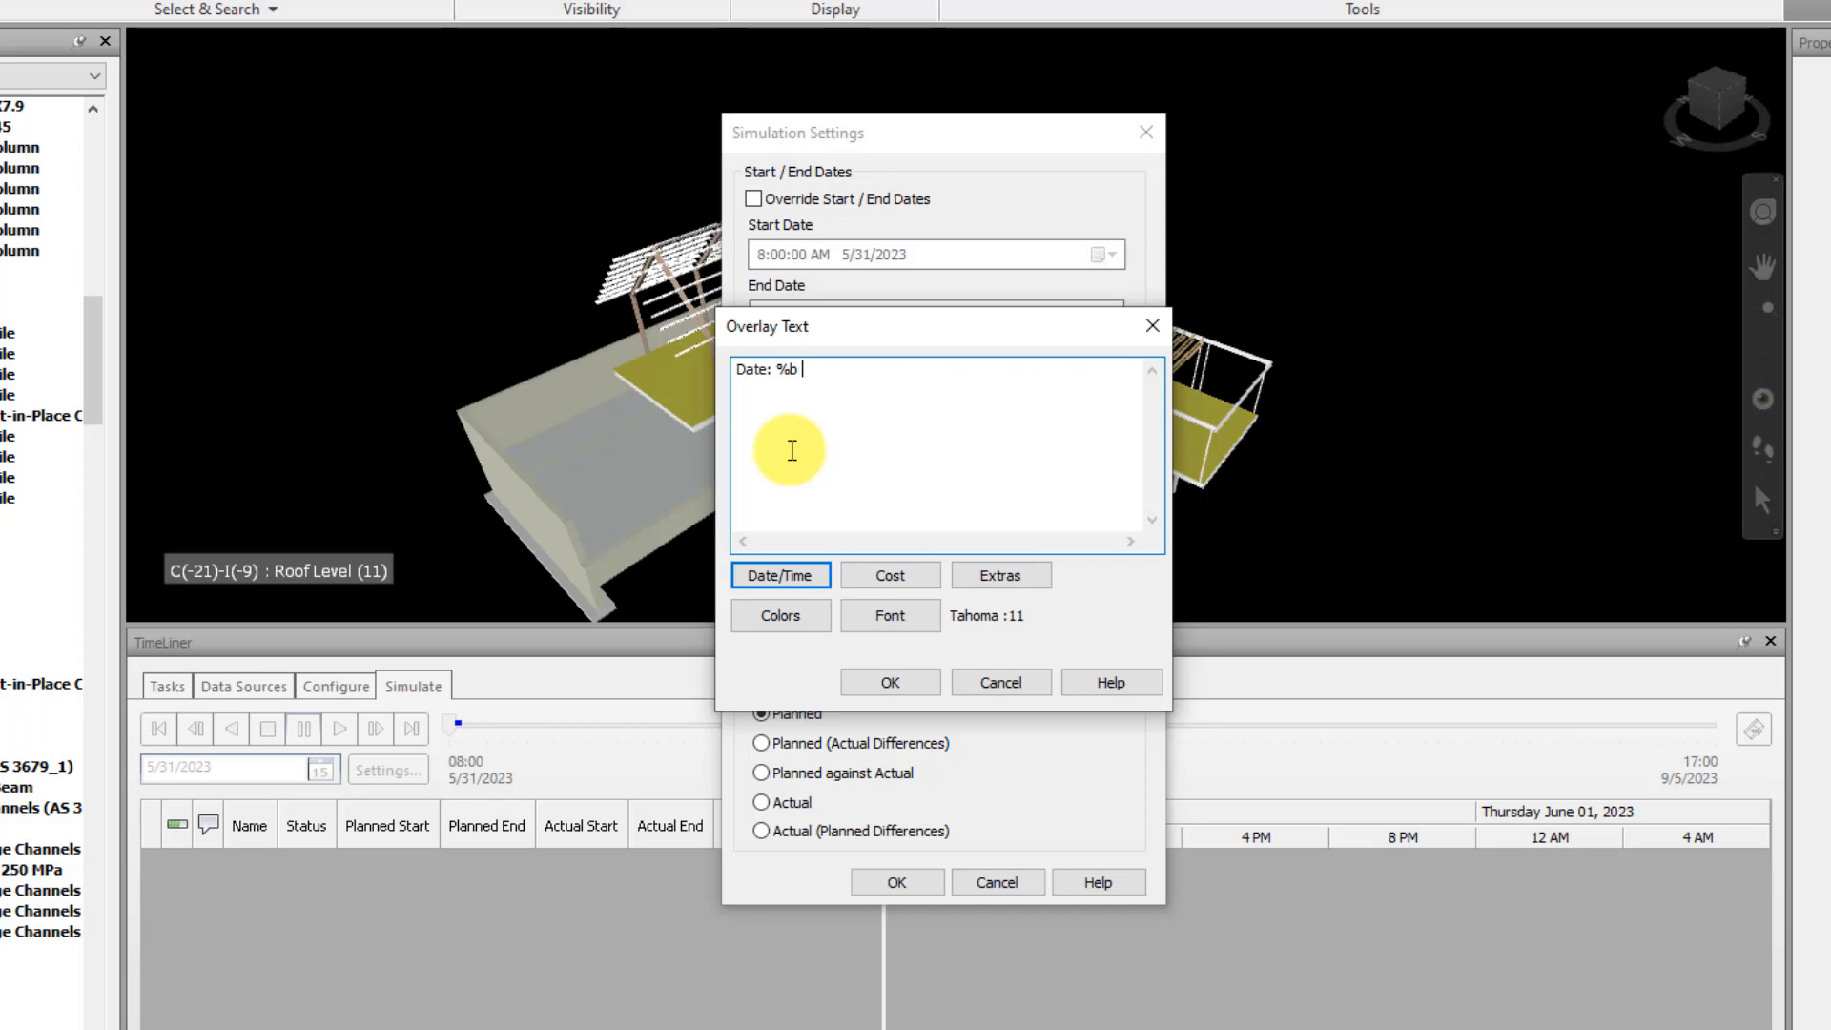
pyautogui.click(805, 575)
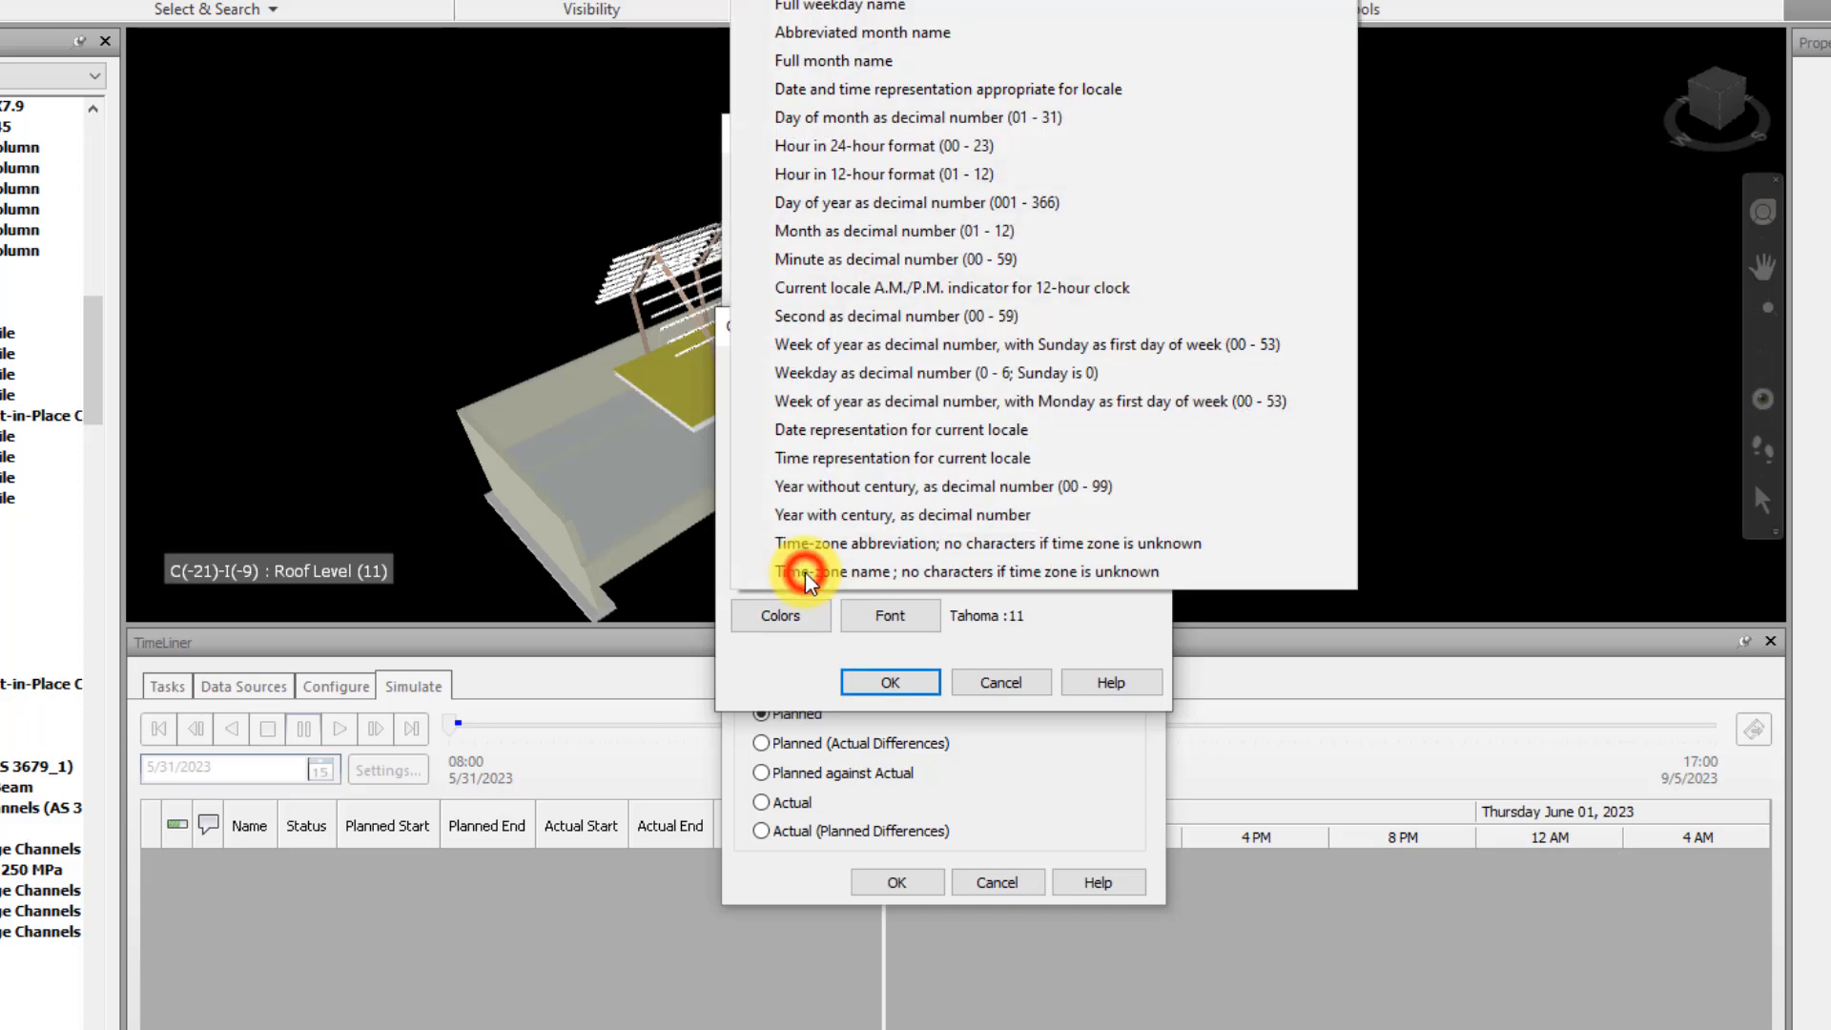
pyautogui.click(1039, 117)
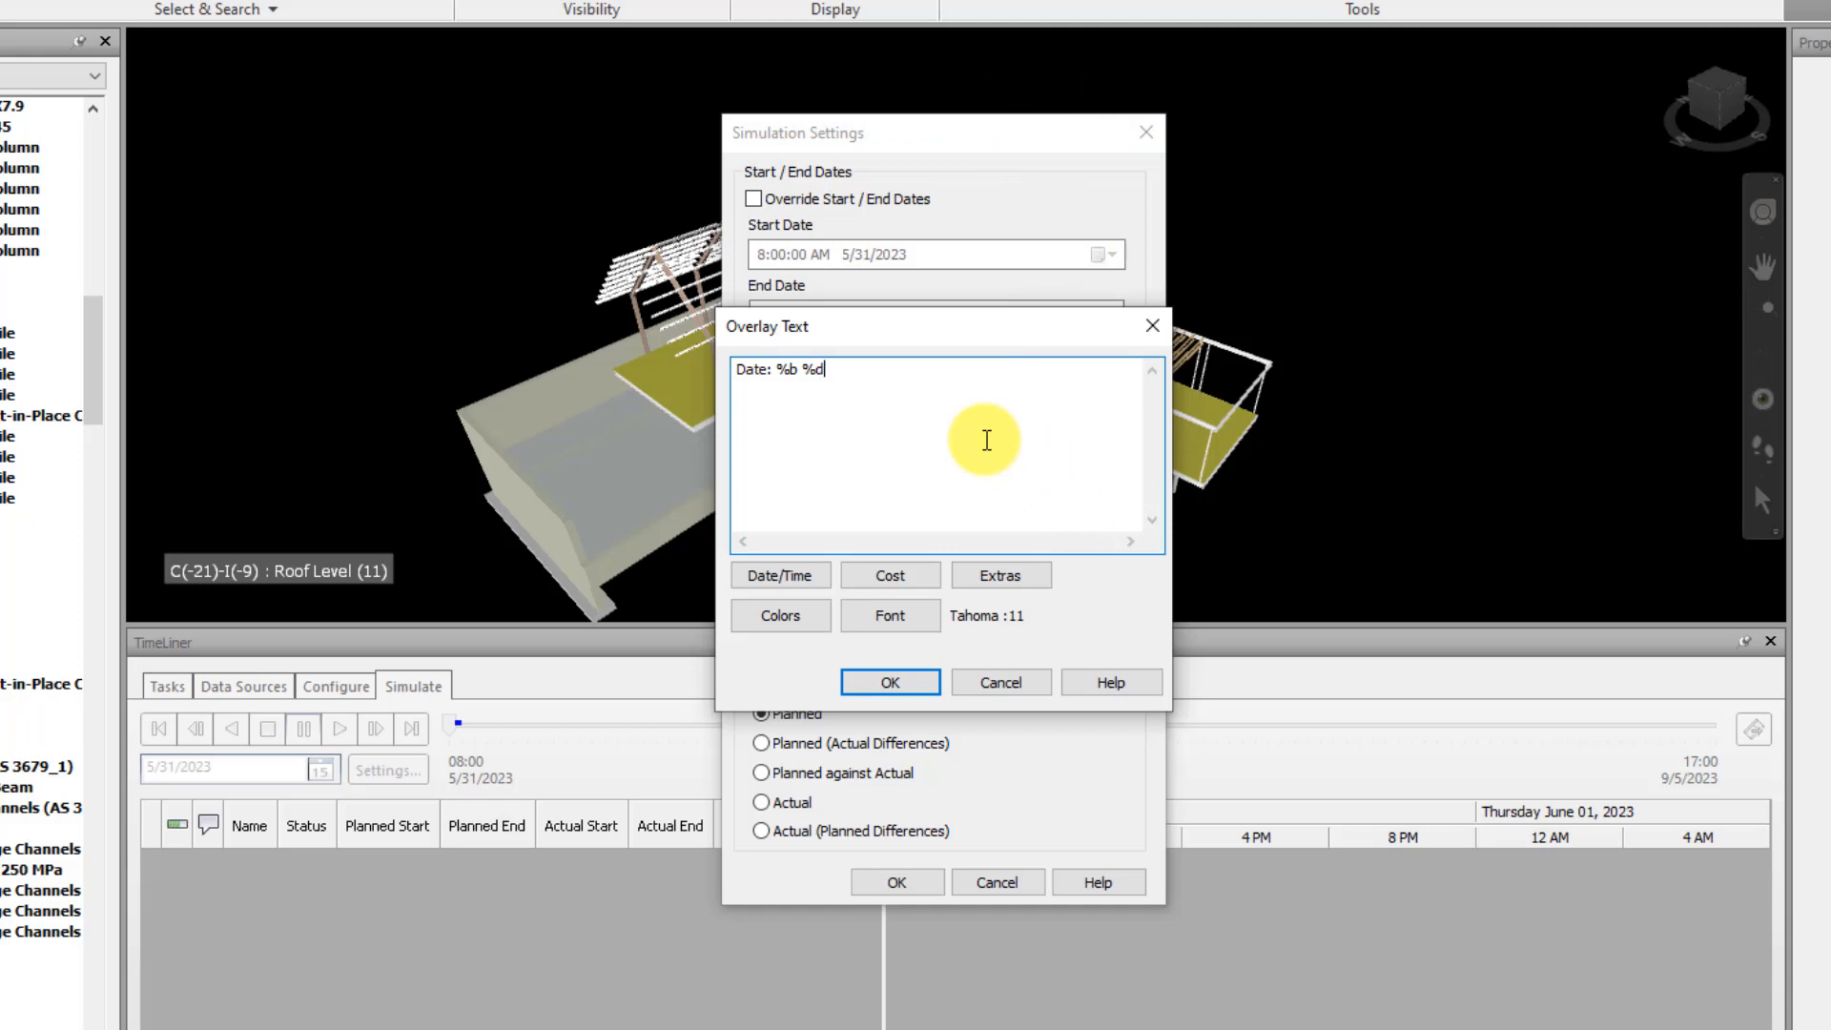
pyautogui.press('Return')
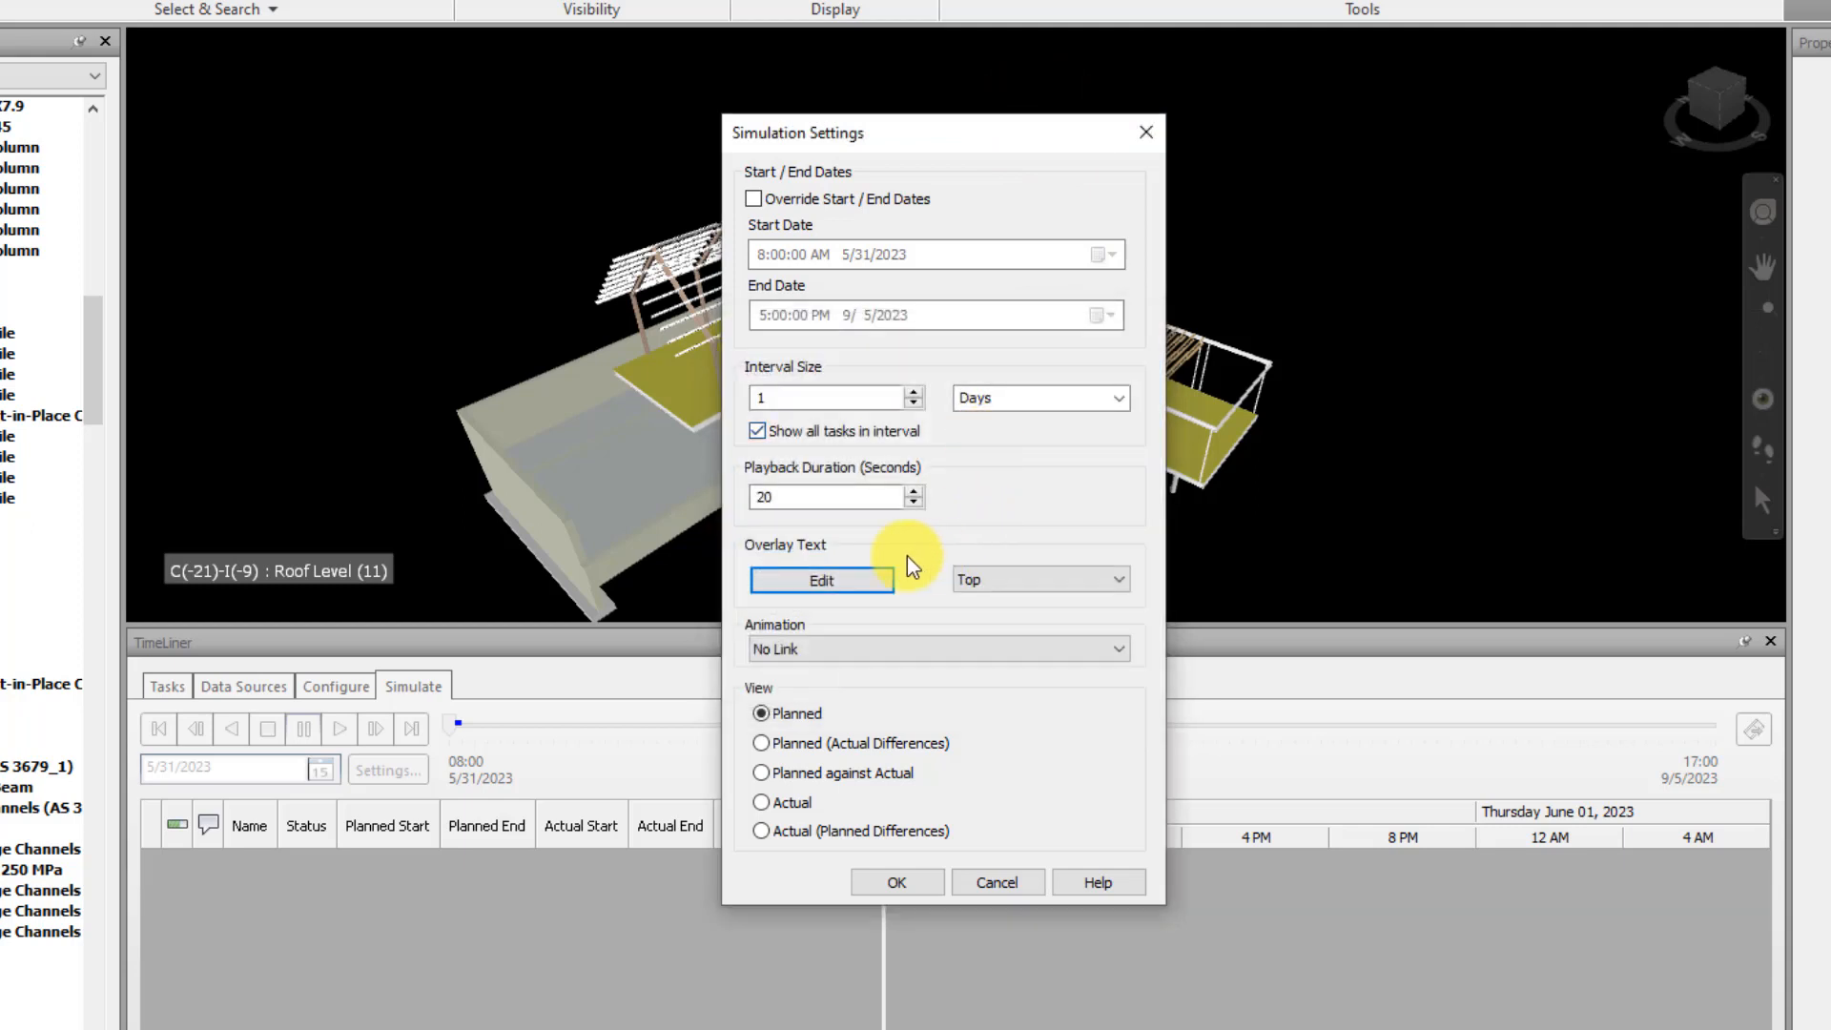
# Reopen the overlay text and add a "Material:" line below the date with the $MATERIAL_COST variable
pyautogui.click(857, 585)
pyautogui.click(853, 370)
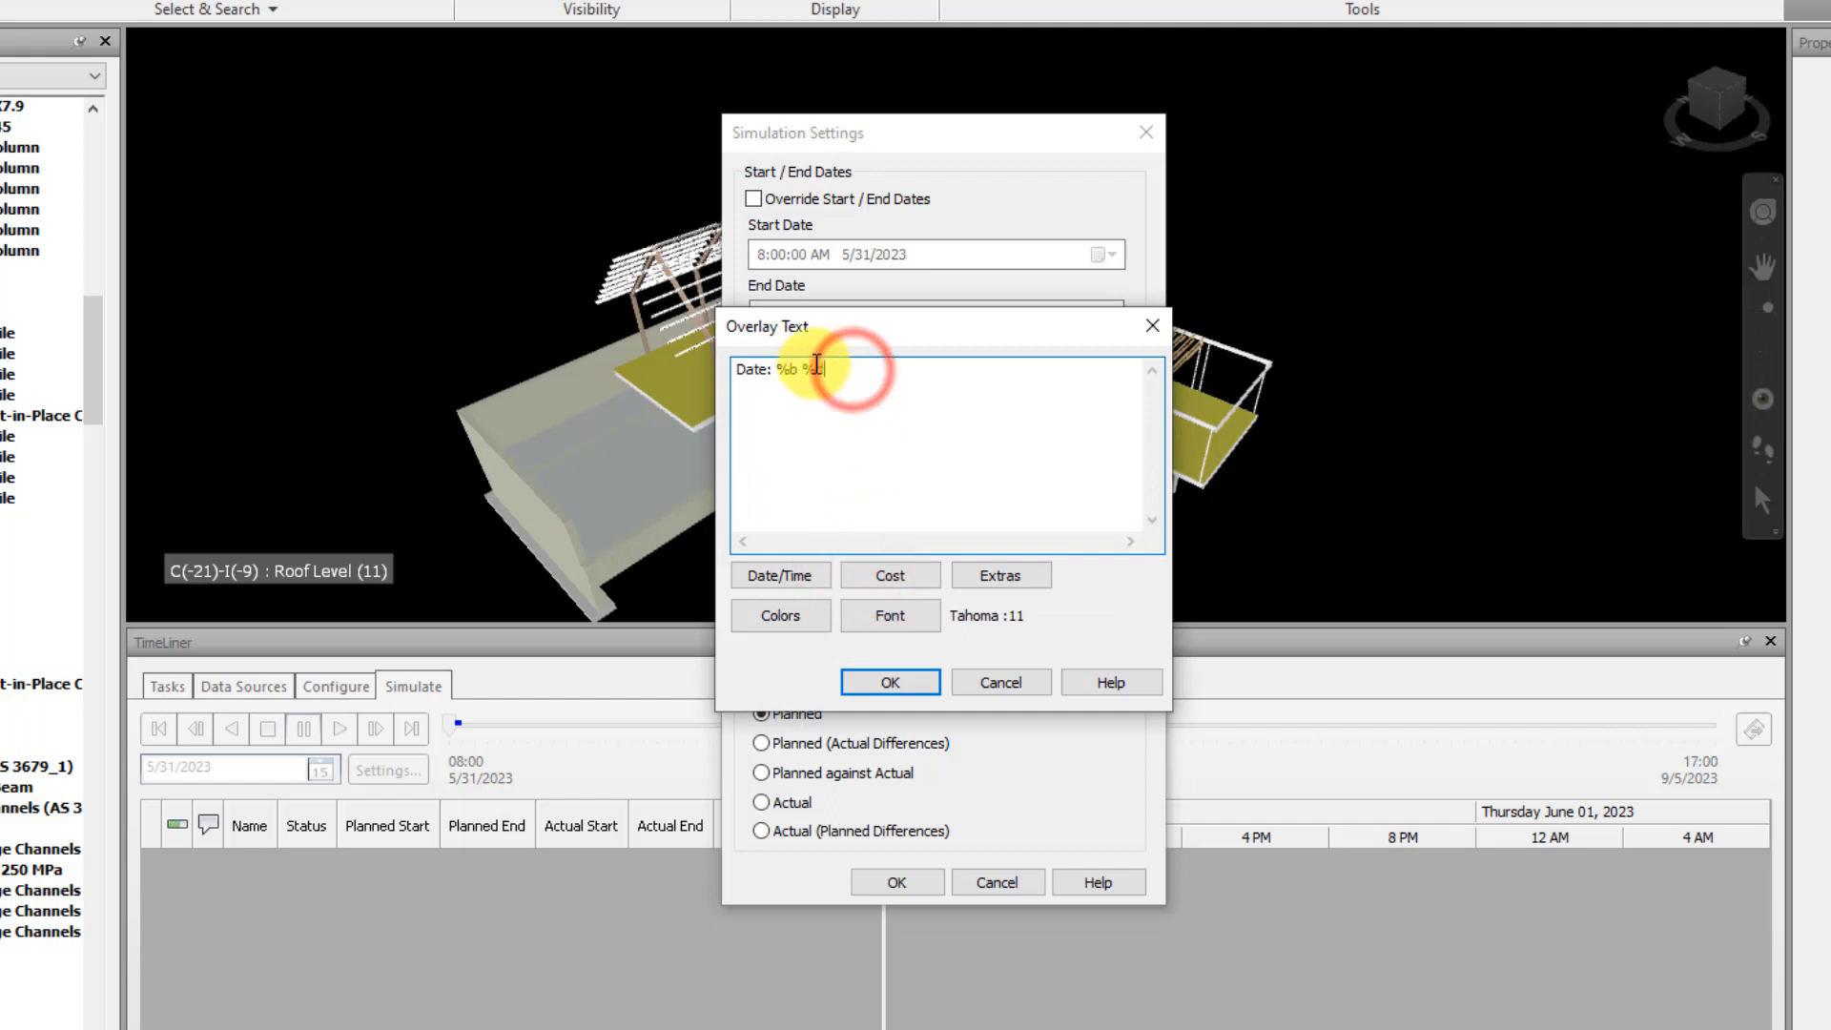
pyautogui.press('Return')
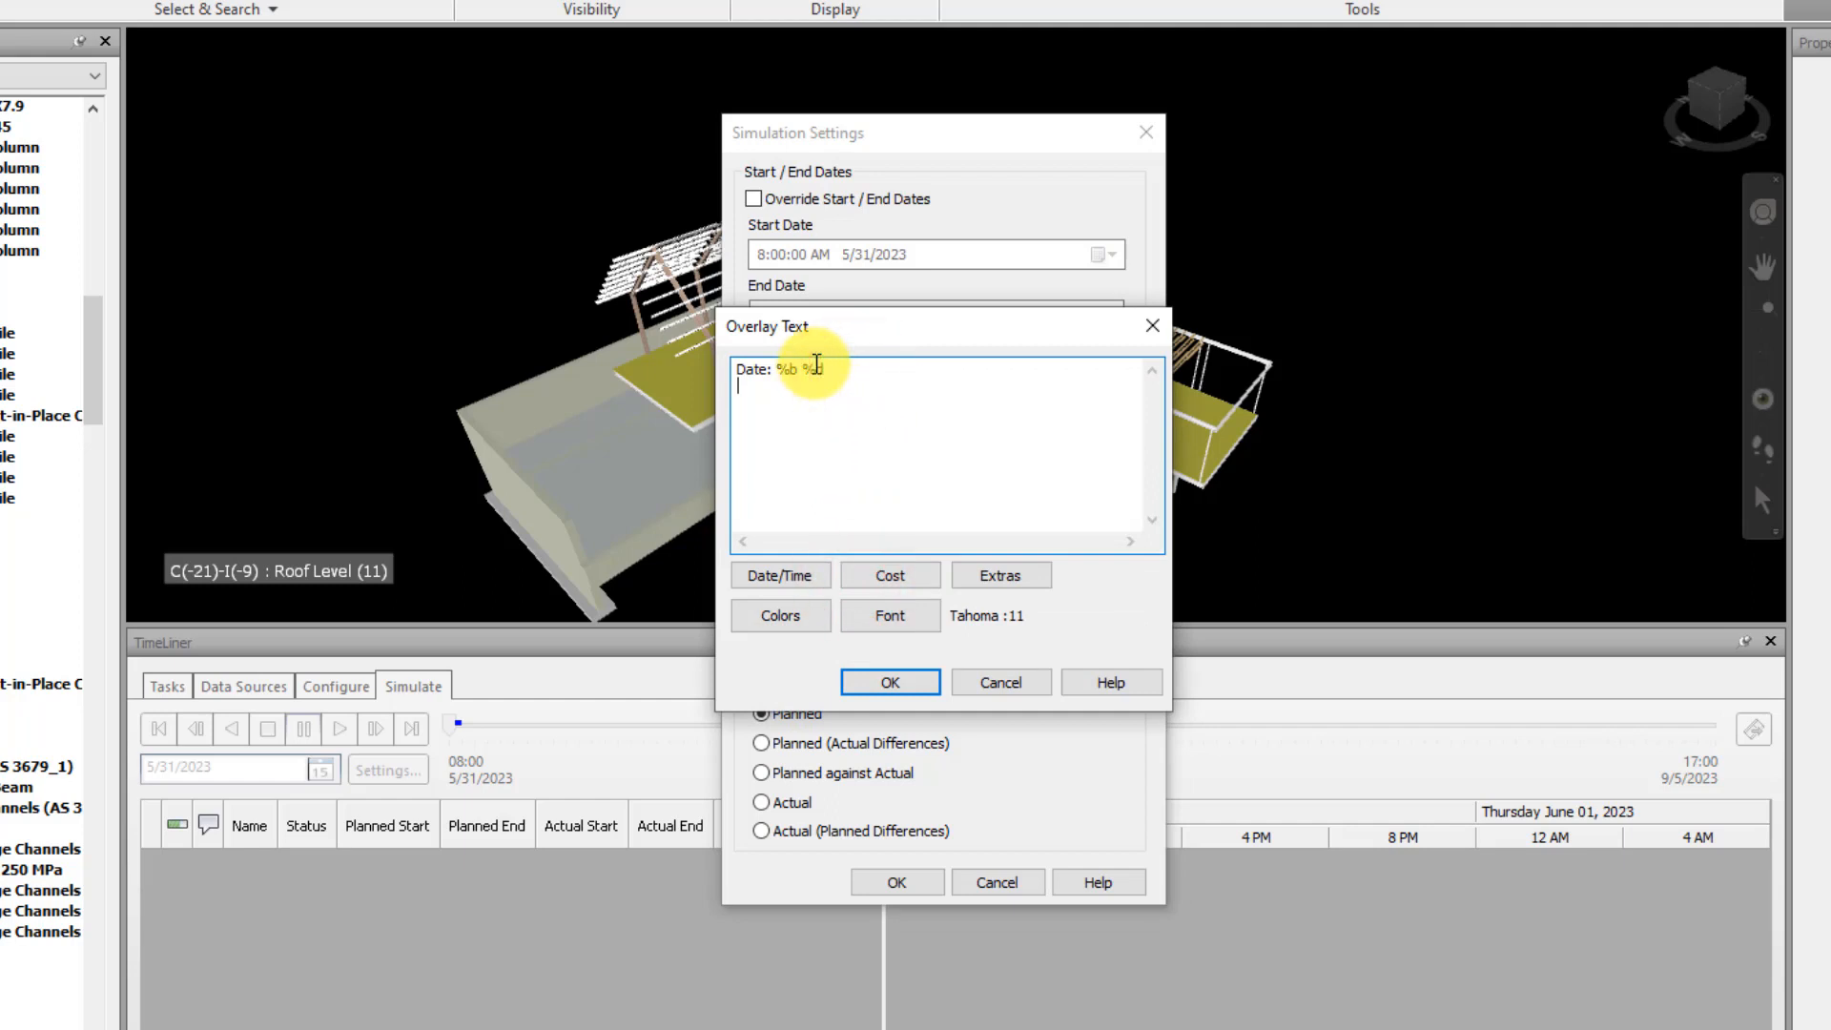
pyautogui.write('Material:')
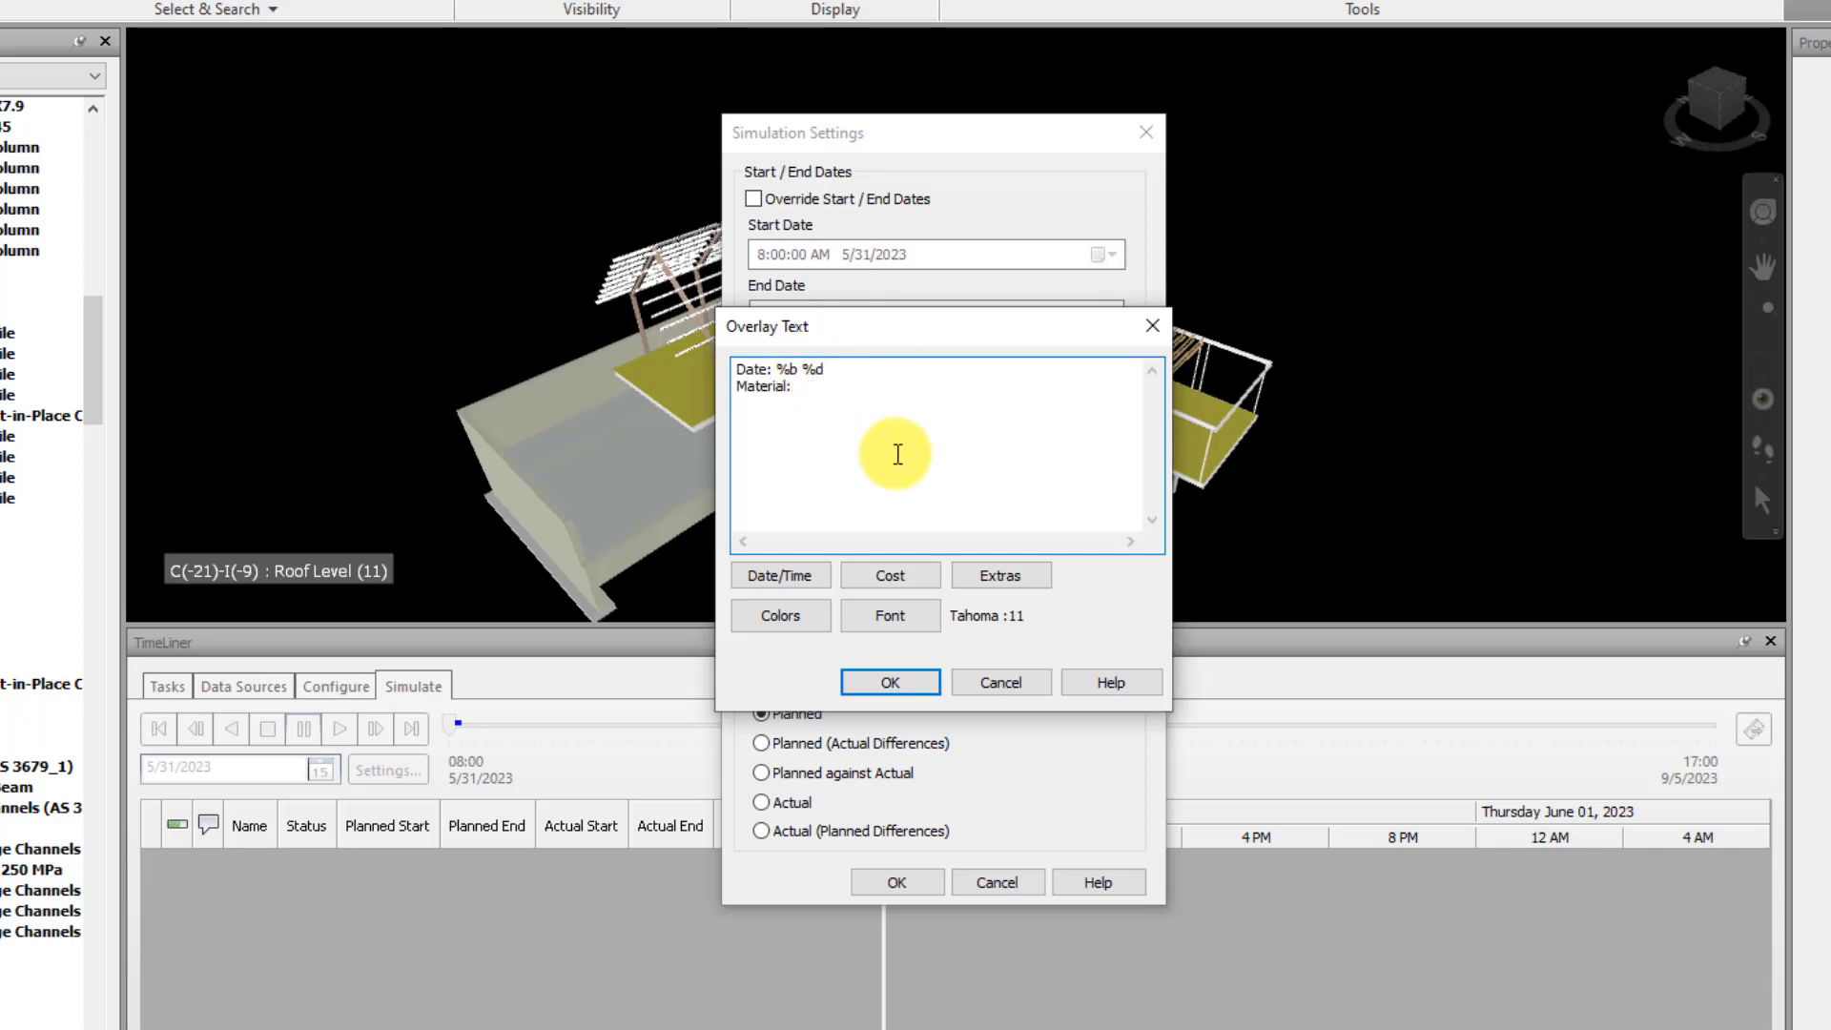
pyautogui.click(914, 576)
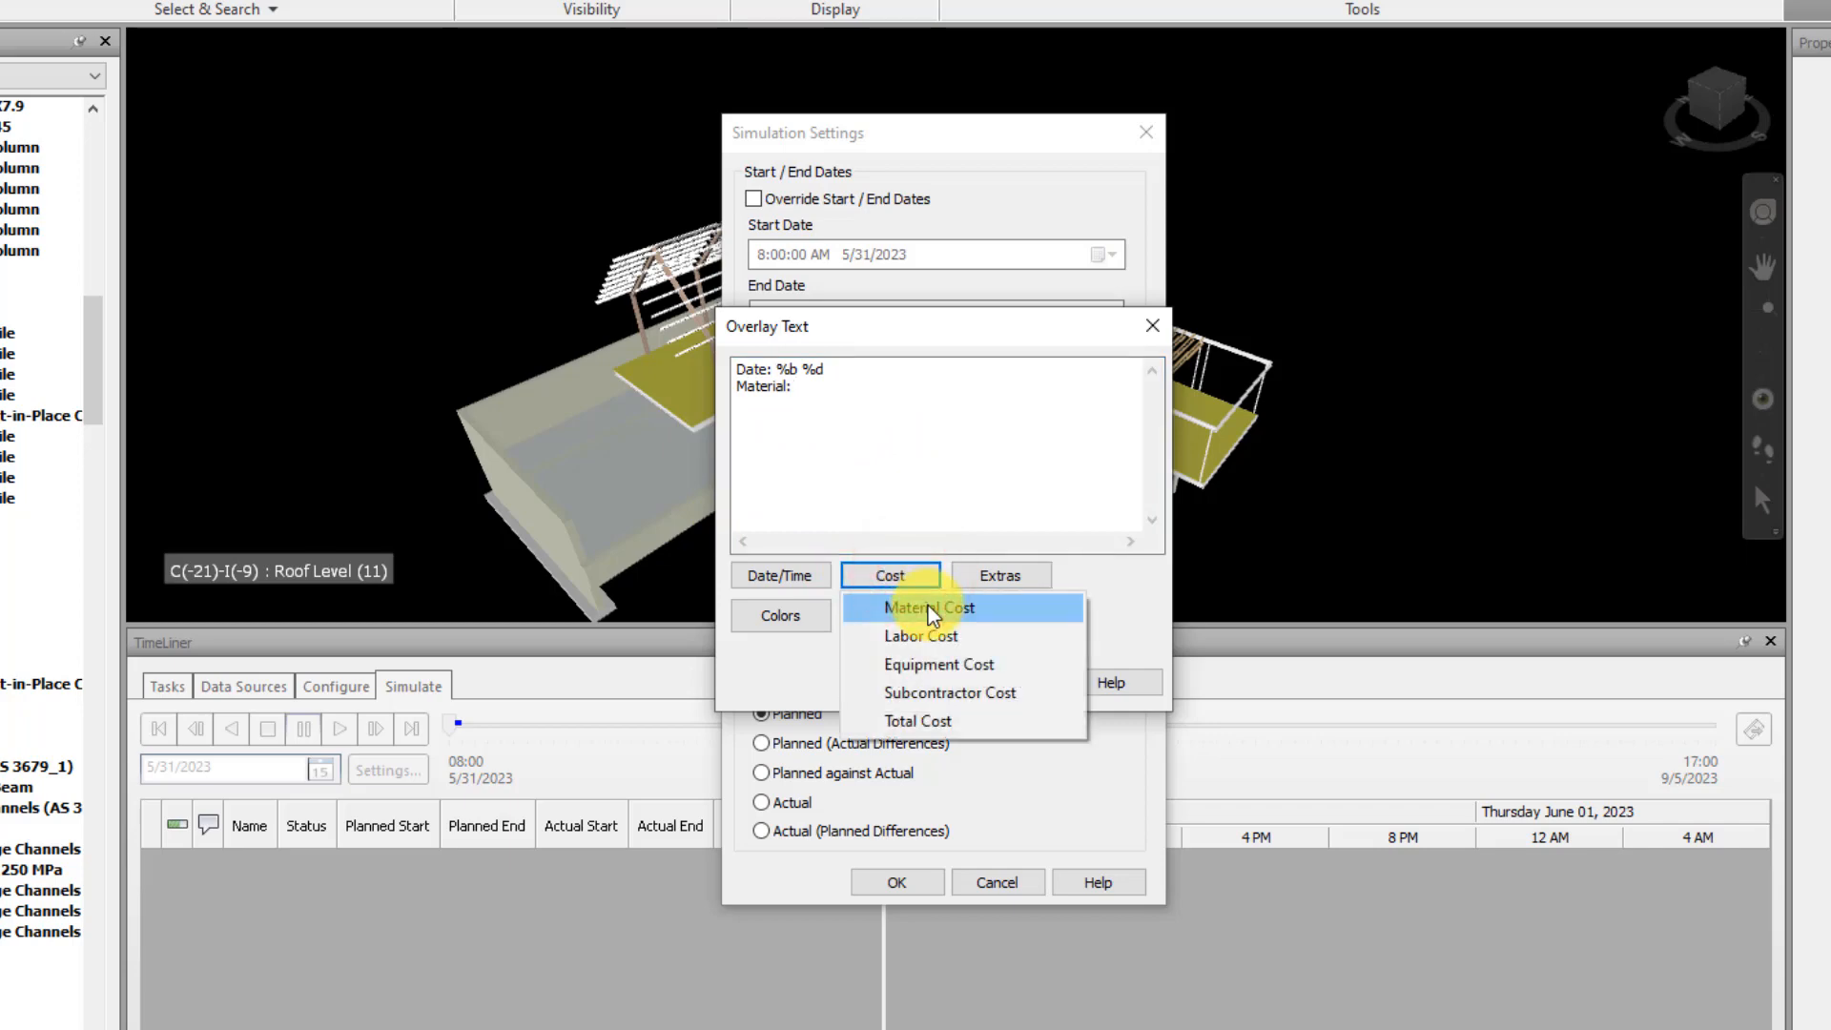
pyautogui.click(930, 605)
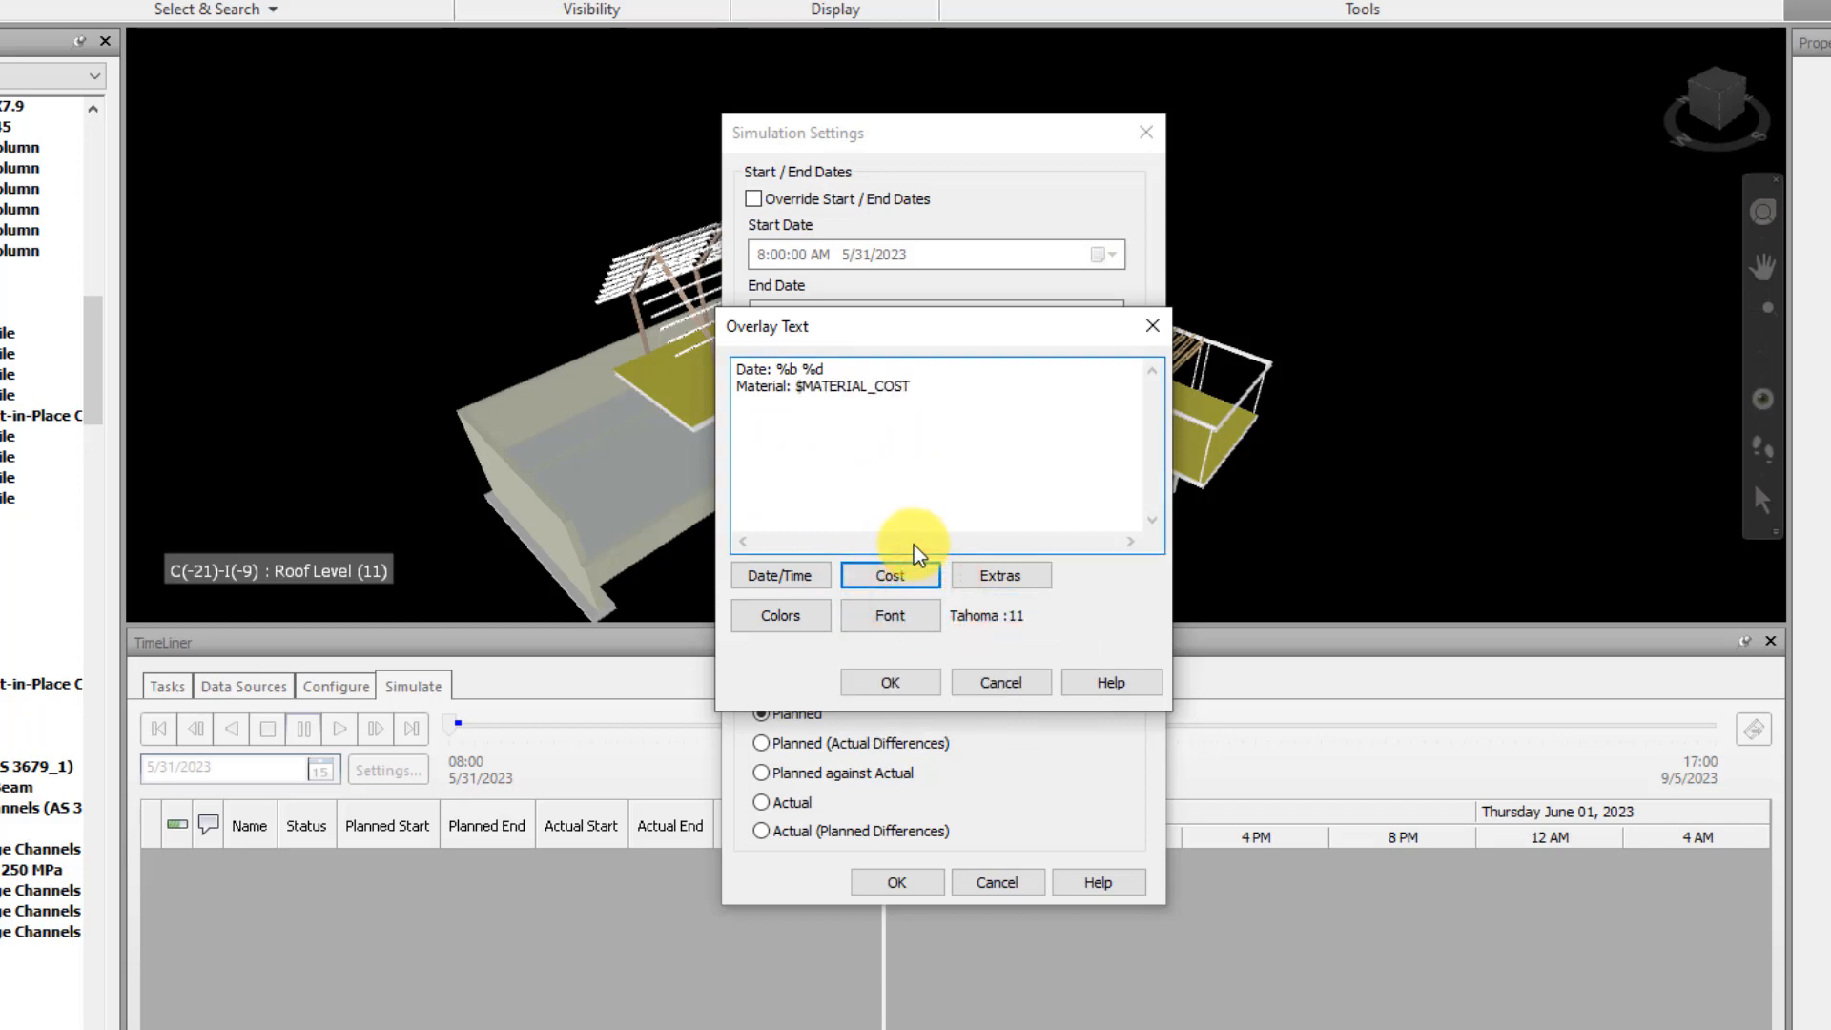
# Add a "Labor:" line to the overlay text with the $LABOR_COST variable
pyautogui.press('Return')
pyautogui.write('Labo')
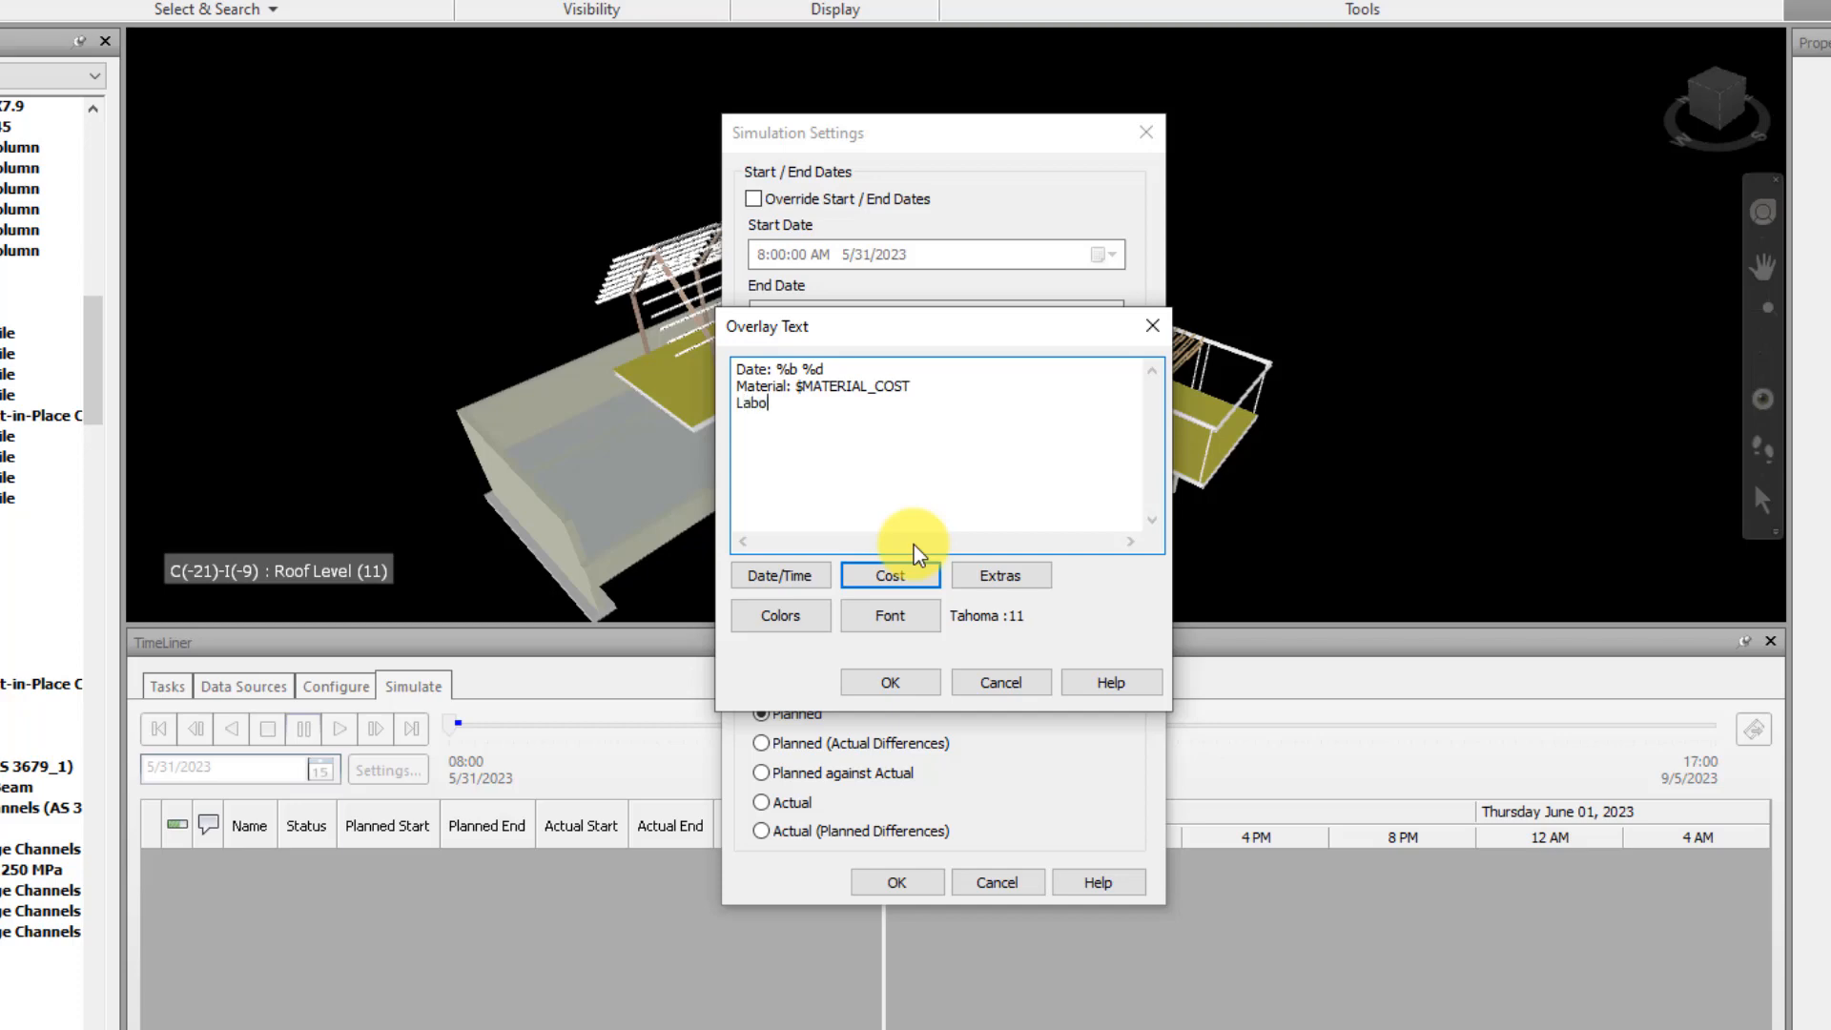
pyautogui.write('r:')
pyautogui.click(911, 577)
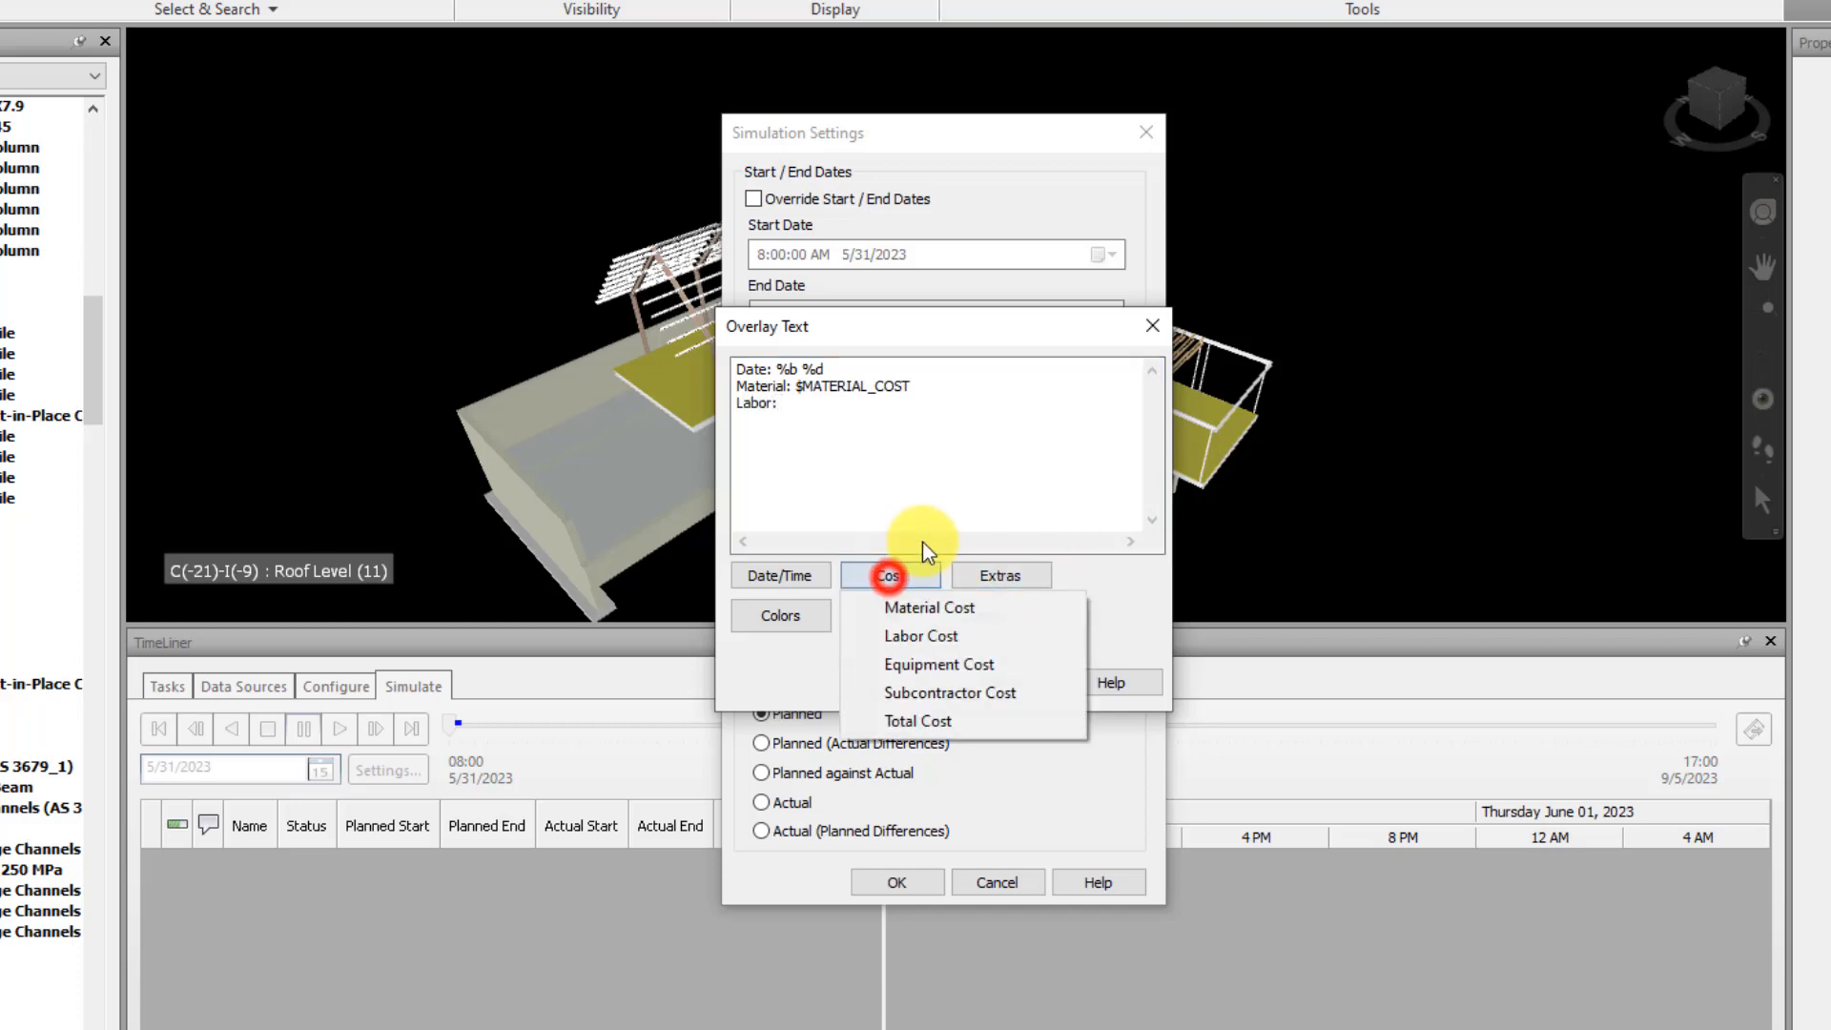
pyautogui.click(972, 634)
# Add an "Equipment:" line to the overlay text with the $EQUIPMENT_COST variable
pyautogui.press('Return')
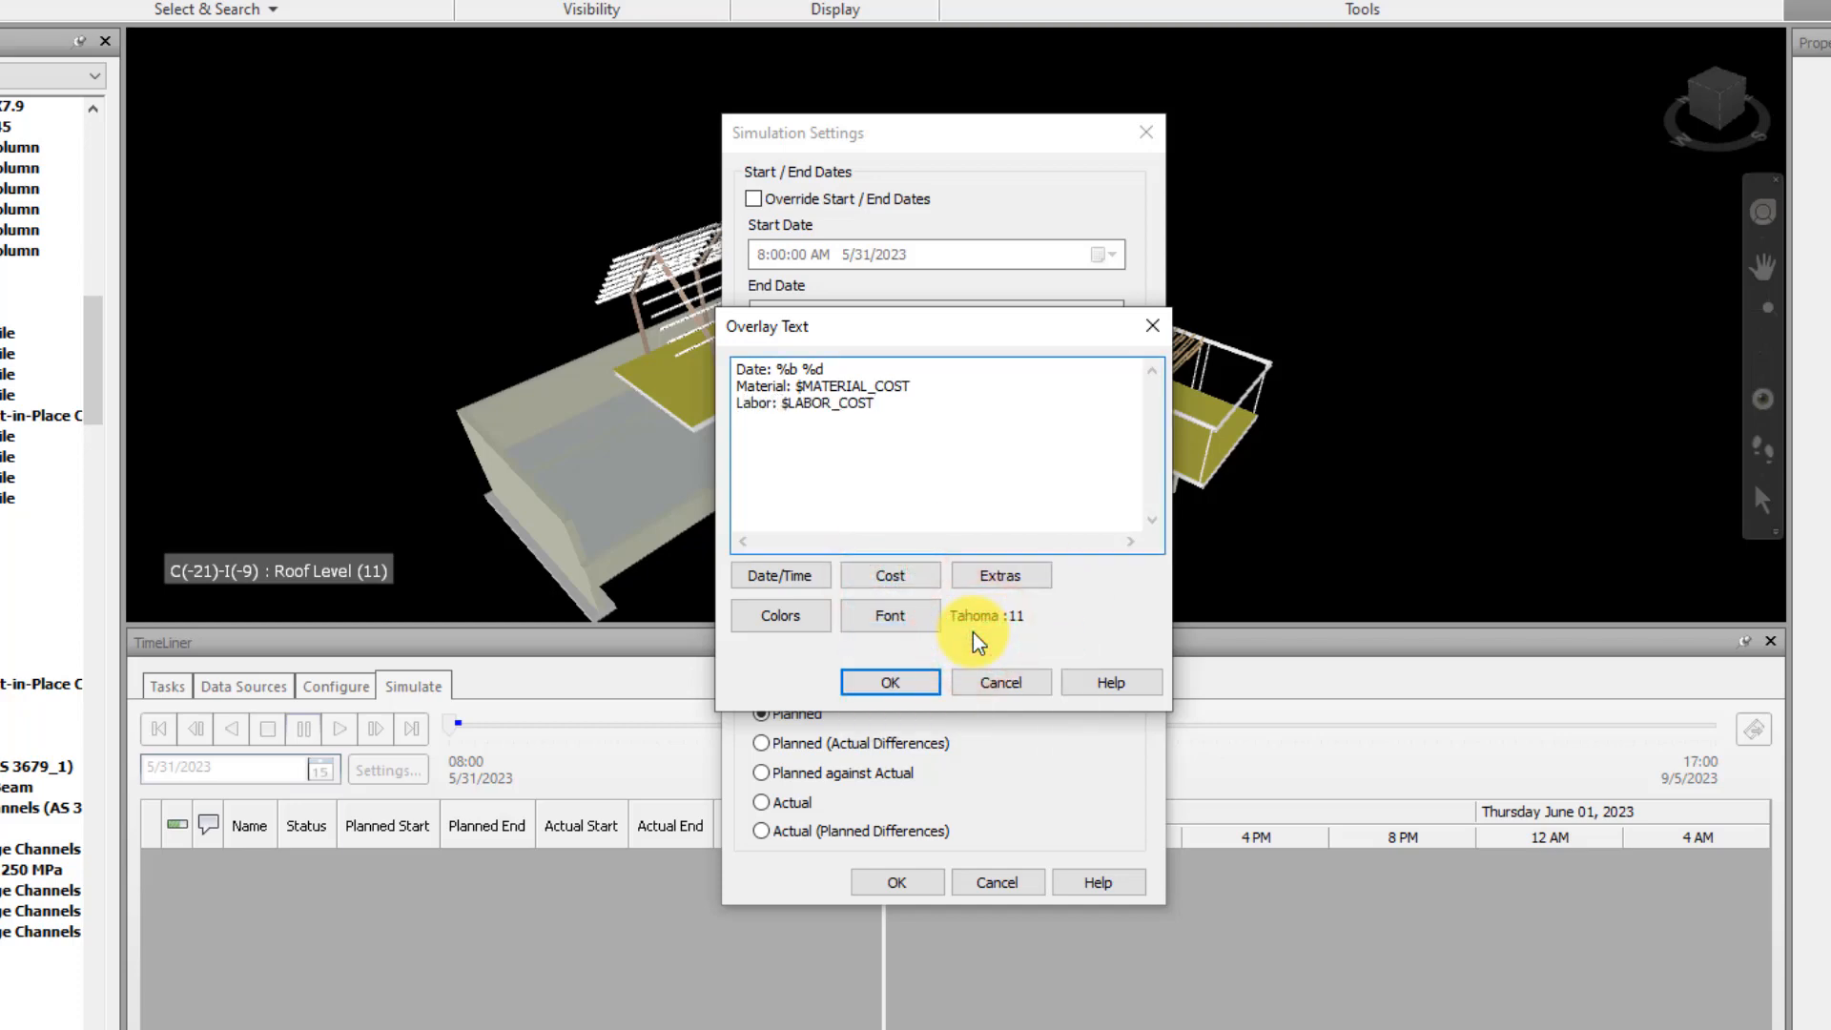
pyautogui.write('Equipment:')
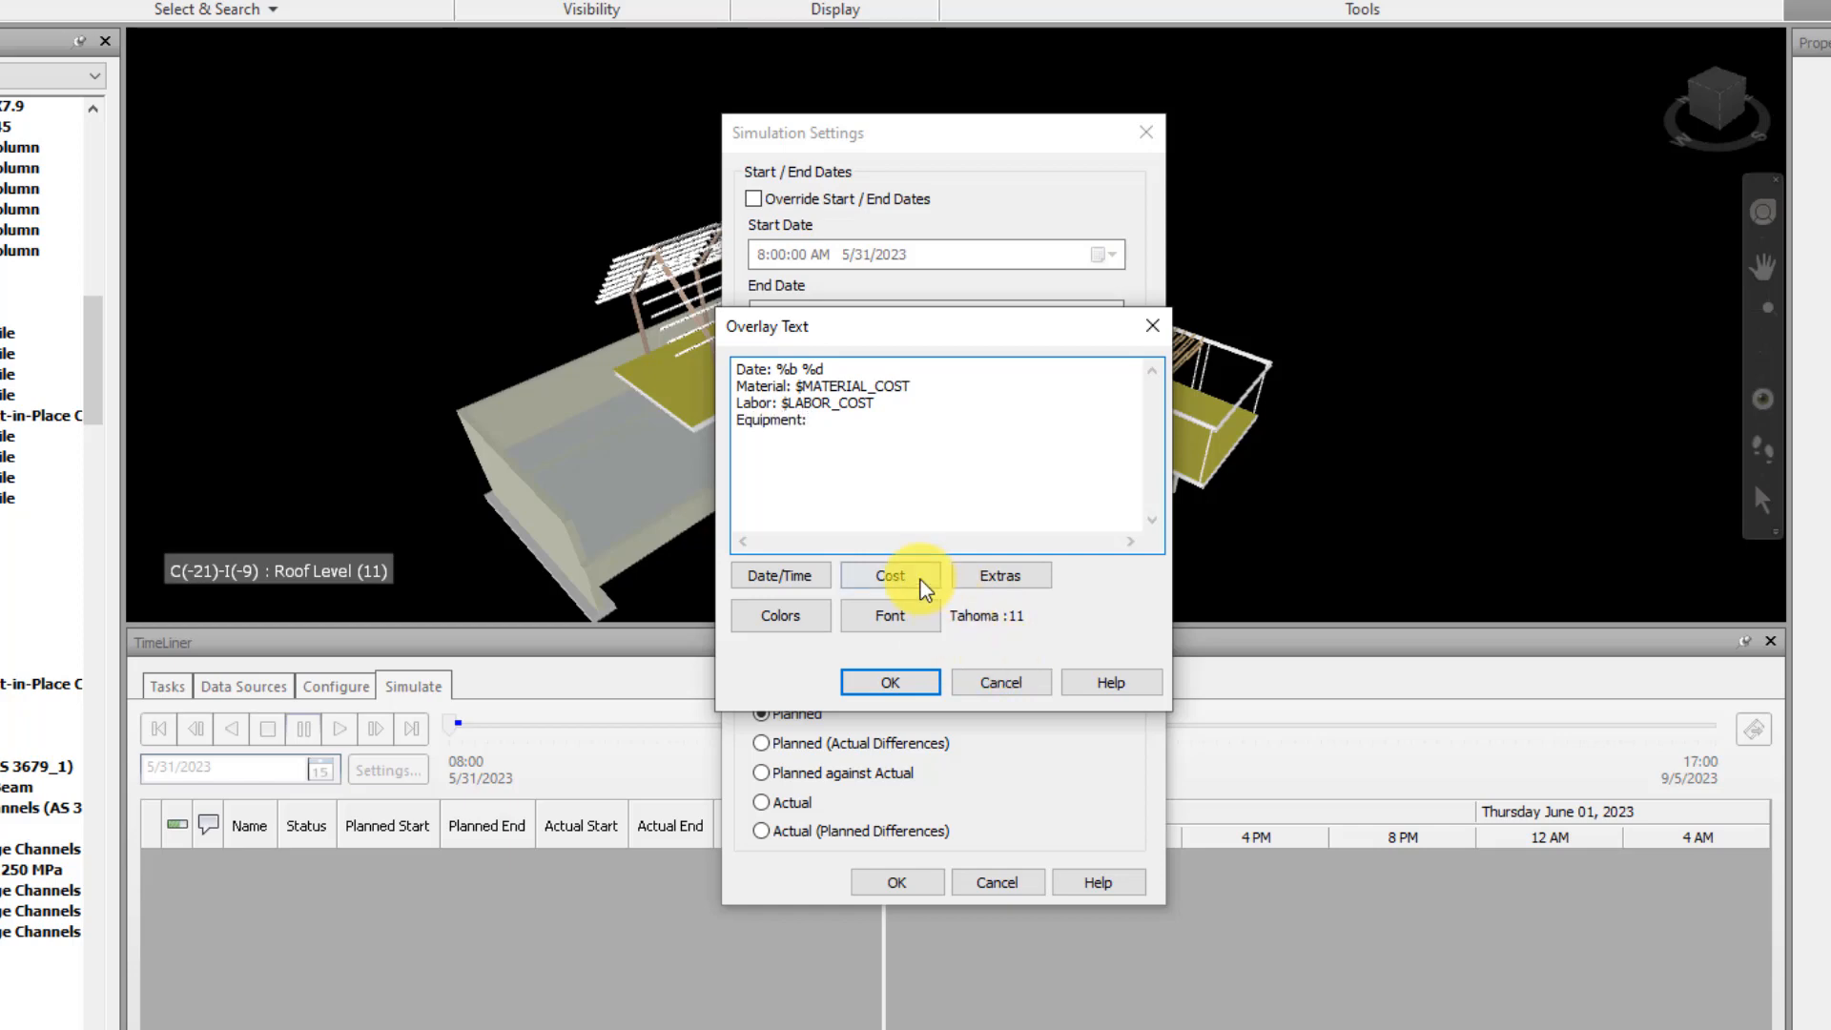
pyautogui.click(920, 580)
pyautogui.click(954, 660)
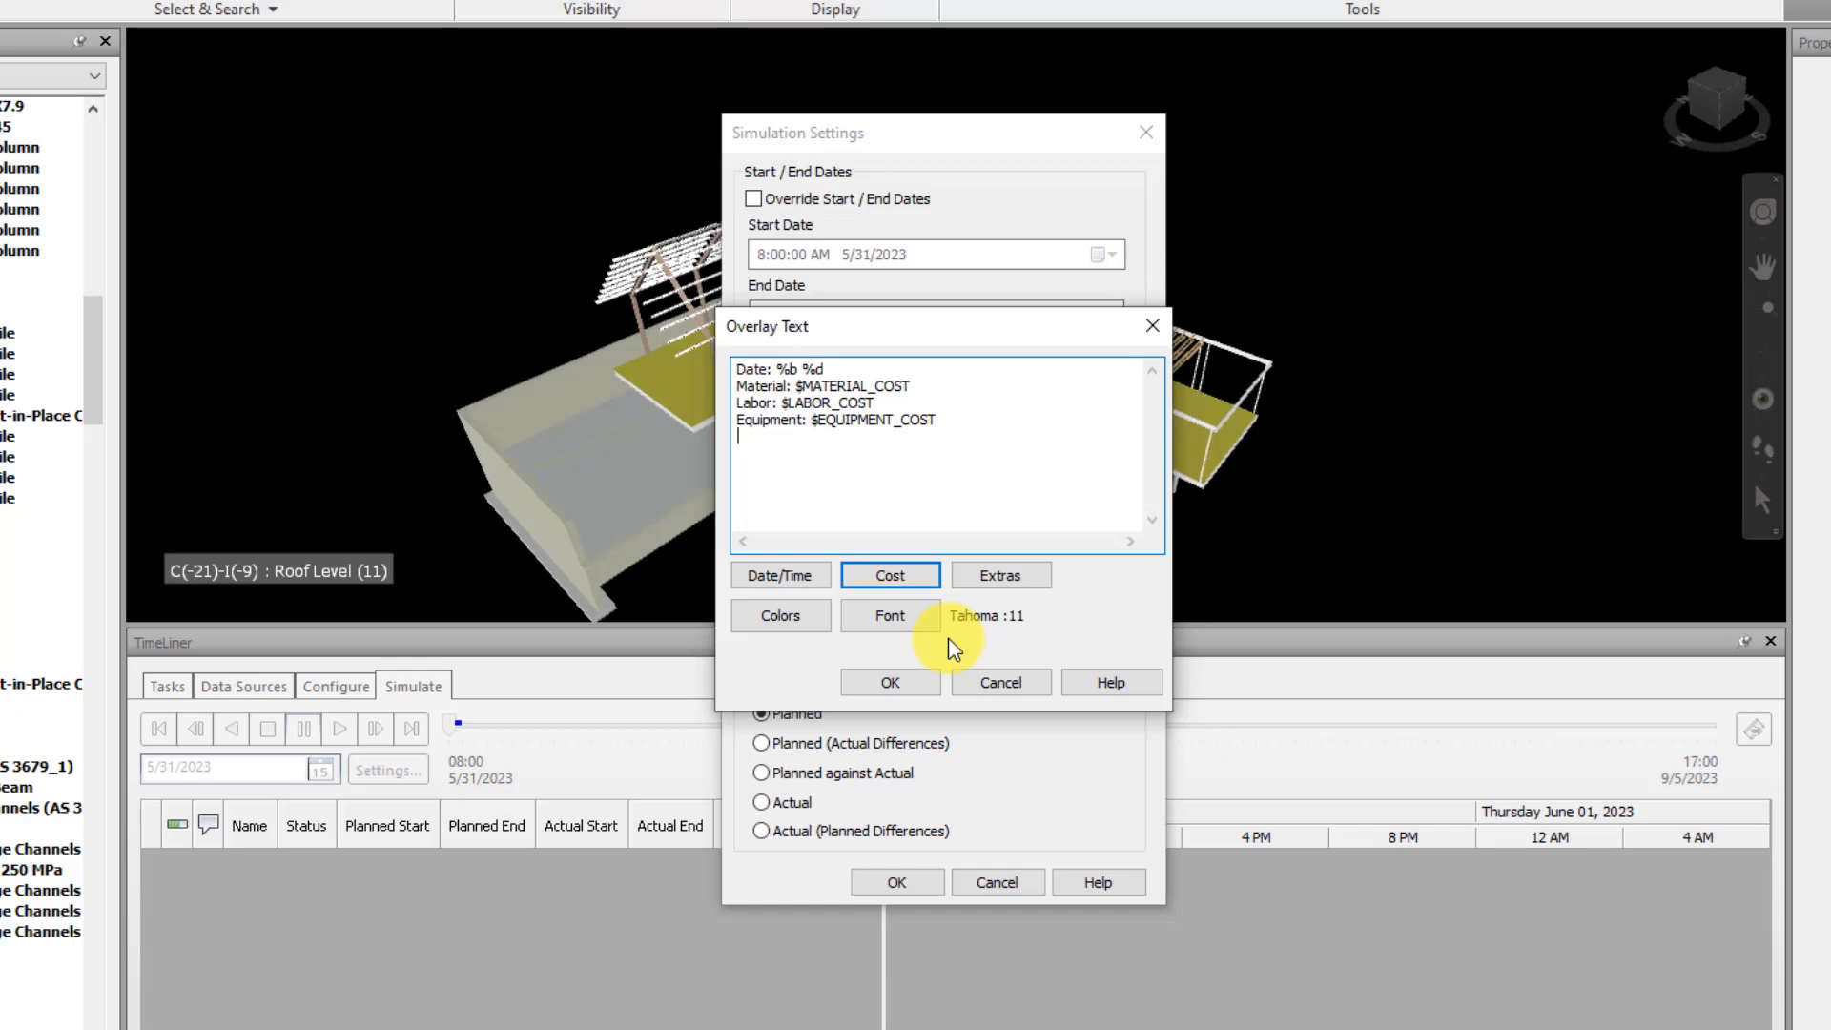
# Add a "Total:" line to the overlay text with the $TOTAL_COST variable
pyautogui.write('Total:')
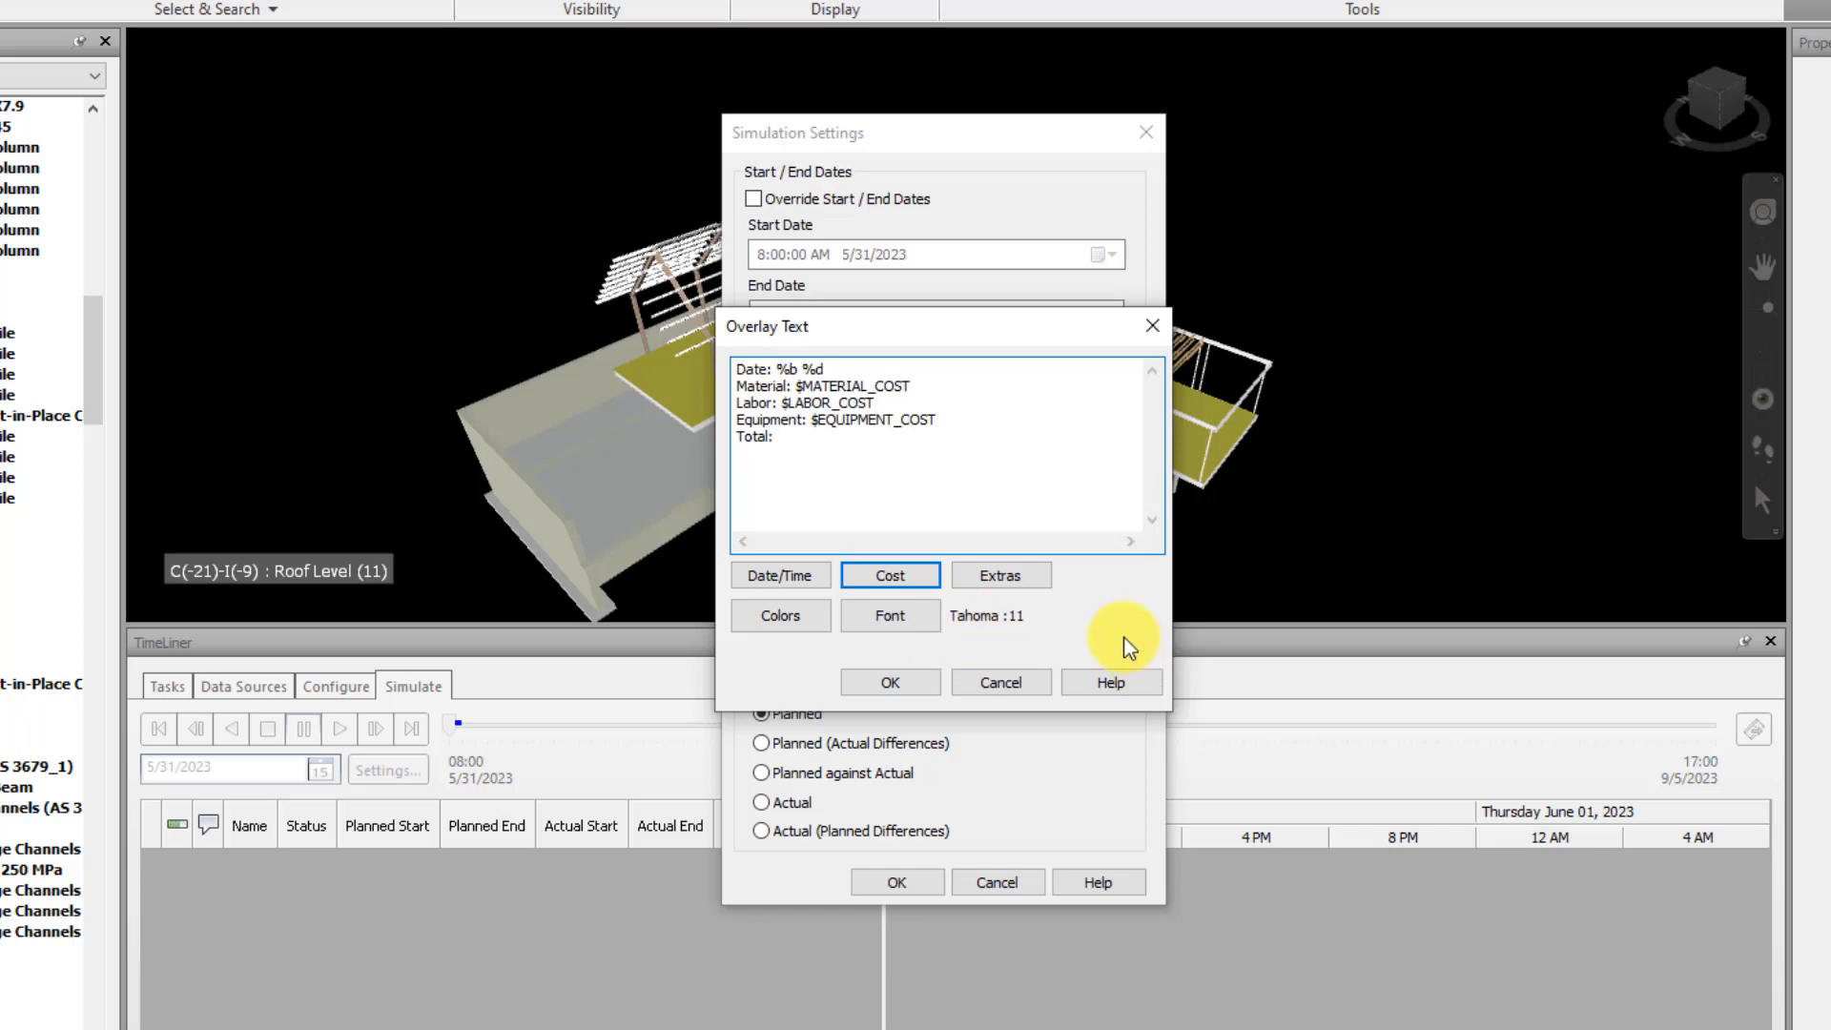
pyautogui.click(890, 575)
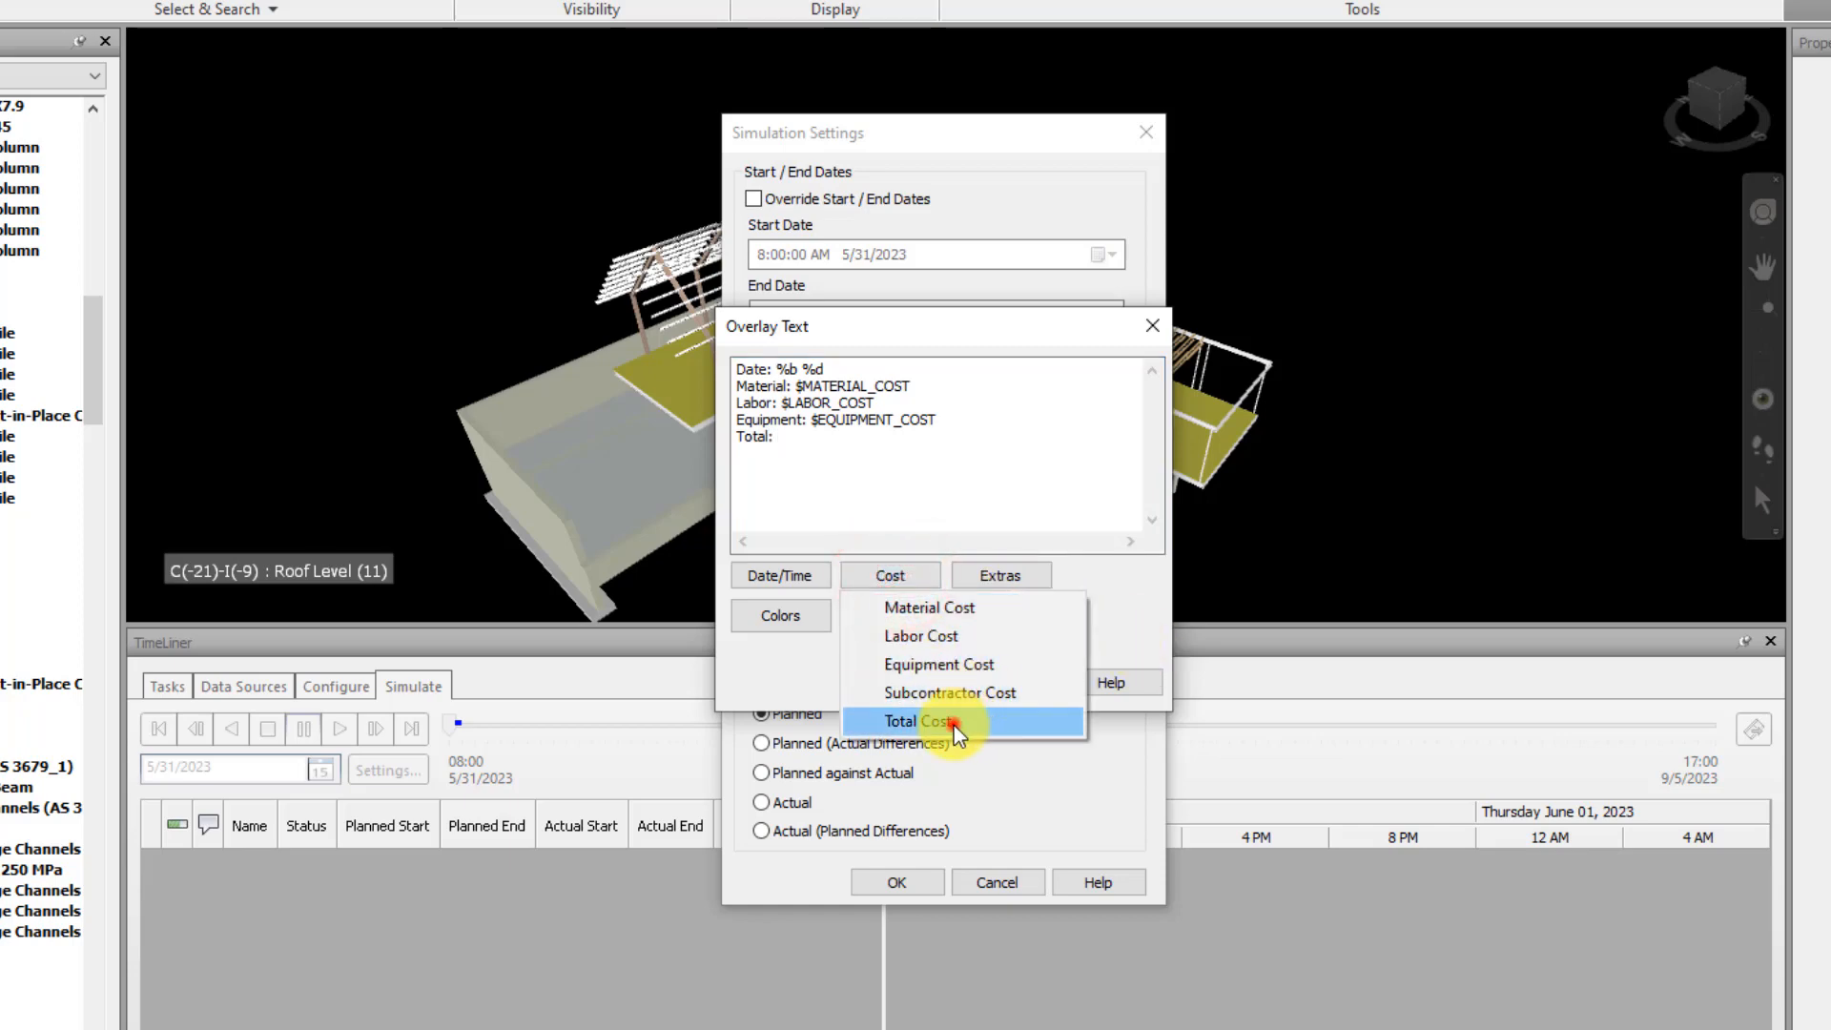
pyautogui.click(952, 723)
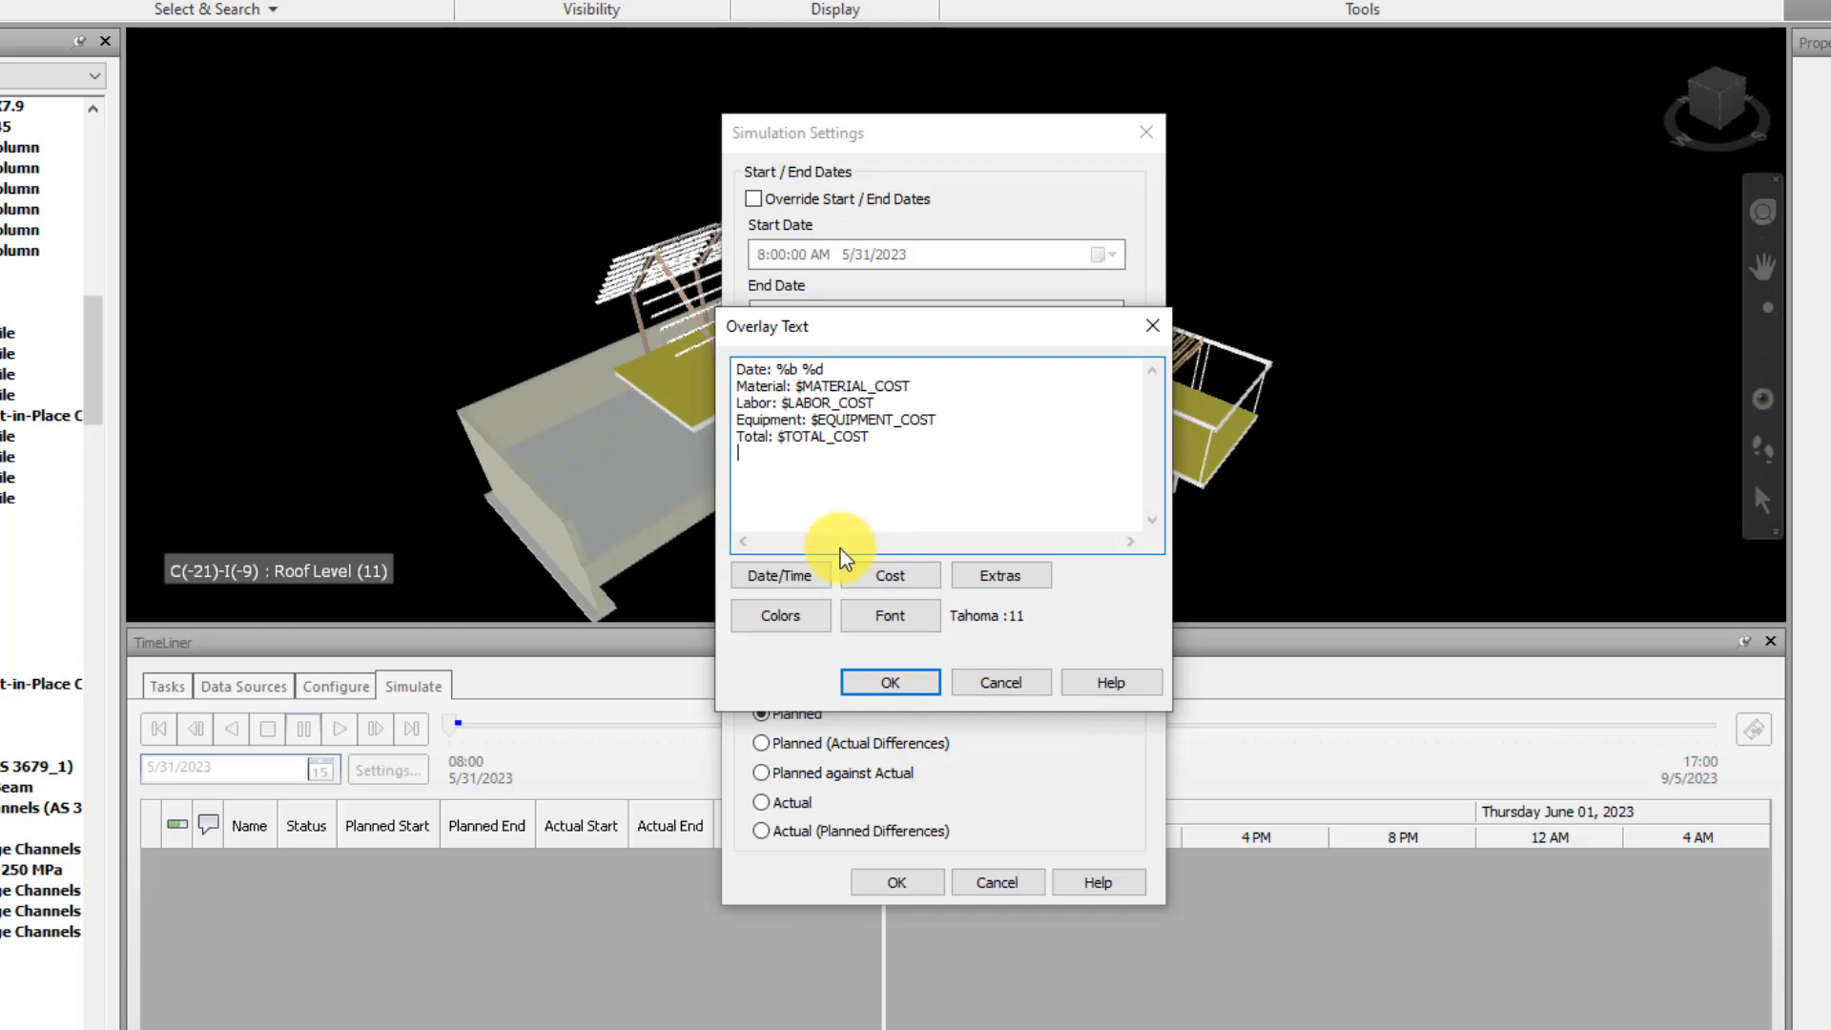
# Add an "Ongoing Tasks:" line to the overlay text with the currently active tasks variable, $TASKS
pyautogui.write('Ongoing Tasks:')
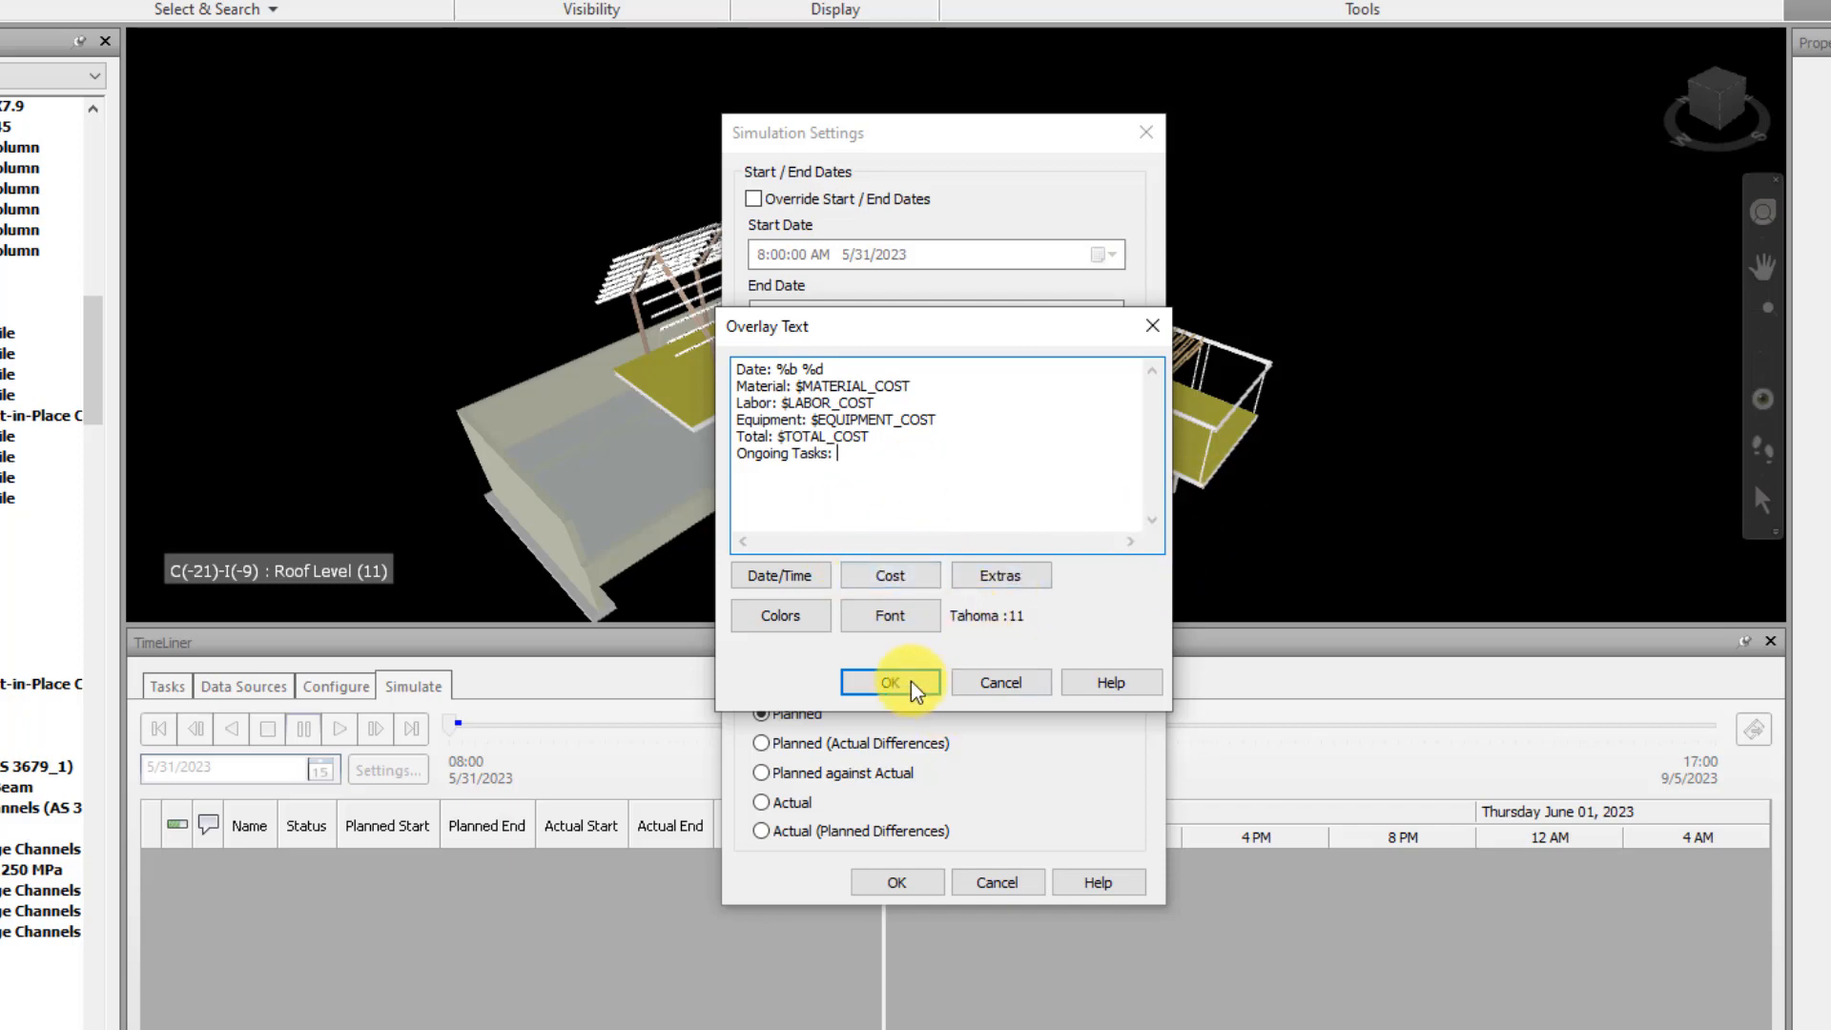
pyautogui.click(1009, 578)
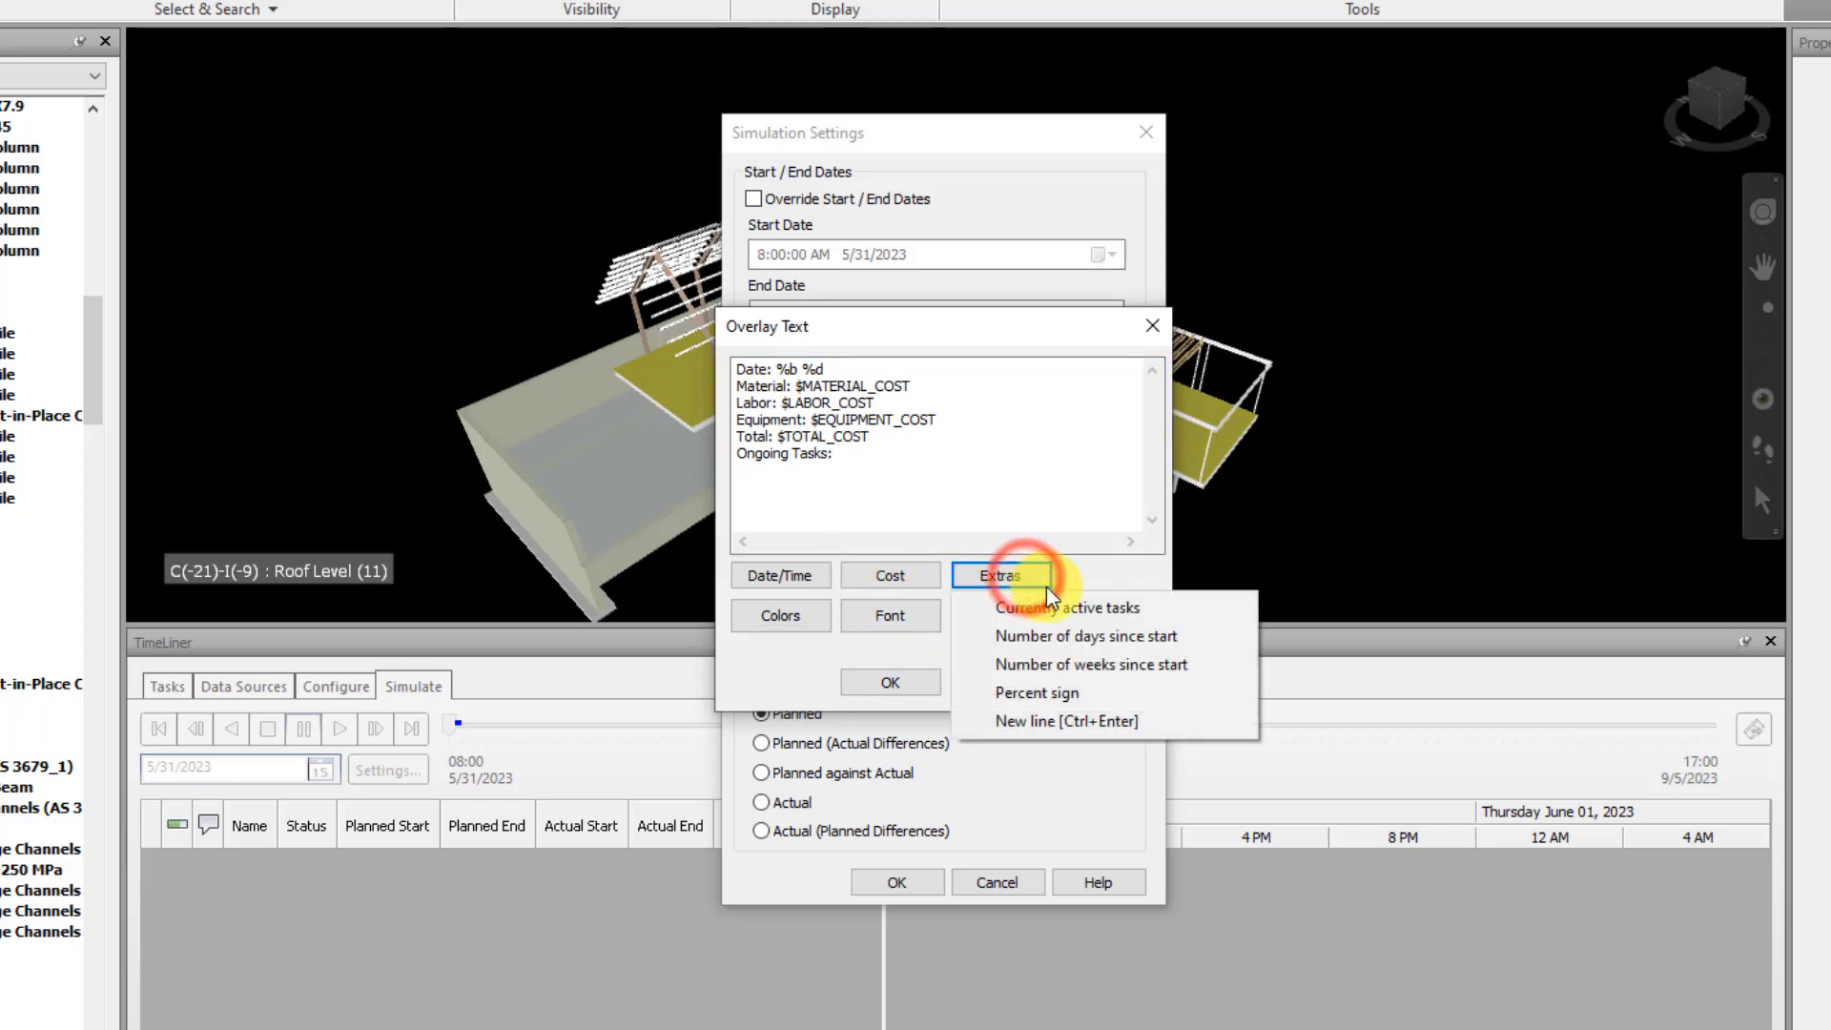
pyautogui.click(1178, 616)
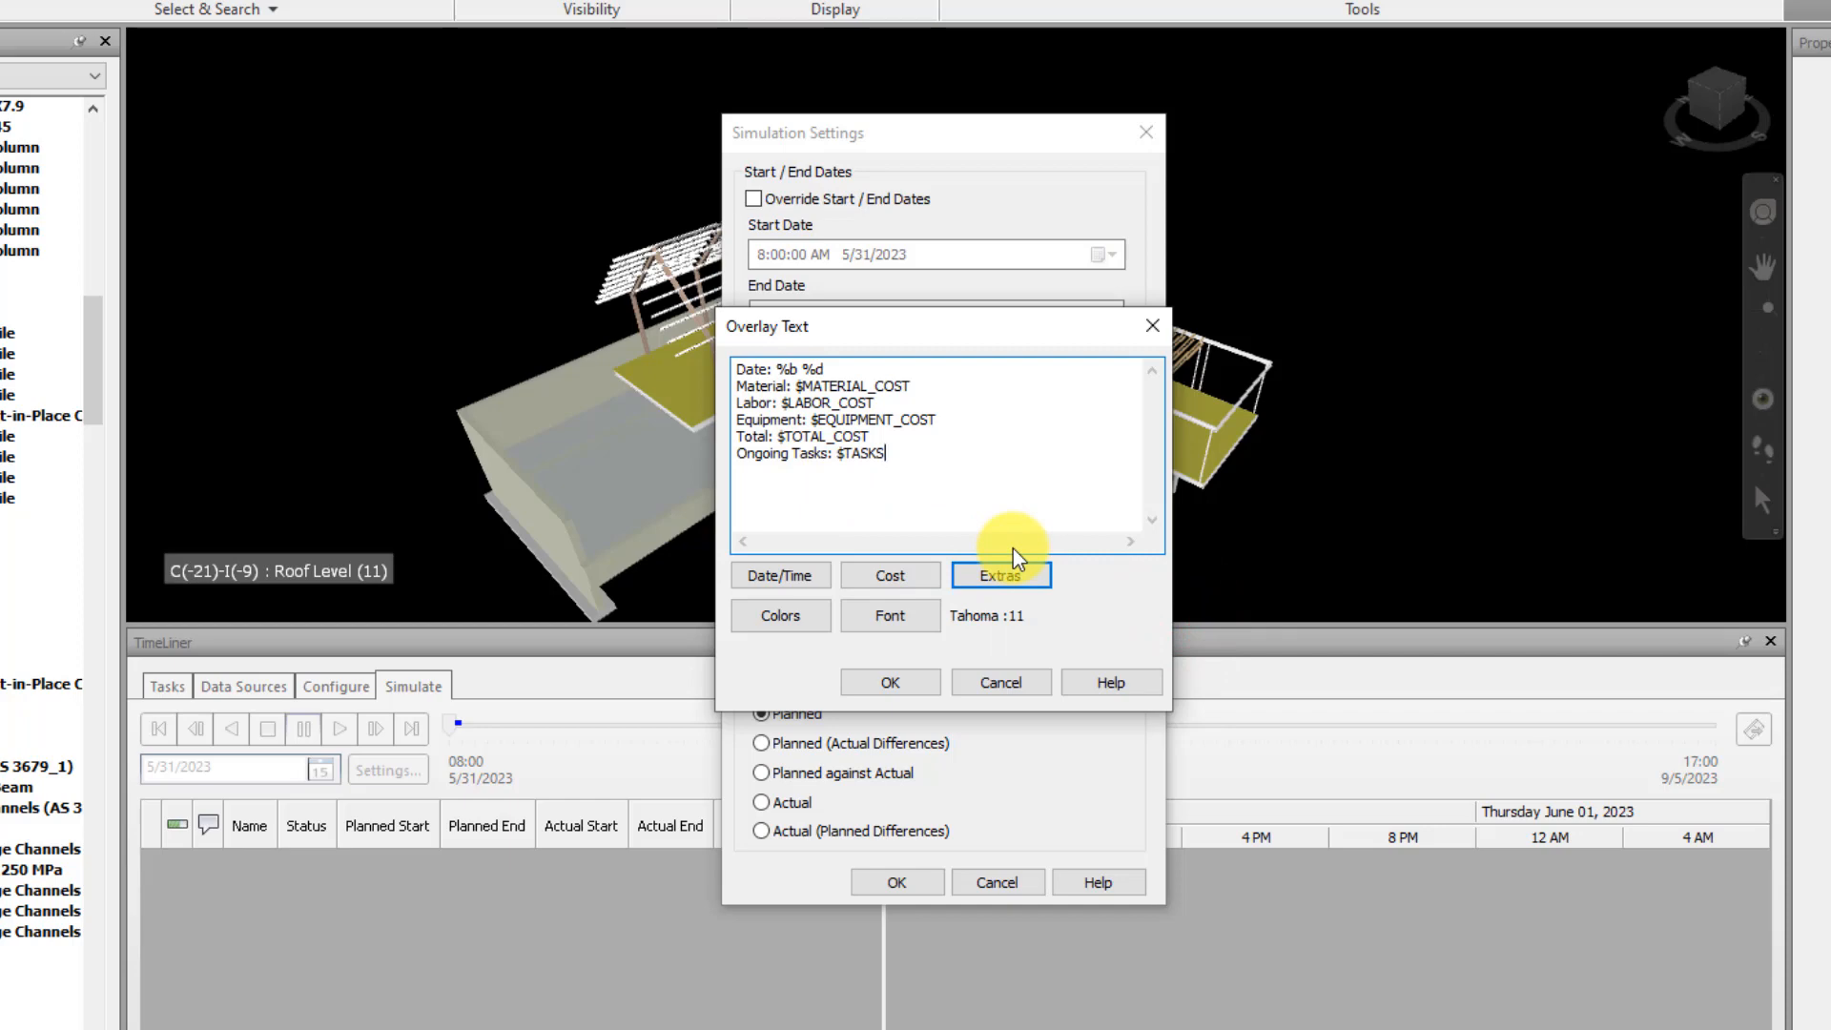
pyautogui.click(997, 575)
pyautogui.click(902, 577)
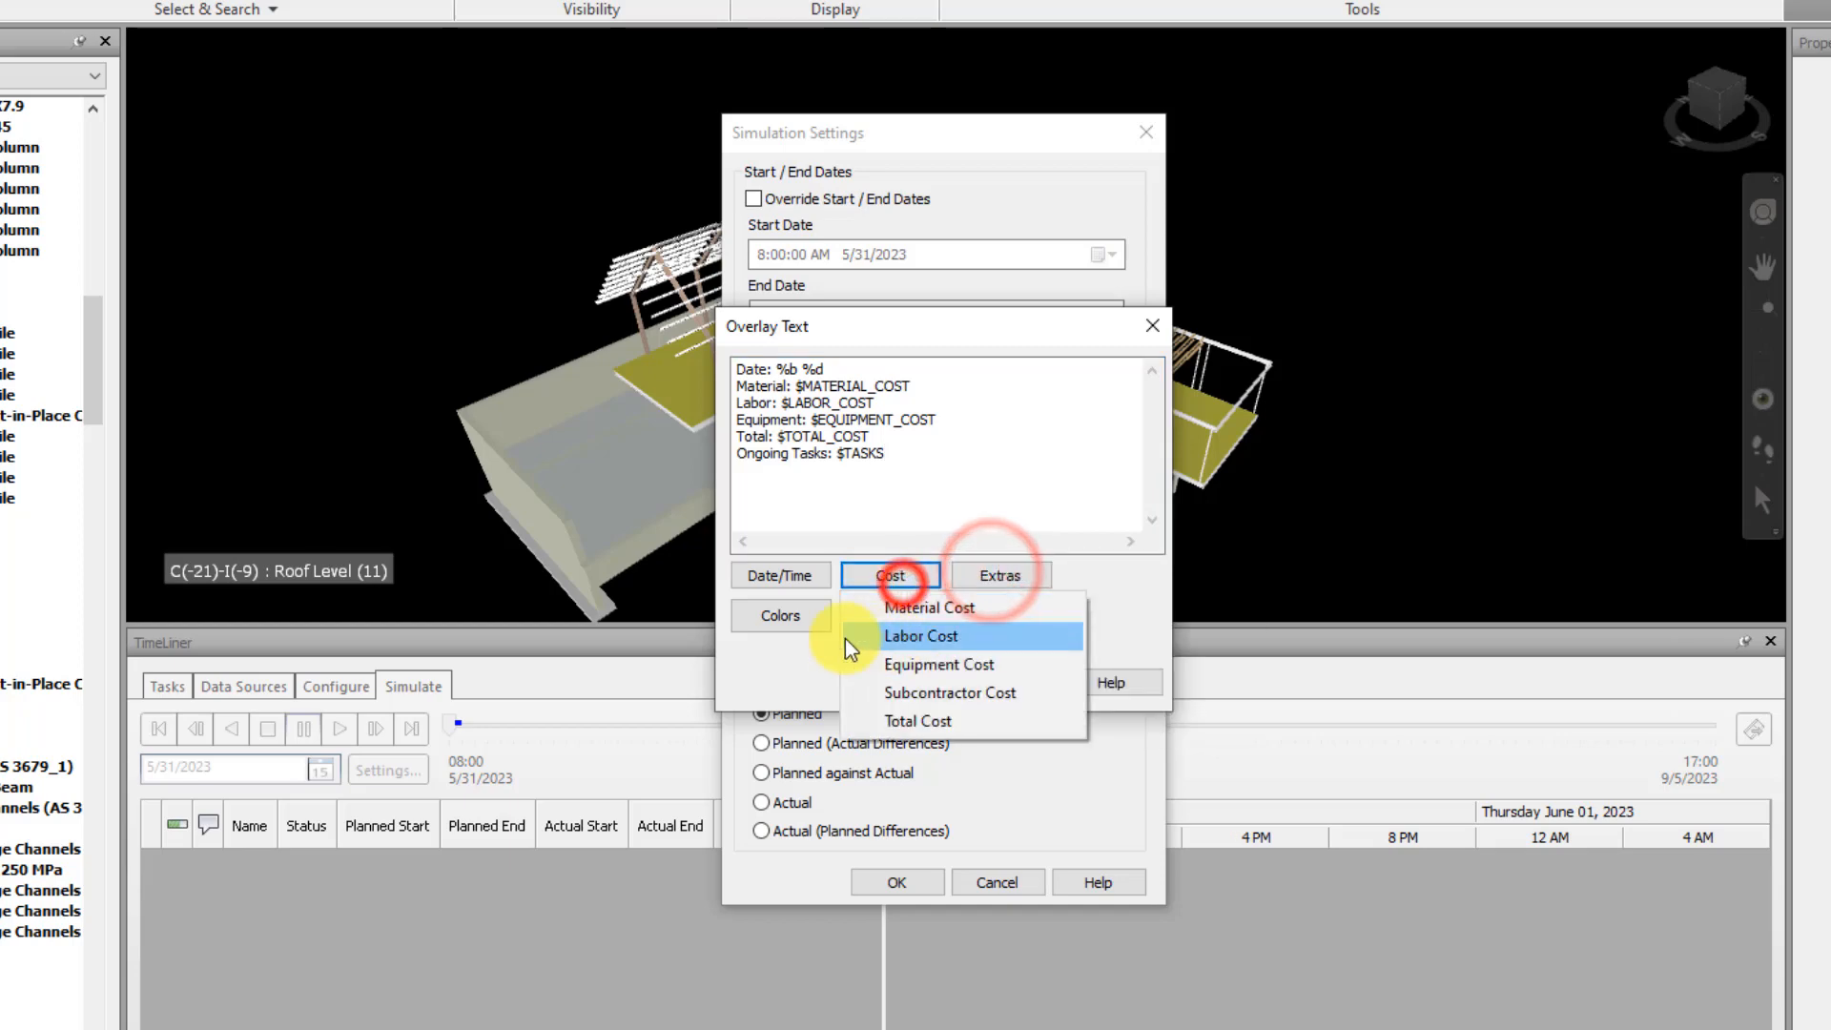
pyautogui.click(777, 669)
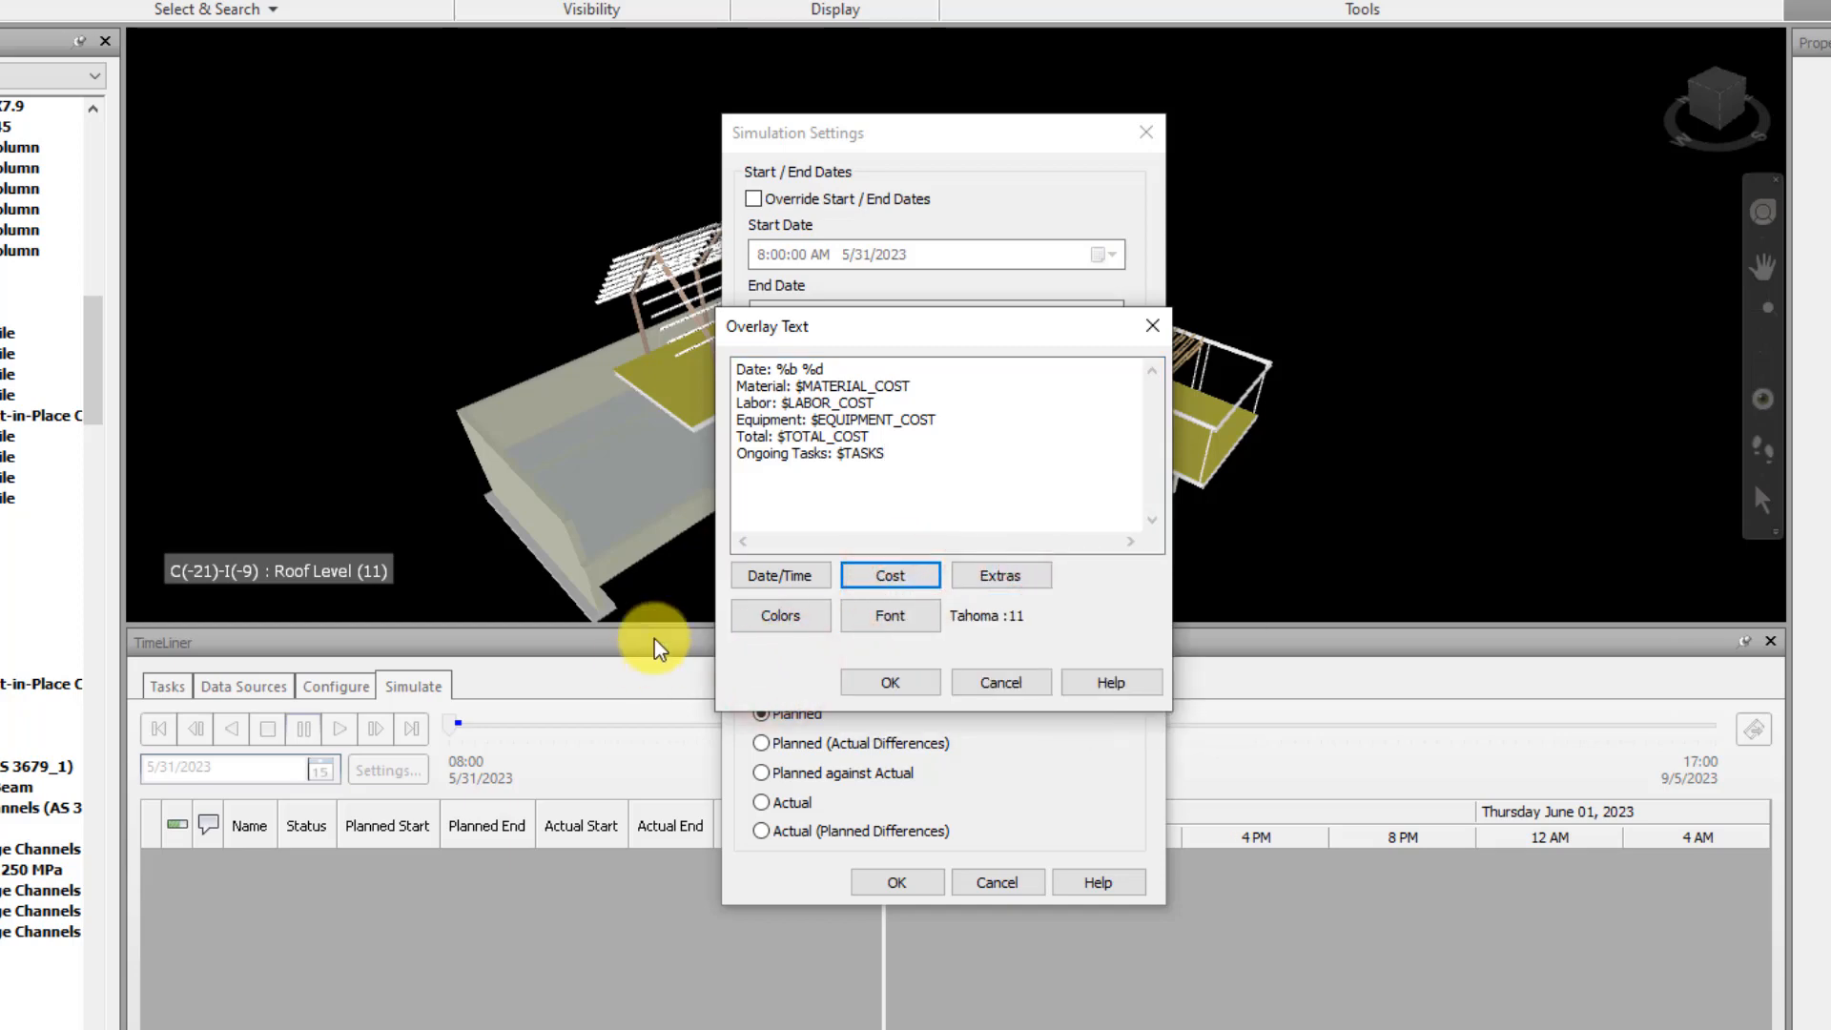
# Confirm the overlay text and simulation settings, and try scrubbing the simulation from its start
pyautogui.click(890, 683)
pyautogui.click(878, 882)
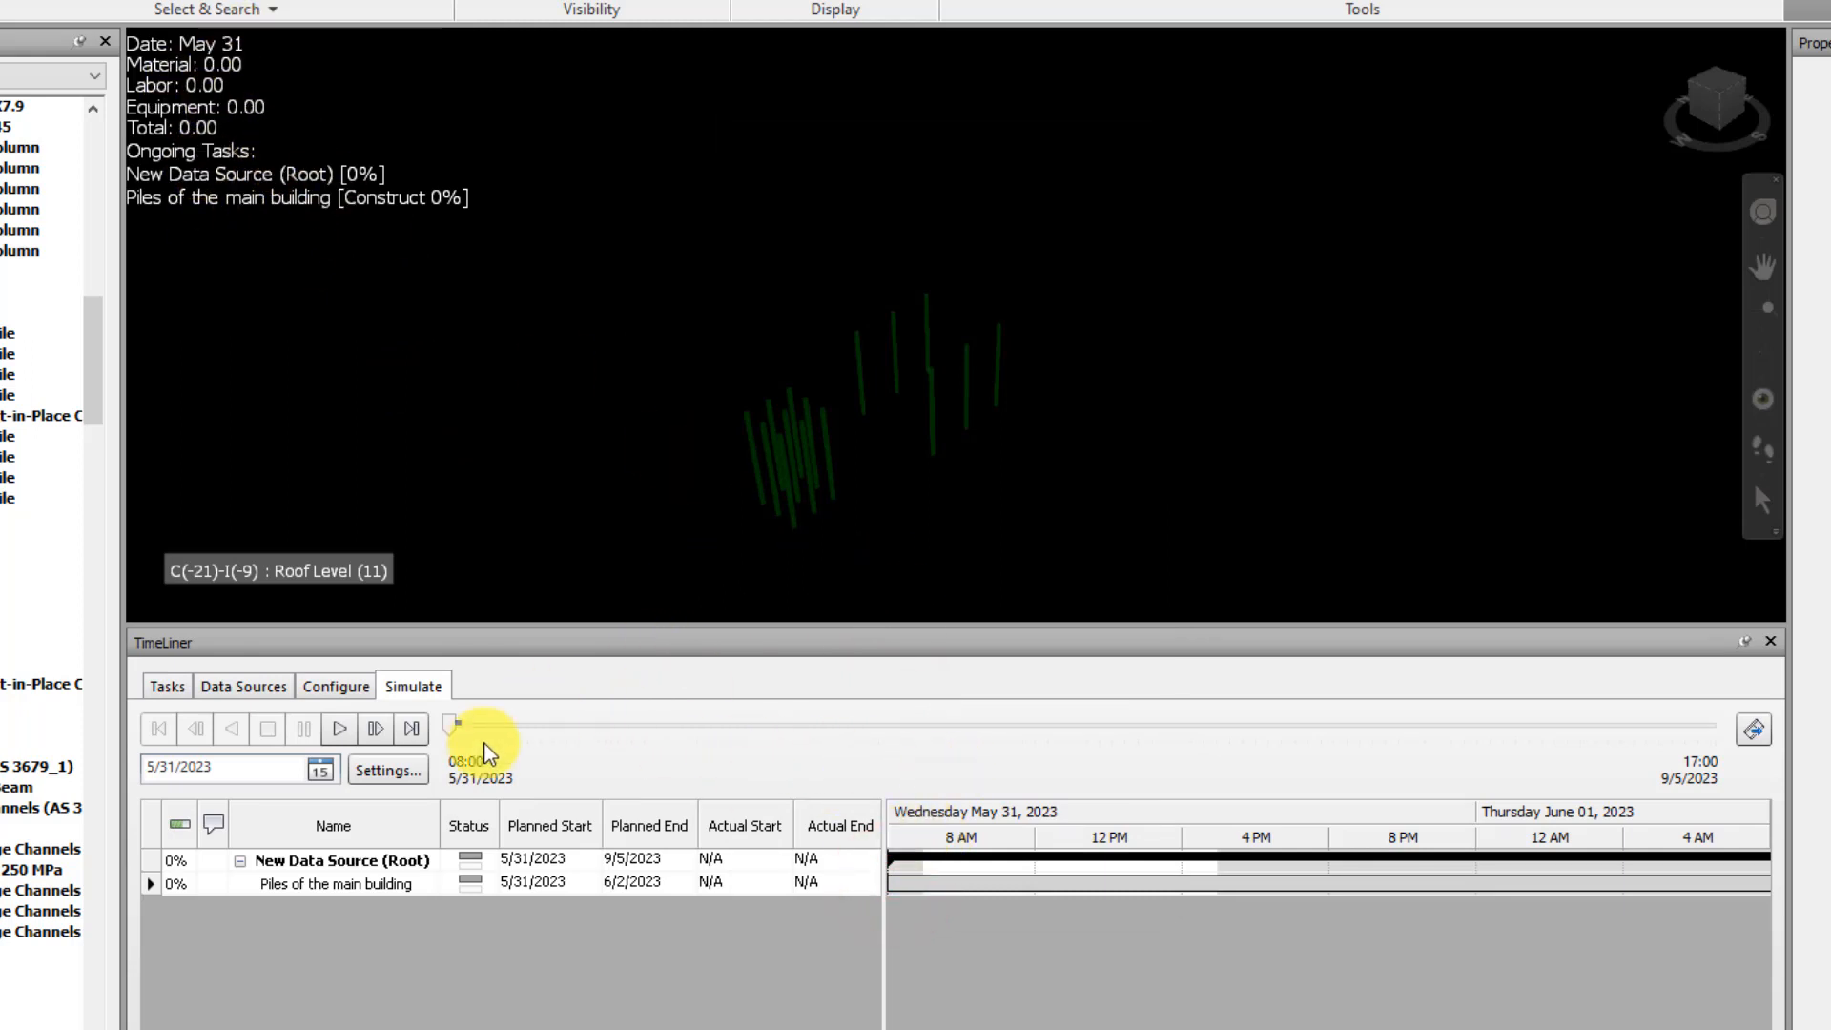
pyautogui.moveTo(446, 729); pyautogui.dragTo(460, 694)
# Reopen the simulation overlay text for editing and examine its font options without changing them
pyautogui.click(395, 770)
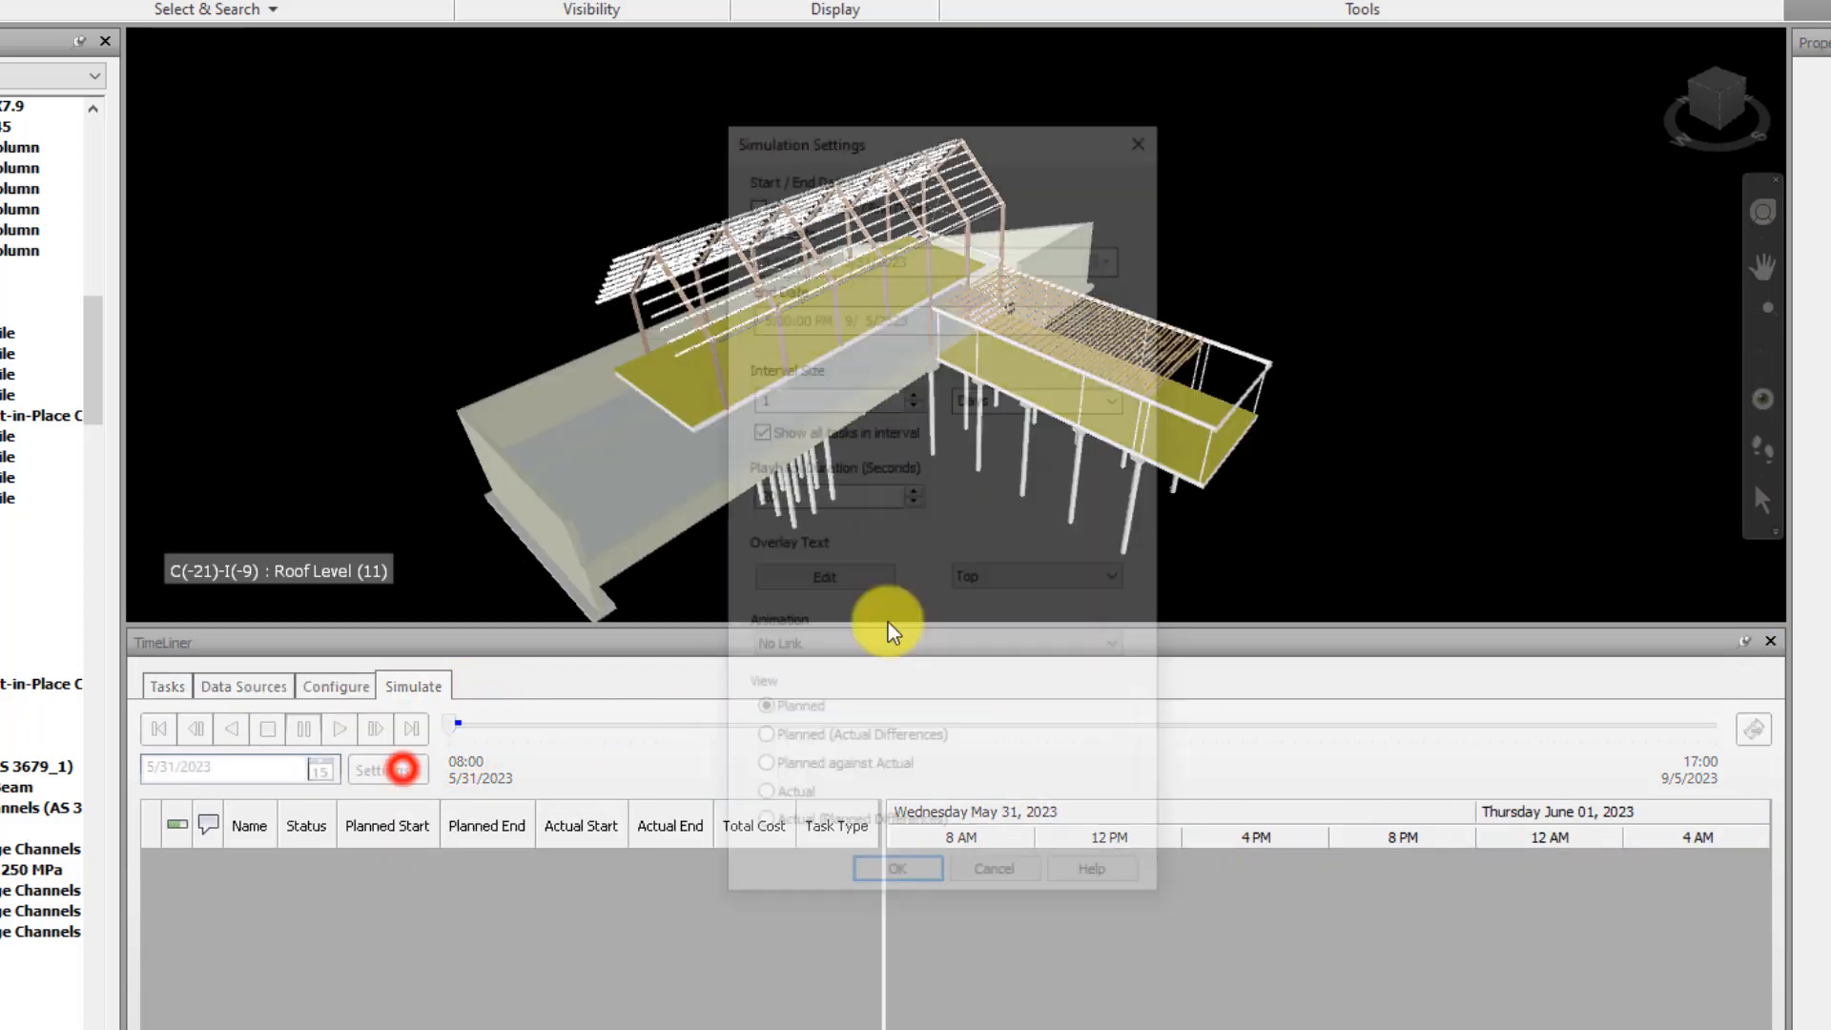
pyautogui.click(849, 591)
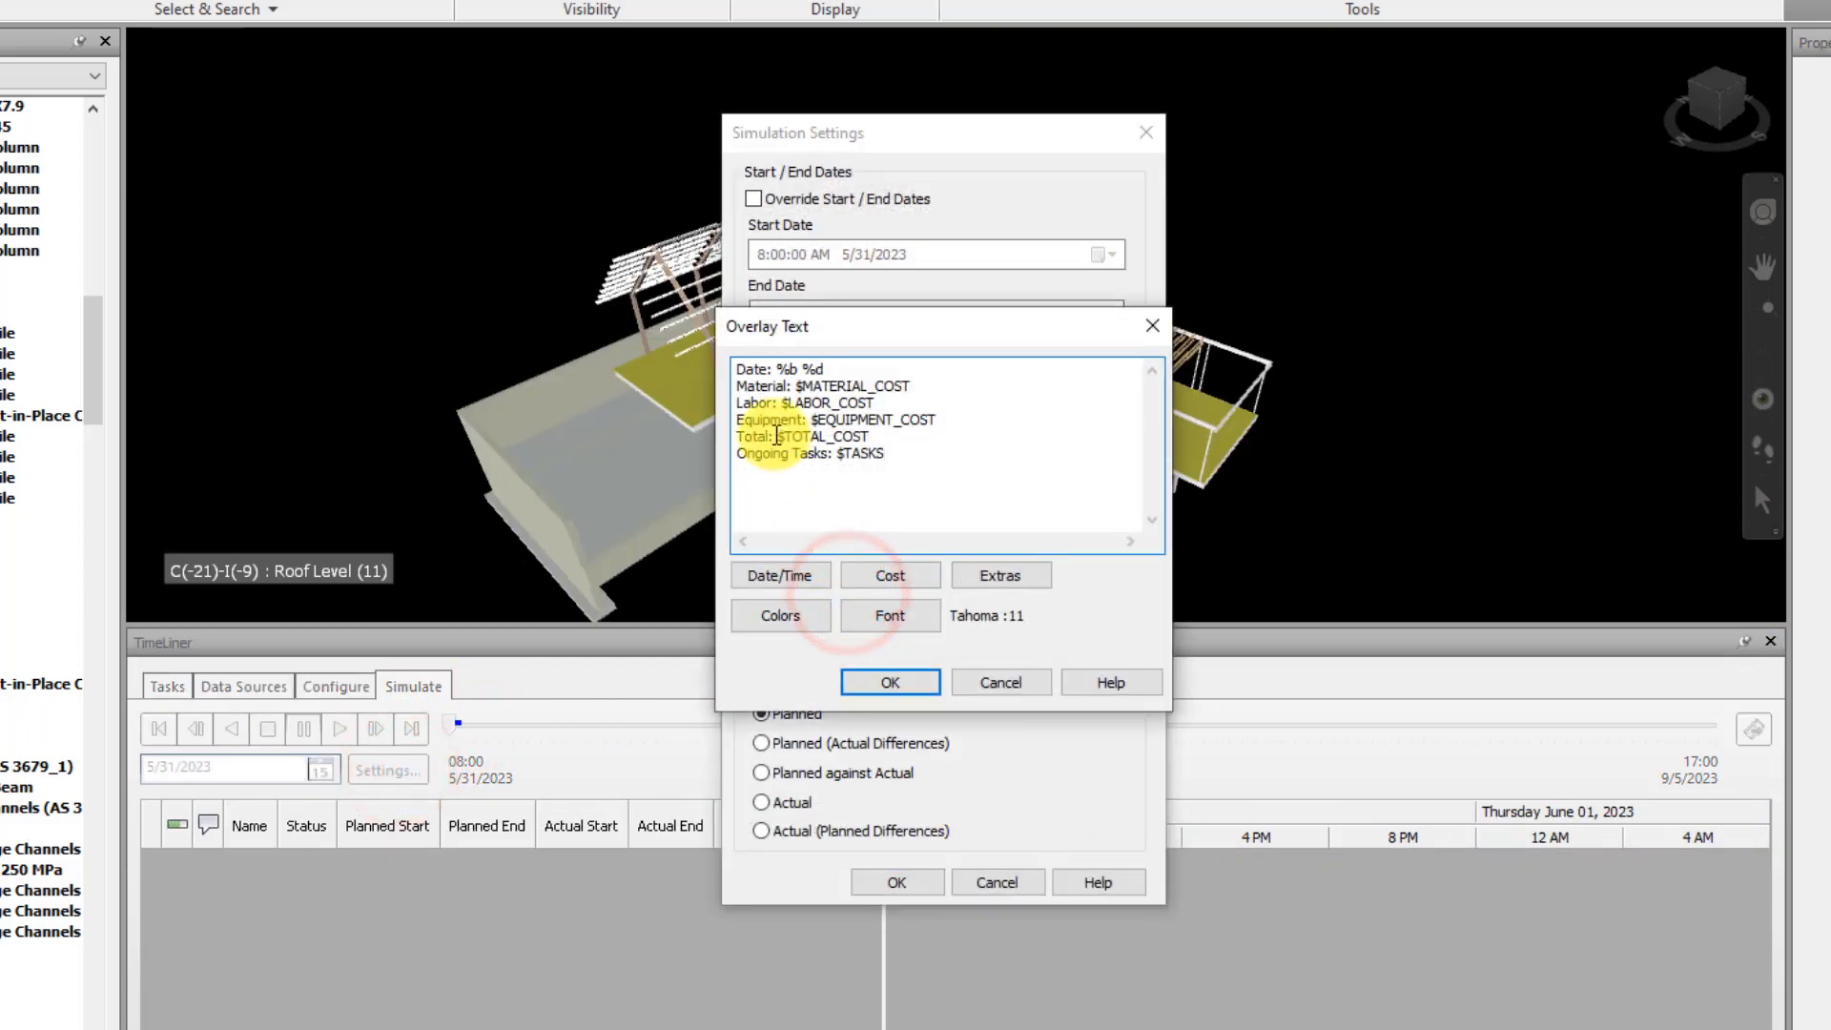
pyautogui.click(734, 379)
pyautogui.click(891, 620)
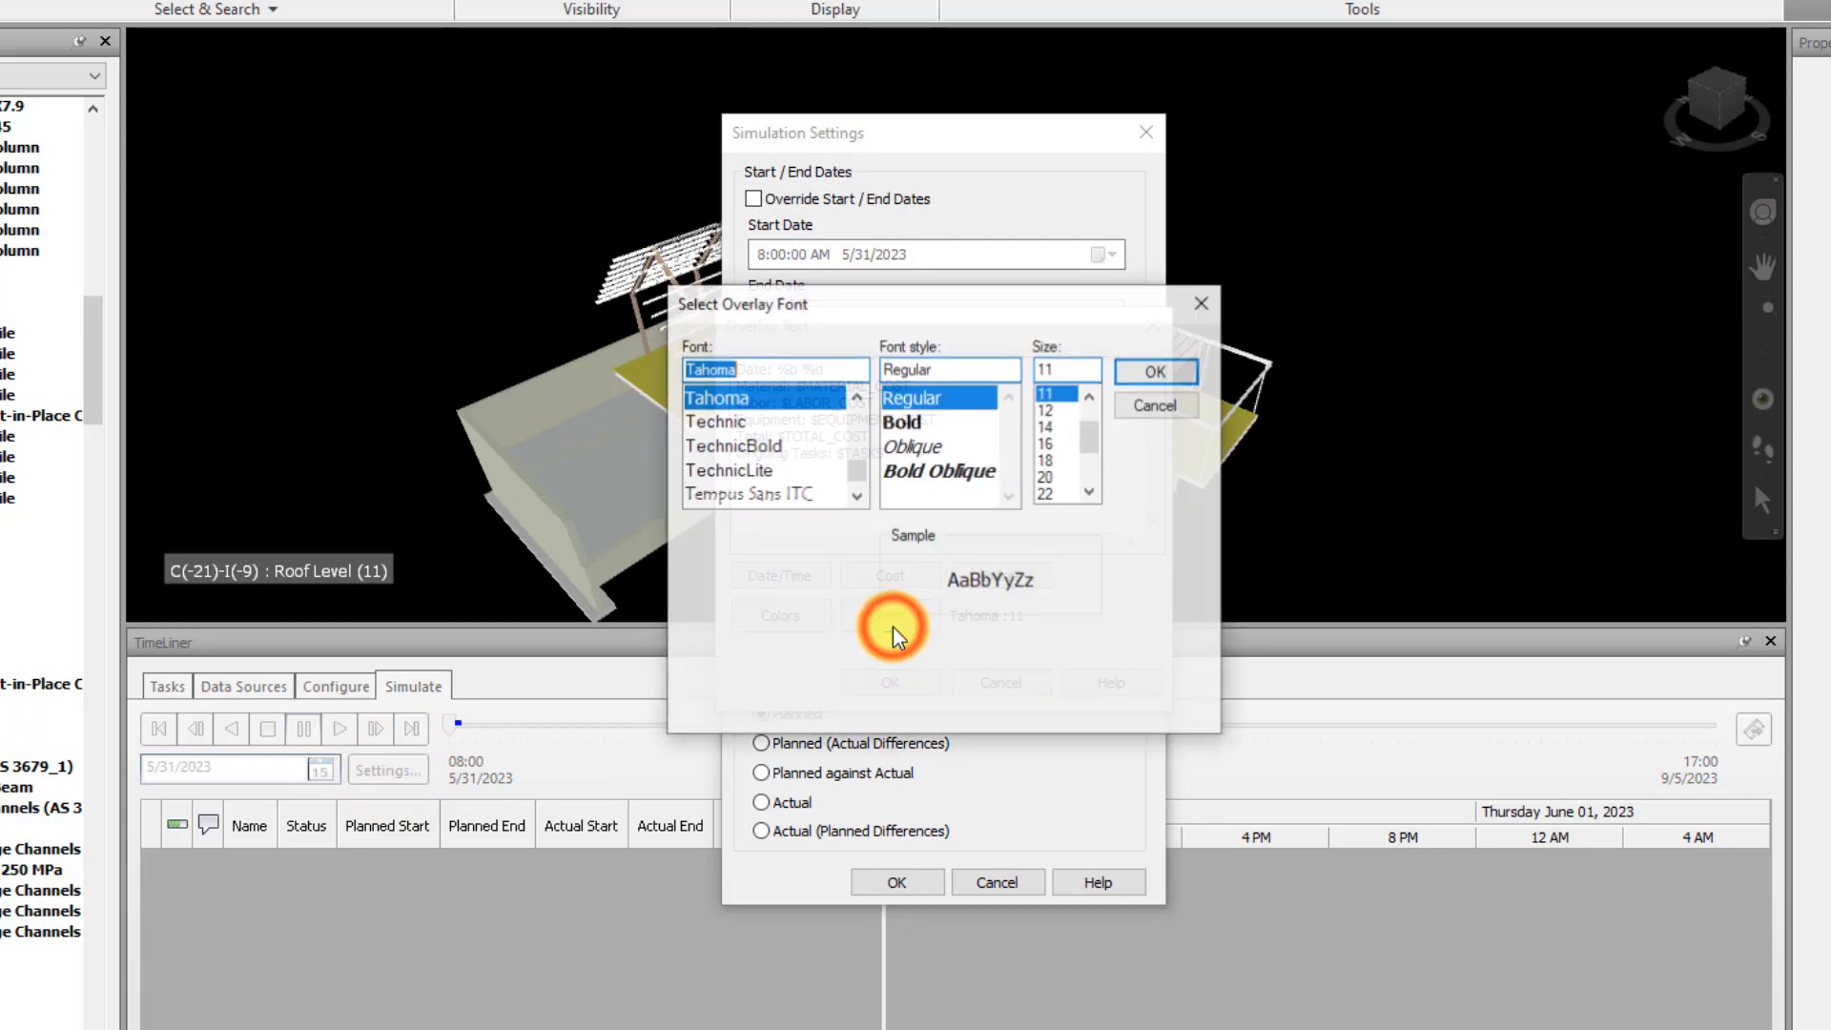
pyautogui.click(1199, 317)
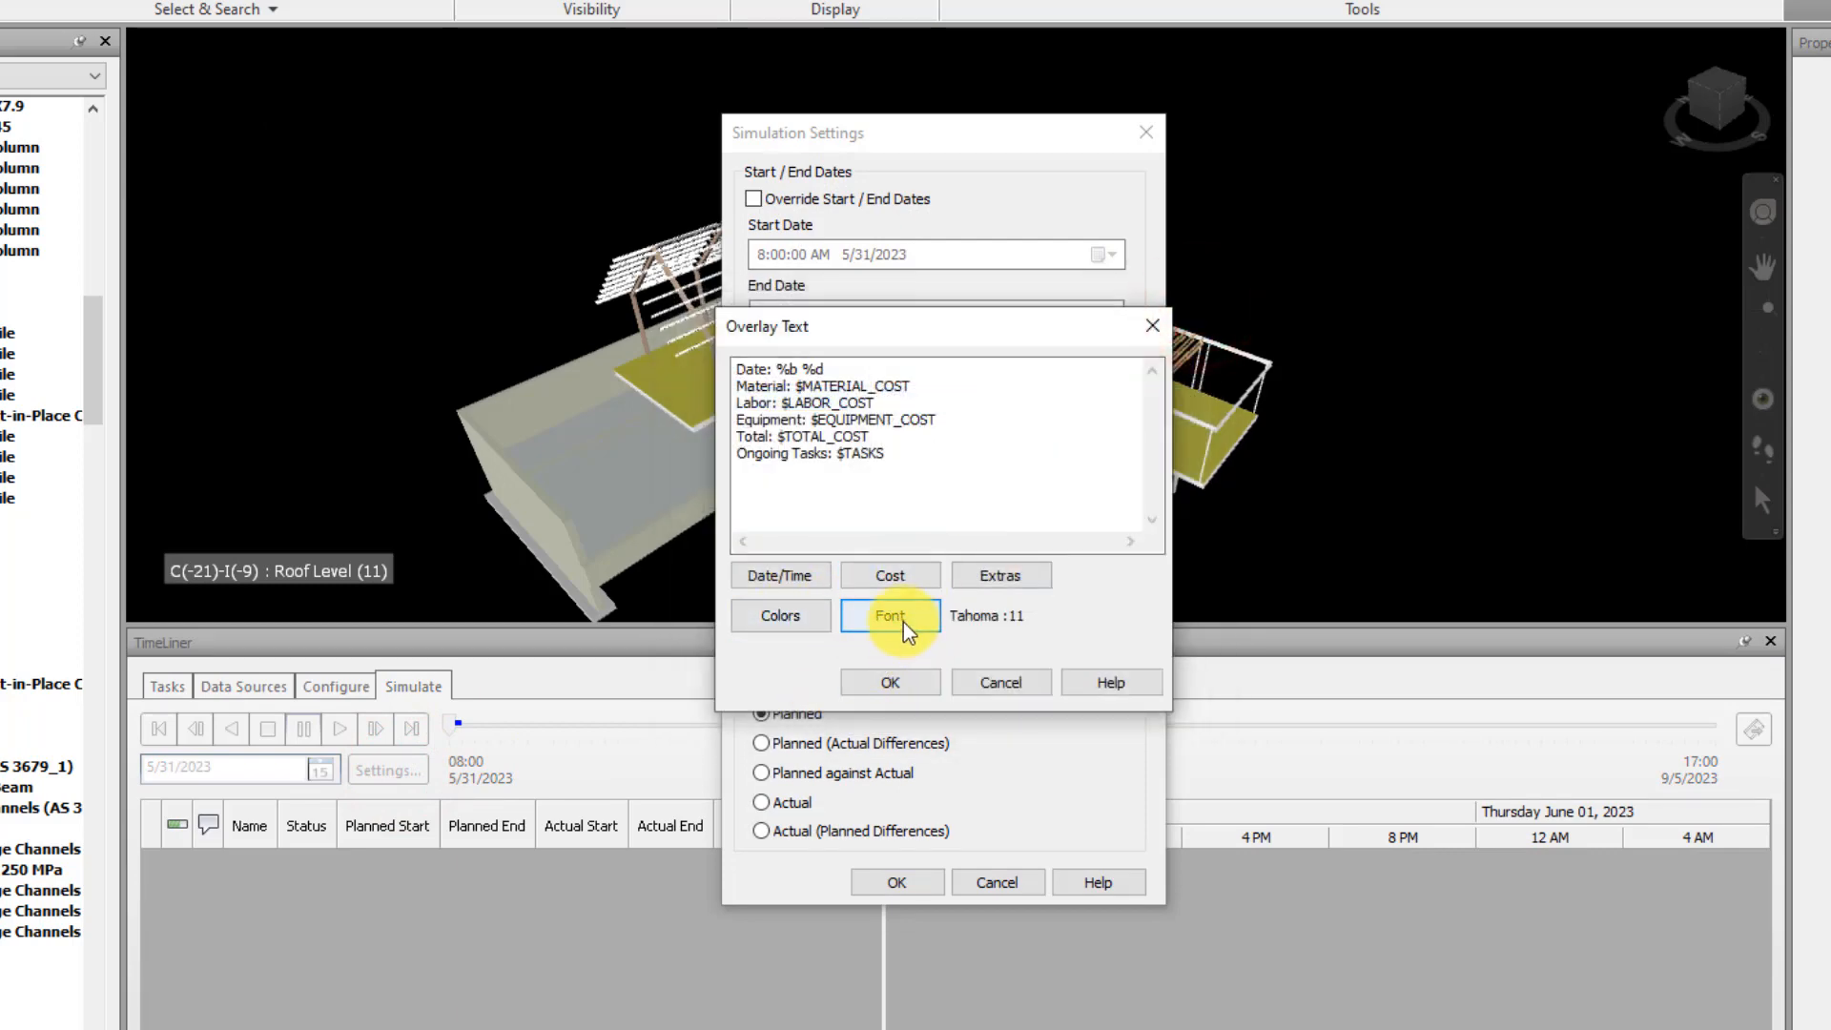
# Insert the White color code, $COLOR_WHITE, before the "Date:" line of the overlay text and apply the simulation settings
pyautogui.click(741, 369)
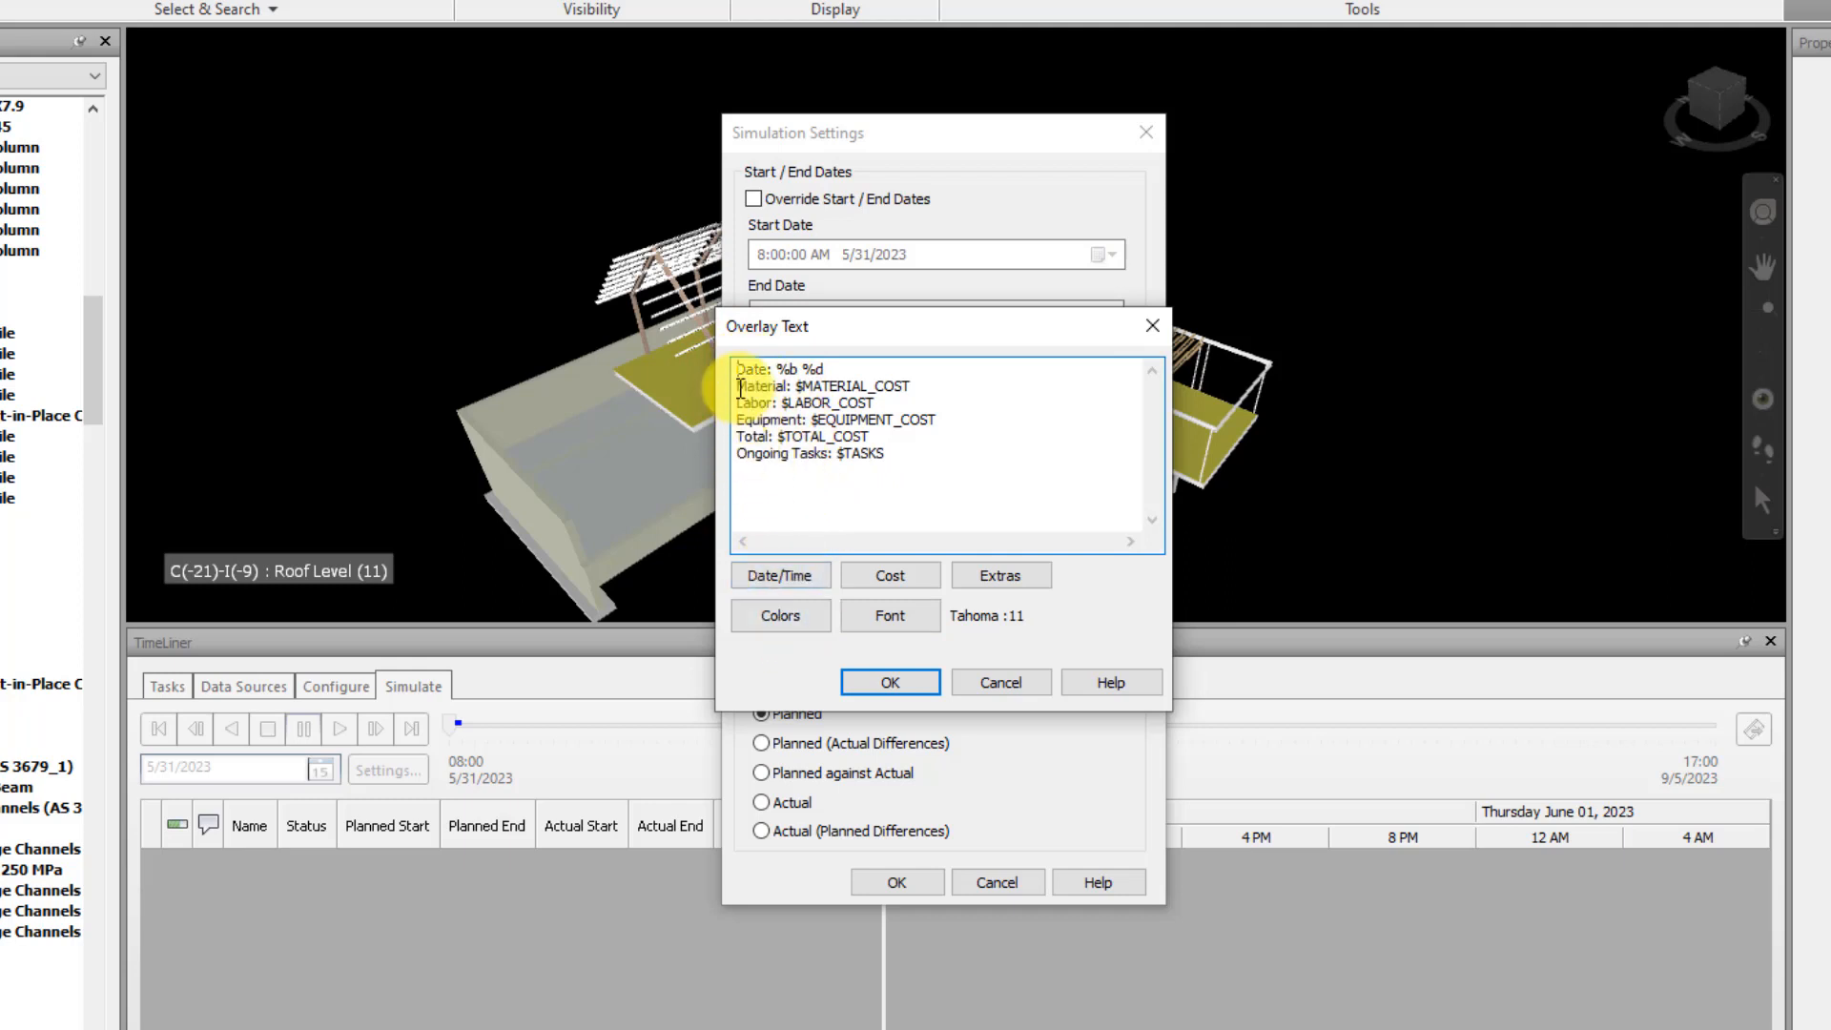
pyautogui.click(778, 613)
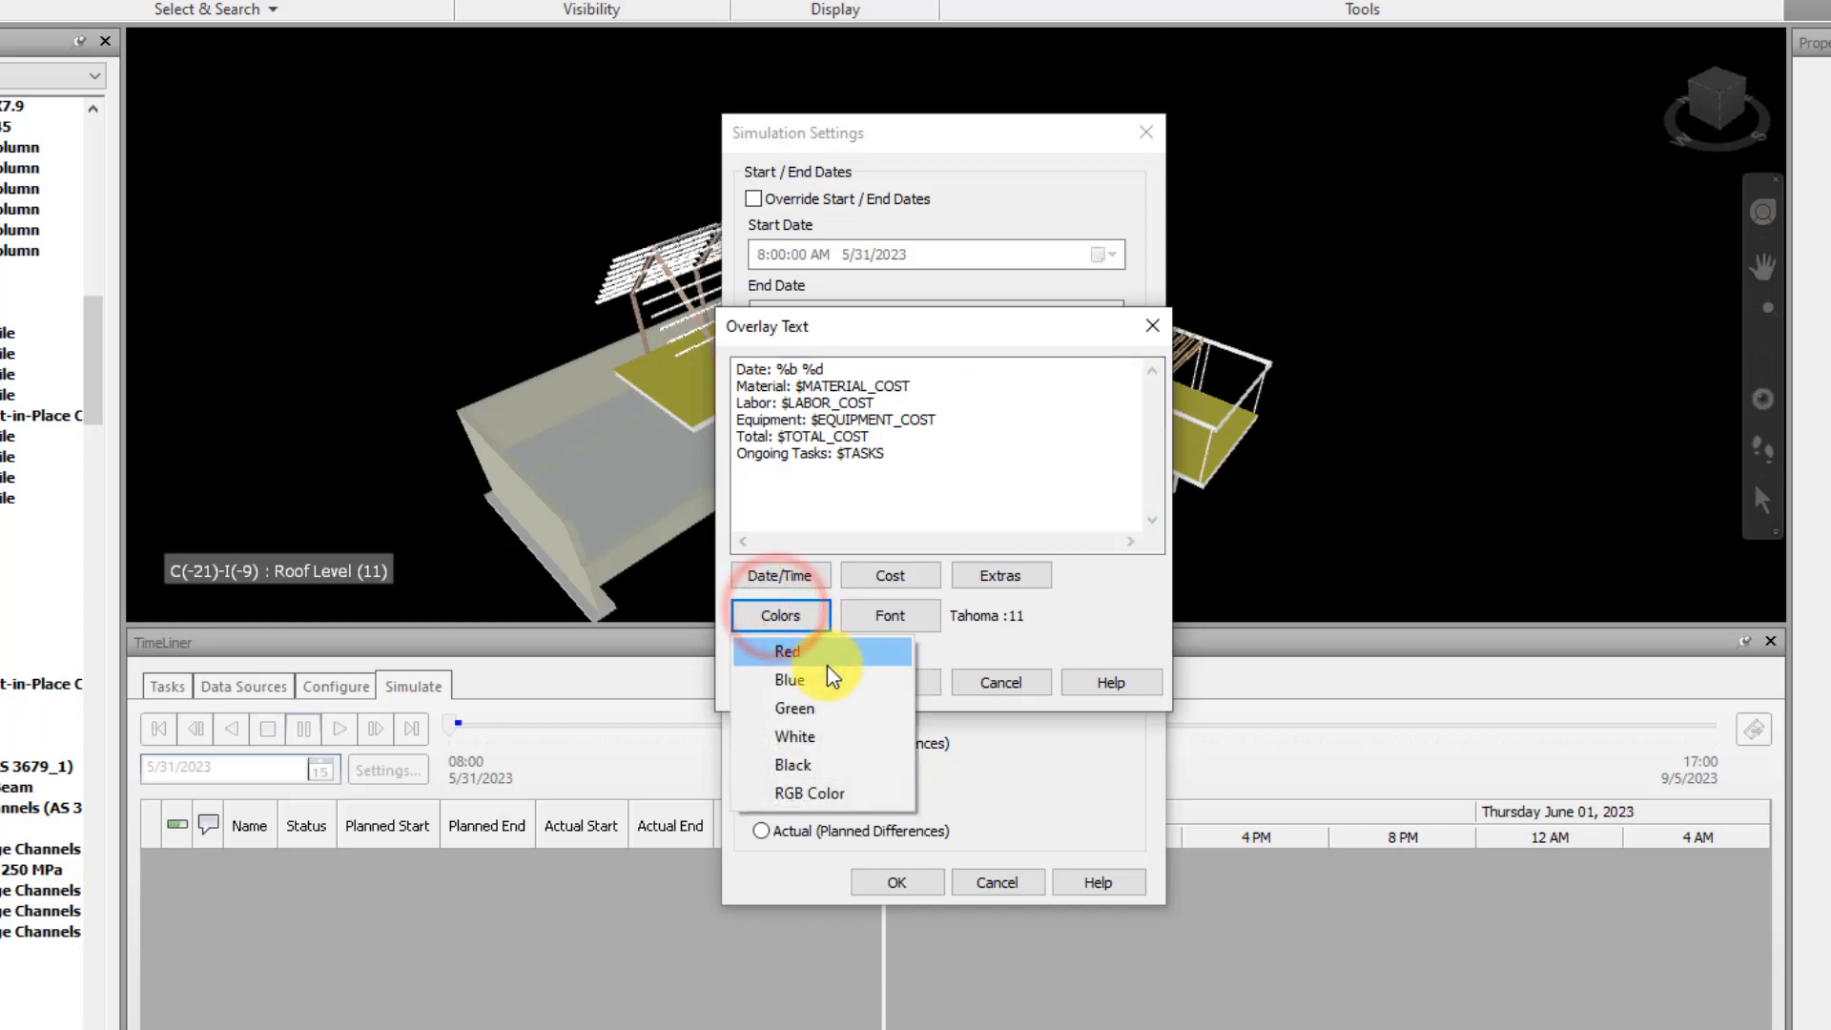
pyautogui.click(830, 735)
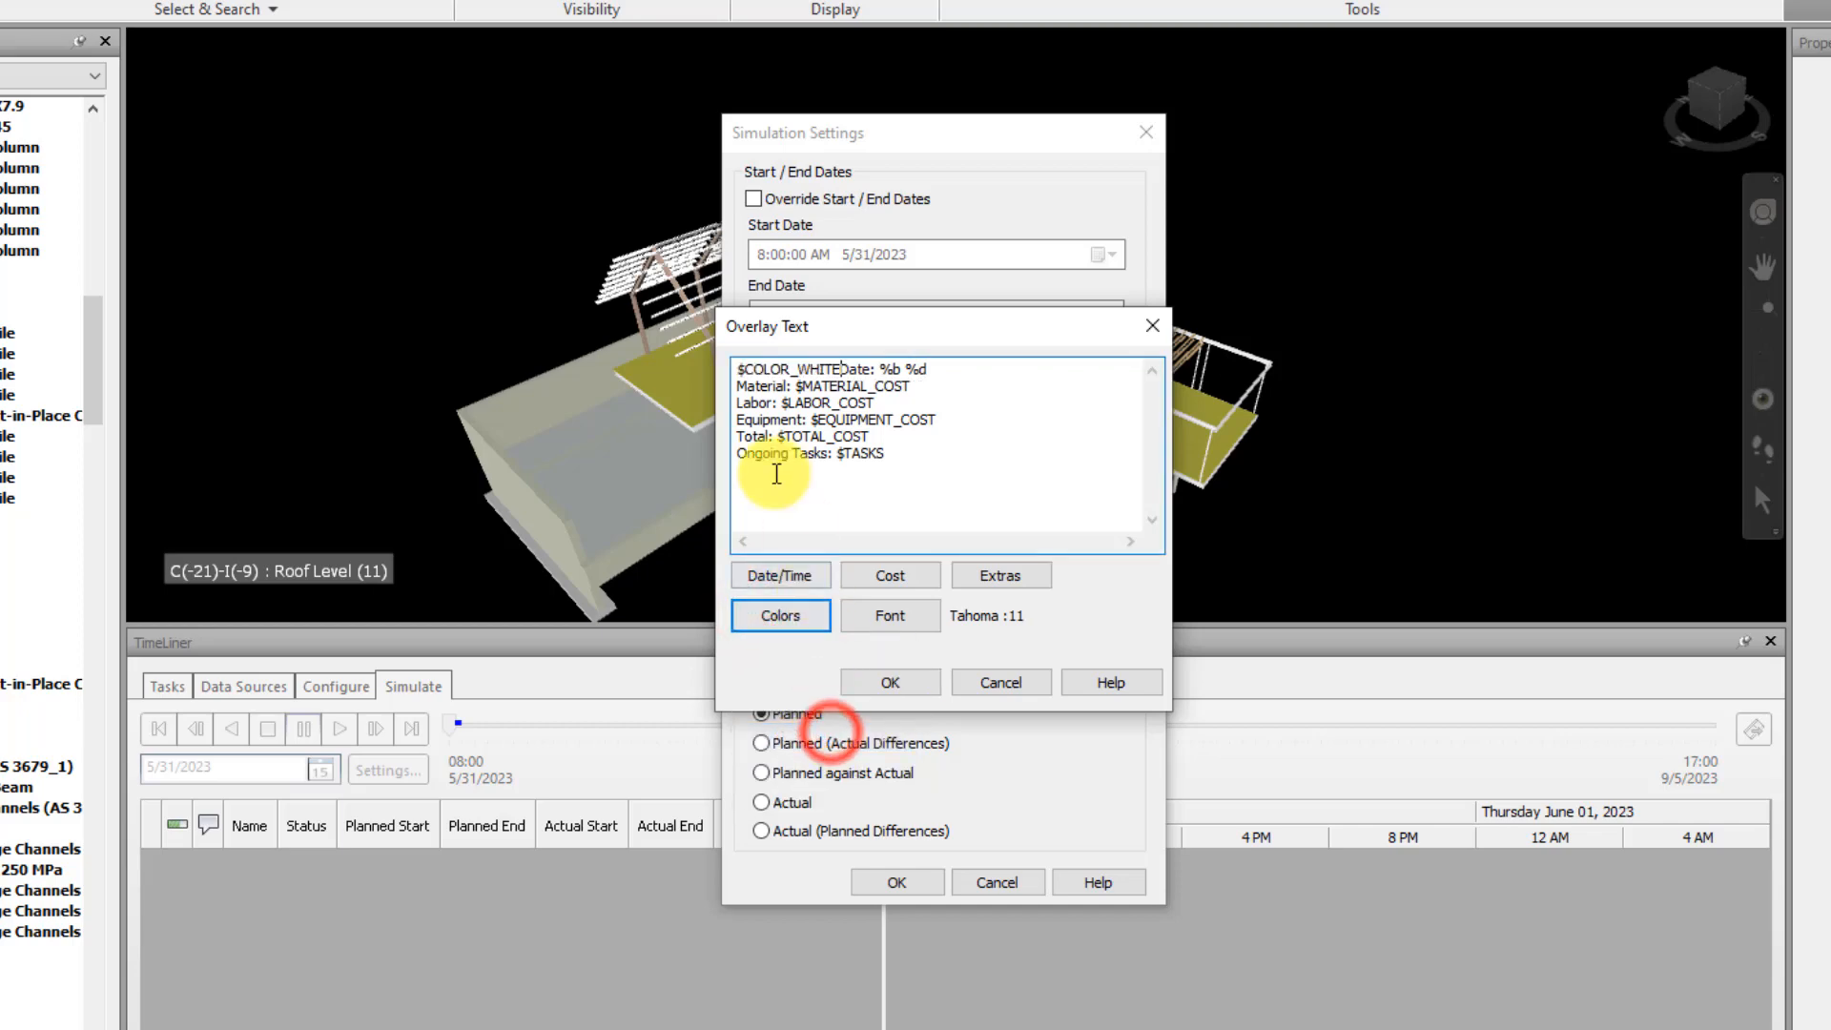
pyautogui.click(889, 679)
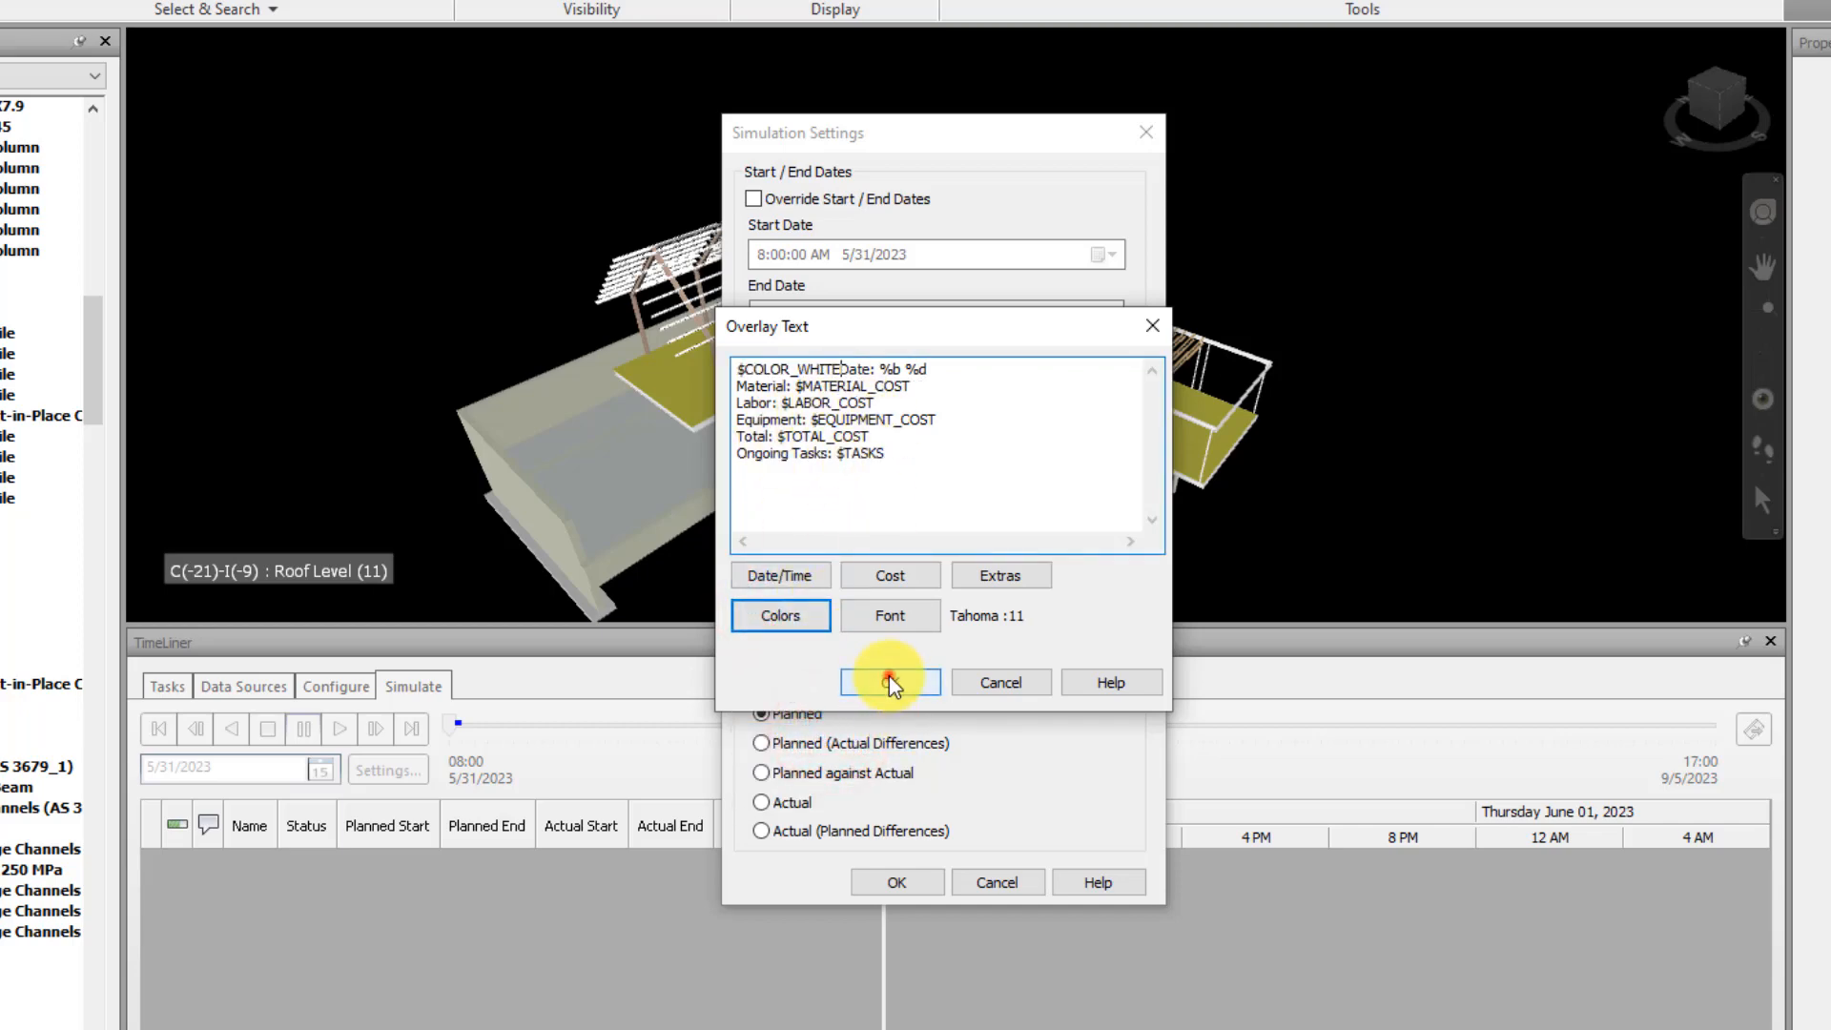
pyautogui.click(905, 884)
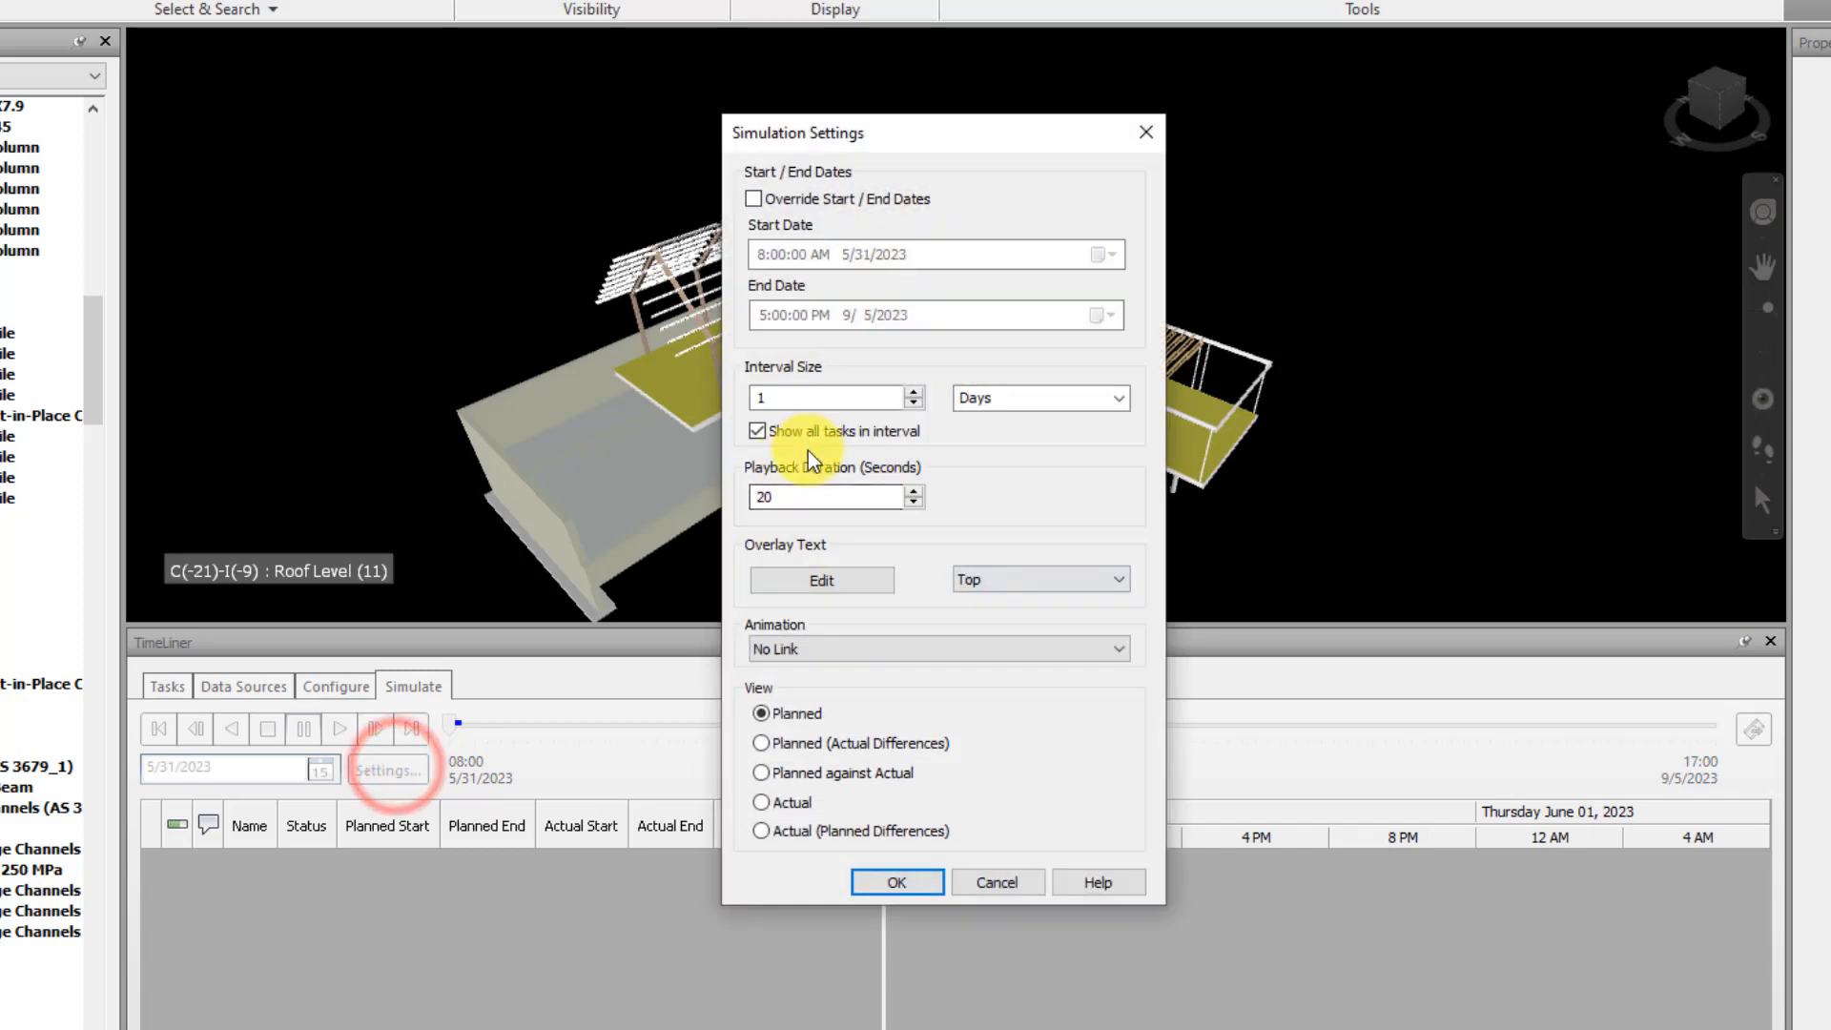
# Insert the Red color code, $COLOR_RED, before the "Material:" line of the overlay text and apply the simulation settings
pyautogui.click(851, 582)
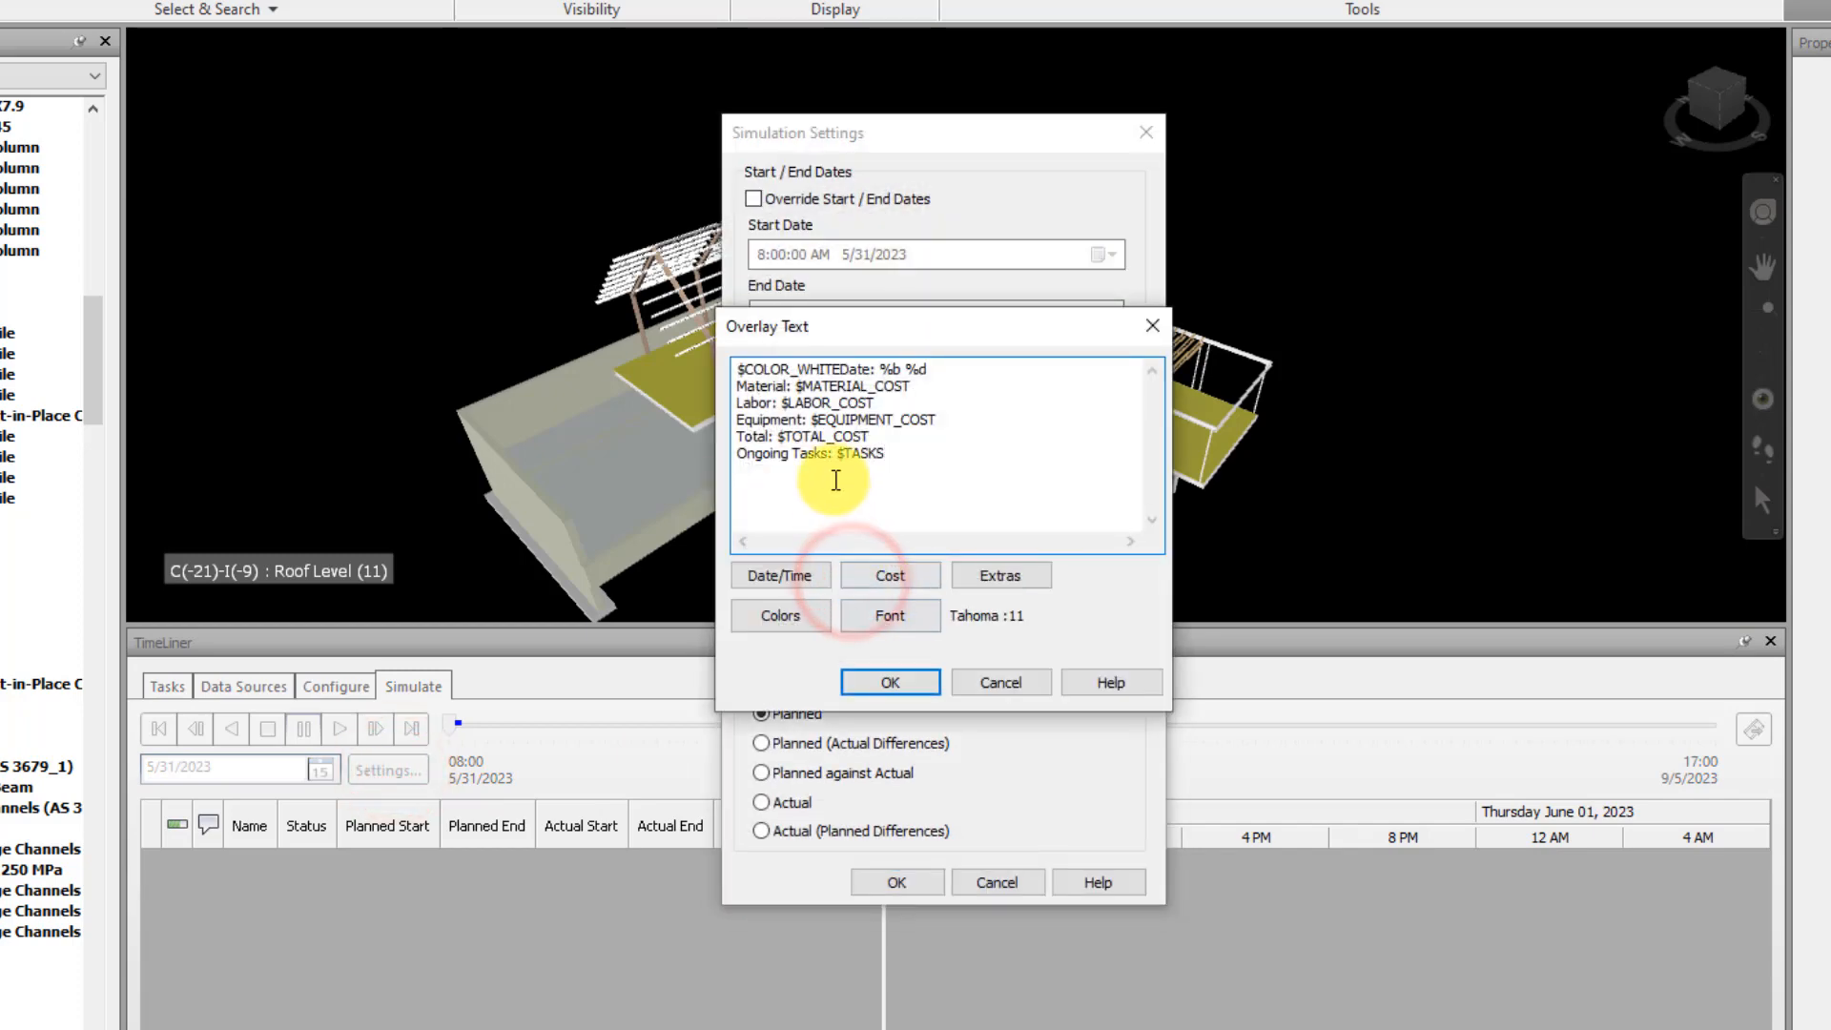
pyautogui.moveTo(741, 369); pyautogui.dragTo(844, 370)
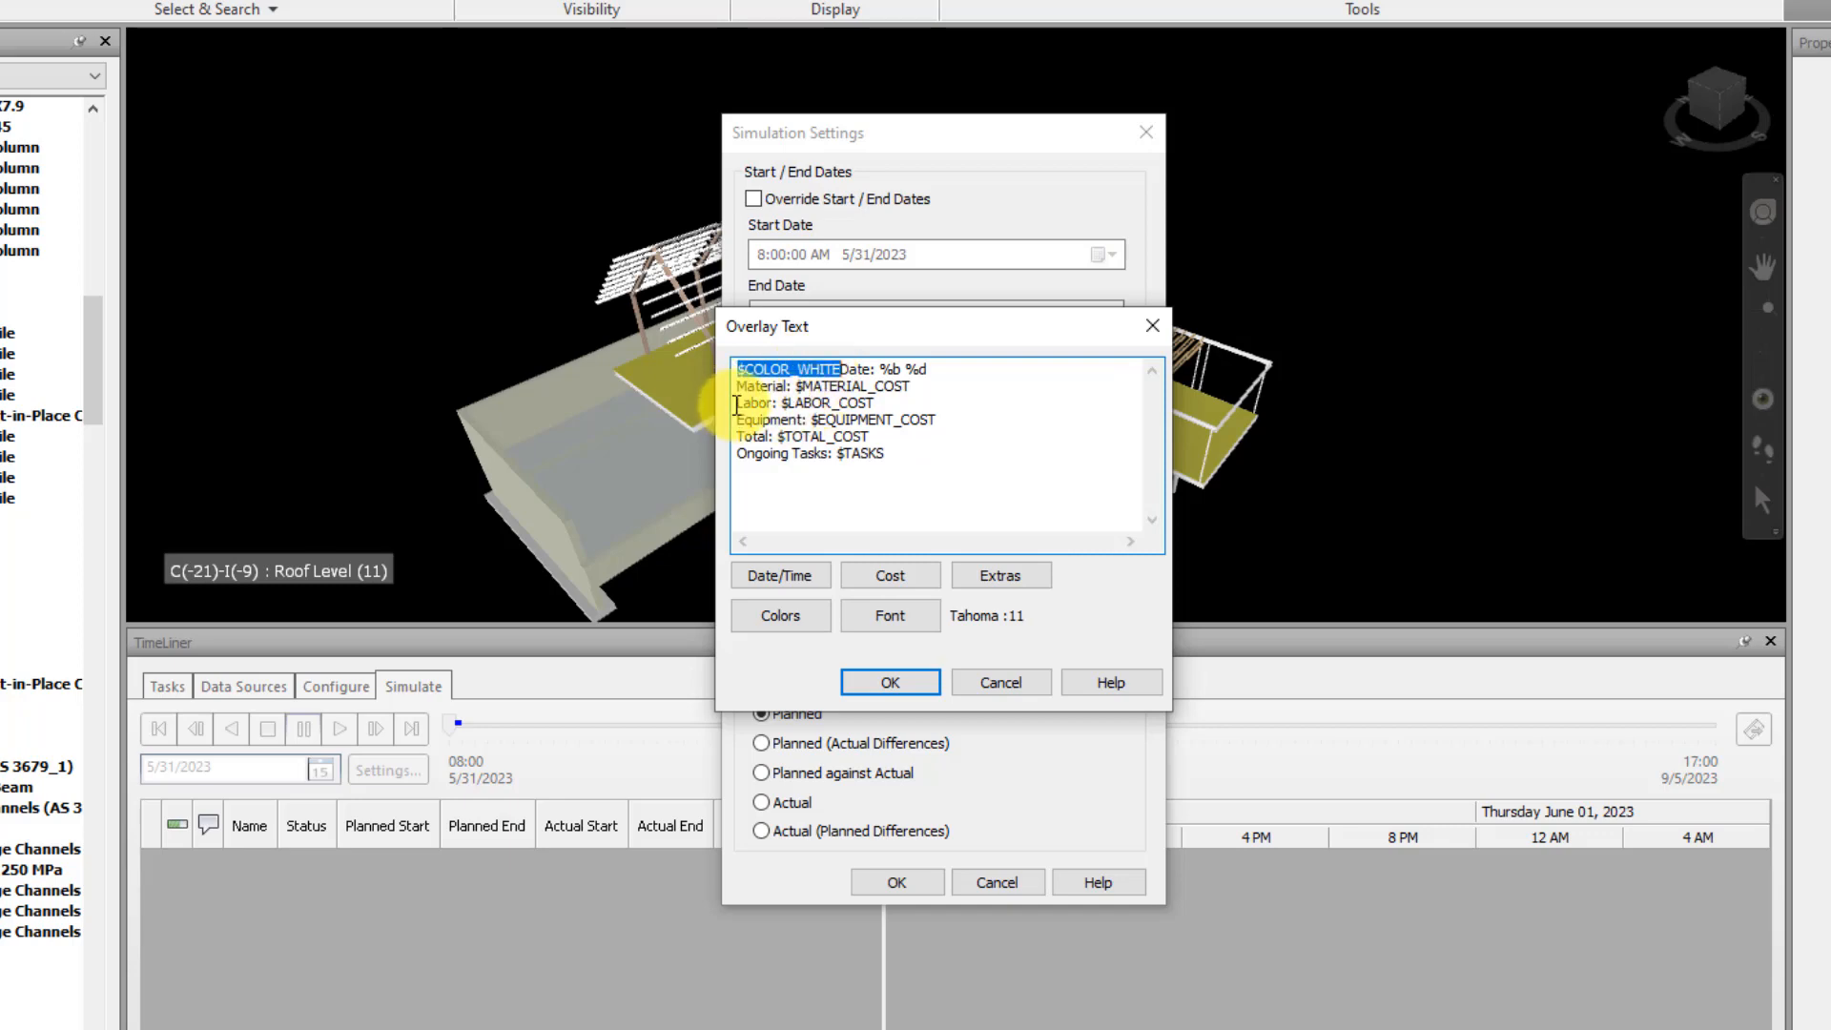
pyautogui.click(743, 381)
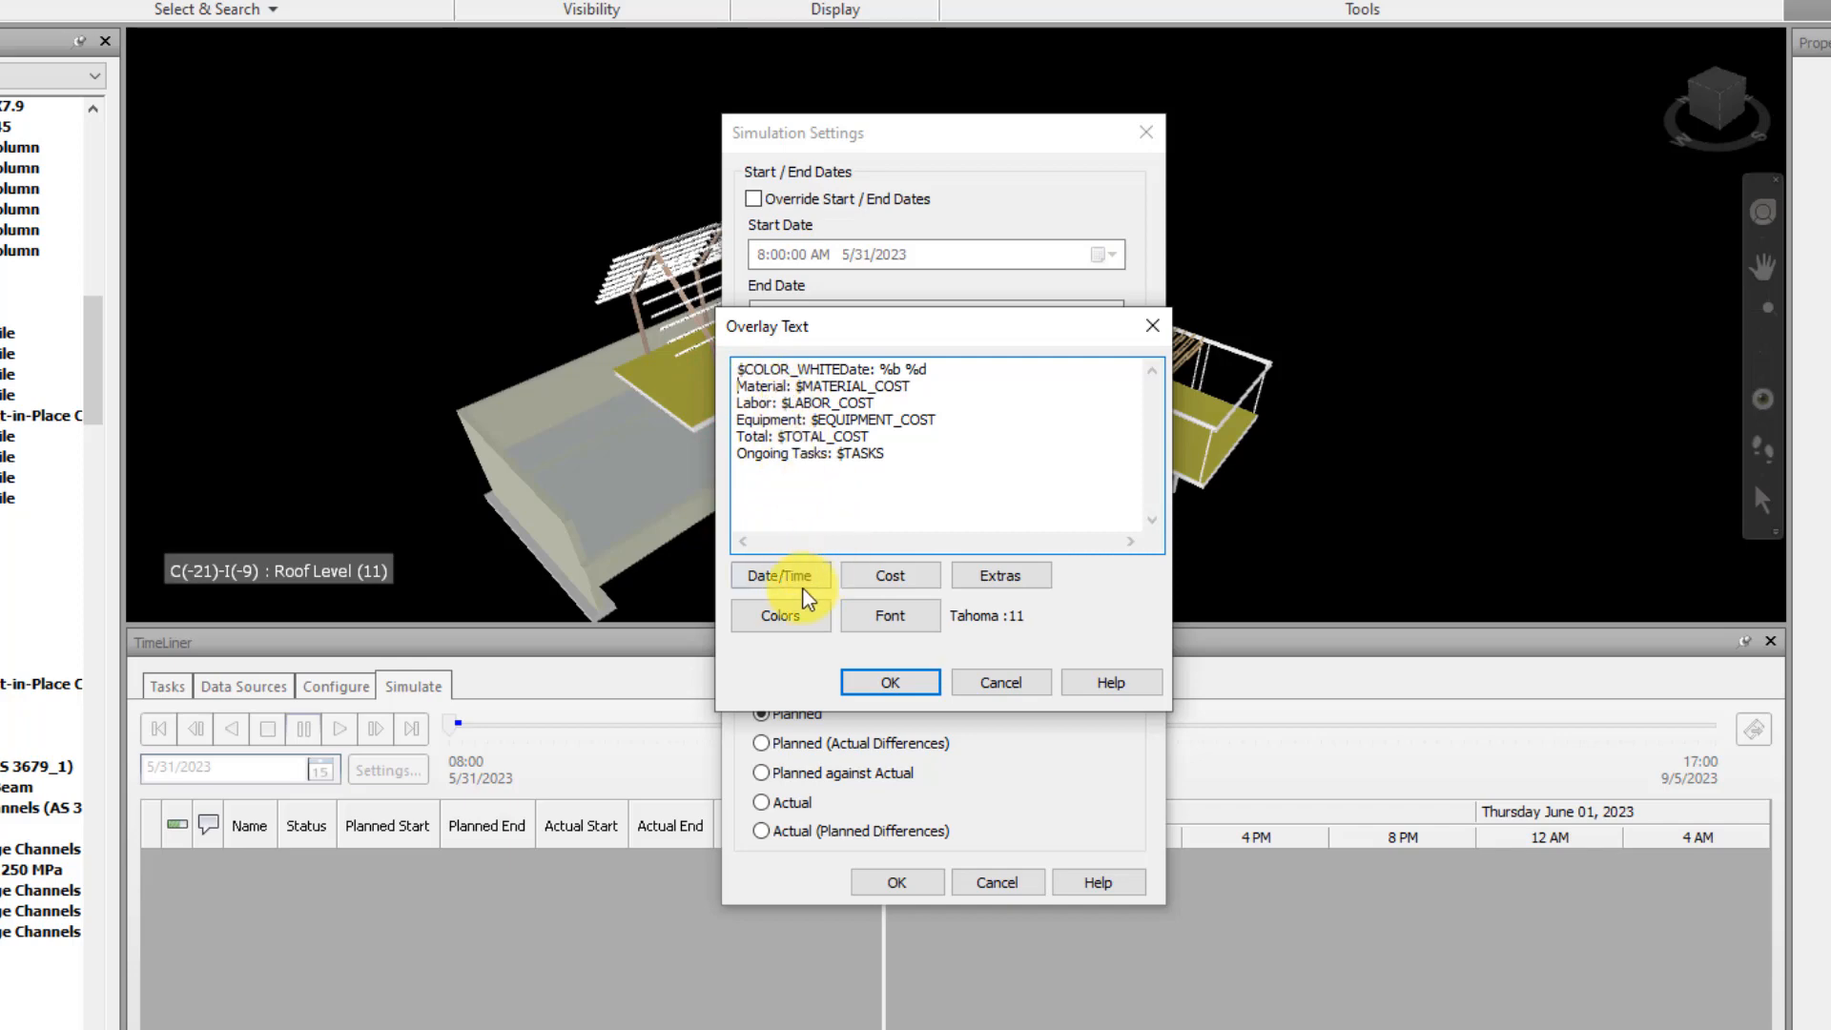
pyautogui.click(801, 615)
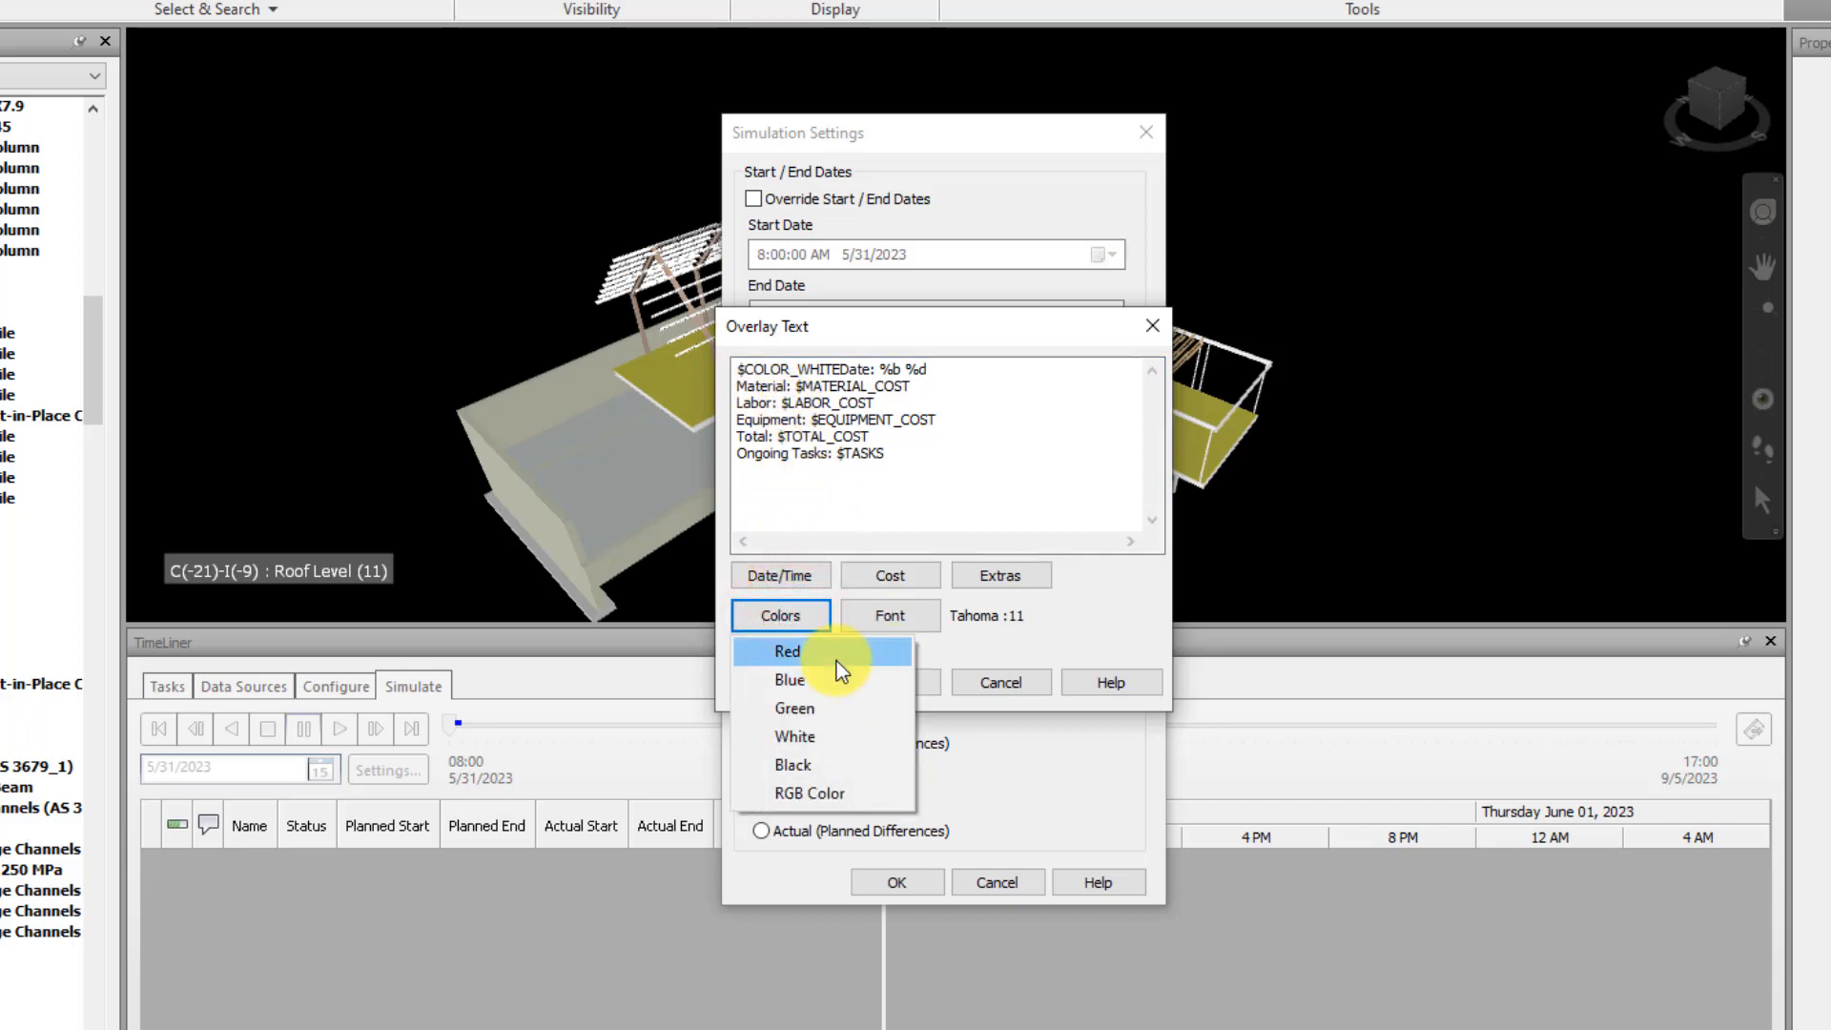
pyautogui.click(837, 660)
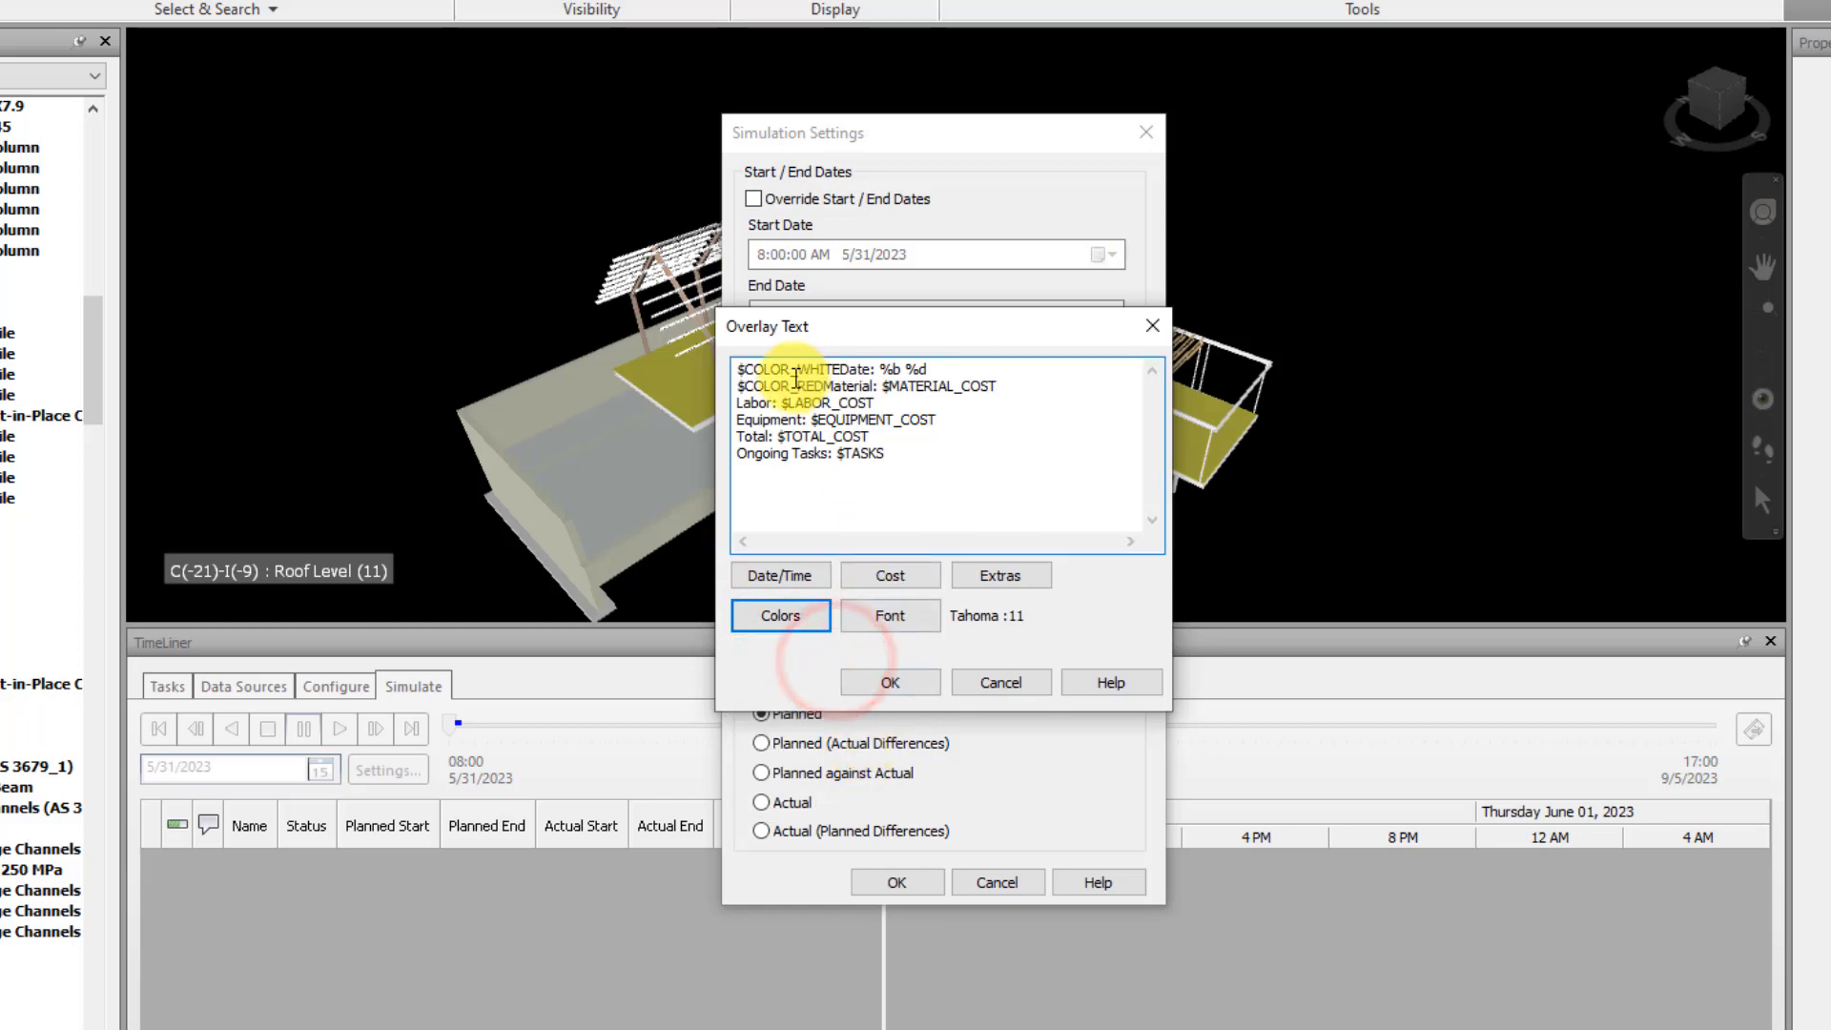
pyautogui.click(914, 679)
pyautogui.click(907, 877)
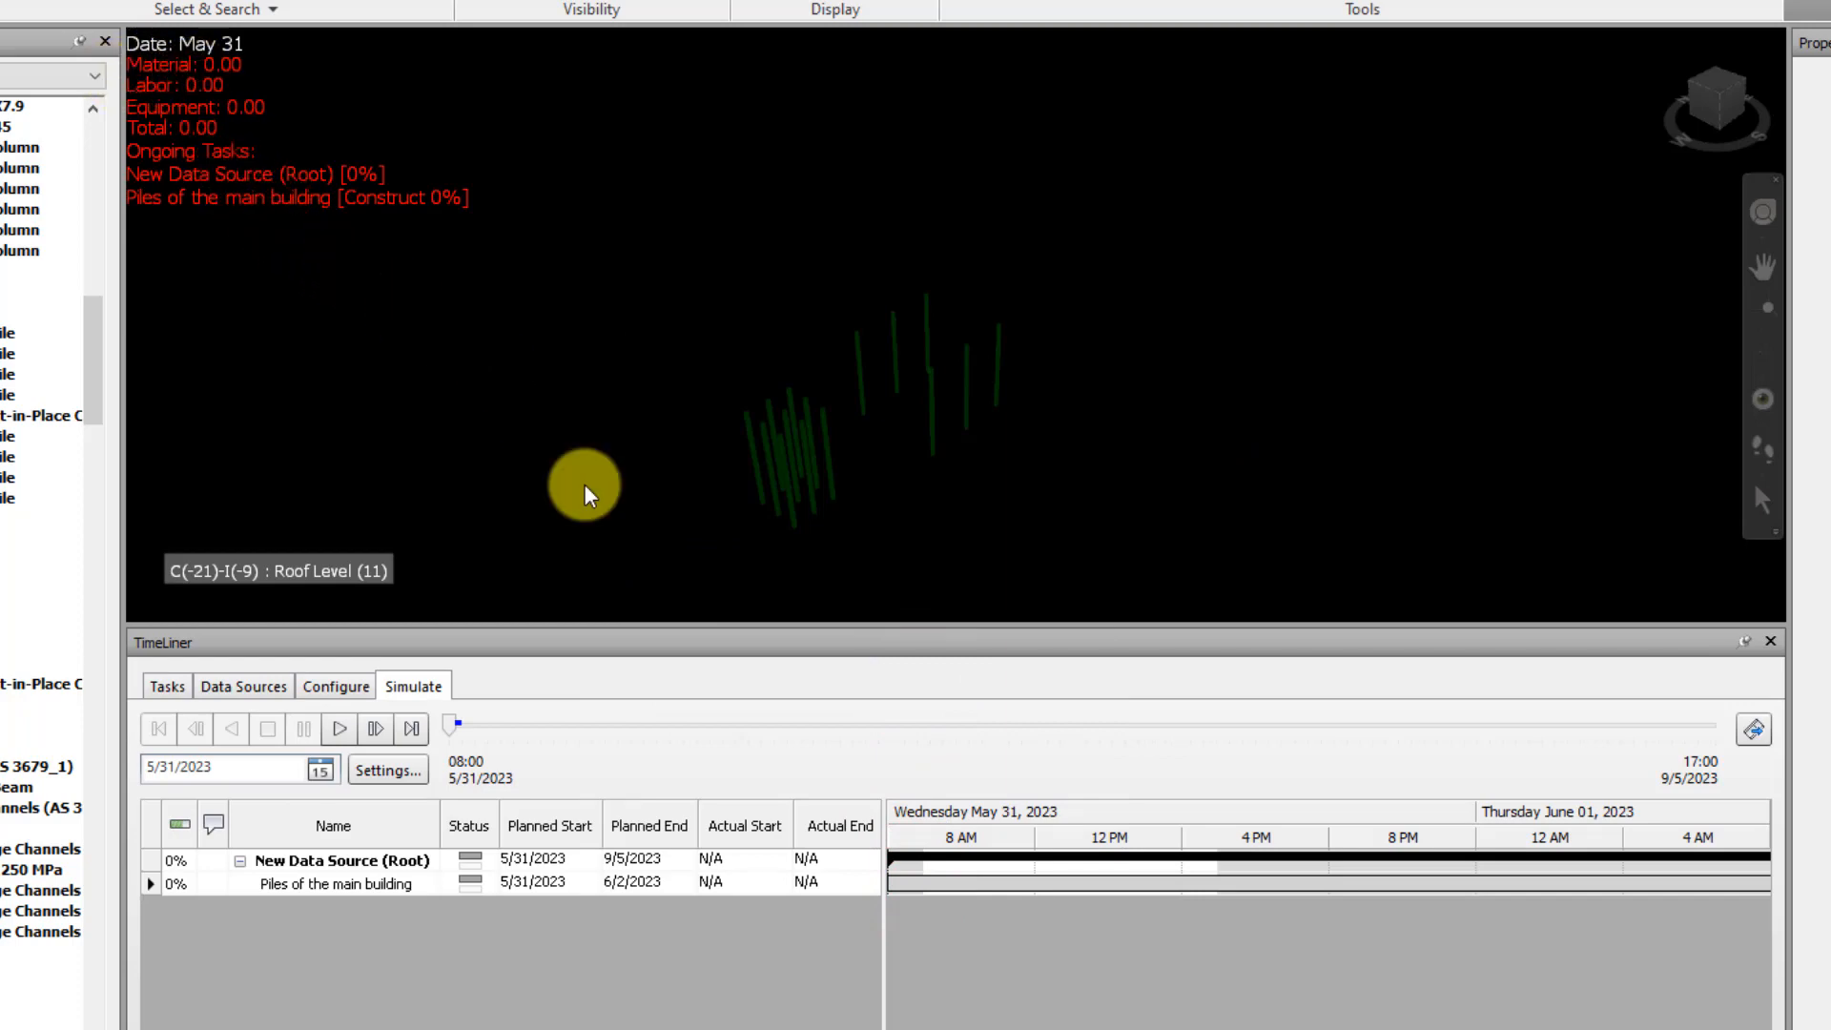
# Insert the Green color code, $COLOR_GREEN, before the "Ongoing Tasks:" line of the overlay text and apply the simulation settings
pyautogui.click(417, 768)
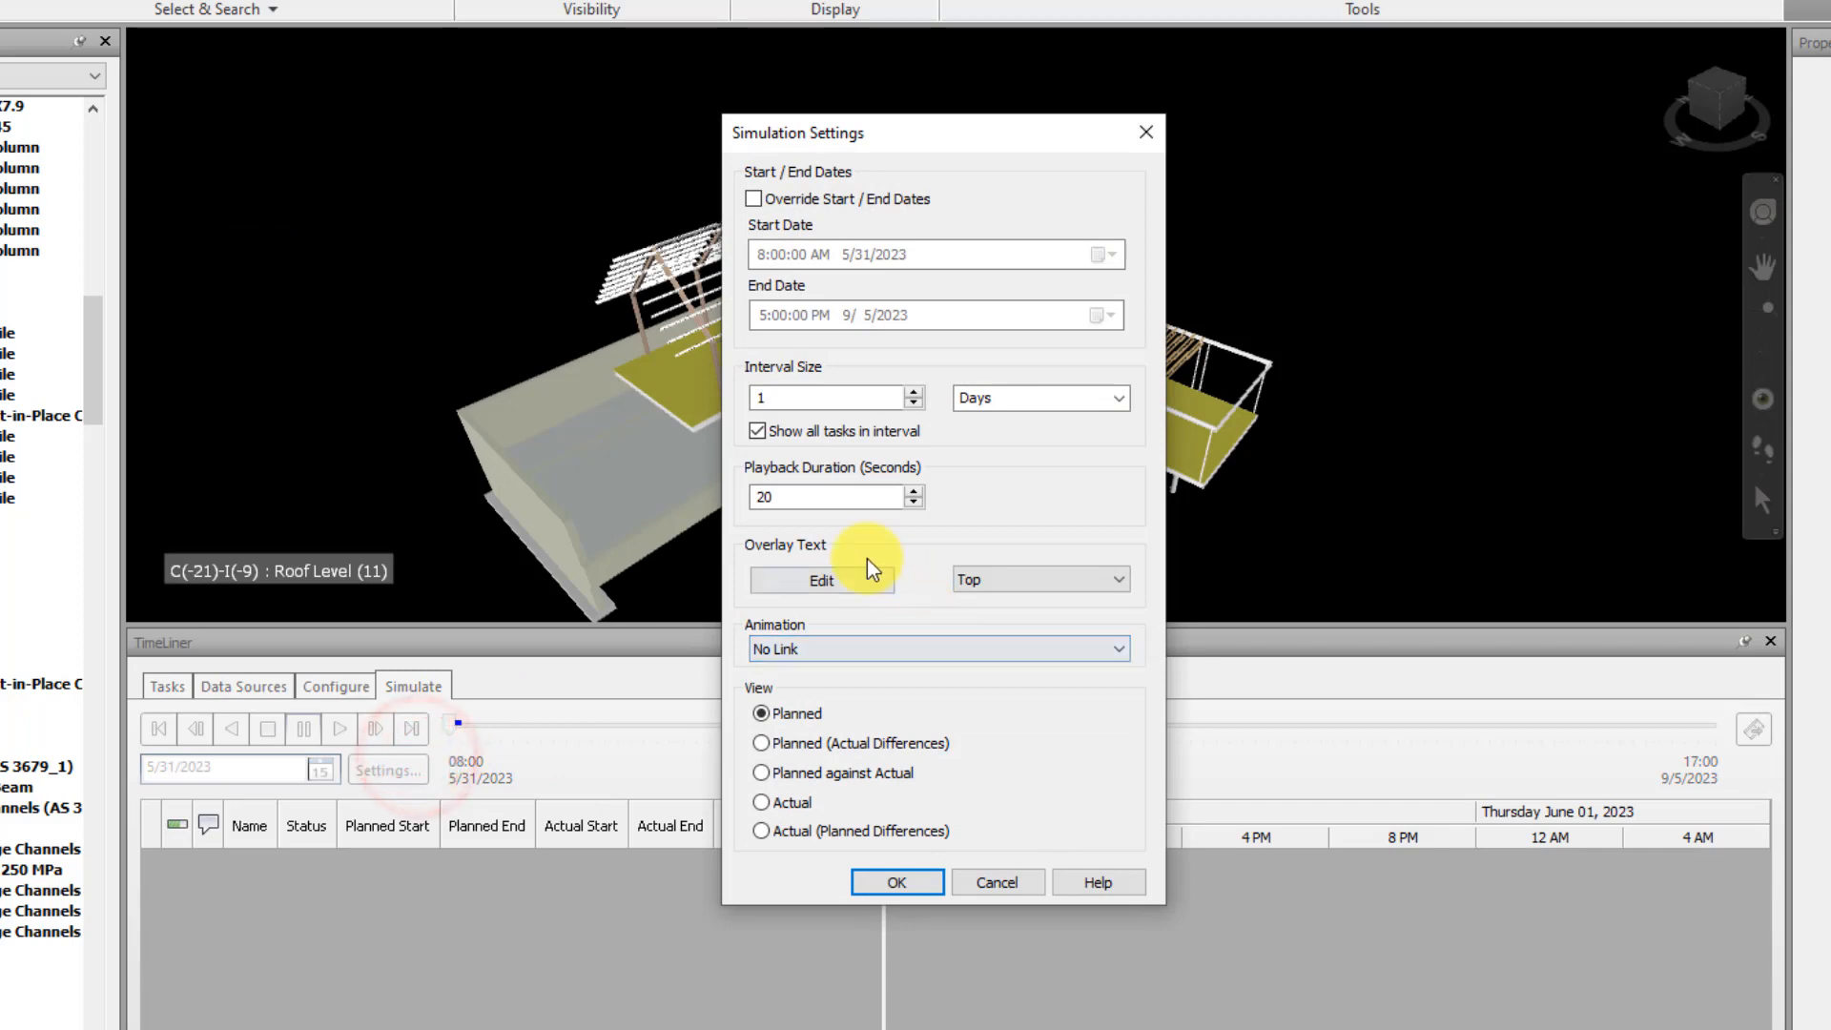
pyautogui.click(868, 583)
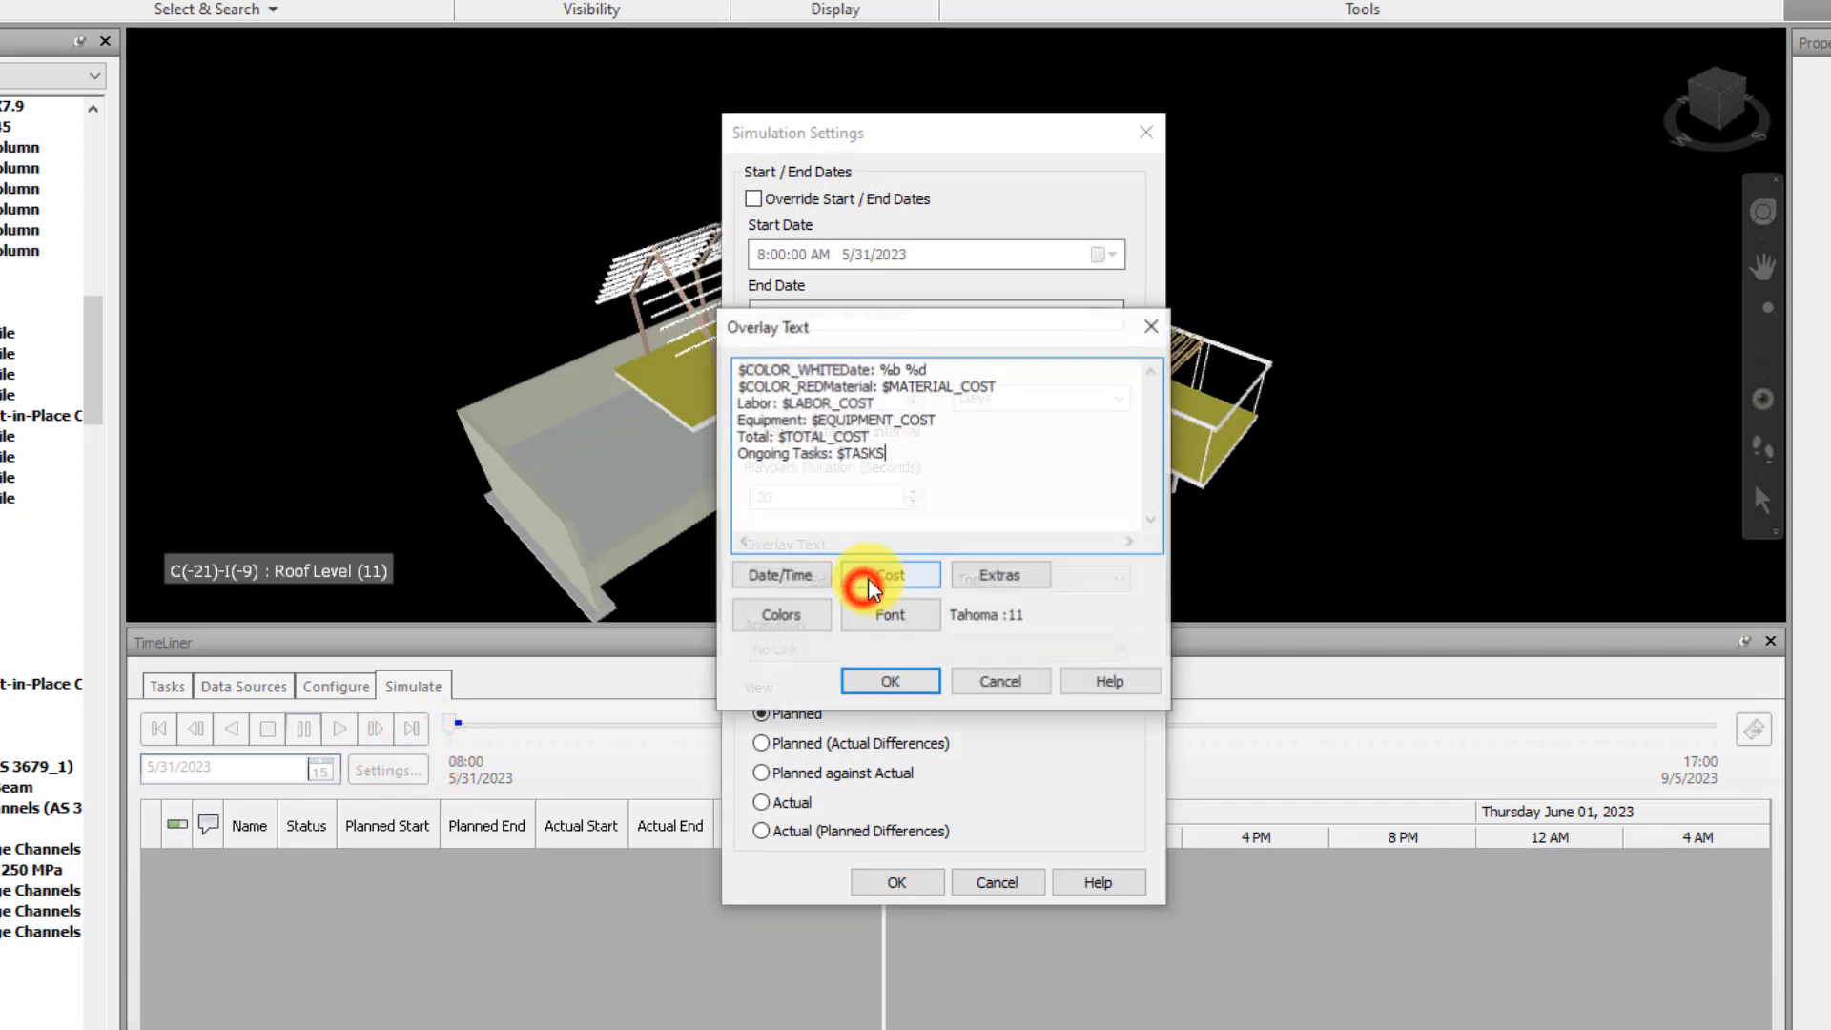
pyautogui.click(818, 412)
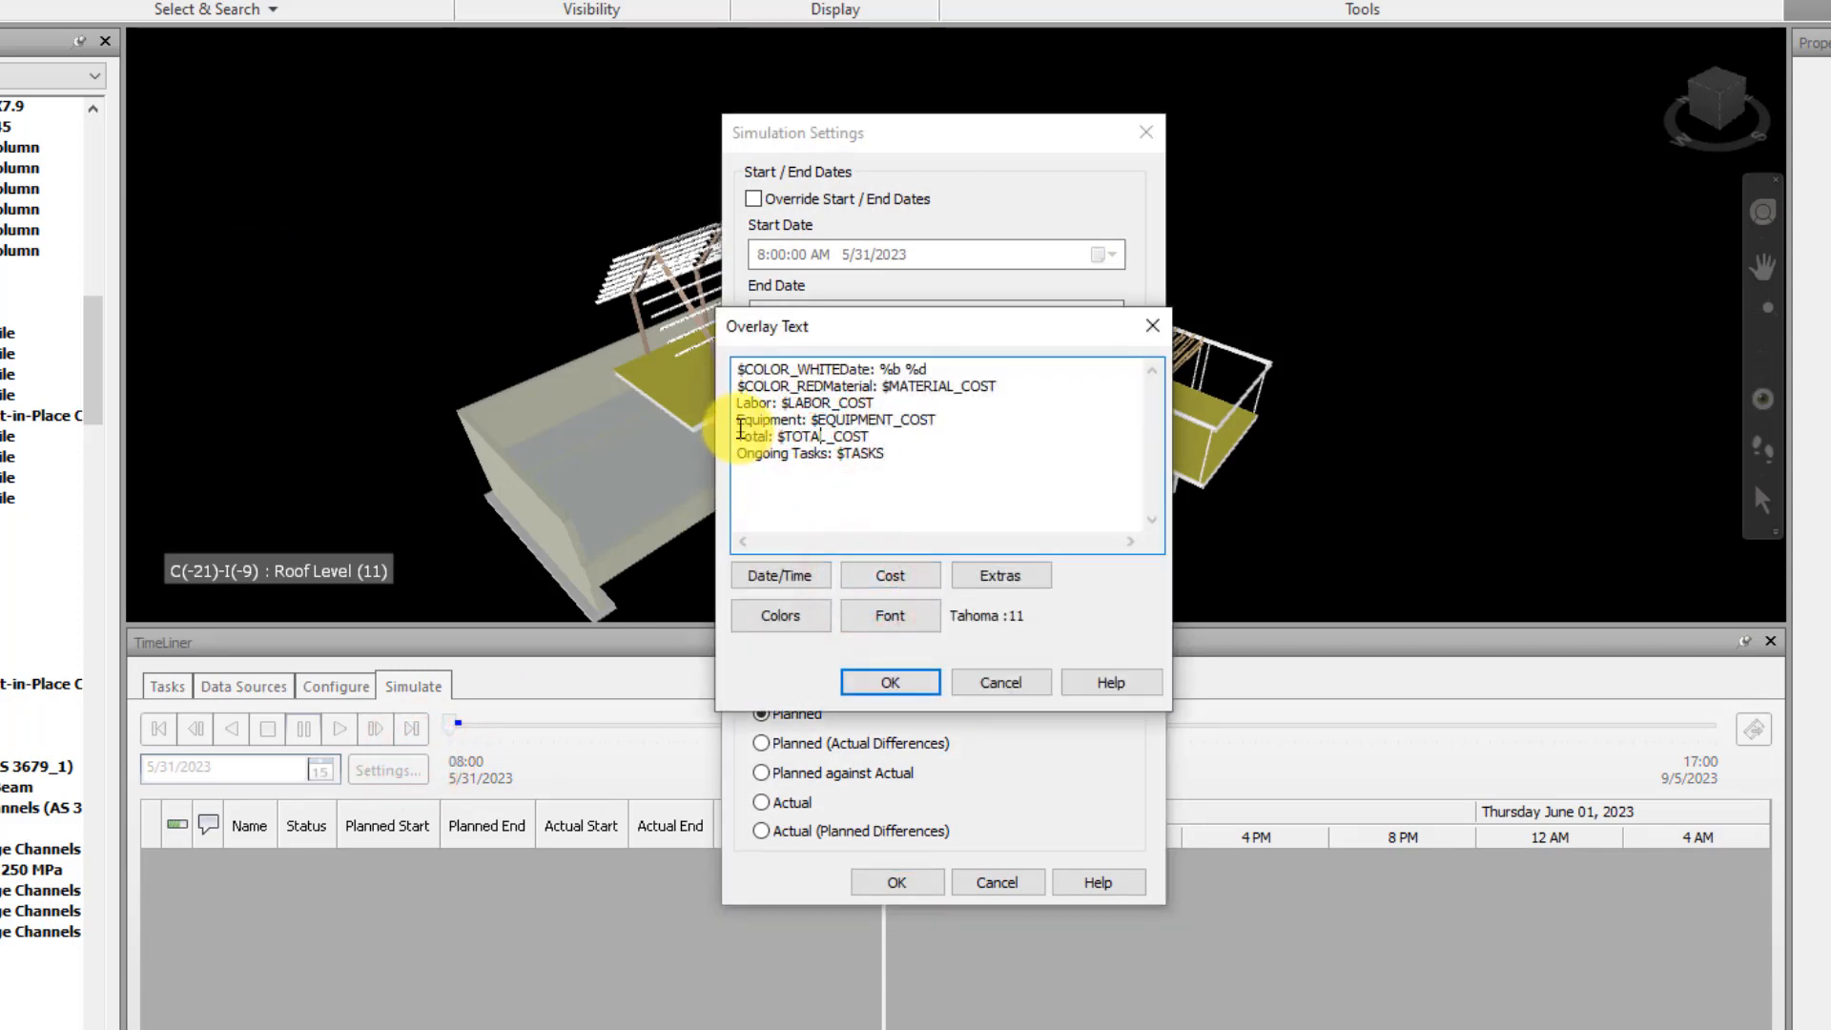
pyautogui.click(778, 575)
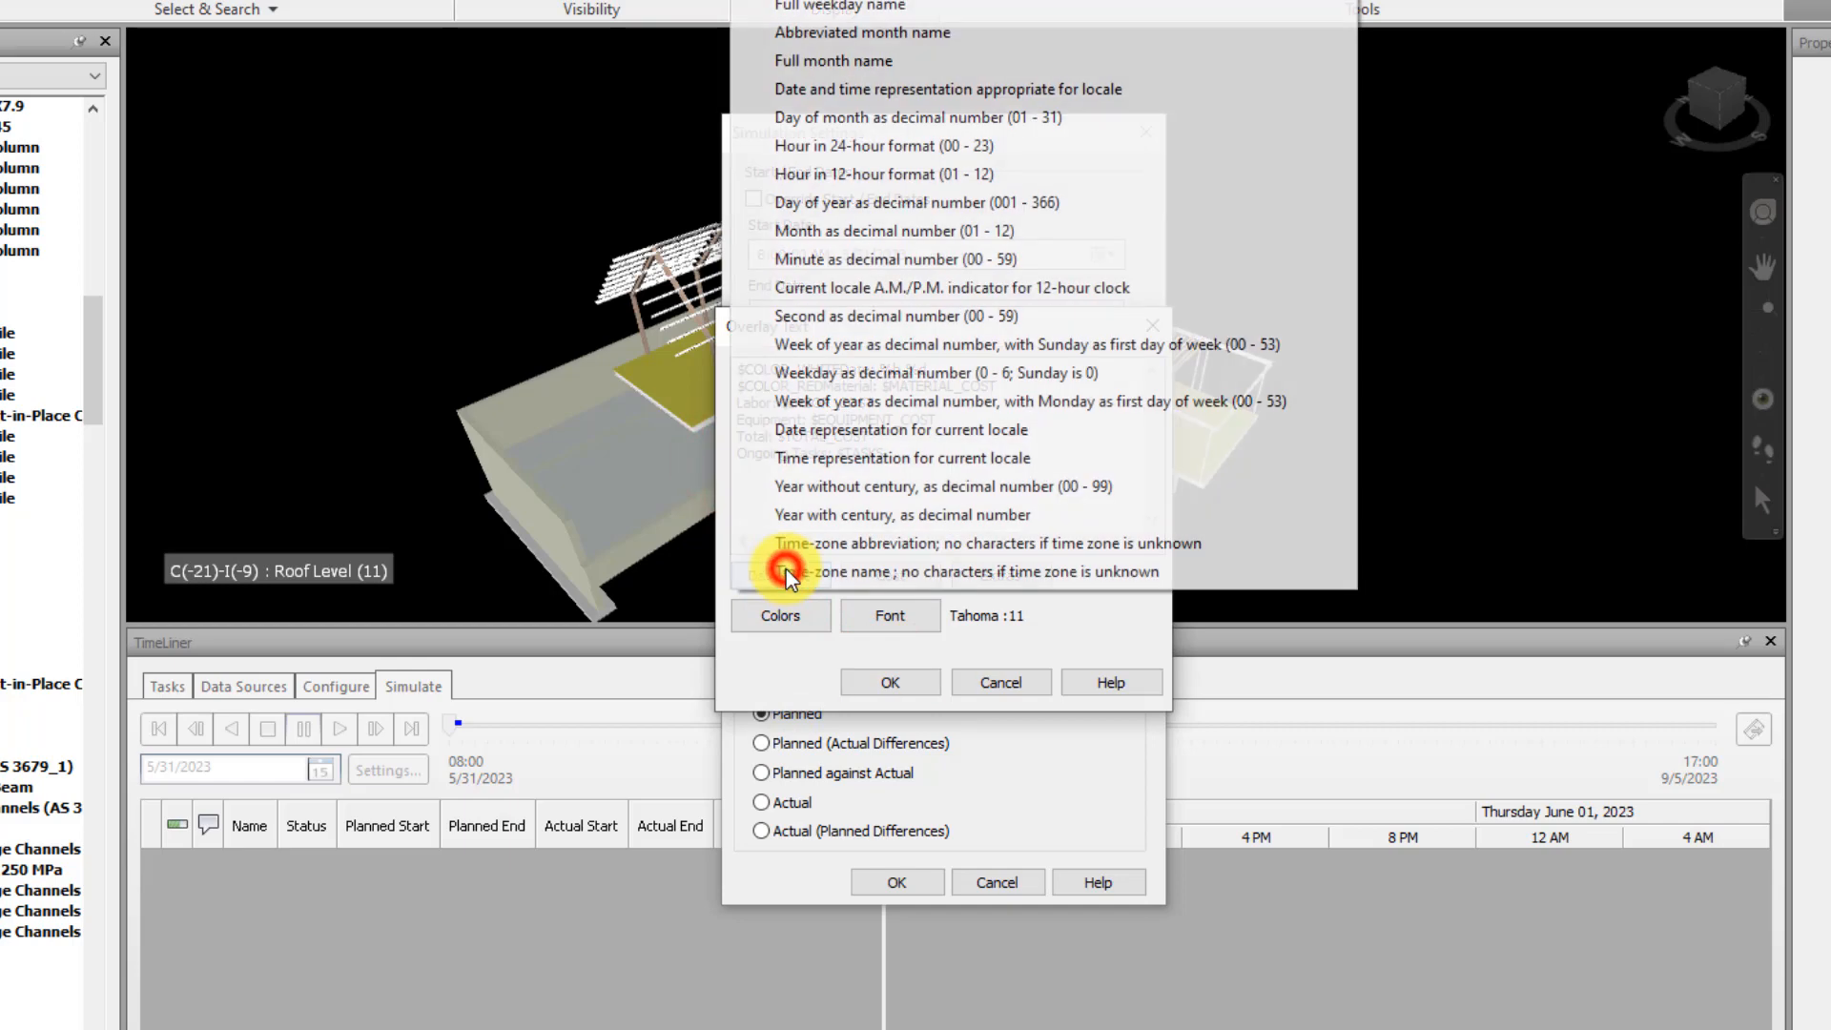
pyautogui.click(775, 615)
pyautogui.click(817, 716)
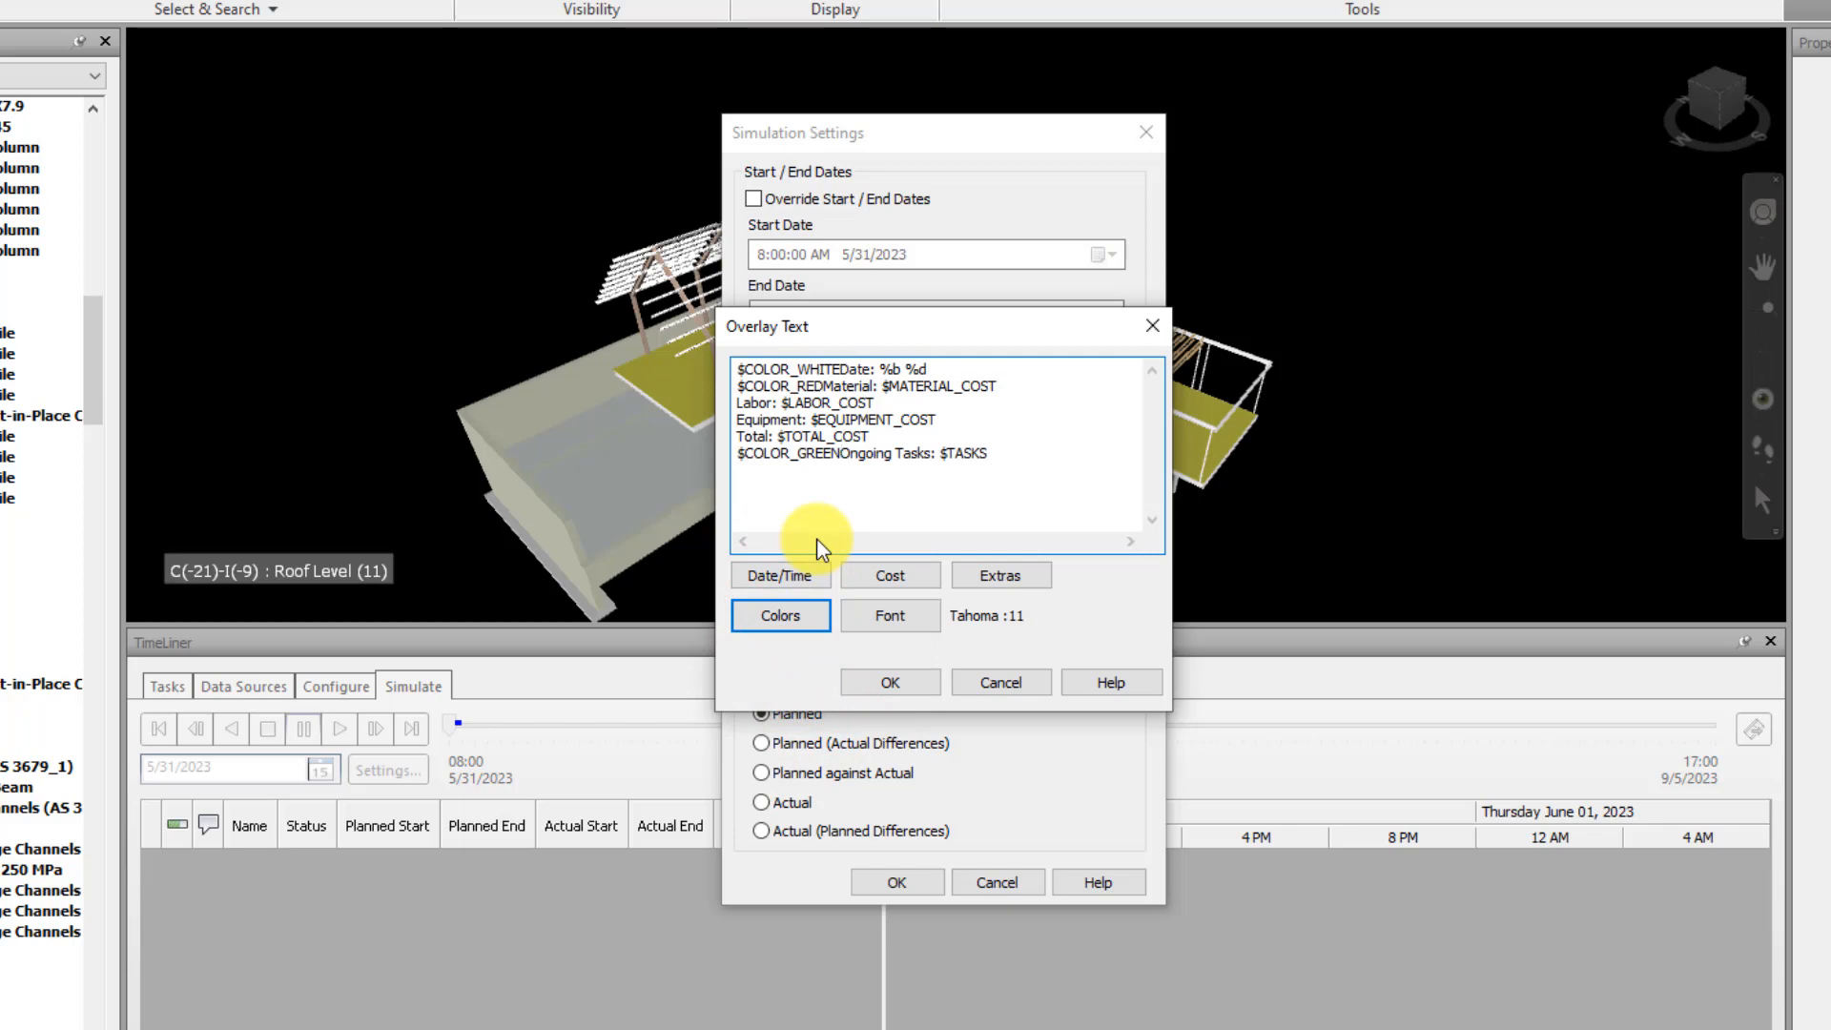
pyautogui.click(921, 683)
pyautogui.click(911, 879)
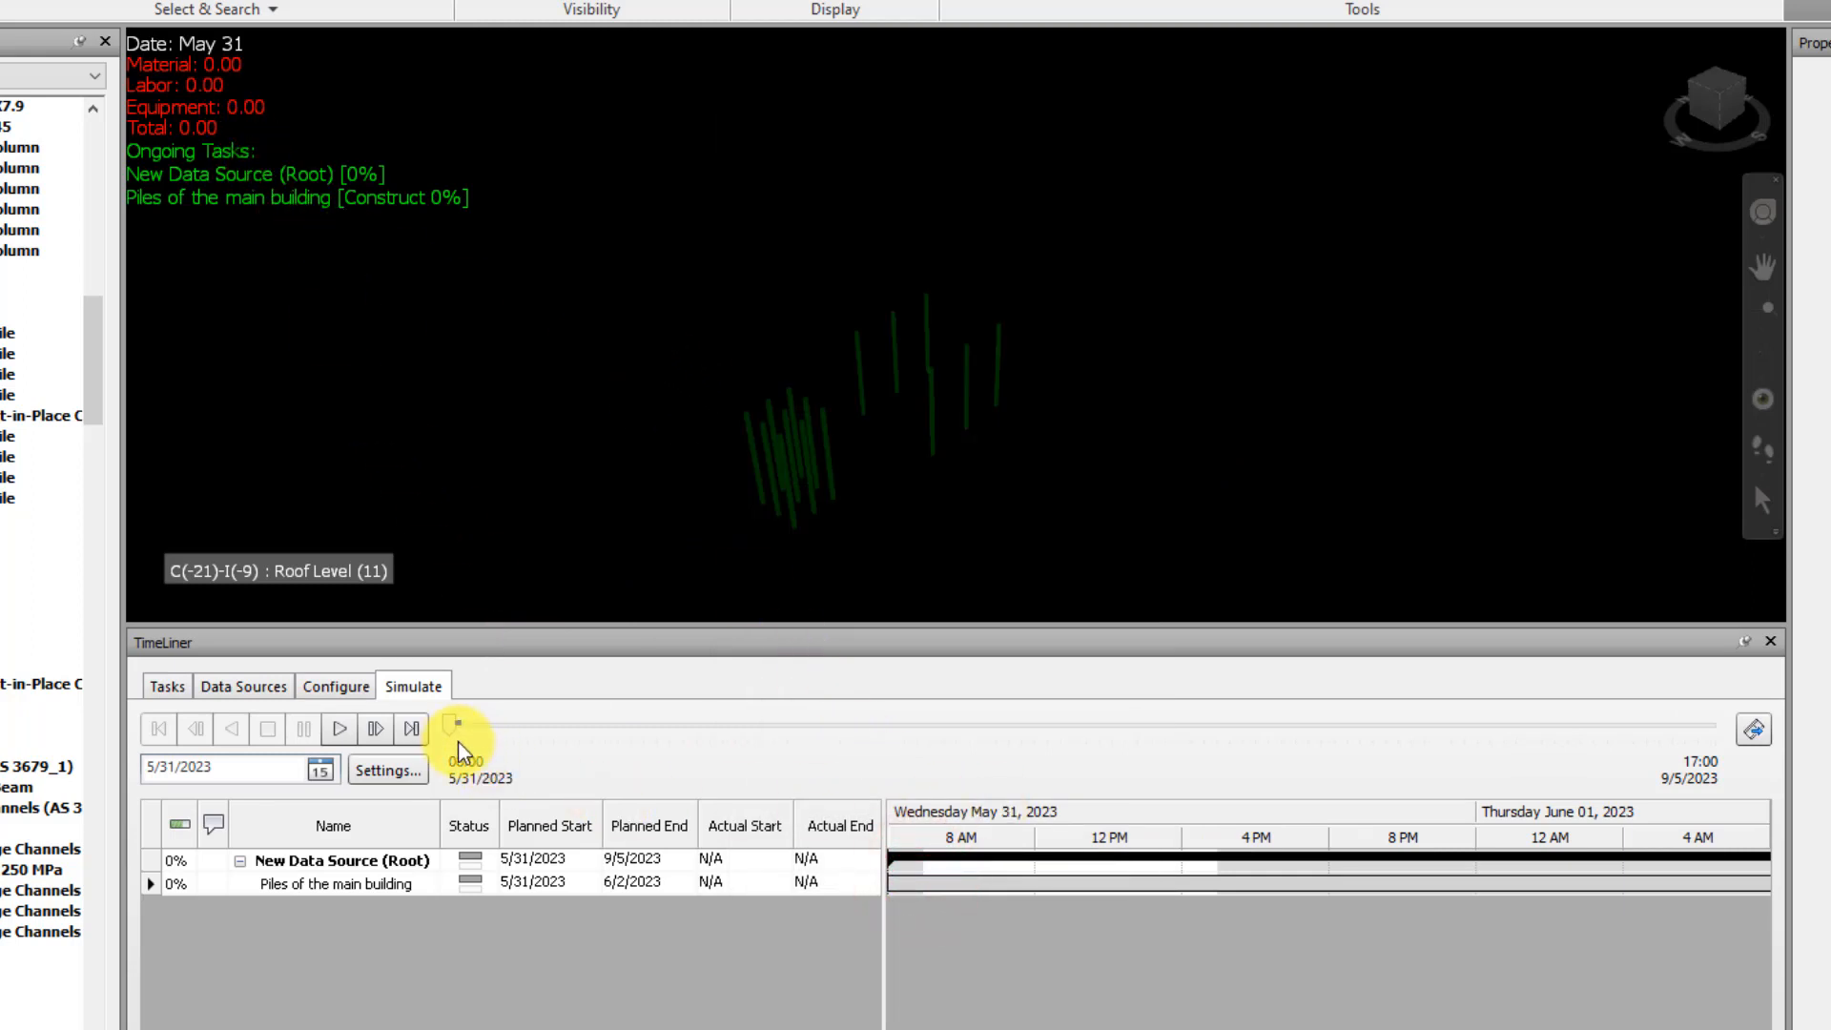
# Run through the simulation to its end date and orbit the completed building to review it with the colored overlay
pyautogui.moveTo(447, 727); pyautogui.dragTo(434, 796)
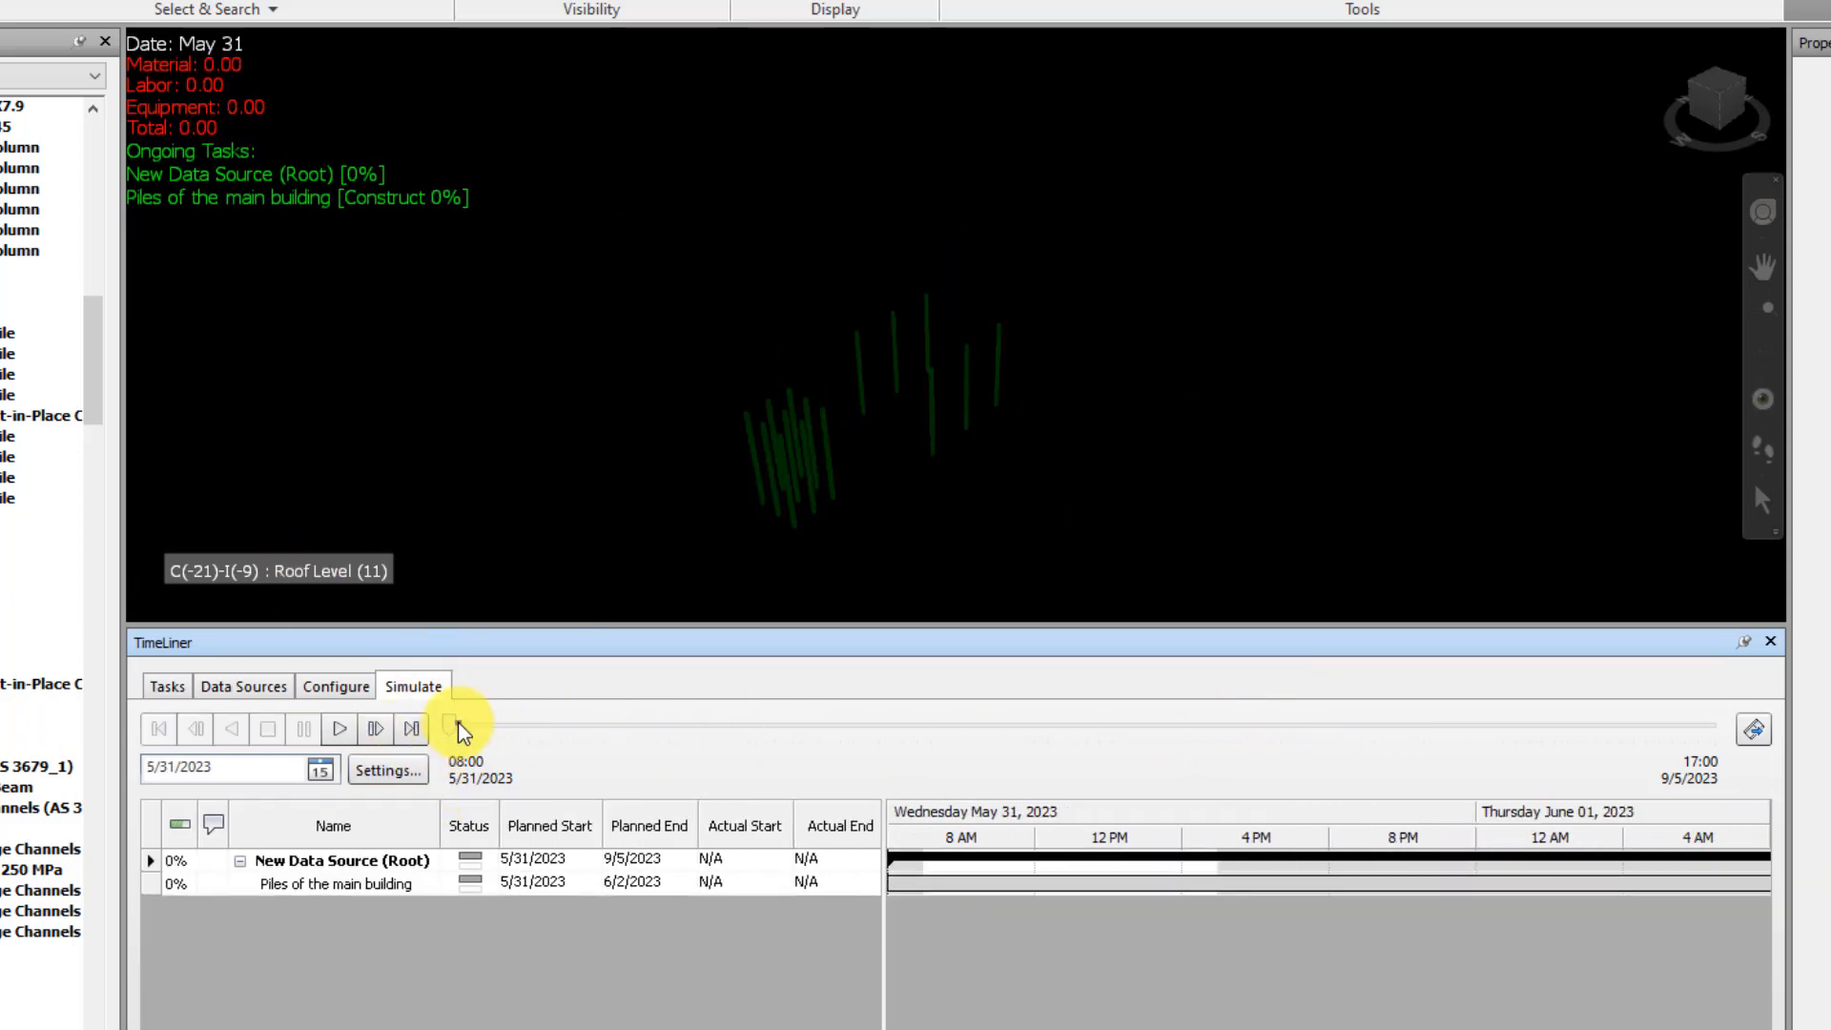
pyautogui.moveTo(449, 726); pyautogui.dragTo(431, 771)
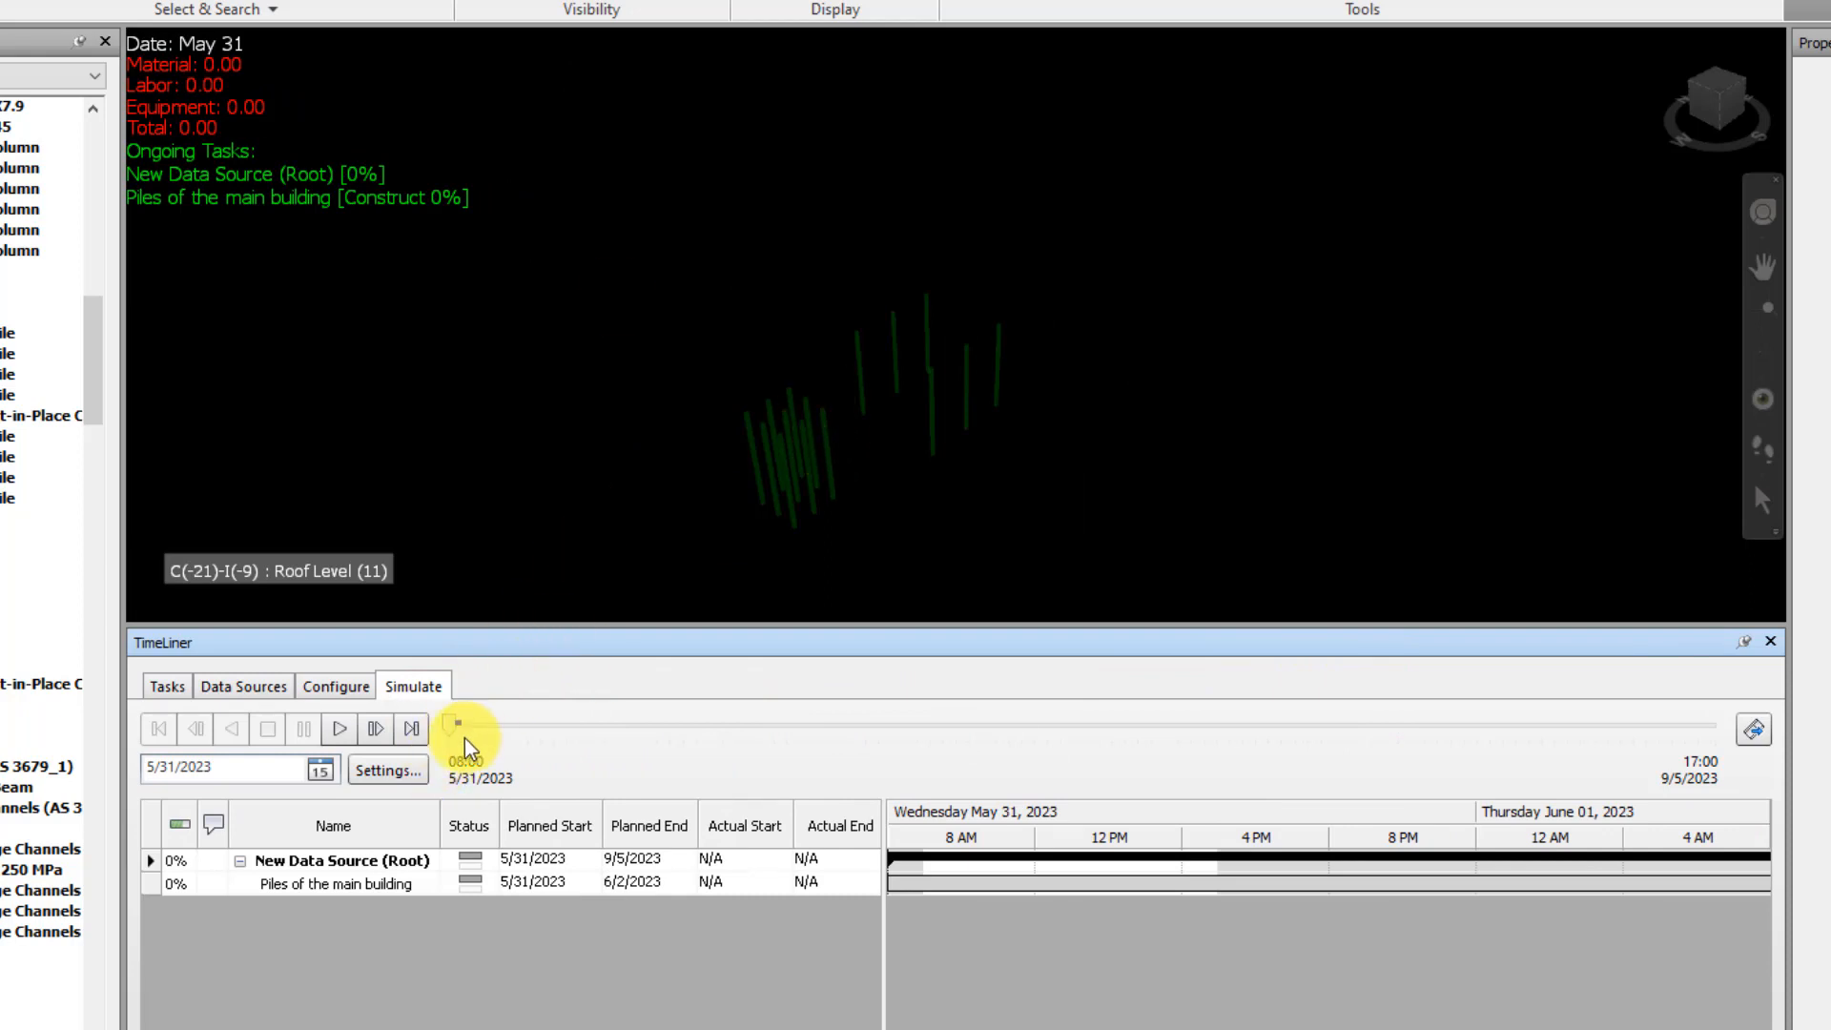
pyautogui.moveTo(443, 727); pyautogui.dragTo(933, 695)
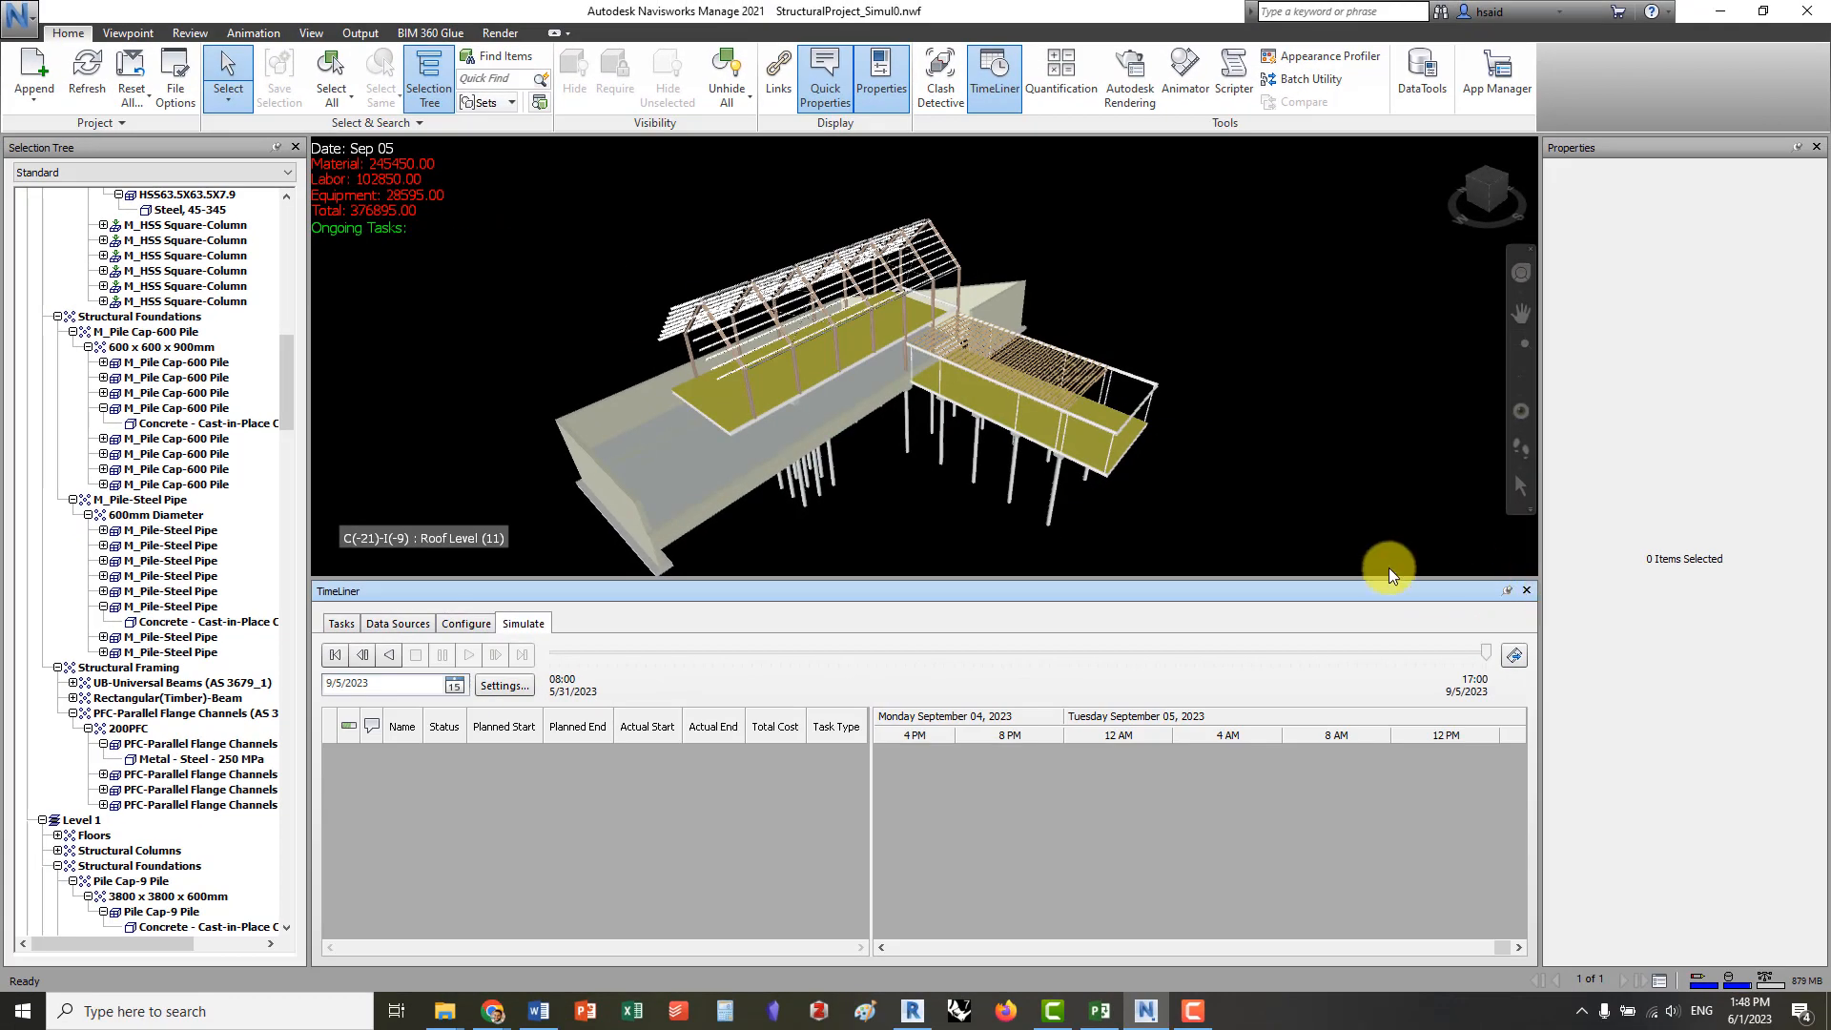
pyautogui.moveTo(975, 451); pyautogui.dragTo(1025, 414, button='middle')
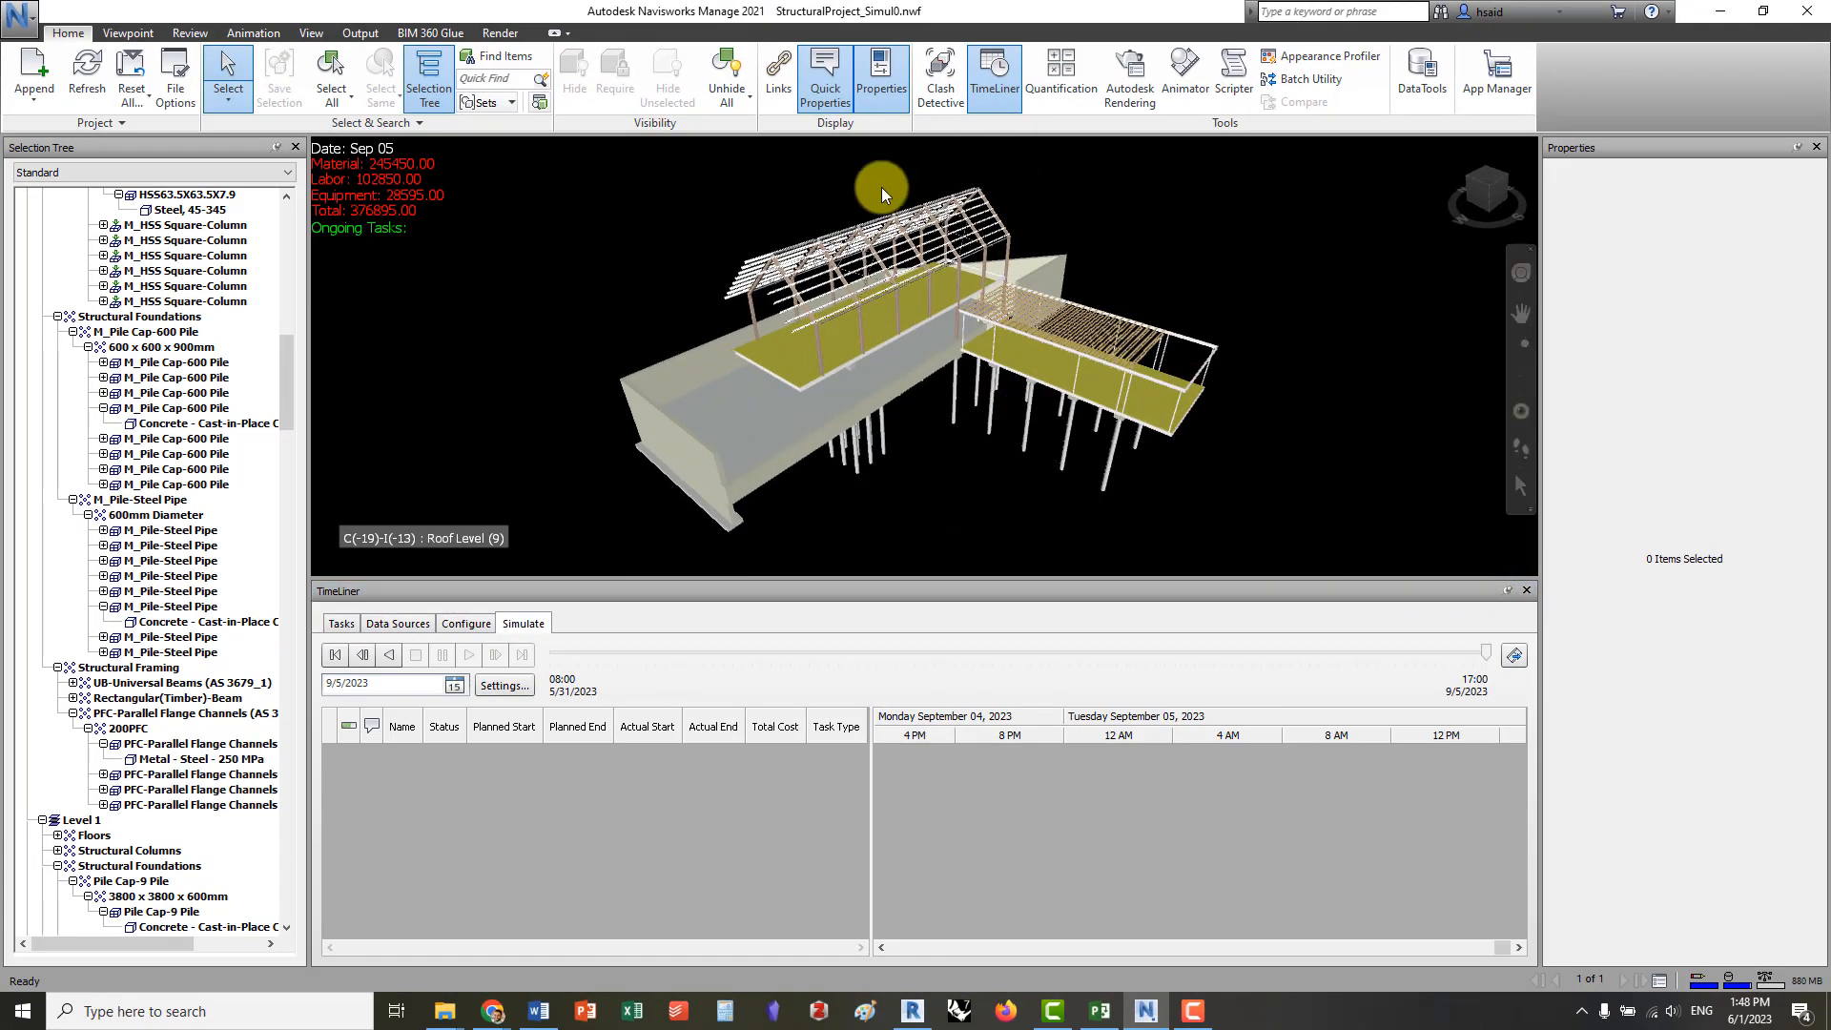
pyautogui.moveTo(986, 331); pyautogui.dragTo(1013, 355, button='middle')
pyautogui.moveTo(1144, 375); pyautogui.dragTo(998, 333, button='middle')
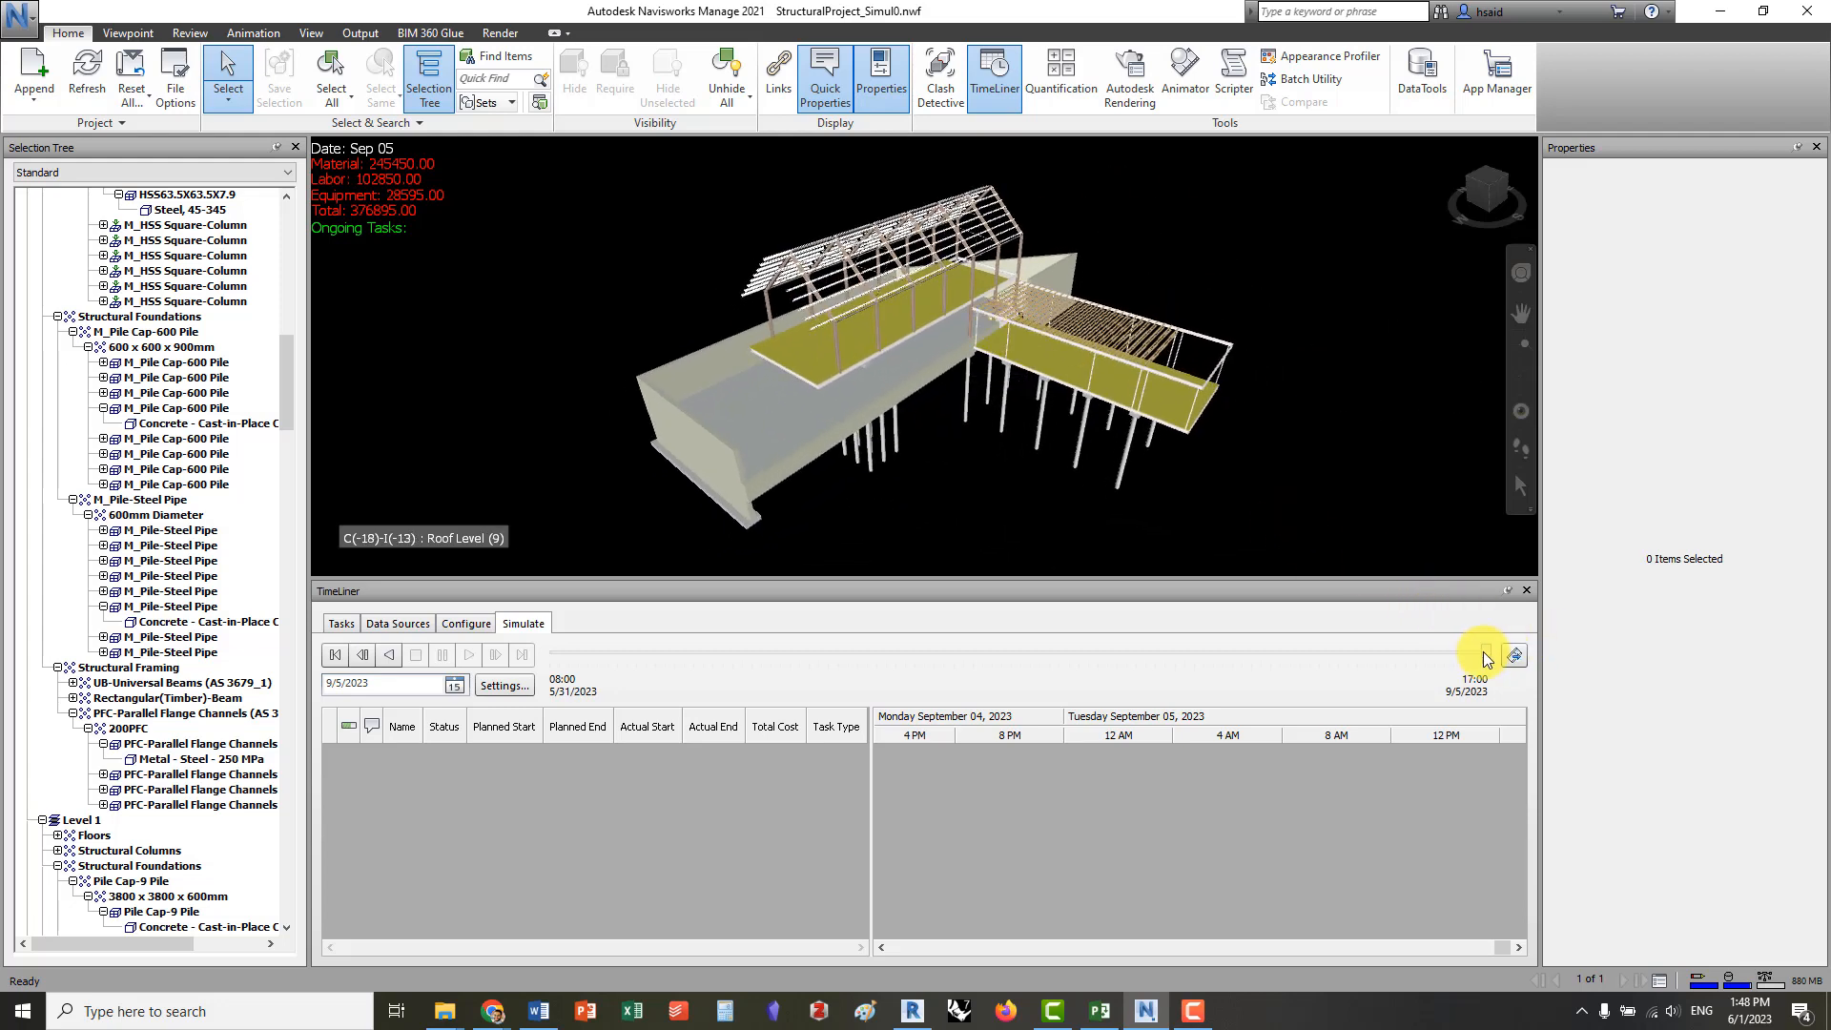
# Return the simulation to its start date, 5/31/2023, and bring up the animation recording tools
pyautogui.moveTo(1486, 659); pyautogui.dragTo(511, 797)
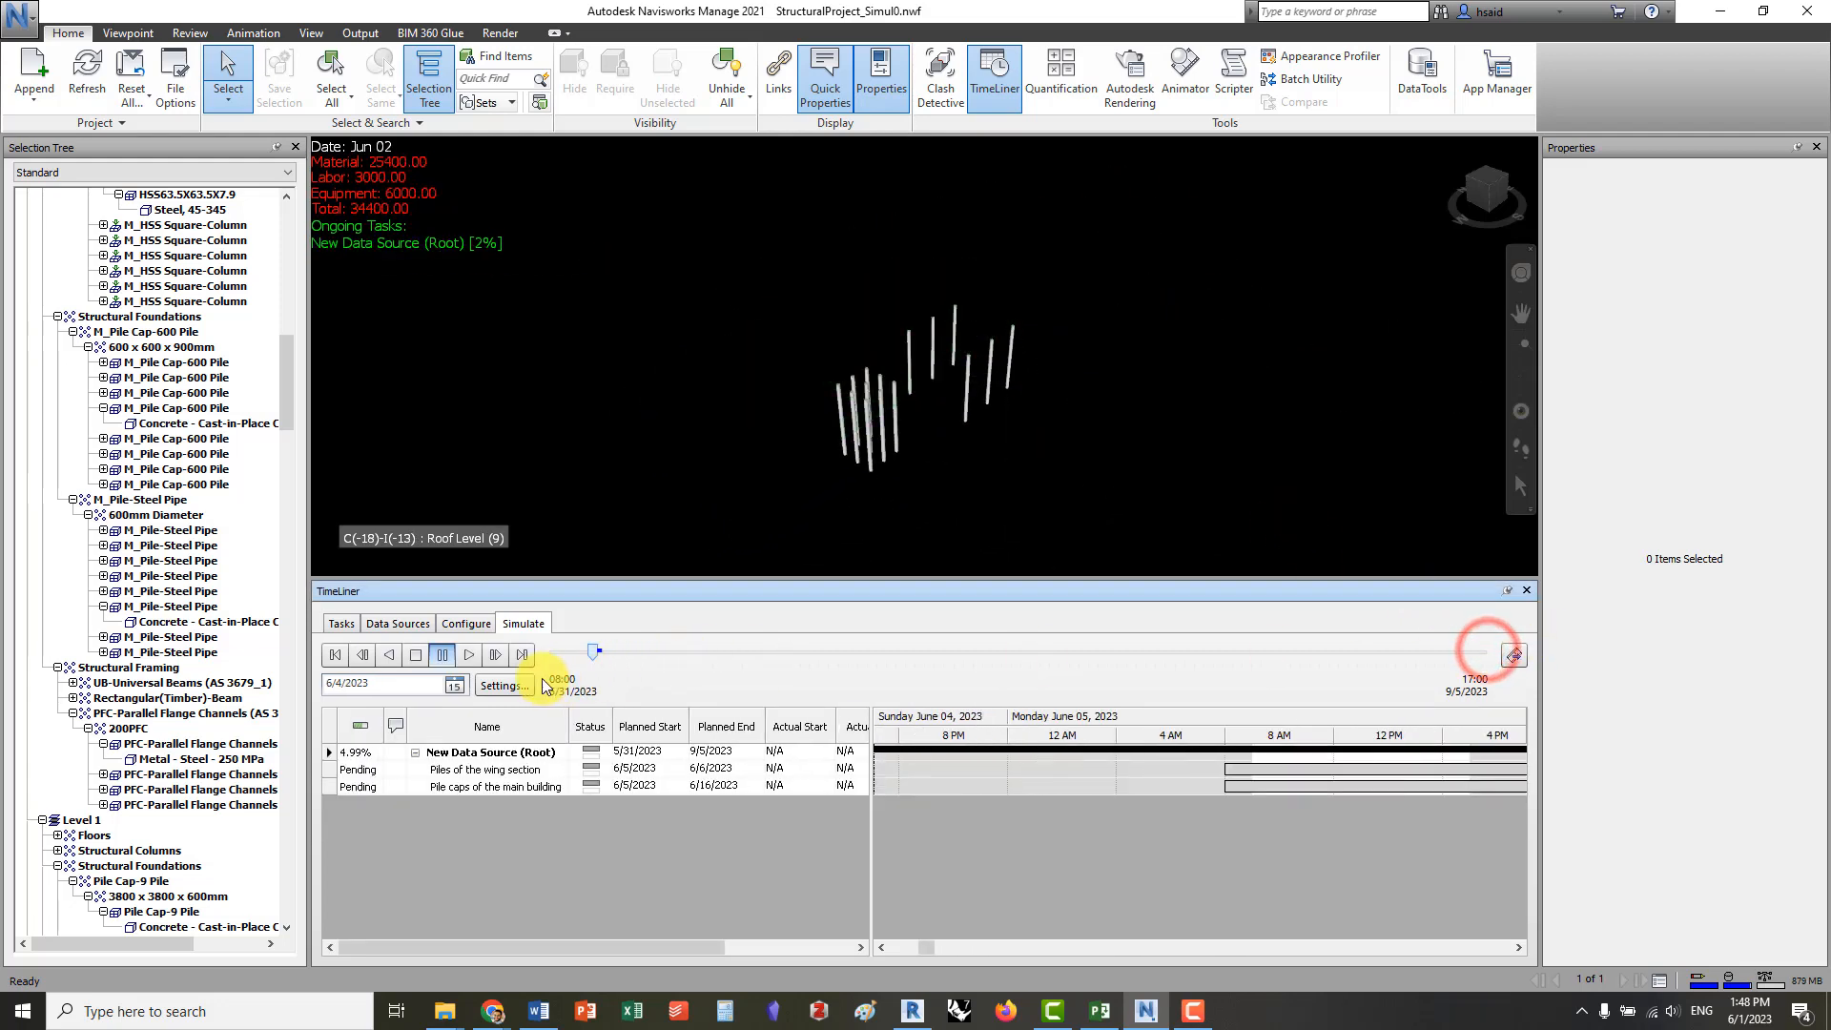
pyautogui.click(251, 33)
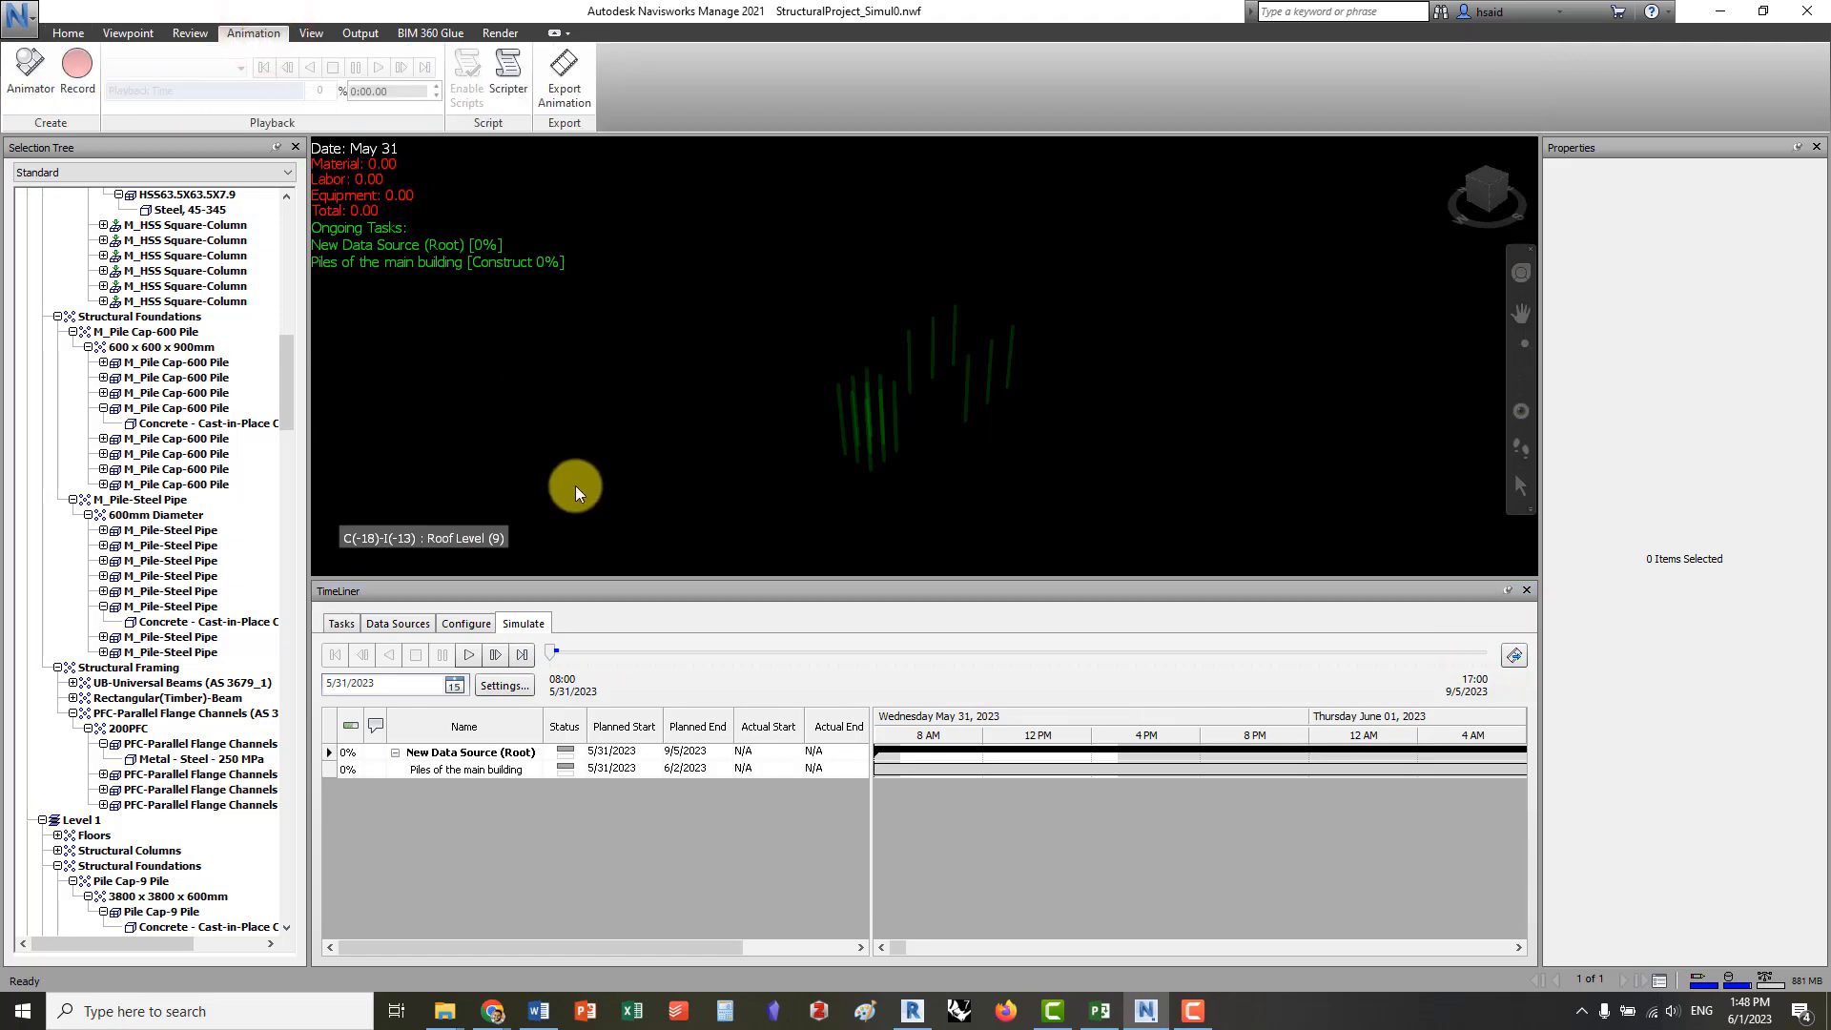
pyautogui.moveTo(553, 653); pyautogui.dragTo(1333, 623)
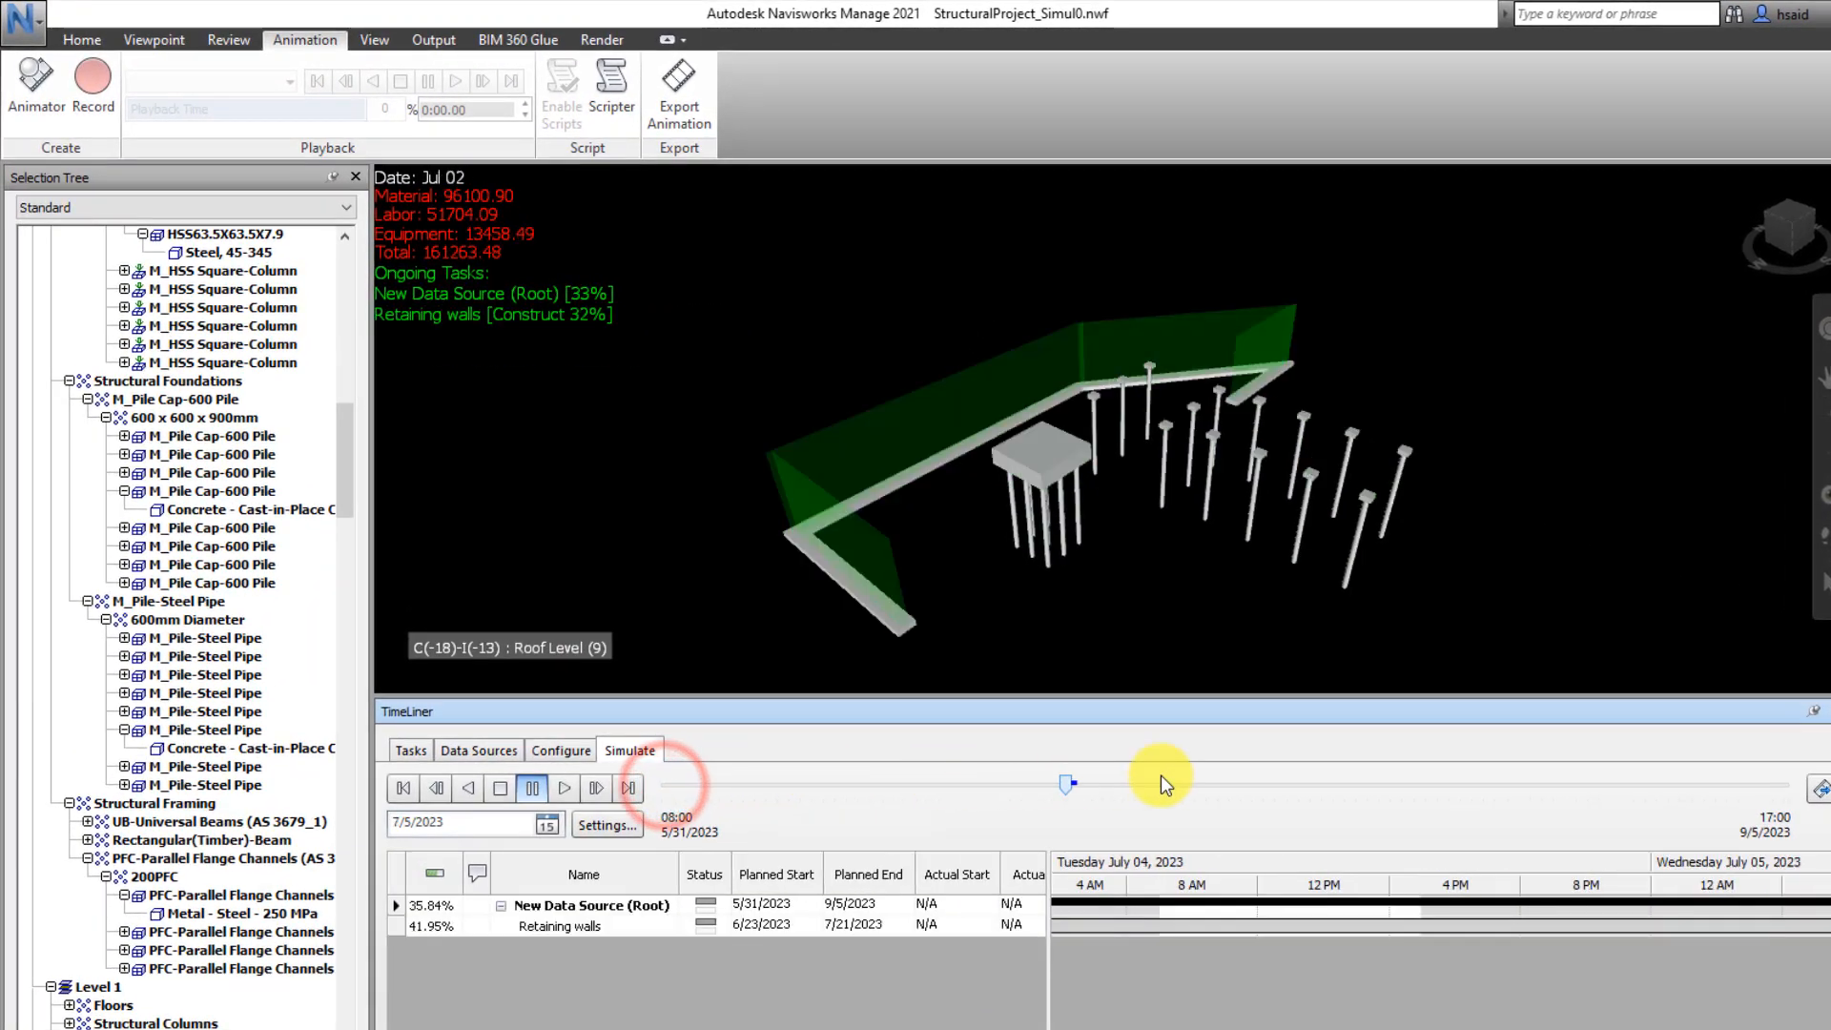
pyautogui.moveTo(1604, 748); pyautogui.dragTo(633, 767)
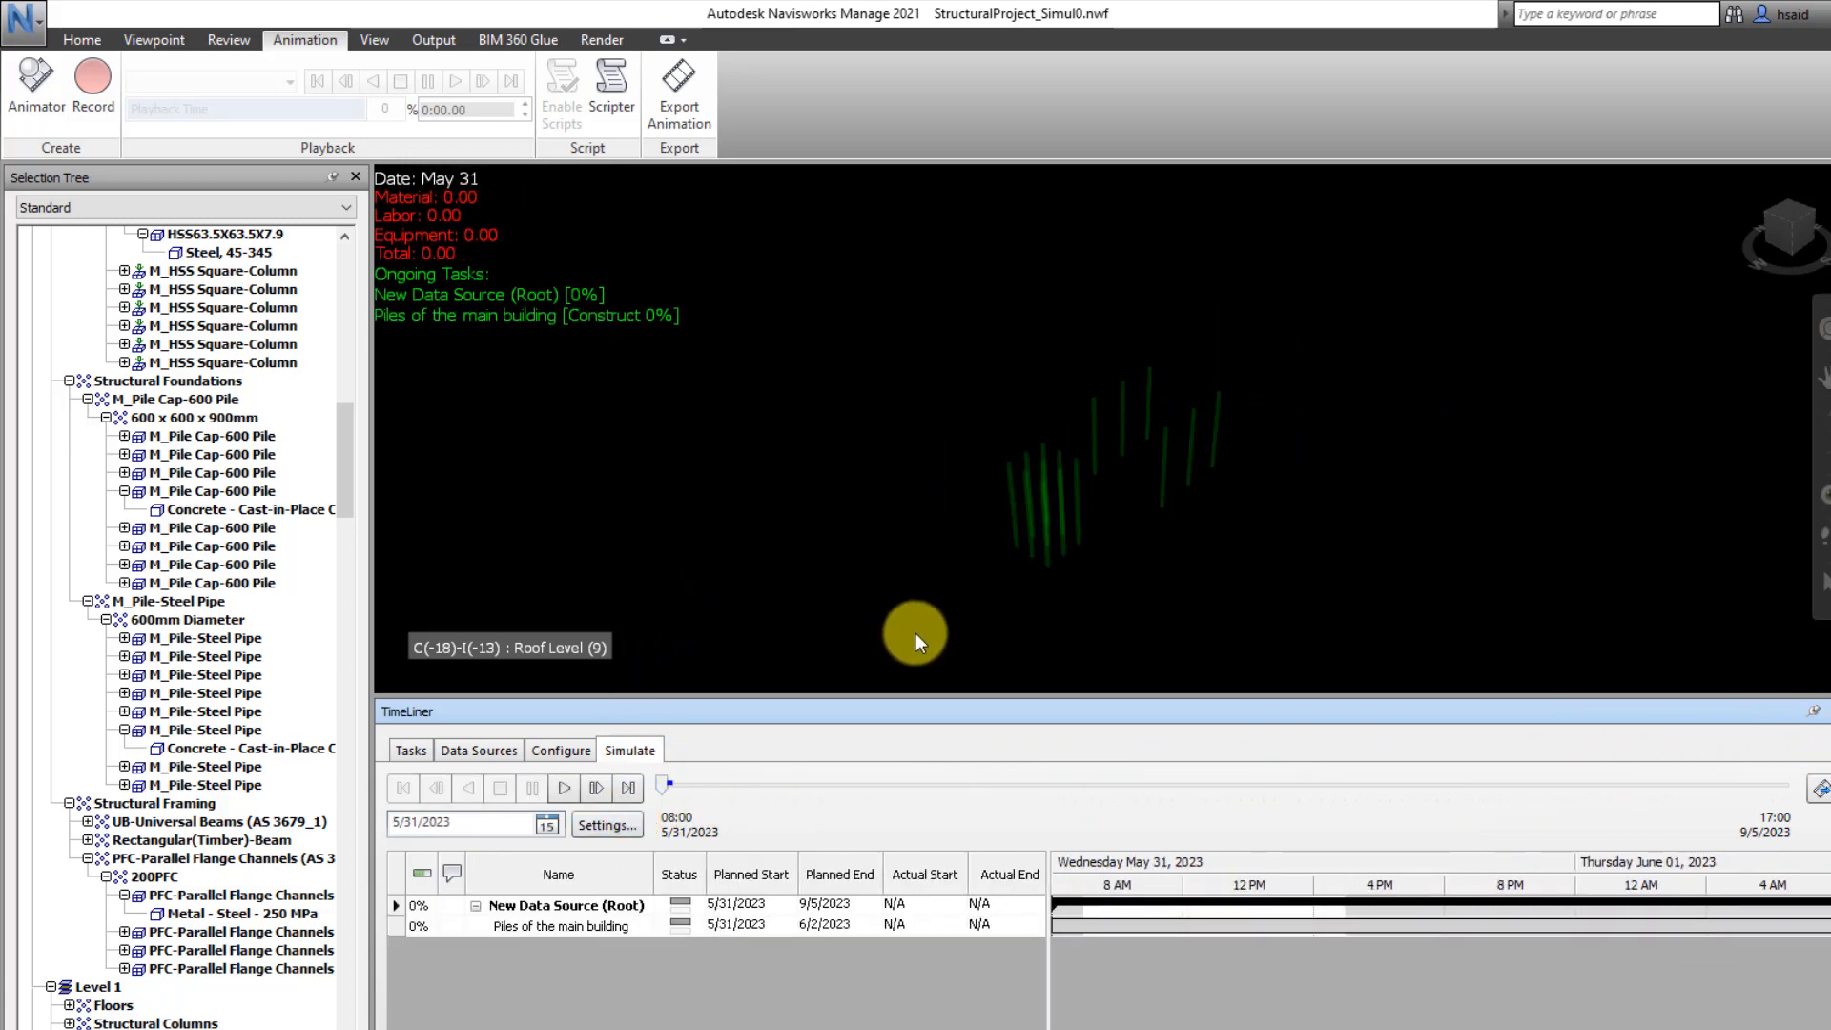
# Play the simulation and record a viewpoint animation while orbiting and zooming around the building, ending the recording when the simulation finishes
pyautogui.click(561, 788)
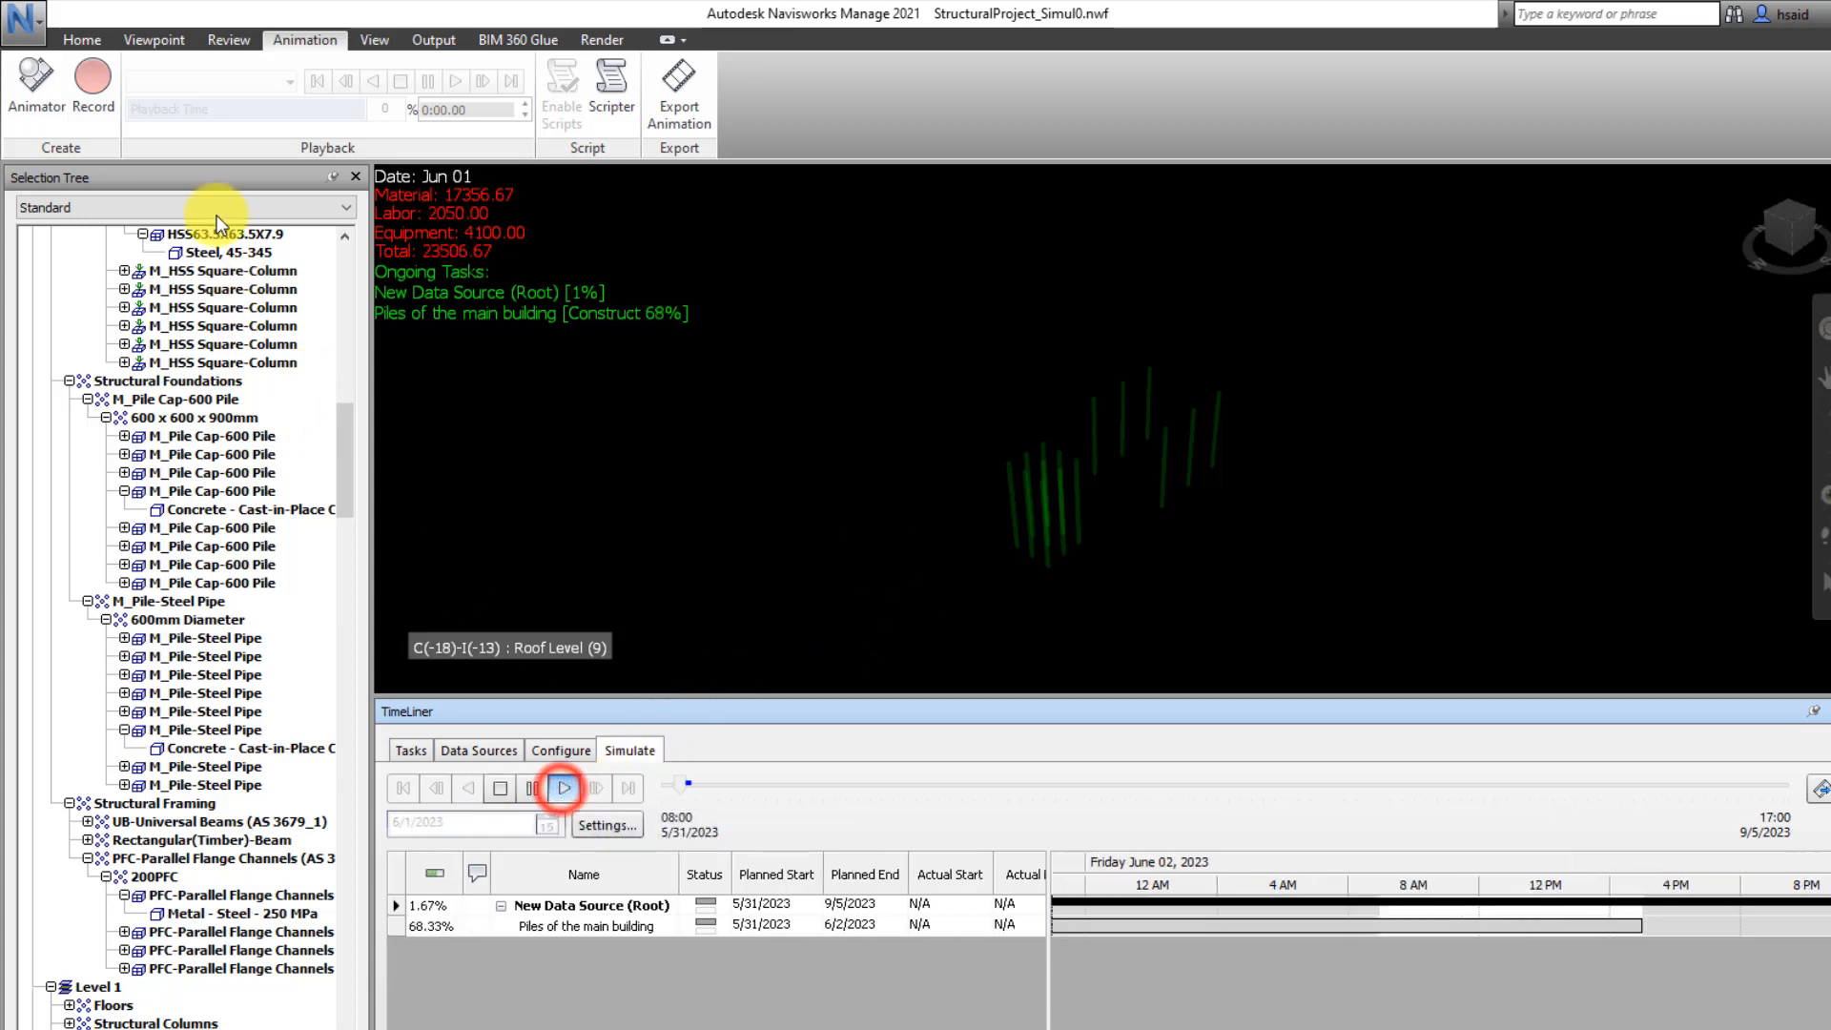
pyautogui.click(82, 88)
pyautogui.moveTo(1119, 517)
pyautogui.mouseDown()
pyautogui.moveTo(1100, 547)
pyautogui.moveTo(1120, 536)
pyautogui.mouseUp()
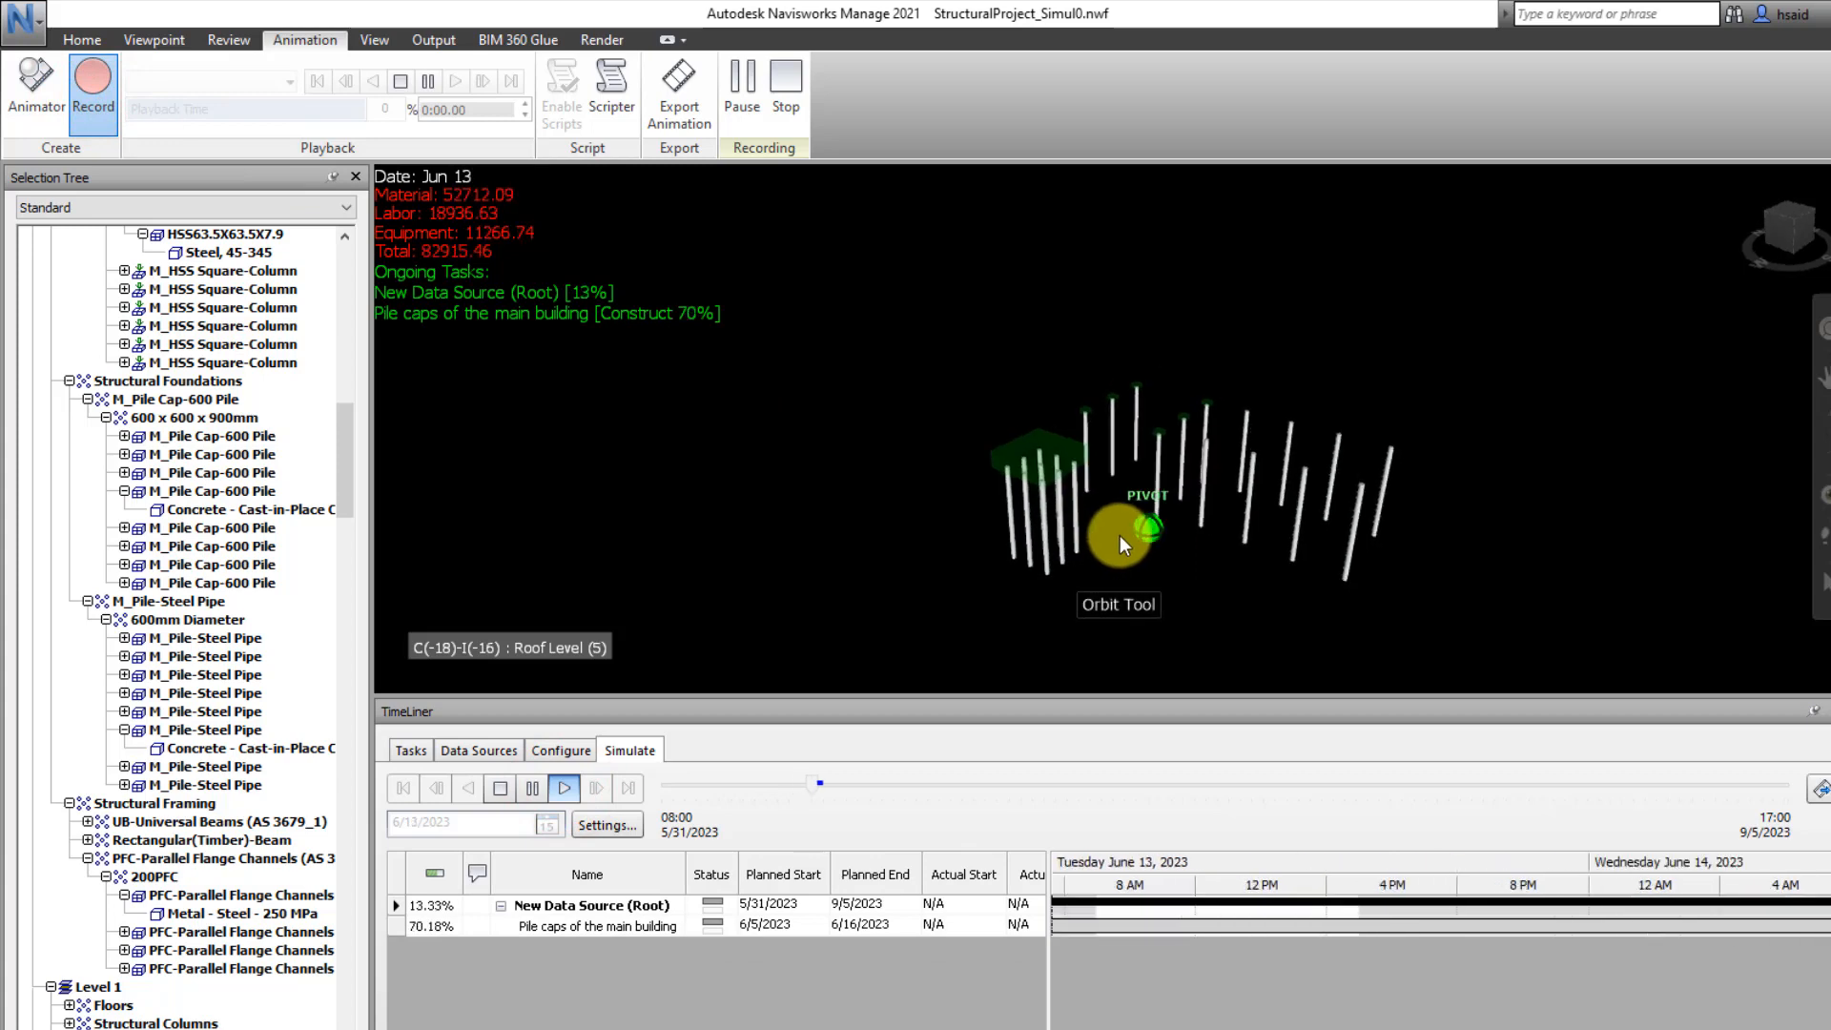
pyautogui.keyDown('shift'); pyautogui.moveTo(1120, 535); pyautogui.dragTo(1251, 481, button='middle'); pyautogui.keyUp('shift')
pyautogui.scroll(-2, 1252, 481)
pyautogui.scroll(-1, 1164, 433)
pyautogui.keyDown('shift'); pyautogui.moveTo(1165, 433); pyautogui.dragTo(1574, 446, button='middle'); pyautogui.keyUp('shift')
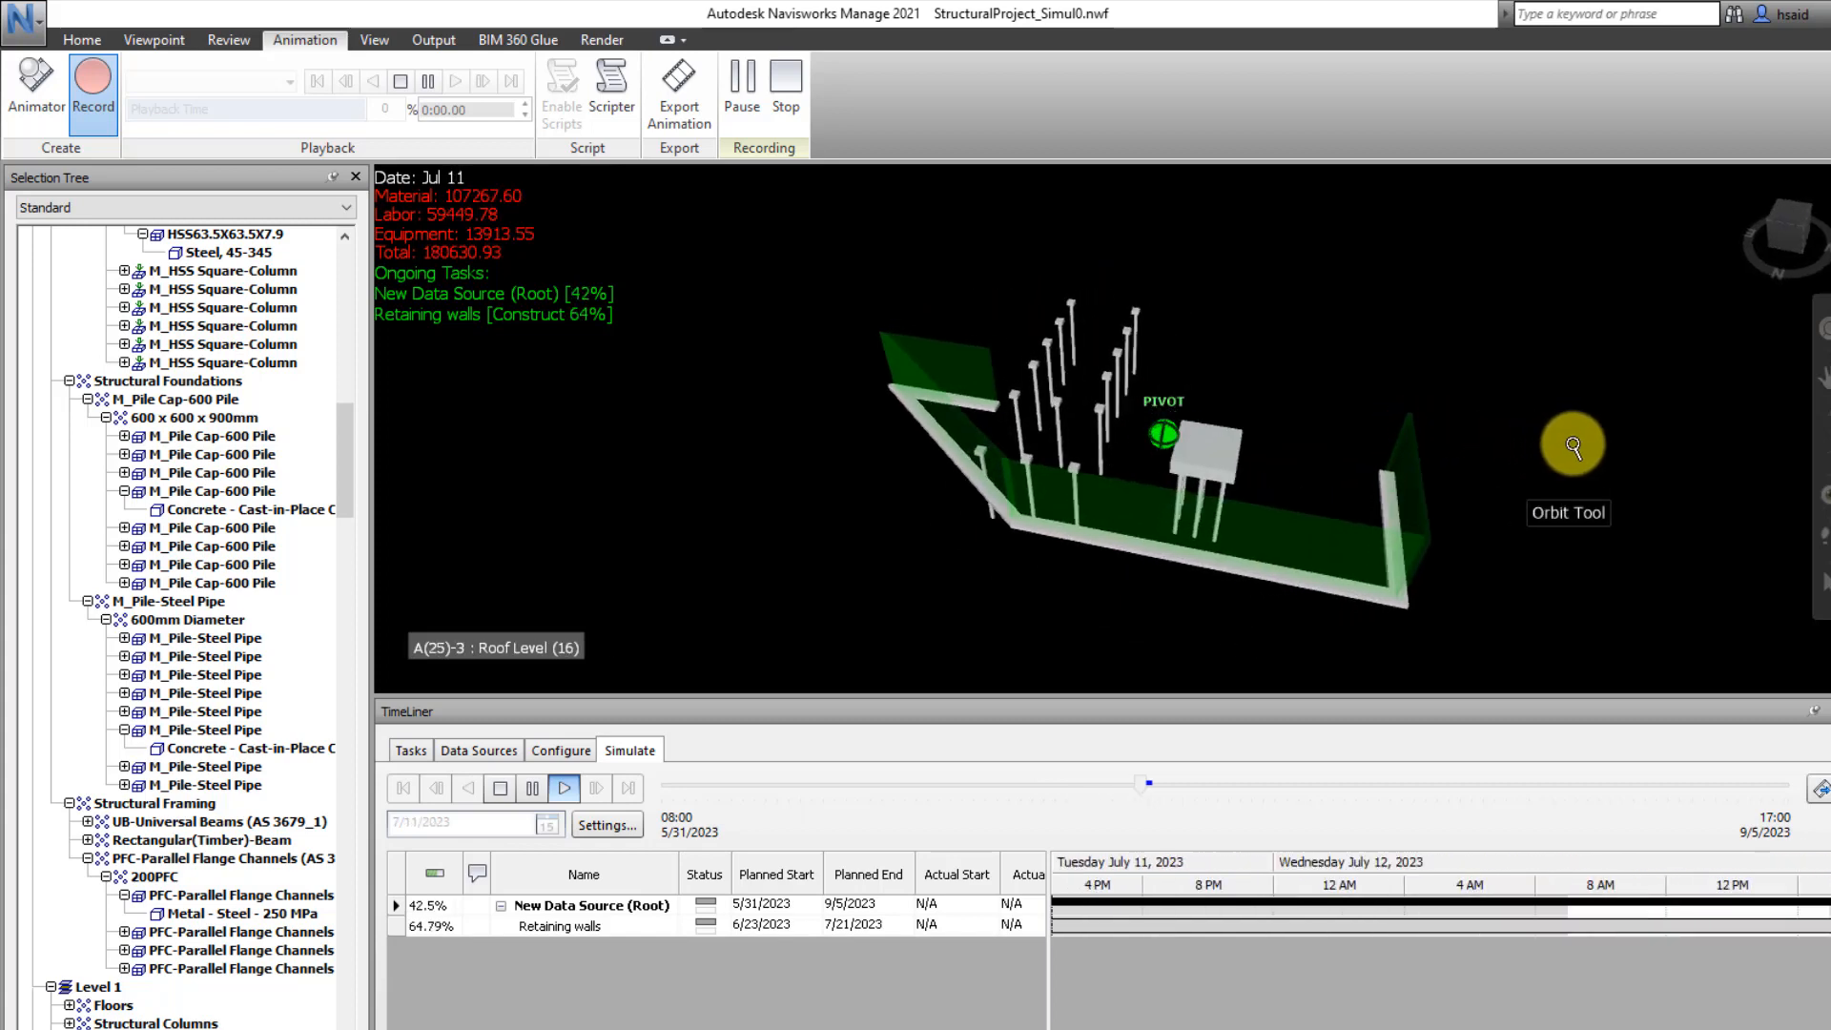
pyautogui.keyDown('shift'); pyautogui.moveTo(1119, 449); pyautogui.dragTo(1232, 376, button='middle'); pyautogui.keyUp('shift')
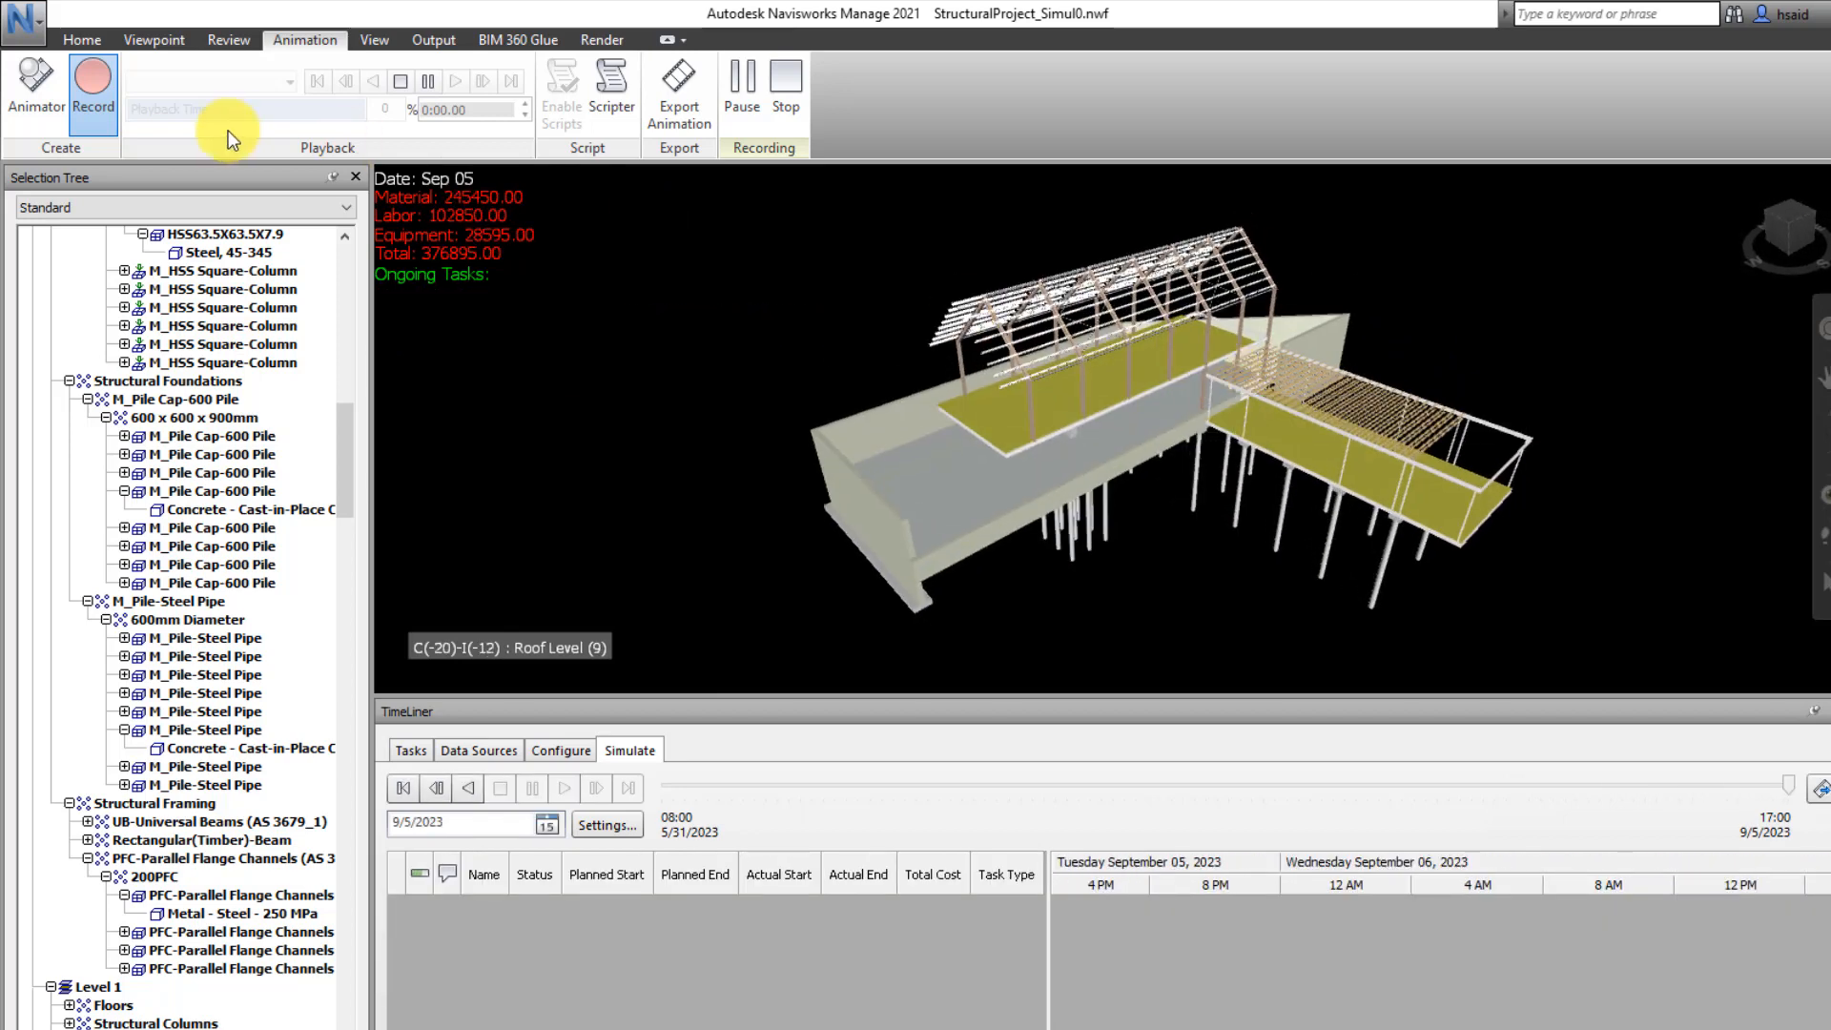
pyautogui.click(95, 84)
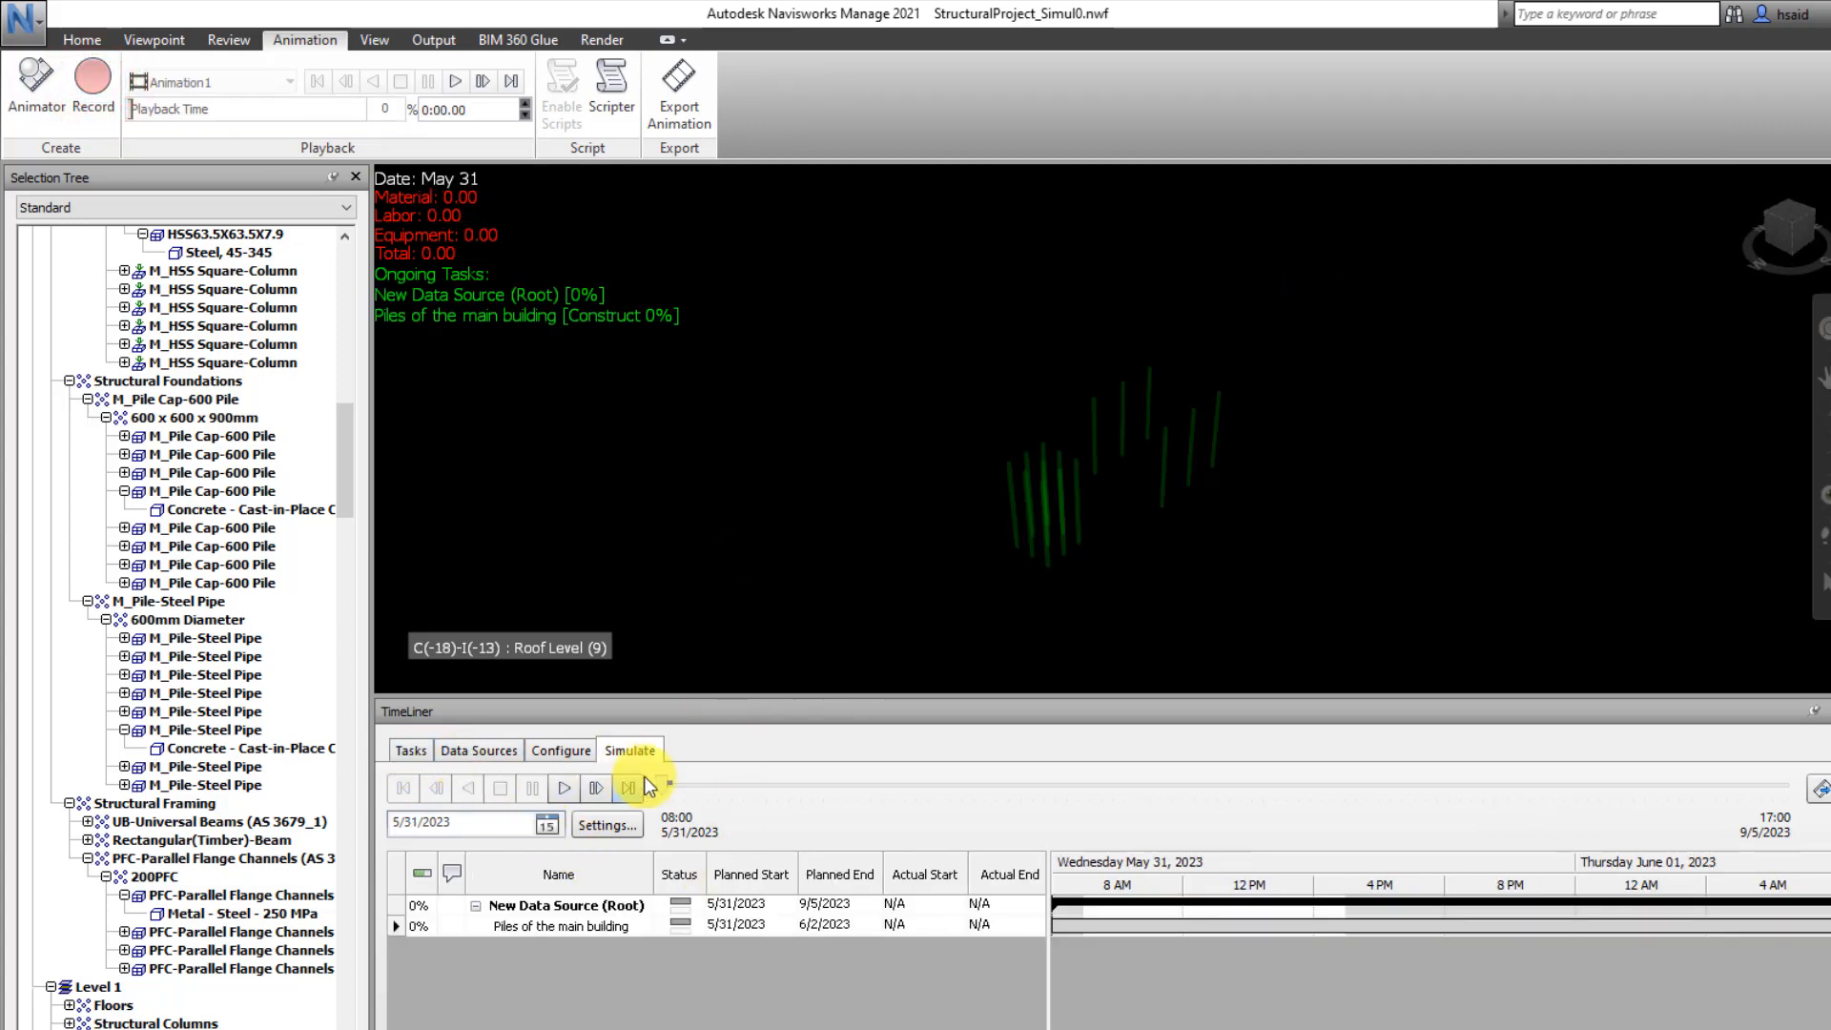
# Link the simulation to Saved Viewpoints Animation in the simulation settings and play it with the recorded camera movement
pyautogui.click(634, 751)
pyautogui.click(630, 824)
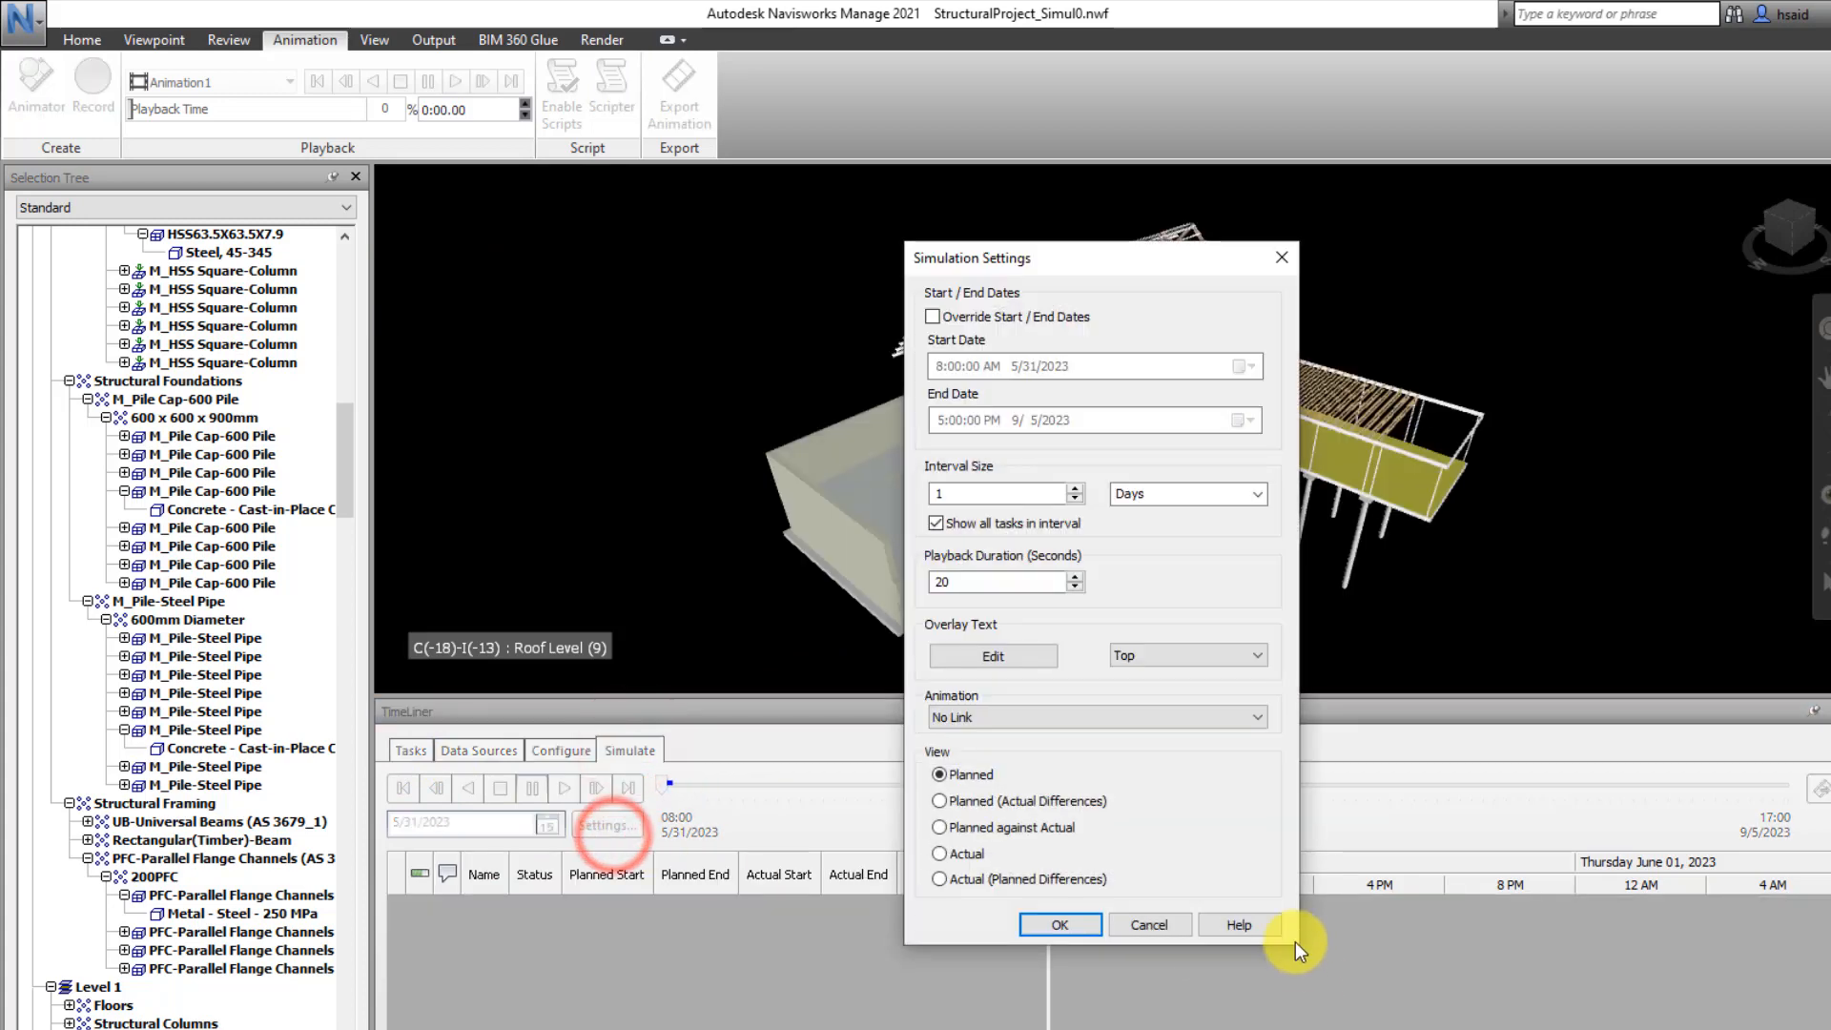
pyautogui.click(997, 723)
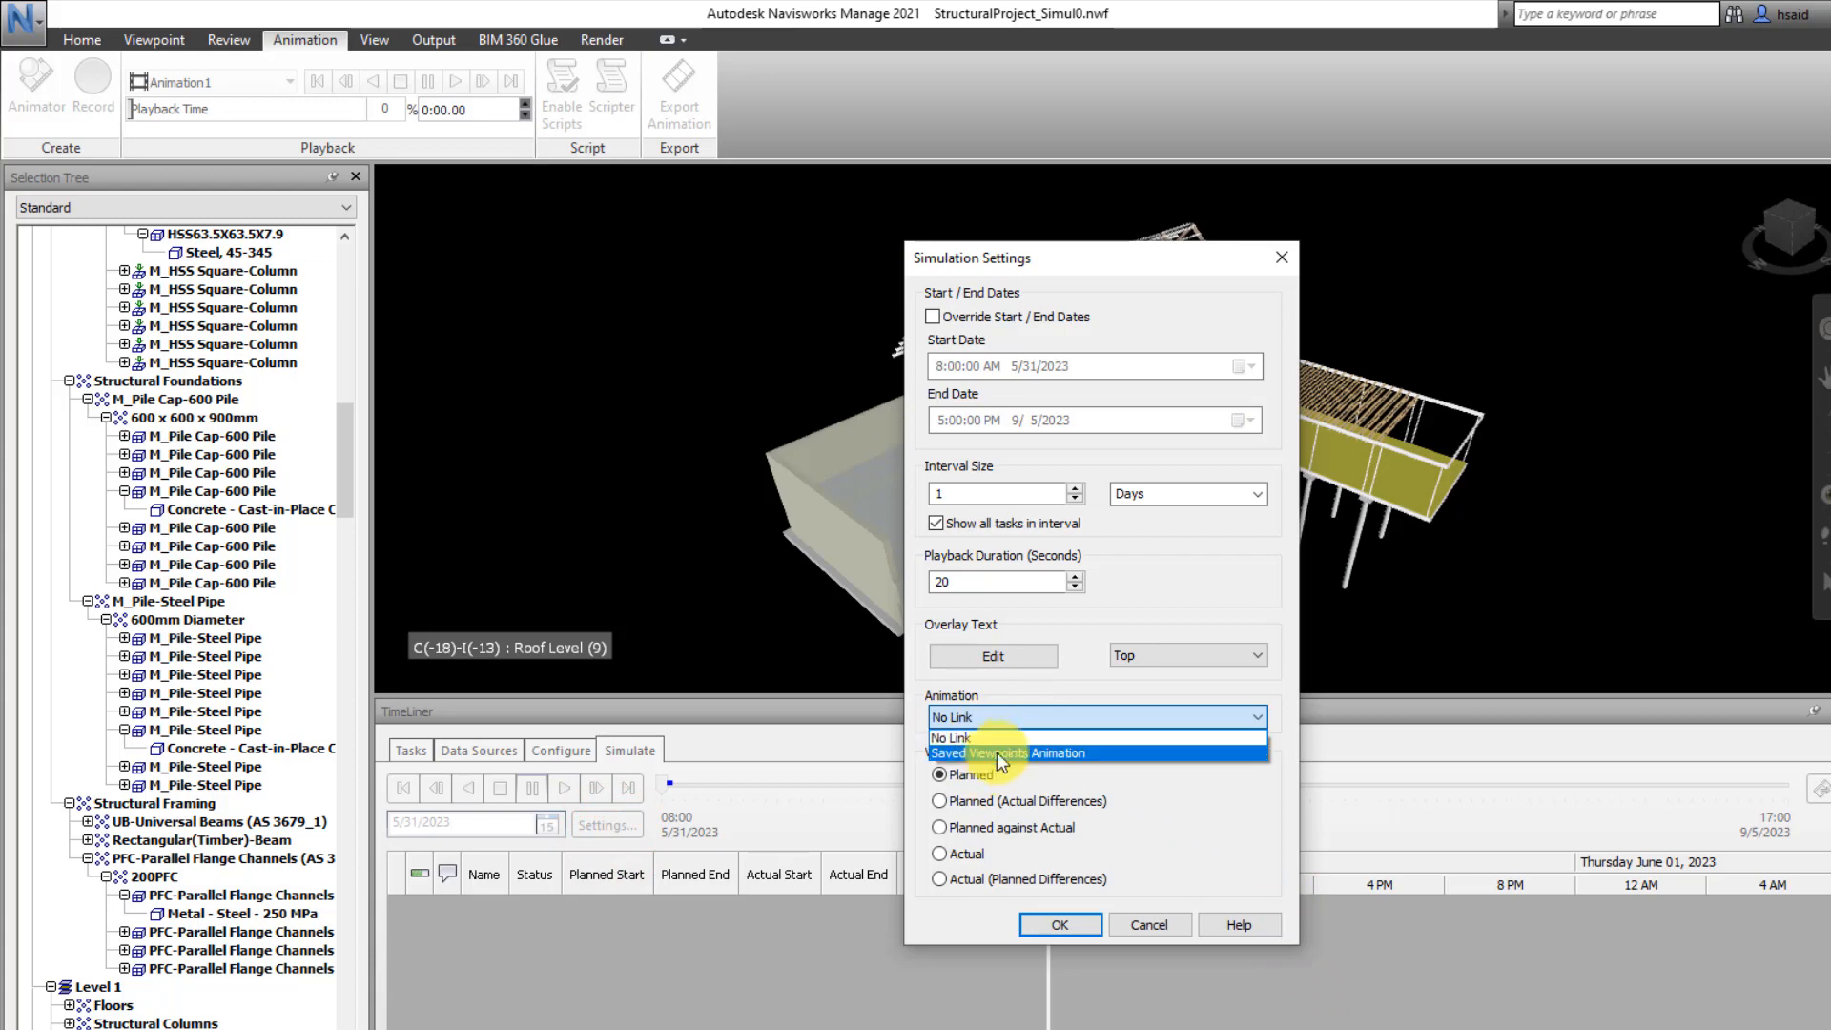
pyautogui.click(1005, 753)
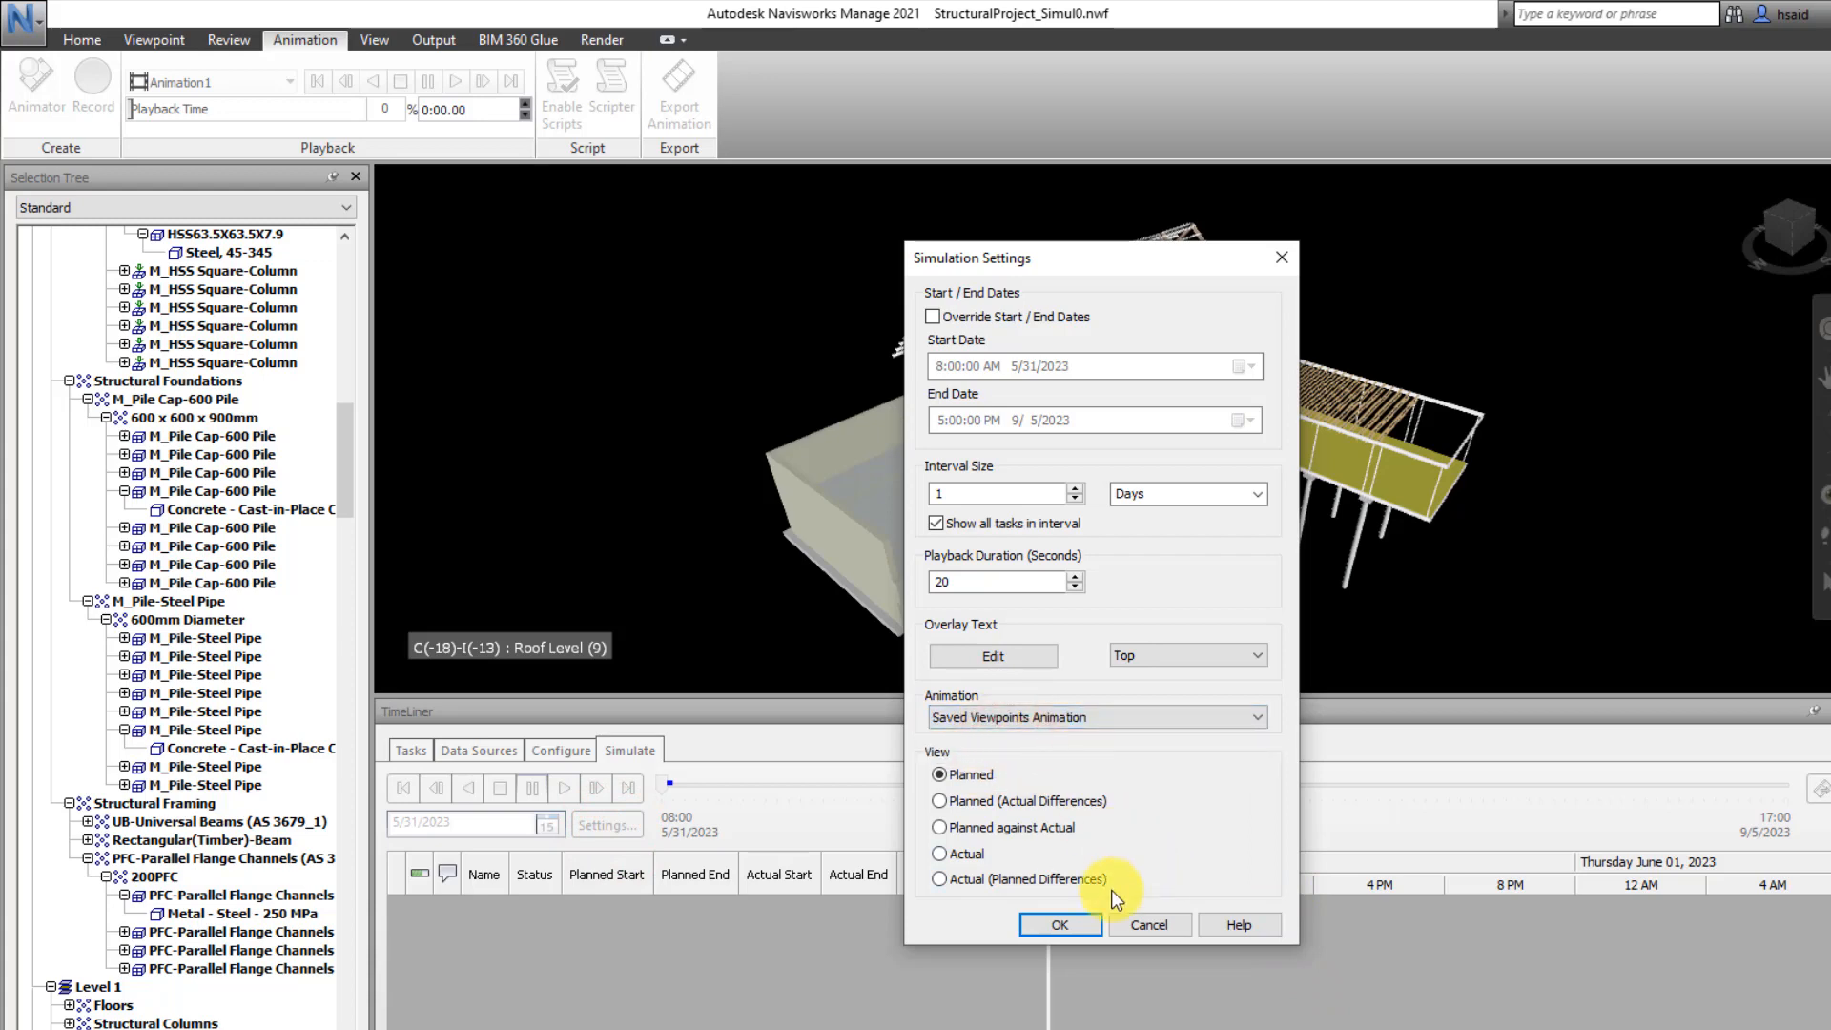
pyautogui.click(1060, 924)
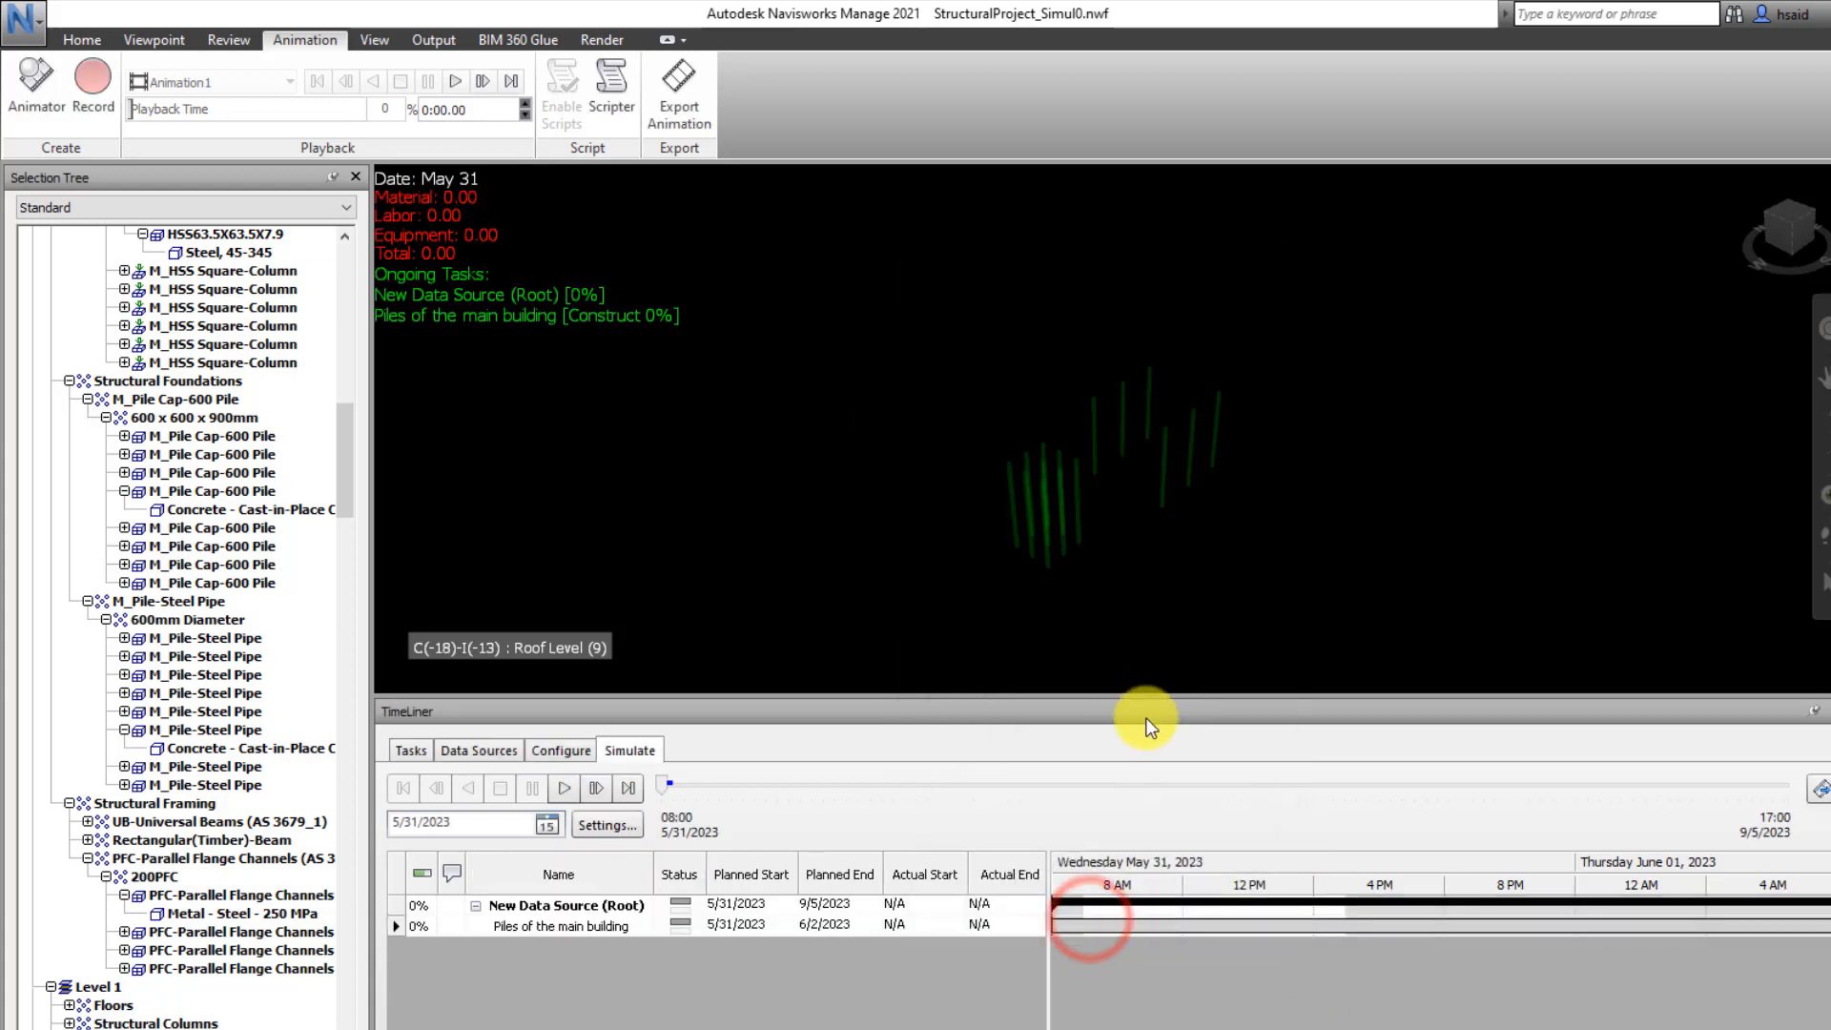
pyautogui.click(564, 790)
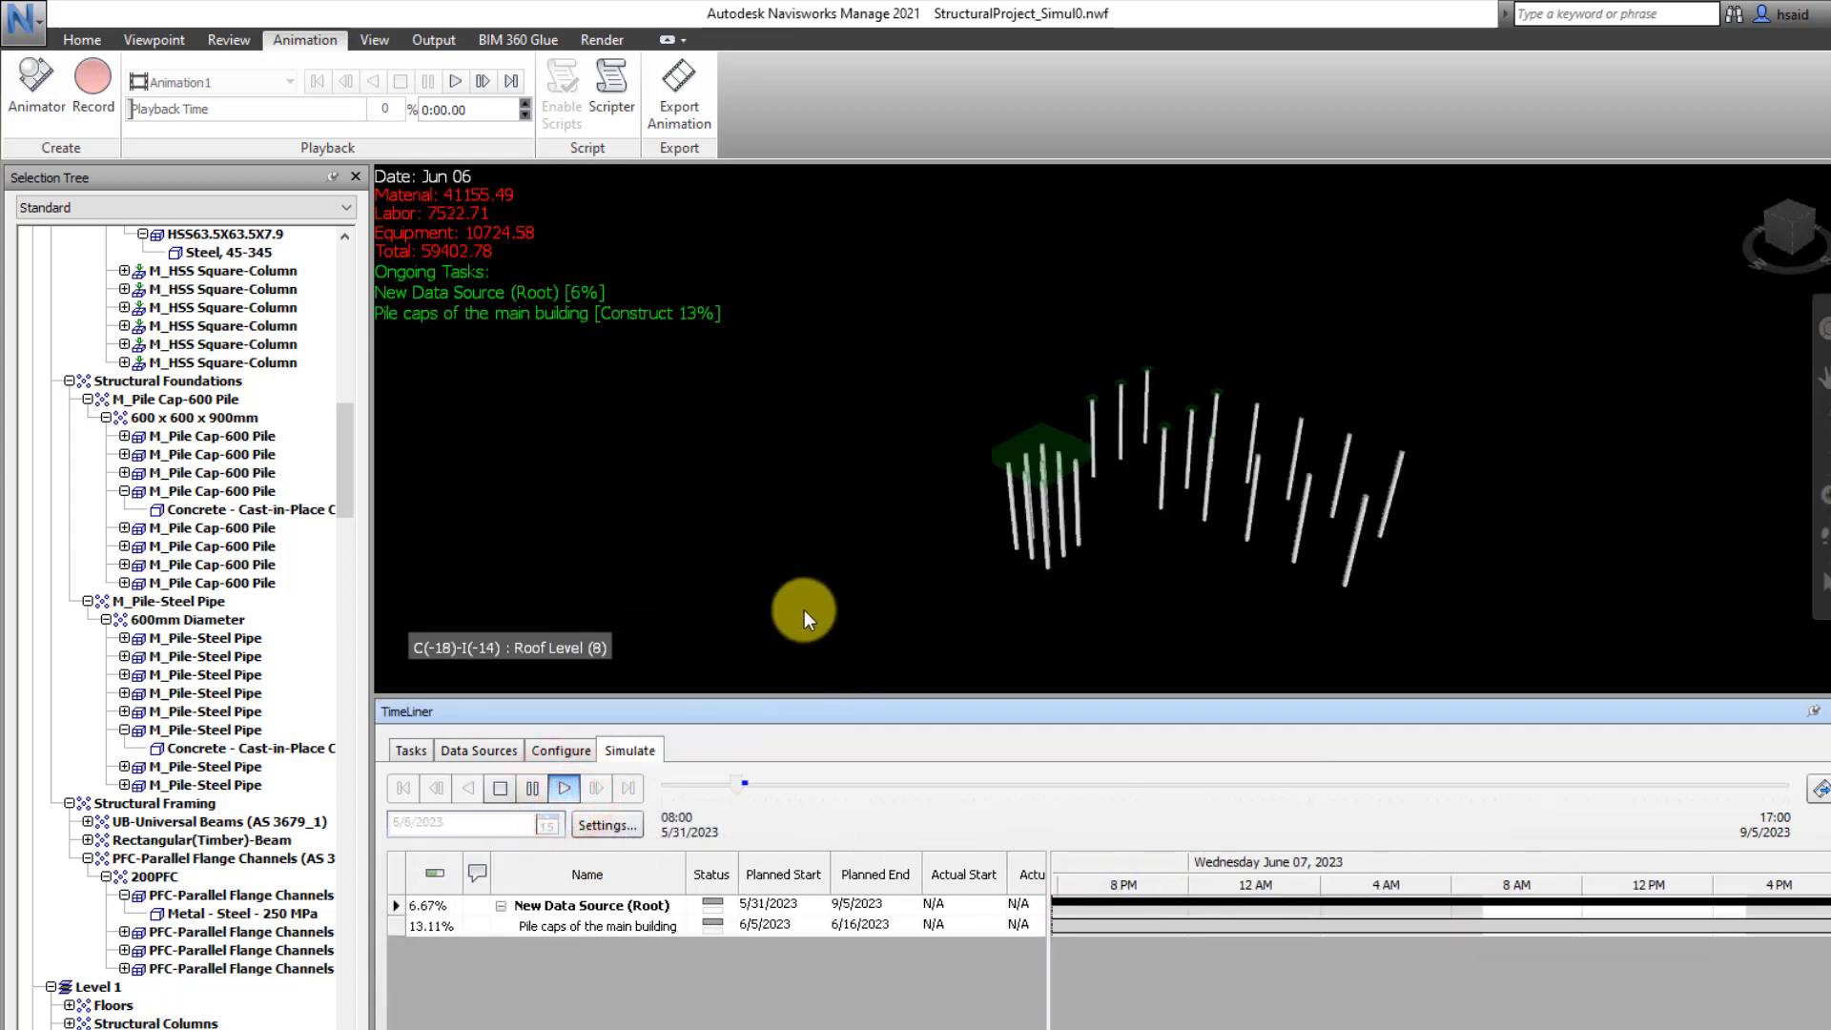
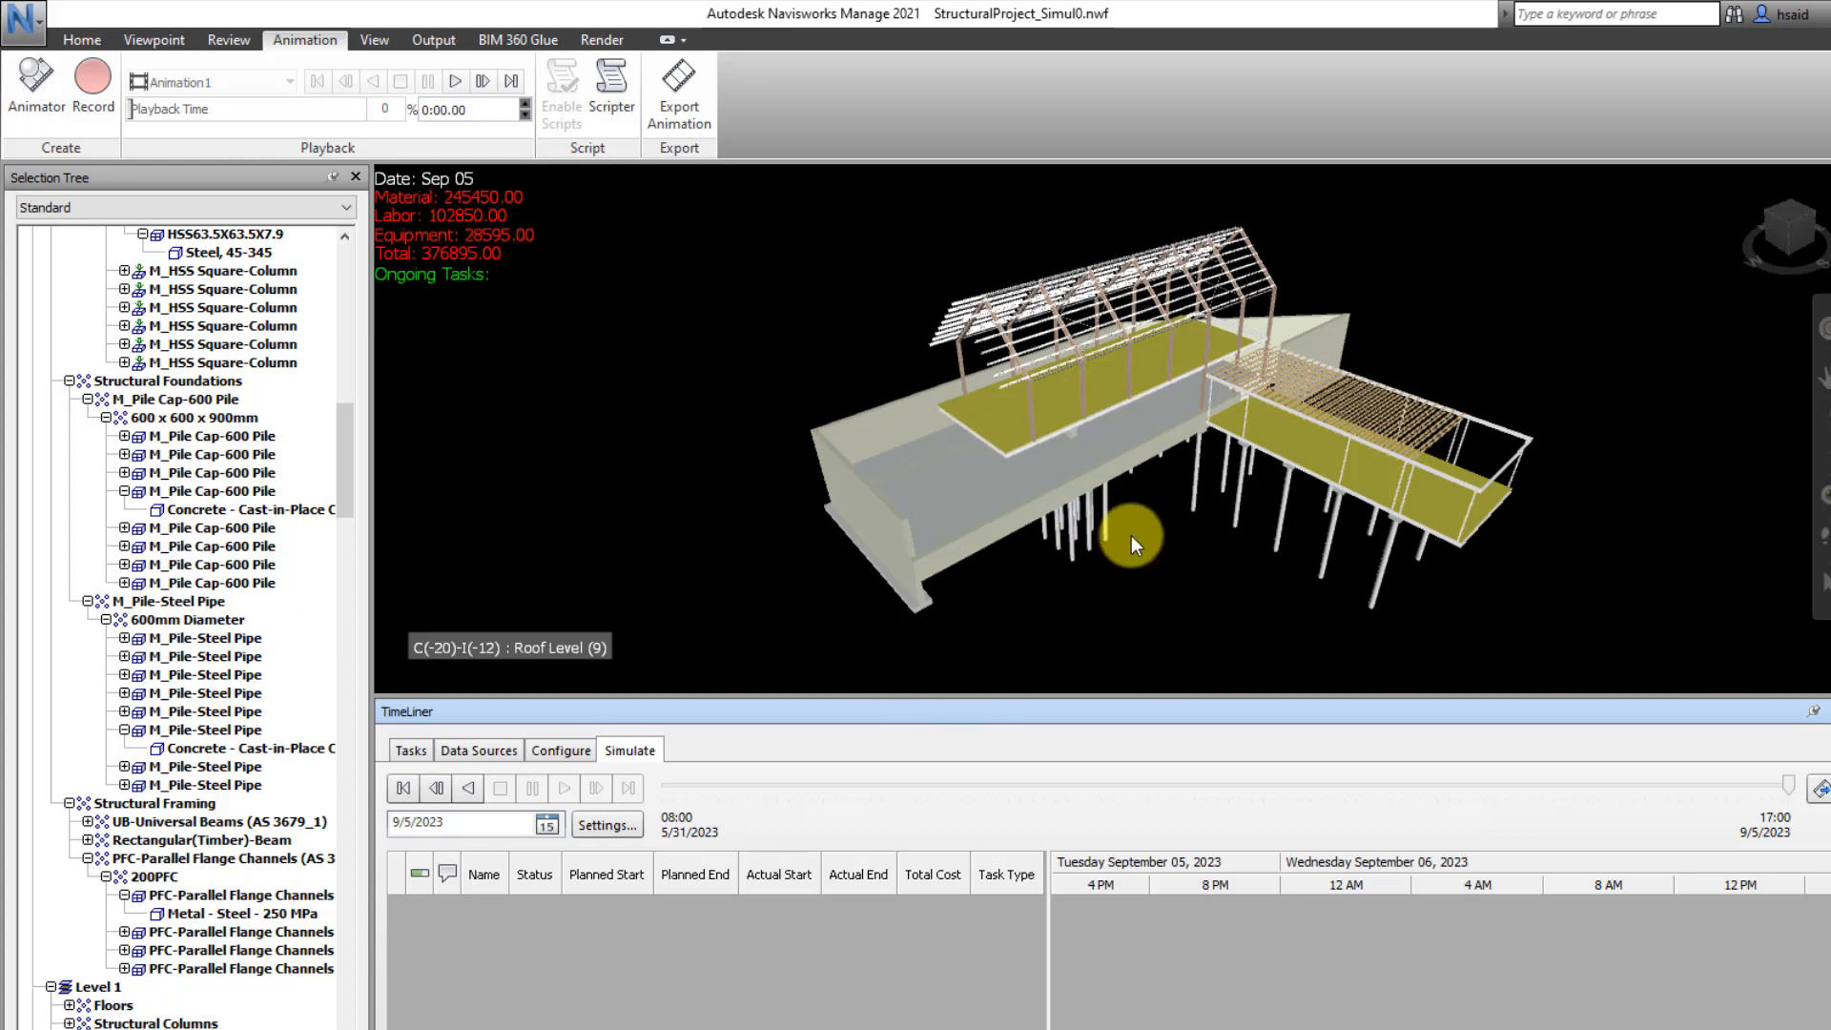
# Start exporting the animation with TimeLiner Simulation as the source and Viewport as the renderer
pyautogui.click(678, 84)
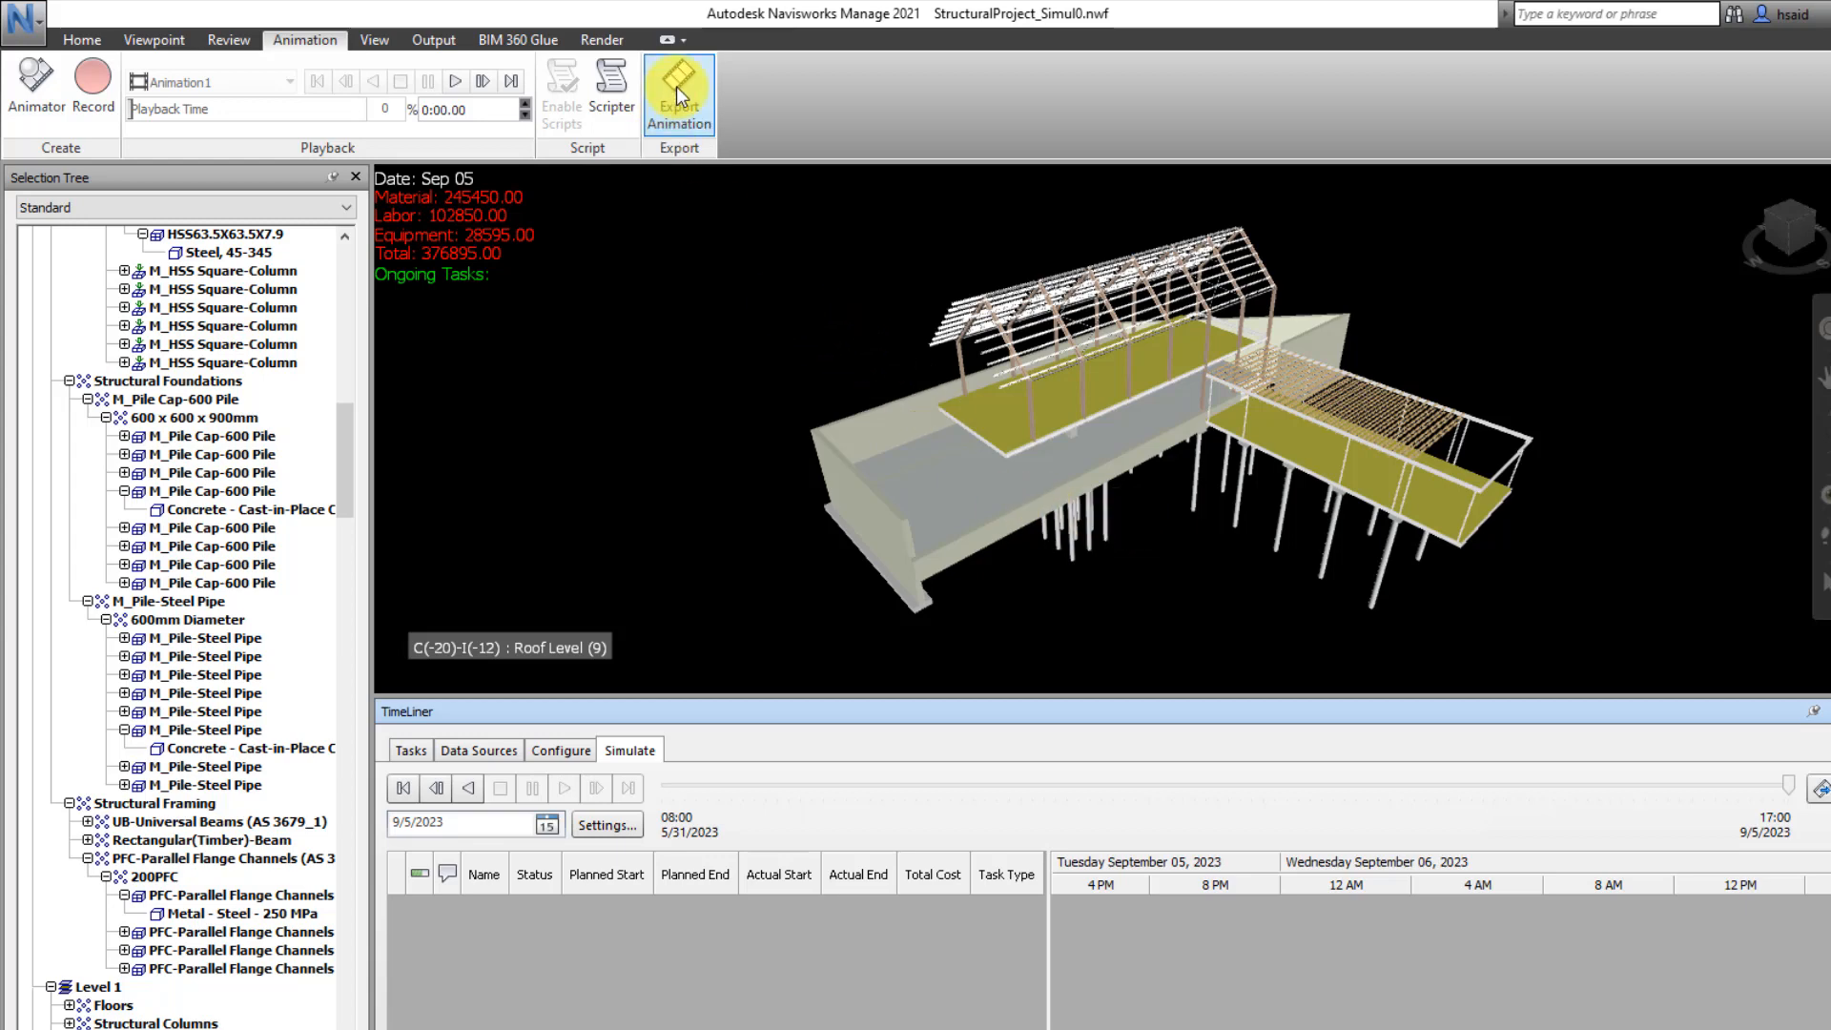
pyautogui.click(1331, 363)
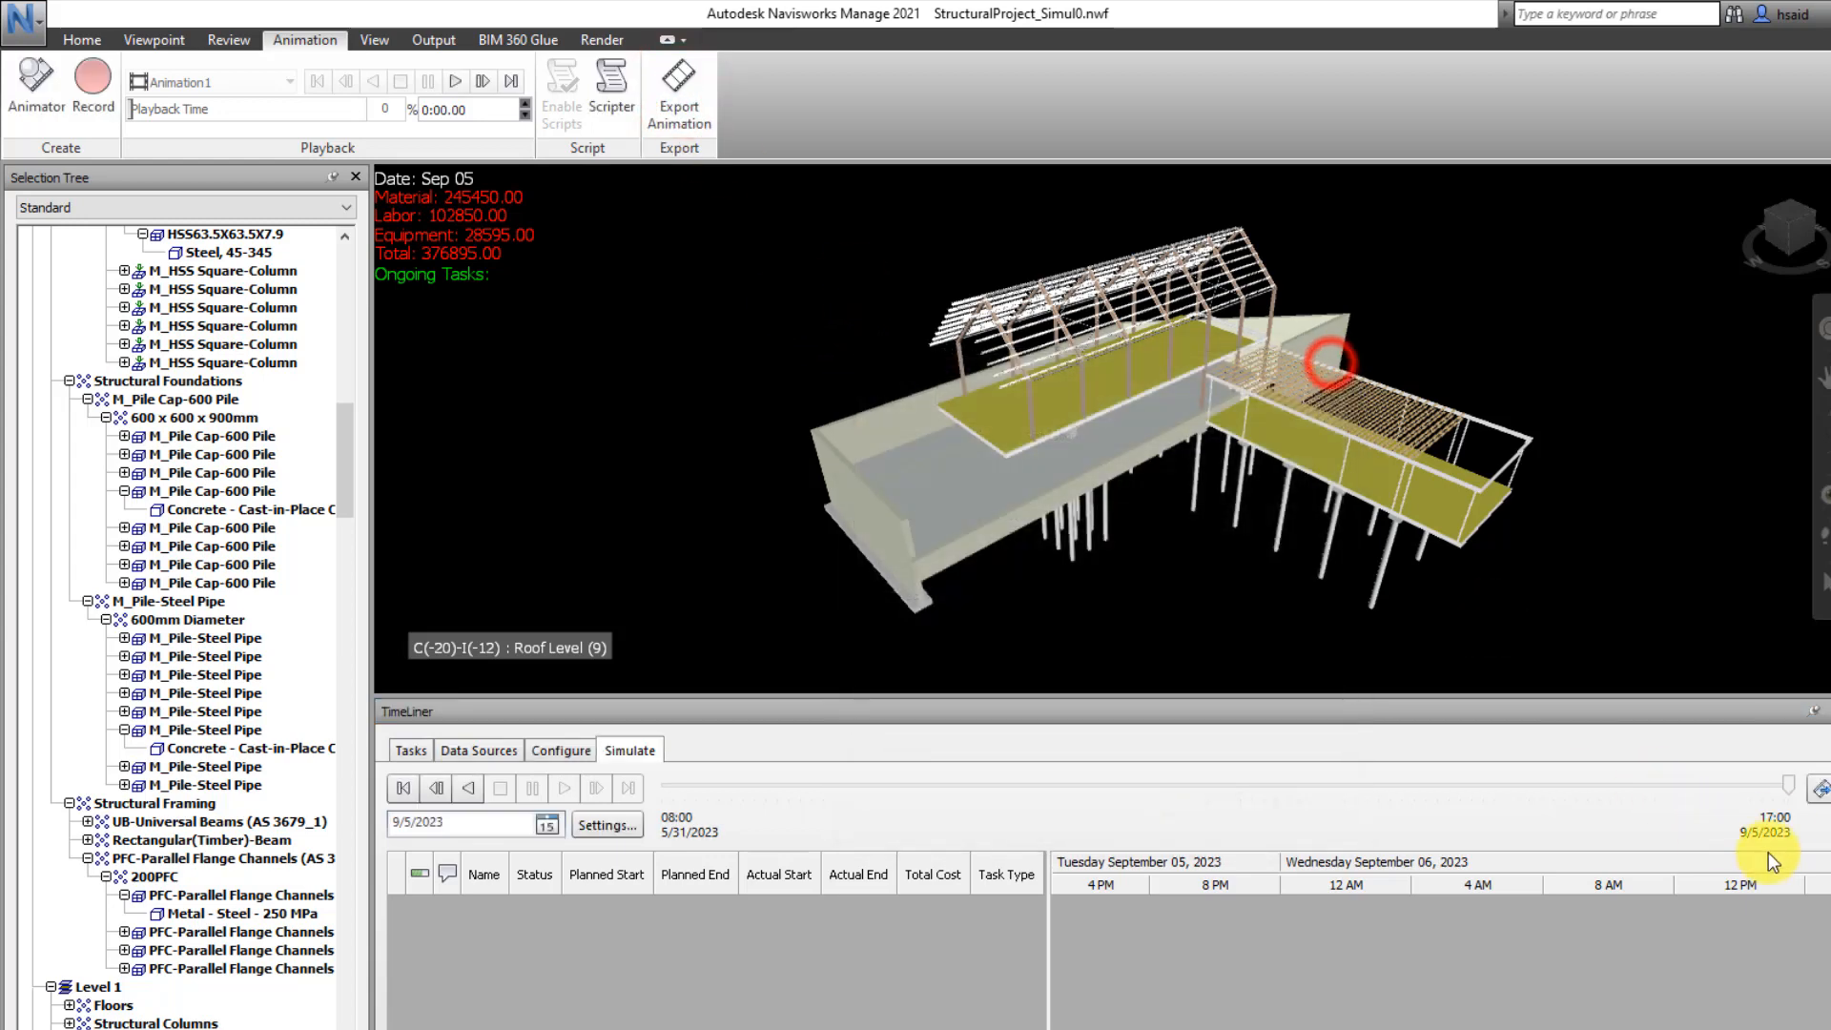
pyautogui.click(1822, 792)
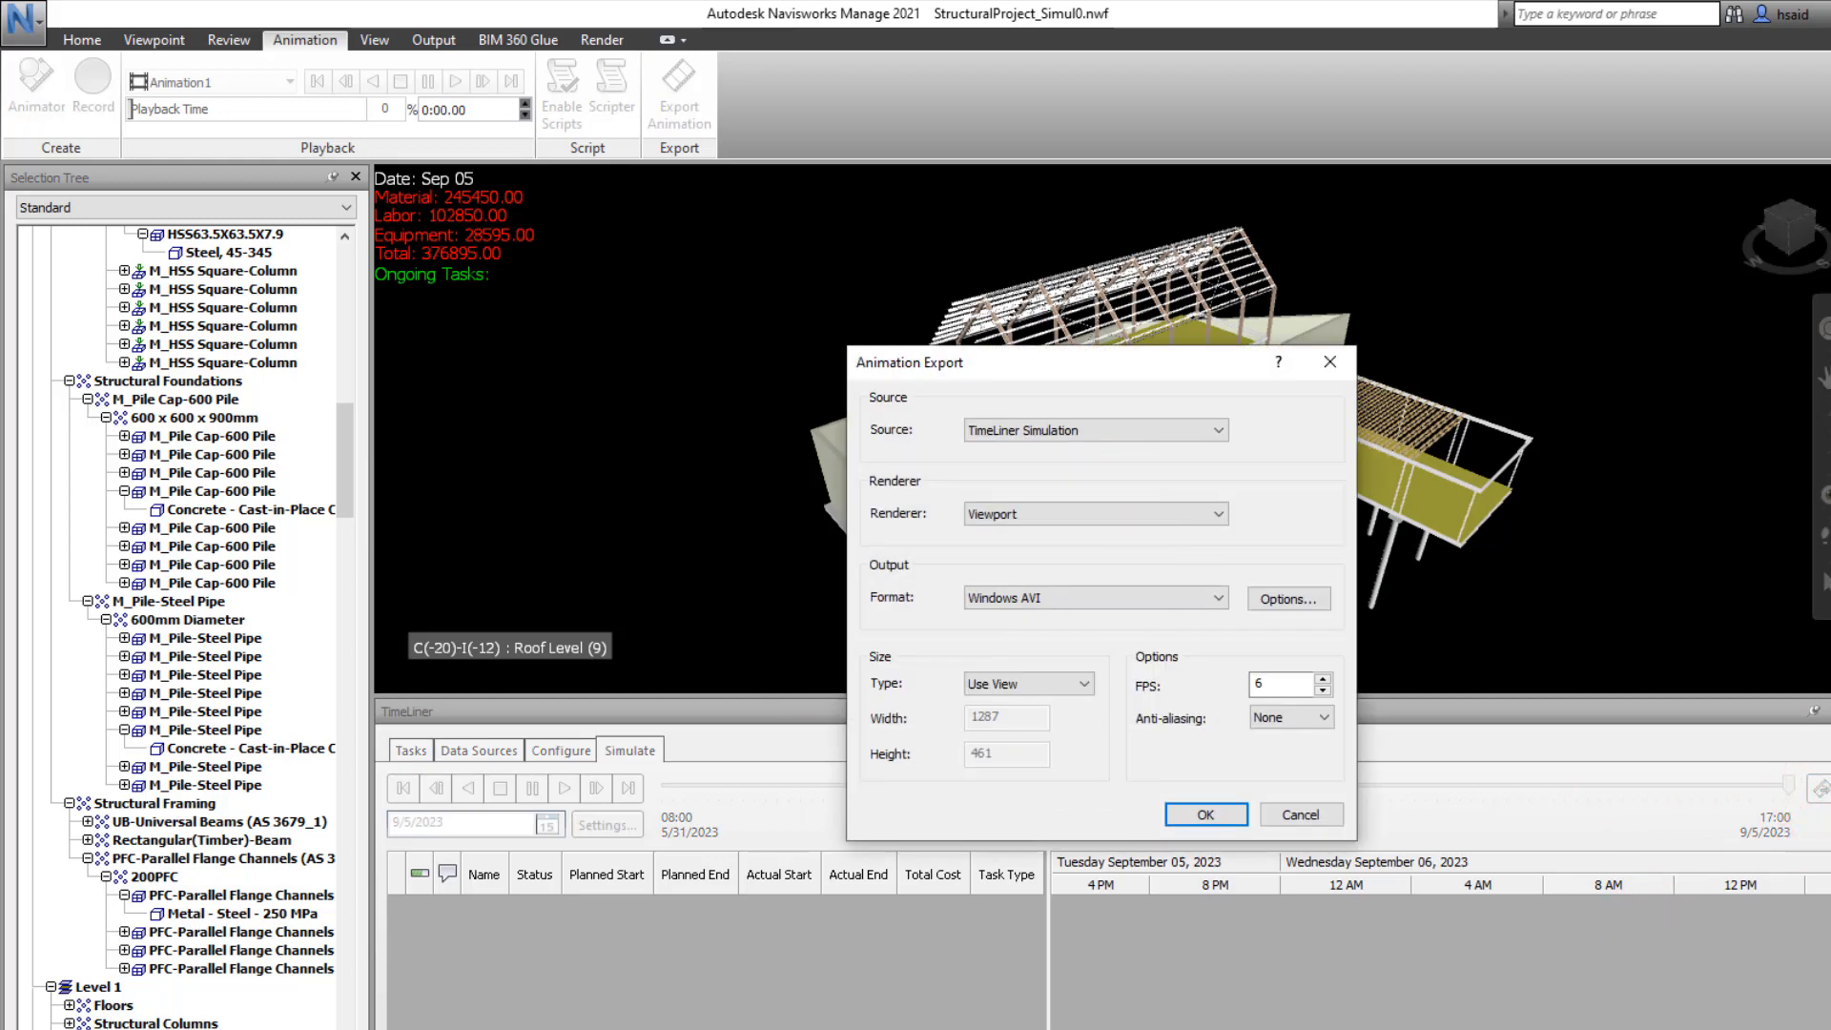
pyautogui.click(1135, 434)
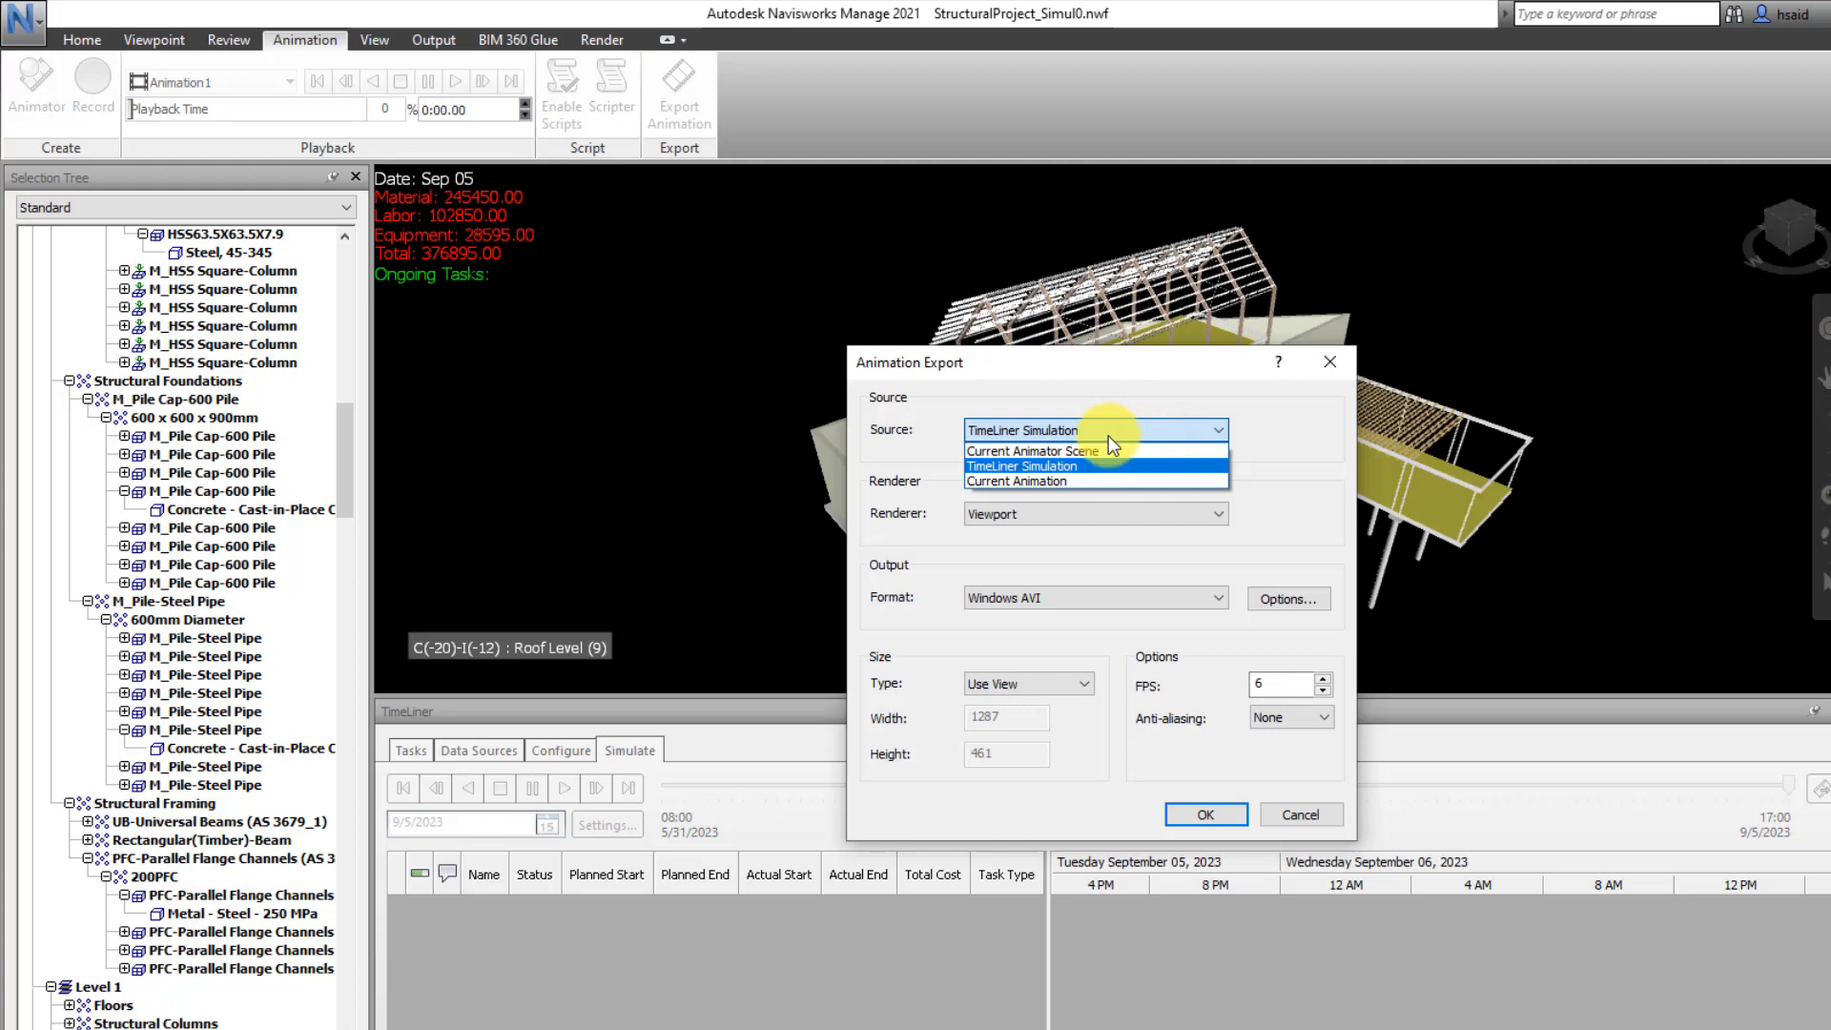
pyautogui.click(1105, 431)
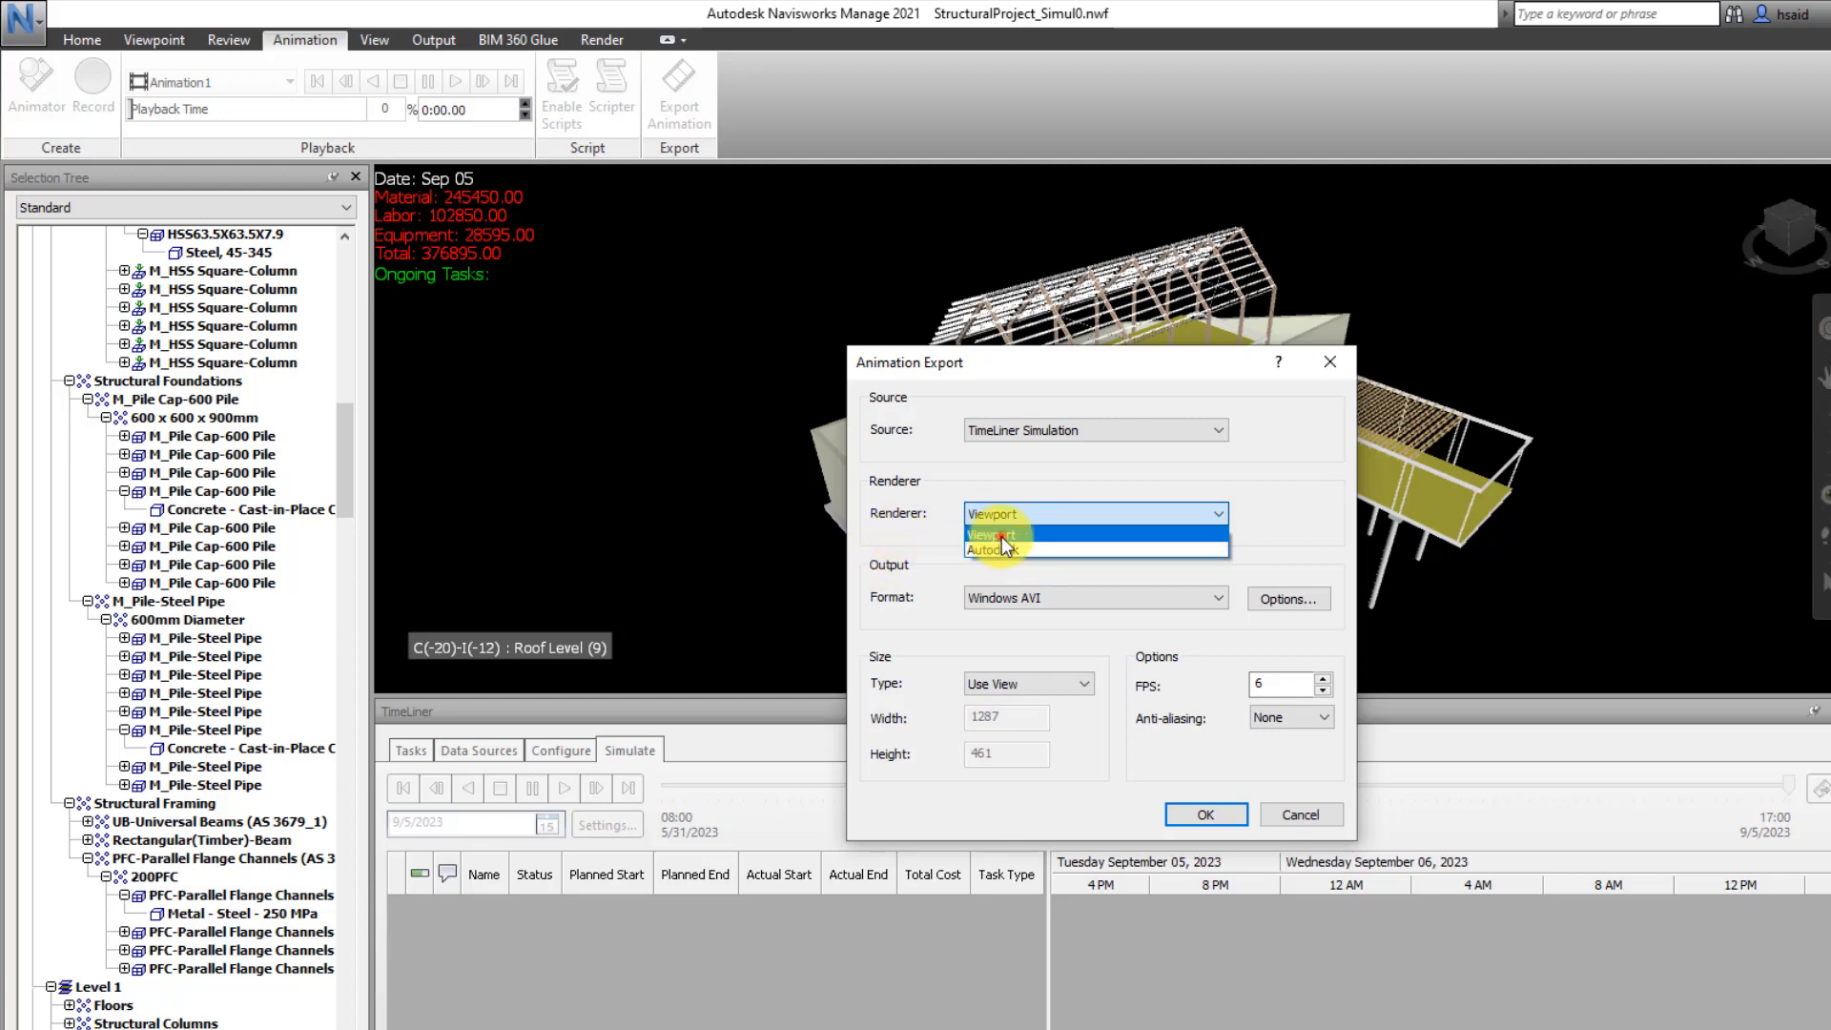
pyautogui.click(1001, 536)
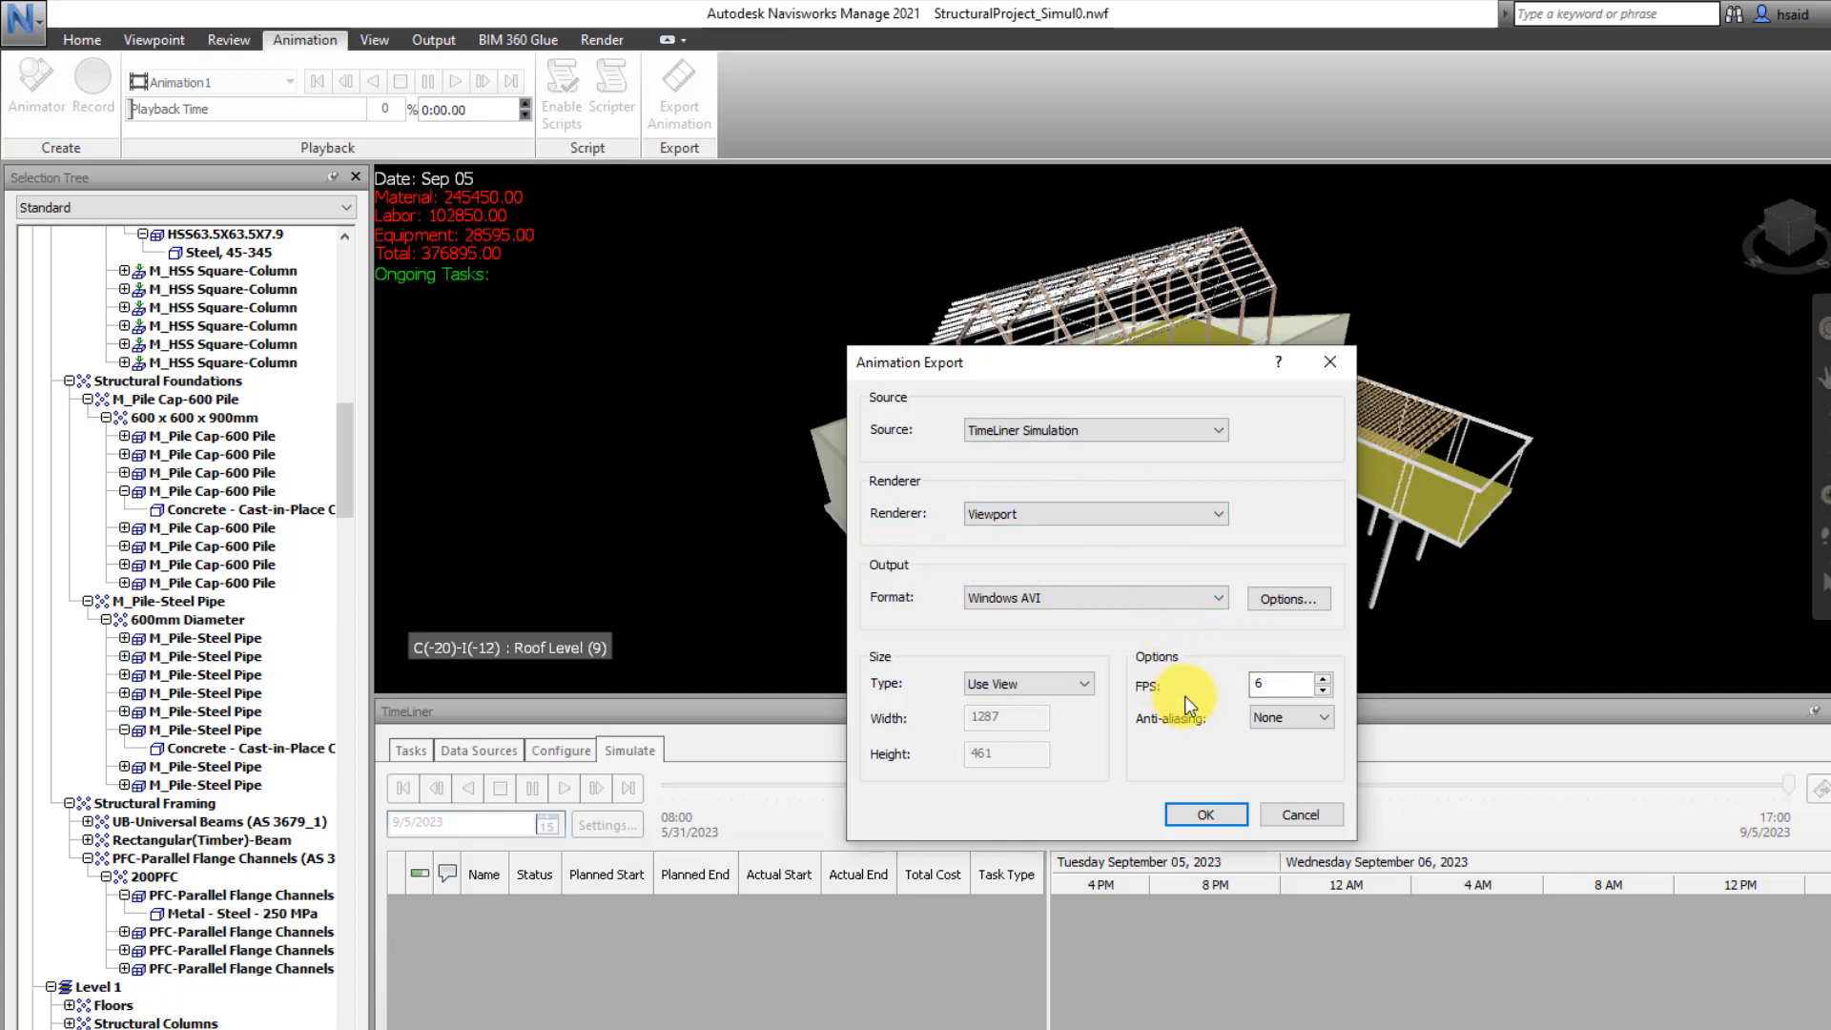
# Check the available output formats and the Windows AVI video compression options, leaving the settings as they are
pyautogui.click(1047, 590)
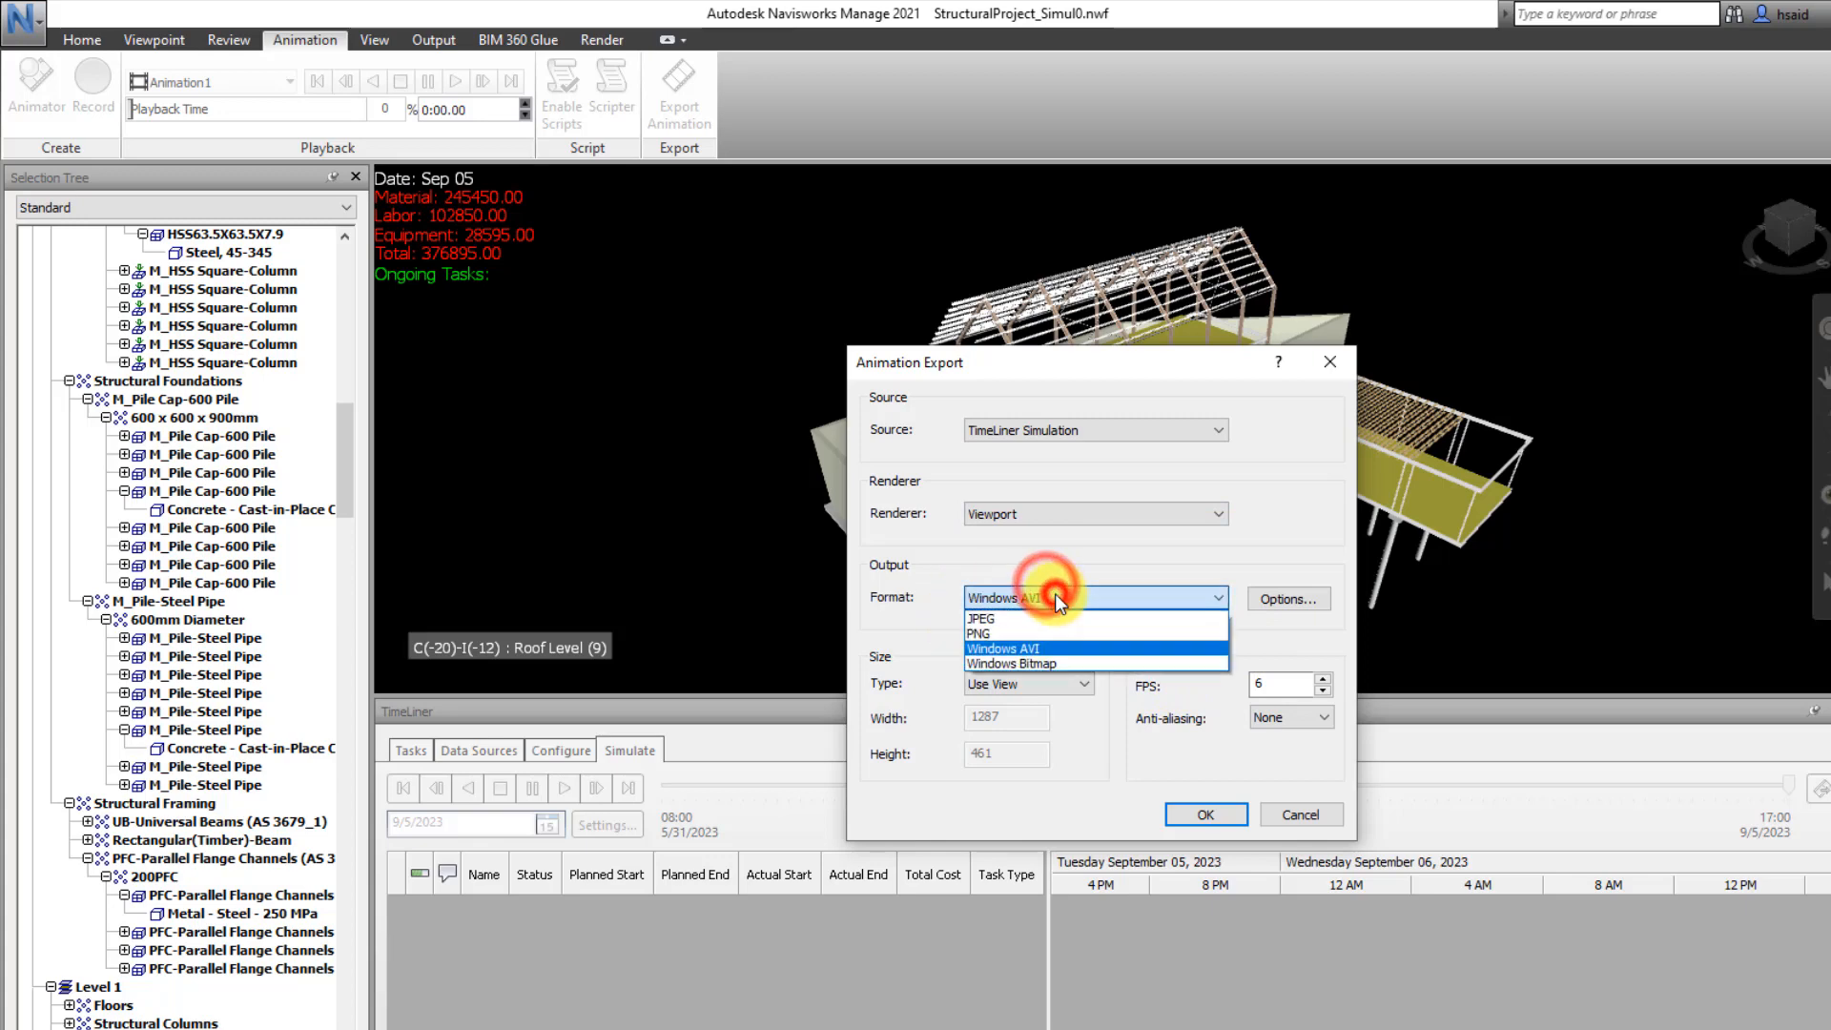
pyautogui.click(1274, 553)
pyautogui.click(1274, 601)
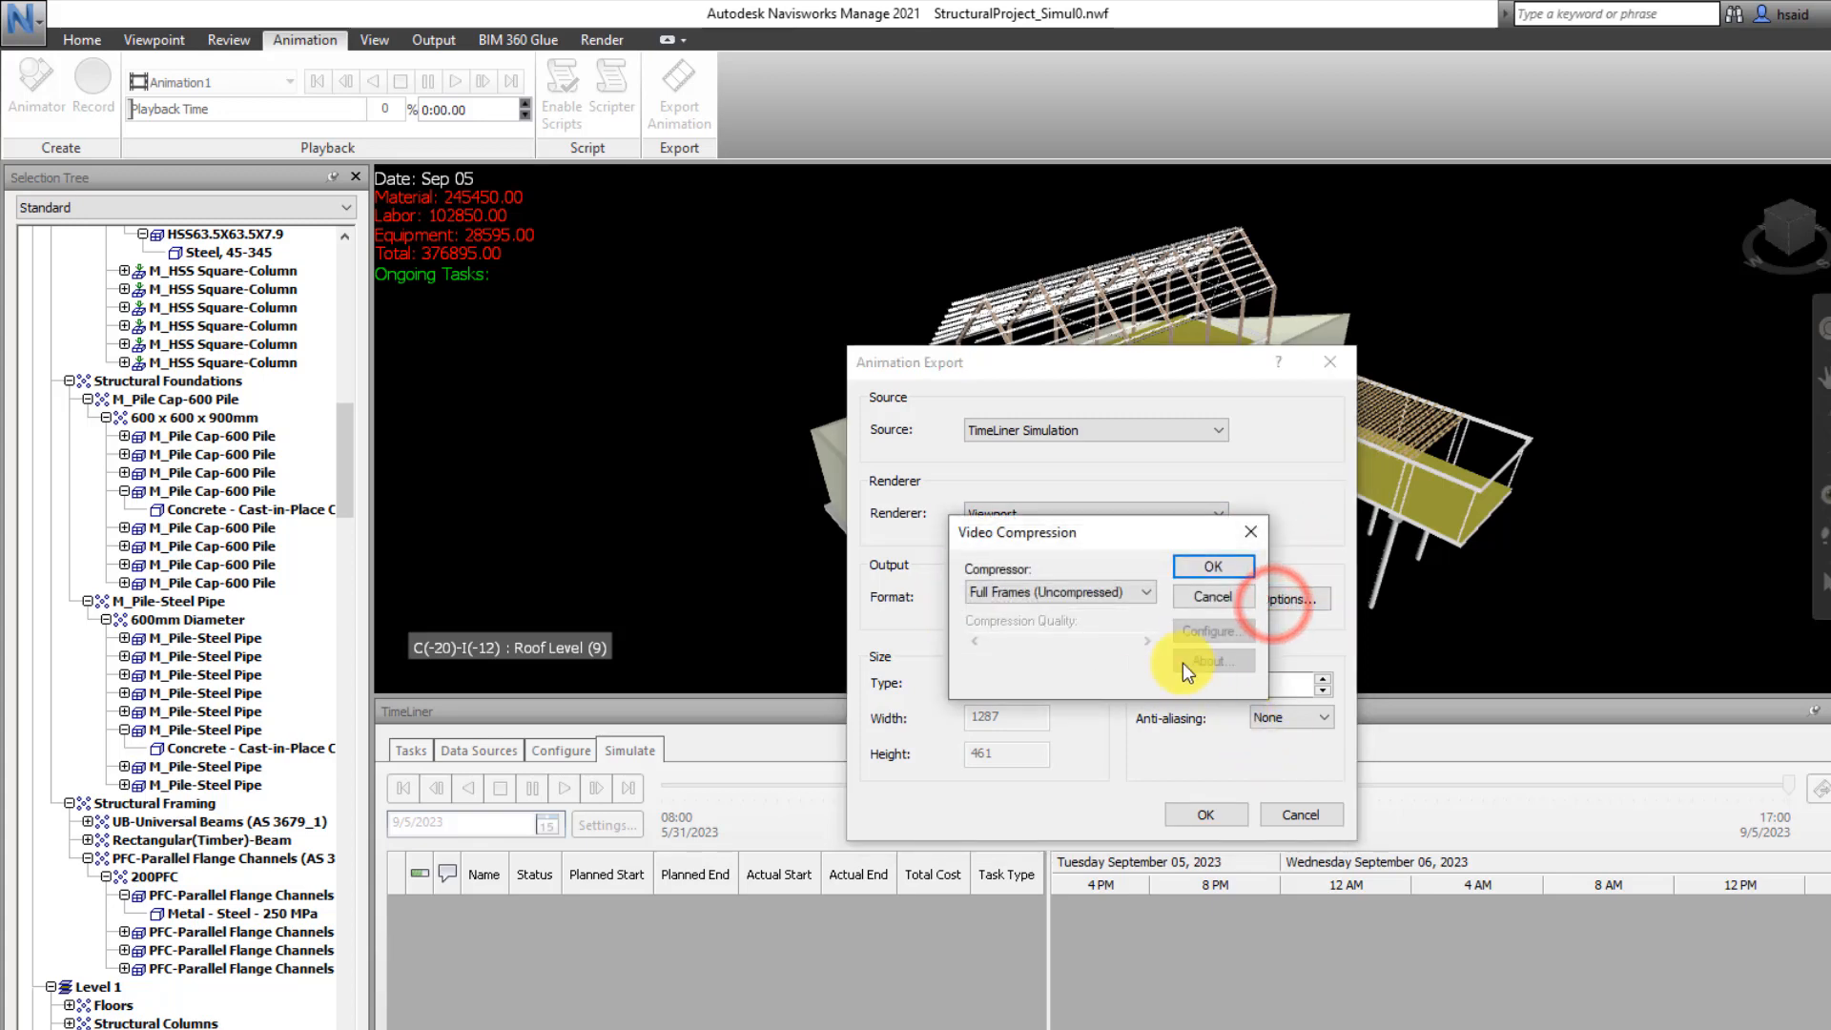
pyautogui.click(1145, 594)
pyautogui.click(1144, 597)
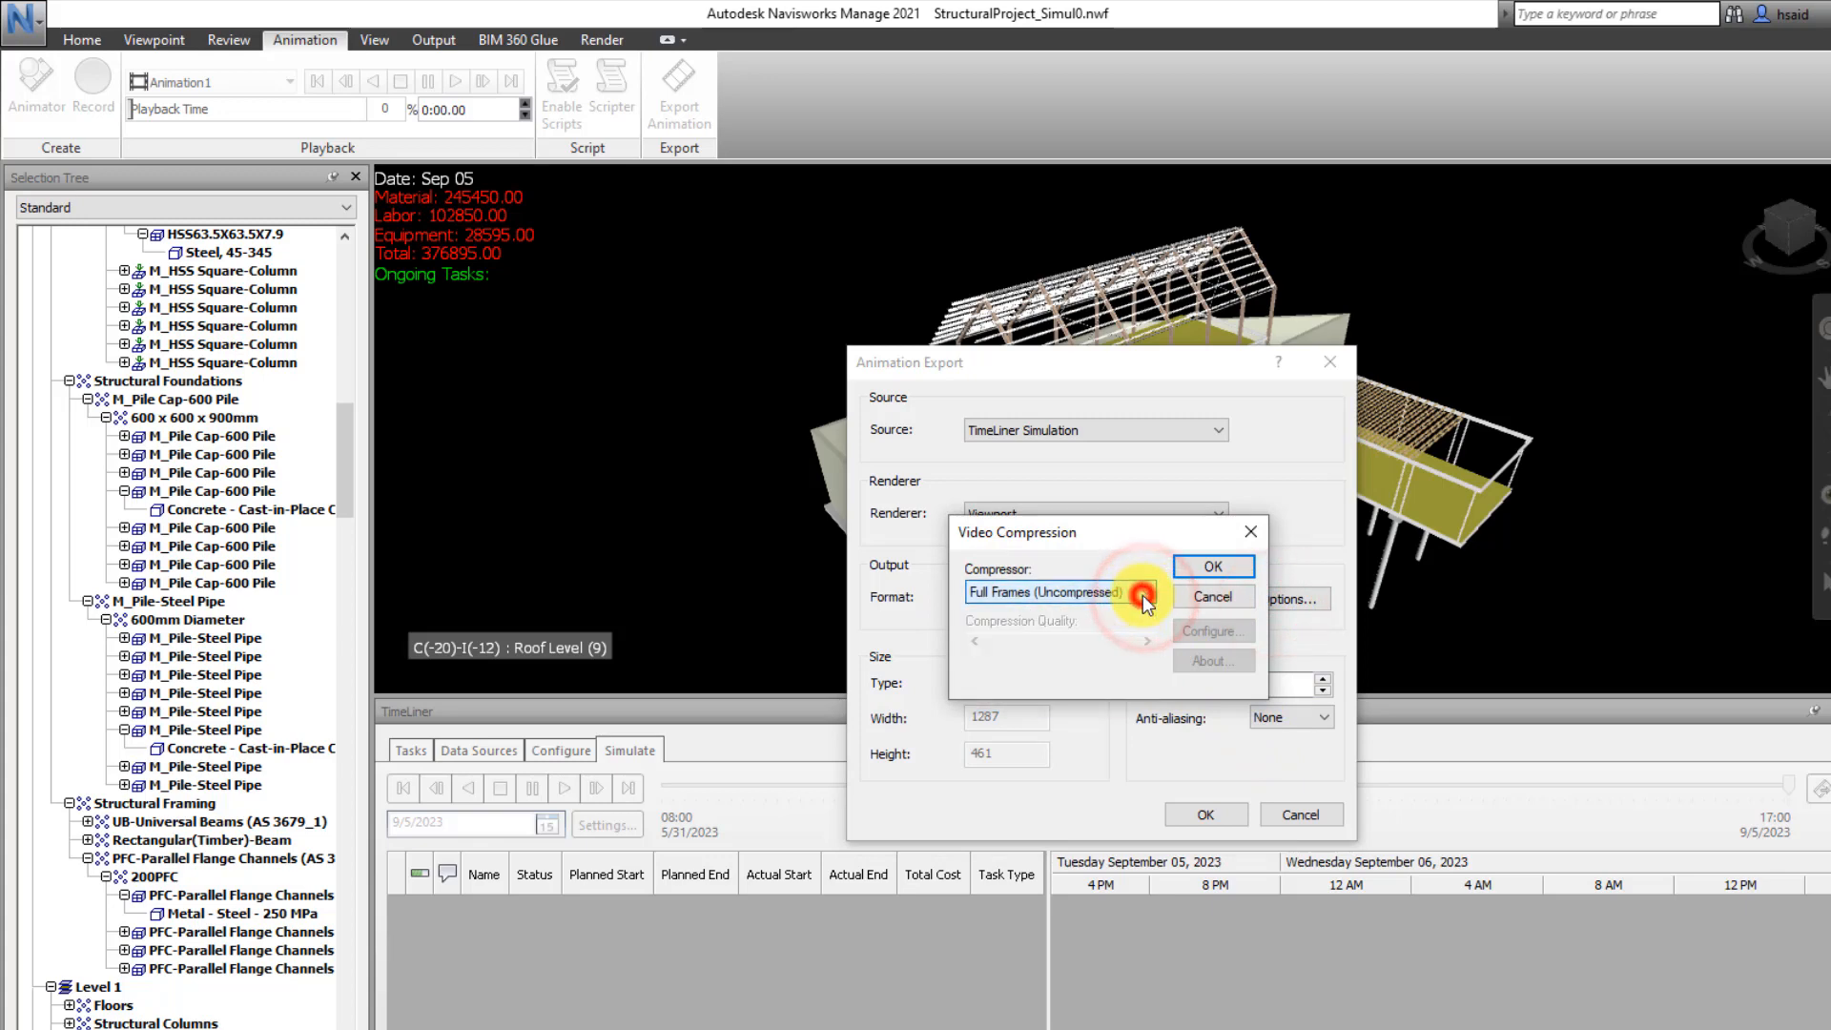
pyautogui.click(1234, 530)
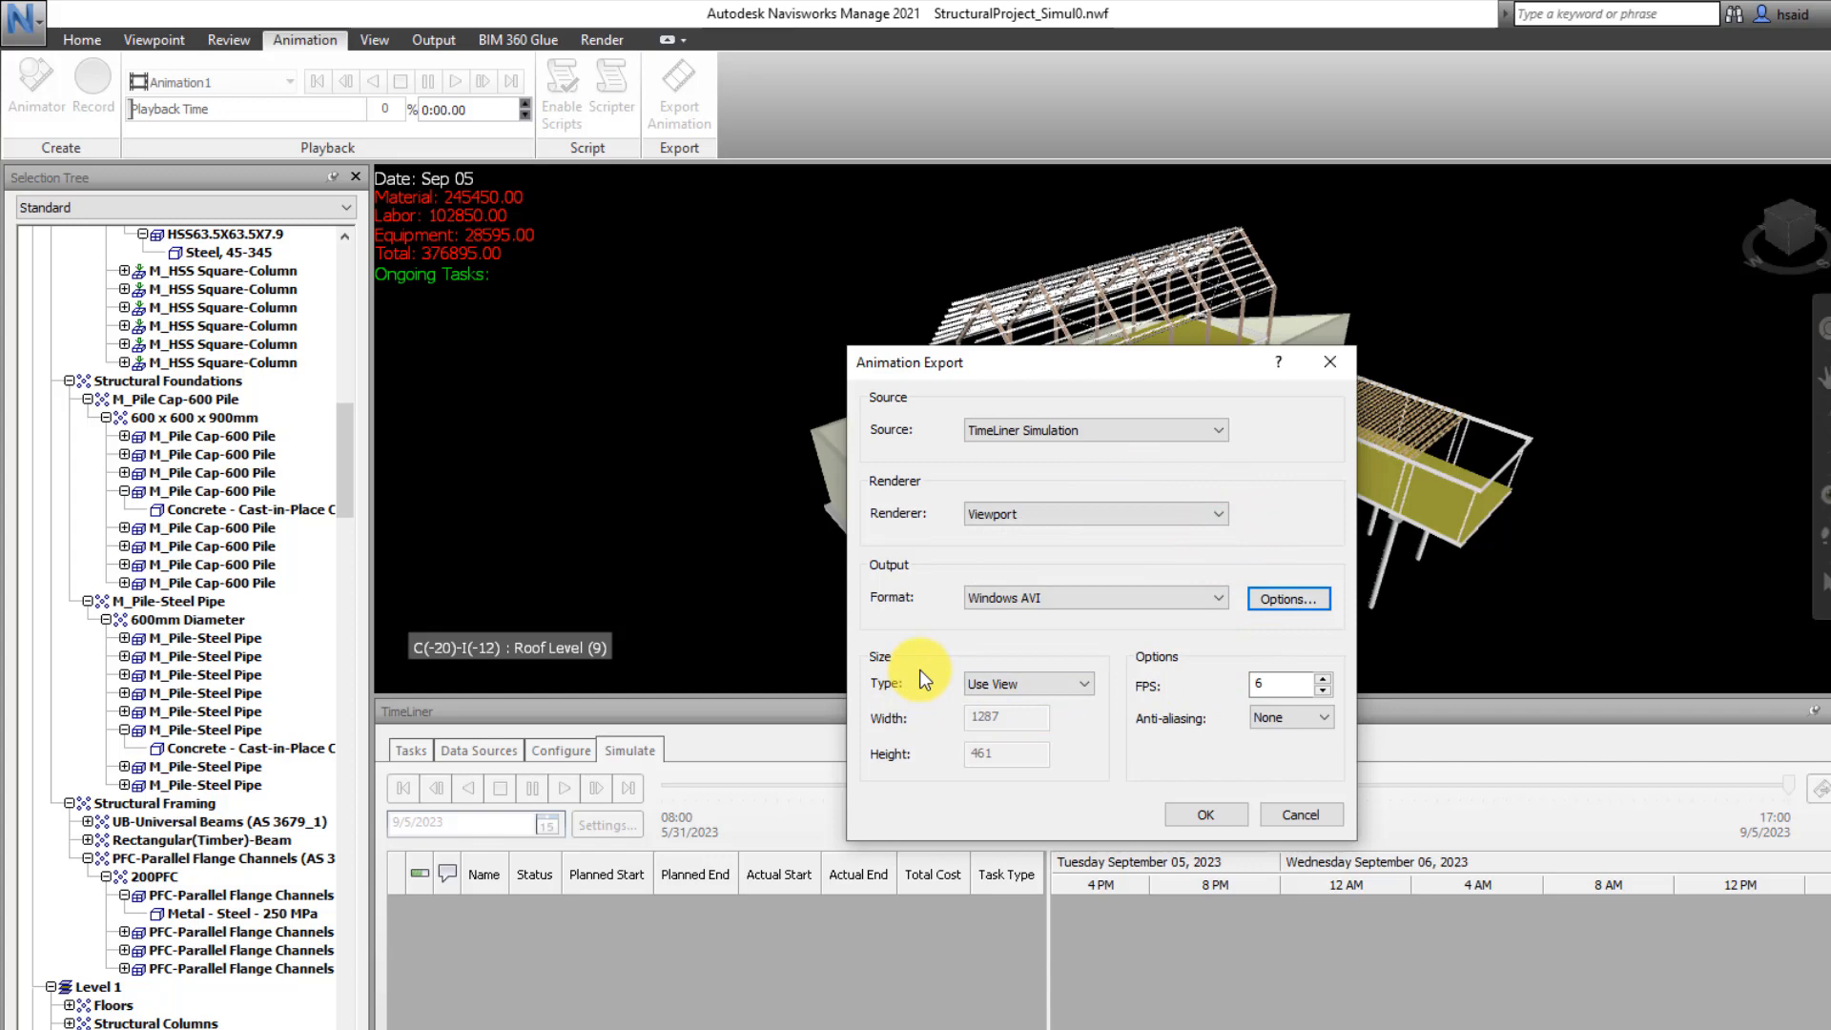
# Try the Explicit and Use Aspect Ratio size types for the export and return to Use View
pyautogui.click(1049, 683)
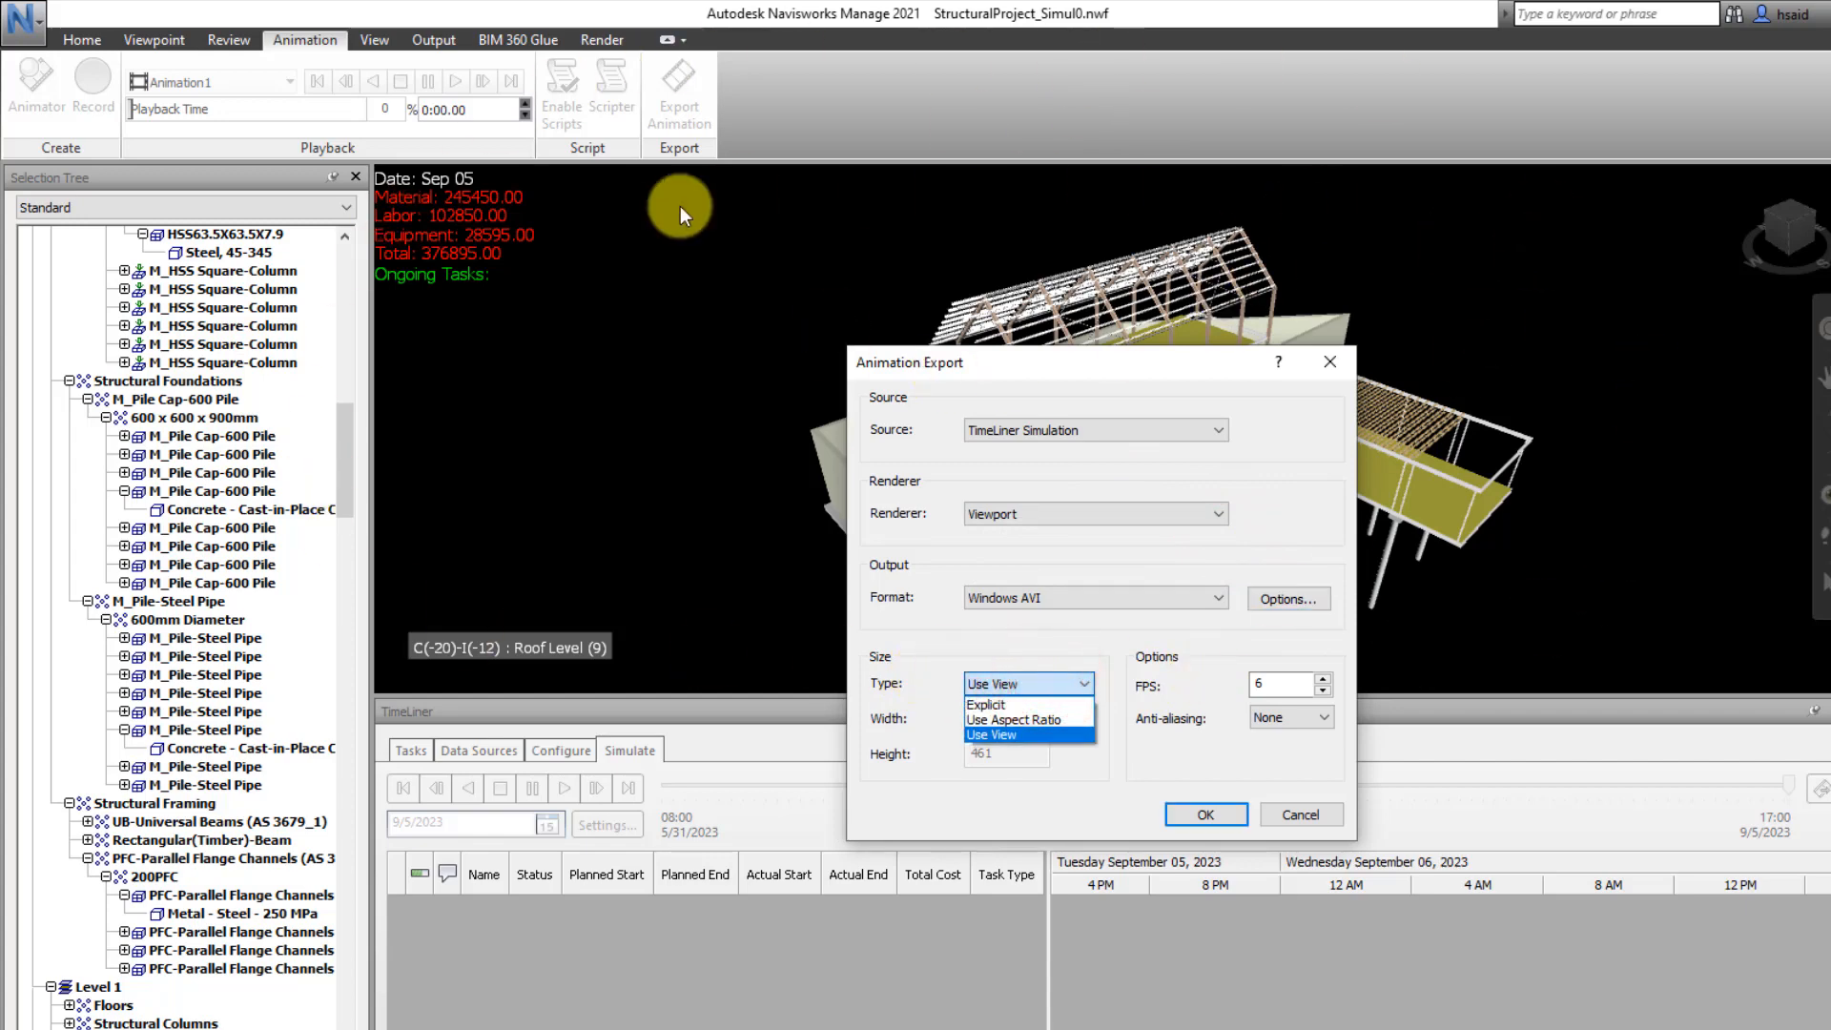
pyautogui.click(1046, 704)
pyautogui.click(1068, 683)
pyautogui.click(1047, 723)
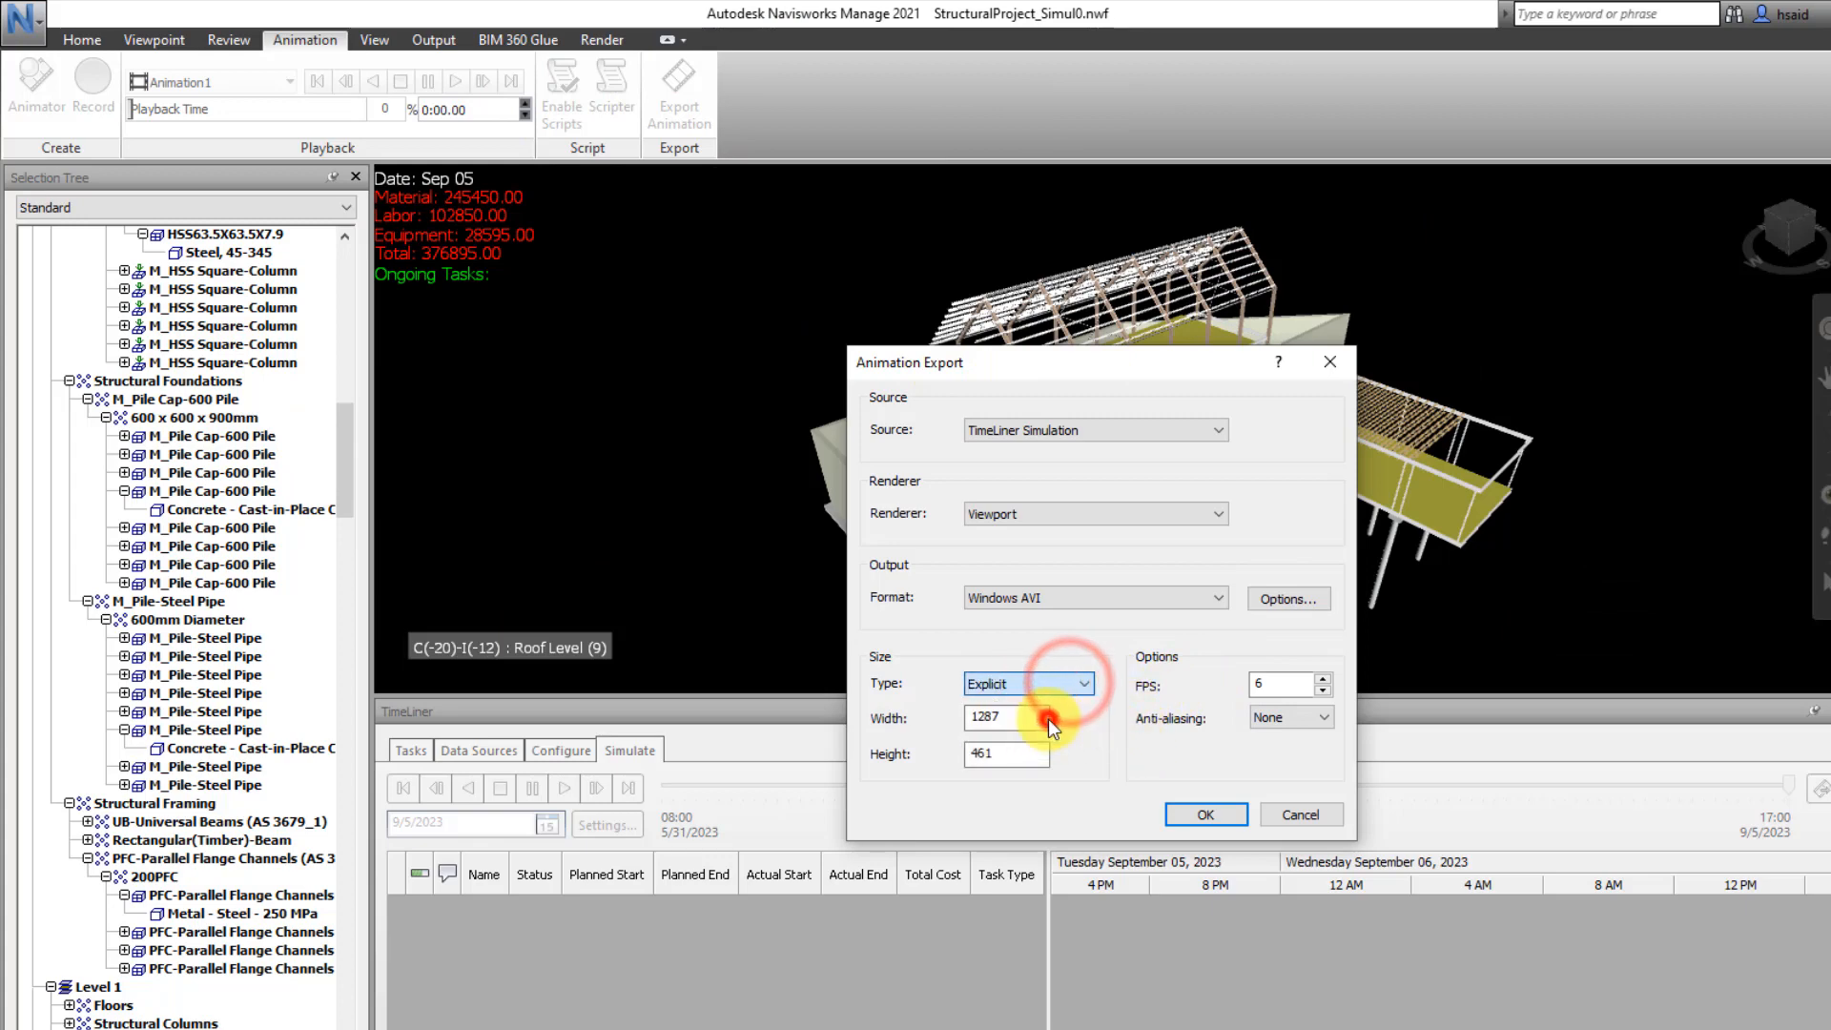
pyautogui.click(1076, 687)
pyautogui.click(1027, 723)
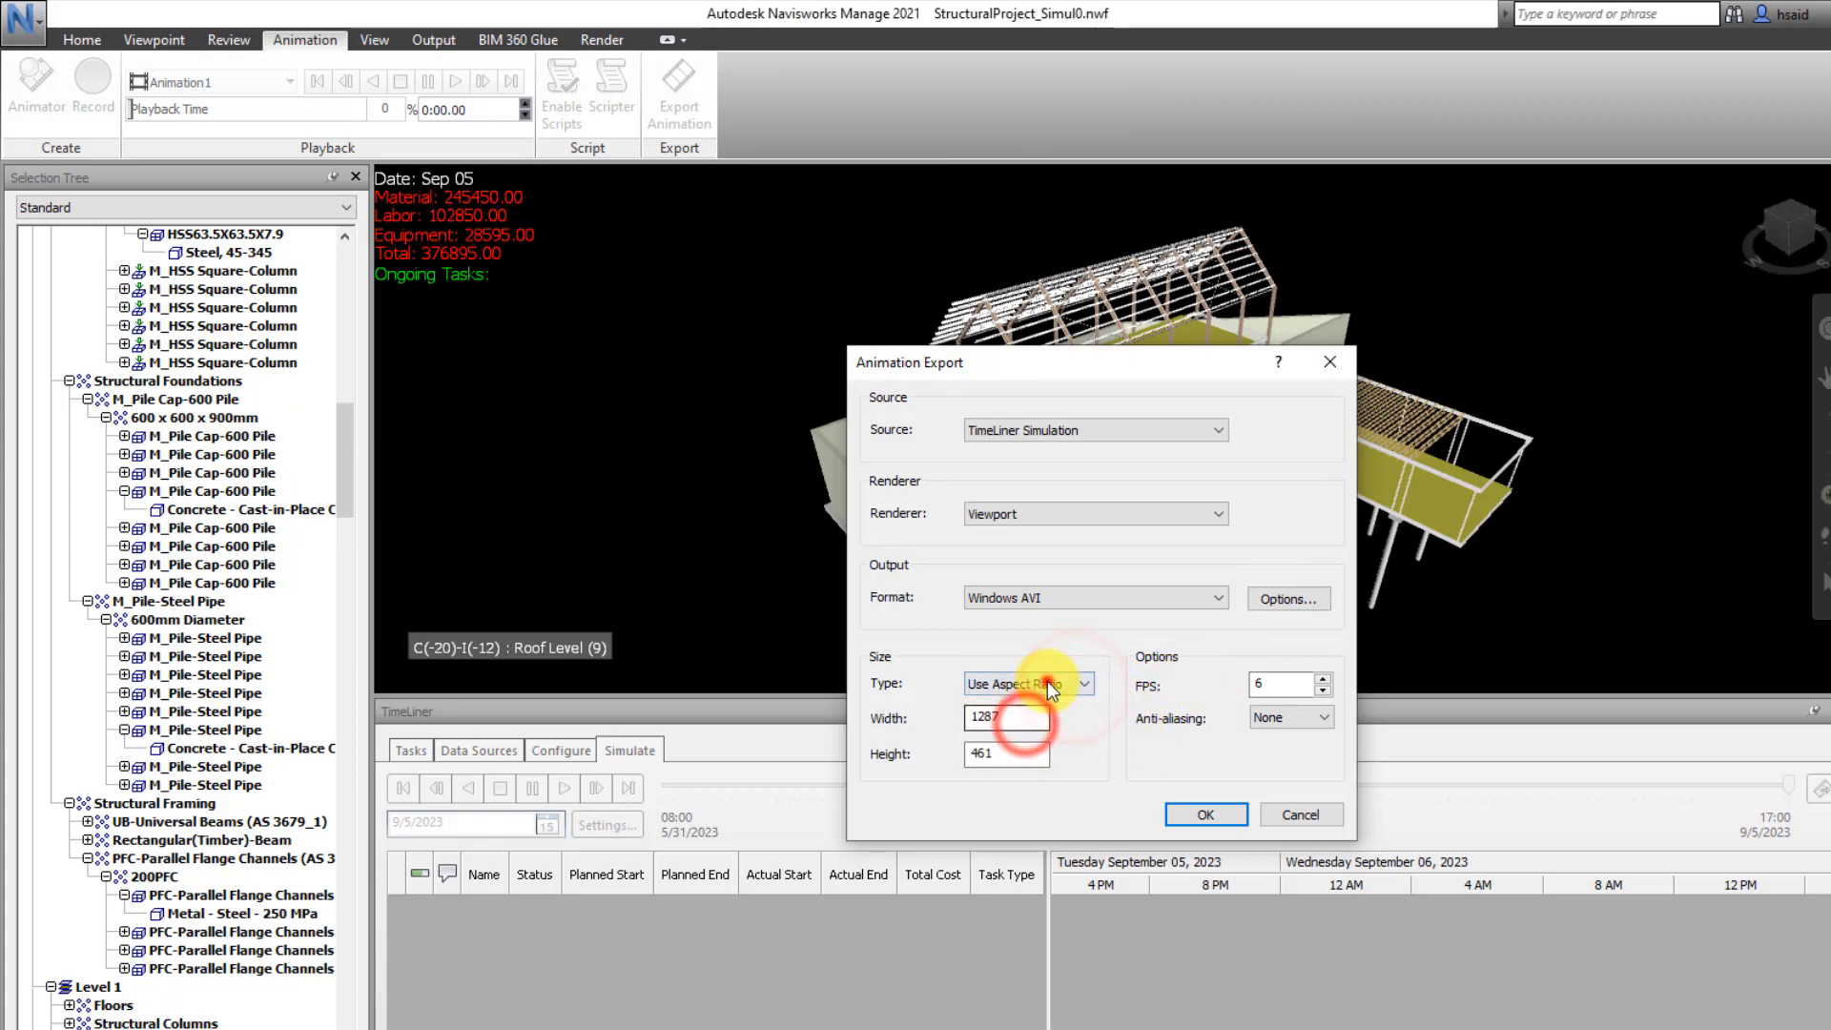
pyautogui.click(1047, 681)
pyautogui.click(1043, 740)
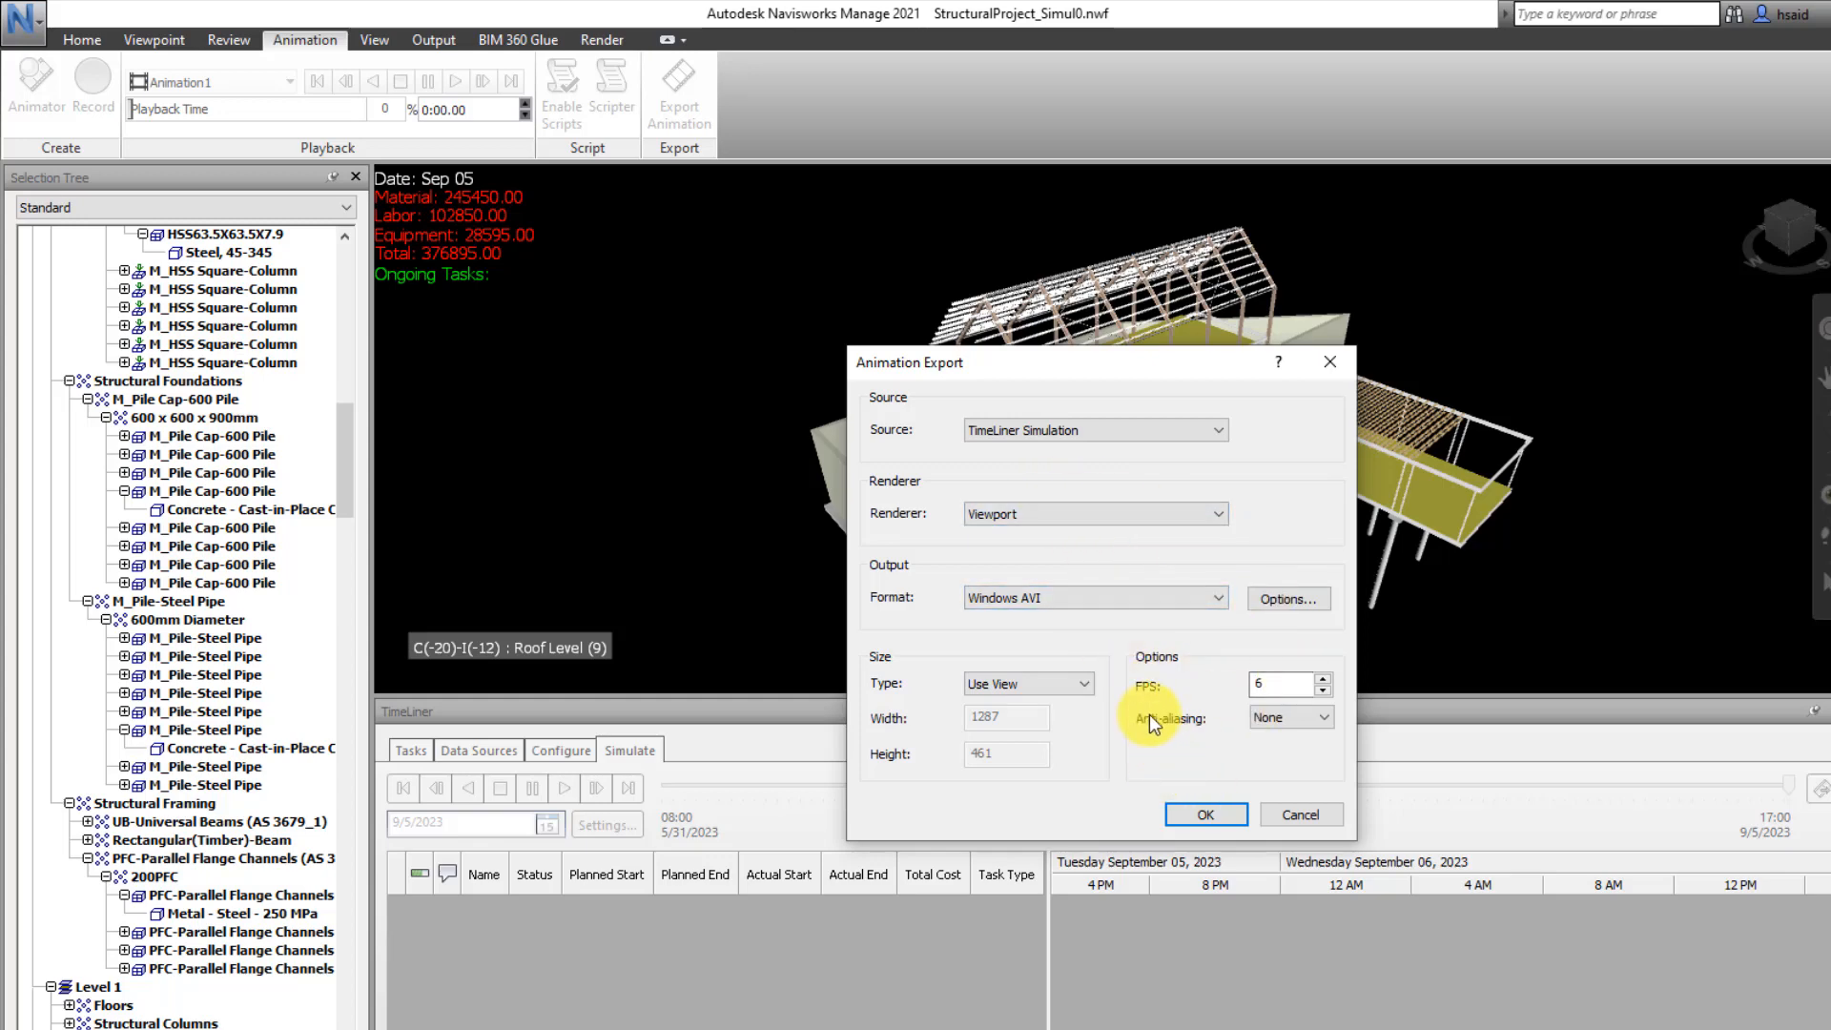
# Export the simulation video to the LE6 folder as StructuralPRojectSimulation1.avi
pyautogui.click(1206, 814)
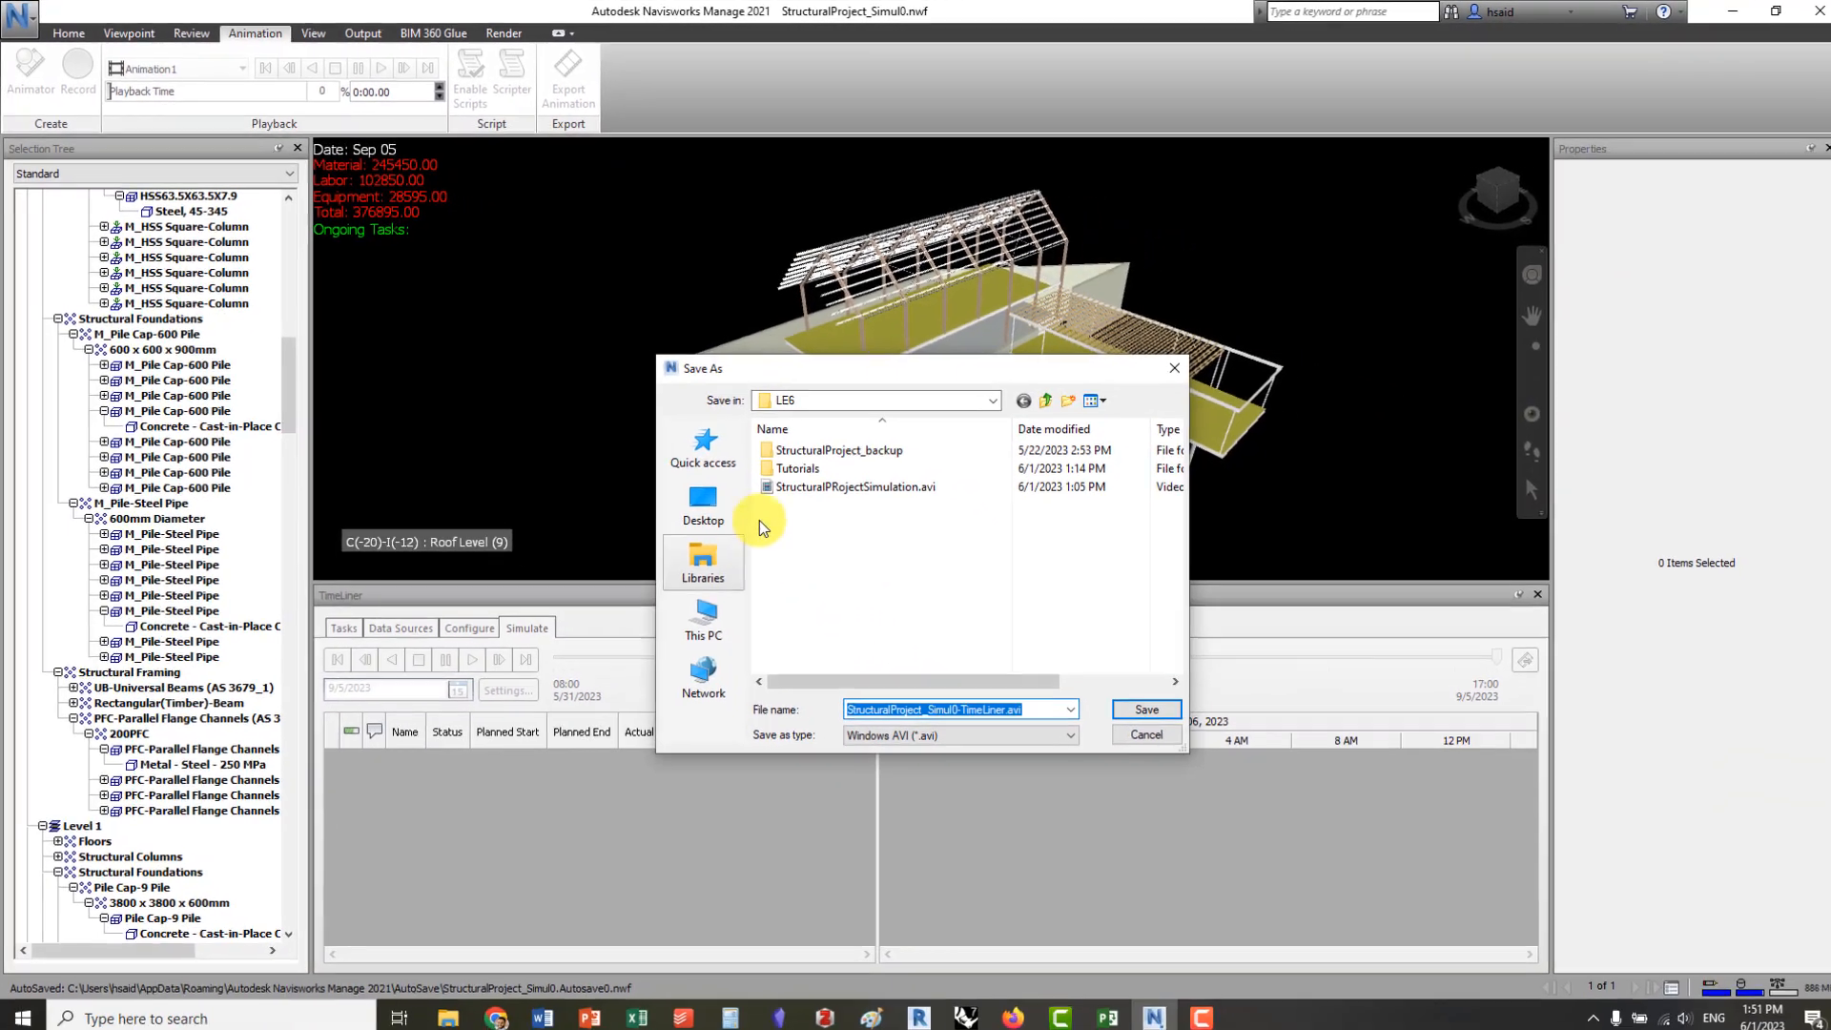
pyautogui.click(801, 486)
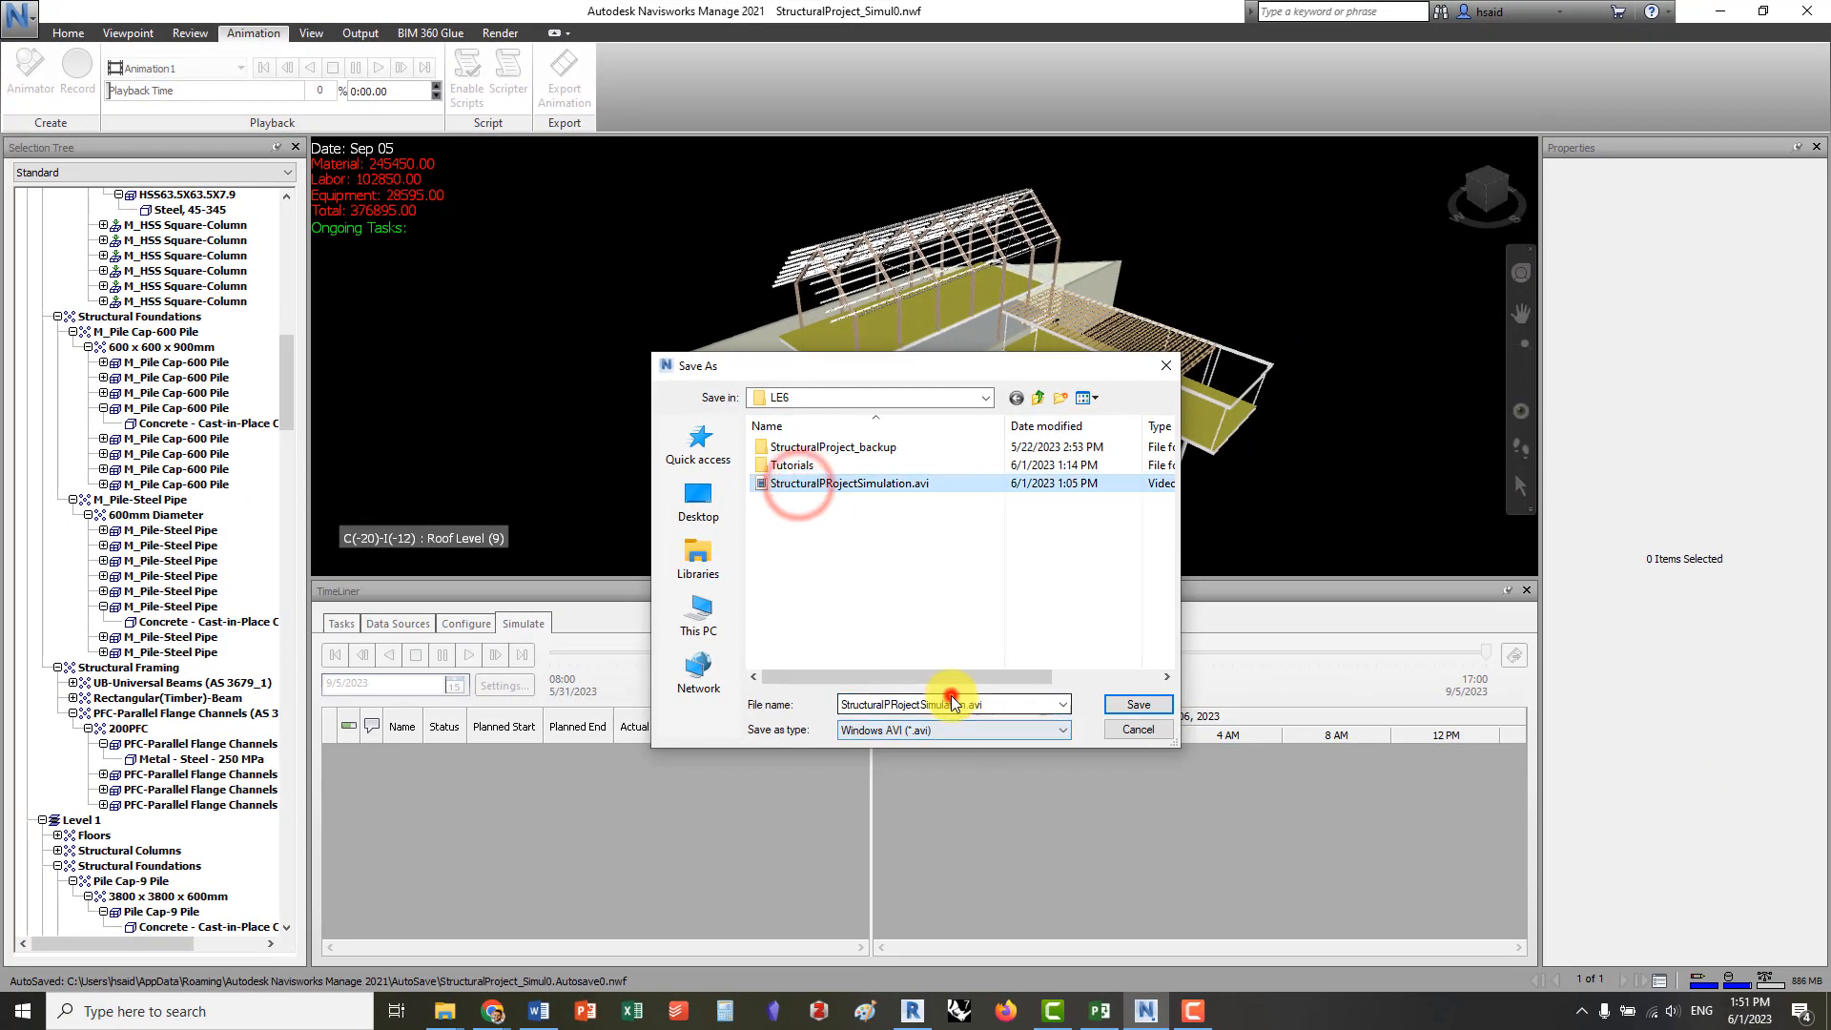
pyautogui.moveTo(849, 710); pyautogui.dragTo(974, 710)
pyautogui.click(1111, 704)
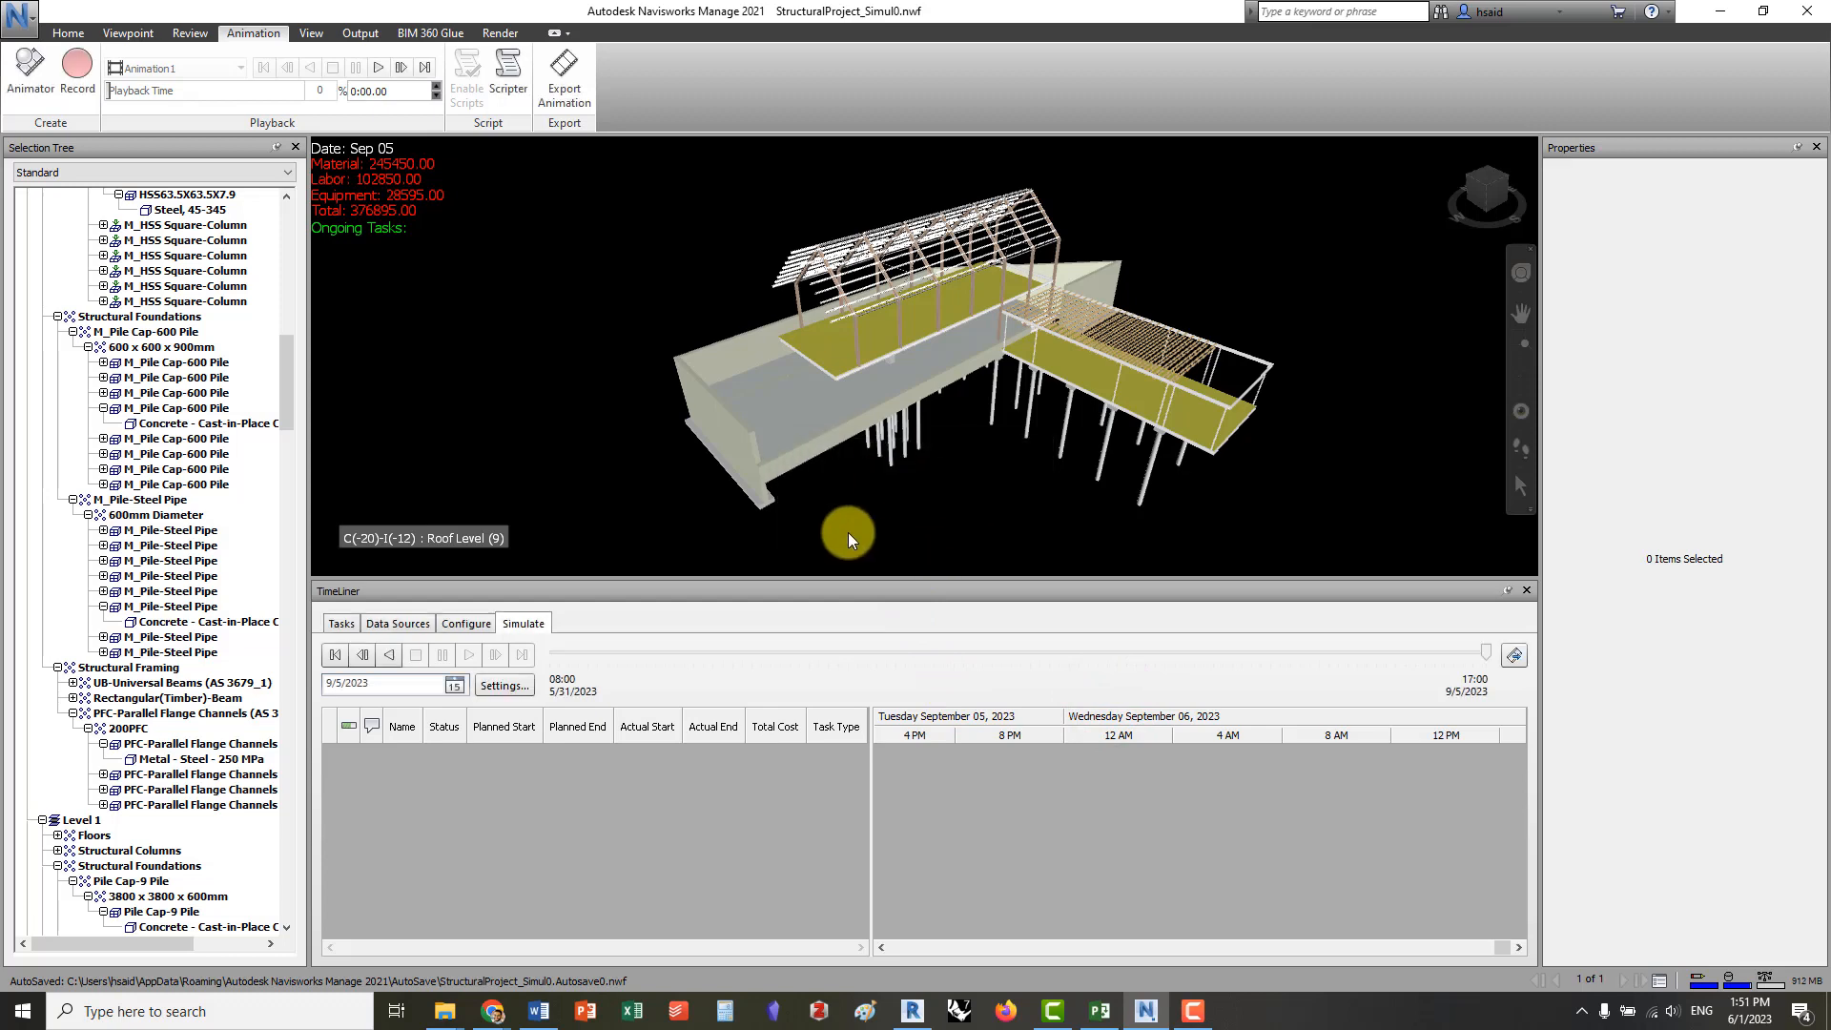
# Switch to the LE6 folder in File Explorer and play the exported StructuralPRojectSimulation1.avi in an enlarged player window
pyautogui.moveTo(462, 1008)
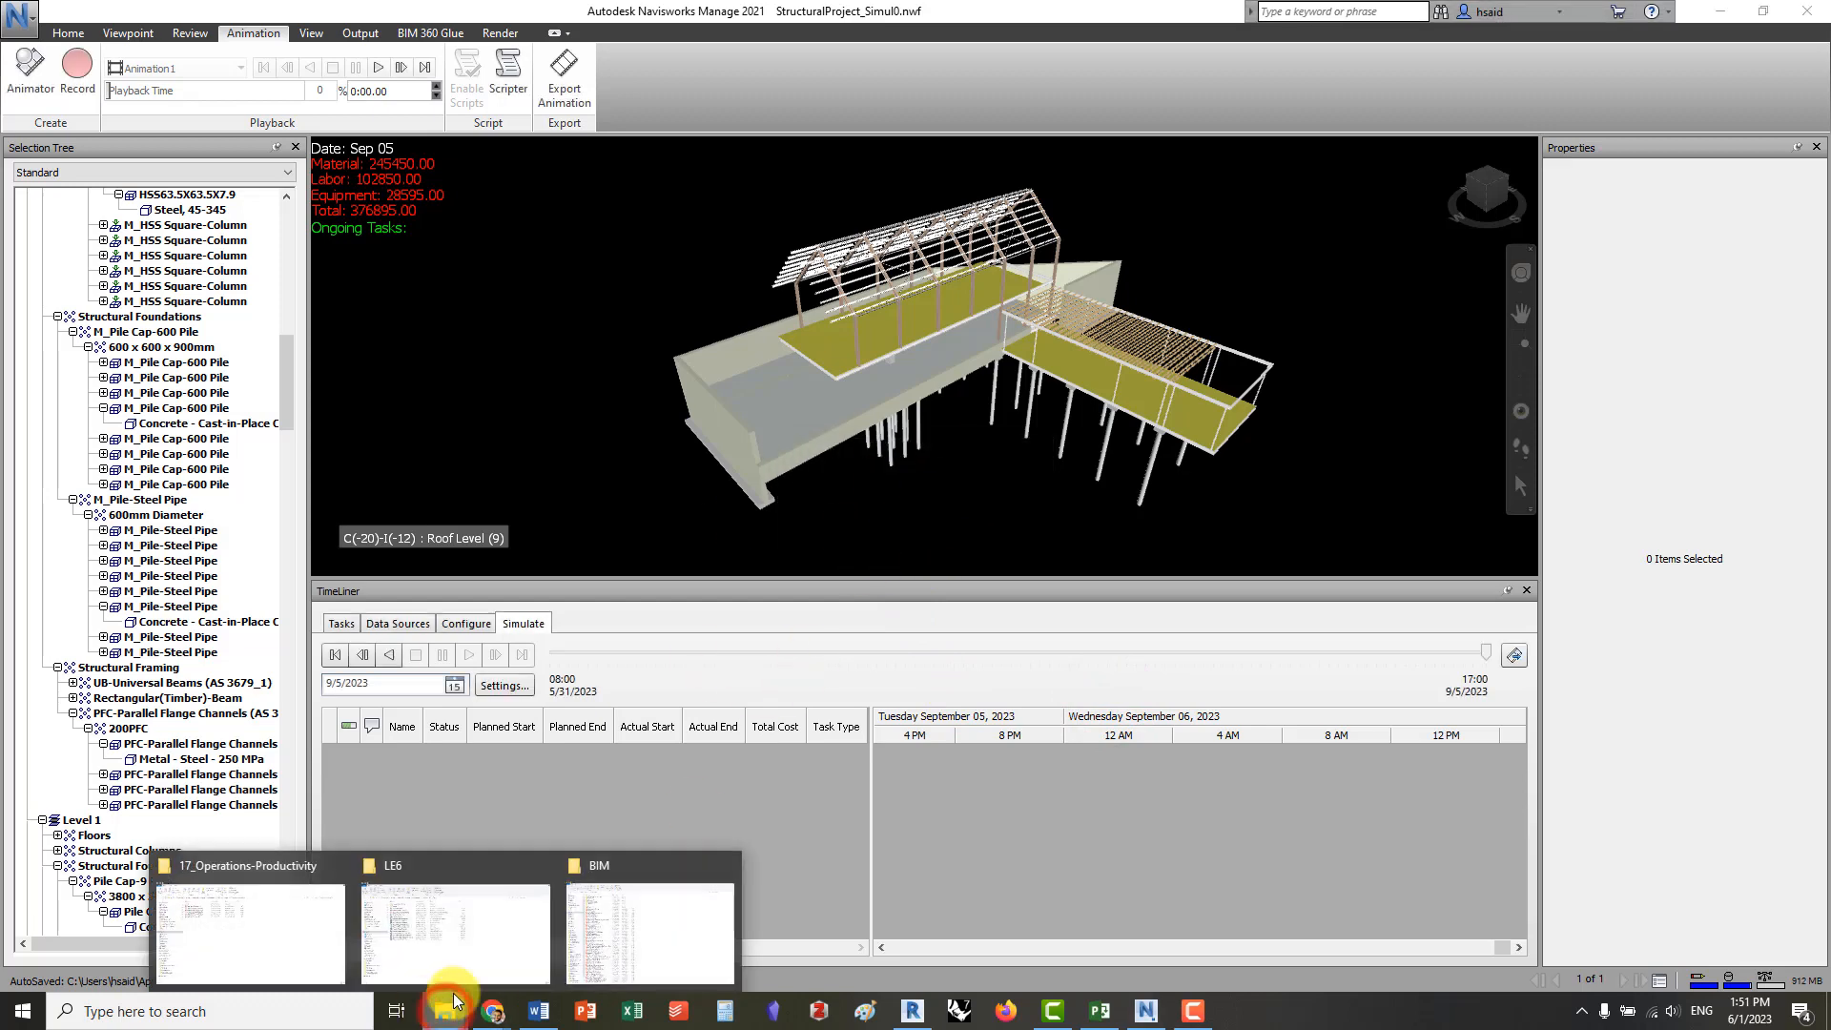
pyautogui.click(480, 940)
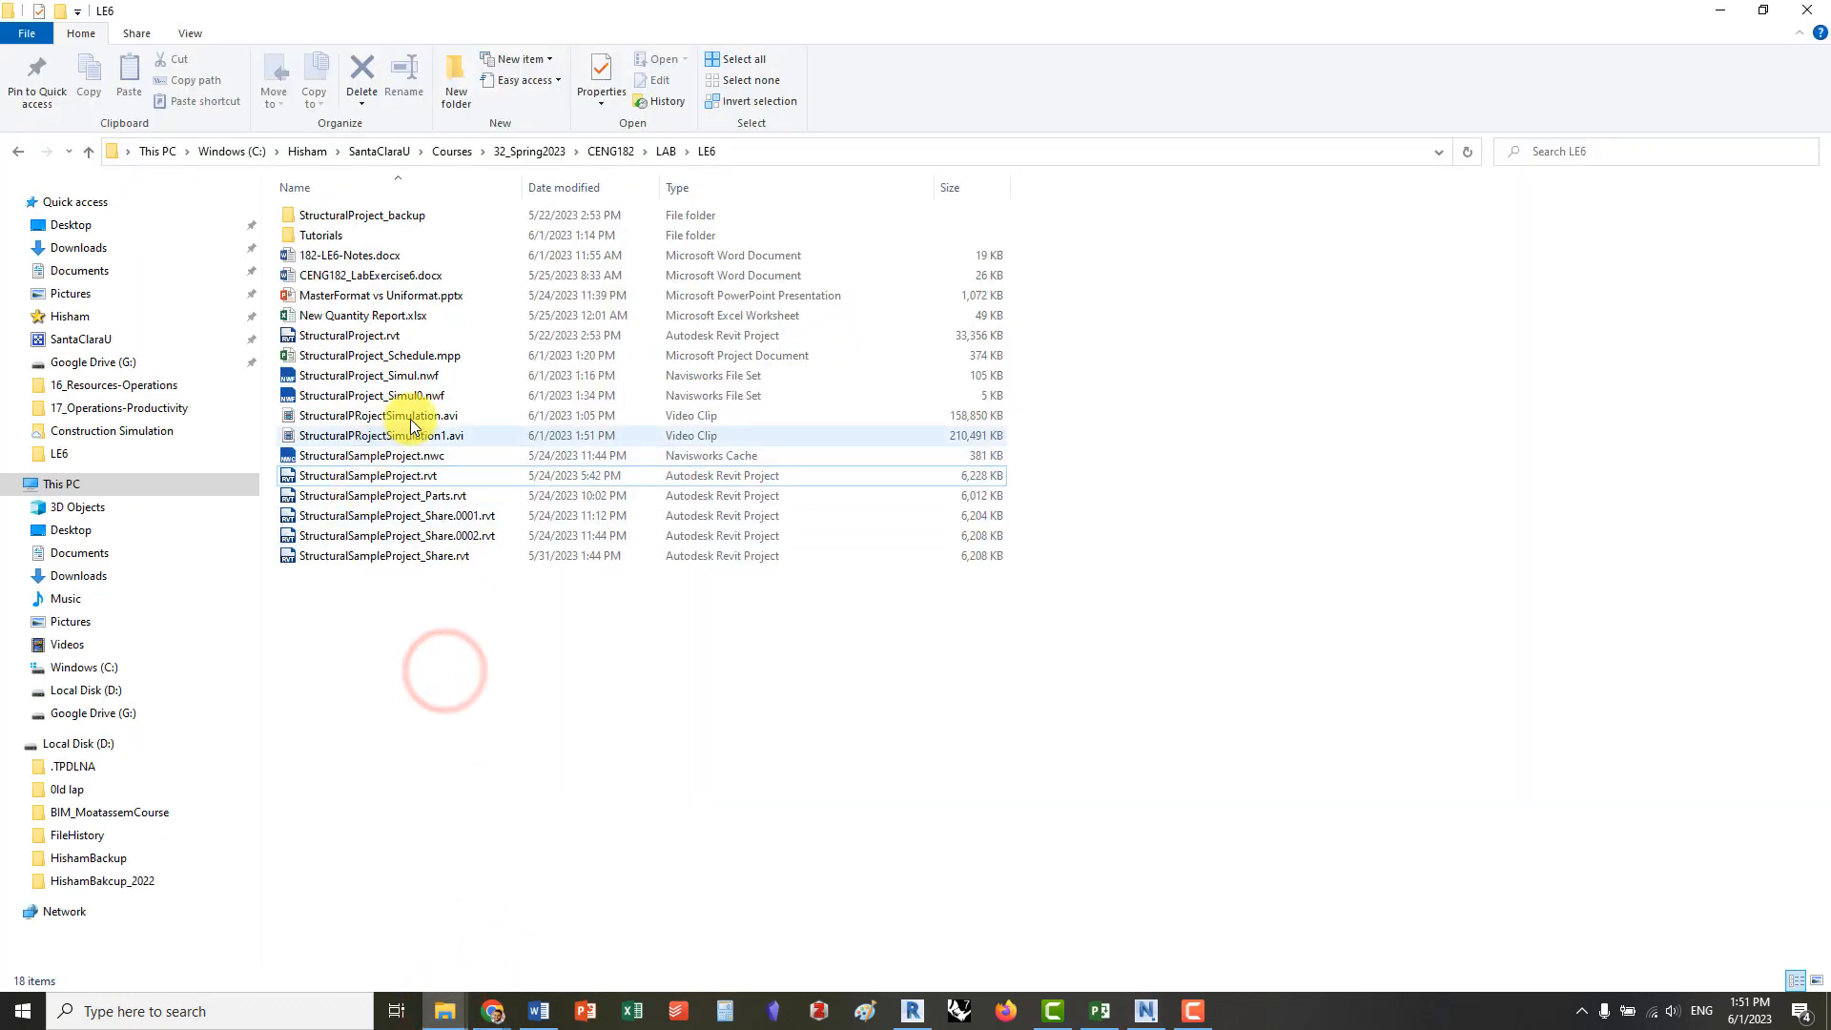
pyautogui.doubleClick(348, 435)
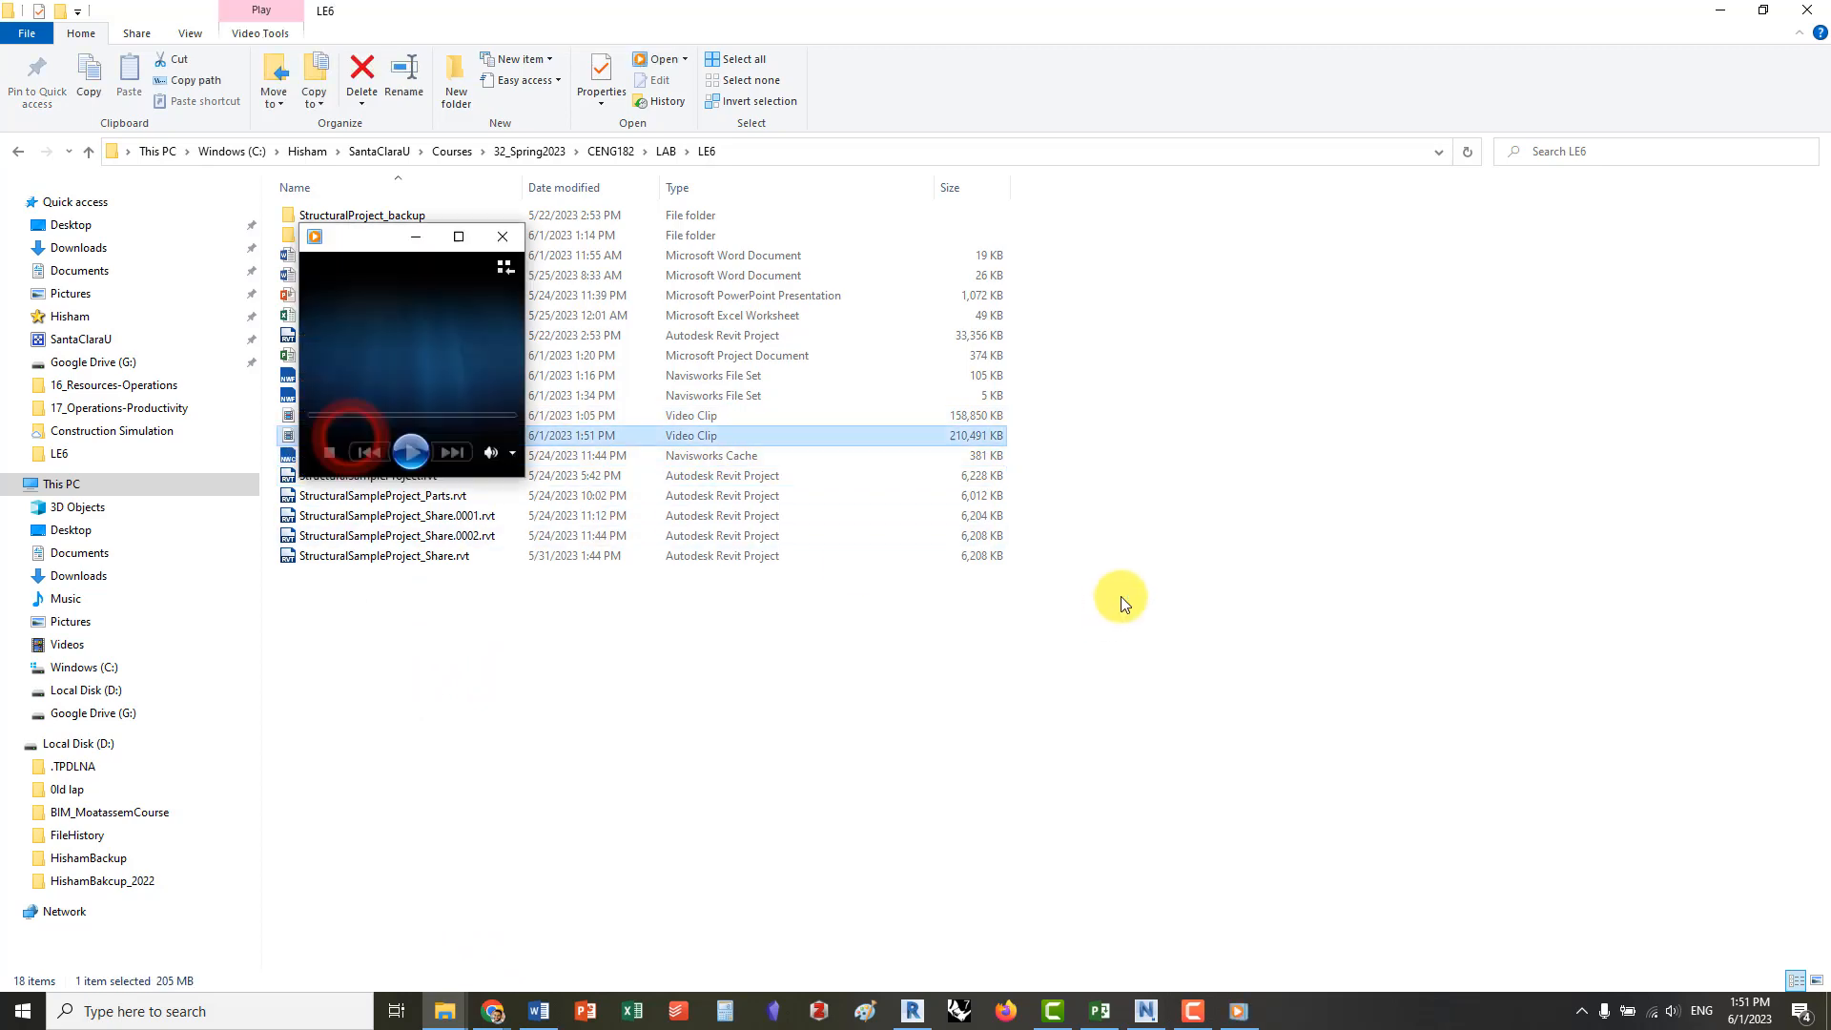
pyautogui.doubleClick(919, 234)
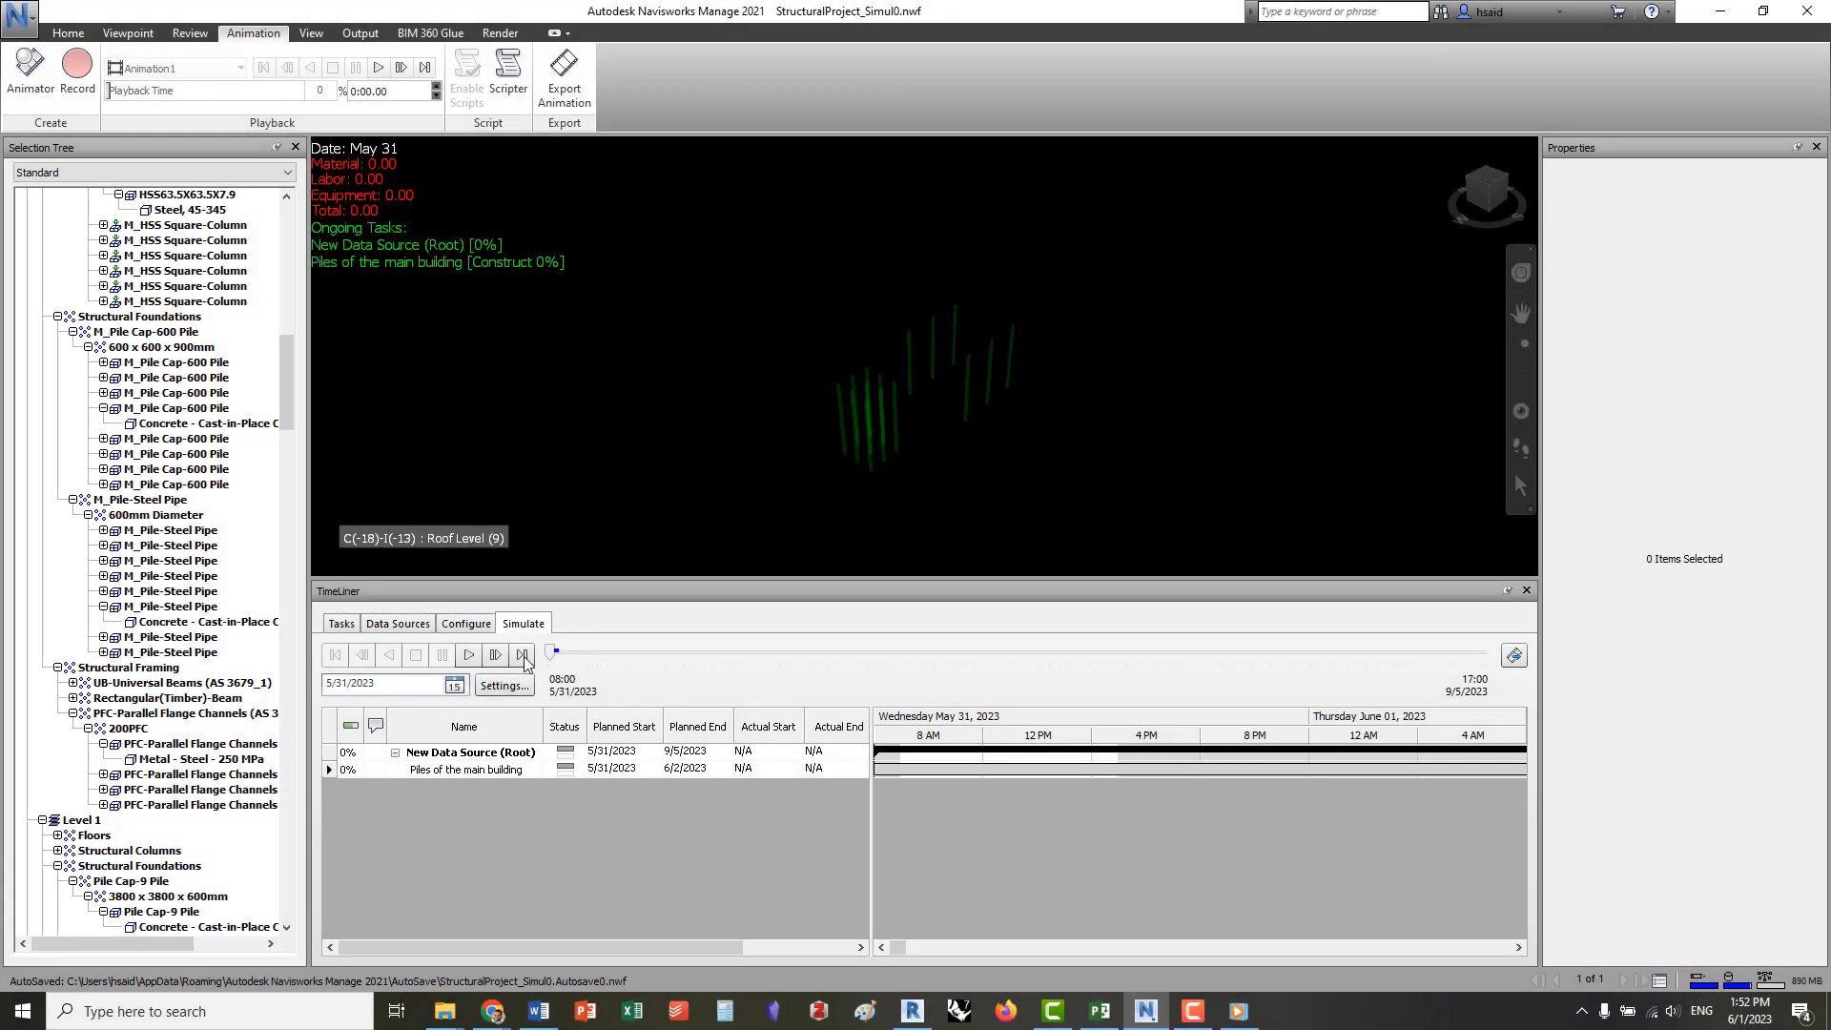
# Play the TimeLiner simulation again from its start date, 5/31/2023
pyautogui.click(468, 654)
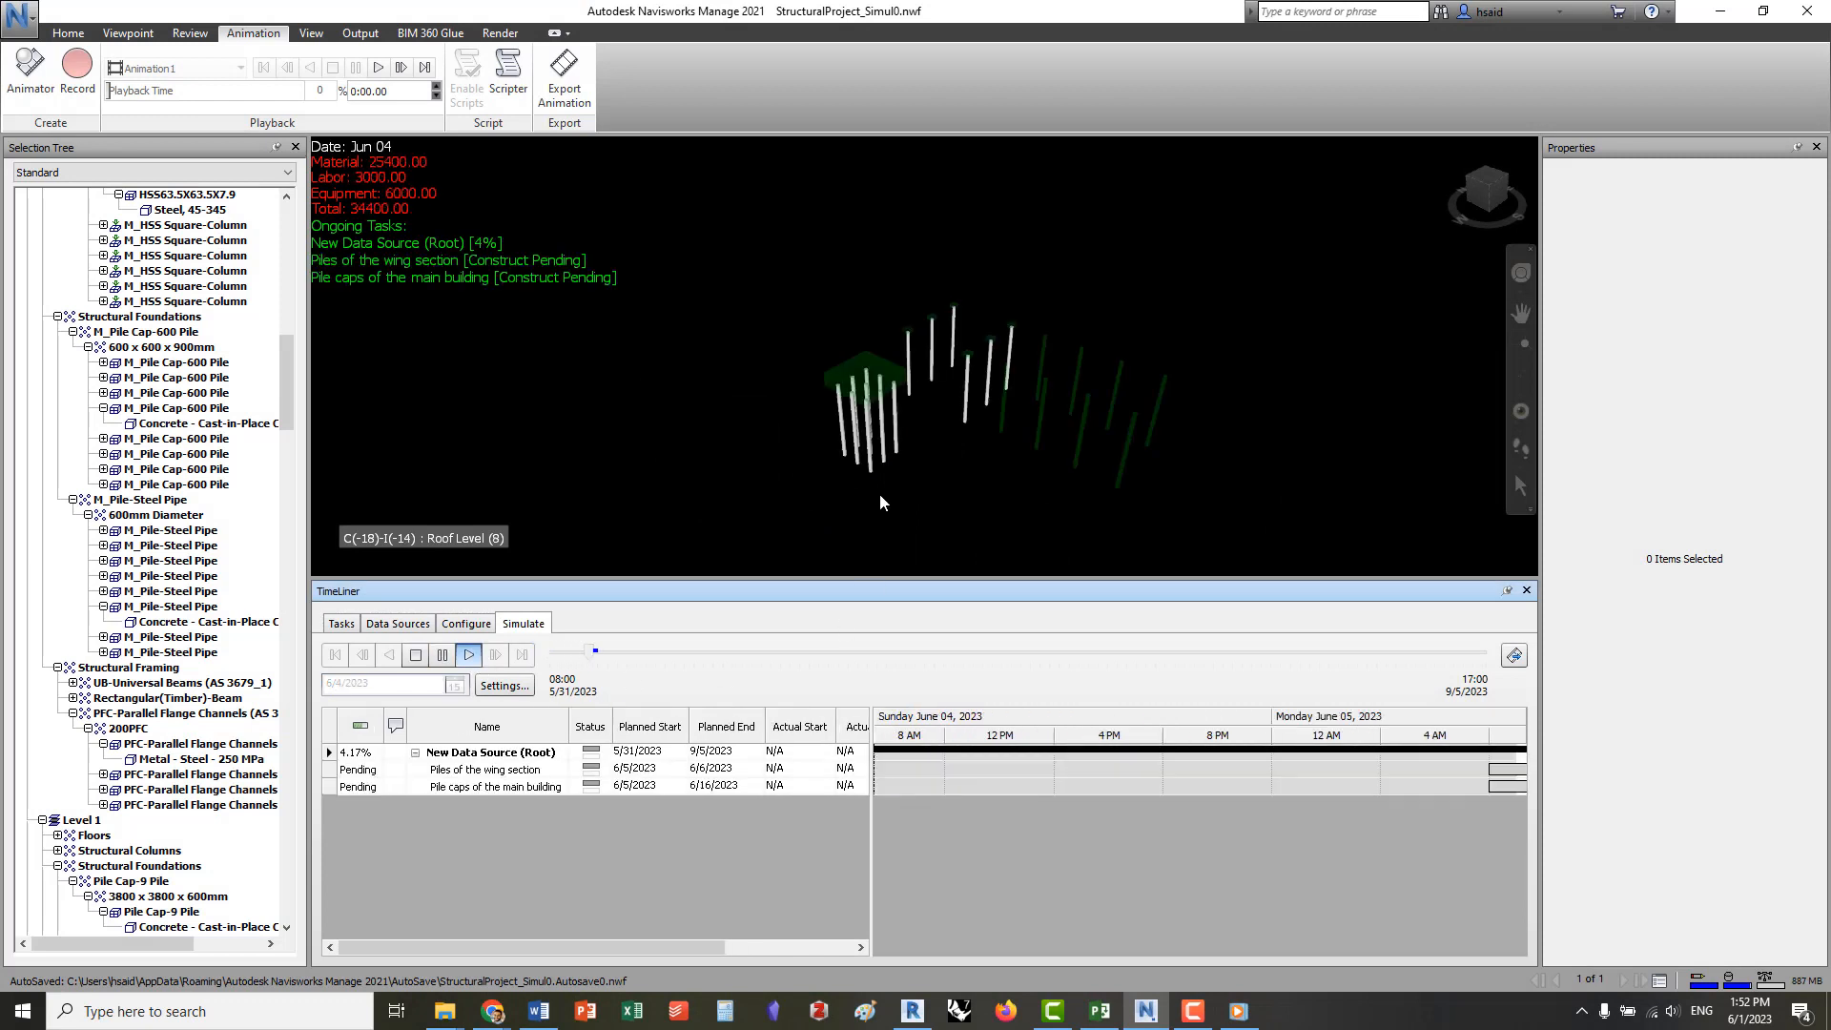